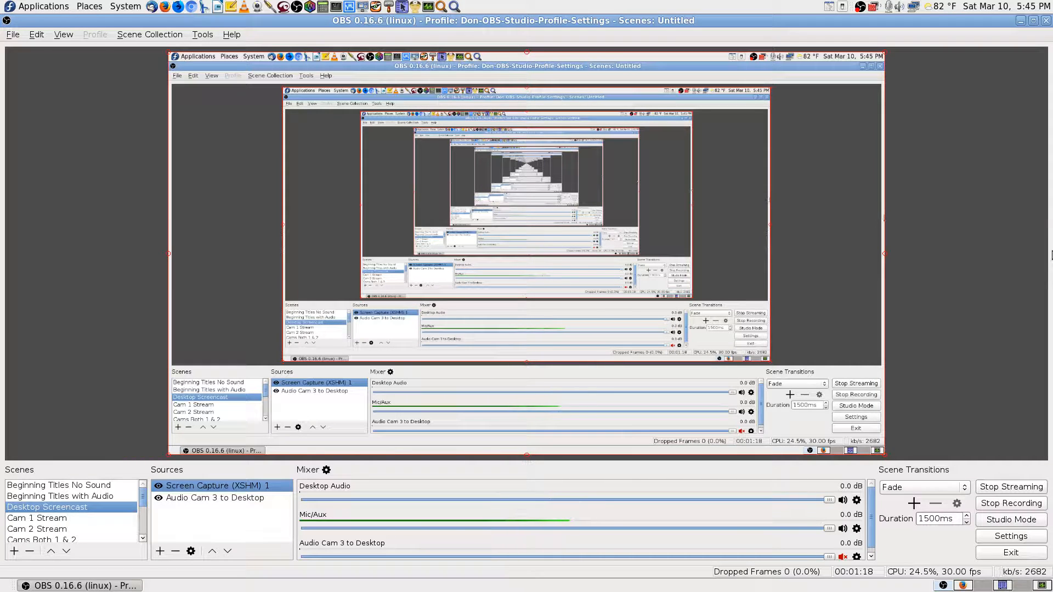
# Deselect Screen Capture (XSHM) 1 in the OBS preview and switch to Workspace 3 with the YouTube dashboard.
pyautogui.click(968, 240)
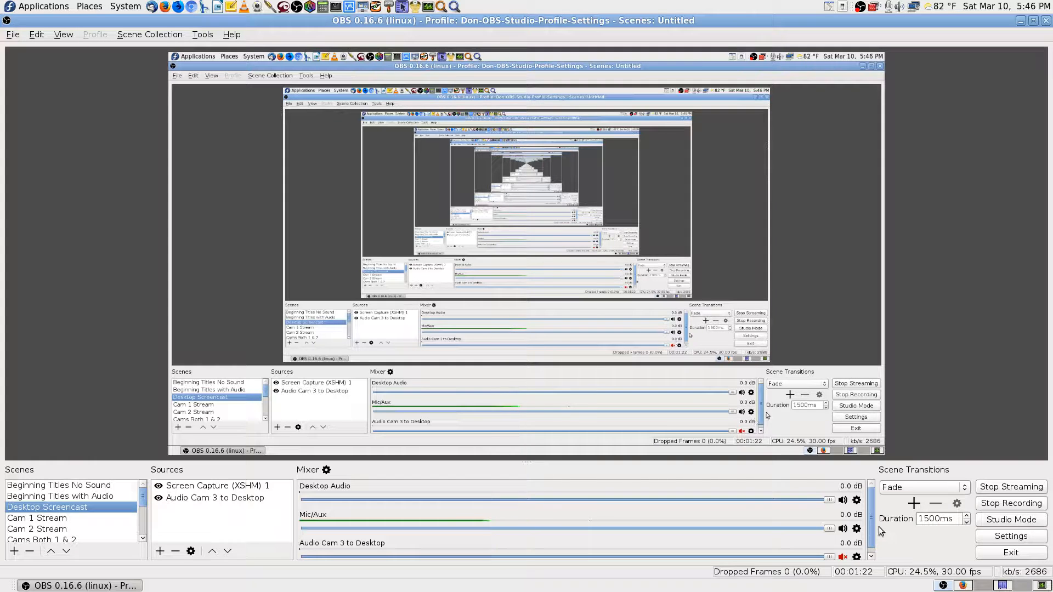
pyautogui.scroll(-2, 874, 524)
pyautogui.scroll(2, 873, 524)
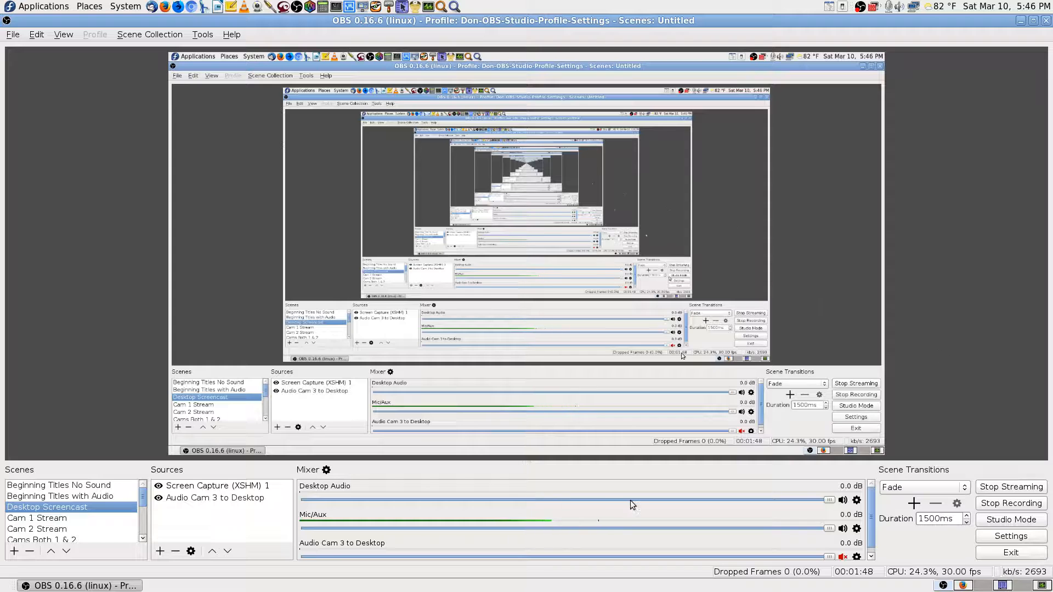
pyautogui.moveTo(142, 498)
pyautogui.mouseDown()
pyautogui.moveTo(142, 534)
pyautogui.moveTo(145, 504)
pyautogui.mouseUp()
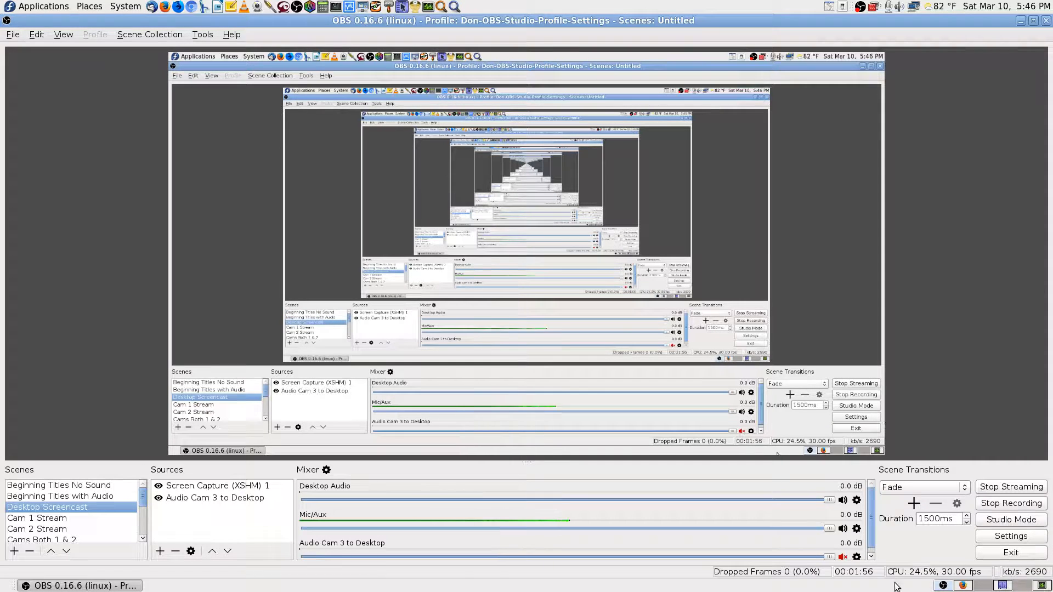
pyautogui.moveTo(872, 531); pyautogui.dragTo(877, 531)
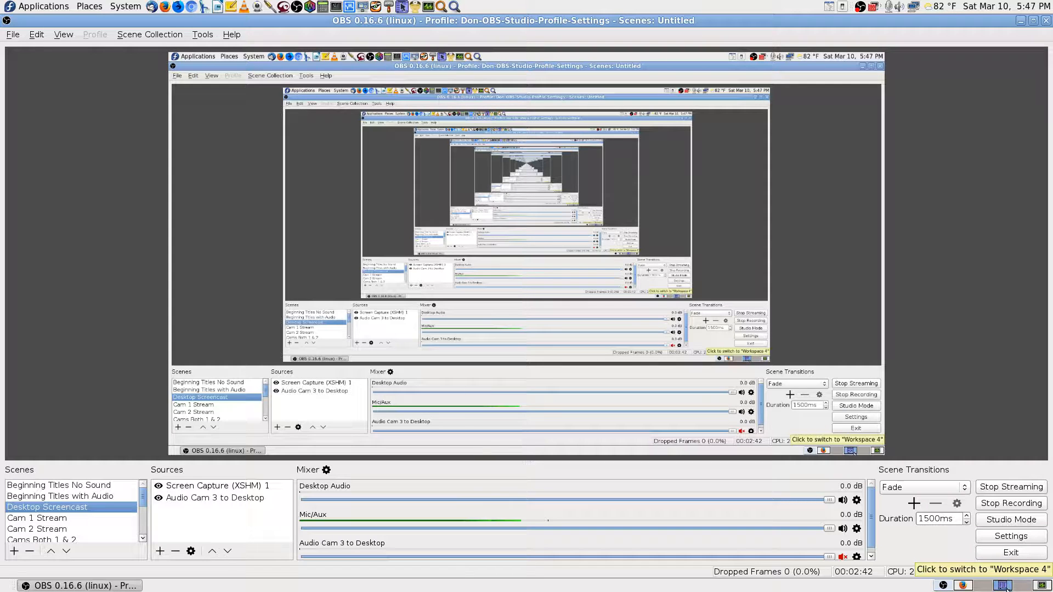
pyautogui.click(975, 587)
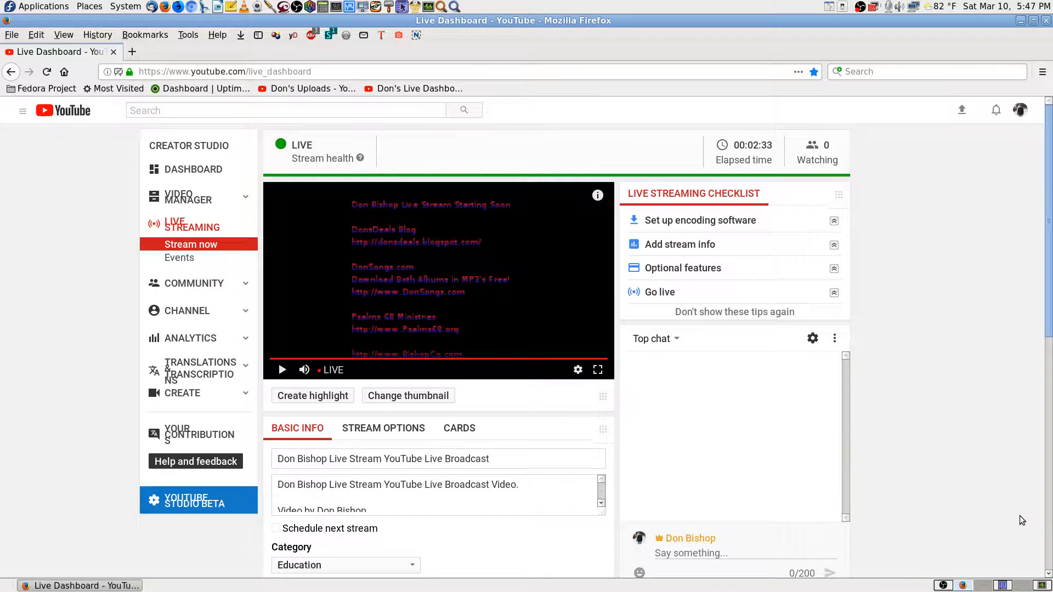
# Play, reload and pause the YouTube live preview, then close Firefox and change workspace.
pyautogui.click(383, 302)
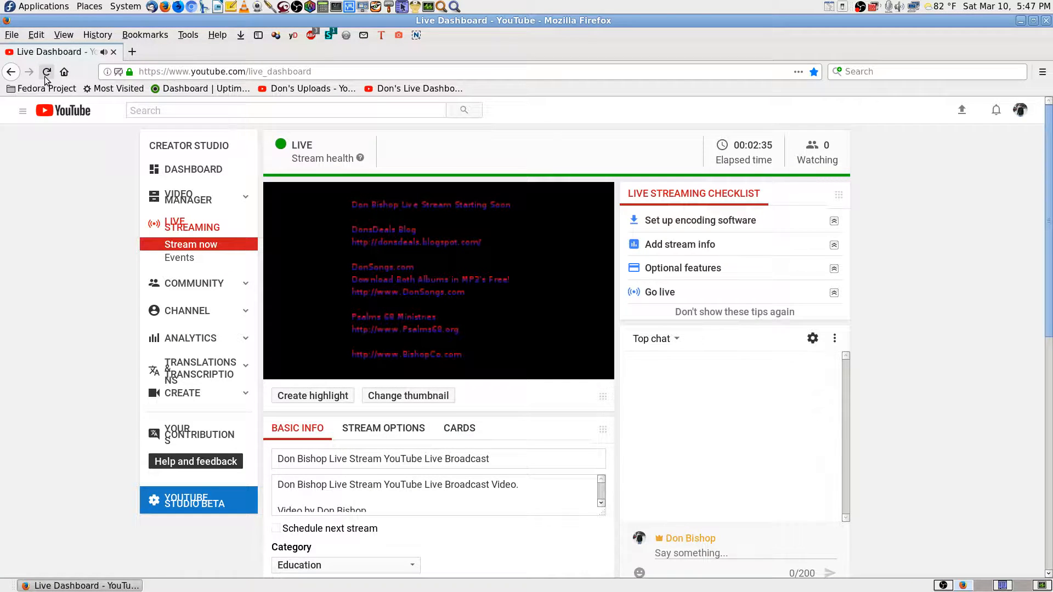
pyautogui.click(50, 74)
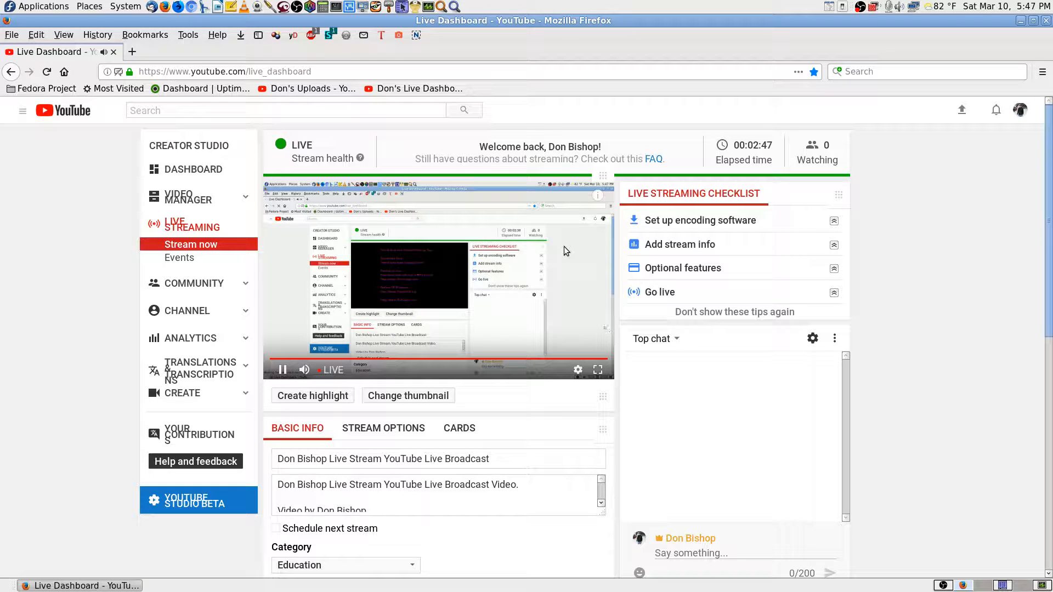
pyautogui.click(566, 250)
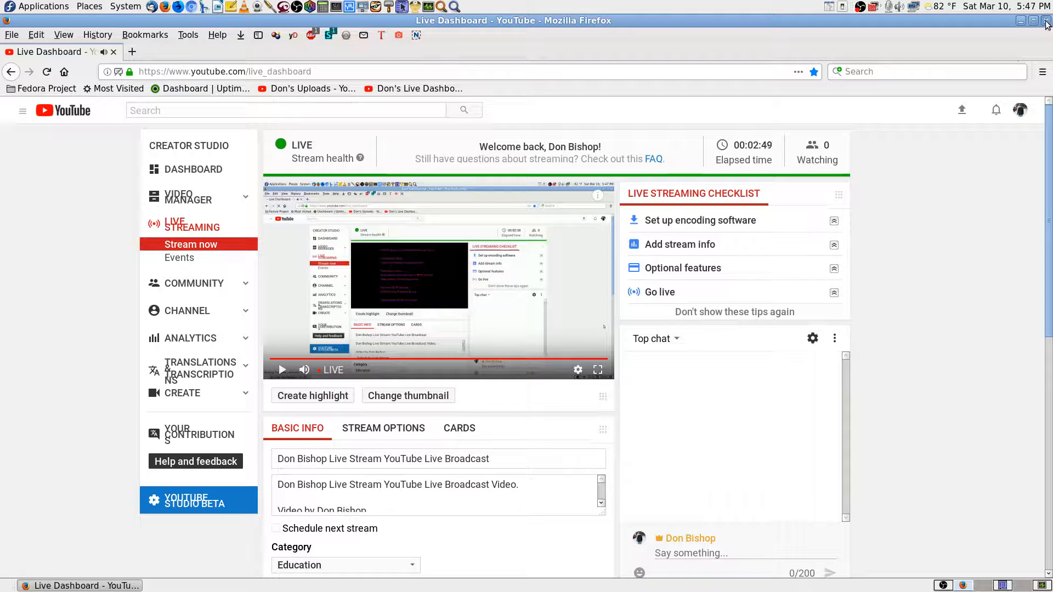
pyautogui.click(1047, 22)
pyautogui.click(1024, 585)
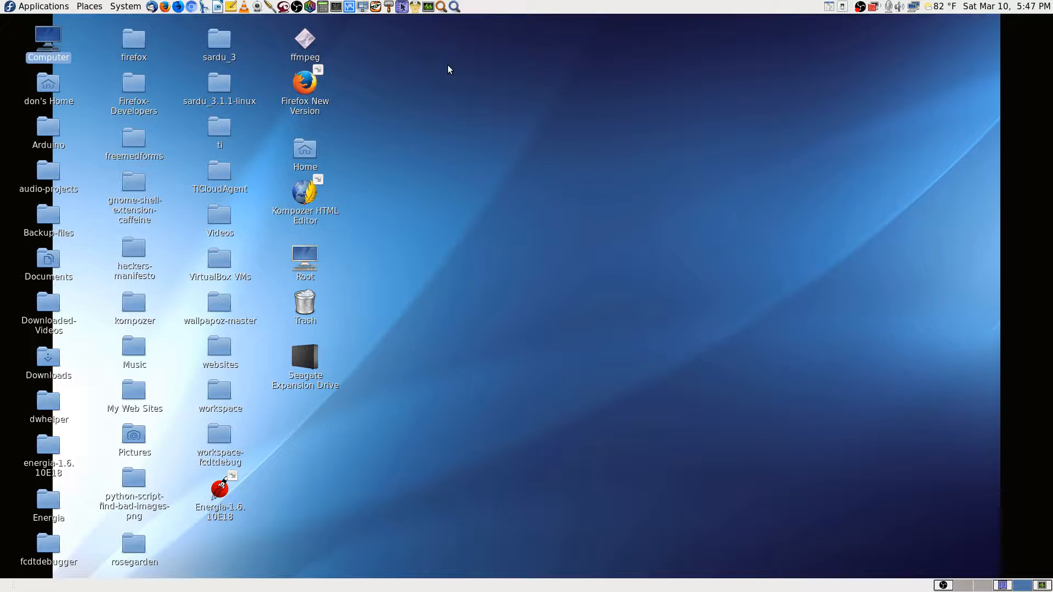
# Connect TigerVNC to 192.168.0.110 with the VNC password and maximize the viewer window.
pyautogui.click(377, 7)
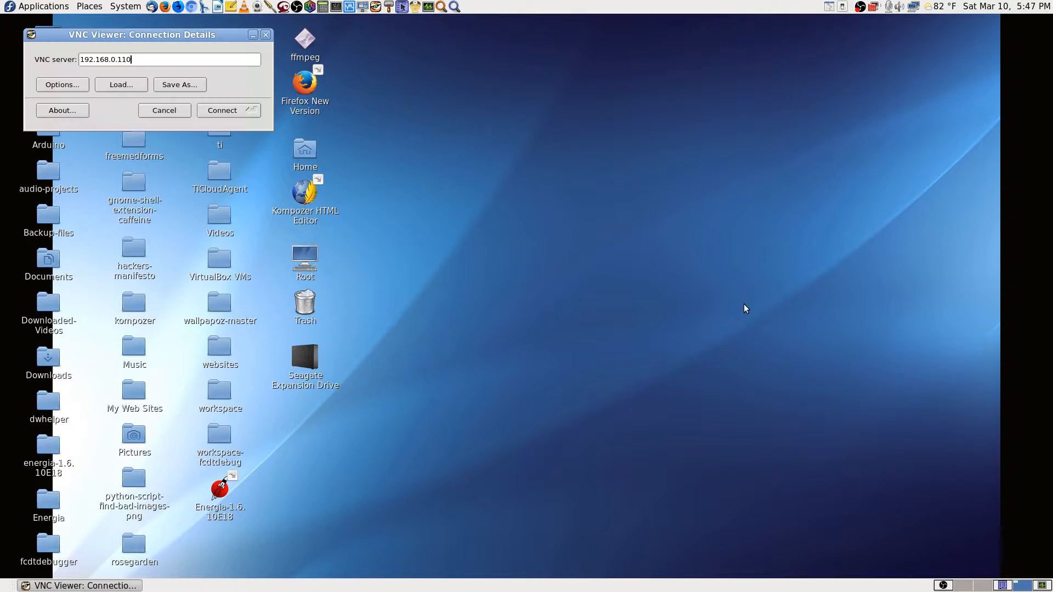
pyautogui.click(228, 109)
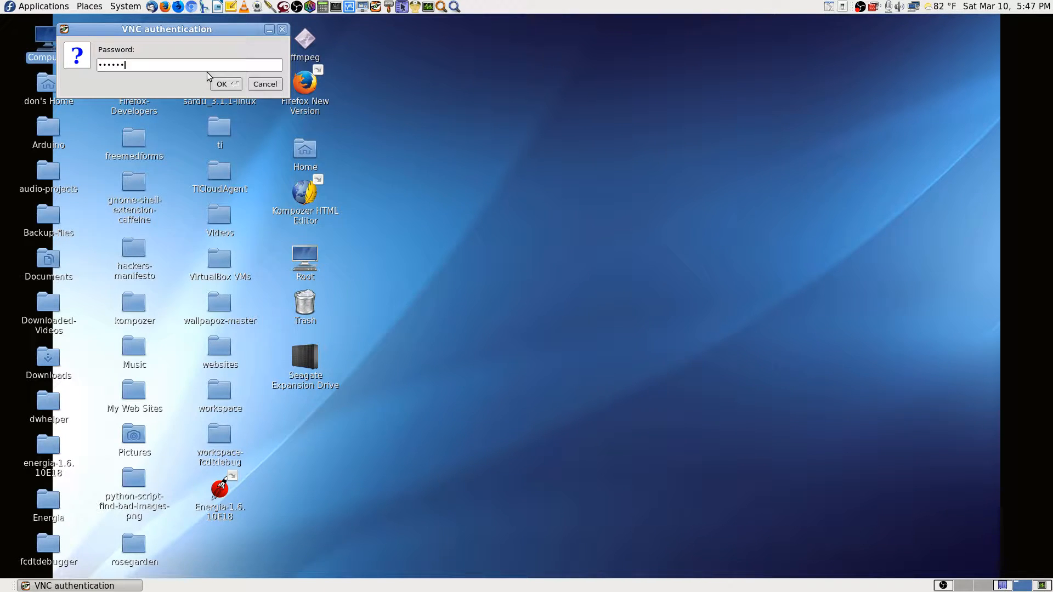
pyautogui.write('2')
pyautogui.press('Return')
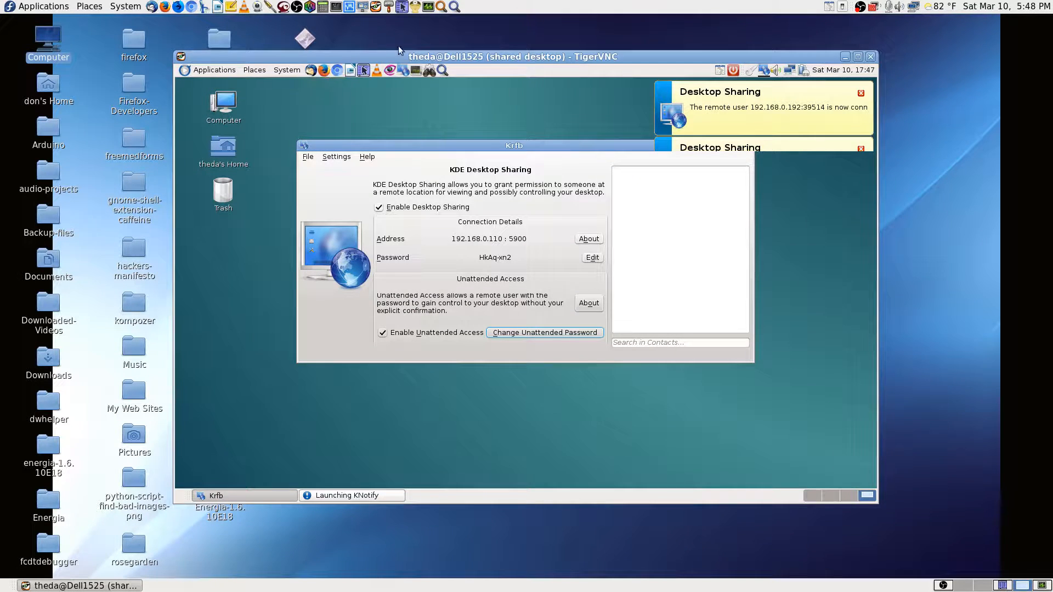
pyautogui.click(859, 57)
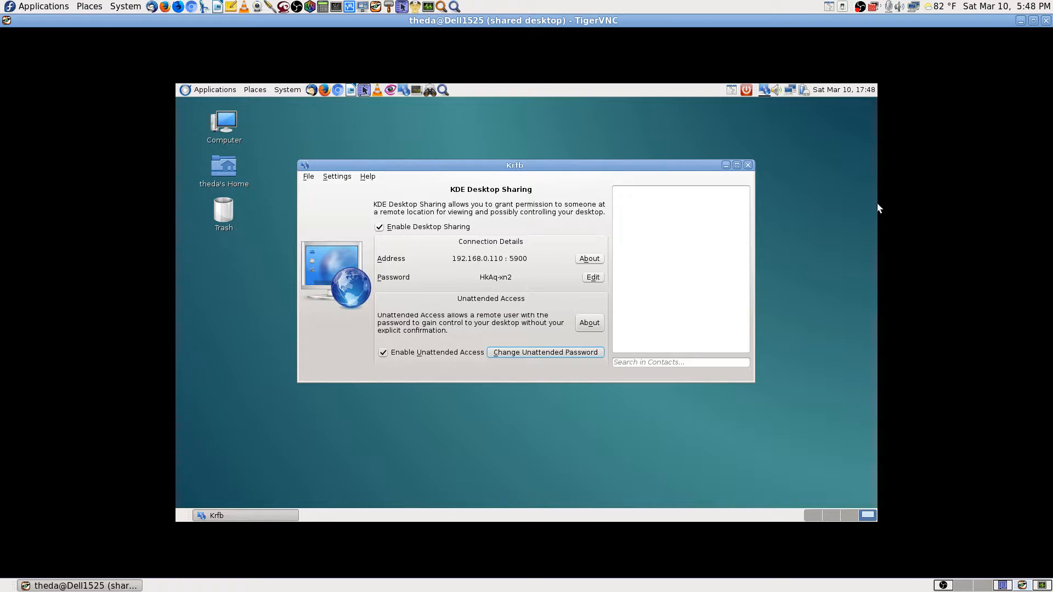
# Hide Desktop Sharing, cycle through remote workspaces 2, 4 and 3, and launch Krusader.
pyautogui.click(766, 91)
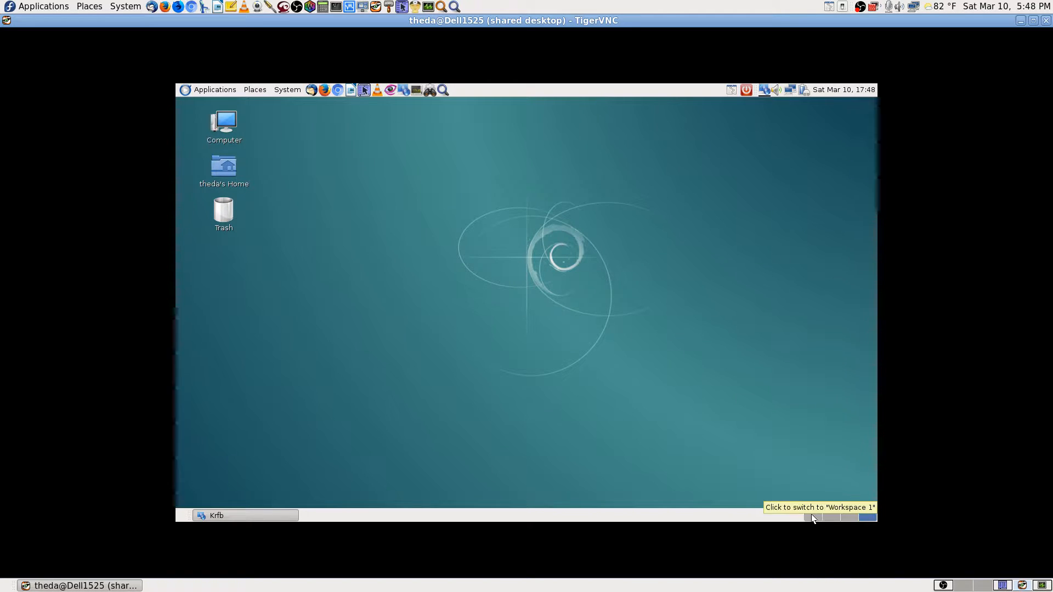
pyautogui.click(831, 516)
pyautogui.click(868, 516)
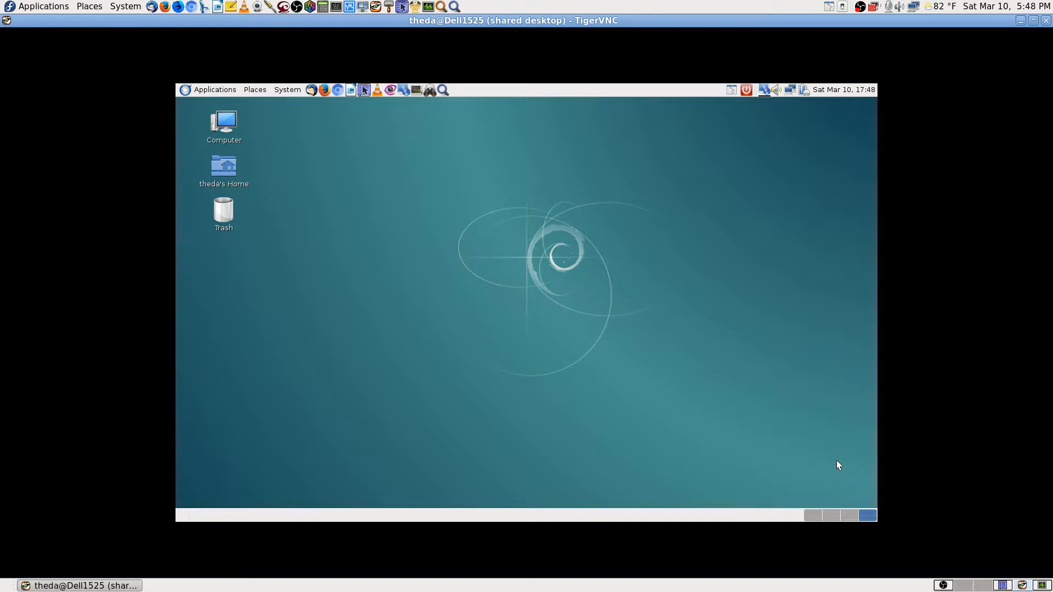
pyautogui.click(849, 517)
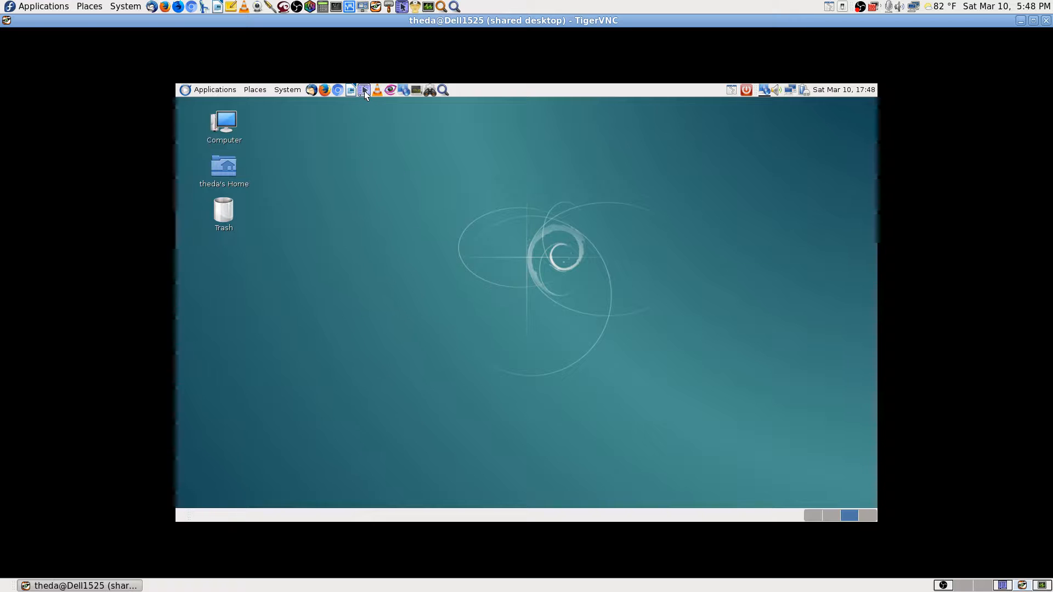
pyautogui.click(365, 91)
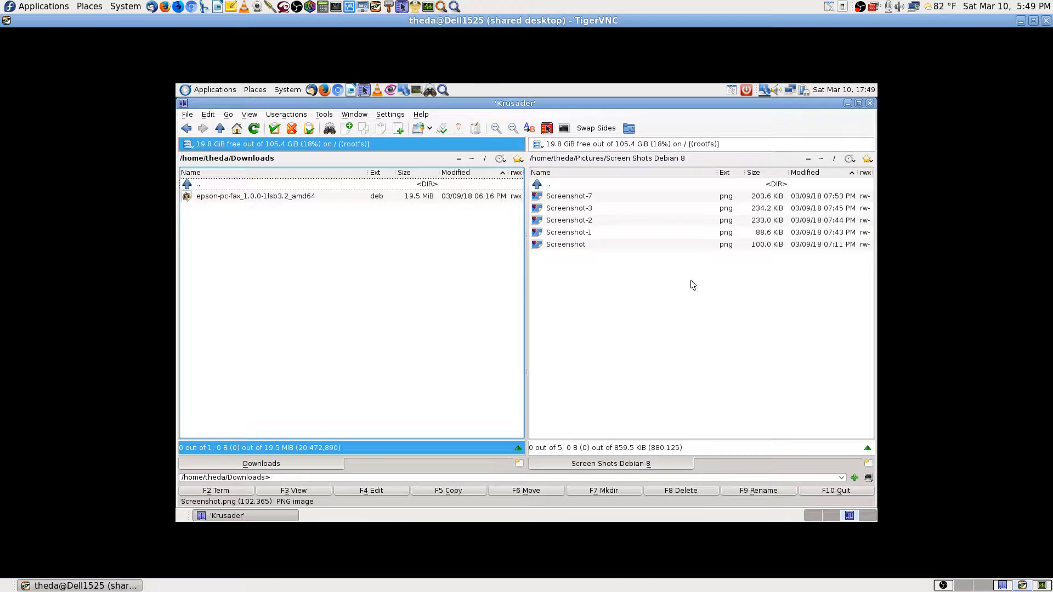
# Go up to Pictures, then quick-search into the Documents folder and its Fax subfolder.
pyautogui.click(569, 188)
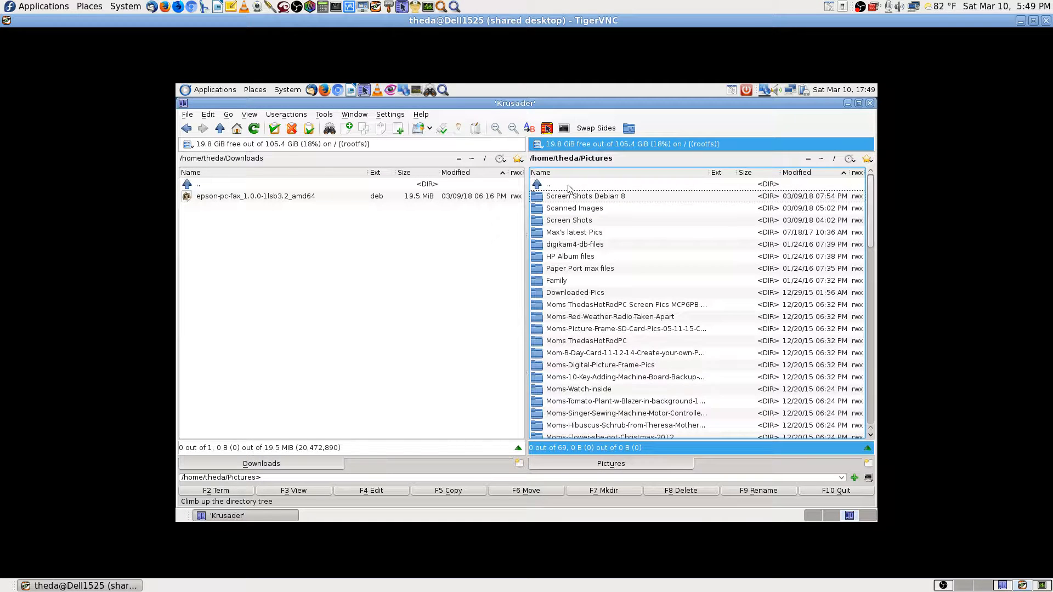
pyautogui.write('pd')
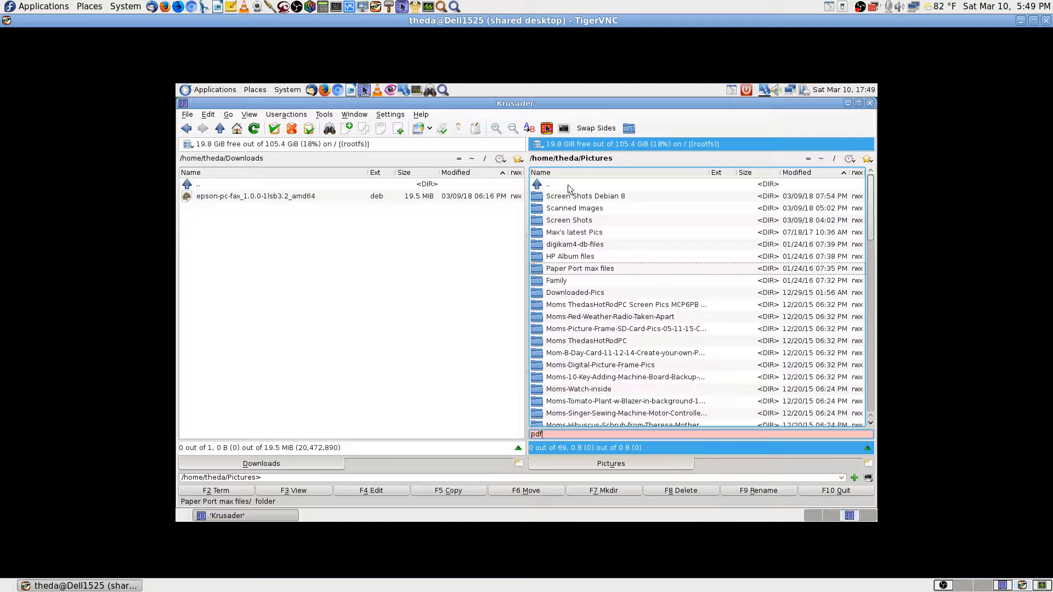
pyautogui.write('f')
pyautogui.press('BackSpace')
pyautogui.press('BackSpace')
pyautogui.press('BackSpace')
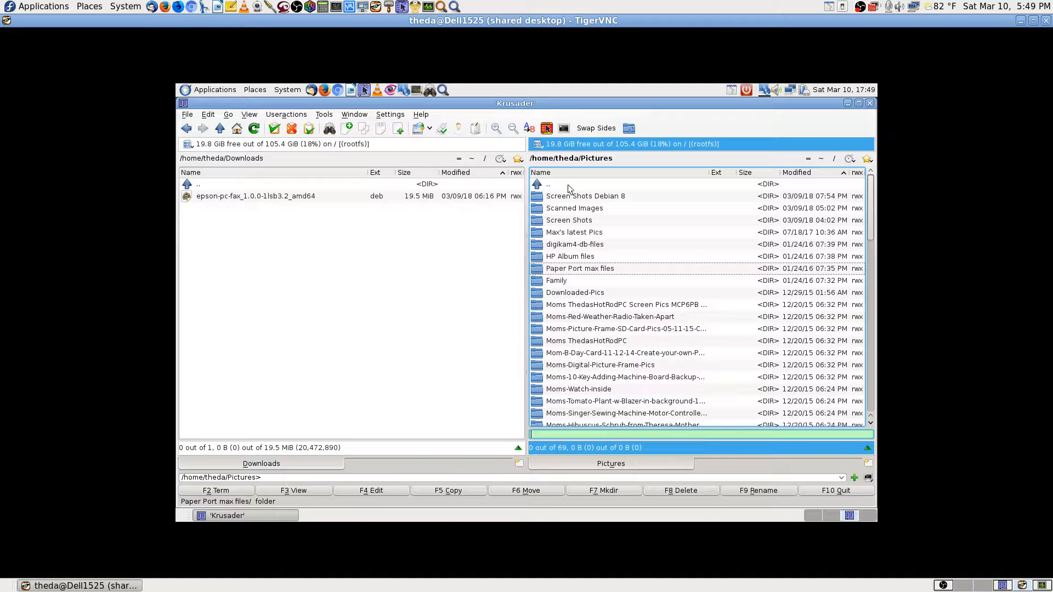
pyautogui.write('fax')
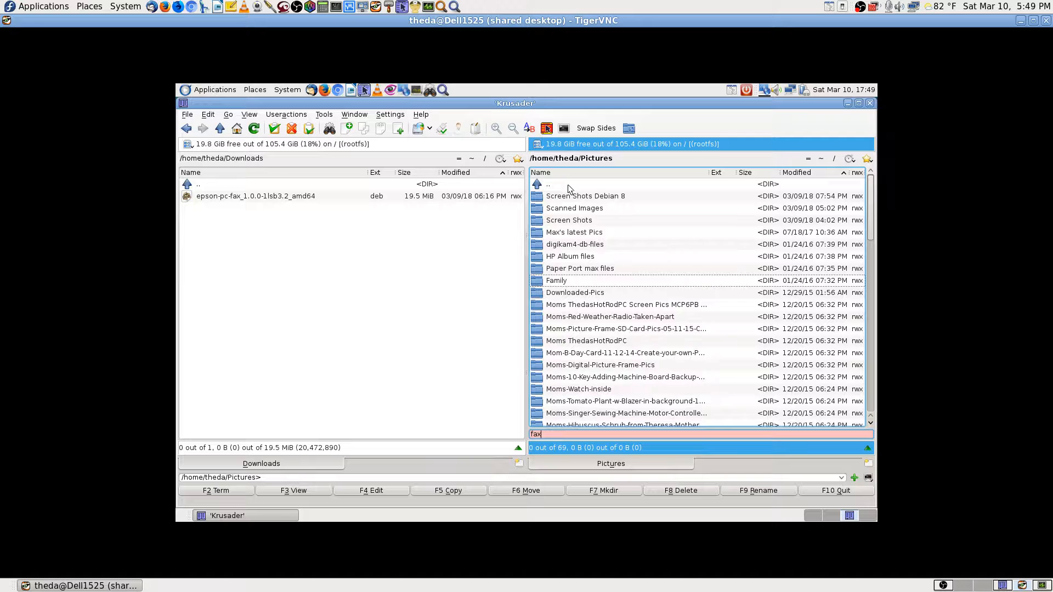
pyautogui.press('BackSpace')
pyautogui.press('BackSpace')
pyautogui.press('BackSpace')
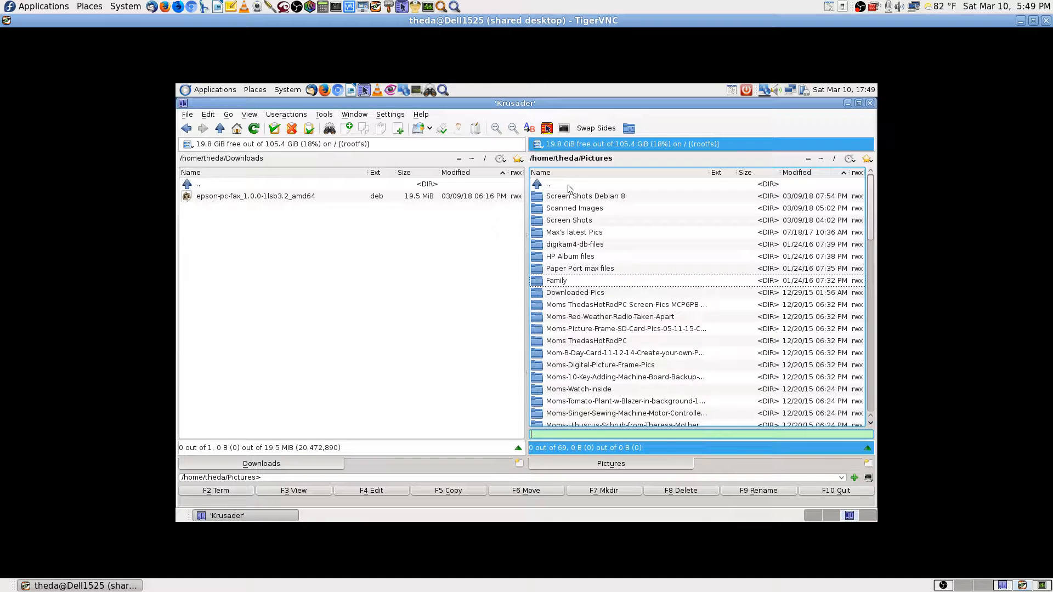
pyautogui.press('BackSpace')
pyautogui.write('doc')
pyautogui.press('Return')
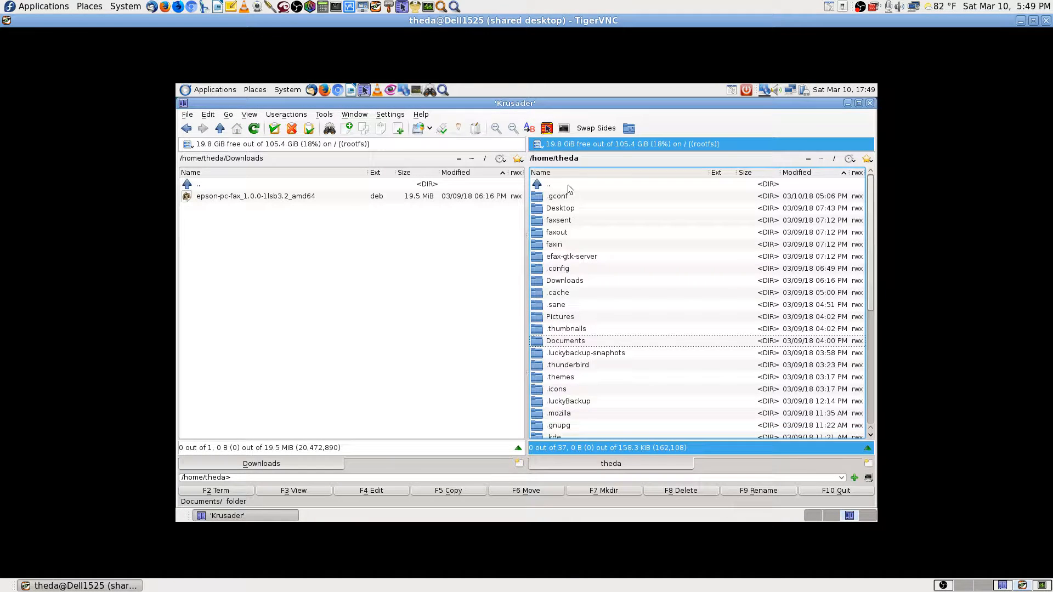
pyautogui.write('fa')
pyautogui.press('Return')
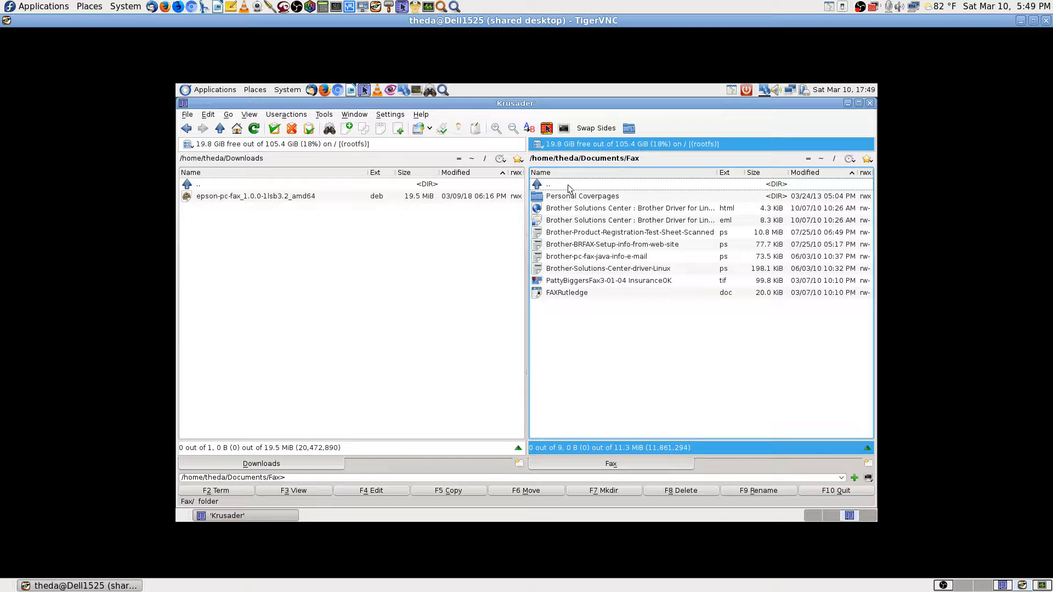
# Browse the Fax files, peek into Personal Coverpages, and inspect the BRFAX file's context menu.
pyautogui.press('Down')
pyautogui.press('Down')
pyautogui.press('Down')
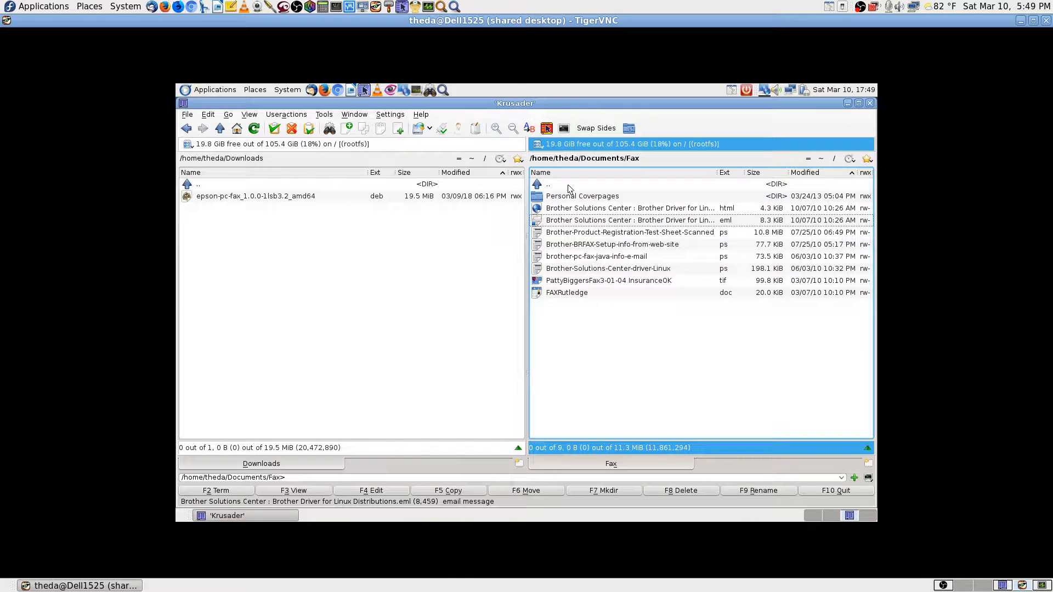
pyautogui.press('Down')
pyautogui.press('Down')
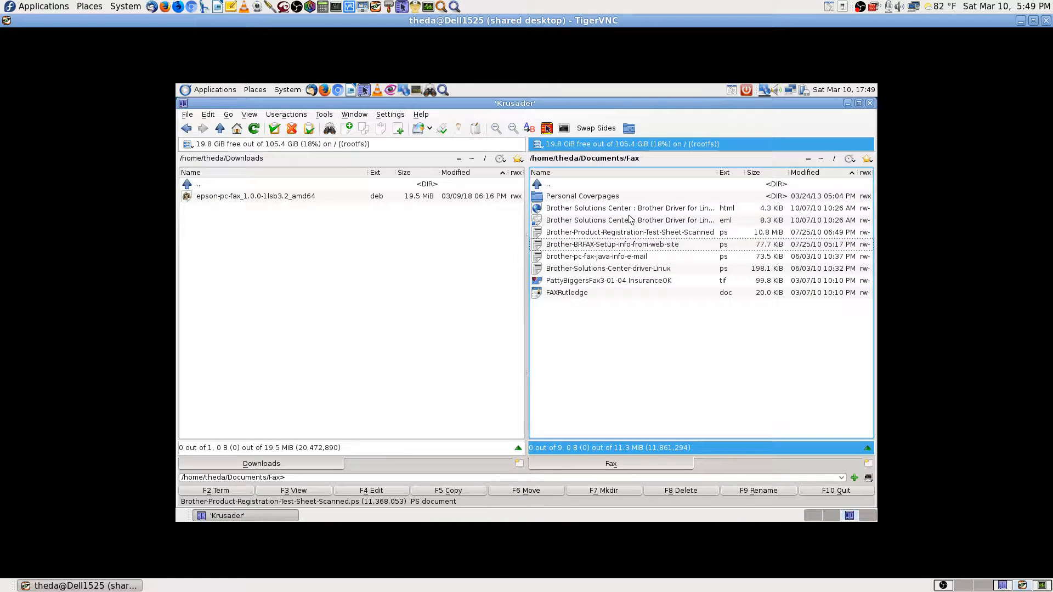
pyautogui.click(613, 201)
pyautogui.doubleClick(613, 201)
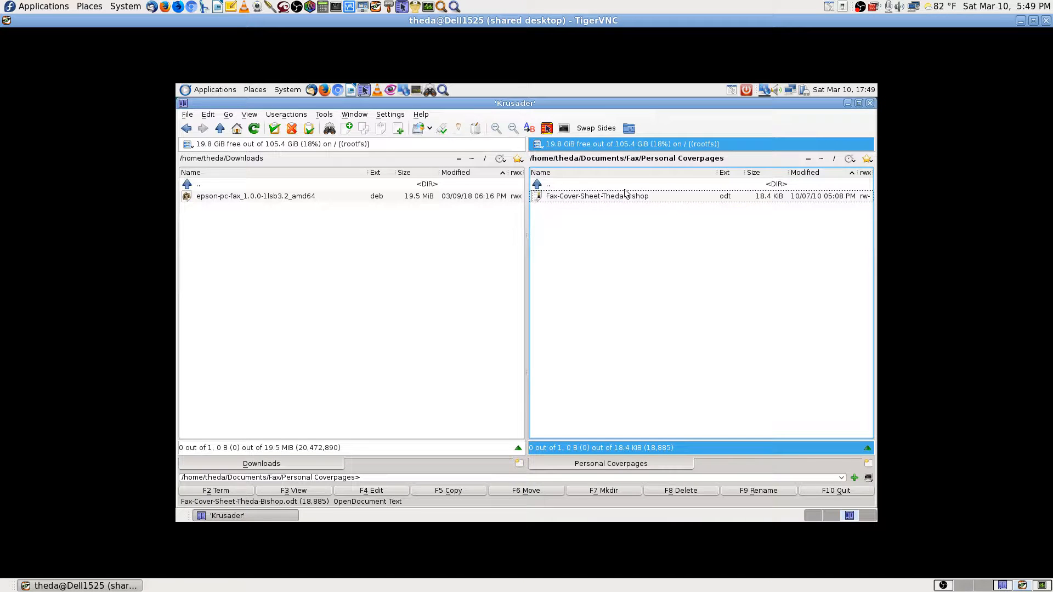
pyautogui.doubleClick(598, 187)
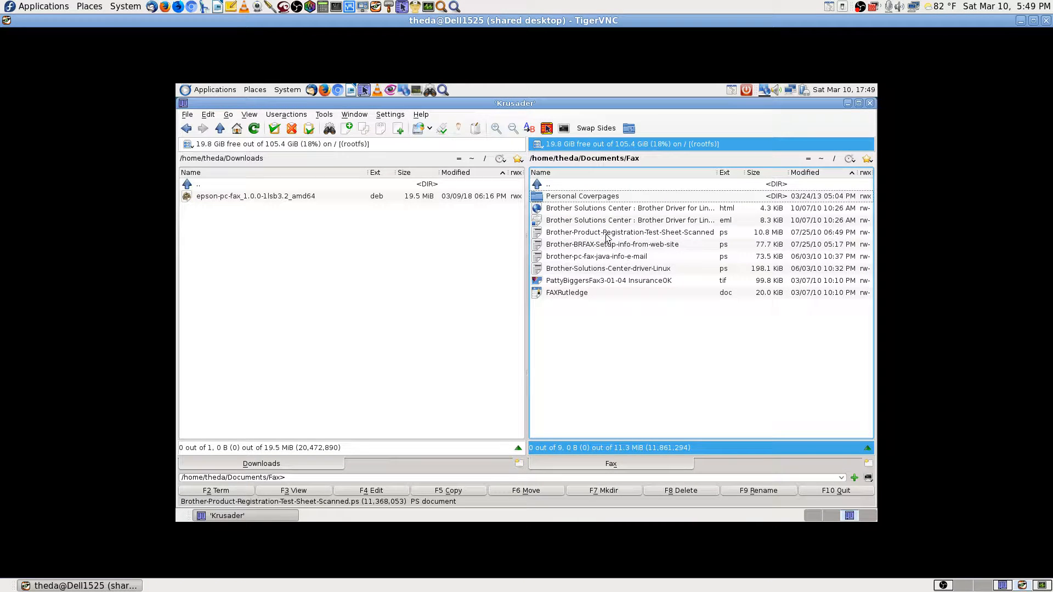
pyautogui.click(647, 248)
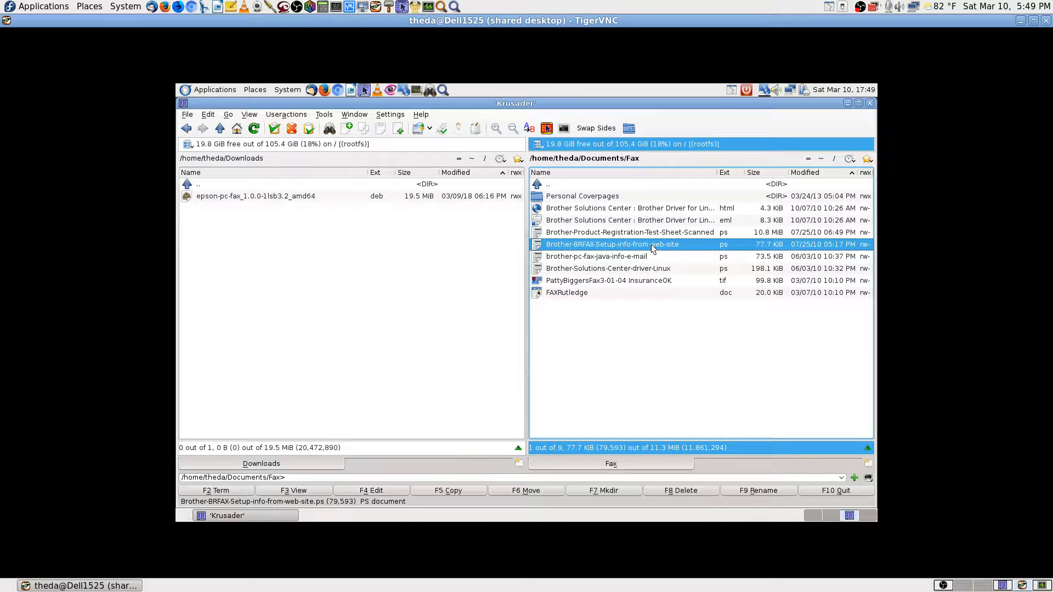
pyautogui.rightClick(653, 249)
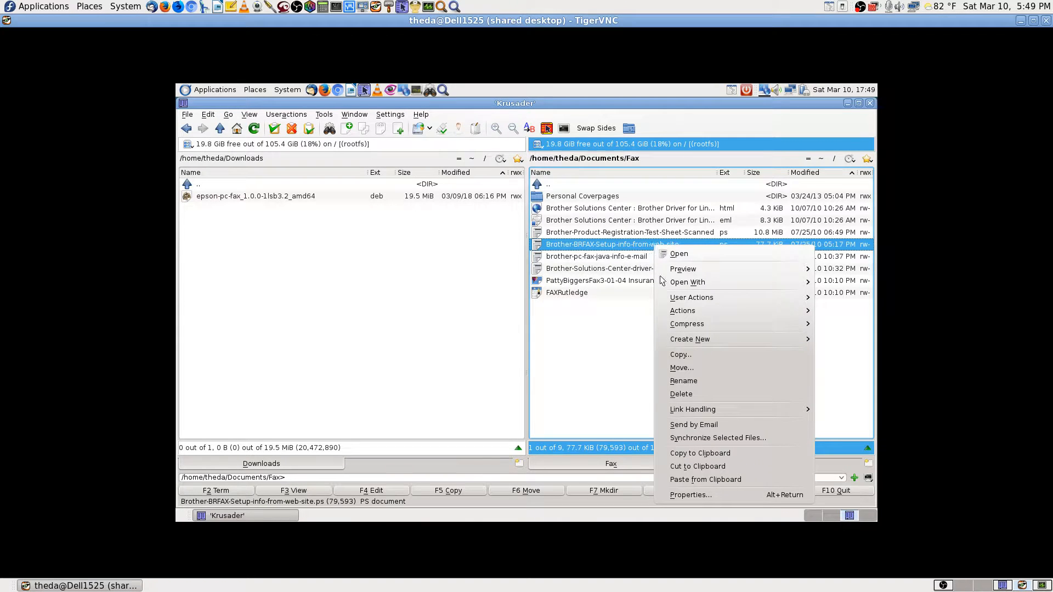
pyautogui.moveTo(663, 282)
pyautogui.click(852, 342)
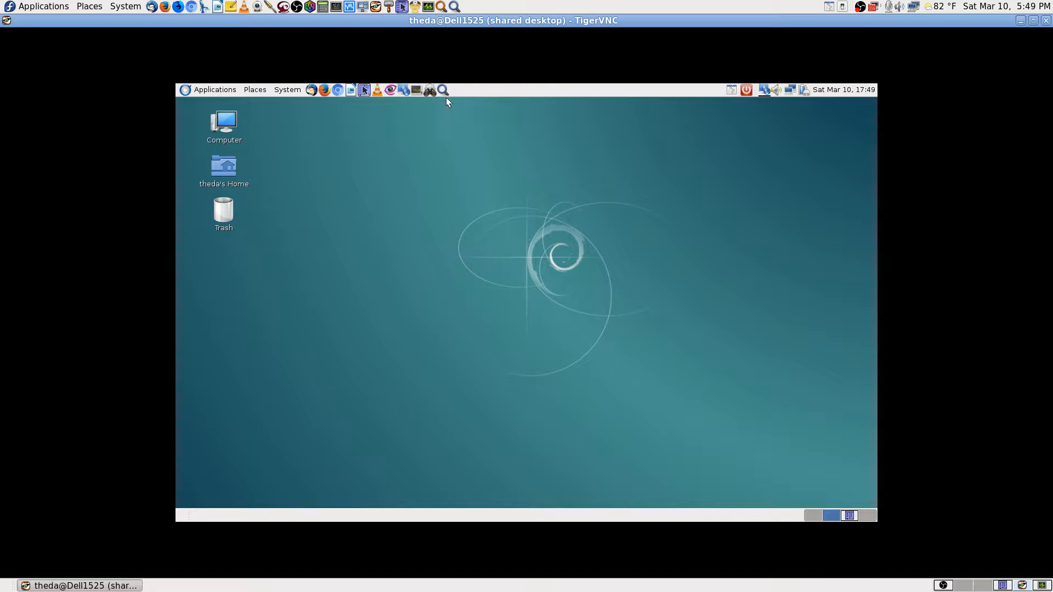
pyautogui.click(444, 92)
# Launch Efax-gtk via a 'fax' search, maximize it, and pick a single file from the home folder.
pyautogui.write('fax')
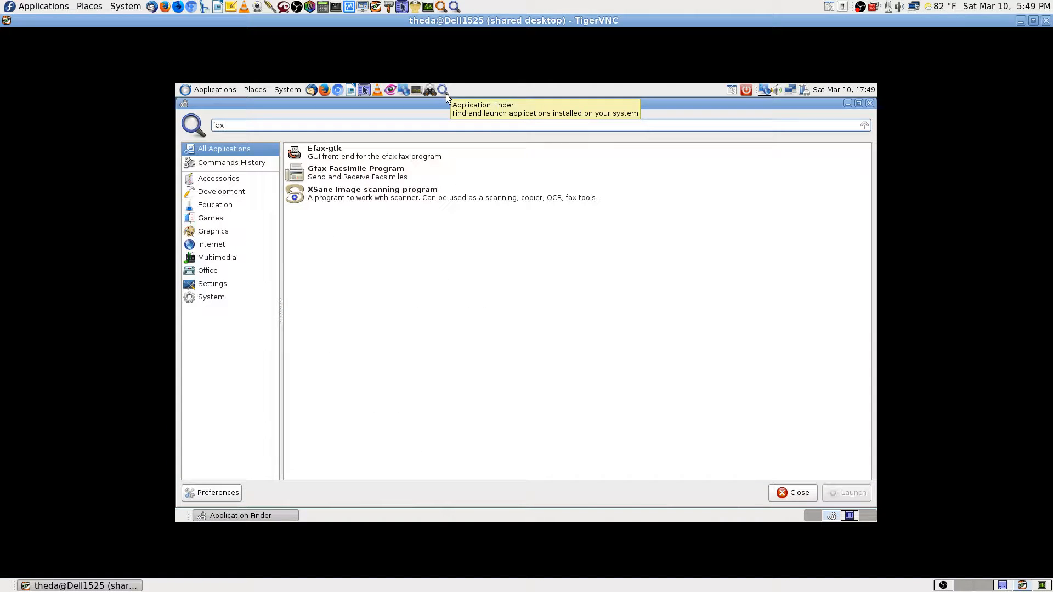
pyautogui.press('Down')
pyautogui.press('Return')
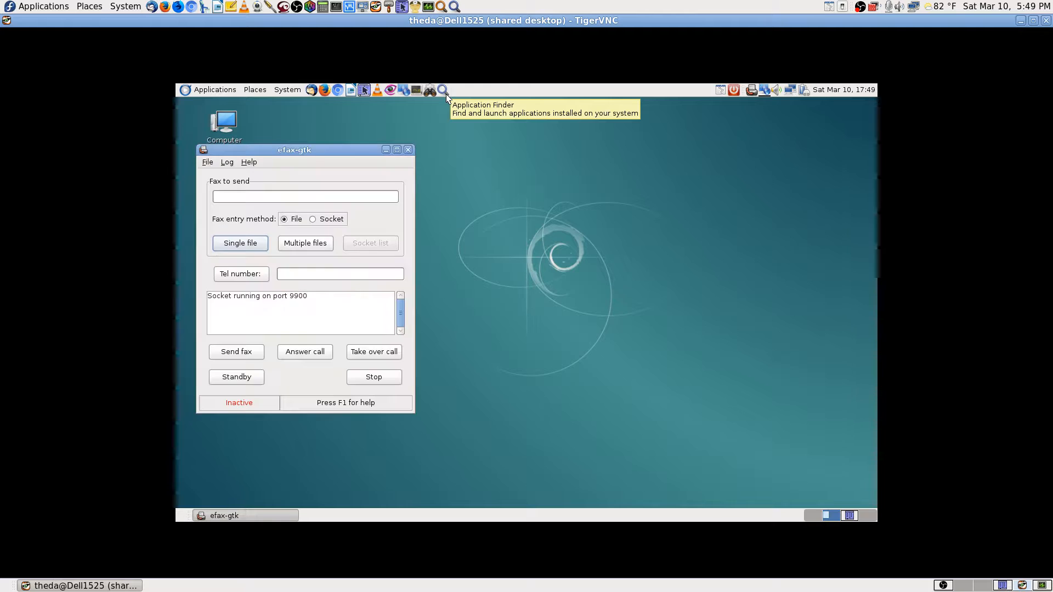
pyautogui.click(396, 149)
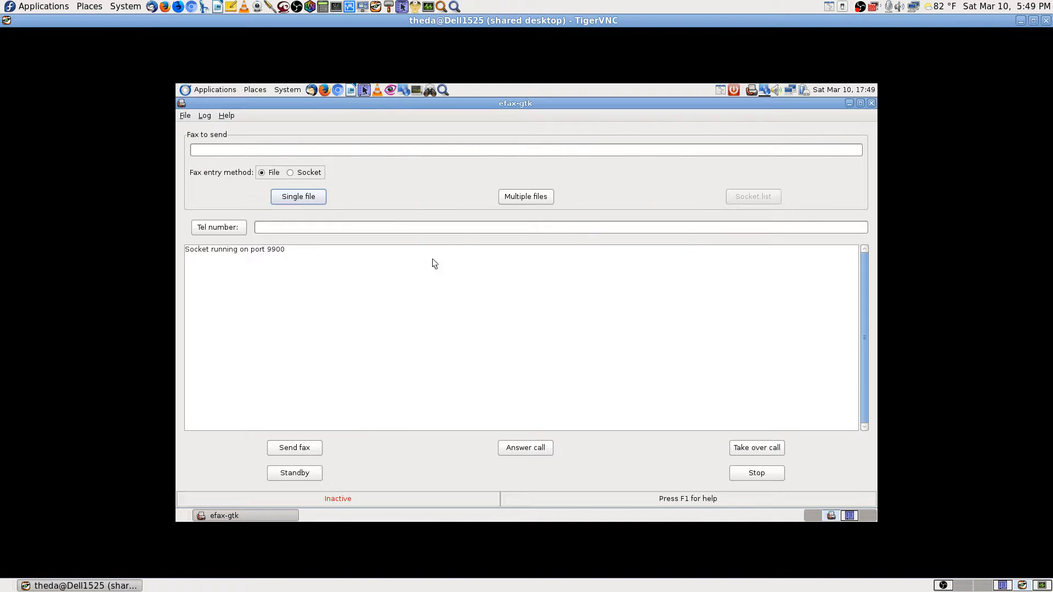
pyautogui.click(301, 198)
pyautogui.click(348, 234)
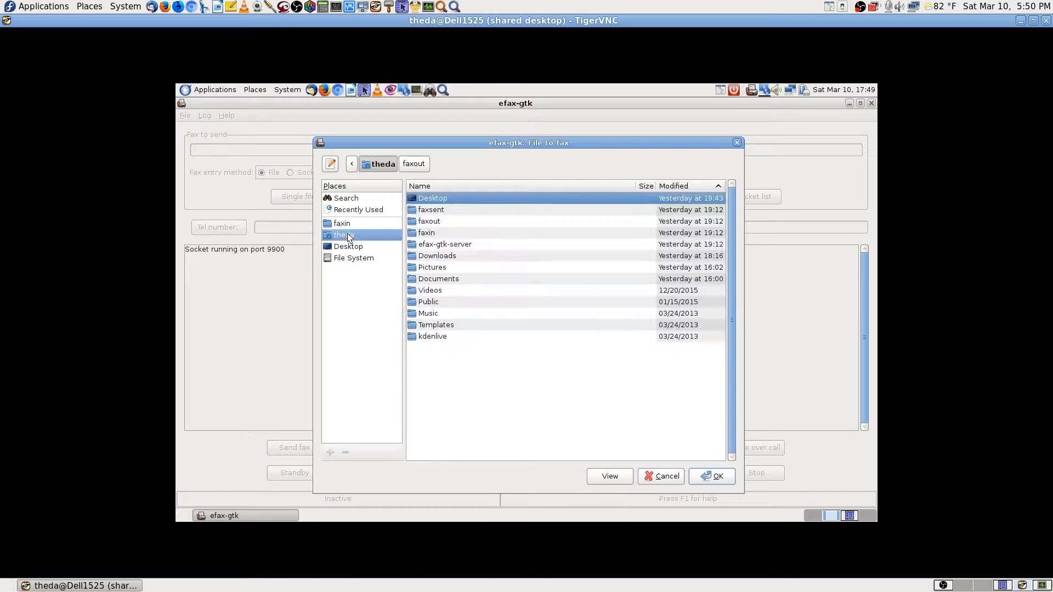
# Choose Brother-Product-Registration-Test-Sheet-Scanned.ps from Documents/Fax, try previewing it, and confirm it.
pyautogui.doubleClick(434, 279)
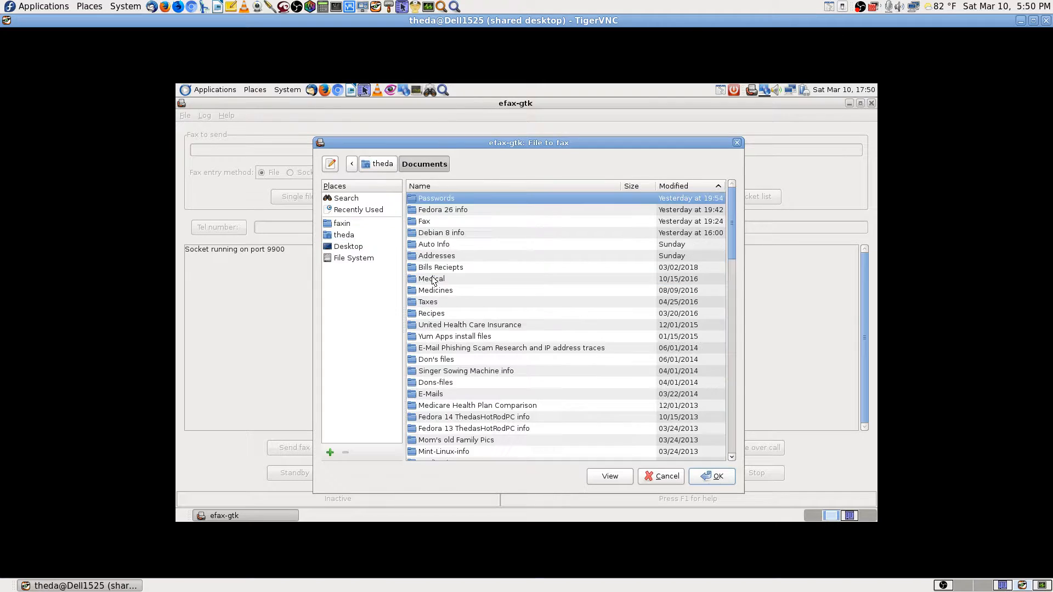
pyautogui.doubleClick(429, 220)
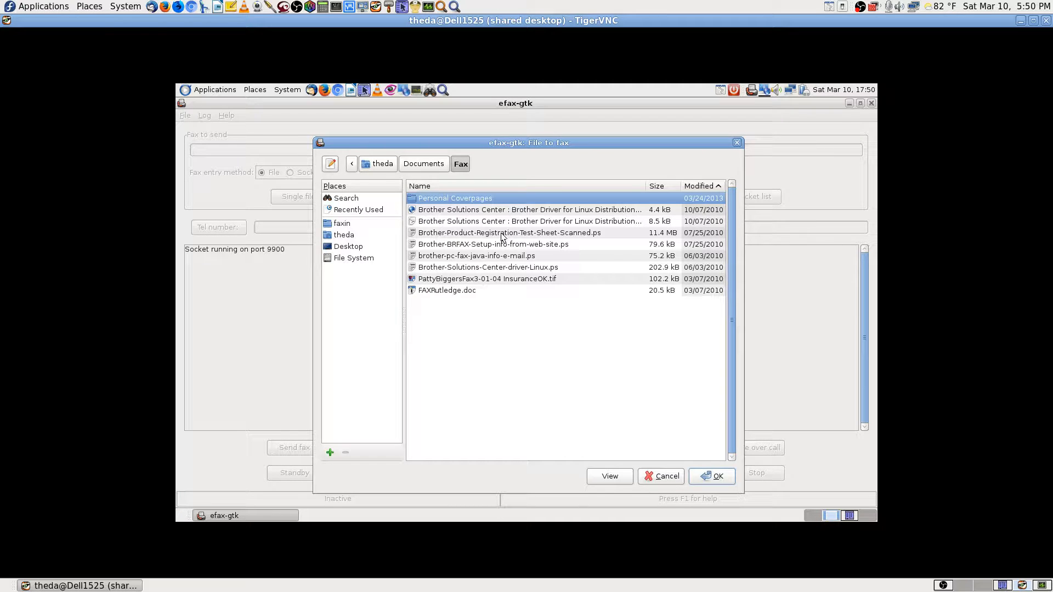
pyautogui.click(553, 234)
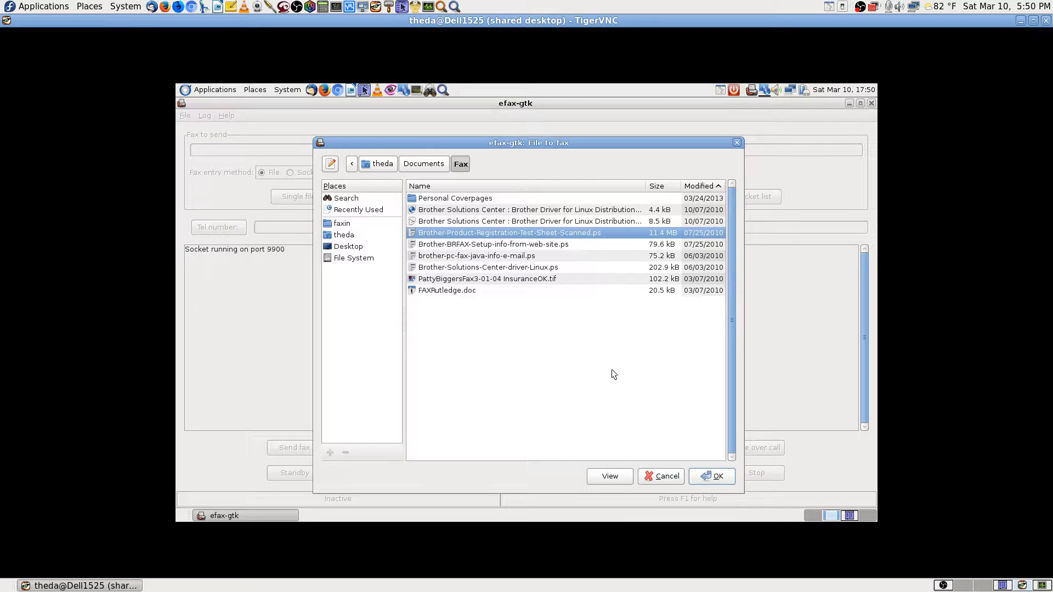
pyautogui.click(609, 477)
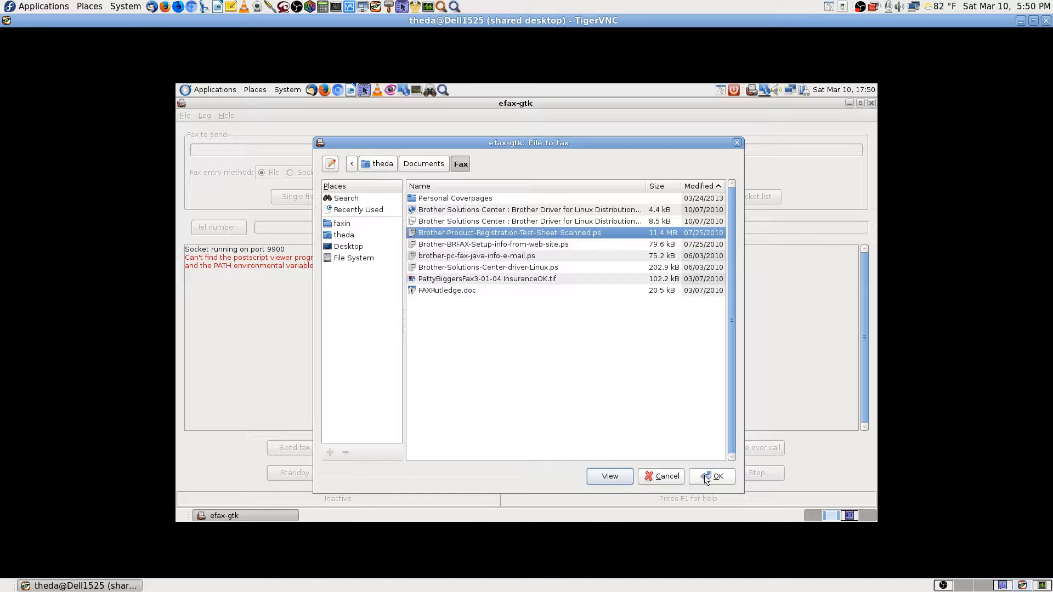
pyautogui.click(705, 476)
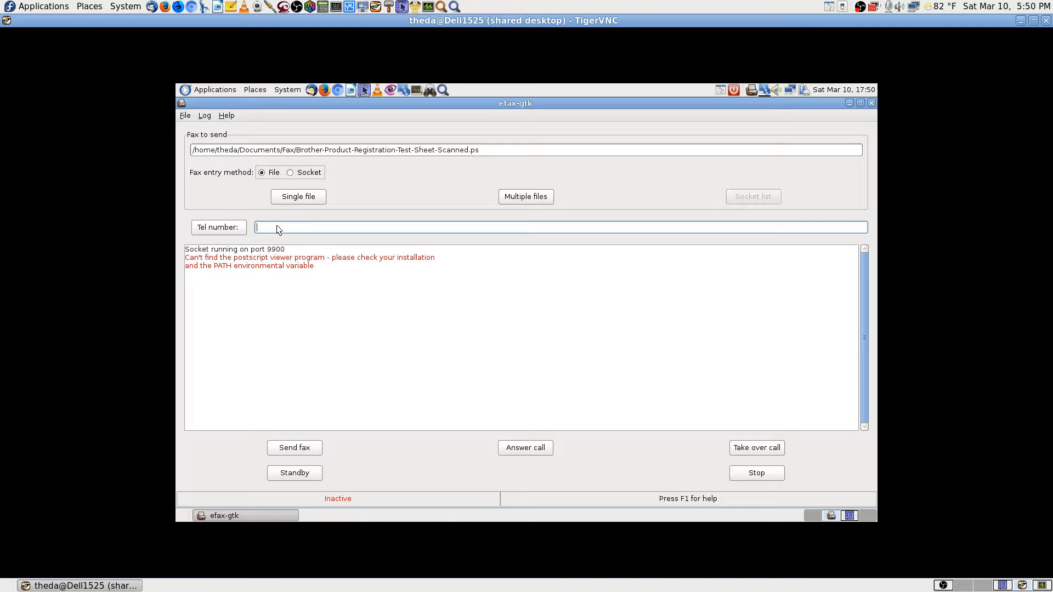
# Enter the recipient's telephone number and attempt to send the fax.
pyautogui.click(313, 449)
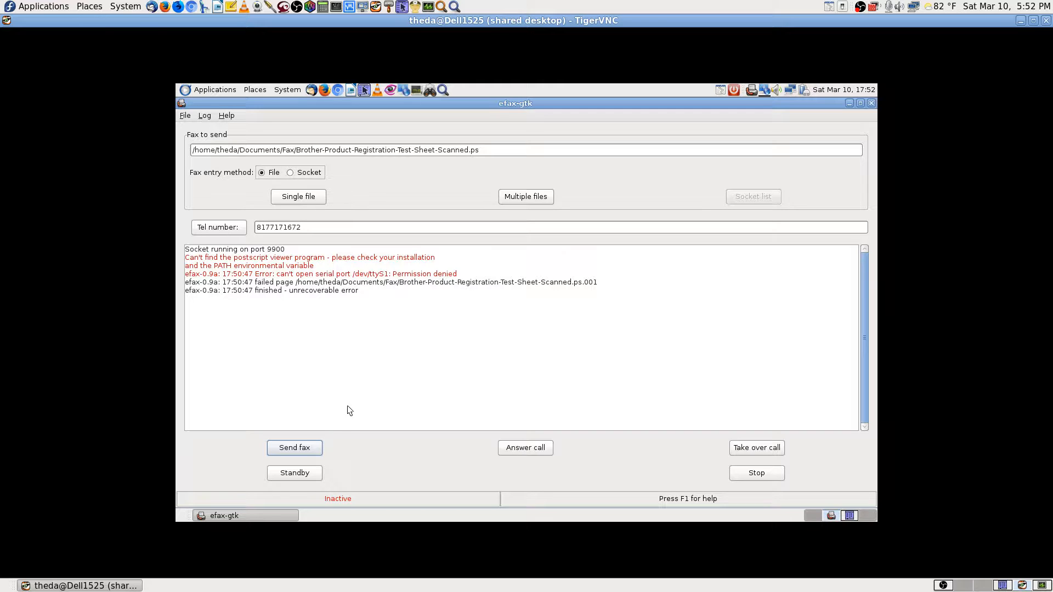
# Retry sending the fax twice, then show the desktop and open Application Finder.
pyautogui.click(314, 453)
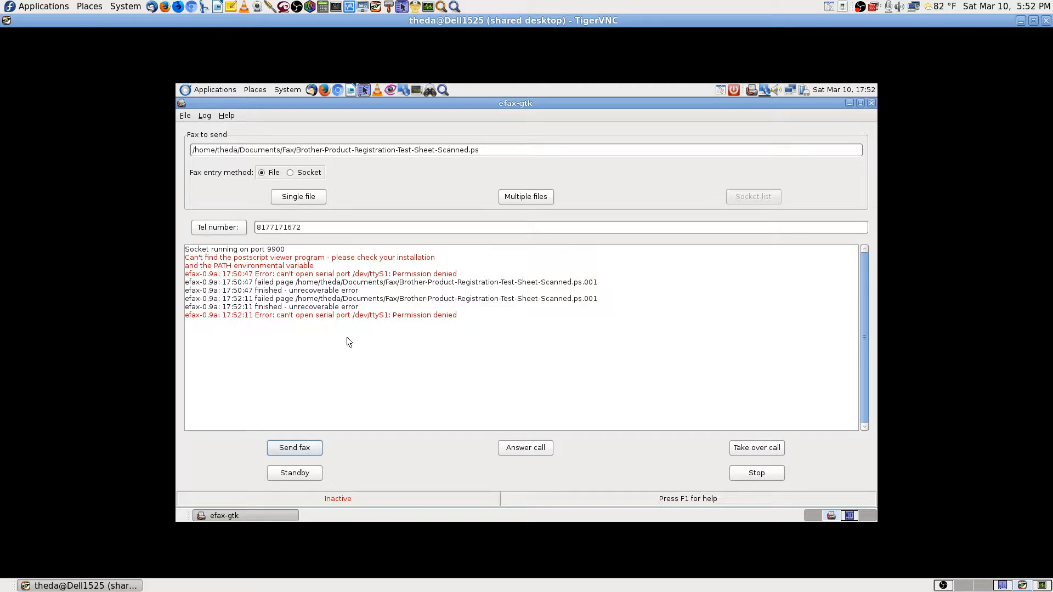
pyautogui.click(319, 447)
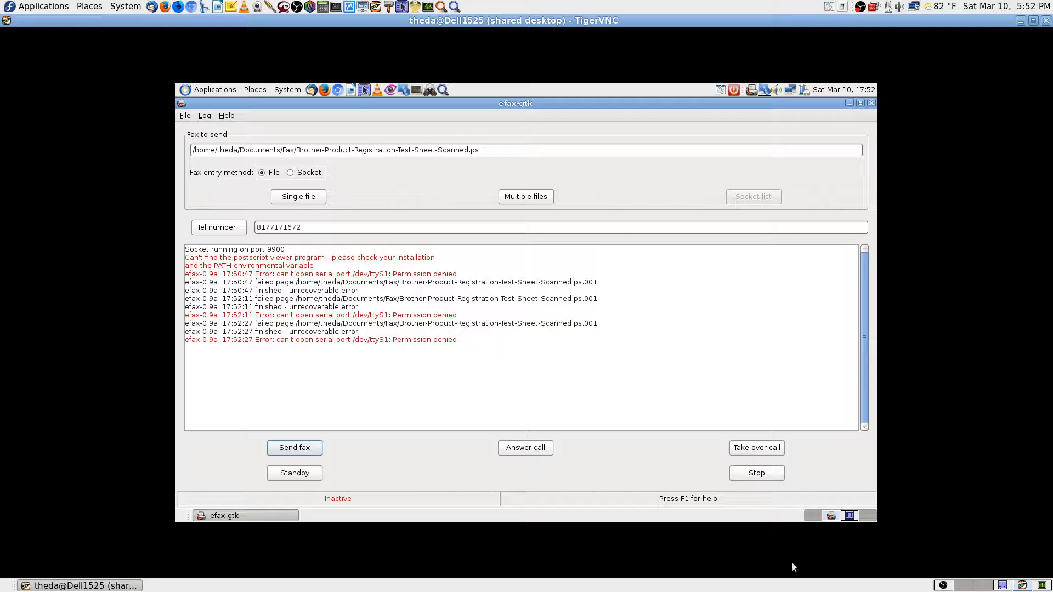
pyautogui.click(813, 515)
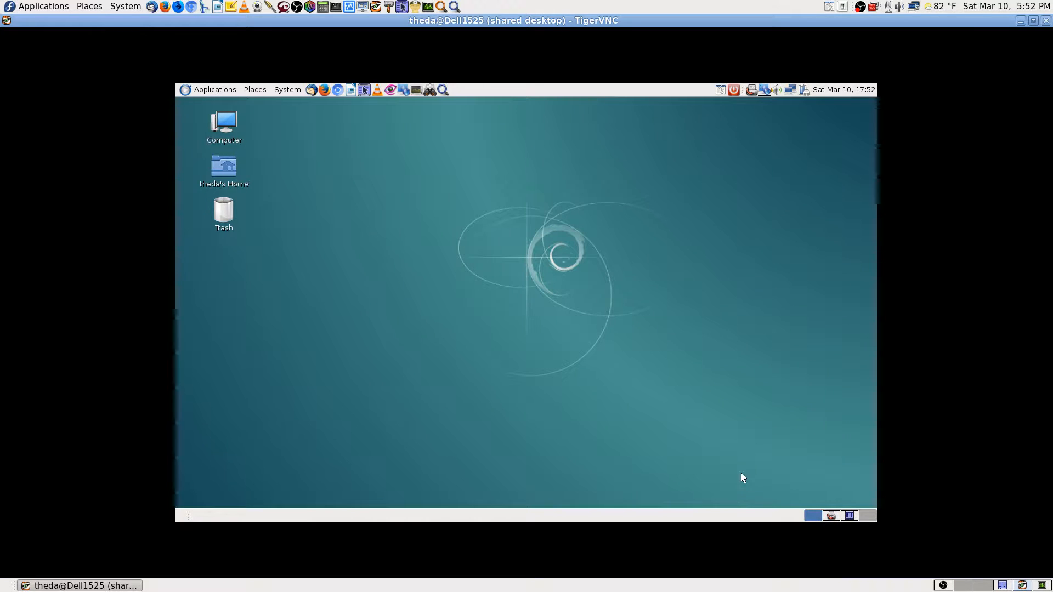
pyautogui.click(443, 90)
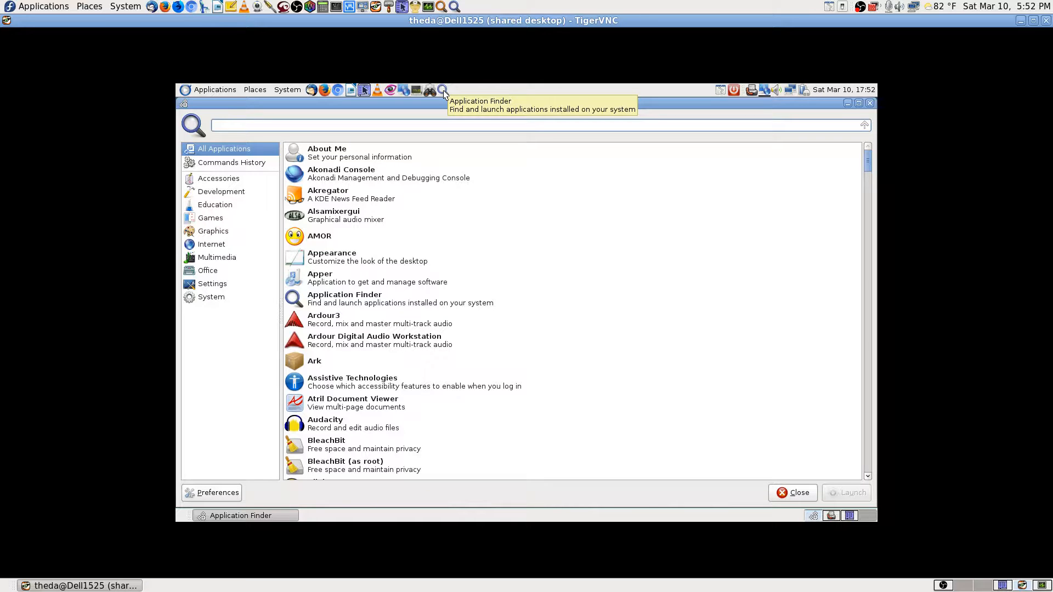
# Close Application Finder, restore efax-gtk, and quit it from the File menu.
pyautogui.click(870, 103)
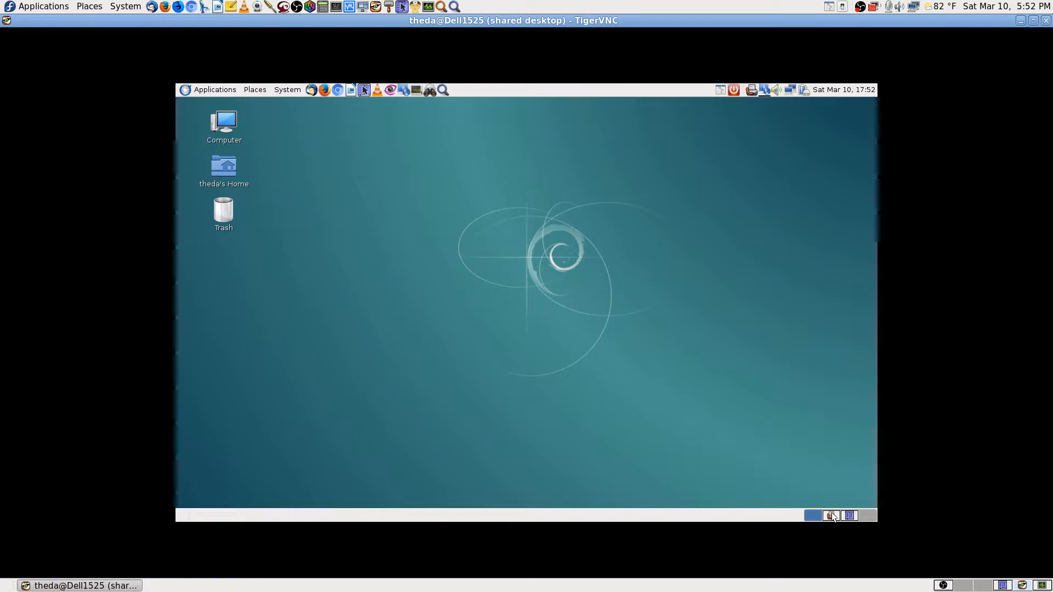
pyautogui.click(813, 516)
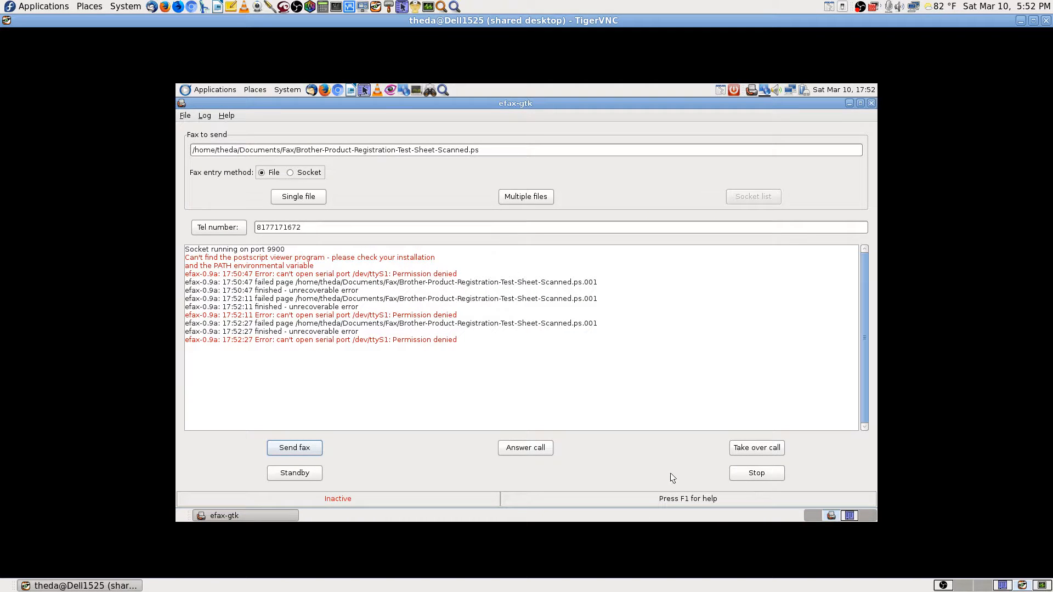
pyautogui.click(185, 116)
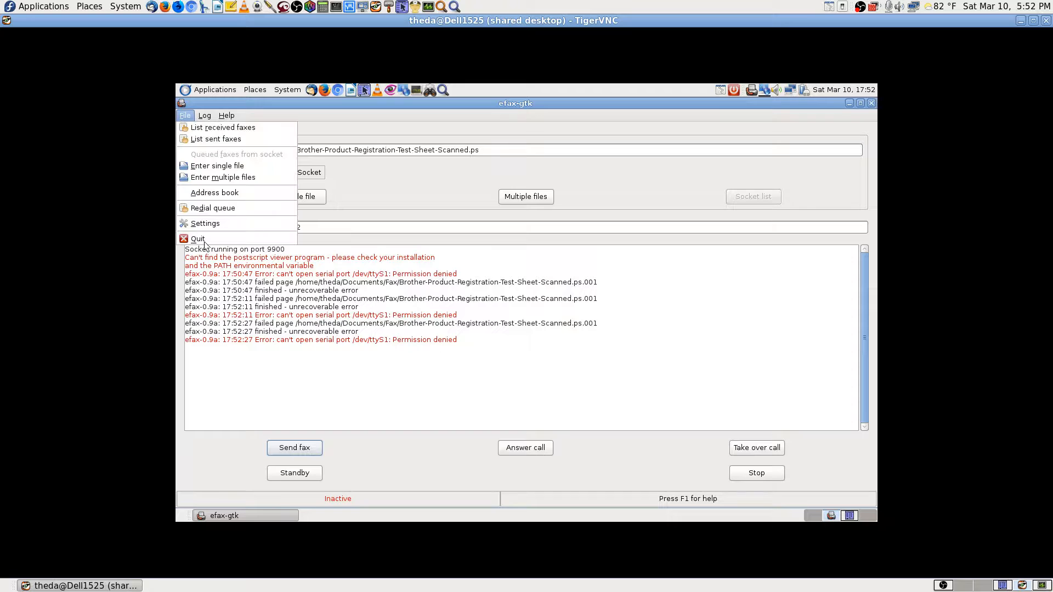
pyautogui.click(198, 240)
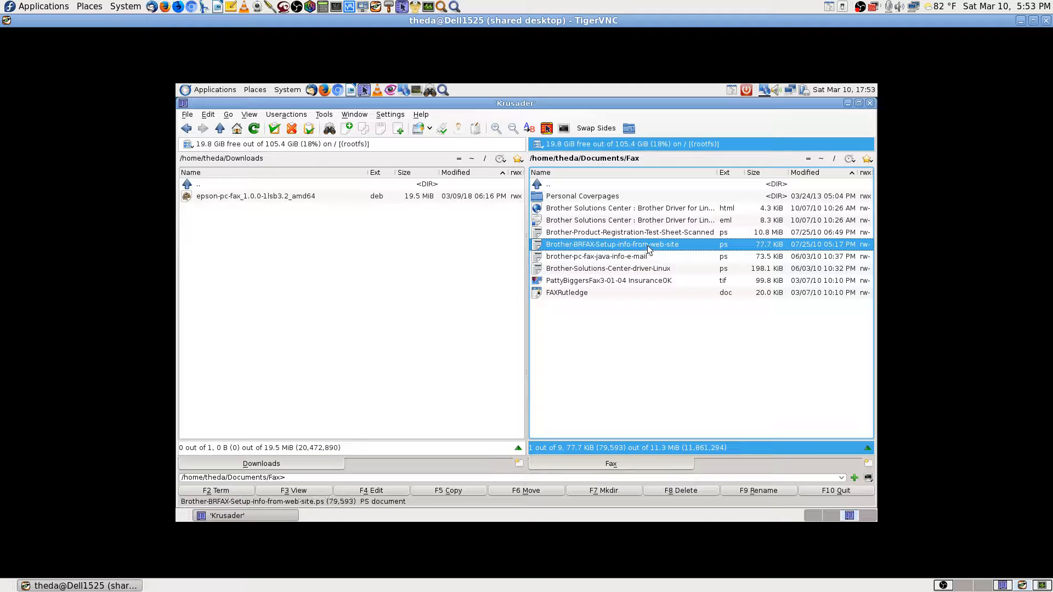
# Bring up the Open With choices for Brother-BRFAX-Setup-info-from-web-site.ps in Krusader.
pyautogui.rightClick(650, 248)
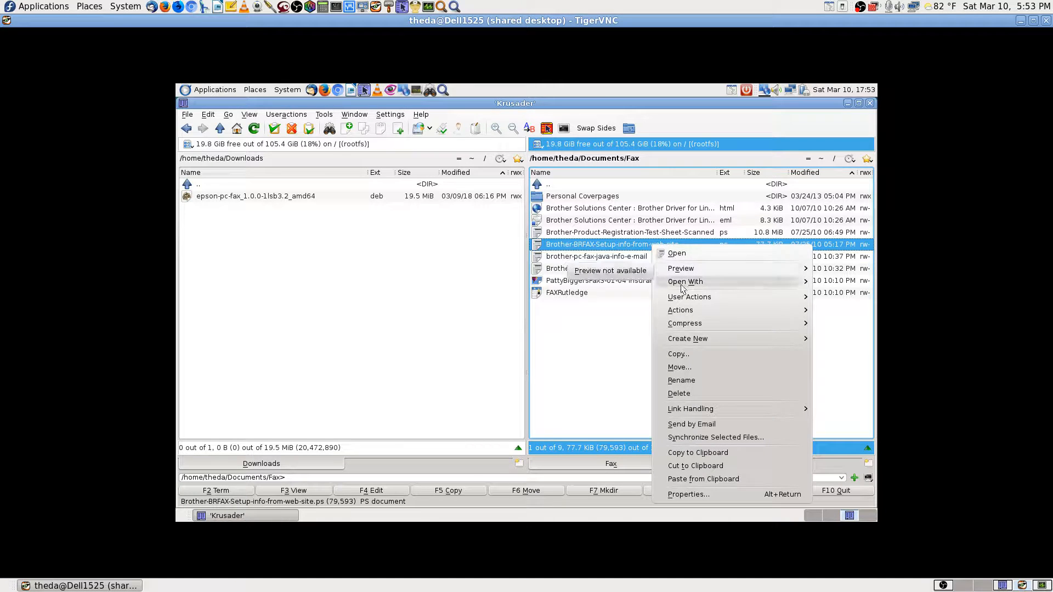
pyautogui.moveTo(689, 282)
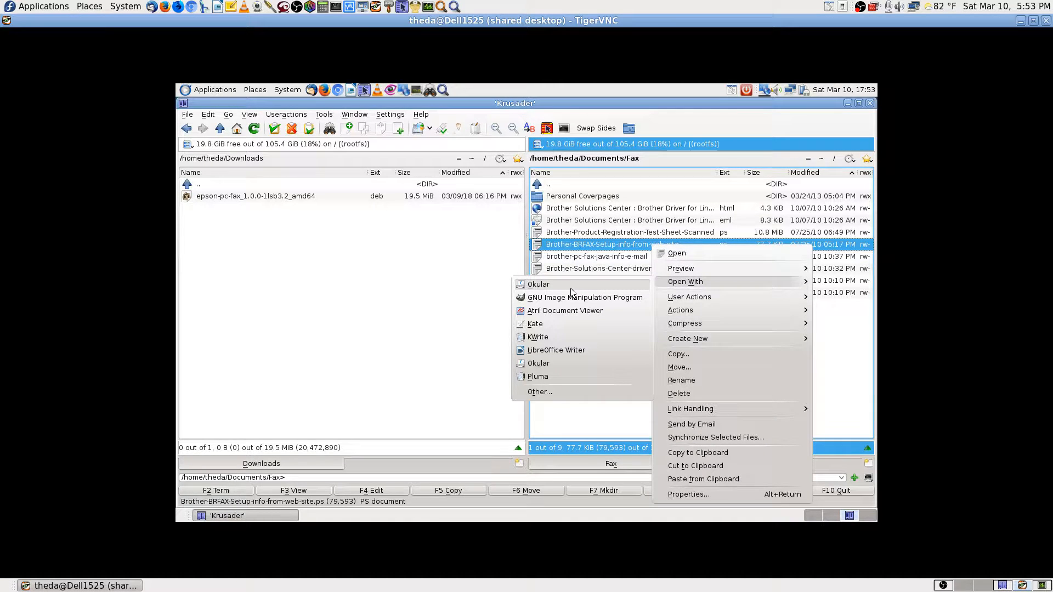
# Open Brother-BRFAX-Setup-info-from-web-site.ps in LibreOffice Writer and show its File menu.
pyautogui.click(567, 351)
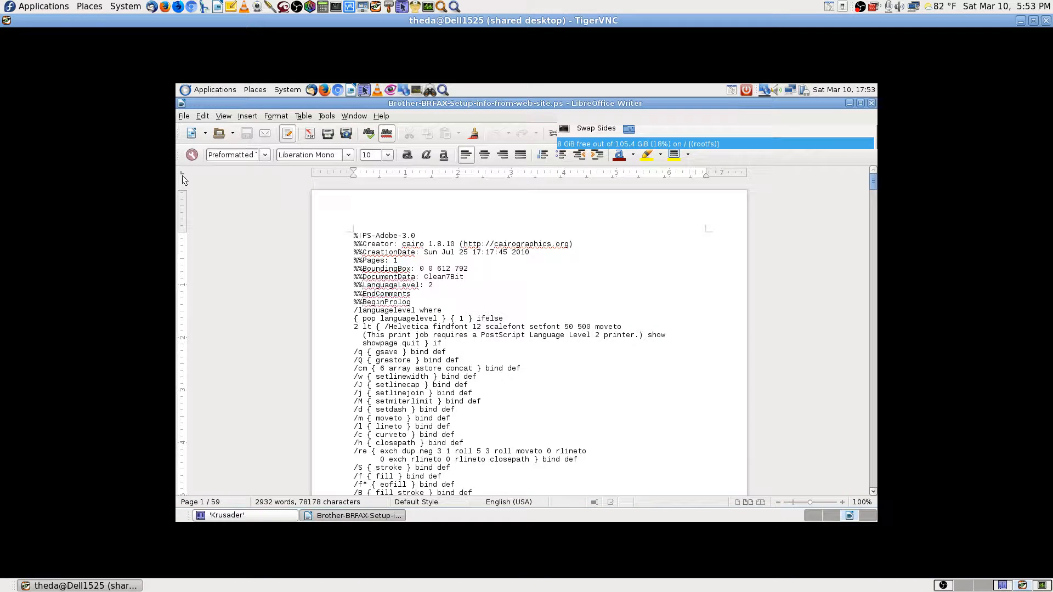
pyautogui.click(181, 103)
pyautogui.click(213, 325)
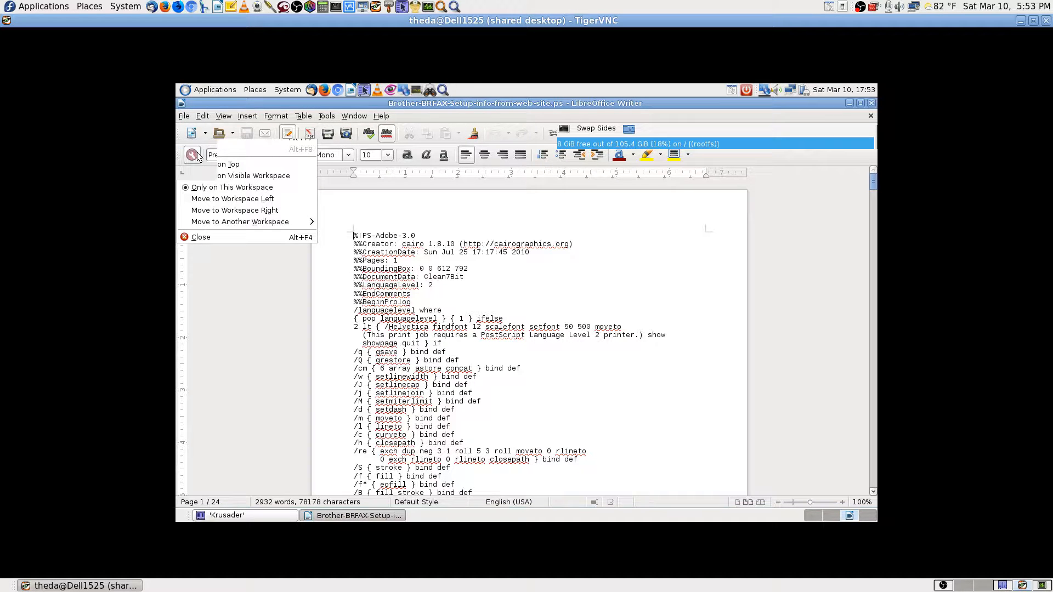
pyautogui.click(185, 116)
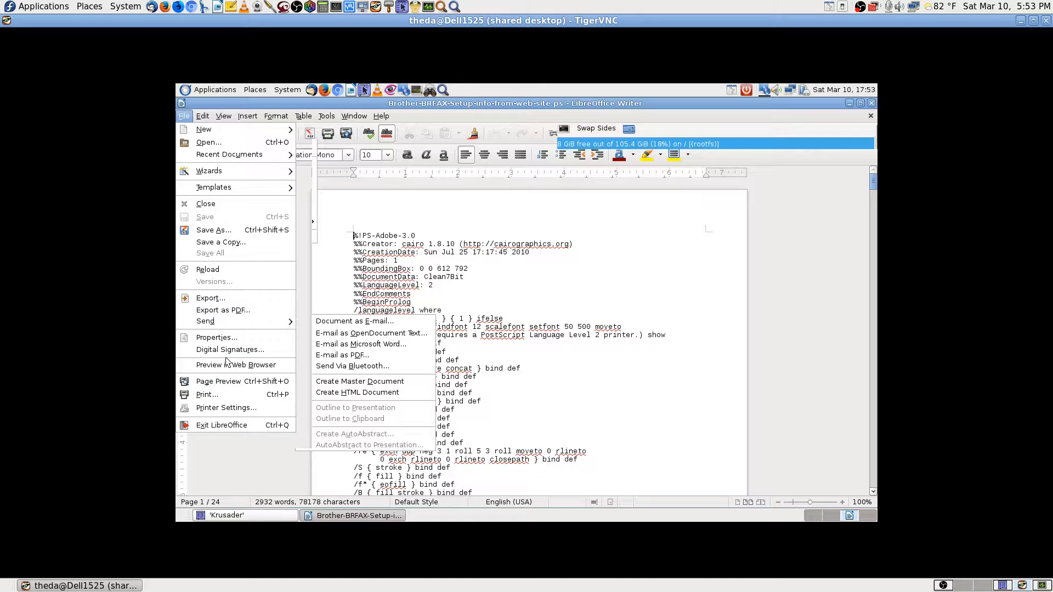
# In Printer Settings options, set EPSON-WorkForce-645 as the fax device.
pyautogui.click(221, 408)
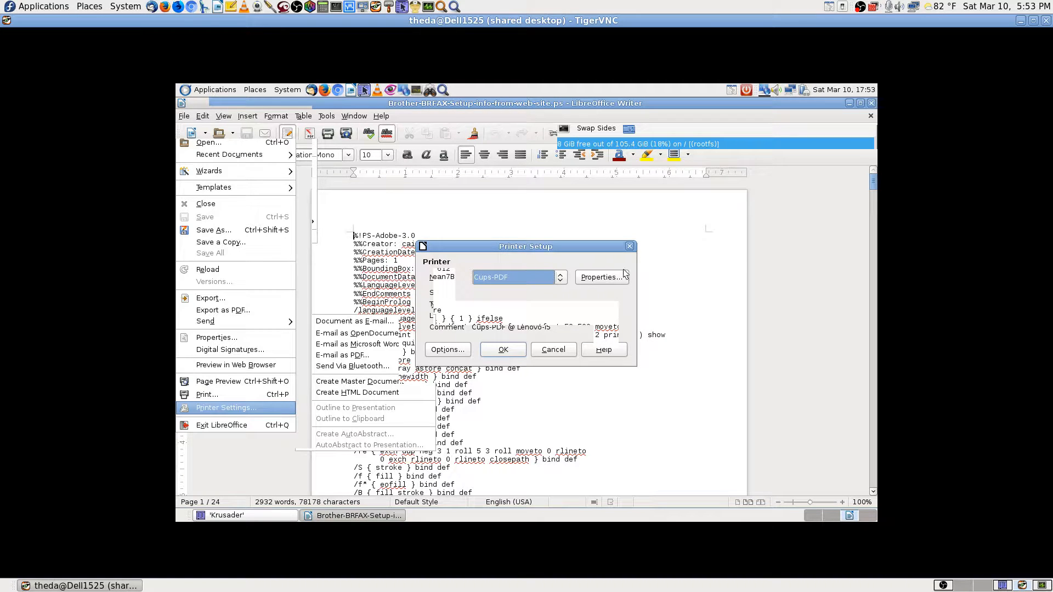
pyautogui.click(455, 355)
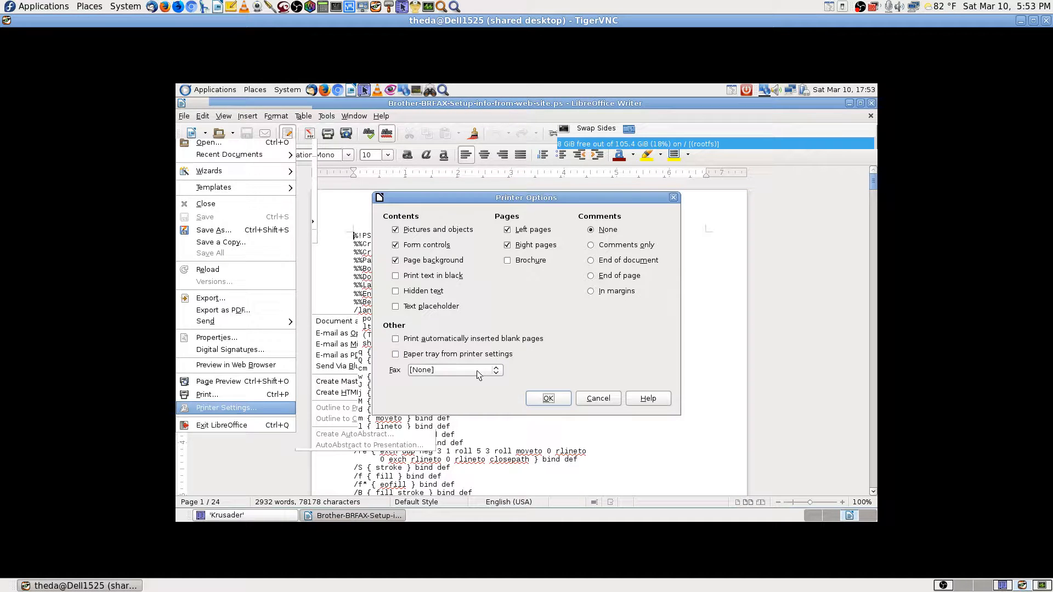
pyautogui.click(476, 370)
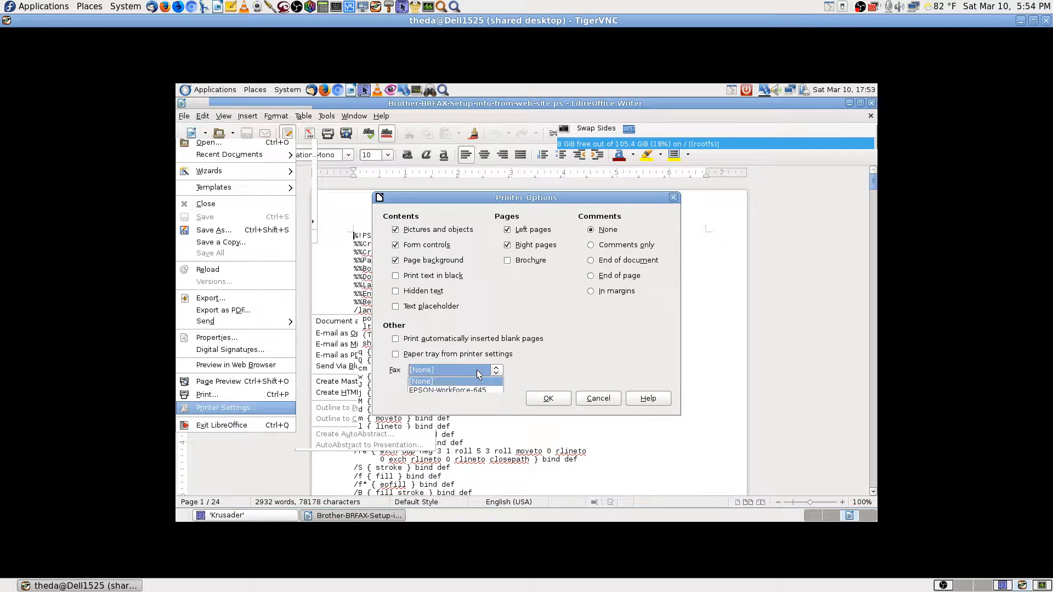
pyautogui.click(457, 390)
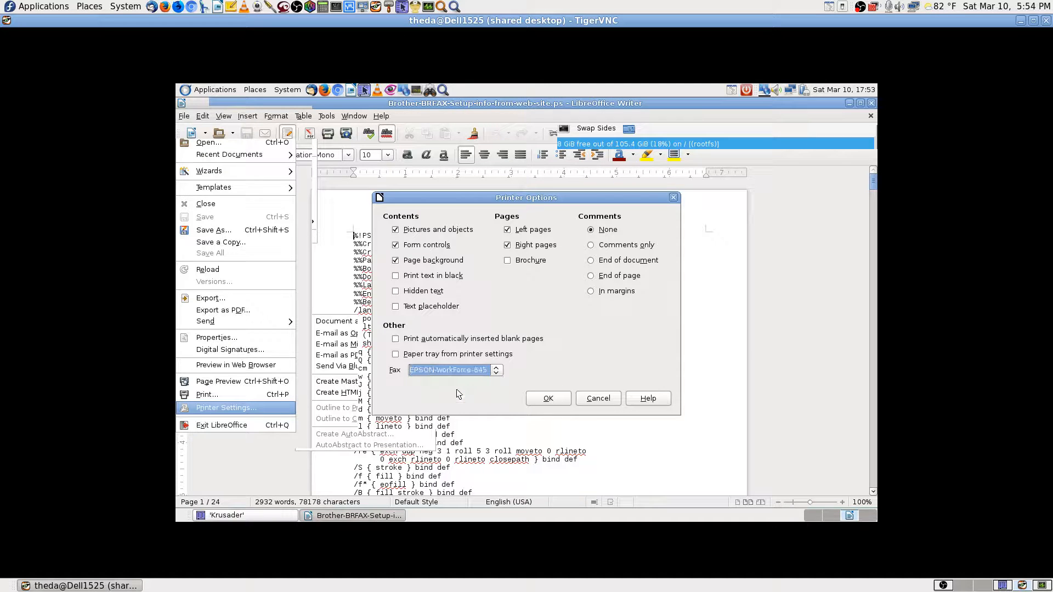
pyautogui.click(547, 399)
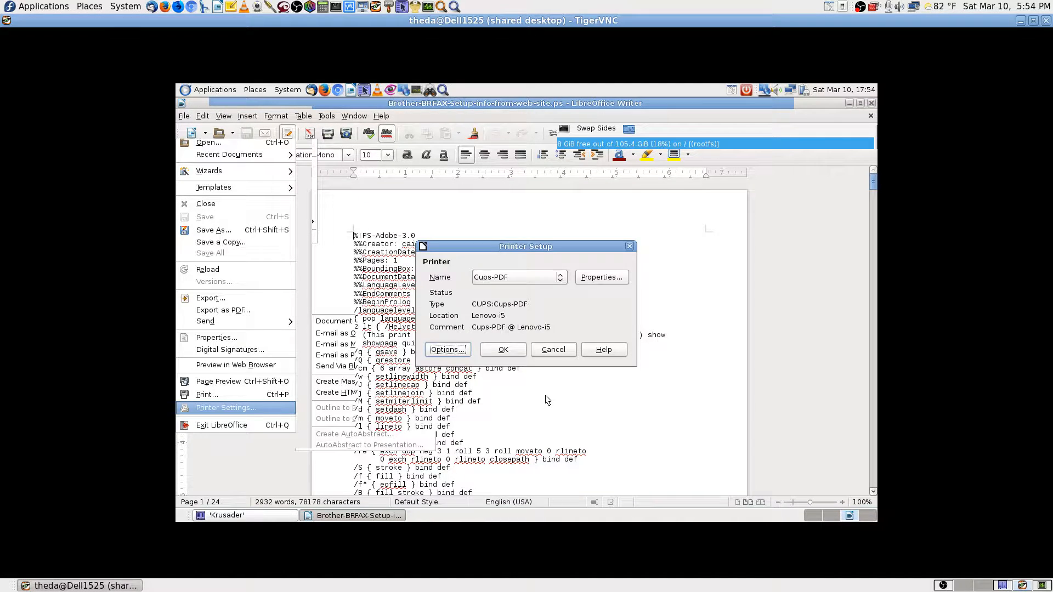
# Select EPSON-WorkForce-645 as the printer in place of Cups-PDF and confirm.
pyautogui.click(561, 279)
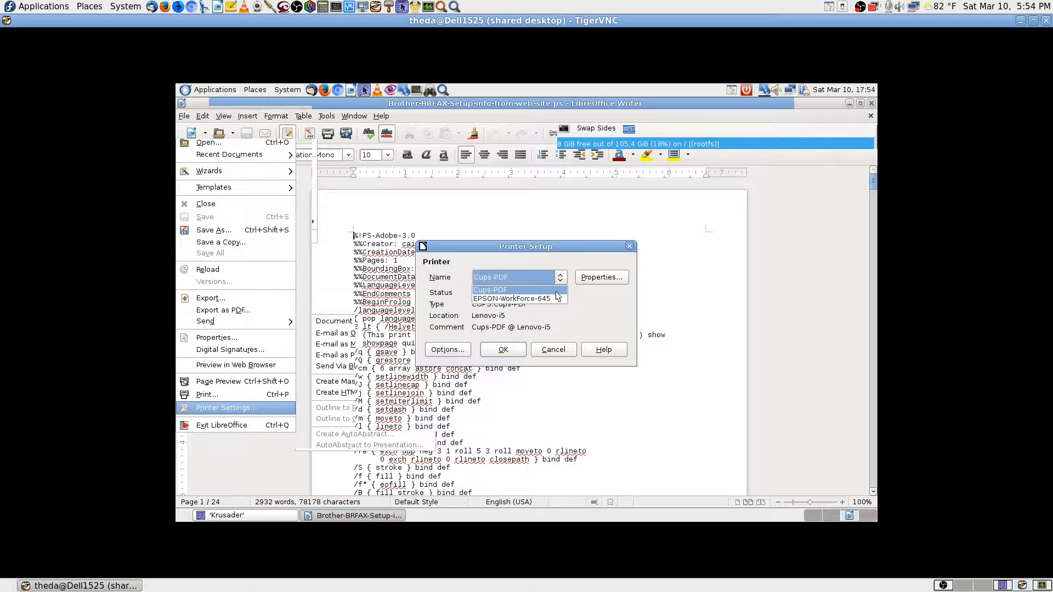
pyautogui.click(556, 293)
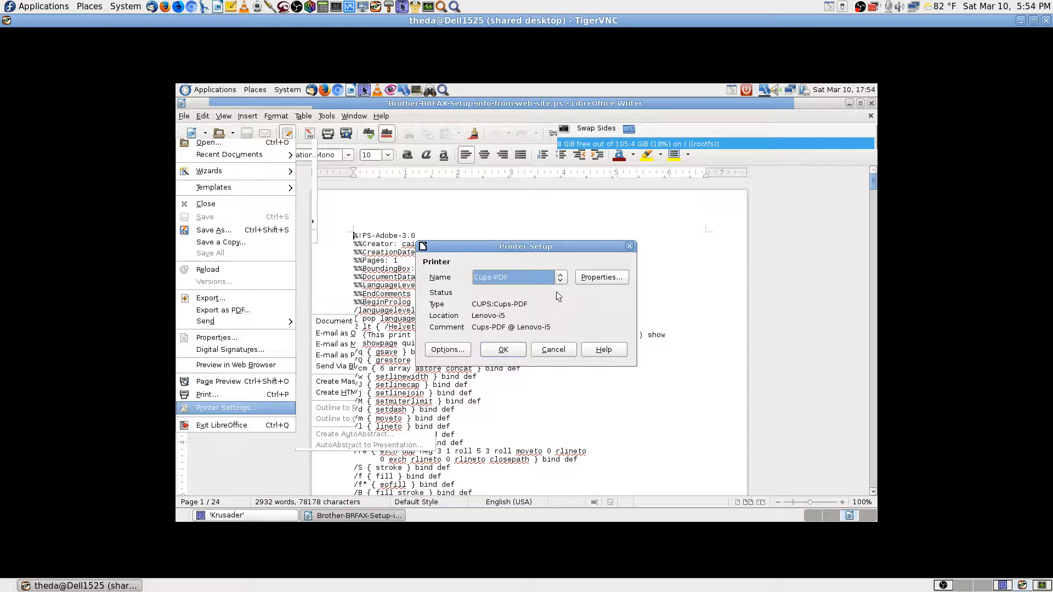
pyautogui.click(557, 282)
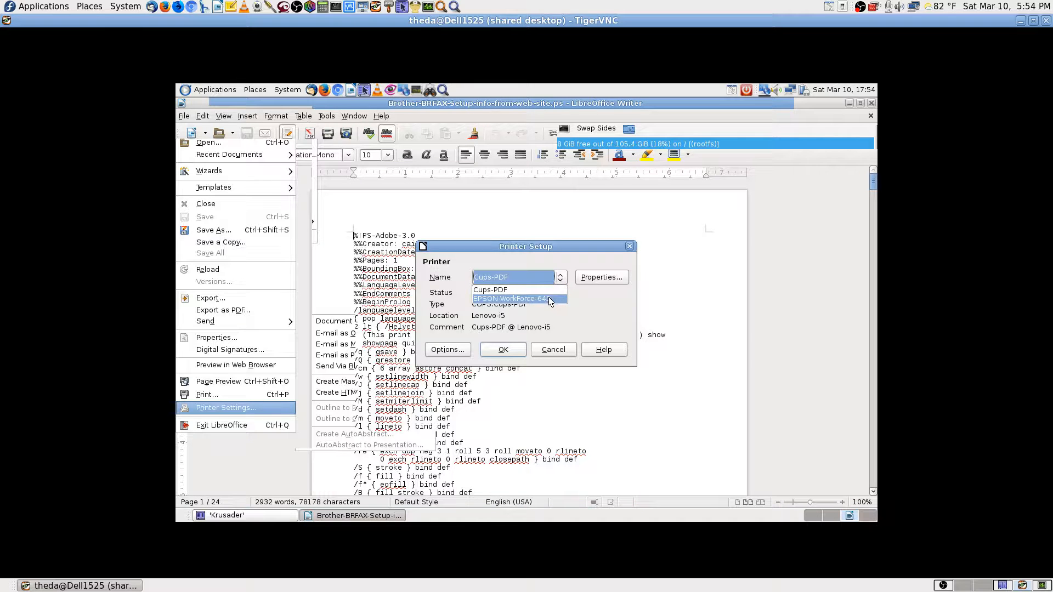
pyautogui.click(548, 298)
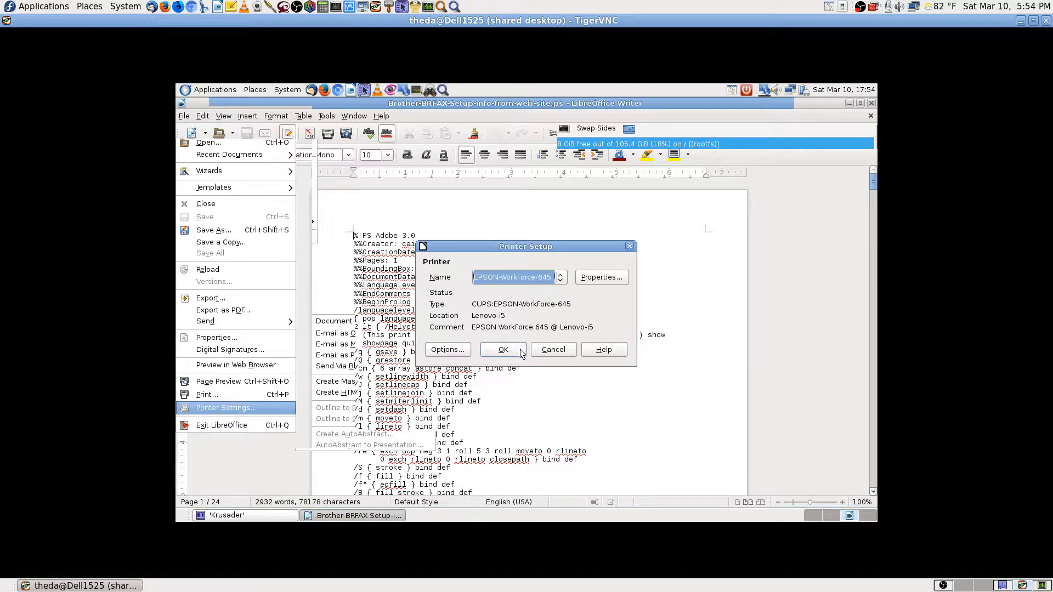
pyautogui.click(504, 350)
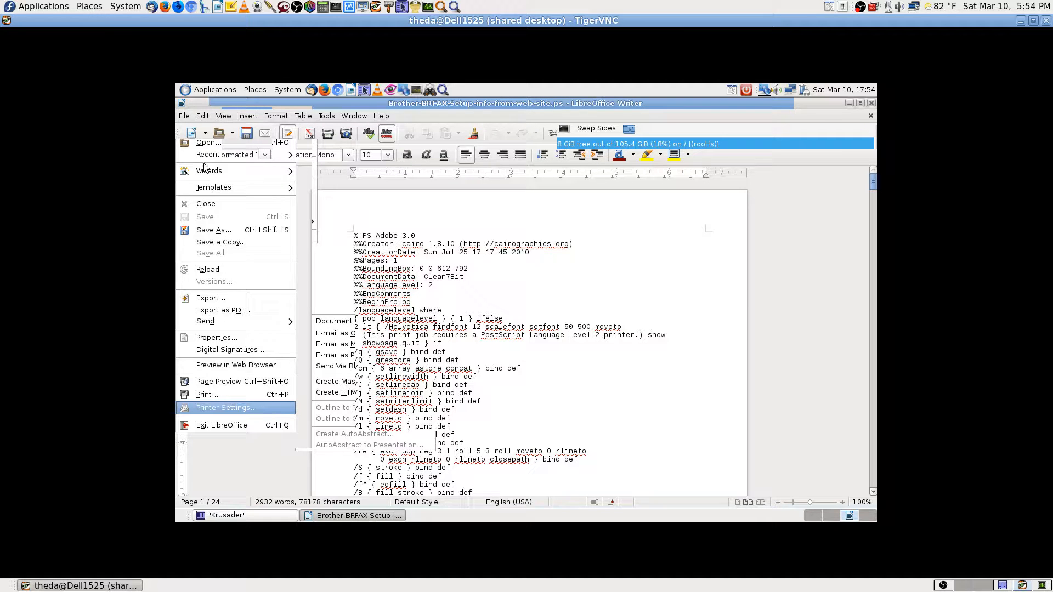
# Reopen Printer Settings and select Cups-PDF as the printer.
pyautogui.click(184, 116)
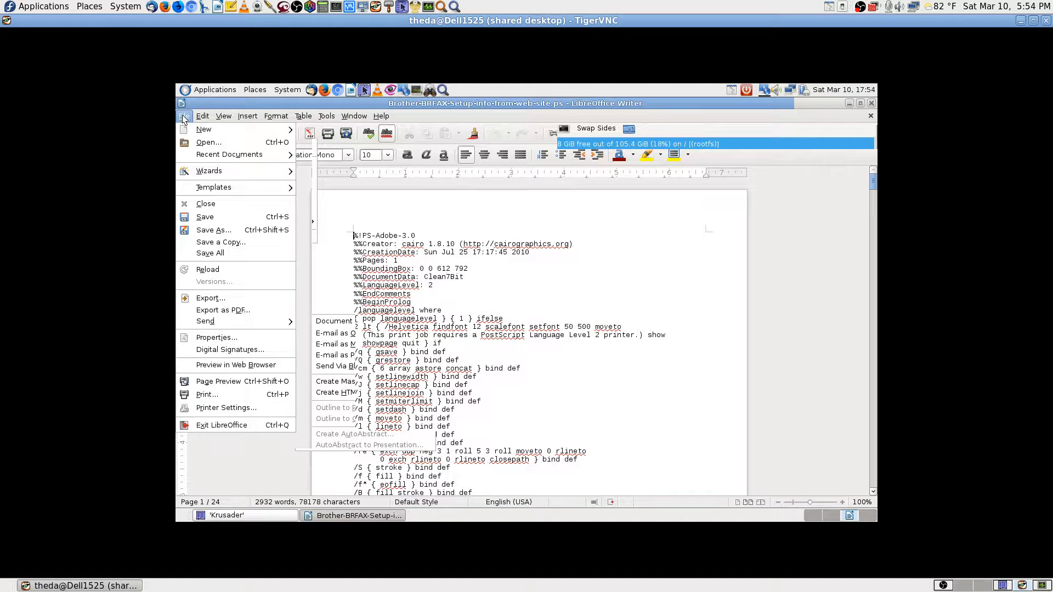
pyautogui.click(210, 404)
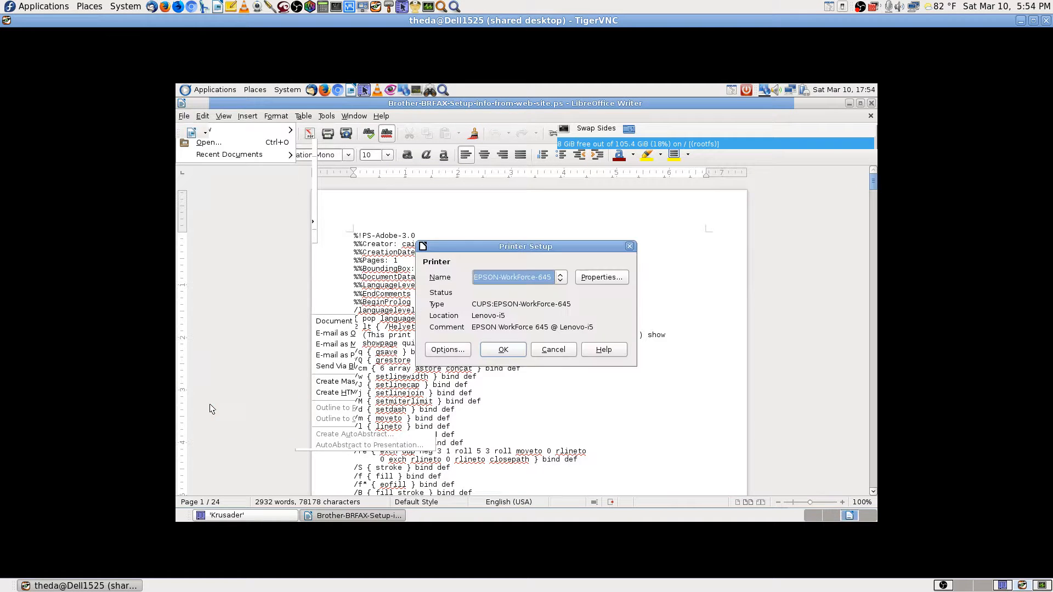
pyautogui.click(562, 278)
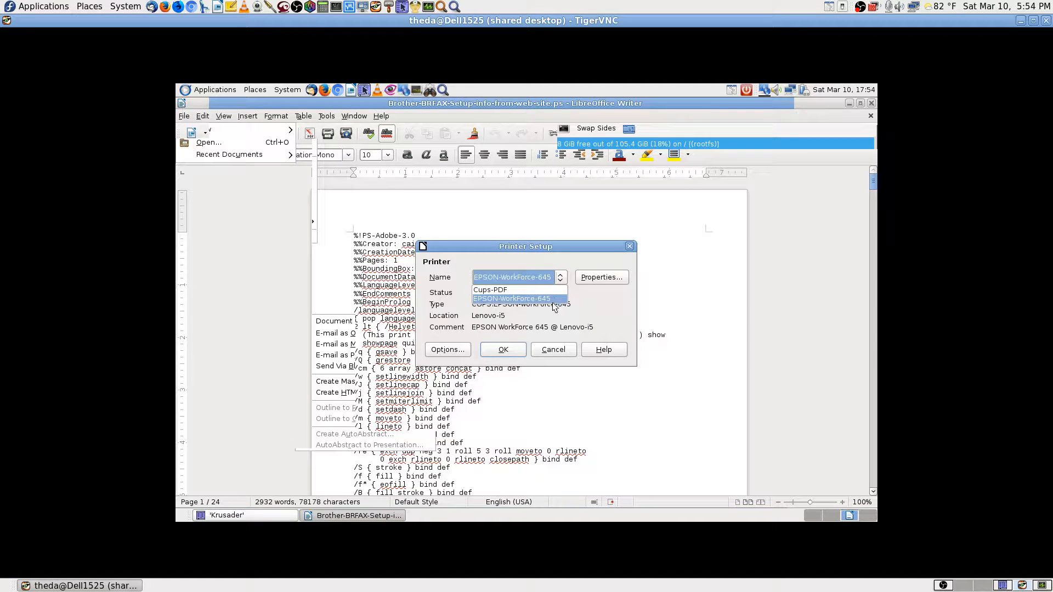
pyautogui.click(548, 300)
pyautogui.click(560, 281)
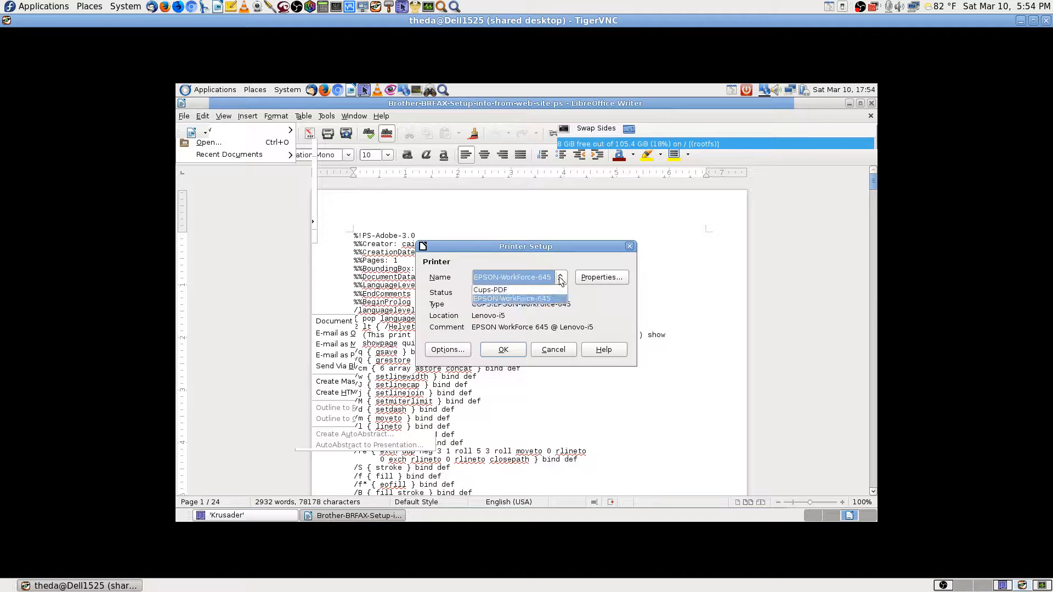
pyautogui.click(505, 287)
# Reconfirm the printer options and close the Cups-PDF printer setup.
pyautogui.click(447, 351)
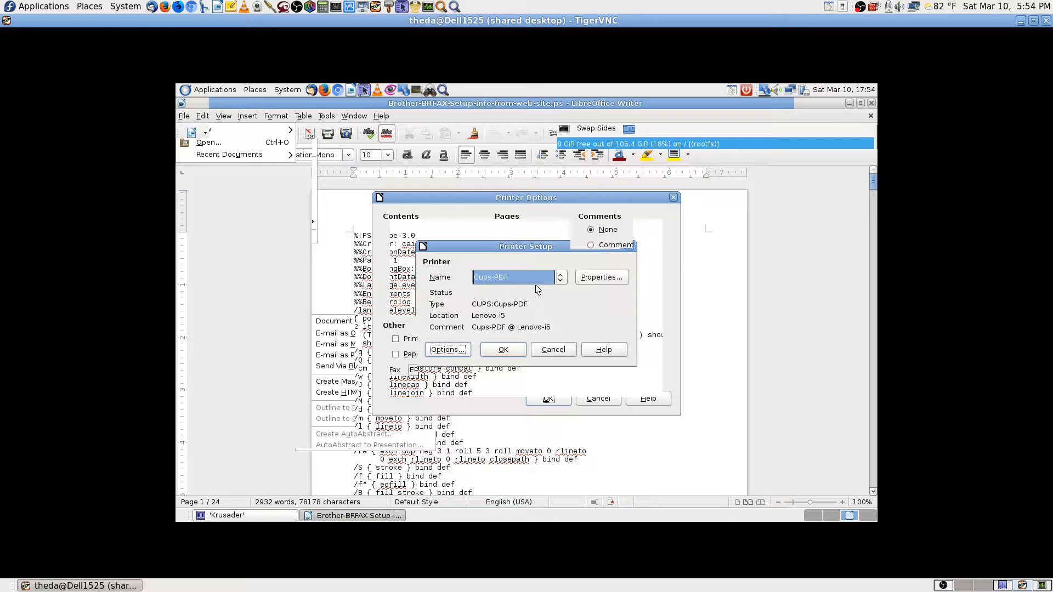
pyautogui.click(454, 353)
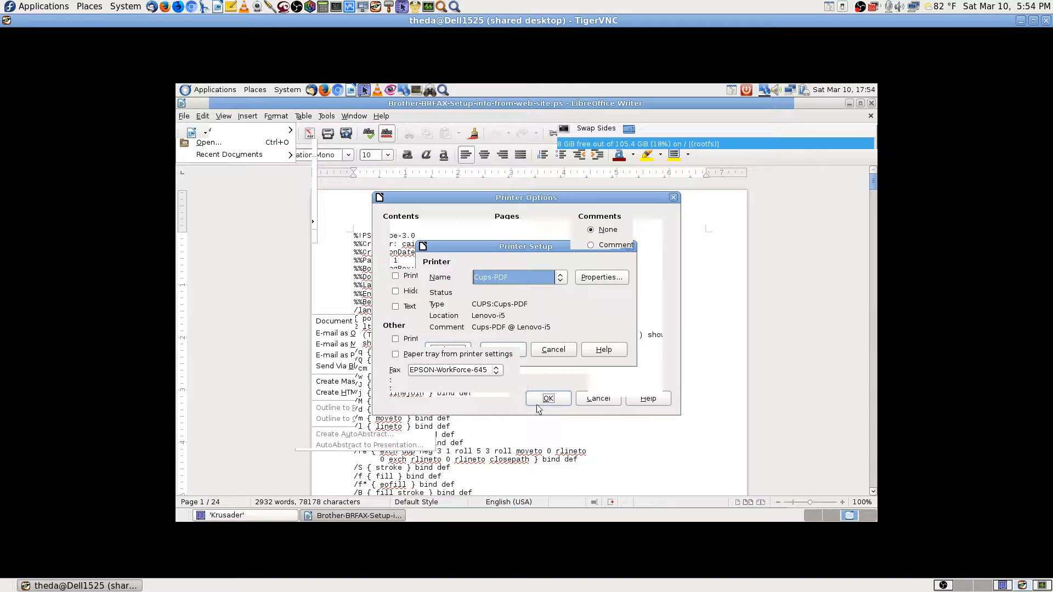
pyautogui.click(551, 402)
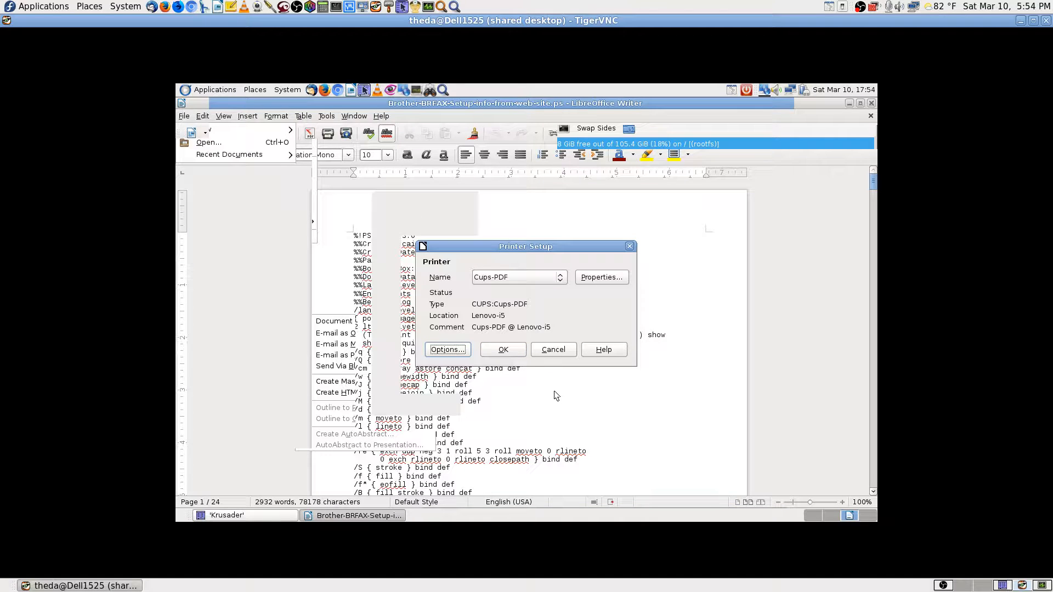
pyautogui.click(516, 351)
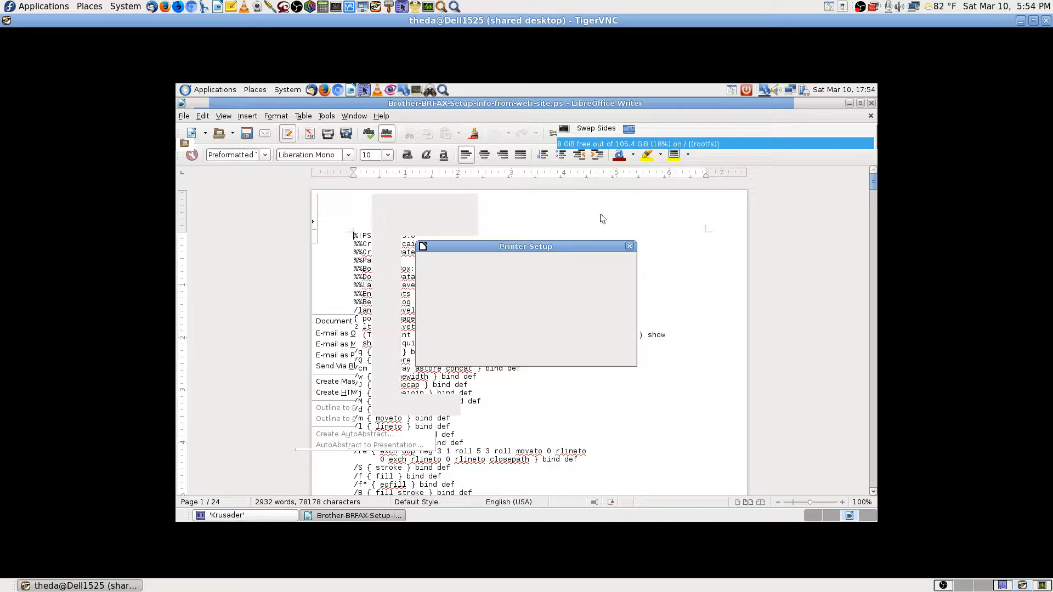
# Print the document to Cups-PDF and select job 8 in the print status list.
pyautogui.click(332, 135)
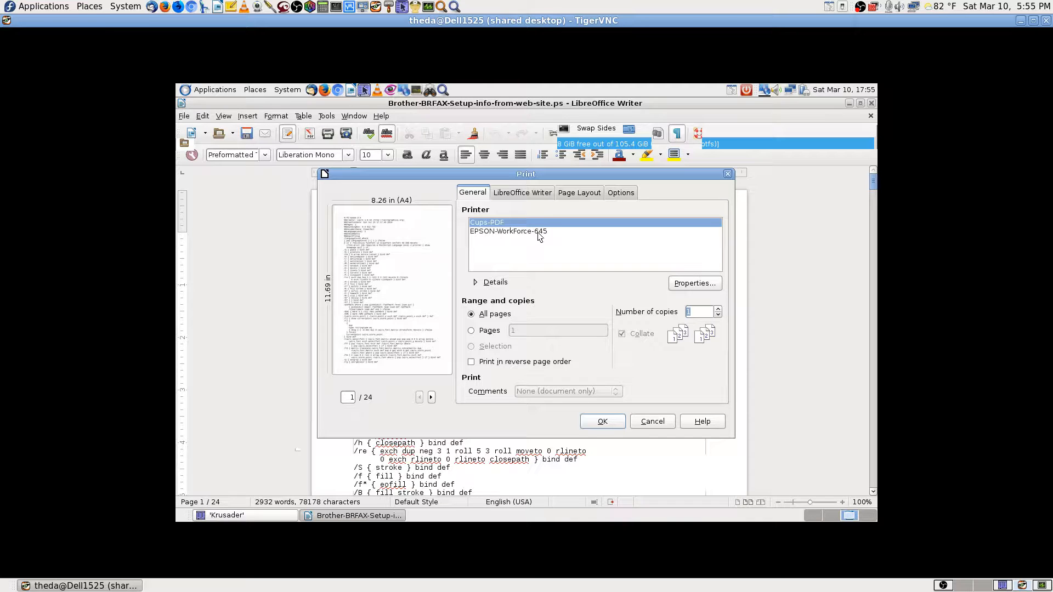
pyautogui.click(614, 422)
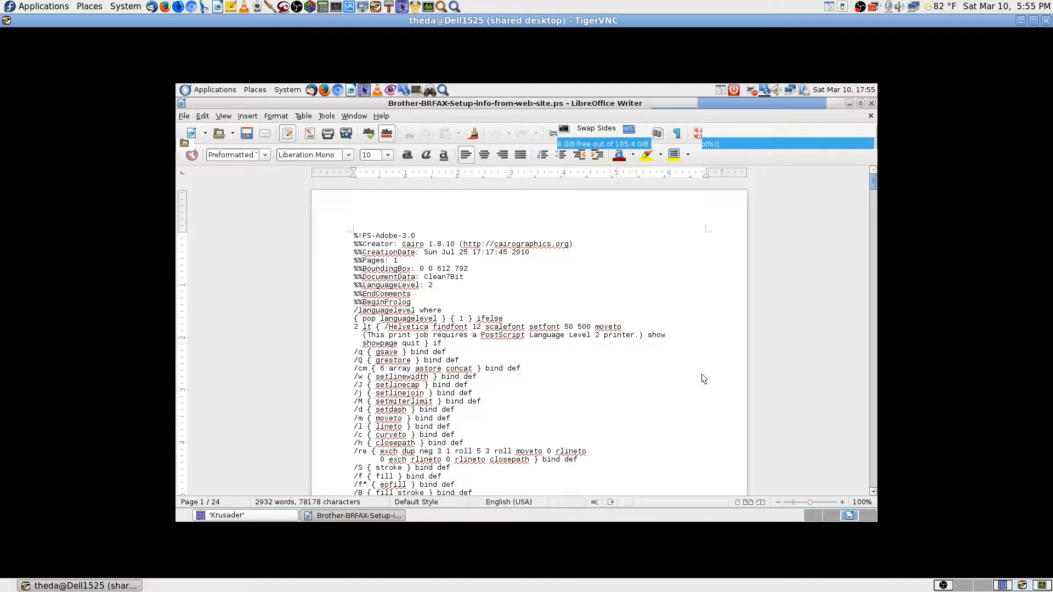
pyautogui.click(750, 91)
pyautogui.click(351, 168)
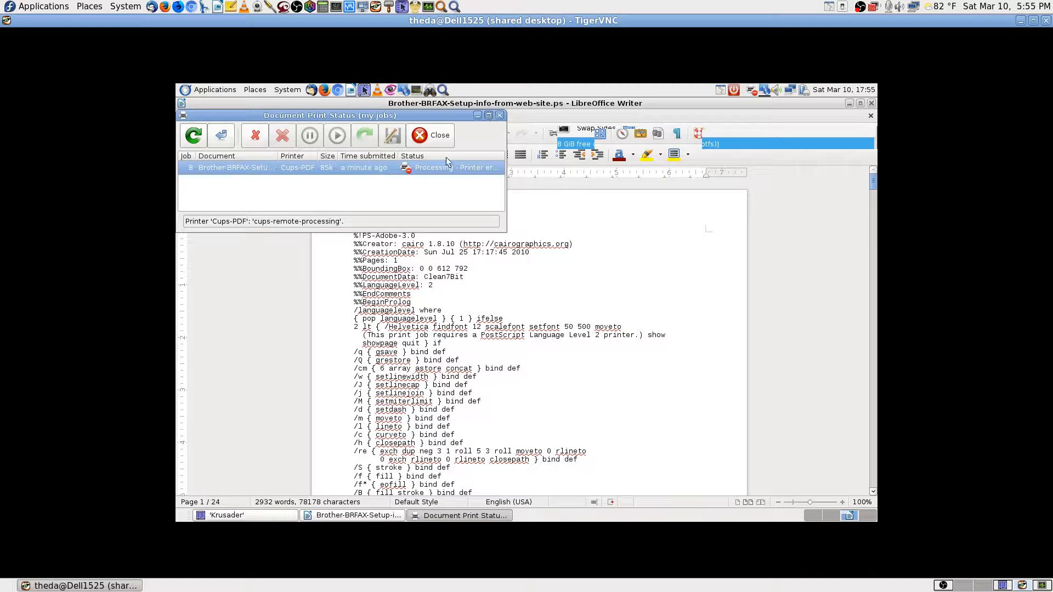
# Enlarge the print status window to read job 8's full document name, then close it.
pyautogui.click(488, 115)
pyautogui.moveTo(276, 141); pyautogui.dragTo(415, 149)
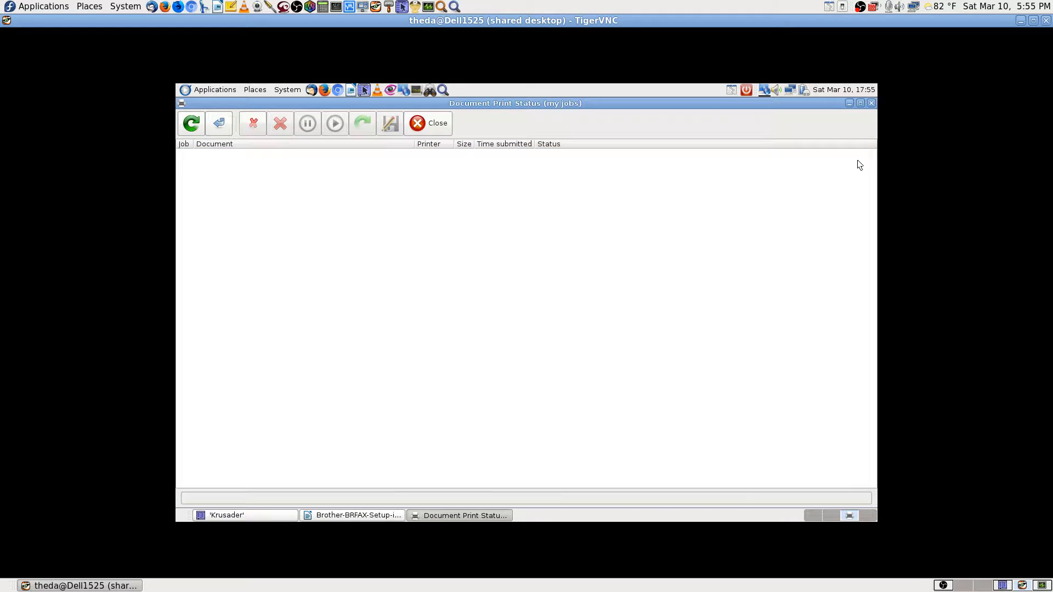
pyautogui.click(872, 103)
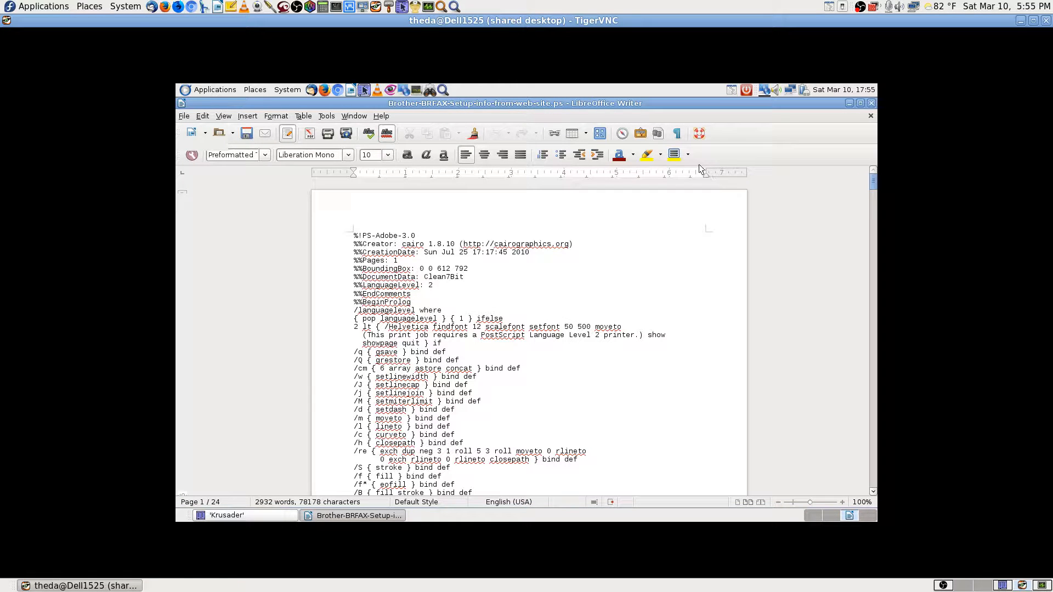
# On an empty workspace, search Application Finder for 'printer' and launch Print Settings.
pyautogui.click(827, 516)
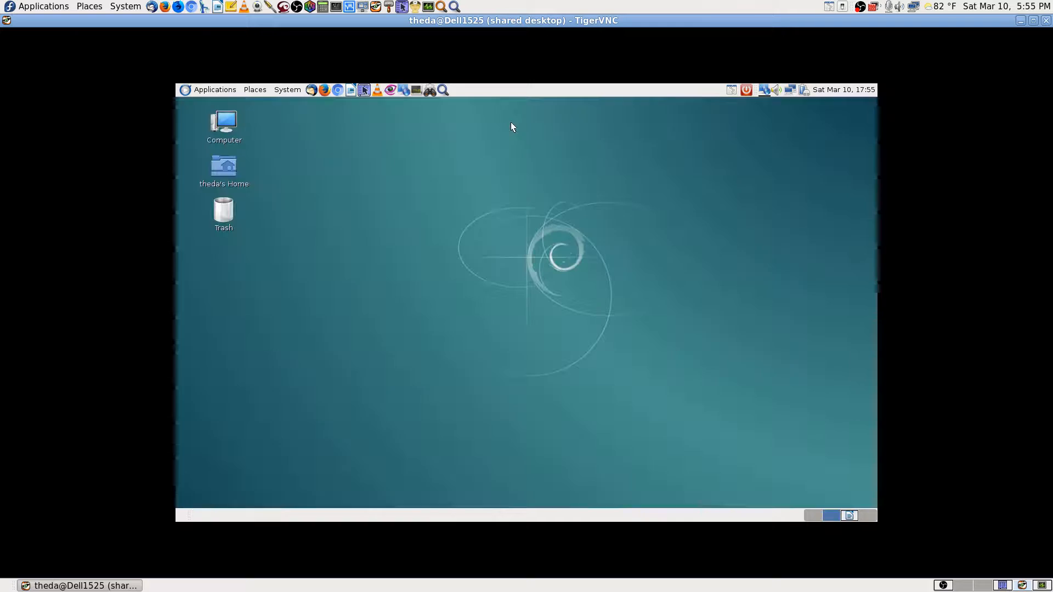
pyautogui.click(442, 90)
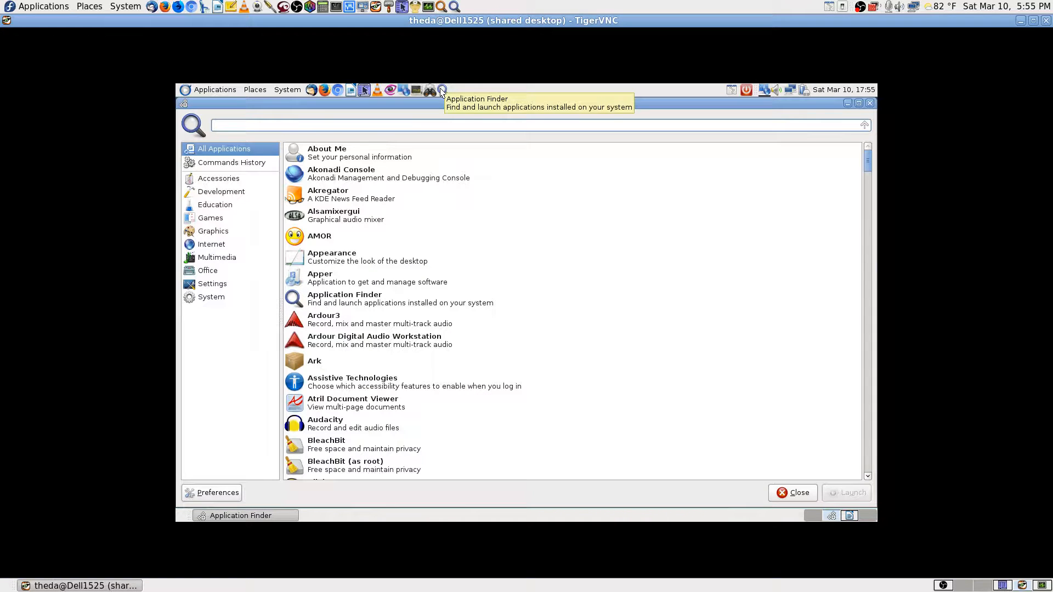
pyautogui.write('printers')
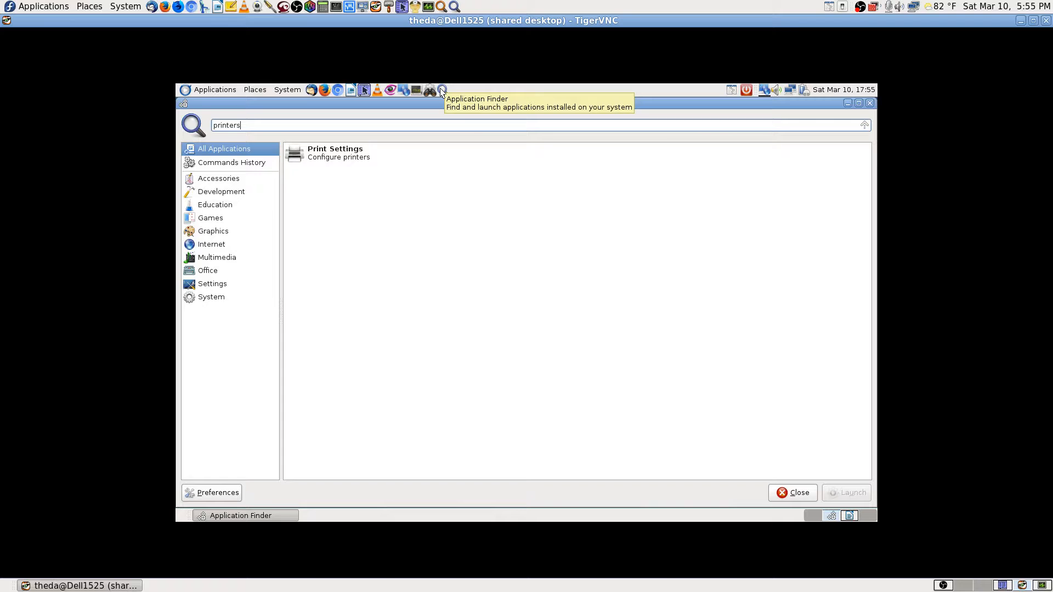
pyautogui.press('Return')
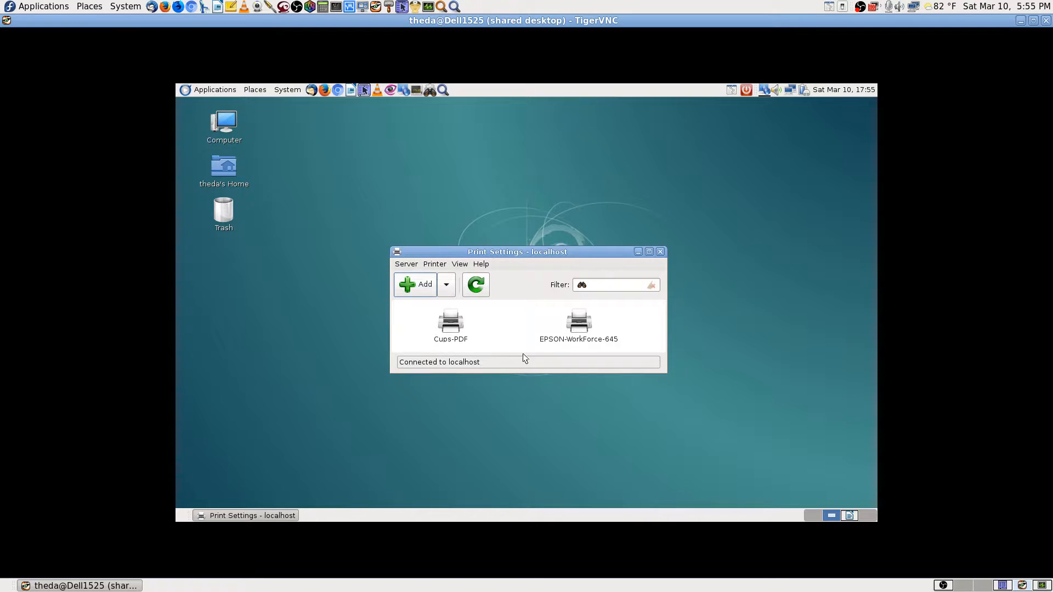
# Inspect EPSON-WorkForce-645's full Device URI, cancel, and reopen its properties.
pyautogui.click(580, 328)
pyautogui.doubleClick(581, 328)
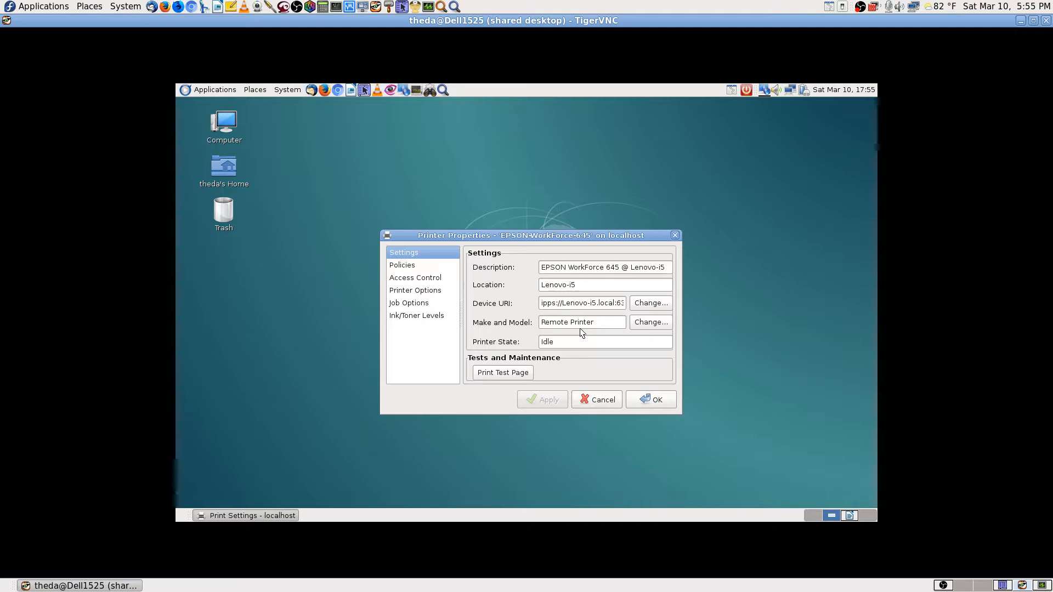
pyautogui.click(586, 304)
pyautogui.press('Right')
pyautogui.press('Right')
pyautogui.press('Right')
pyautogui.press('Right')
pyautogui.press('Right')
pyautogui.press('Right')
pyautogui.press('Right')
pyautogui.press('Right')
pyautogui.press('Right')
pyautogui.press('Right')
pyautogui.press('Right')
pyautogui.press('Right')
pyautogui.press('Right')
pyautogui.press('Right')
pyautogui.press('Right')
pyautogui.press('Right')
pyautogui.press('Right')
pyautogui.press('Right')
pyautogui.press('Right')
pyautogui.press('Right')
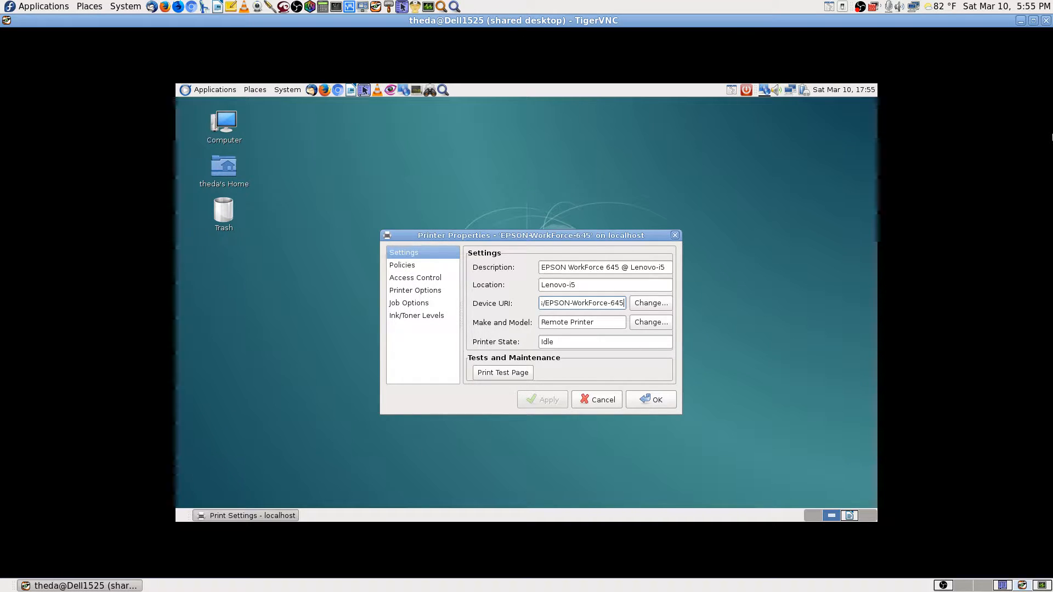
pyautogui.press('Left')
pyautogui.press('Left')
pyautogui.press('Left')
pyautogui.press('Left')
pyautogui.press('Left')
pyautogui.press('Left')
pyautogui.press('Left')
pyautogui.press('Left')
pyautogui.press('Left')
pyautogui.press('Left')
pyautogui.press('Left')
pyautogui.press('Left')
pyautogui.press('Left')
pyautogui.press('Left')
pyautogui.press('Left')
pyautogui.press('Left')
pyautogui.press('Left')
pyautogui.press('Left')
pyautogui.press('Left')
pyautogui.press('Left')
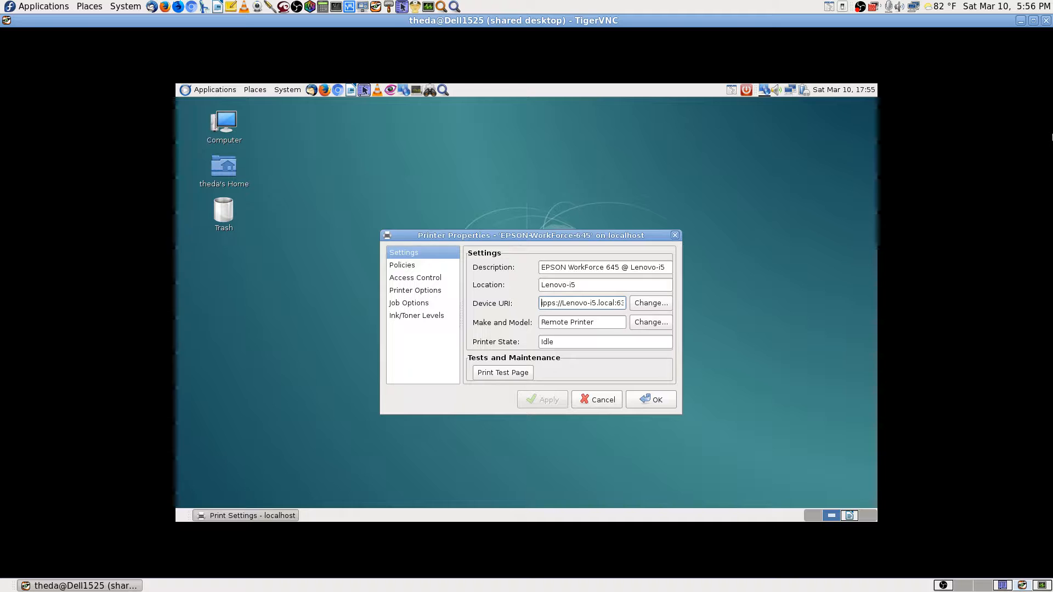
pyautogui.press('Right')
pyautogui.press('Right')
pyautogui.press('Right')
pyautogui.press('Right')
pyautogui.press('Right')
pyautogui.press('Right')
pyautogui.press('Right')
pyautogui.press('Right')
pyautogui.press('Right')
pyautogui.press('Right')
pyautogui.press('Right')
pyautogui.press('Right')
pyautogui.press('Right')
pyautogui.press('Right')
pyautogui.press('Right')
pyautogui.press('Right')
pyautogui.press('Right')
pyautogui.press('Right')
pyautogui.press('Right')
pyautogui.press('Right')
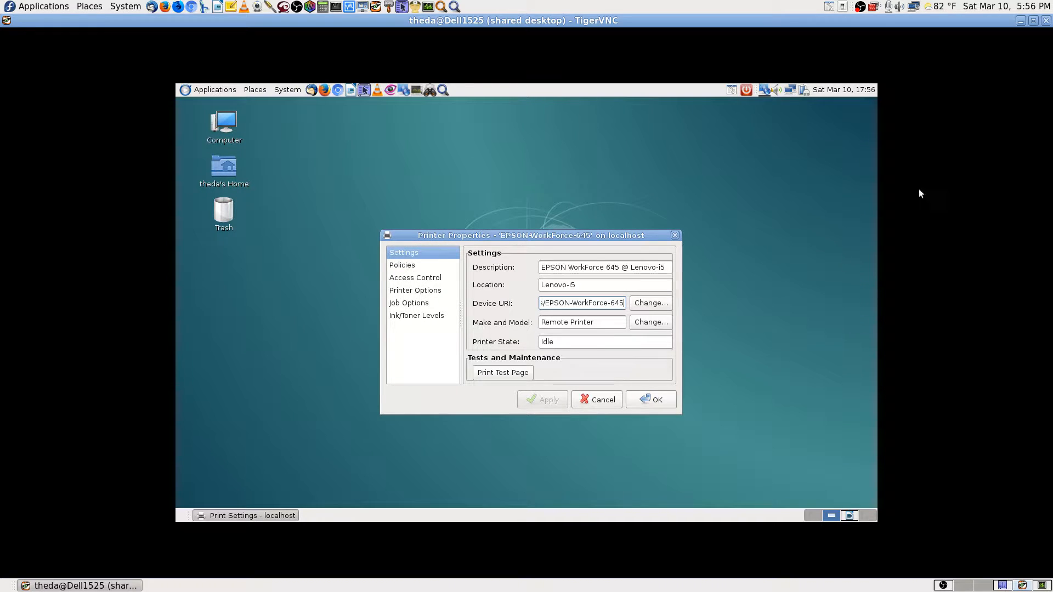
pyautogui.click(600, 401)
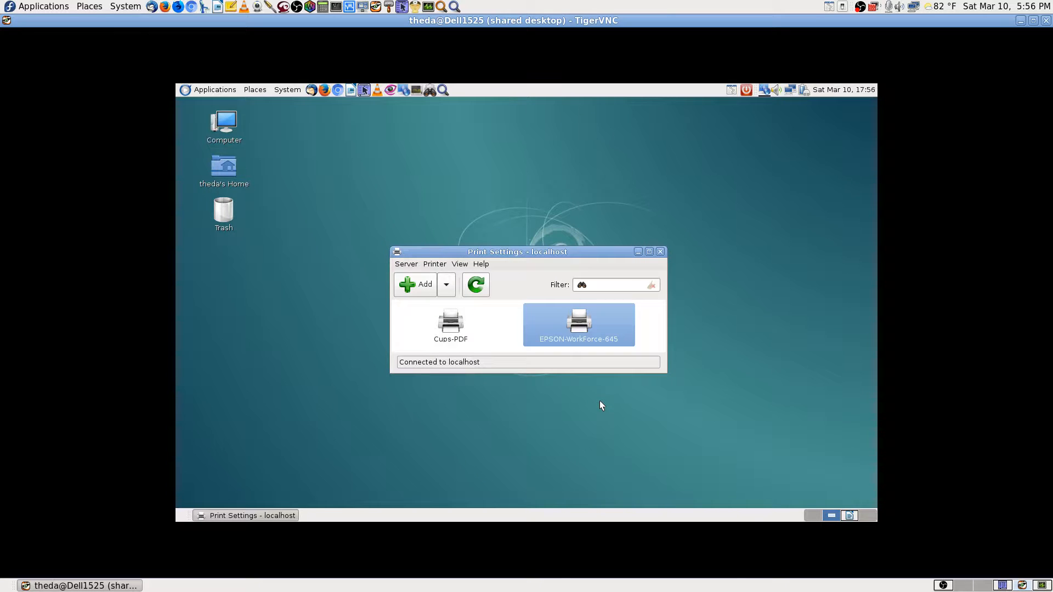
pyautogui.doubleClick(611, 331)
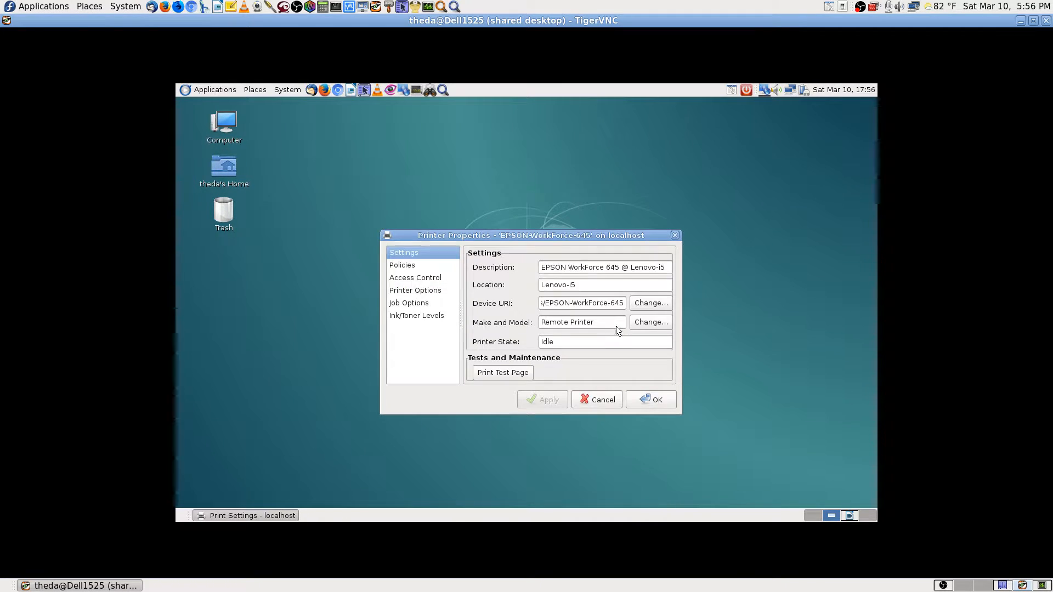
# Start changing the Device URI and authenticate with the root password.
pyautogui.click(658, 305)
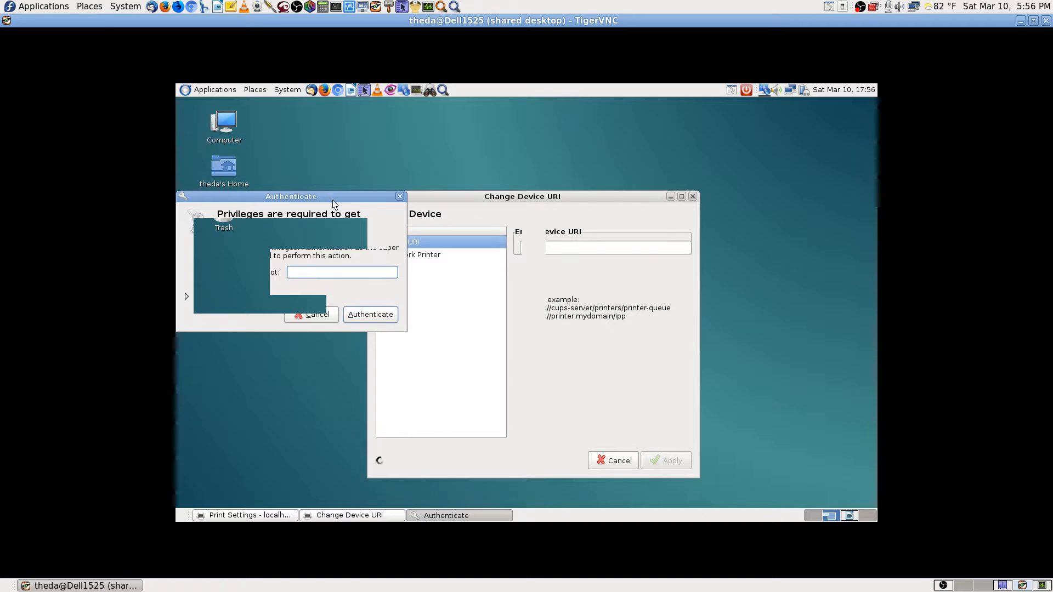
pyautogui.moveTo(325, 193); pyautogui.dragTo(680, 140)
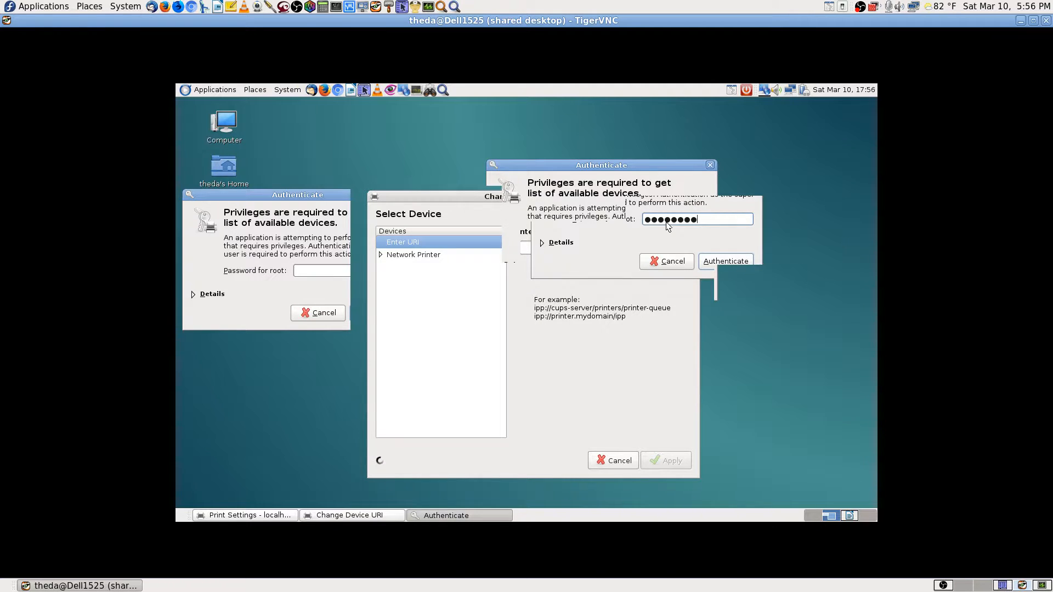
pyautogui.write('****')
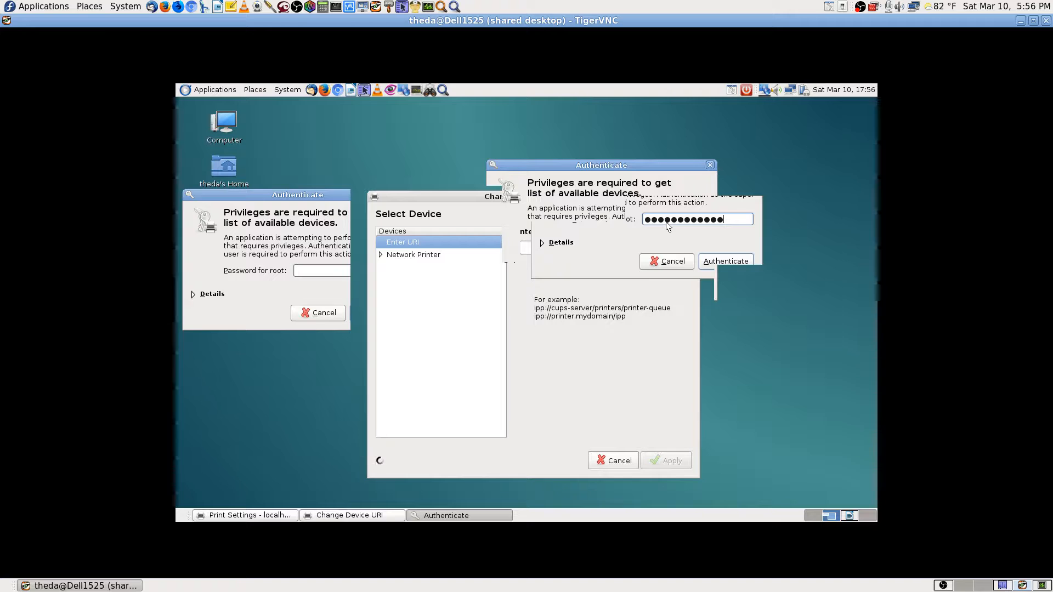
pyautogui.write('**')
pyautogui.press('Return')
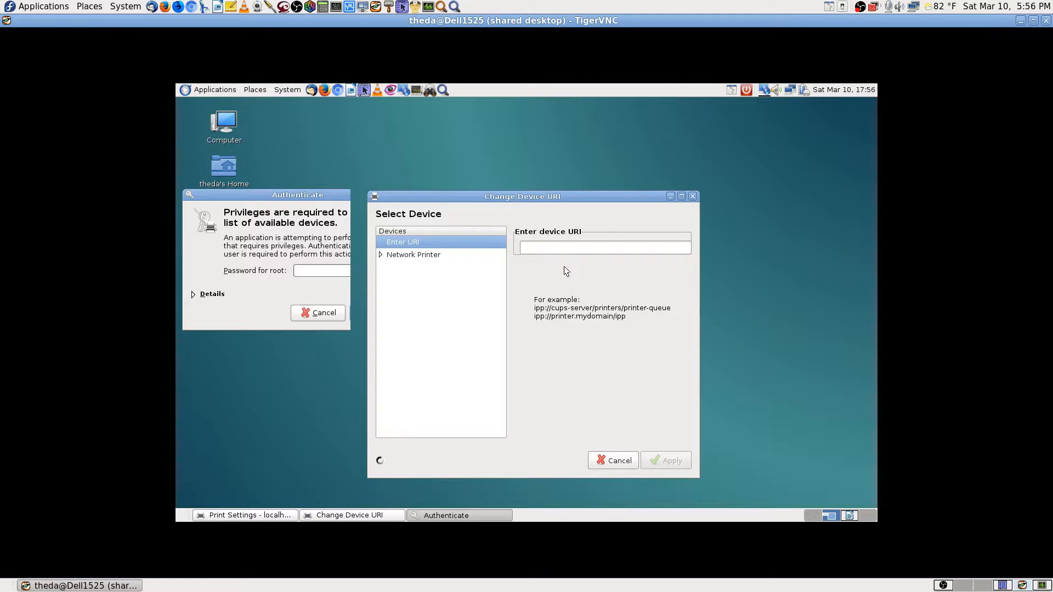
# Under Network Printer, try host 192.167.0, then pick Epson WorkForce 645 (192.168.0.187).
pyautogui.click(380, 255)
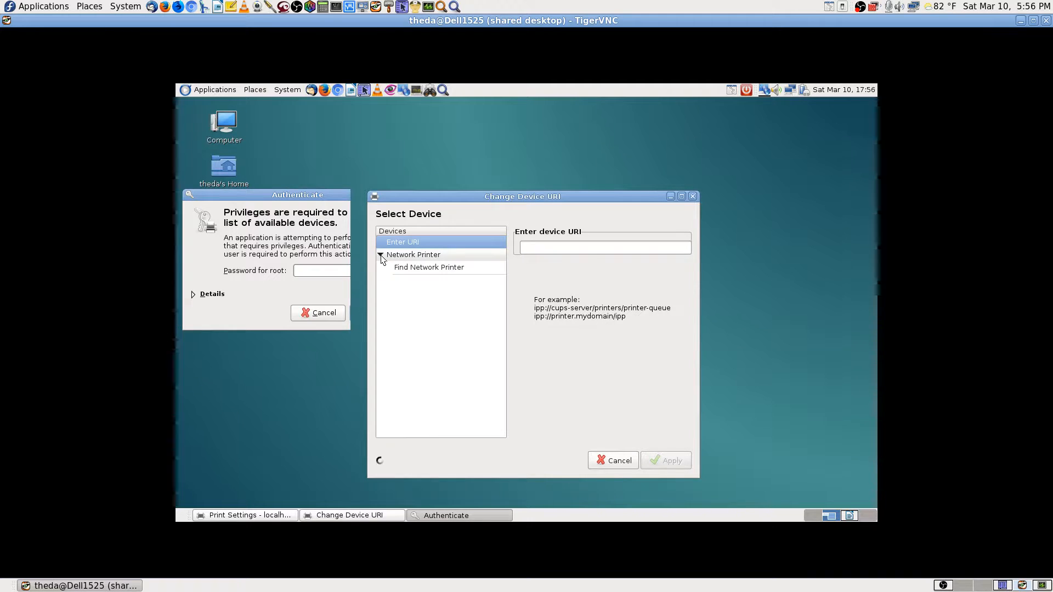
pyautogui.click(415, 267)
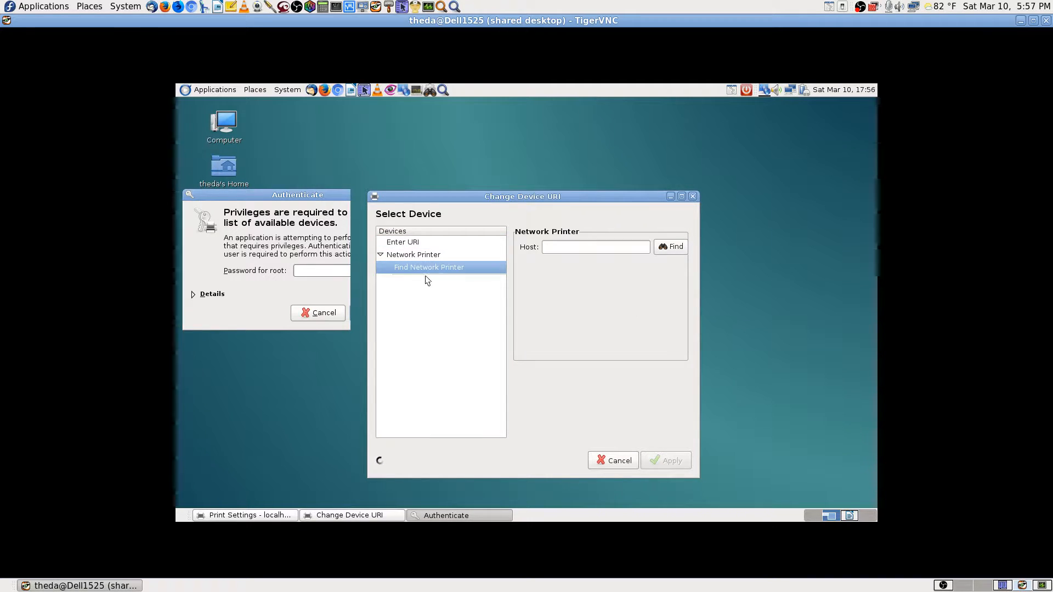
pyautogui.click(571, 250)
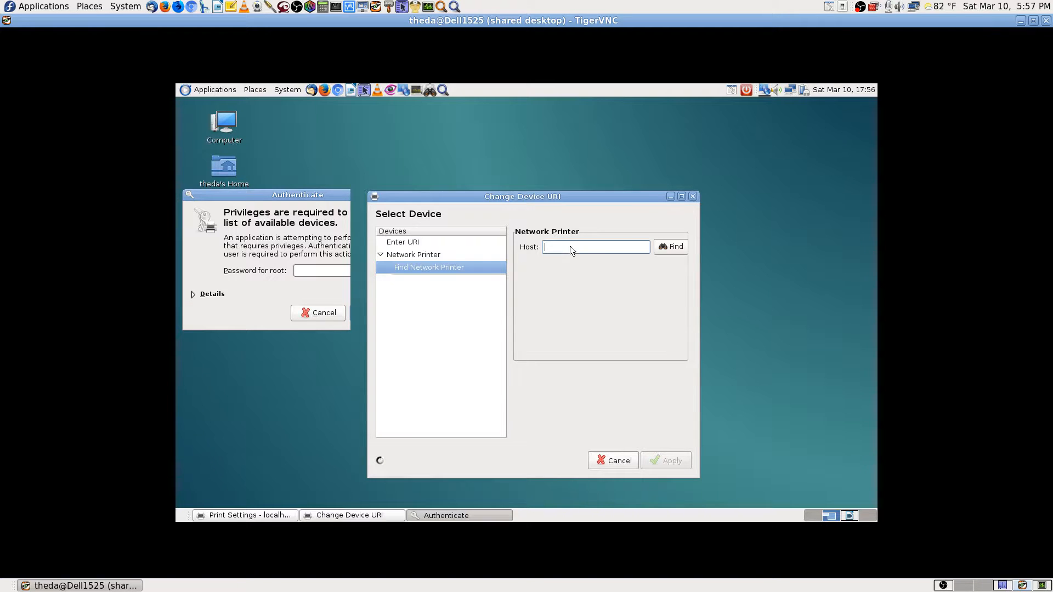
pyautogui.write('192.1')
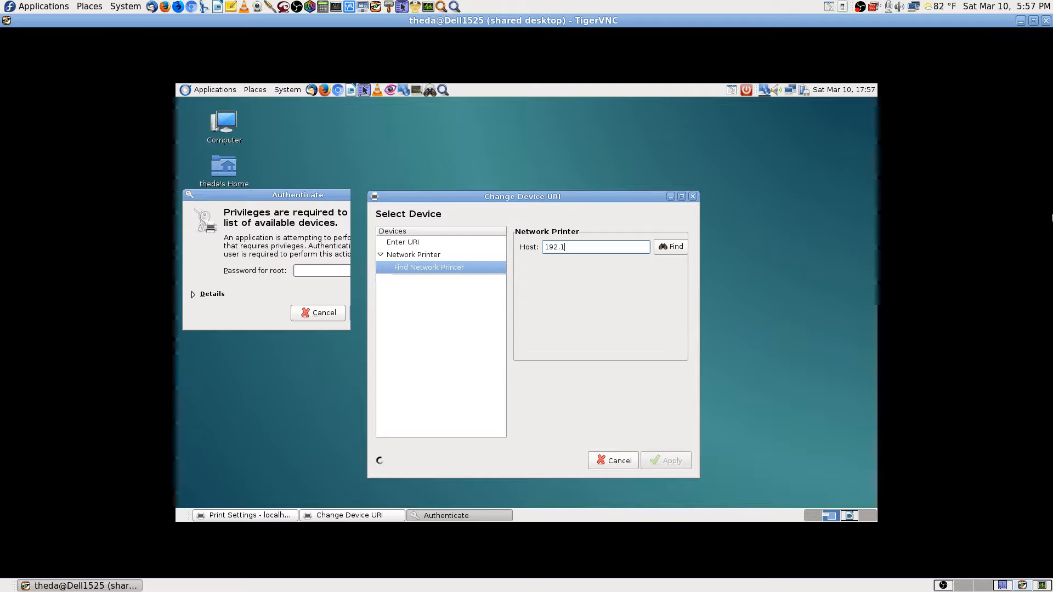
pyautogui.write('67.0')
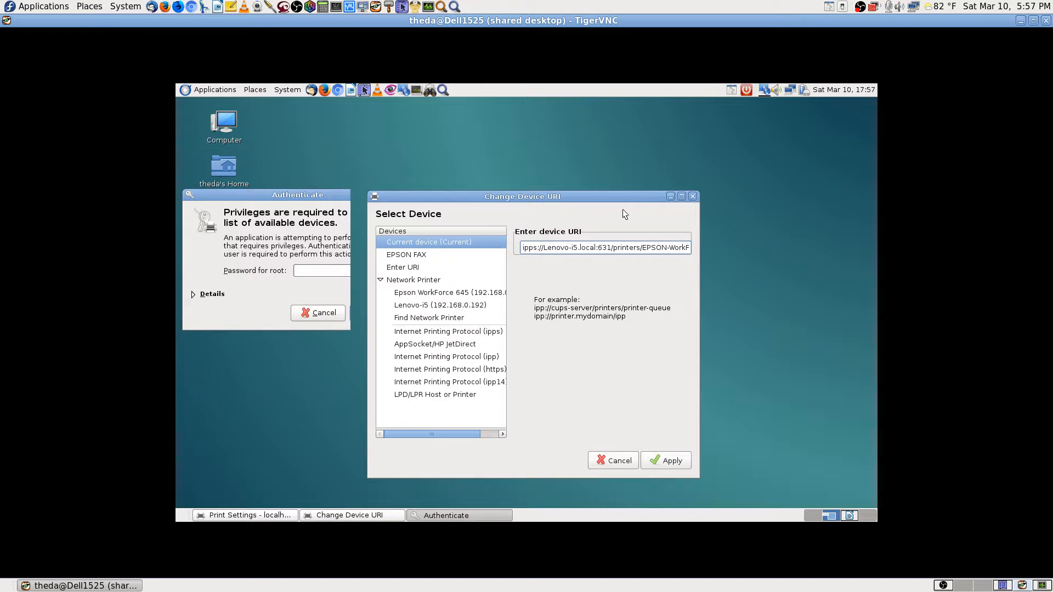
pyautogui.click(682, 196)
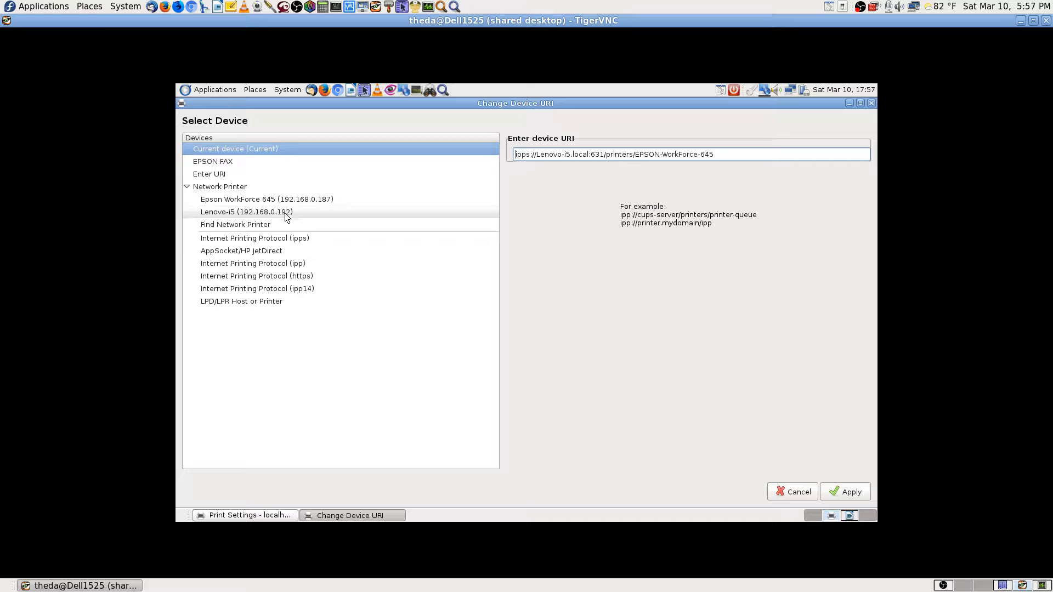
pyautogui.click(336, 201)
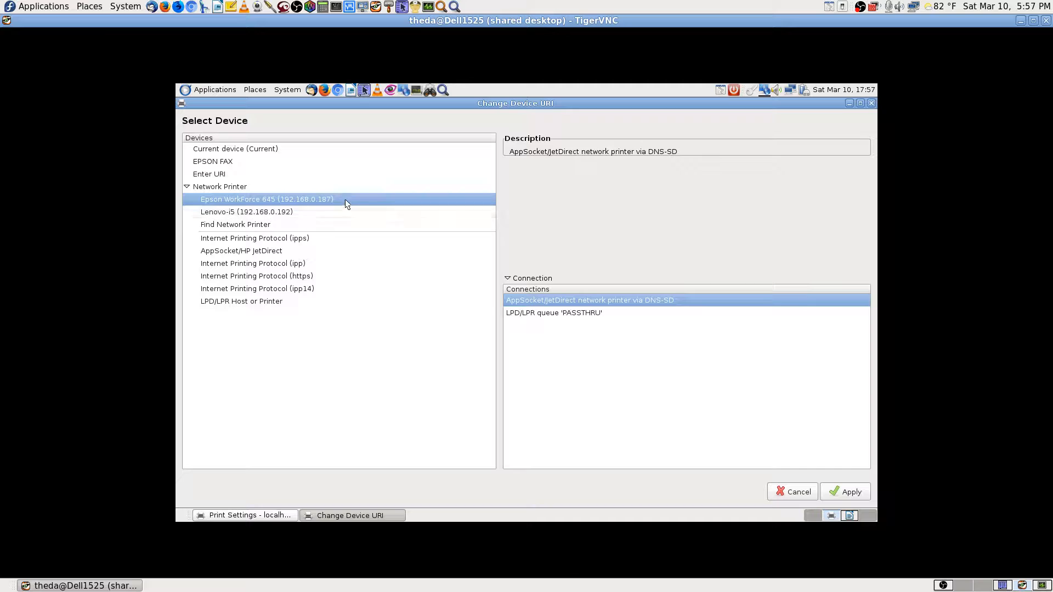
# Apply the new dnssd Epson device to EPSON-WorkForce-645, authenticating with the root password.
pyautogui.click(835, 490)
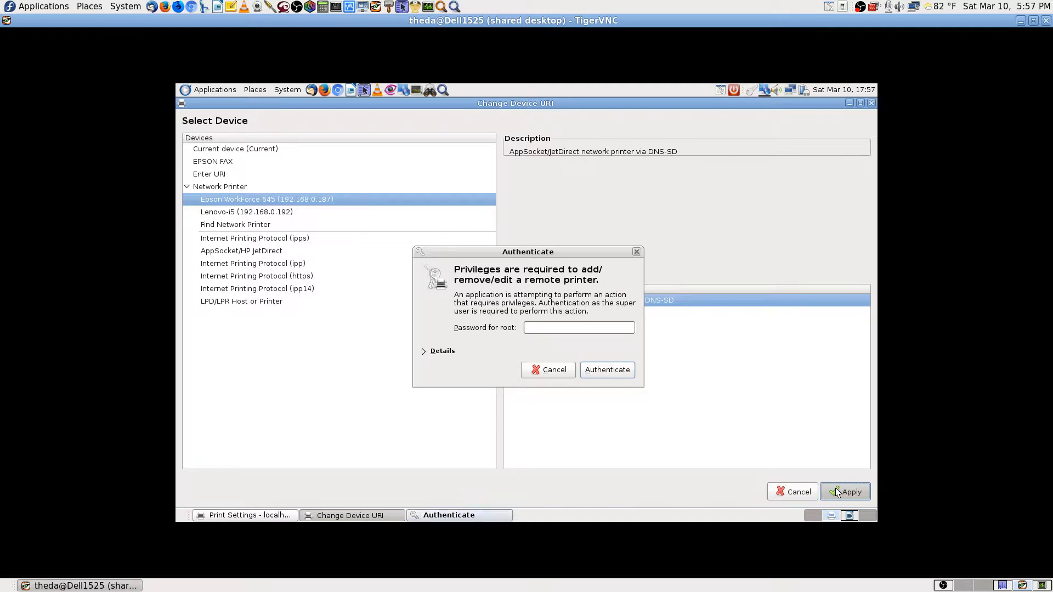
pyautogui.click(534, 328)
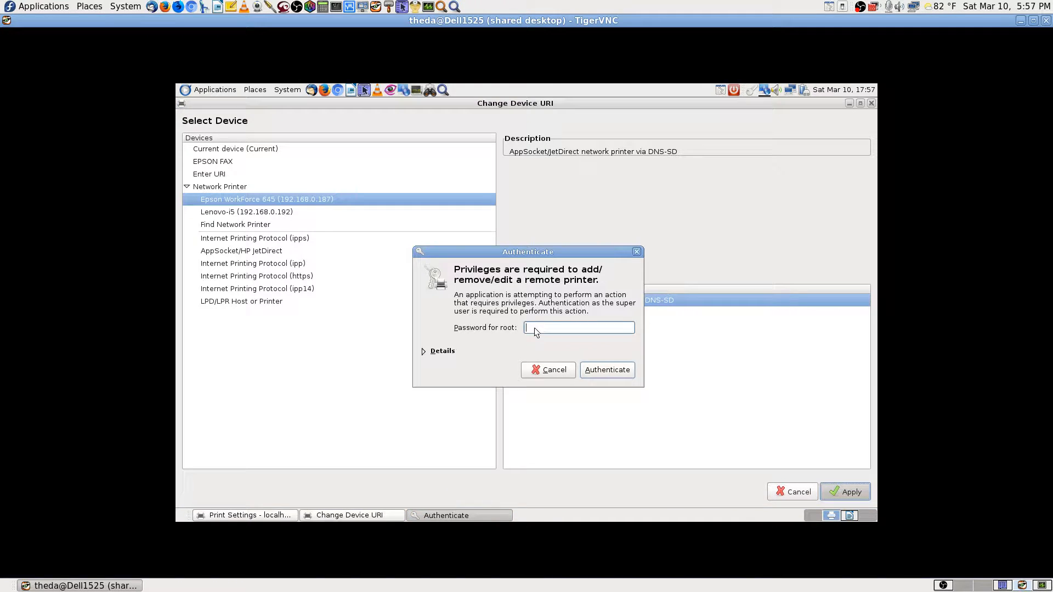
pyautogui.write('**************')
pyautogui.click(592, 370)
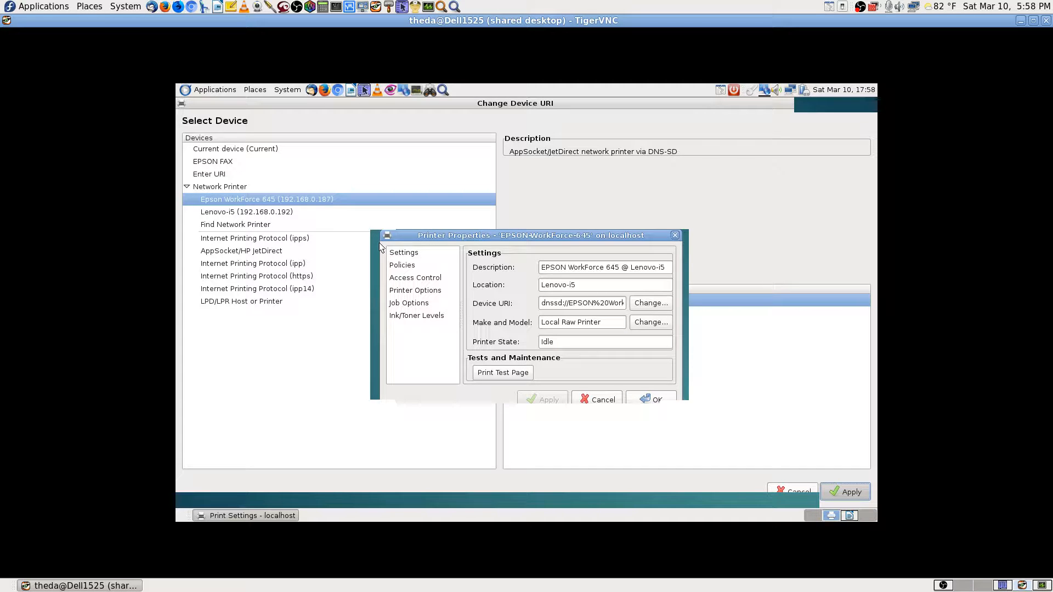
# Inspect the dnssd Device URI, cancel the printer properties and close the TigerVNC window.
pyautogui.click(600, 304)
pyautogui.press('Right')
pyautogui.press('Right')
pyautogui.press('Right')
pyautogui.press('Right')
pyautogui.press('Right')
pyautogui.press('Right')
pyautogui.press('Right')
pyautogui.press('Right')
pyautogui.press('Right')
pyautogui.press('Right')
pyautogui.press('Right')
pyautogui.press('Right')
pyautogui.press('Right')
pyautogui.press('Right')
pyautogui.press('Right')
pyautogui.press('Right')
pyautogui.press('Right')
pyautogui.press('Right')
pyautogui.press('Right')
pyautogui.press('Right')
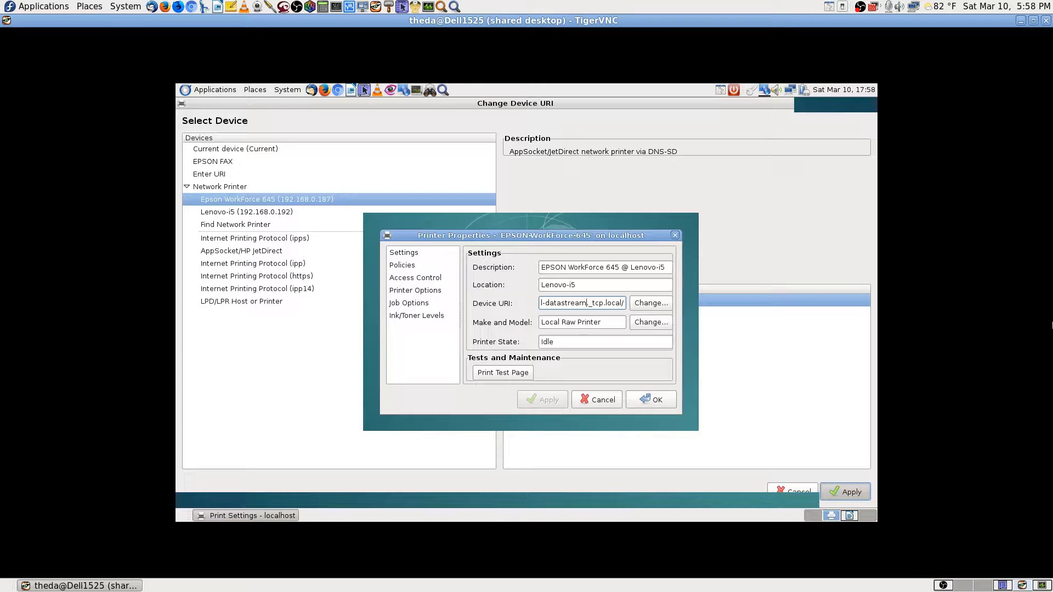
pyautogui.press('Left')
pyautogui.press('Left')
pyautogui.press('Left')
pyautogui.press('Left')
pyautogui.press('Left')
pyautogui.press('Left')
pyautogui.press('Left')
pyautogui.press('Left')
pyautogui.press('Left')
pyautogui.press('Left')
pyautogui.press('Left')
pyautogui.press('Left')
pyautogui.press('Left')
pyautogui.press('Left')
pyautogui.press('Left')
pyautogui.press('Left')
pyautogui.press('Left')
pyautogui.press('Left')
pyautogui.press('Left')
pyautogui.press('Left')
pyautogui.press('Left')
pyautogui.press('Left')
pyautogui.press('Left')
pyautogui.press('Left')
pyautogui.press('Left')
pyautogui.press('Left')
pyautogui.press('Left')
pyautogui.press('Left')
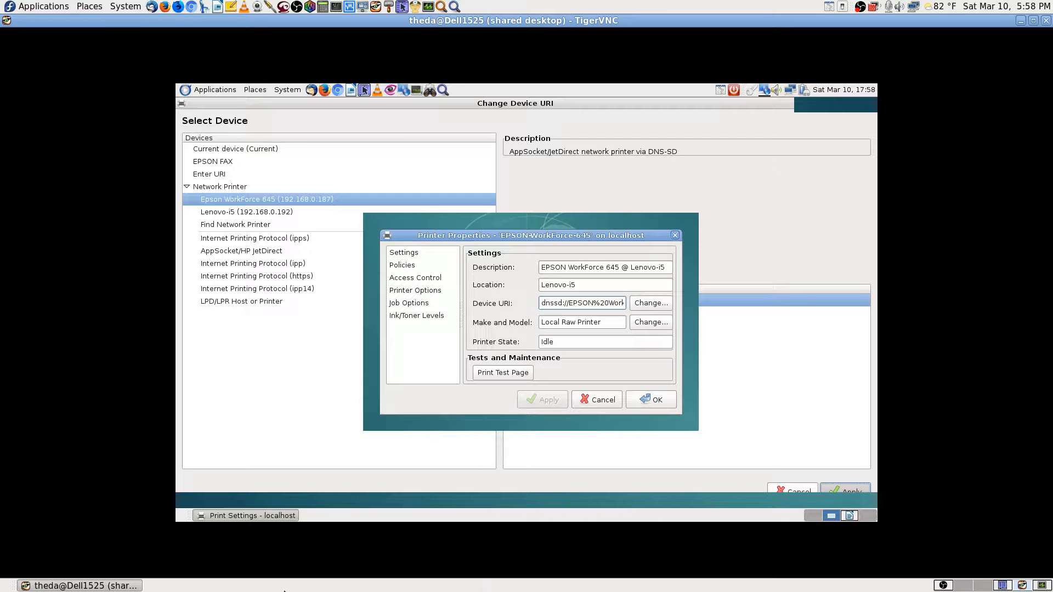
pyautogui.click(606, 401)
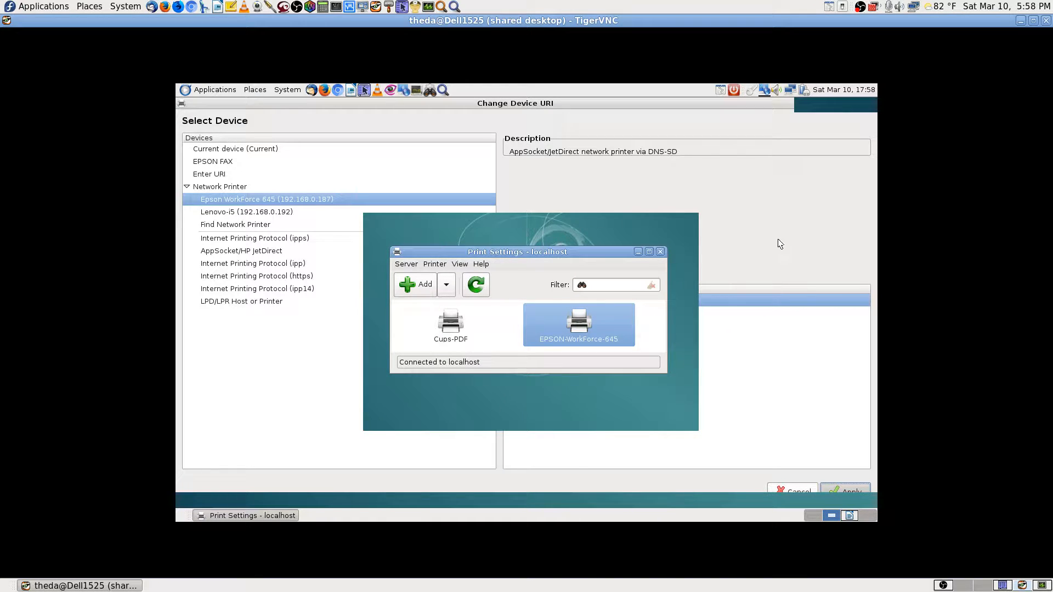
pyautogui.click(1046, 22)
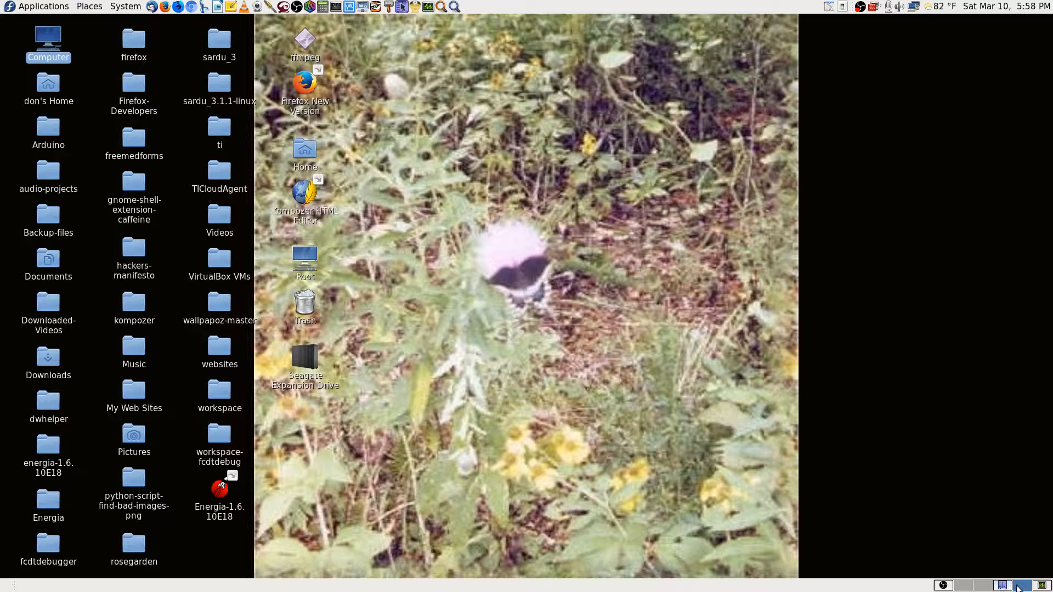
# On the second workspace, launch local Print Settings by searching 'printers' in Application Finder.
pyautogui.click(983, 586)
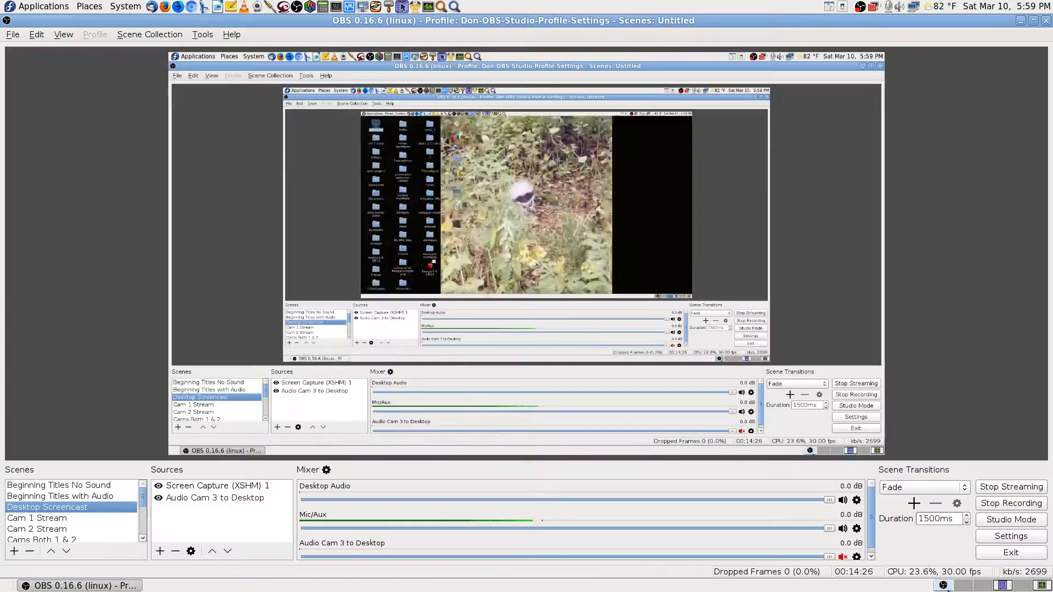
pyautogui.click(963, 585)
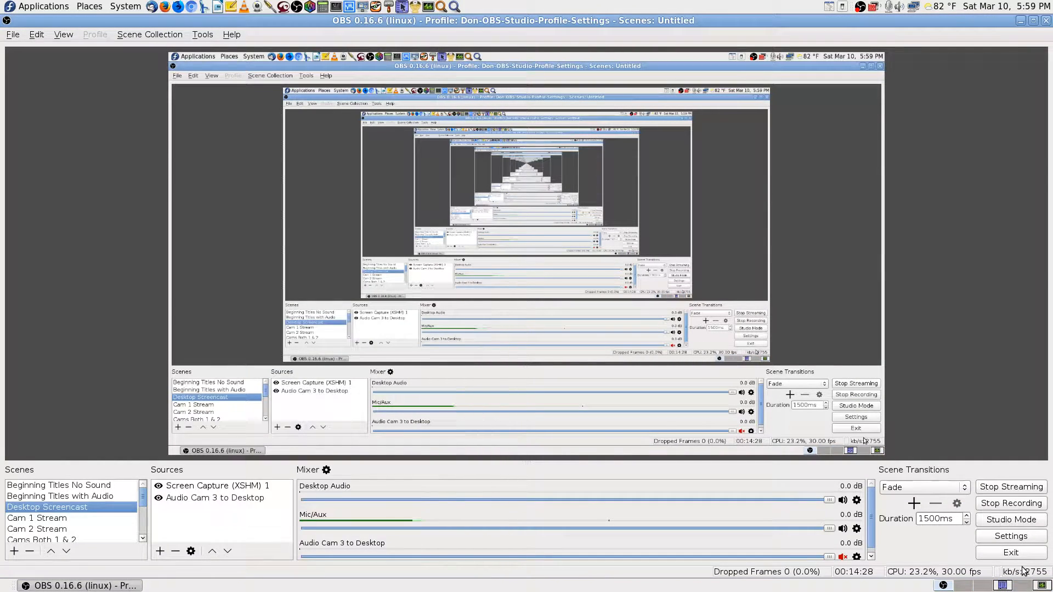
pyautogui.click(983, 586)
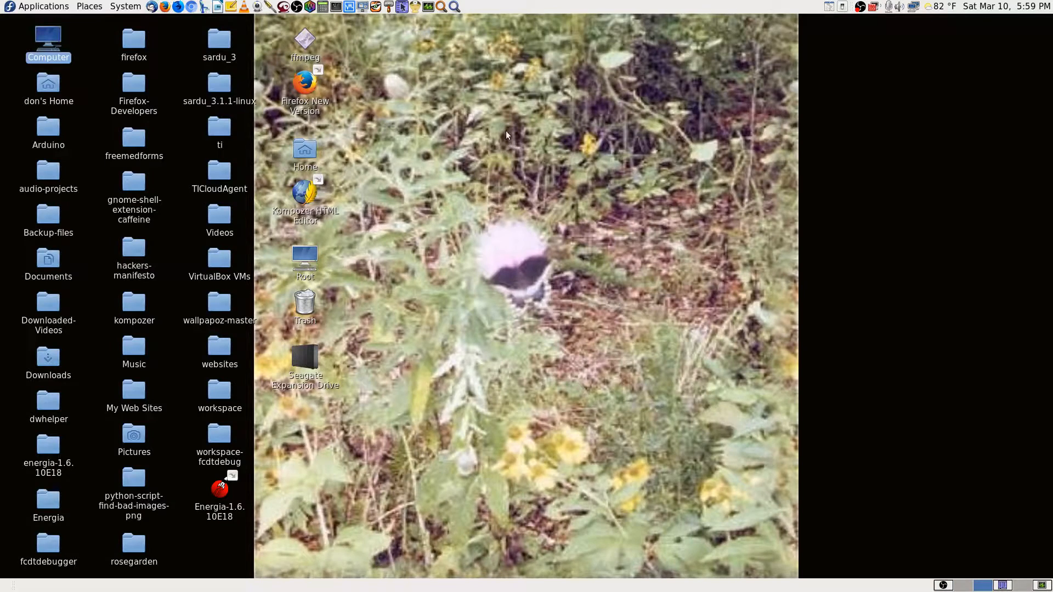
pyautogui.click(454, 6)
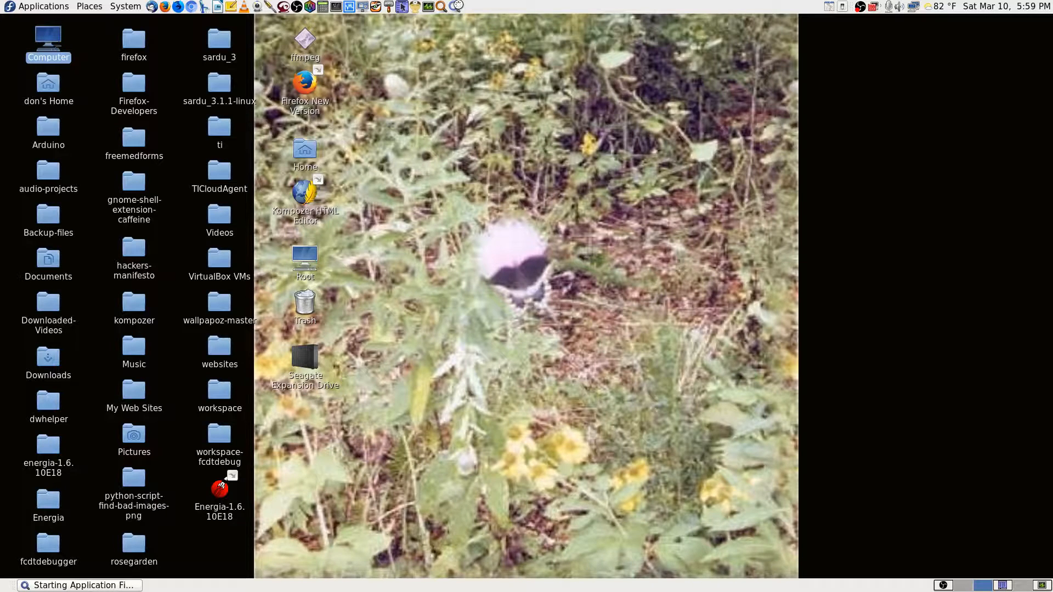
pyautogui.write('printers')
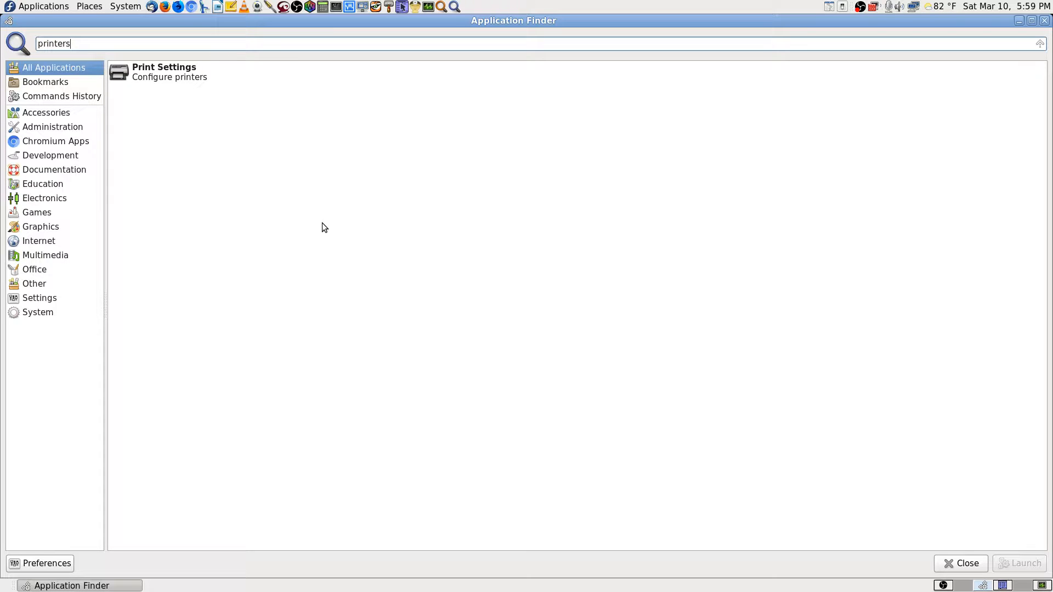
pyautogui.click(188, 79)
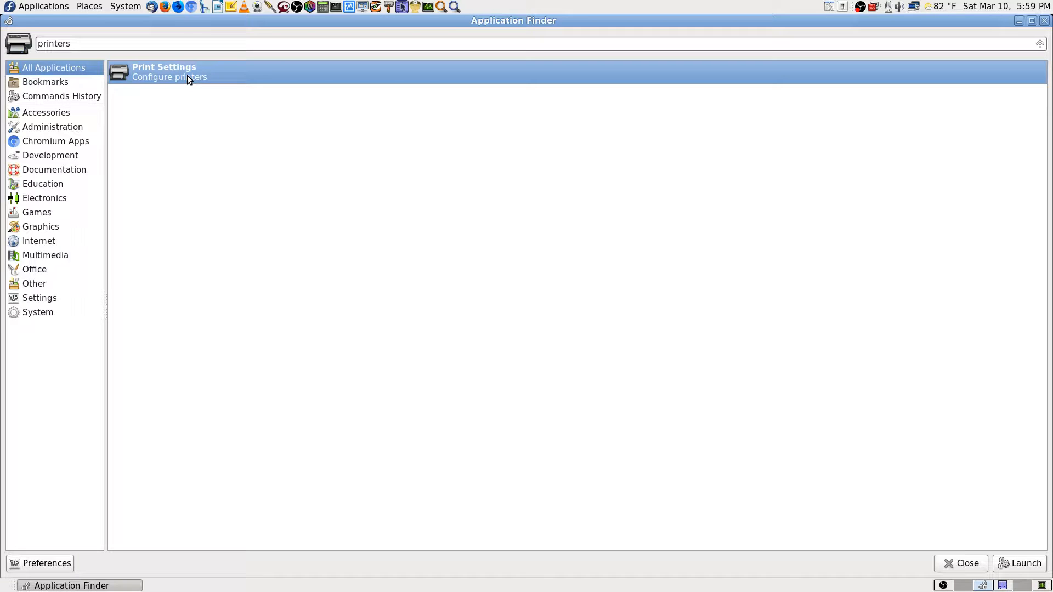
pyautogui.doubleClick(187, 78)
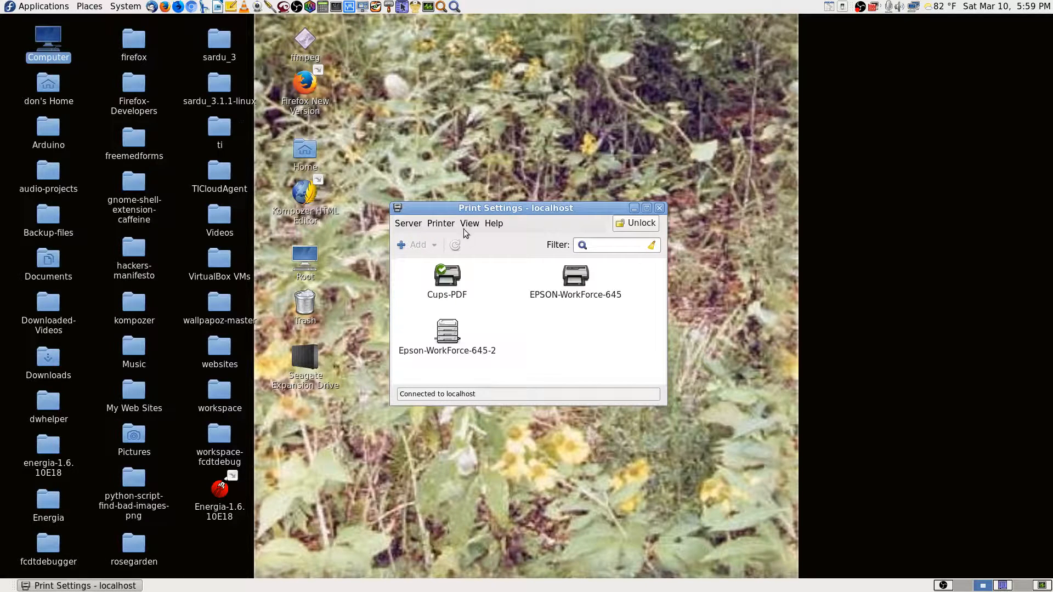
pyautogui.click(447, 340)
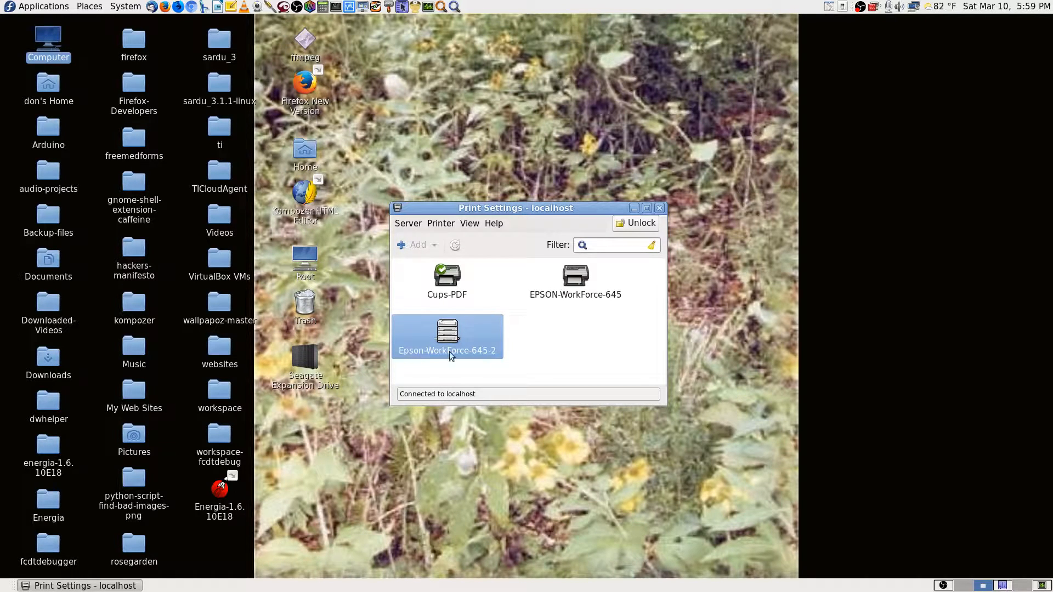
pyautogui.click(581, 286)
pyautogui.doubleClick(579, 282)
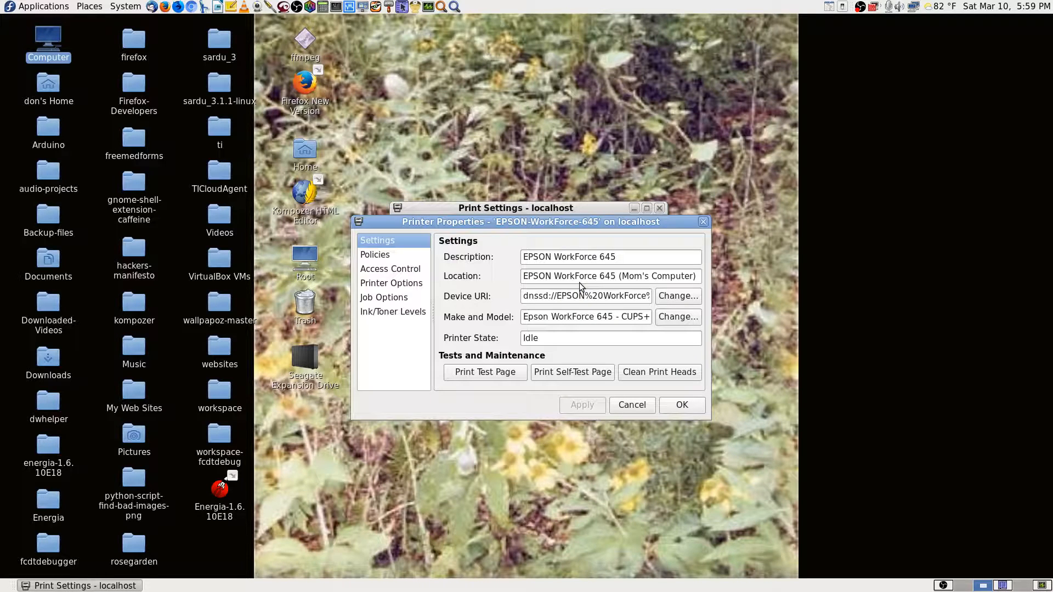
pyautogui.click(616, 296)
pyautogui.press('Home')
pyautogui.press('Right')
pyautogui.press('Right')
pyautogui.press('Right')
pyautogui.press('Right')
pyautogui.press('Right')
pyautogui.press('Right')
pyautogui.press('Right')
pyautogui.press('Right')
pyautogui.press('Right')
pyautogui.press('Right')
pyautogui.press('Right')
pyautogui.press('Right')
pyautogui.press('Right')
pyautogui.press('Right')
pyautogui.press('Right')
pyautogui.press('Right')
pyautogui.press('Right')
pyautogui.press('Right')
pyautogui.press('Right')
pyautogui.press('Right')
pyautogui.press('Right')
pyautogui.press('Right')
pyautogui.press('Right')
pyautogui.press('Right')
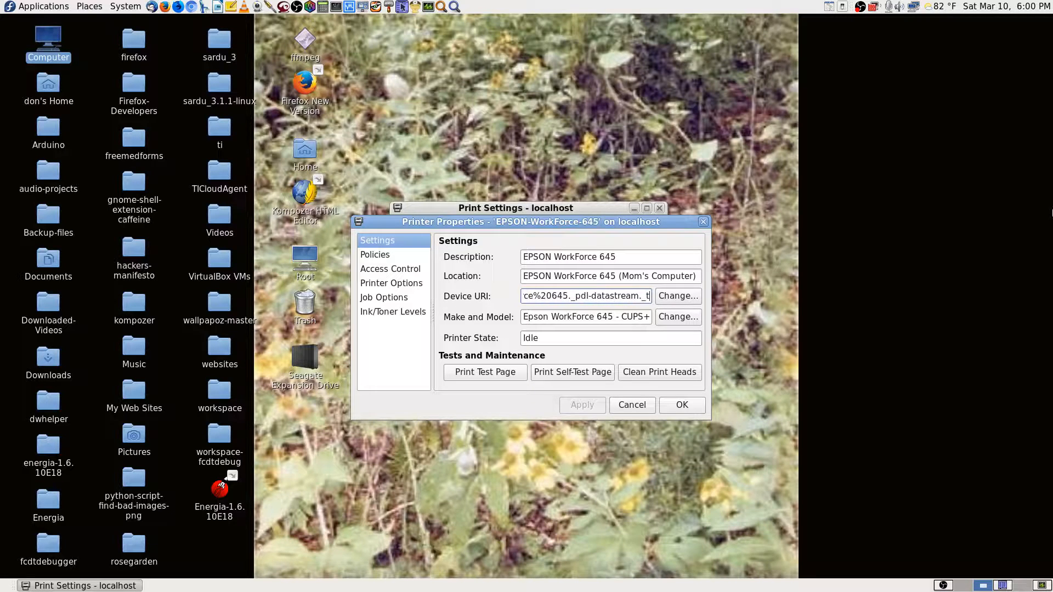
pyautogui.press('Left')
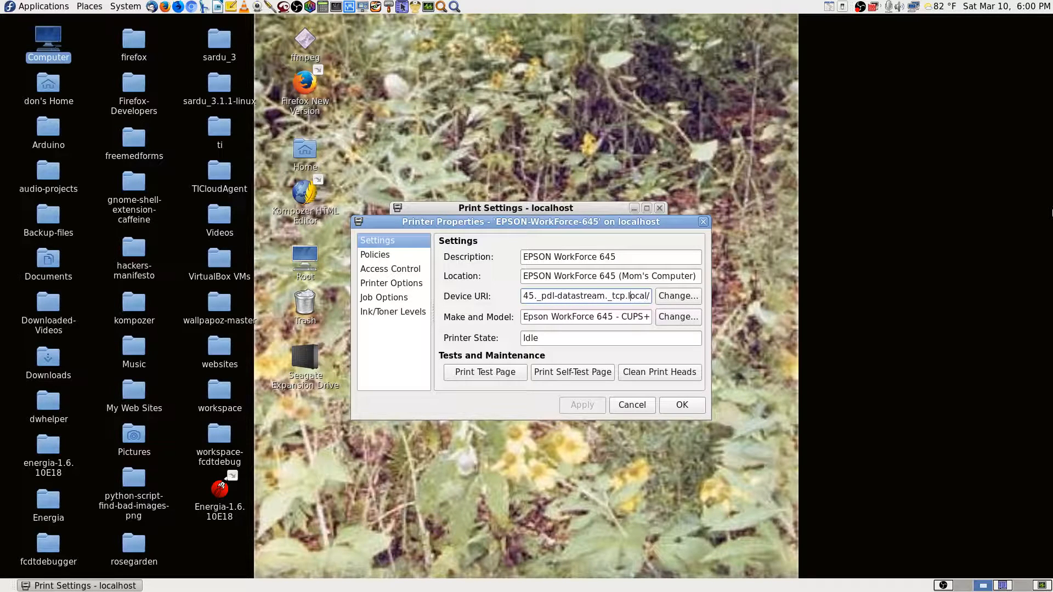
pyautogui.press('Left')
pyautogui.press('Left')
pyautogui.press('Left')
pyautogui.press('Left')
pyautogui.press('Left')
pyautogui.press('Left')
pyautogui.press('Left')
pyautogui.press('Left')
pyautogui.press('Left')
pyautogui.press('Left')
pyautogui.press('Left')
pyautogui.press('Left')
pyautogui.press('Left')
pyautogui.press('Left')
pyautogui.press('Left')
pyautogui.press('Left')
pyautogui.press('Left')
pyautogui.press('Left')
pyautogui.press('Left')
pyautogui.press('Left')
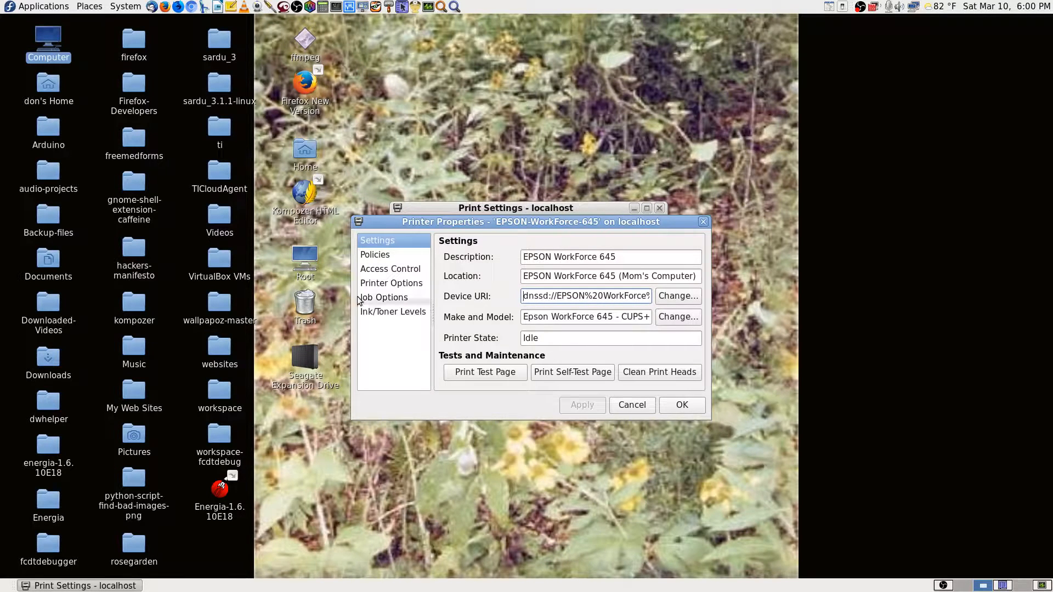
pyautogui.click(631, 405)
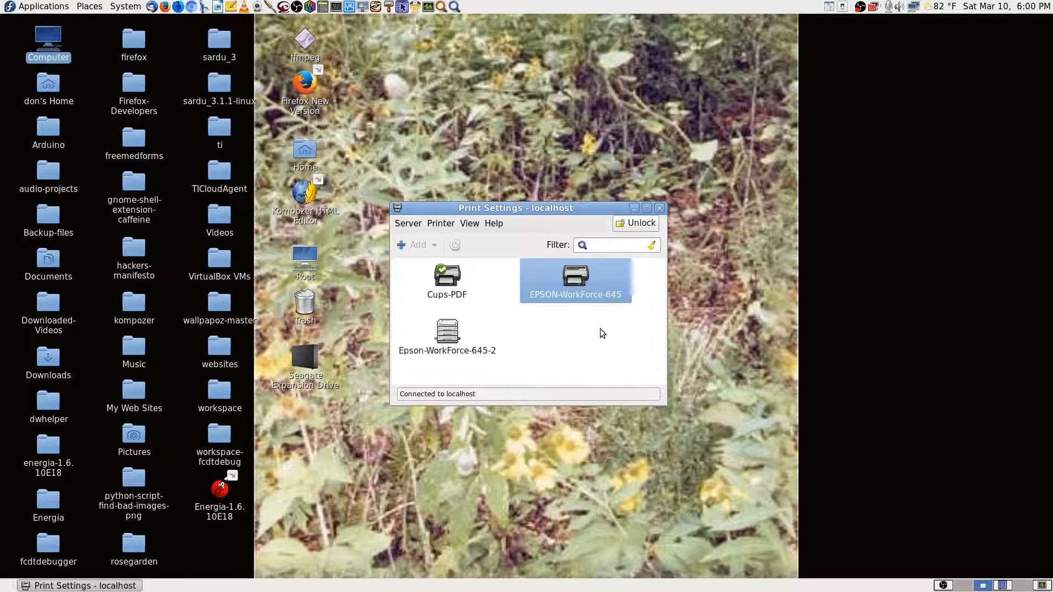
# Unlock Print Settings for administrative changes with the root password.
pyautogui.rightClick(580, 282)
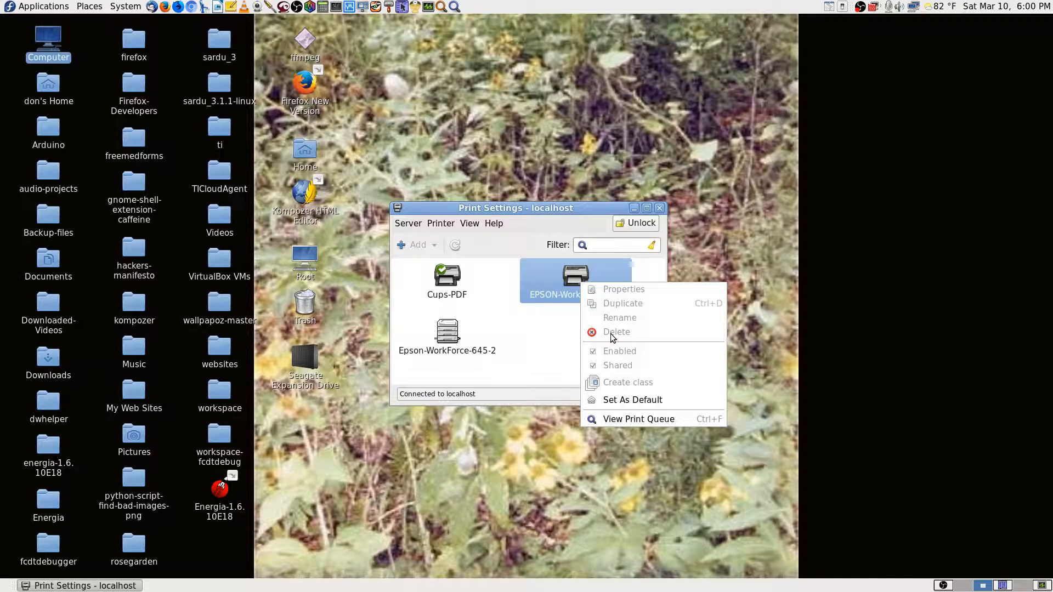
pyautogui.click(568, 327)
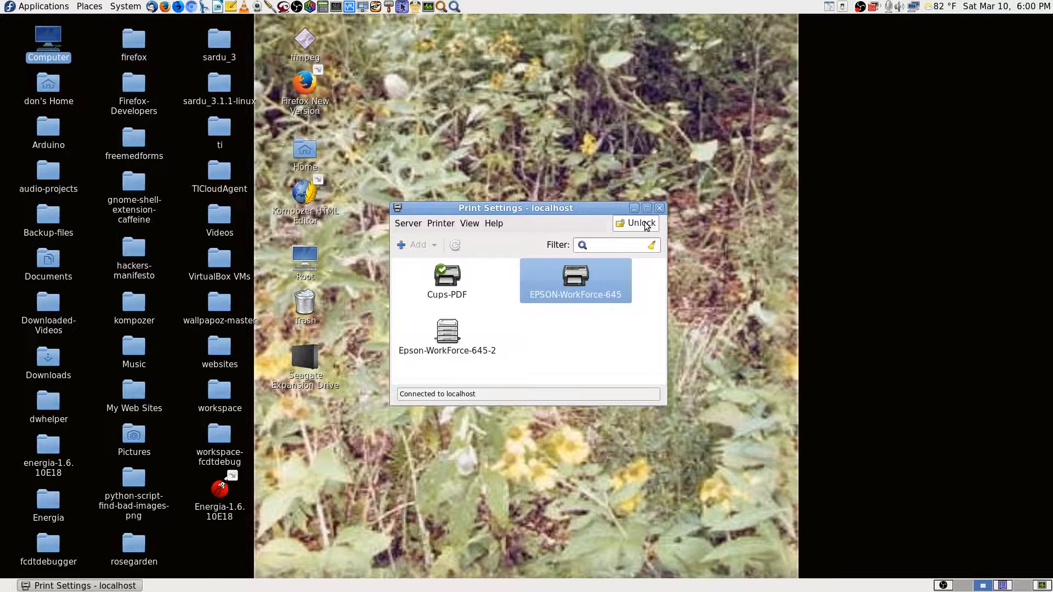
pyautogui.click(647, 227)
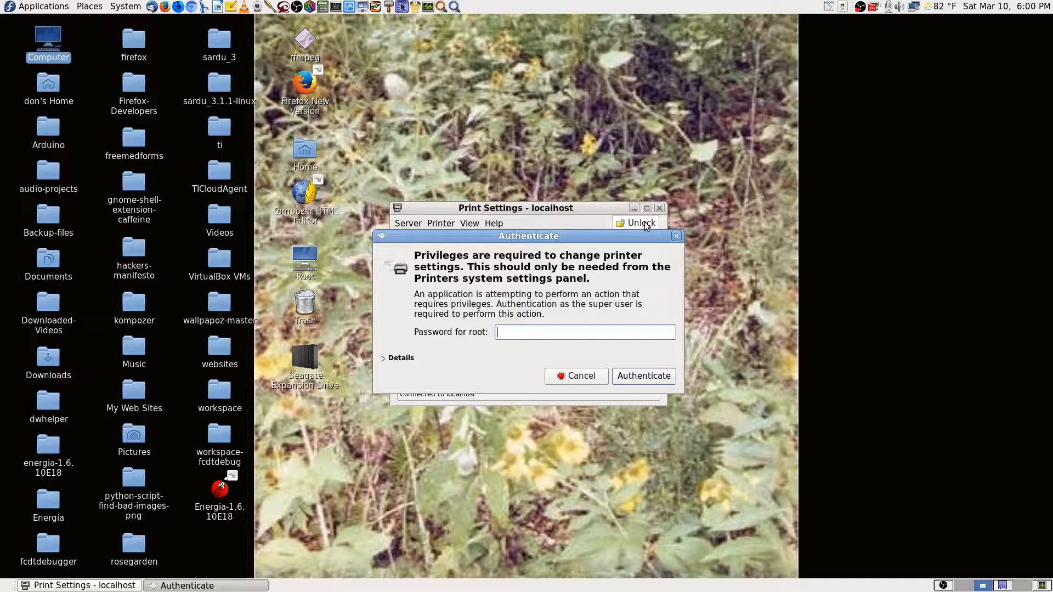
pyautogui.write('***************')
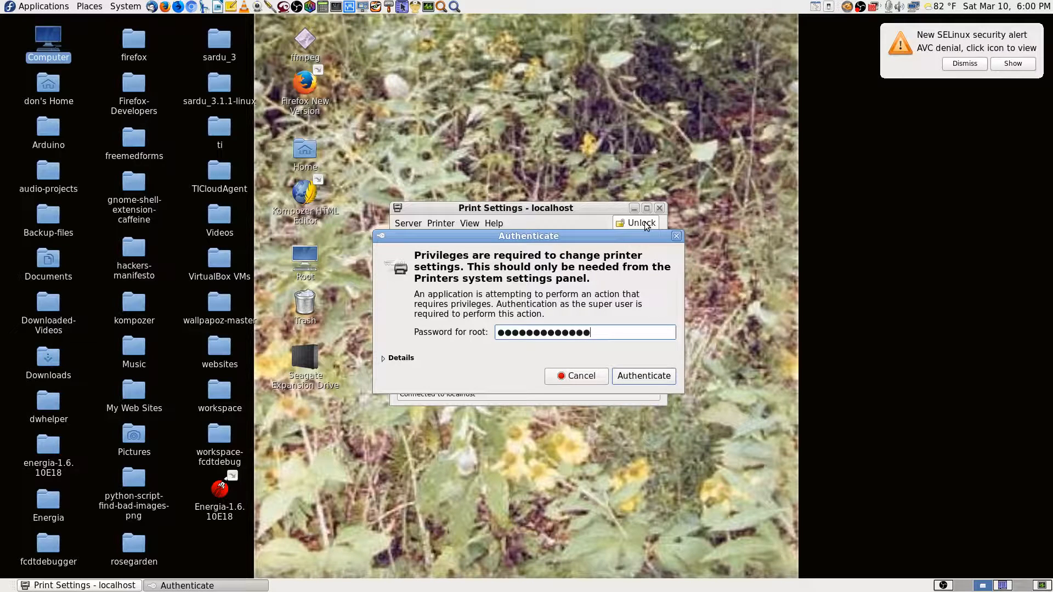
pyautogui.press('Return')
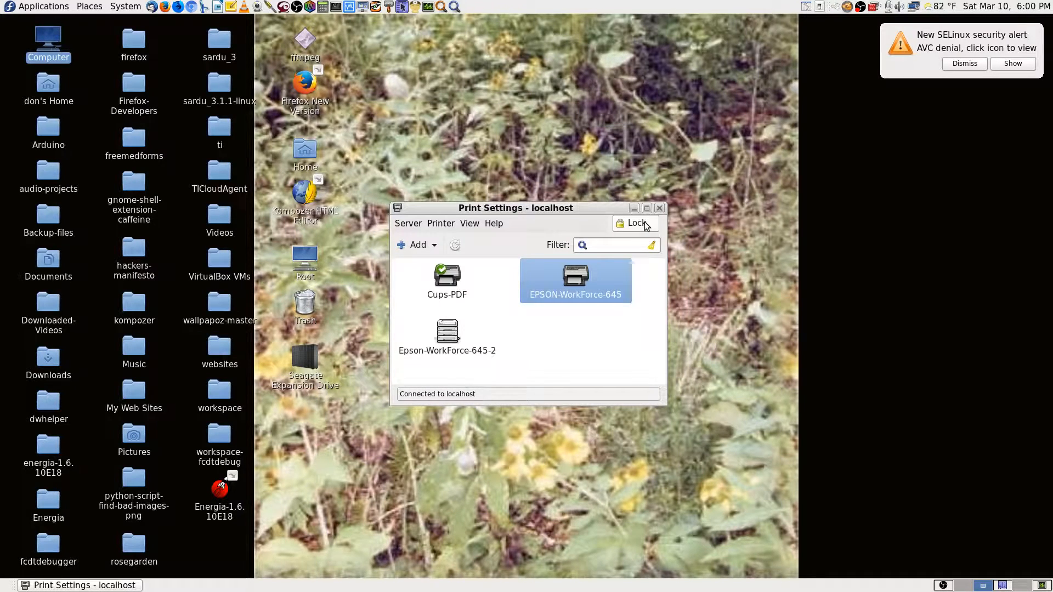
# Delete the EPSON-WorkForce-645 printer and confirm the removal.
pyautogui.rightClick(564, 284)
pyautogui.click(586, 335)
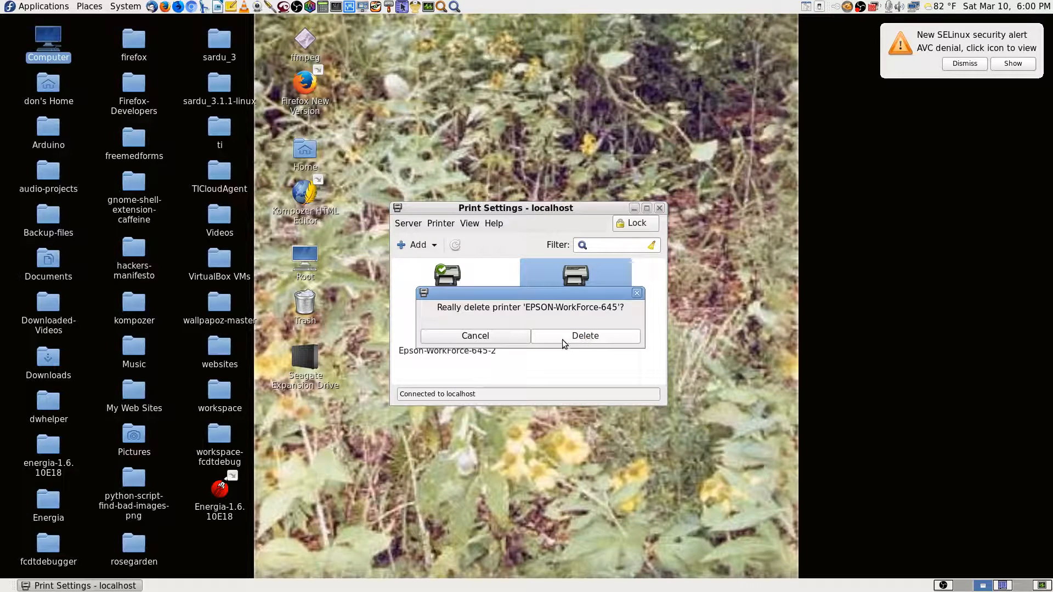
pyautogui.click(593, 340)
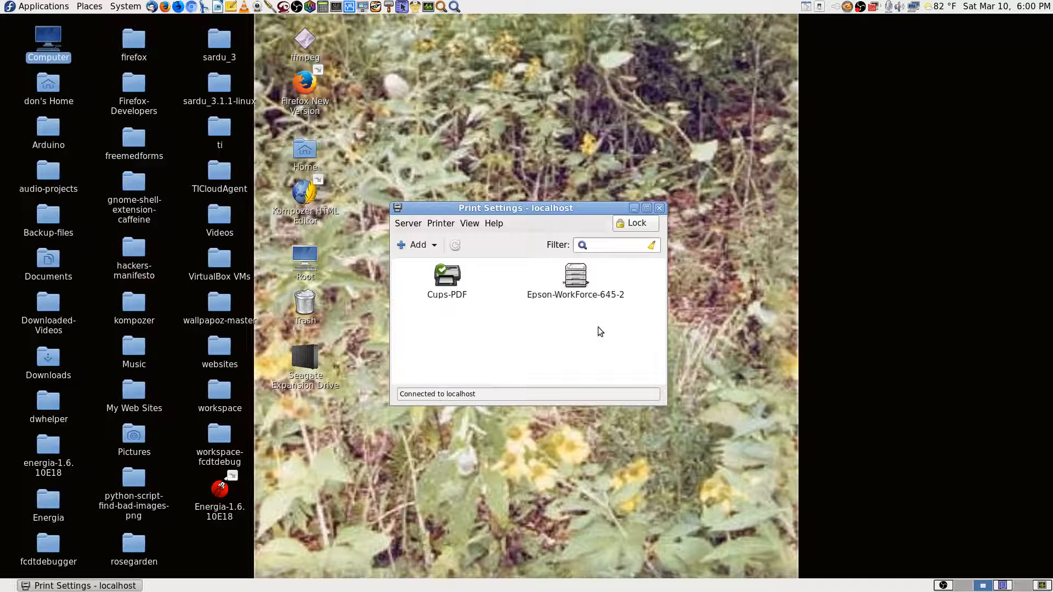
# Open Epson-WorkForce-645-2's properties and copy its location 192.168.0.187 and full Device URI.
pyautogui.doubleClick(587, 292)
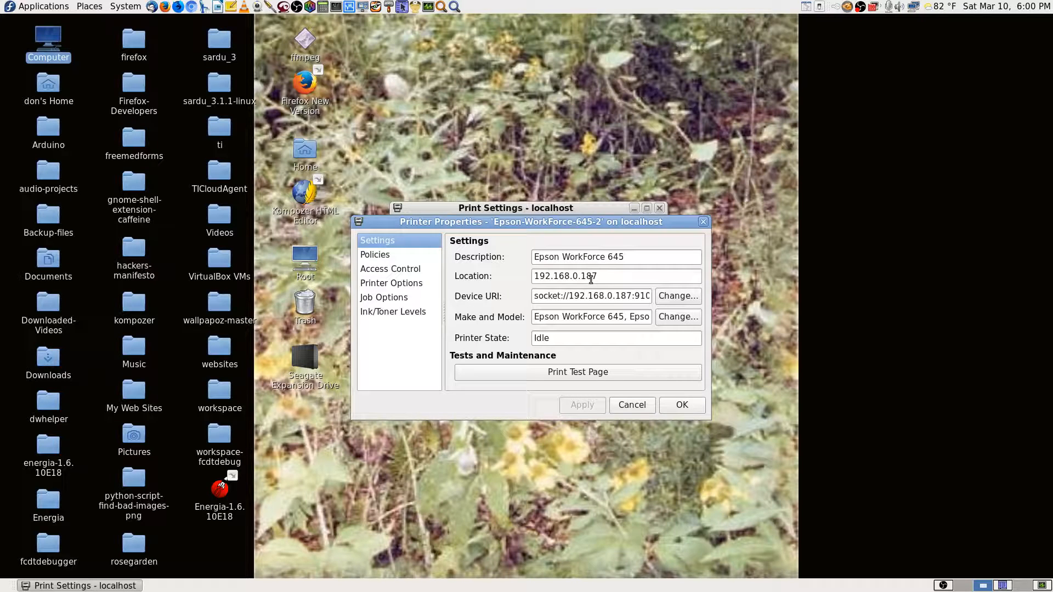
pyautogui.click(603, 273)
pyautogui.moveTo(603, 274); pyautogui.dragTo(483, 275)
pyautogui.rightClick(567, 276)
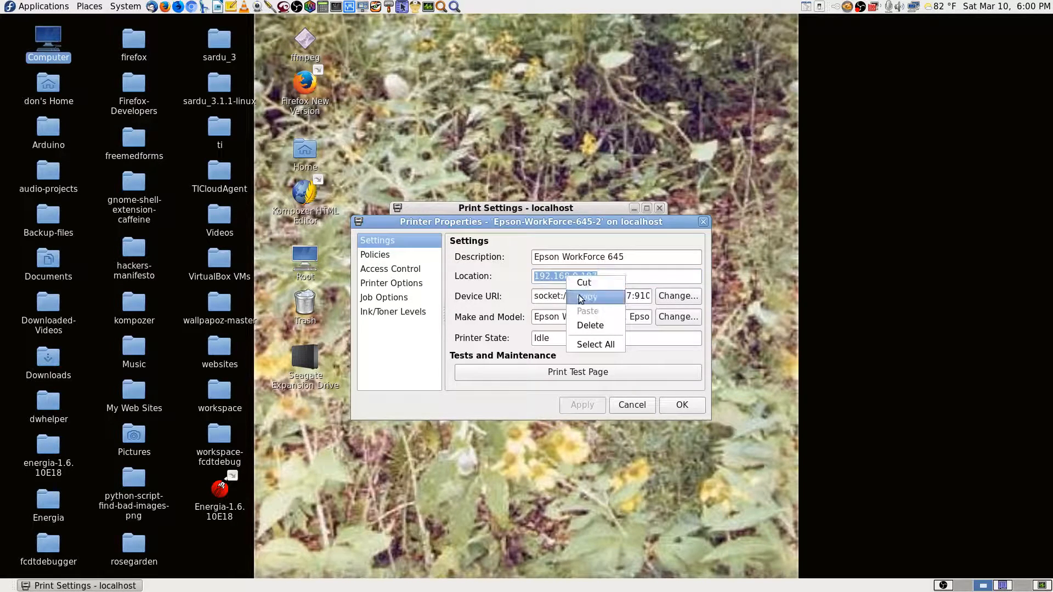
pyautogui.click(581, 299)
pyautogui.click(552, 297)
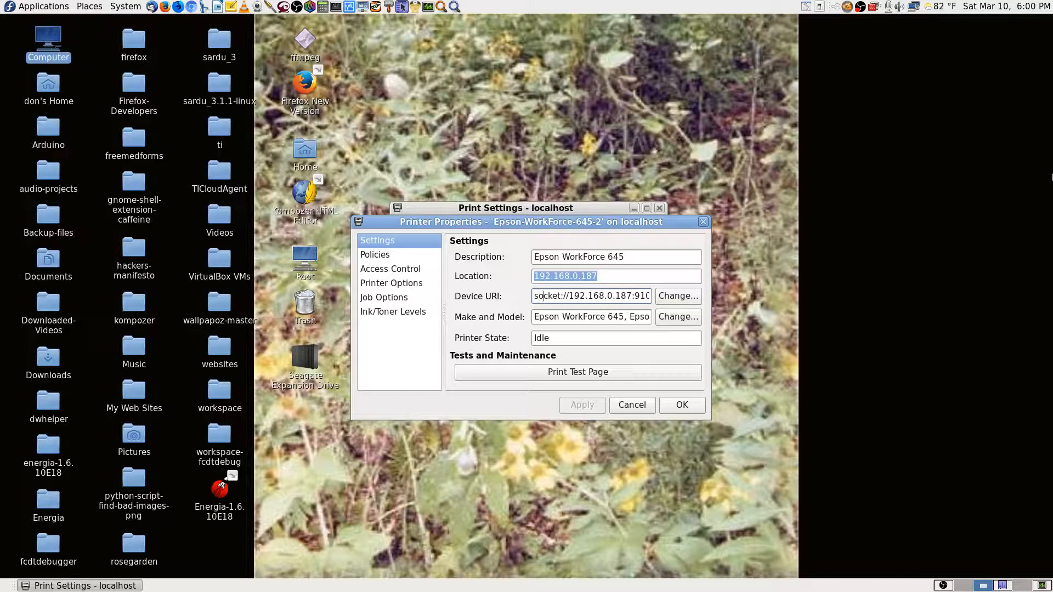
pyautogui.press('End')
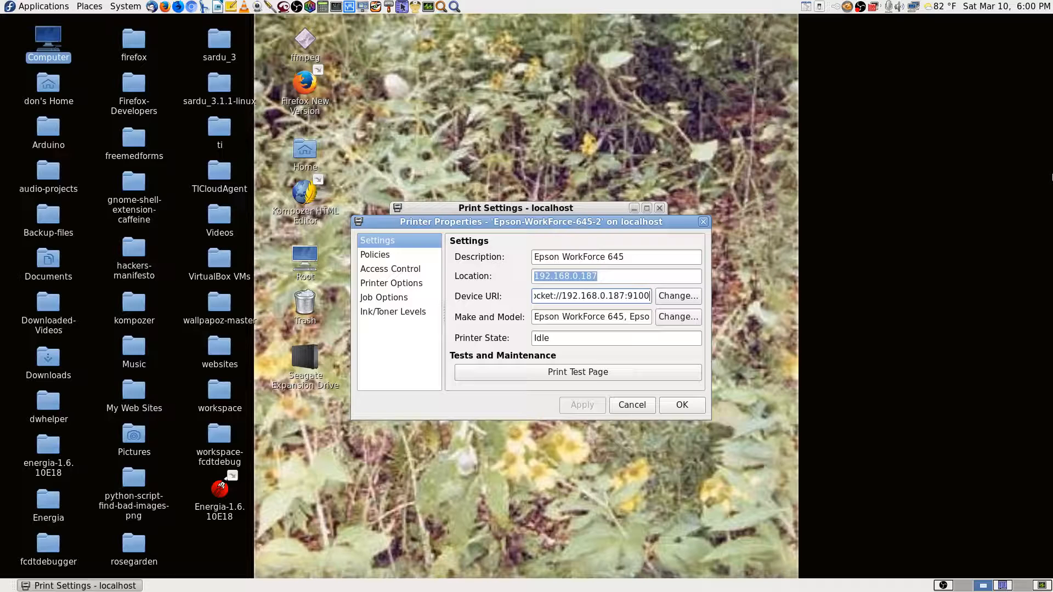
pyautogui.rightClick(610, 295)
pyautogui.click(636, 362)
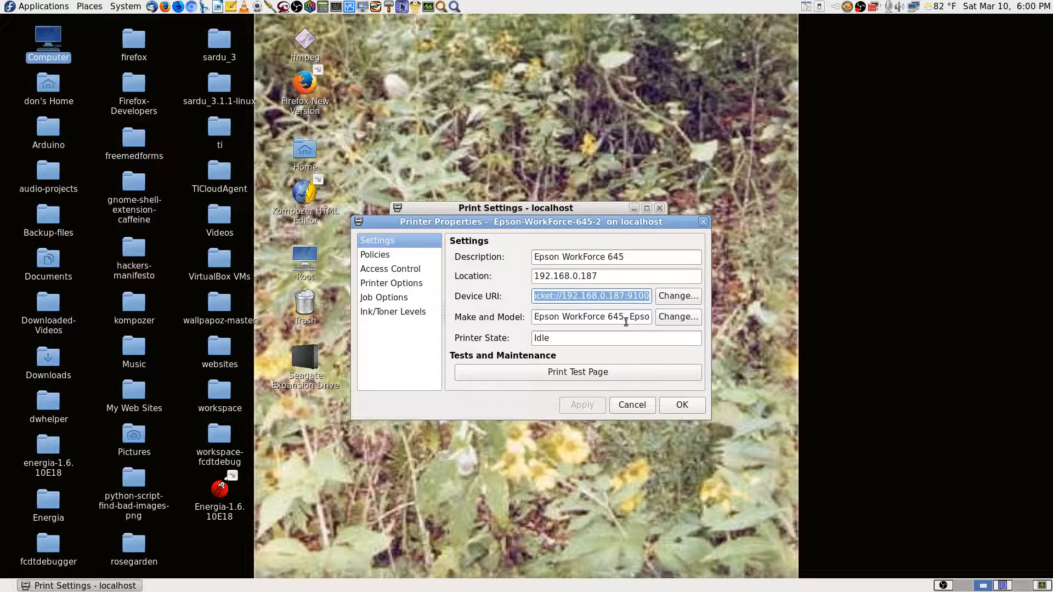
pyautogui.rightClick(622, 296)
pyautogui.click(637, 315)
# Change the description to 'Epson WorkForce 645 Mom's' and apply it.
pyautogui.click(632, 260)
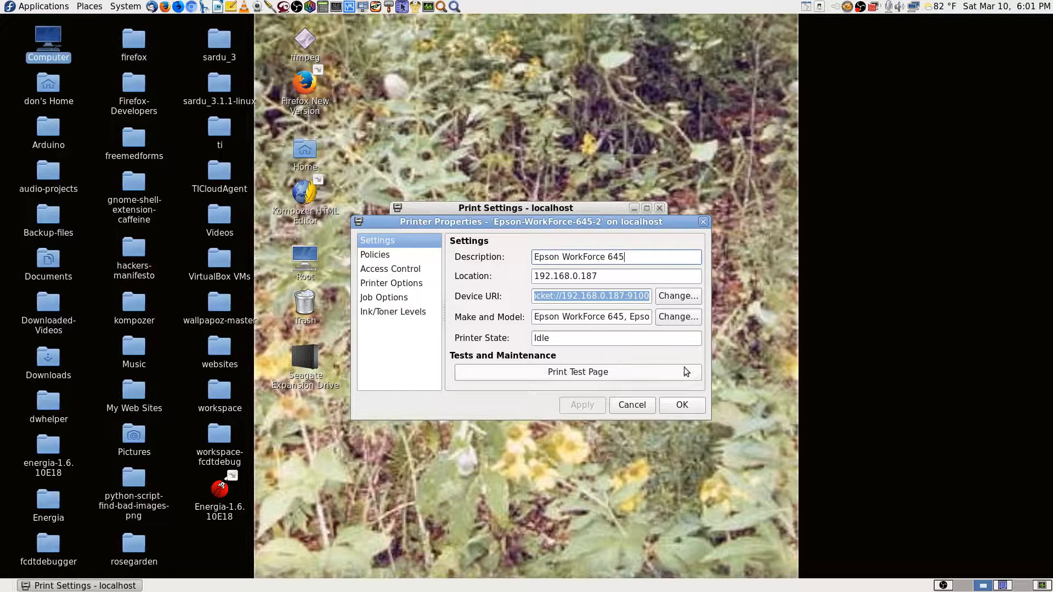
pyautogui.click(598, 316)
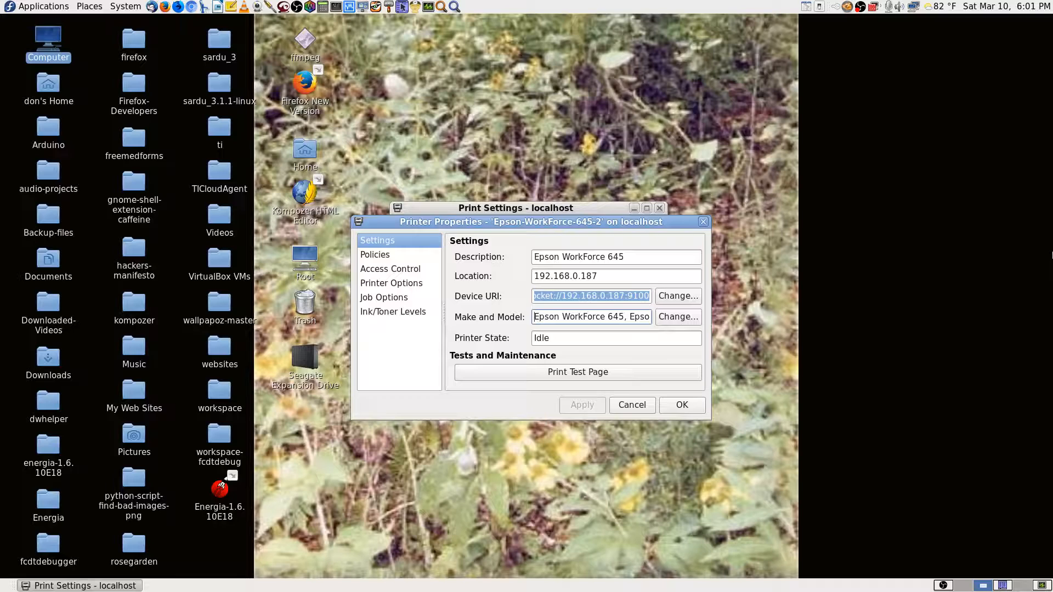
pyautogui.press('Right')
pyautogui.press('Right')
pyautogui.press('Right')
pyautogui.press('Right')
pyautogui.press('Right')
pyautogui.press('Right')
pyautogui.press('Right')
pyautogui.press('Right')
pyautogui.press('Right')
pyautogui.press('Right')
pyautogui.press('Right')
pyautogui.press('Right')
pyautogui.press('Right')
pyautogui.press('Right')
pyautogui.press('Right')
pyautogui.press('Right')
pyautogui.press('Right')
pyautogui.press('Right')
pyautogui.press('Right')
pyautogui.press('Right')
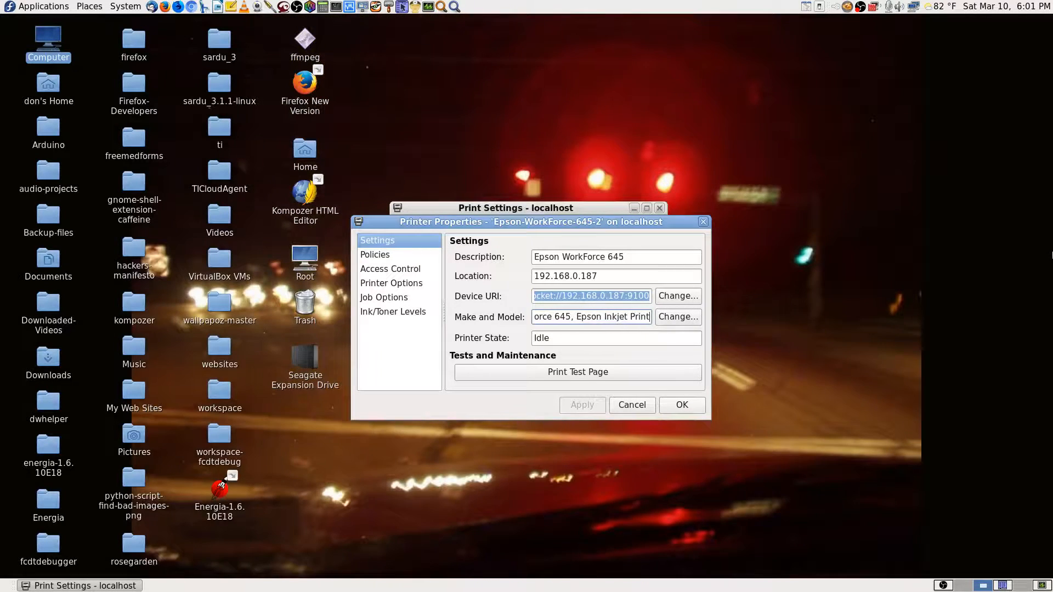
pyautogui.press('Right')
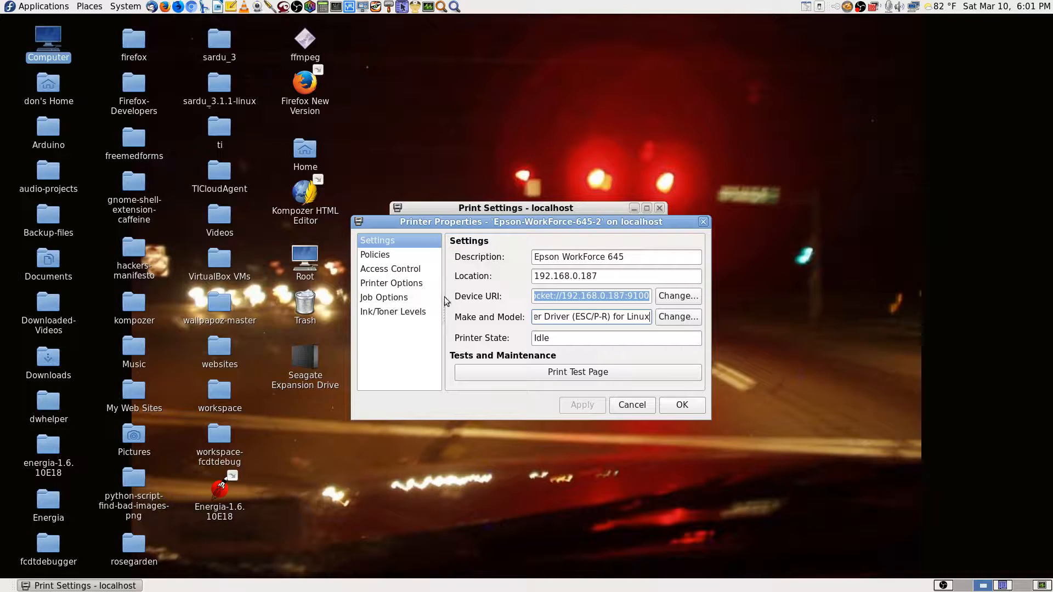
pyautogui.click(649, 261)
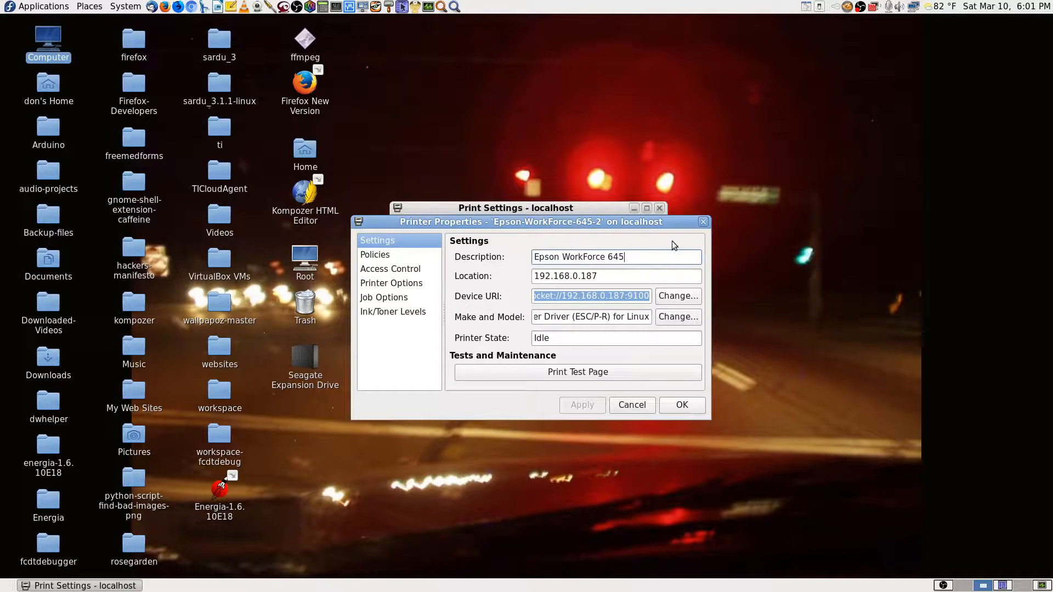
pyautogui.write('M')
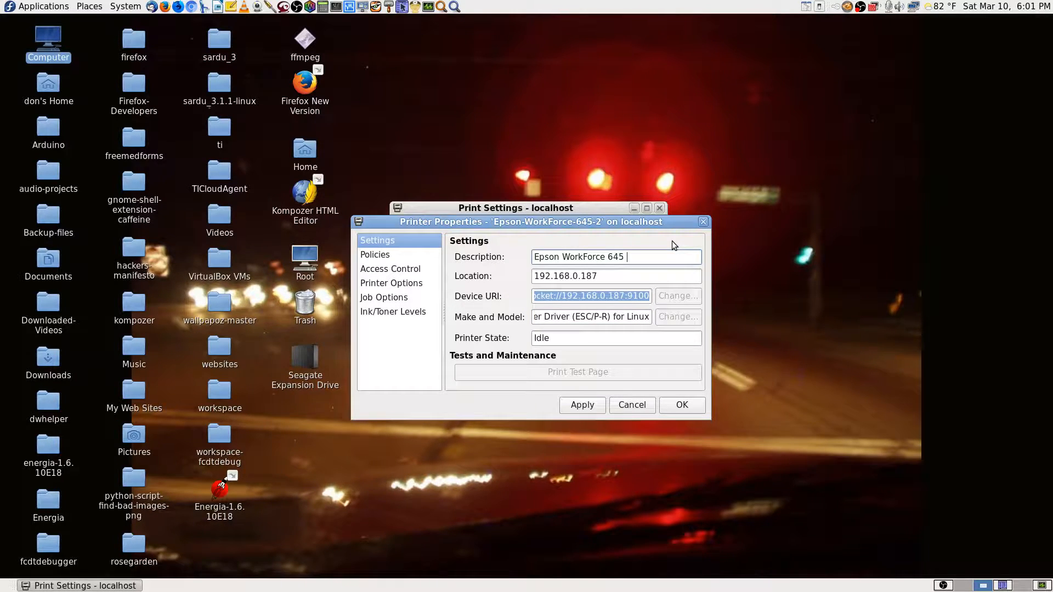
pyautogui.write("om's")
pyautogui.click(585, 408)
pyautogui.click(384, 257)
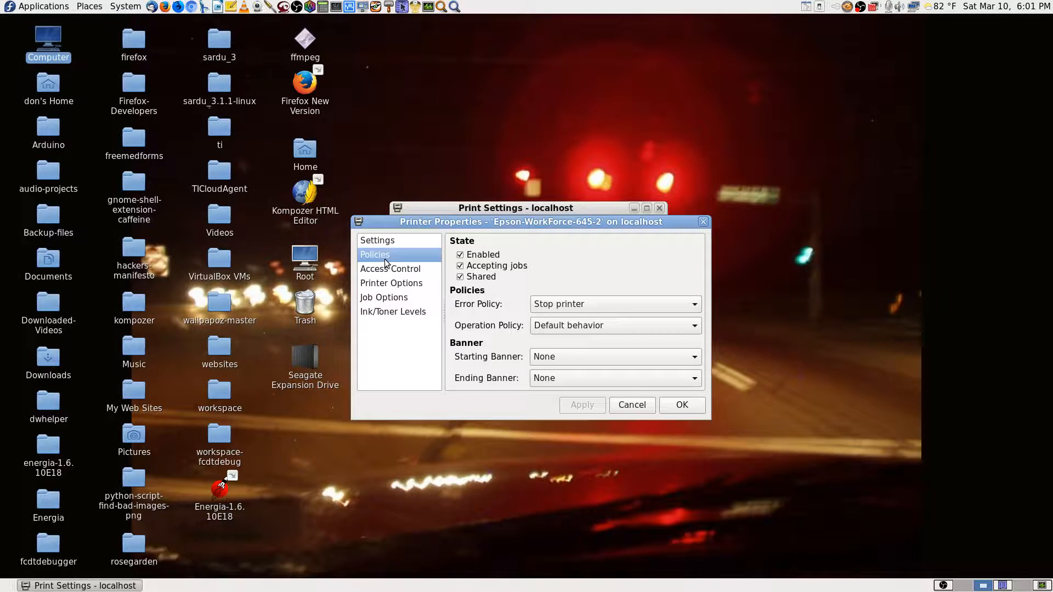
# Stop sharing Epson-WorkForce-645-2, apply, and enlarge the properties window to review its pages.
pyautogui.click(460, 277)
pyautogui.click(577, 407)
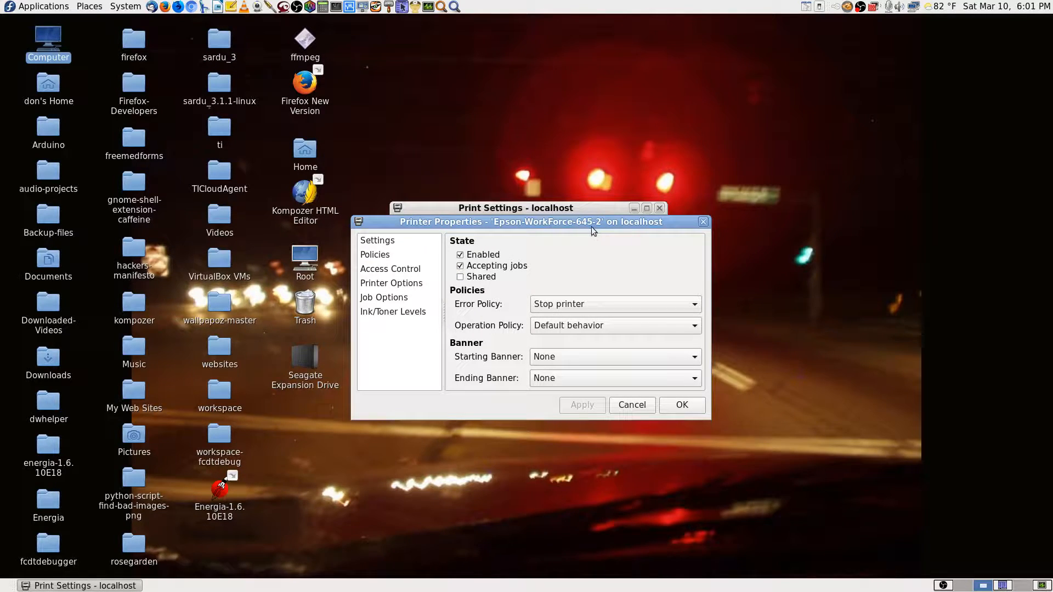
pyautogui.click(386, 271)
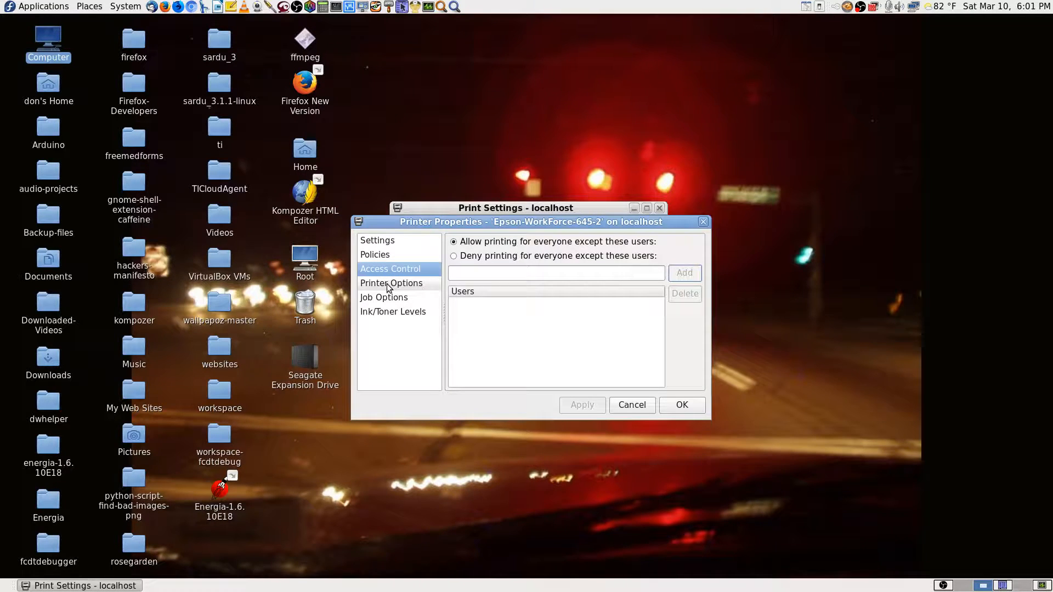
pyautogui.click(389, 285)
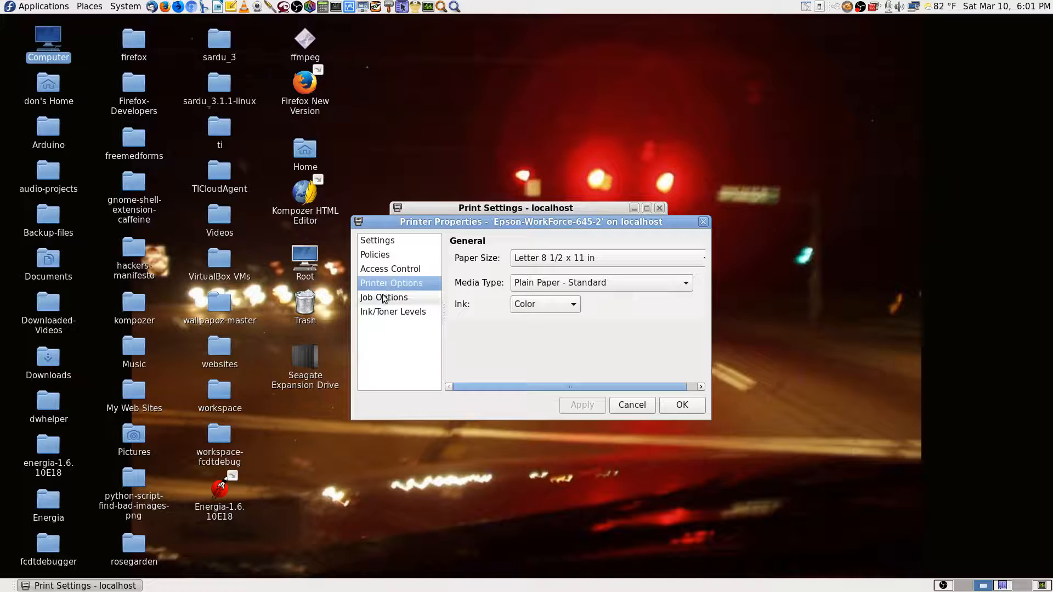
pyautogui.click(383, 298)
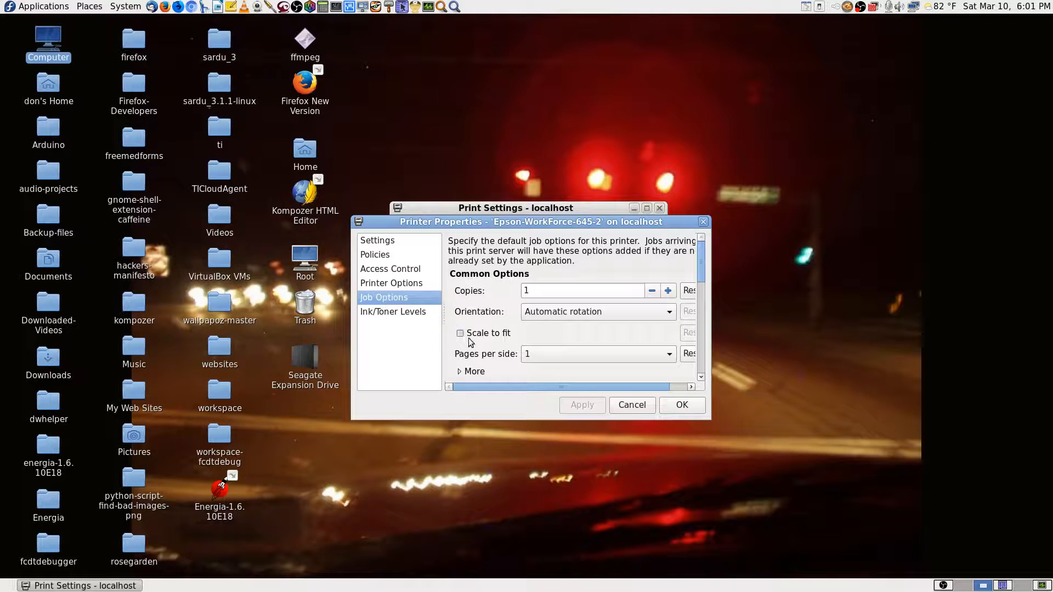
pyautogui.moveTo(707, 415); pyautogui.dragTo(875, 560)
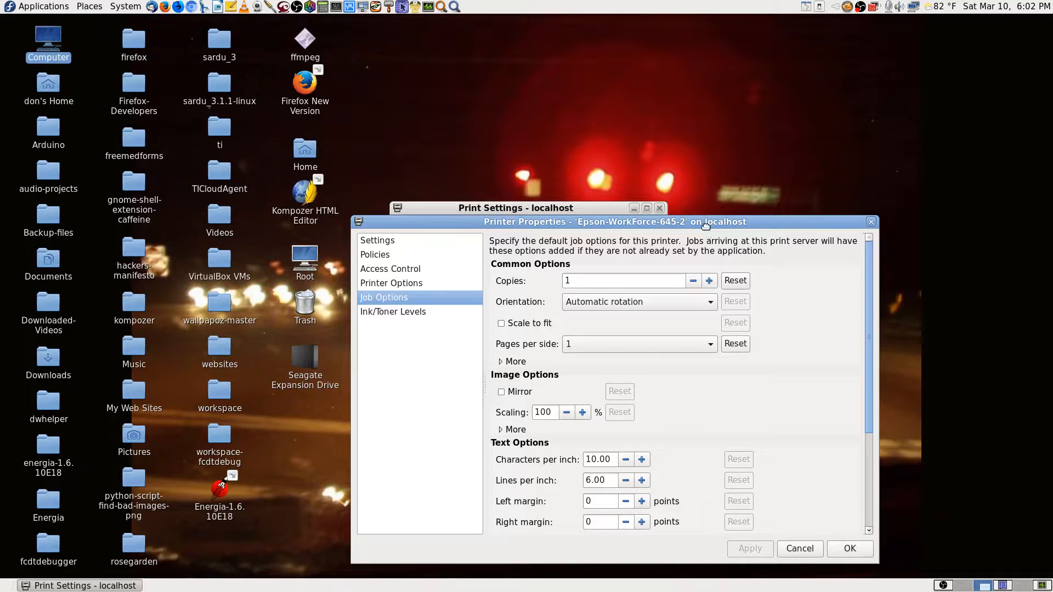
pyautogui.moveTo(706, 226); pyautogui.dragTo(507, 24)
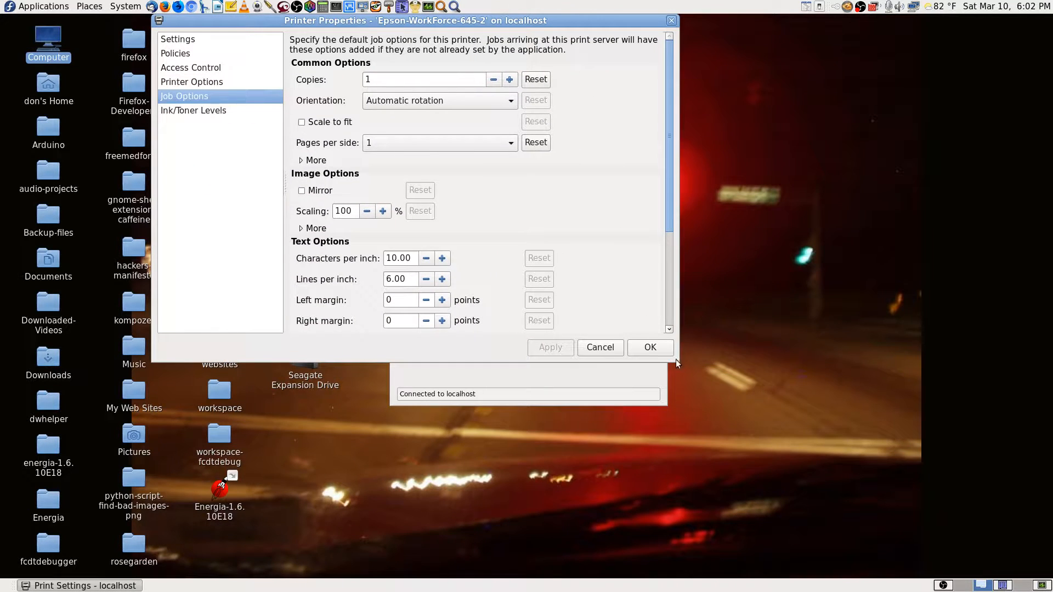
pyautogui.moveTo(679, 364); pyautogui.dragTo(921, 579)
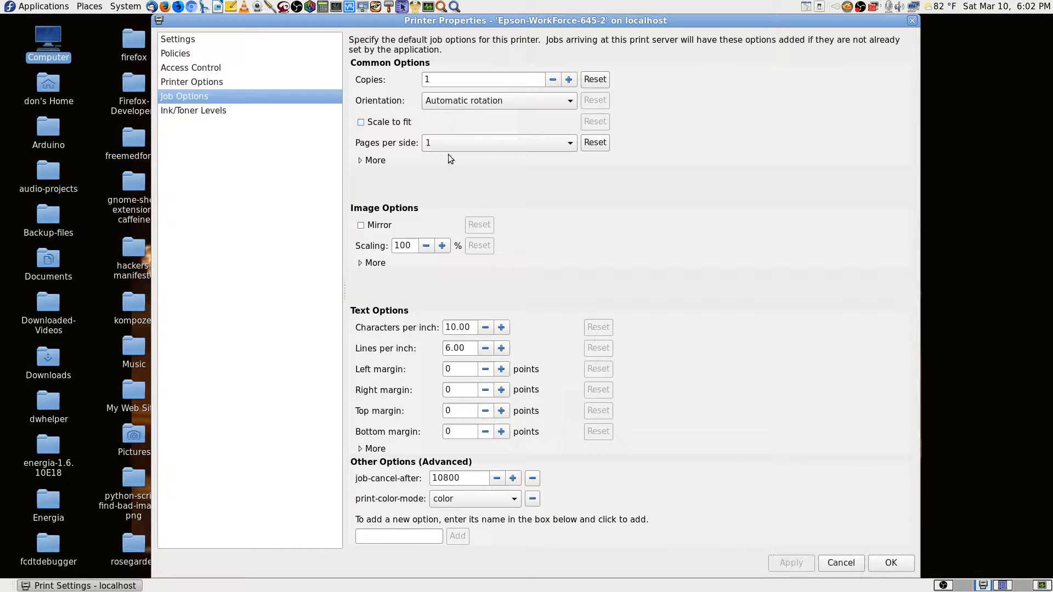
# Check ink levels and other property pages, copy the Device URI again, then close properties.
pyautogui.click(254, 110)
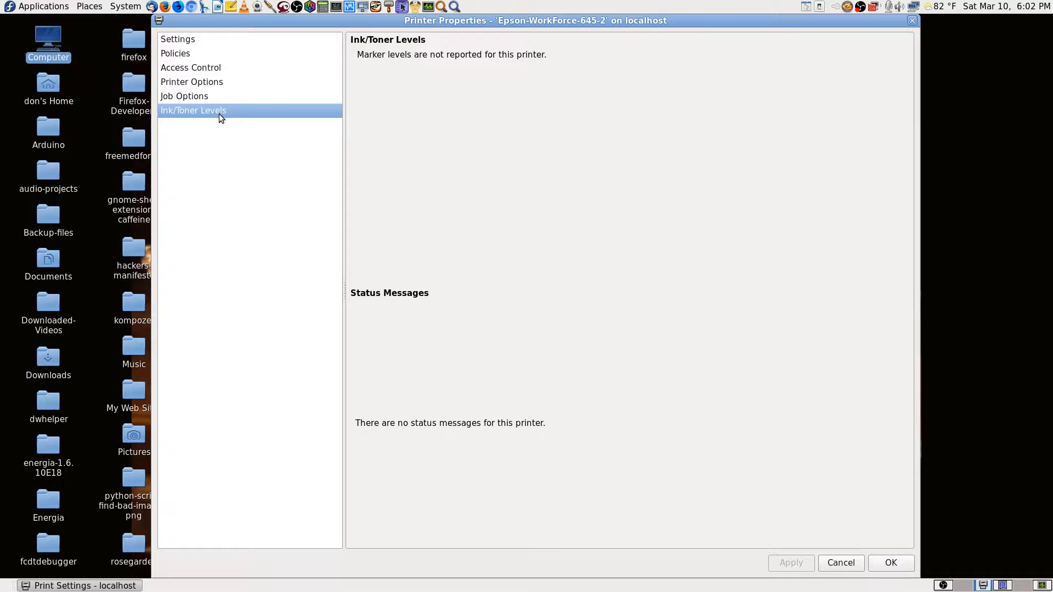
pyautogui.click(201, 82)
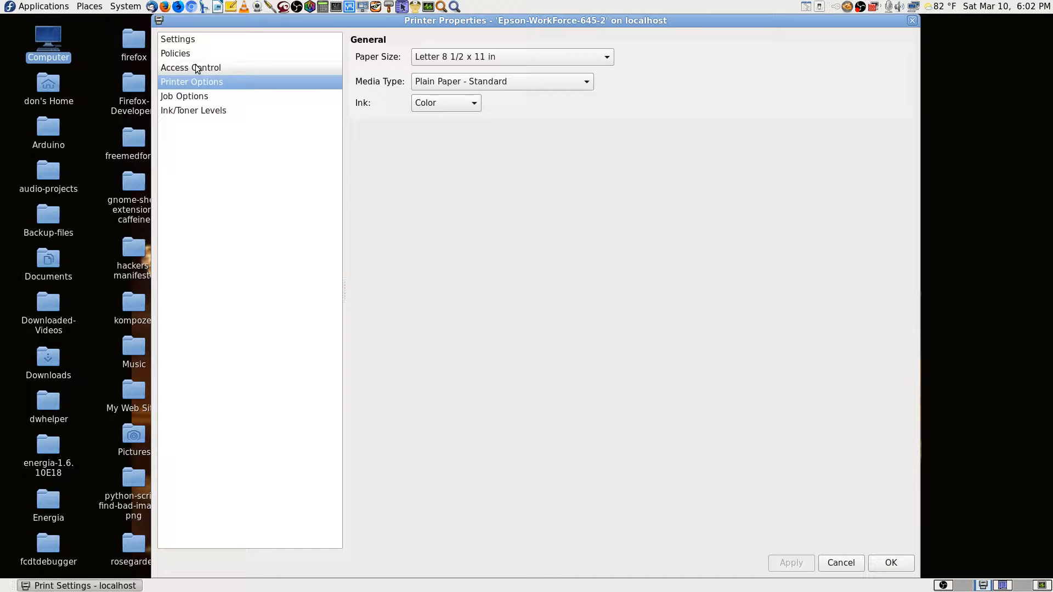
pyautogui.click(196, 68)
pyautogui.click(185, 53)
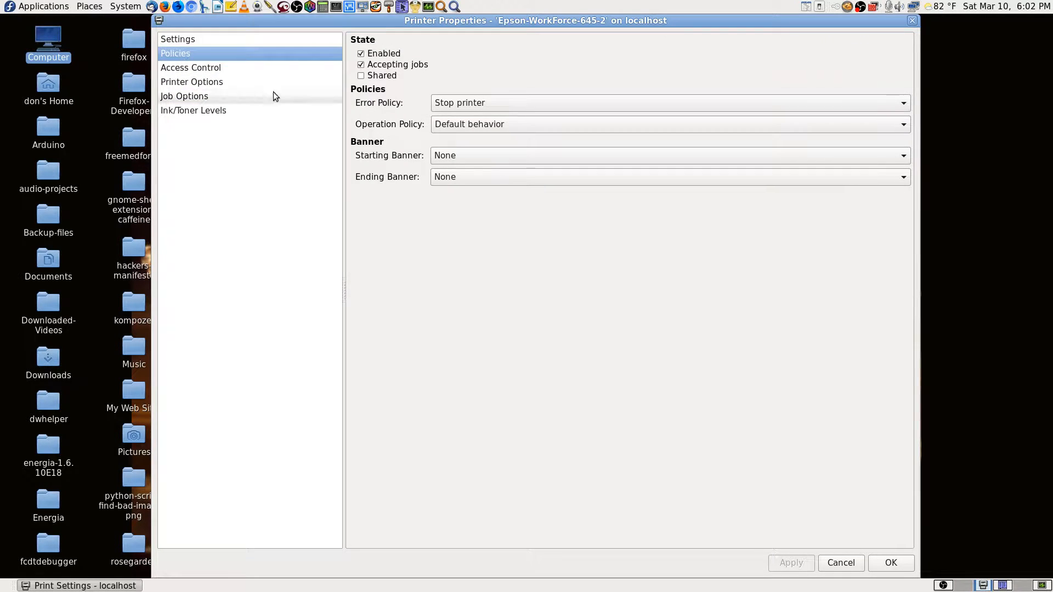
pyautogui.click(183, 40)
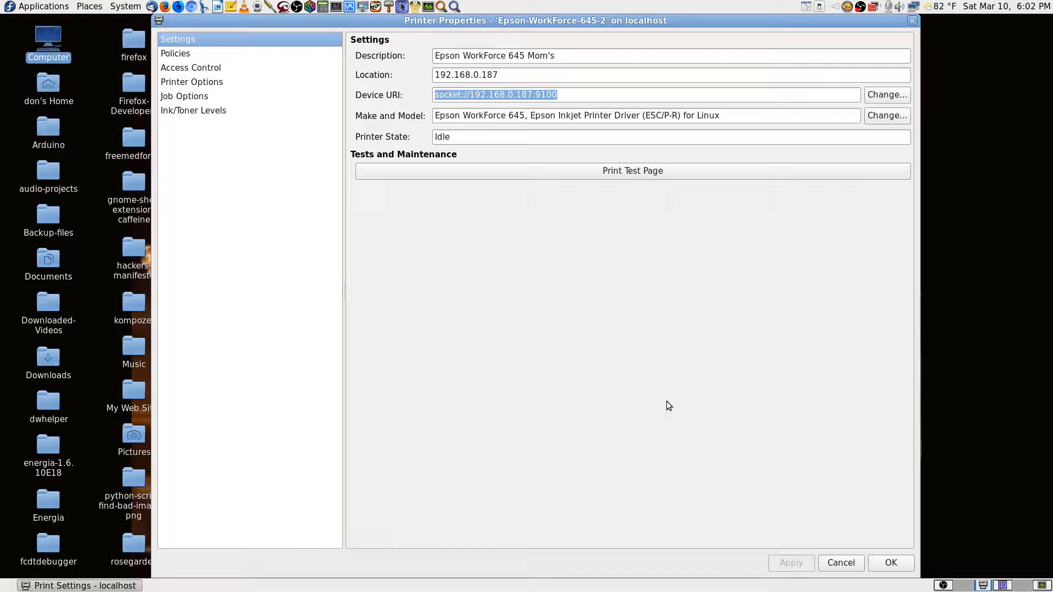
pyautogui.rightClick(539, 94)
pyautogui.click(572, 116)
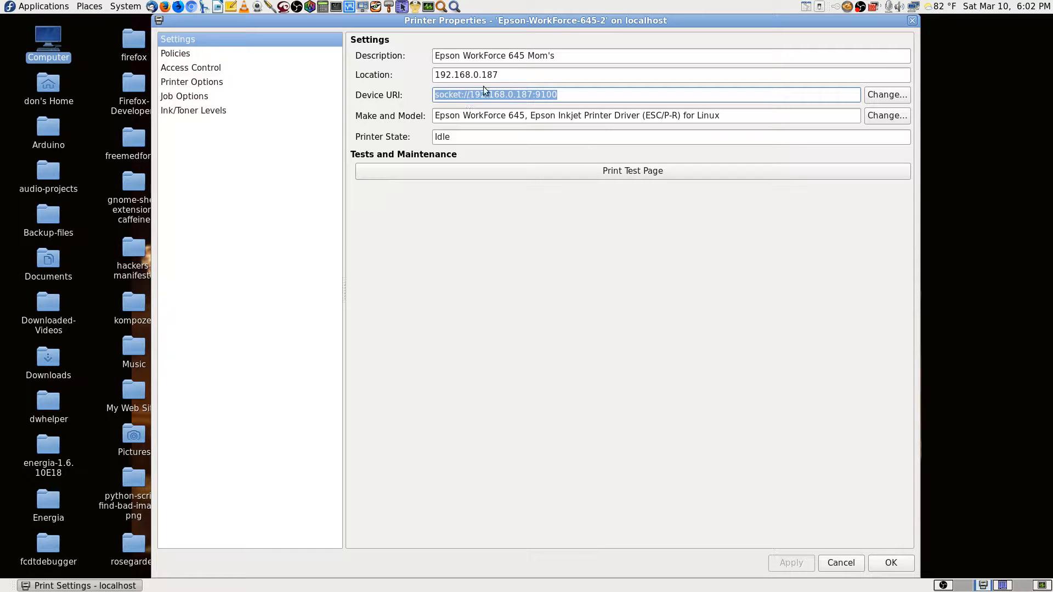
pyautogui.click(893, 563)
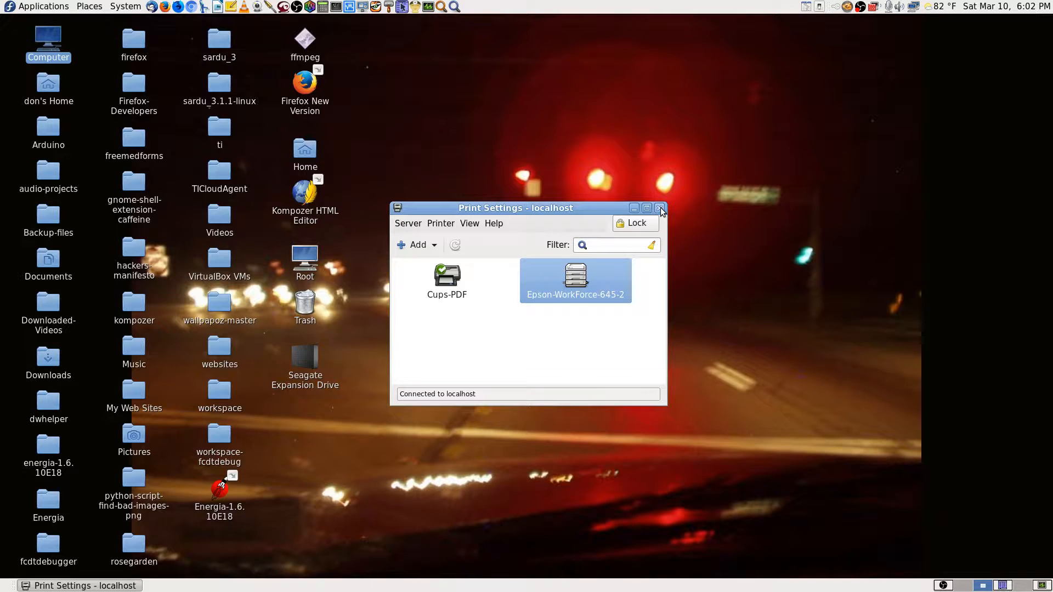
# Connect TigerVNC to 192.168.0.110 with the VNC password and make it full-screen.
pyautogui.click(1025, 585)
pyautogui.click(378, 9)
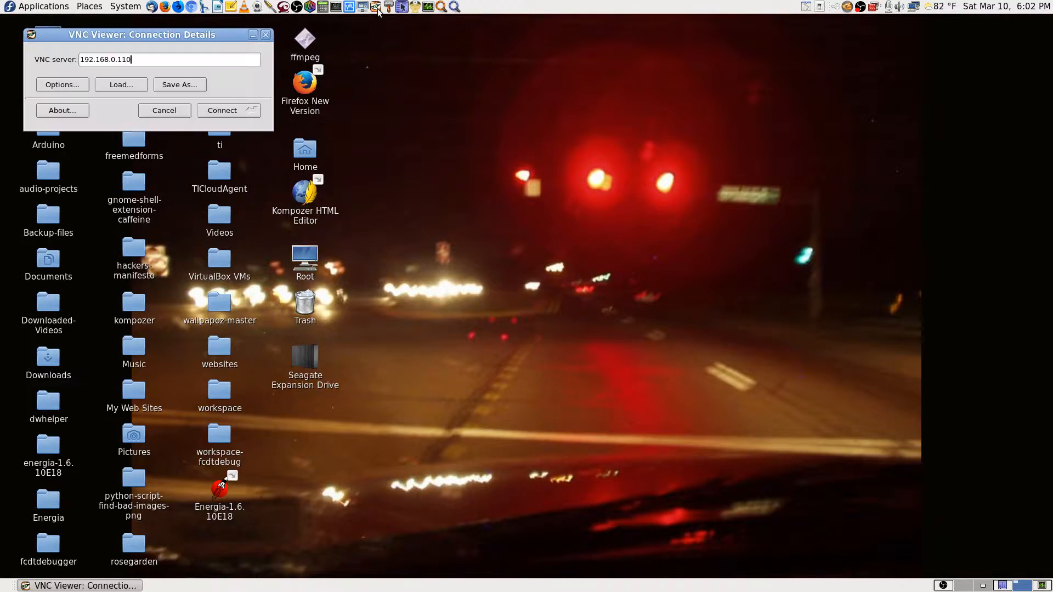
pyautogui.click(243, 107)
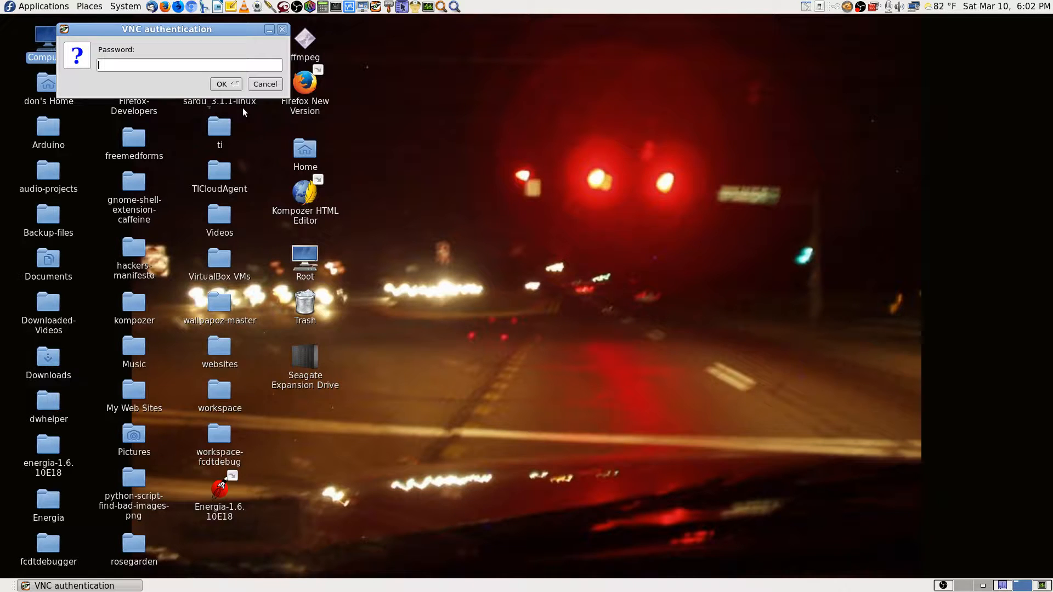
pyautogui.write('••••••••')
pyautogui.press('Return')
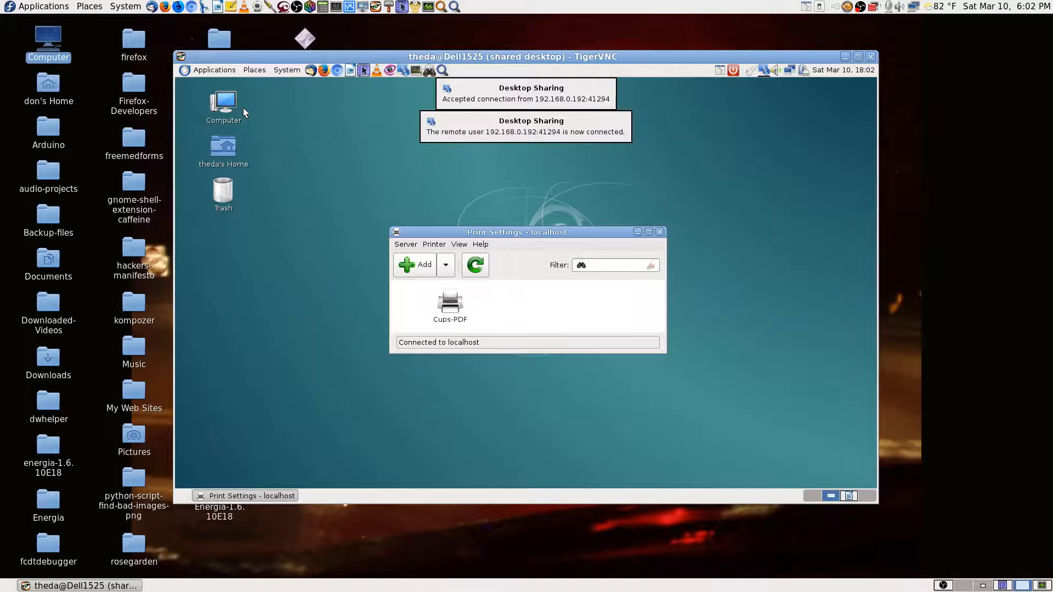
pyautogui.click(858, 56)
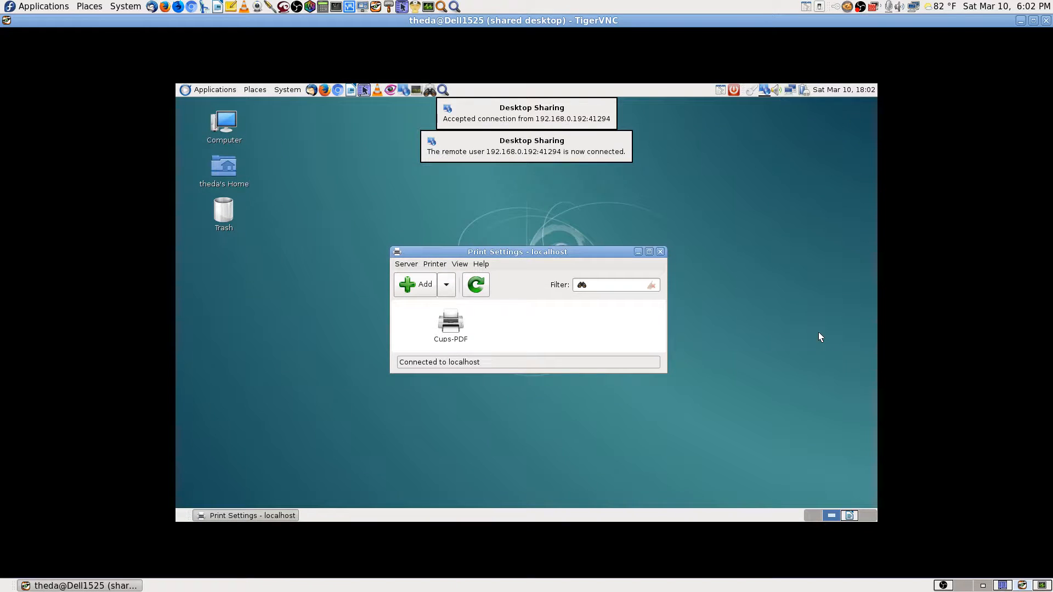
# Maximize the remote Print Settings window and start adding a new printer.
pyautogui.click(503, 328)
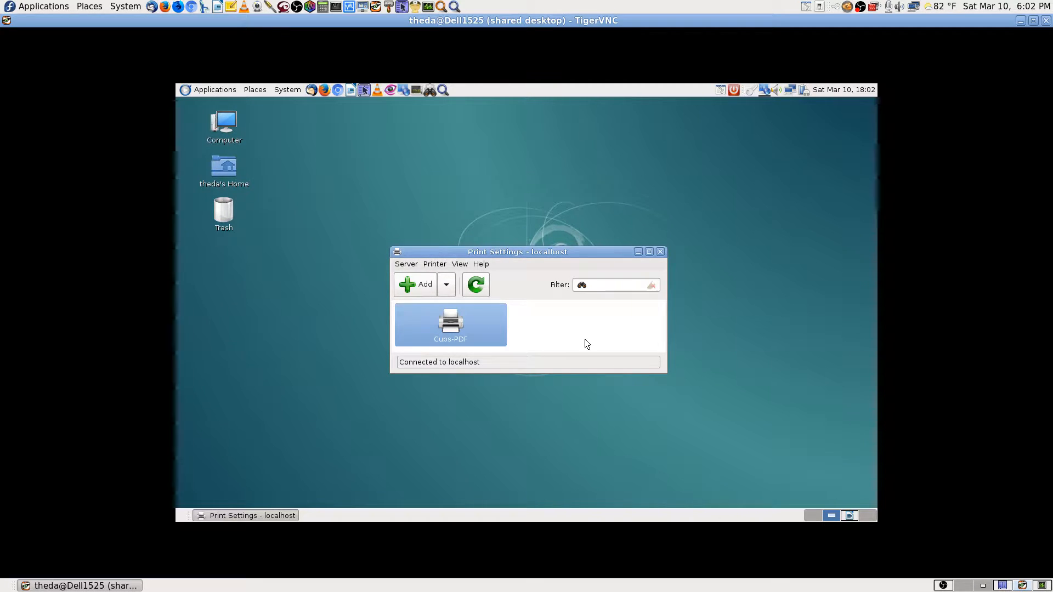
pyautogui.click(649, 252)
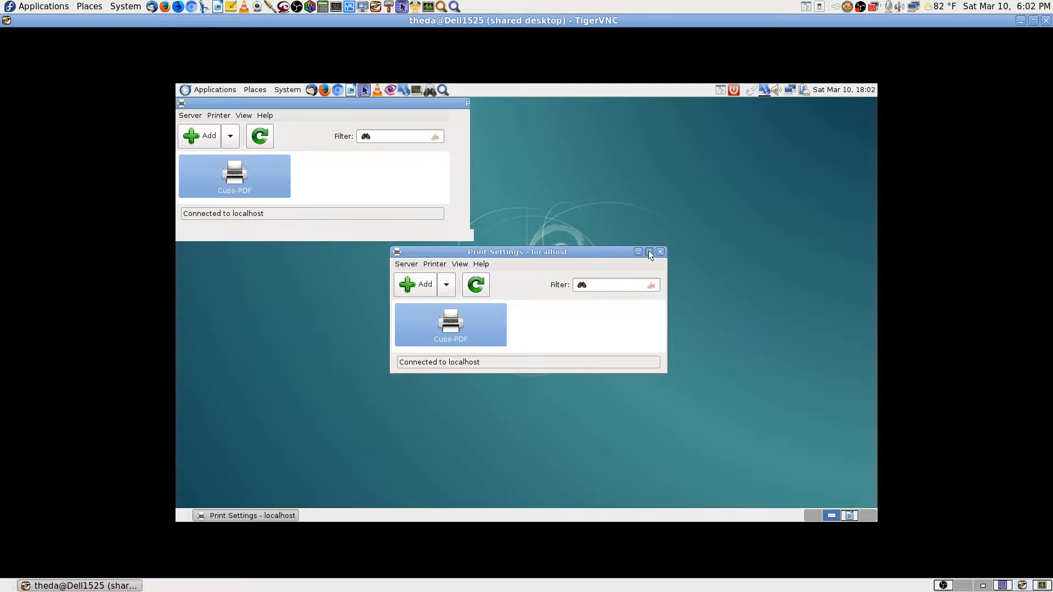
pyautogui.click(197, 137)
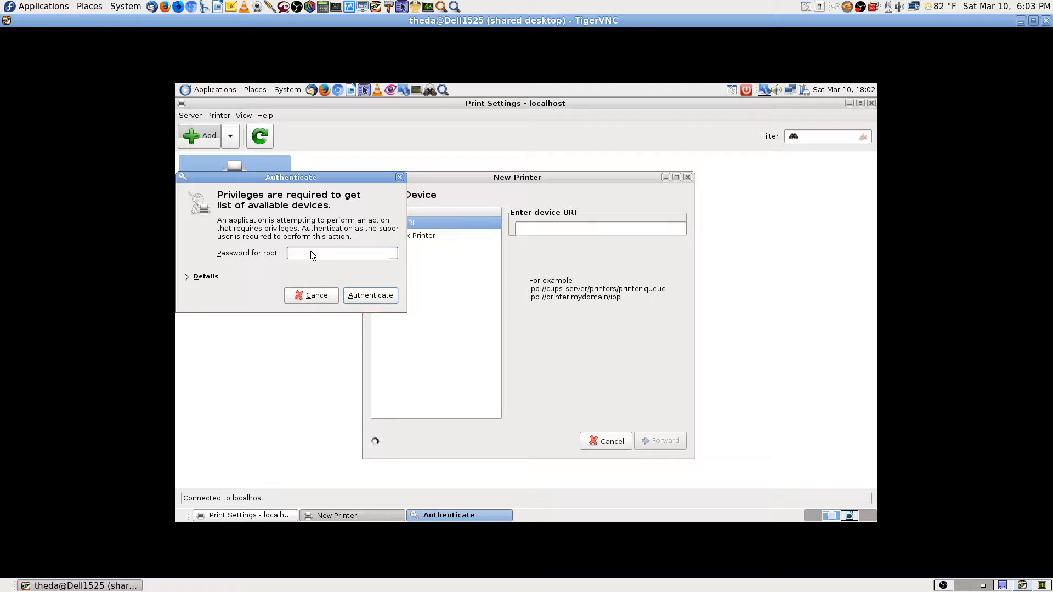
# Authenticate the remote New Printer wizard with the root password.
pyautogui.click(311, 254)
pyautogui.write('••••••••••••••')
pyautogui.press('Return')
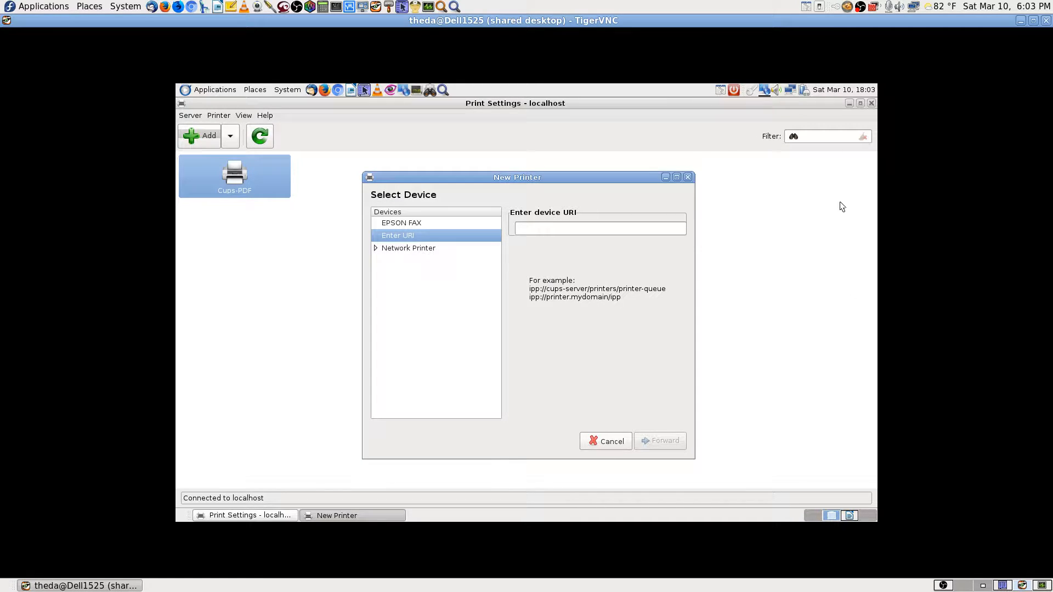
# View the remote Wi-Fi connection information from the network applet, then close it.
pyautogui.click(789, 90)
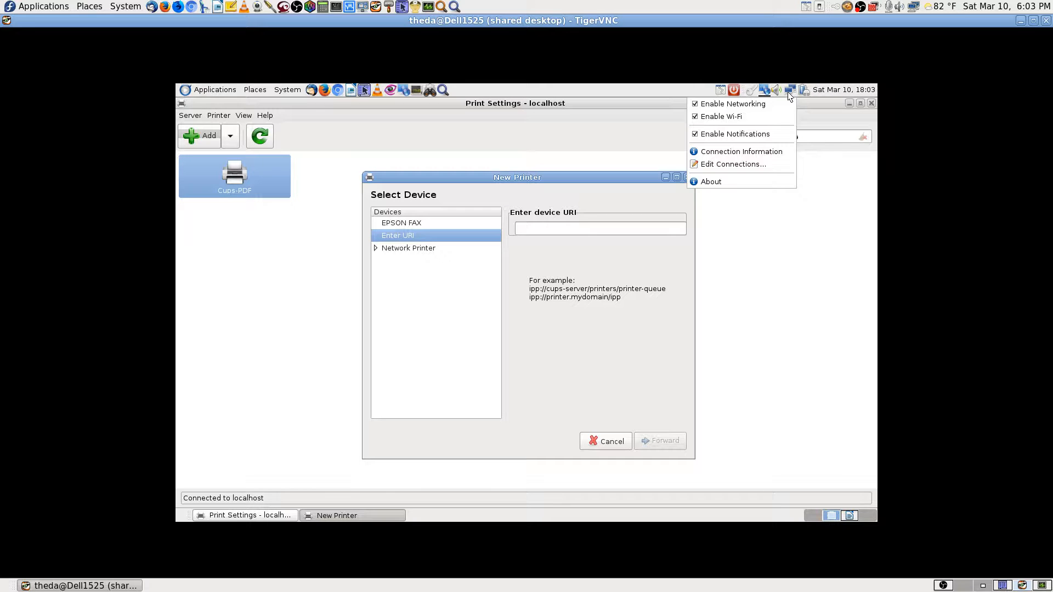
pyautogui.click(750, 154)
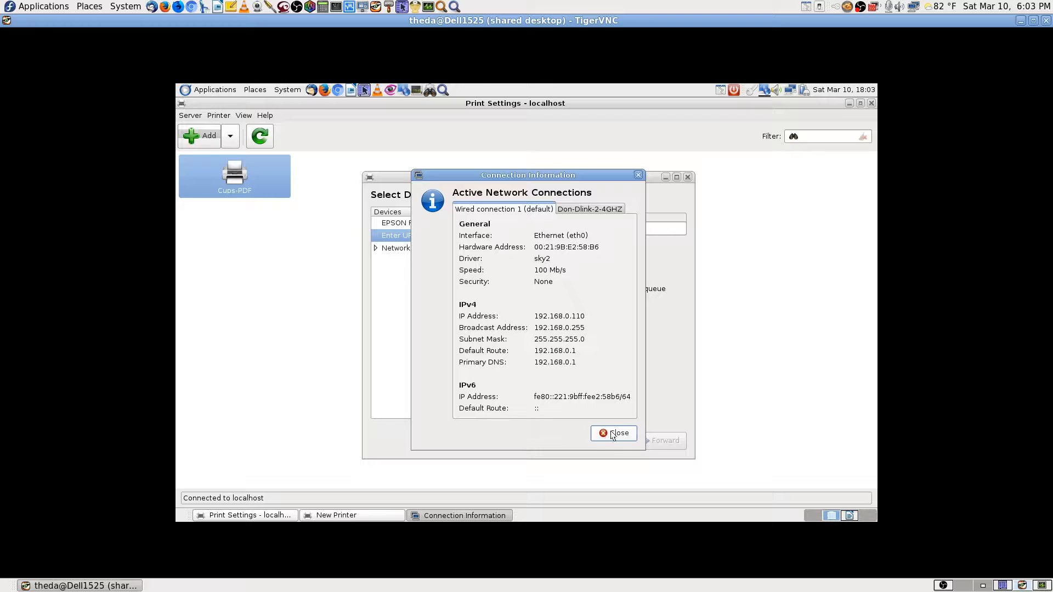
pyautogui.click(591, 209)
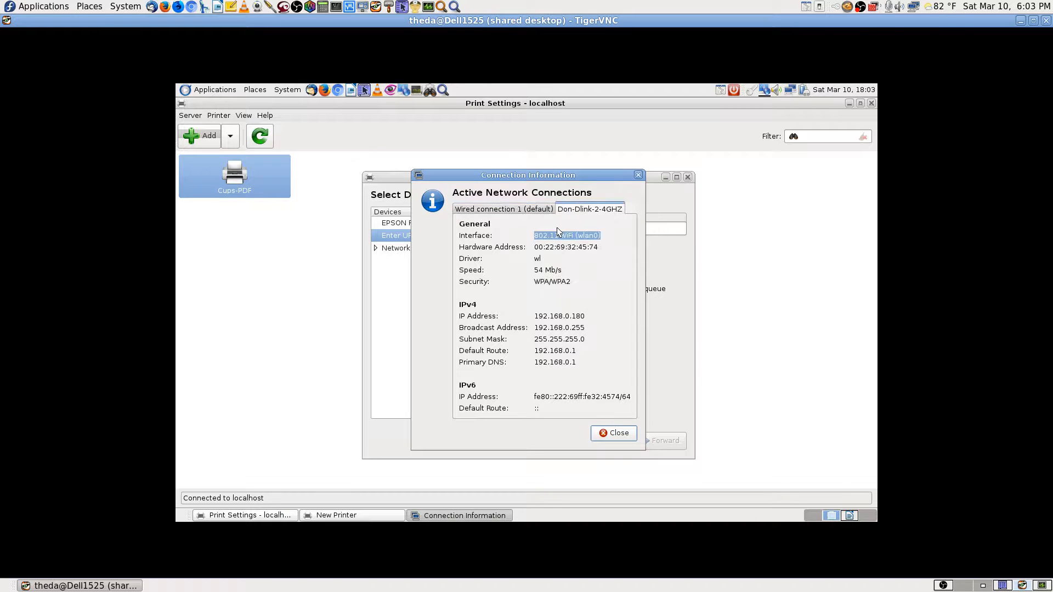
pyautogui.click(613, 435)
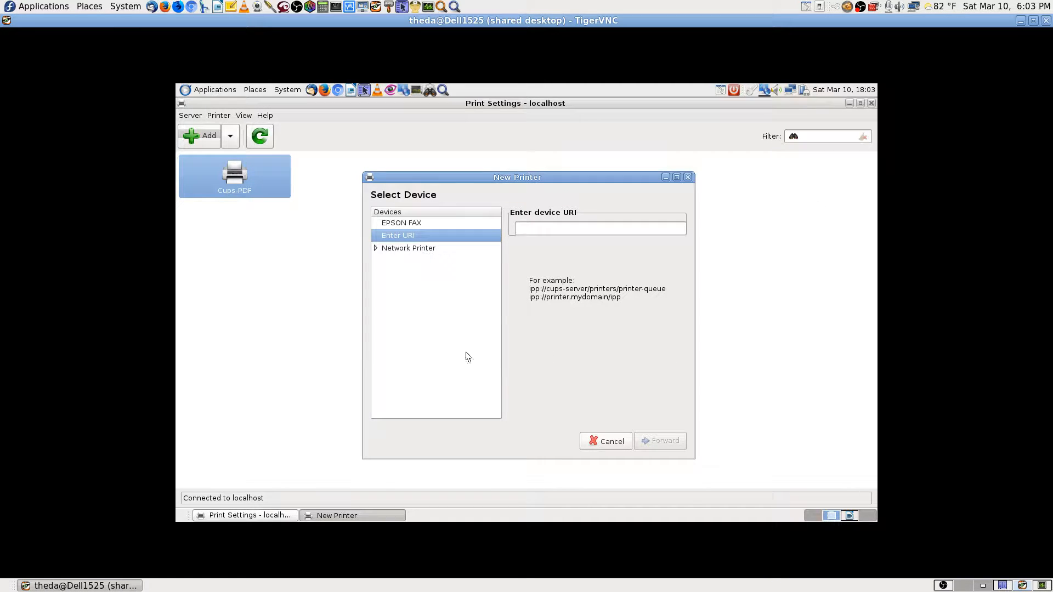
# Maximize the New Printer dialog, select Epson WorkForce 645, and open Find Network Printer's Host field.
pyautogui.click(377, 249)
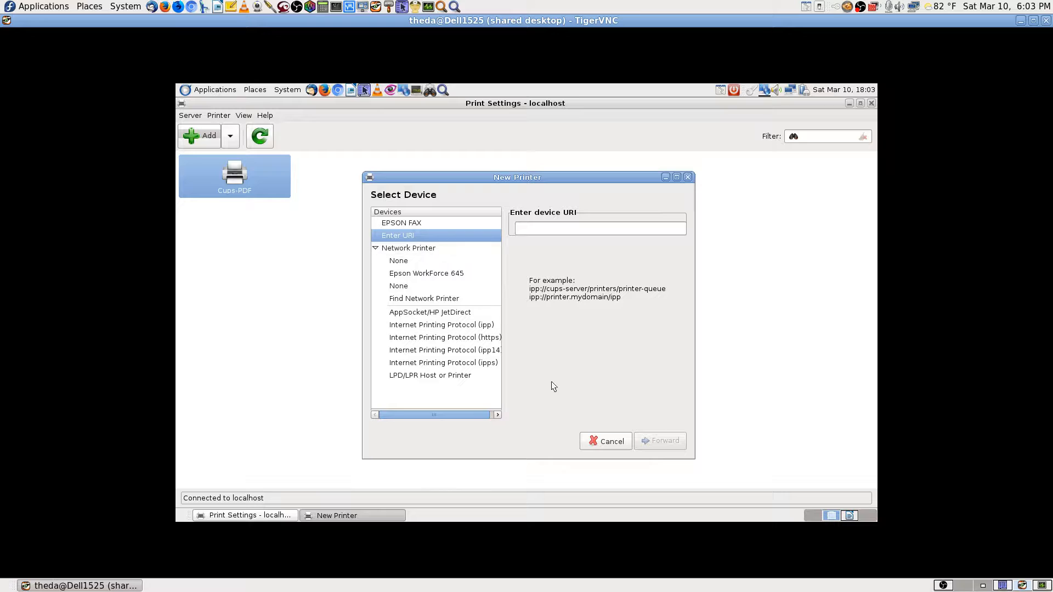
pyautogui.click(678, 177)
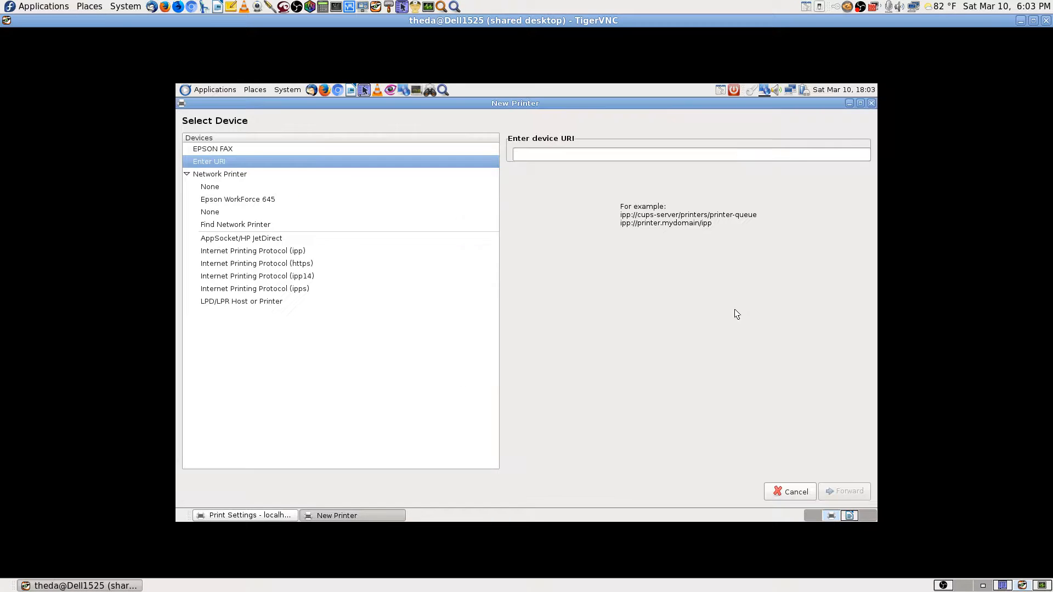
pyautogui.click(258, 200)
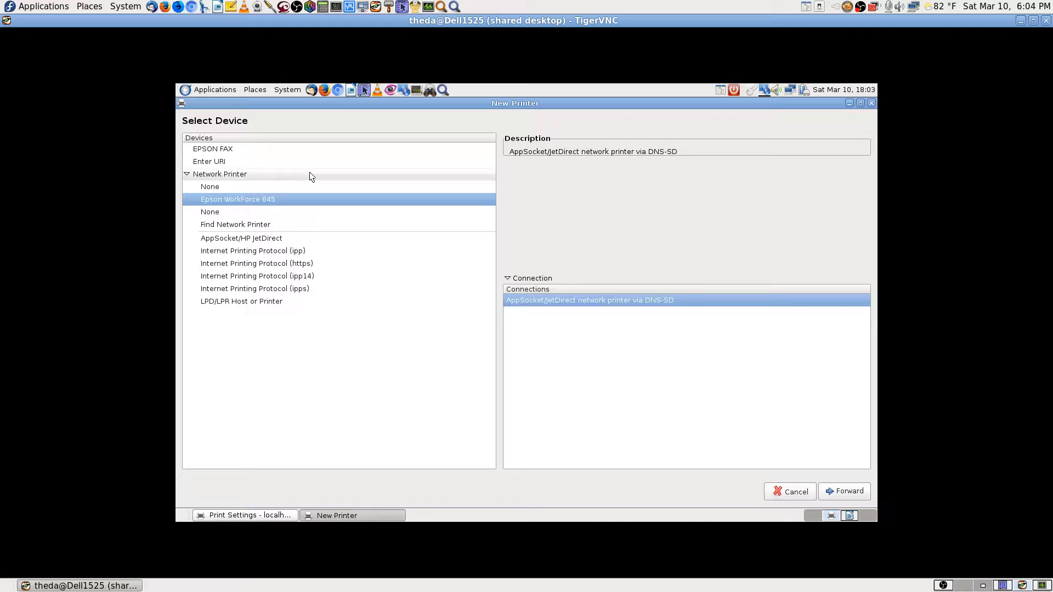
pyautogui.click(257, 225)
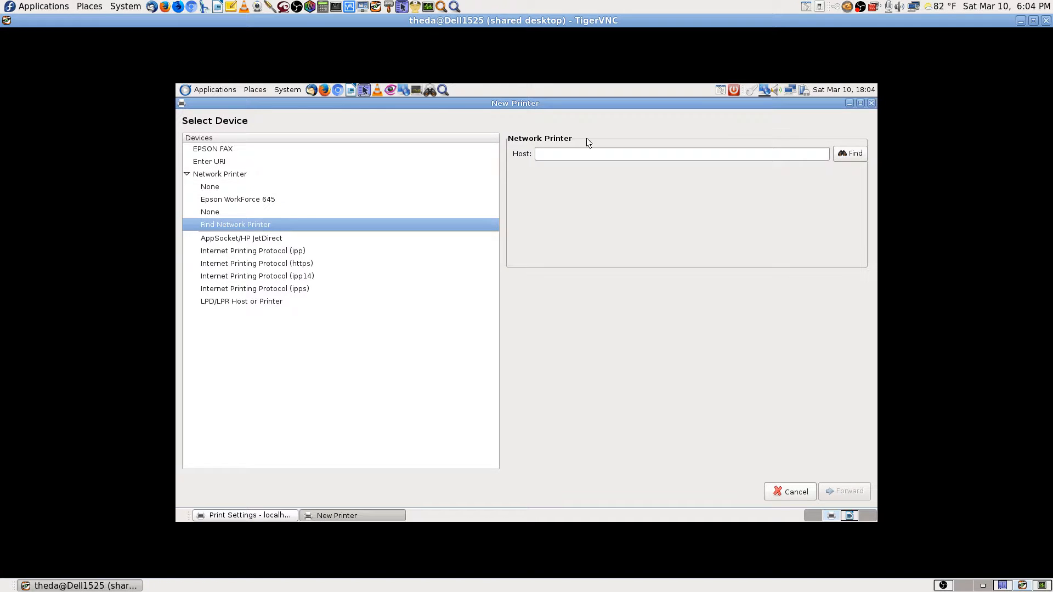
pyautogui.click(555, 156)
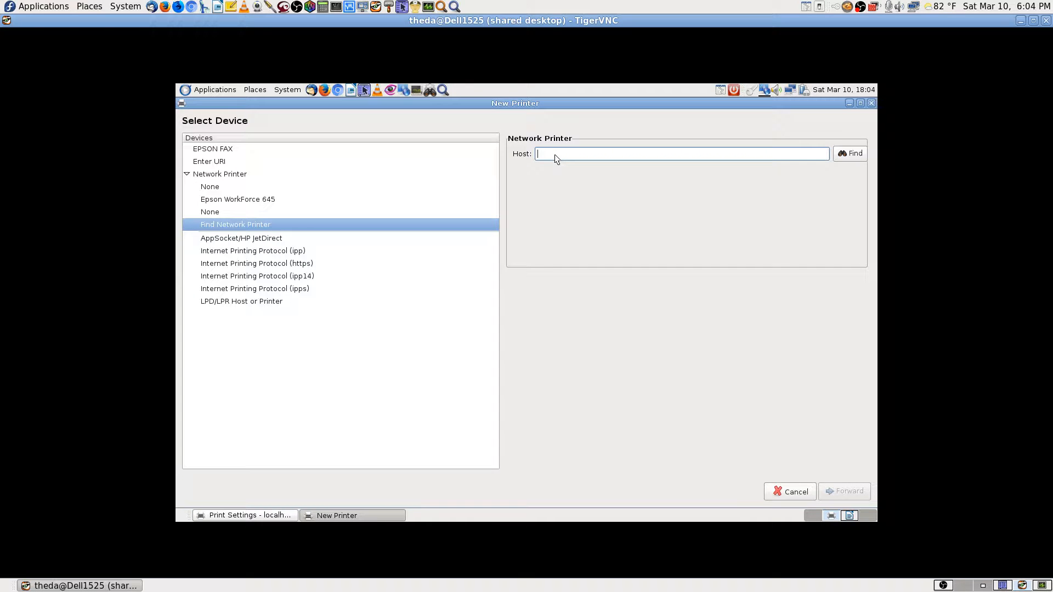
# Attempt pasting into the empty Host field, then switch to the local Print Settings workspace.
pyautogui.rightClick(555, 153)
pyautogui.press('Escape')
pyautogui.click(984, 586)
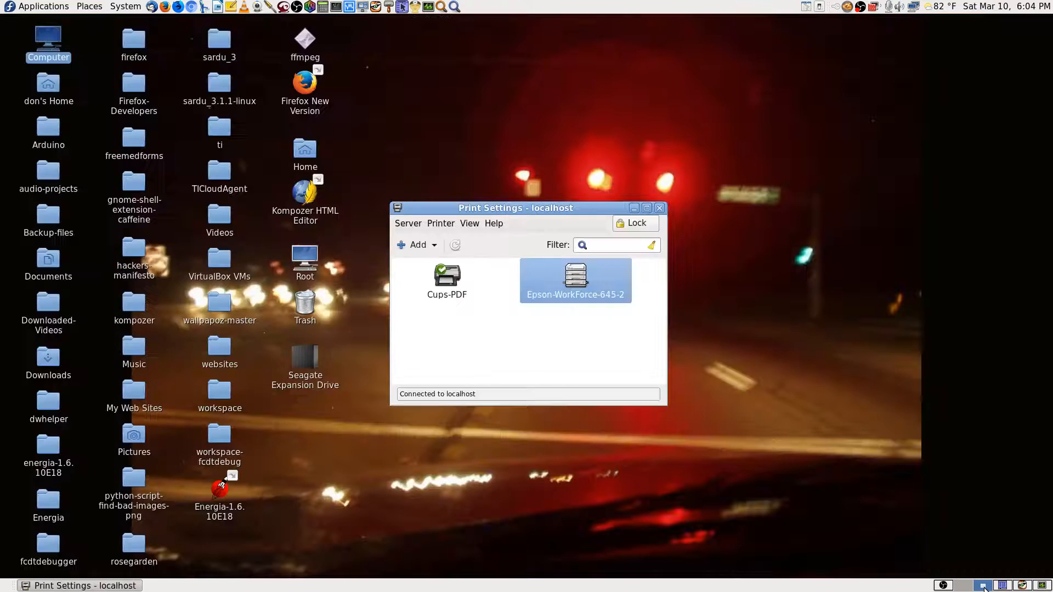
# Copy Epson-WorkForce-645-2's device URI socket://192.168.0.187:9100 and return to the TigerVNC workspace.
pyautogui.doubleClick(591, 289)
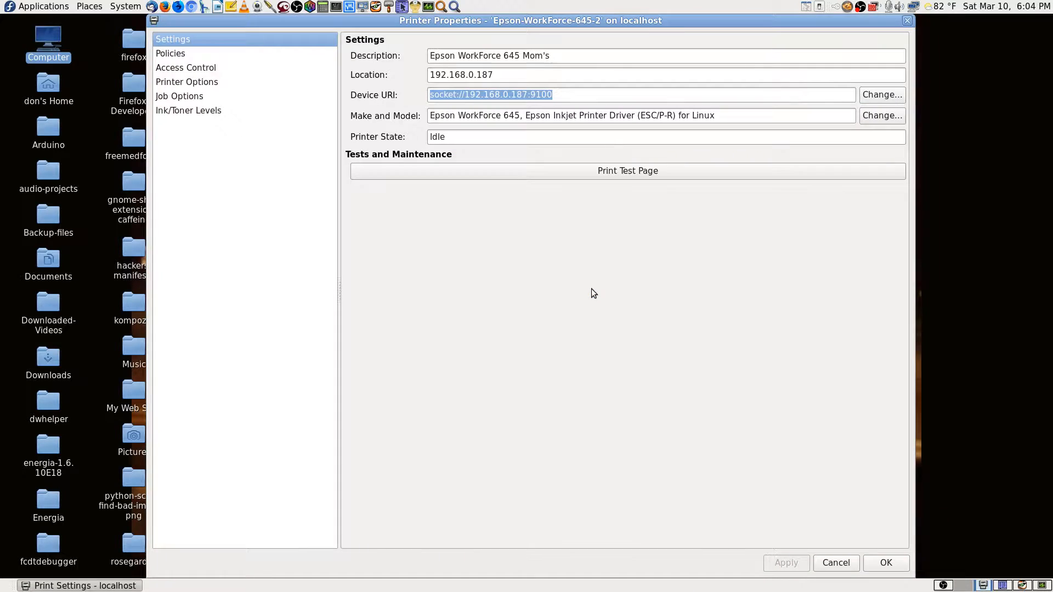
pyautogui.rightClick(522, 94)
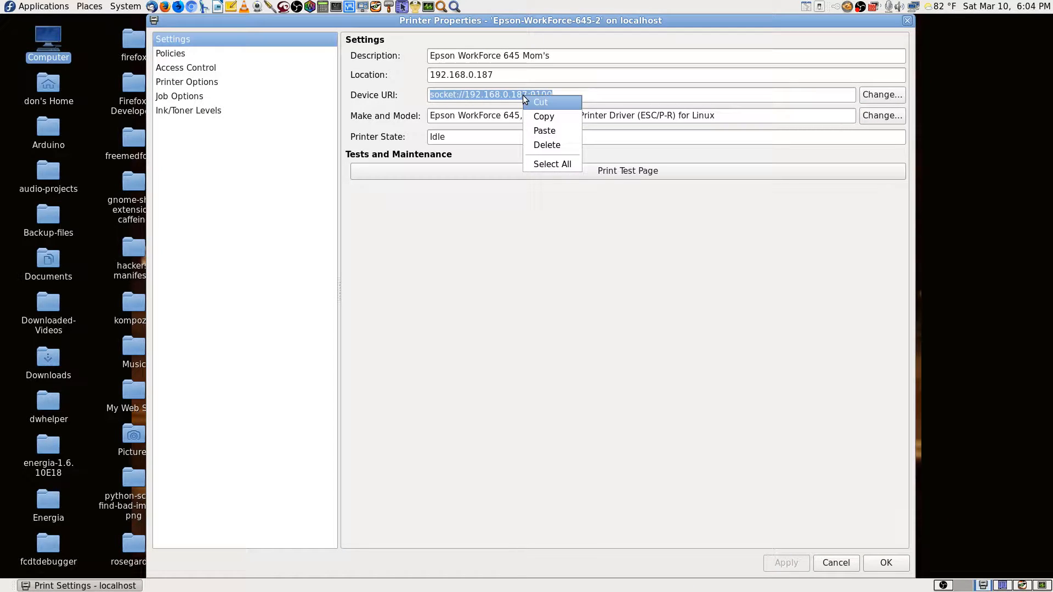
pyautogui.click(540, 115)
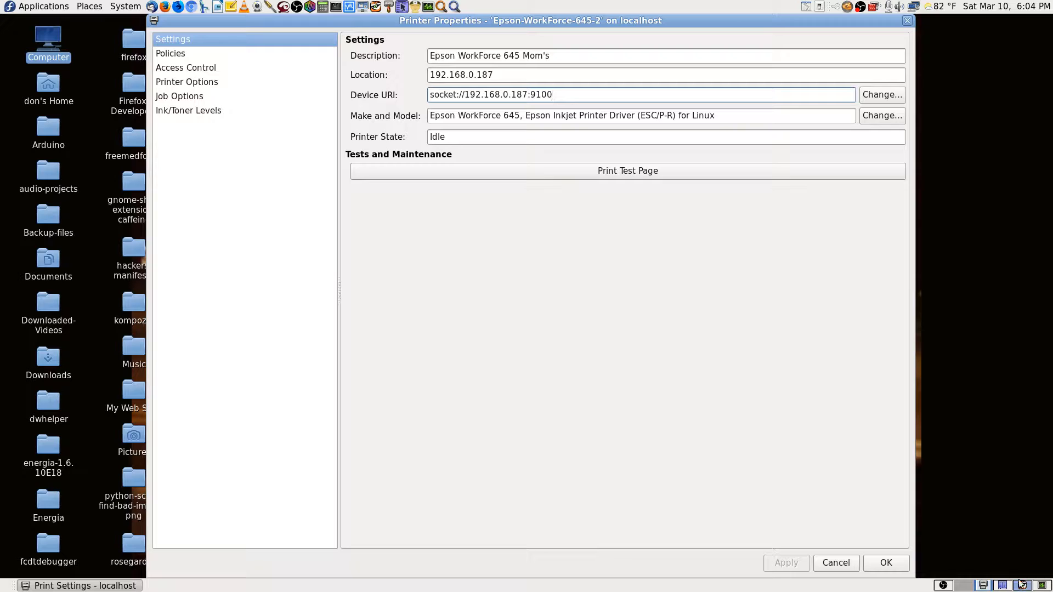
pyautogui.click(1023, 586)
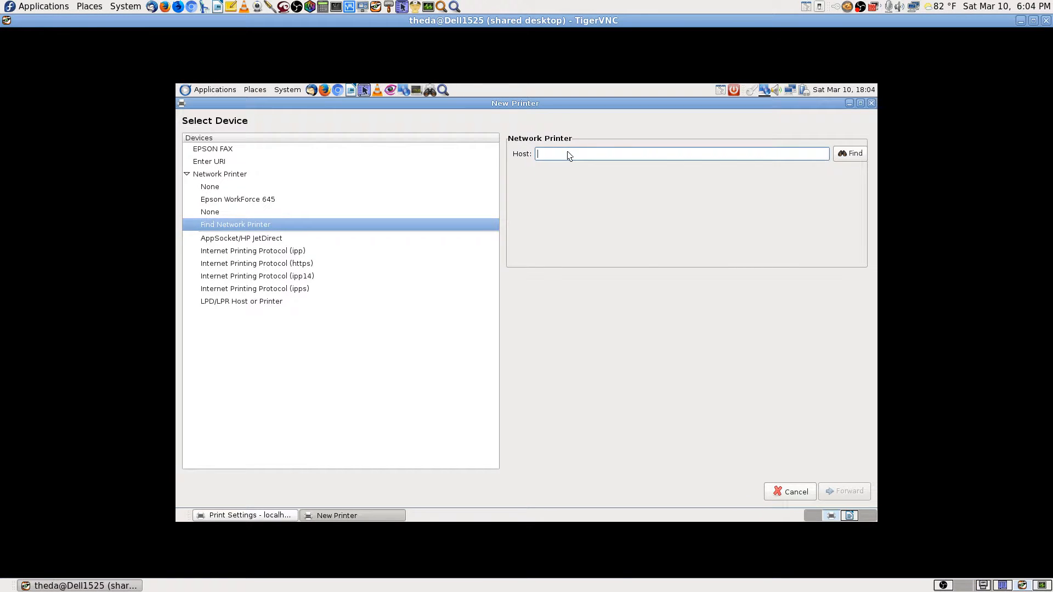
# Enter the copied device URI and choose Epson as the printer make.
pyautogui.hotkey('ctrl', 'v')
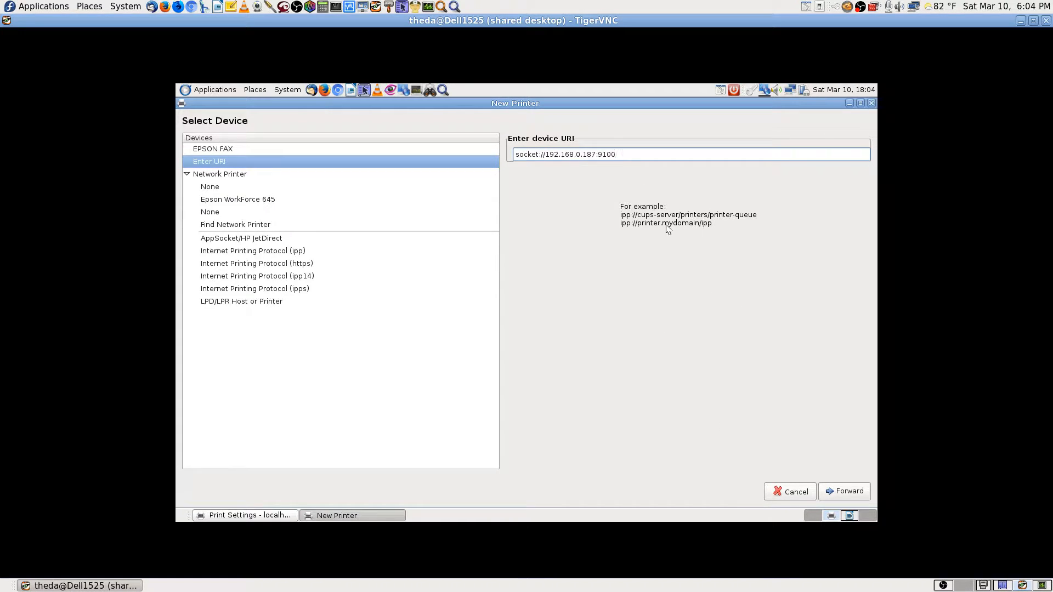
pyautogui.click(849, 493)
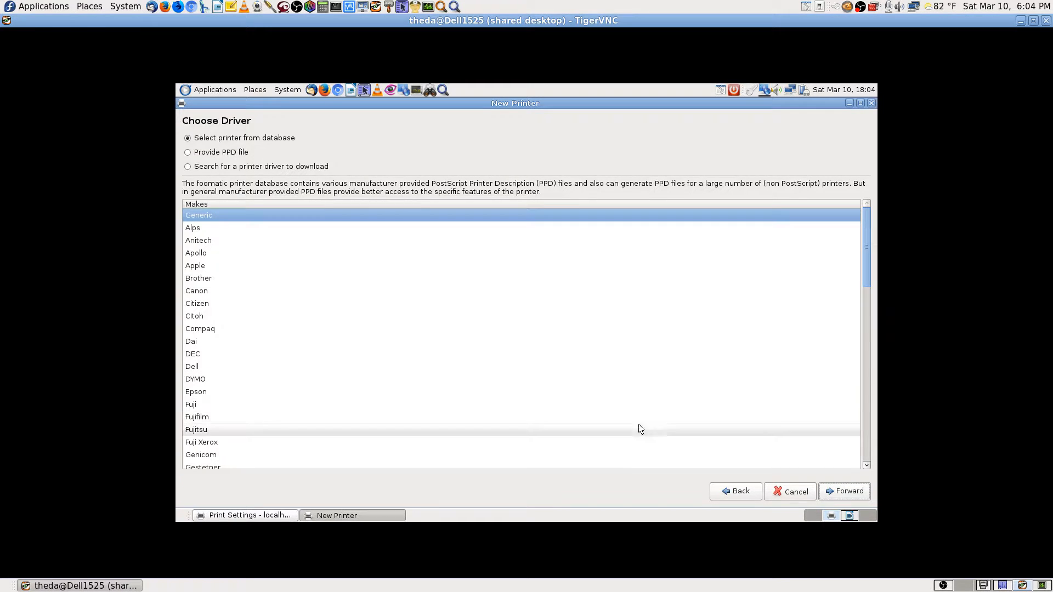
pyautogui.click(200, 393)
pyautogui.click(839, 493)
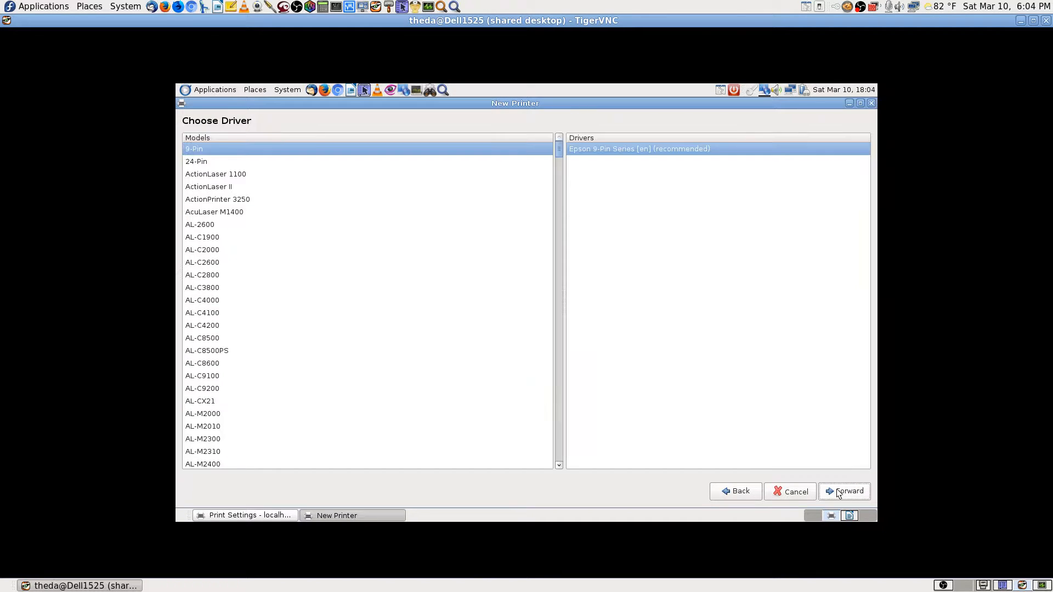
# Select the WorkForce 645 model with its recommended Epson driver and continue.
pyautogui.scroll(-3, 378, 313)
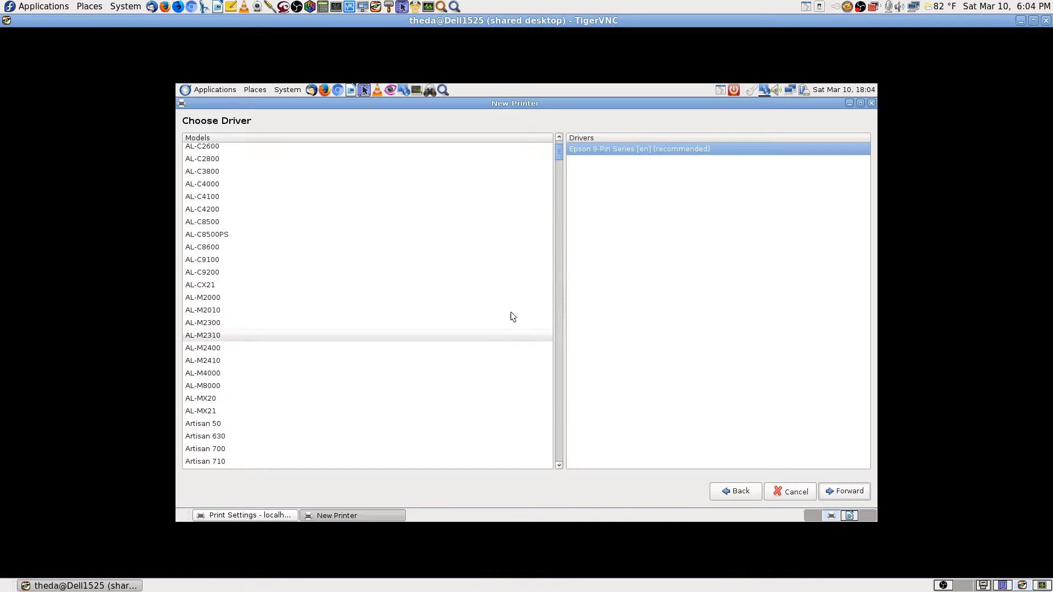
pyautogui.click(318, 348)
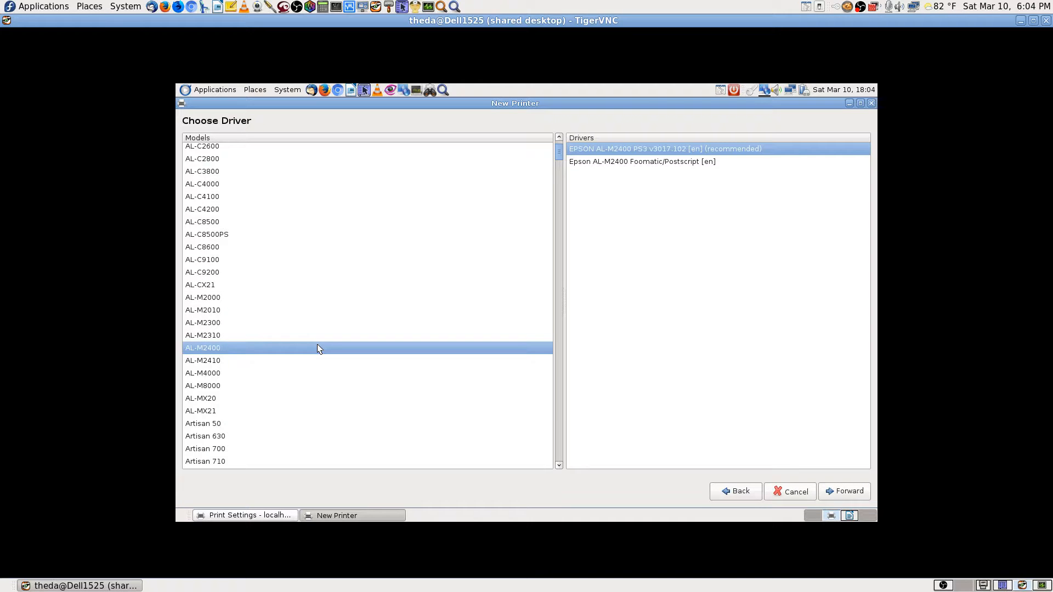
pyautogui.write('w')
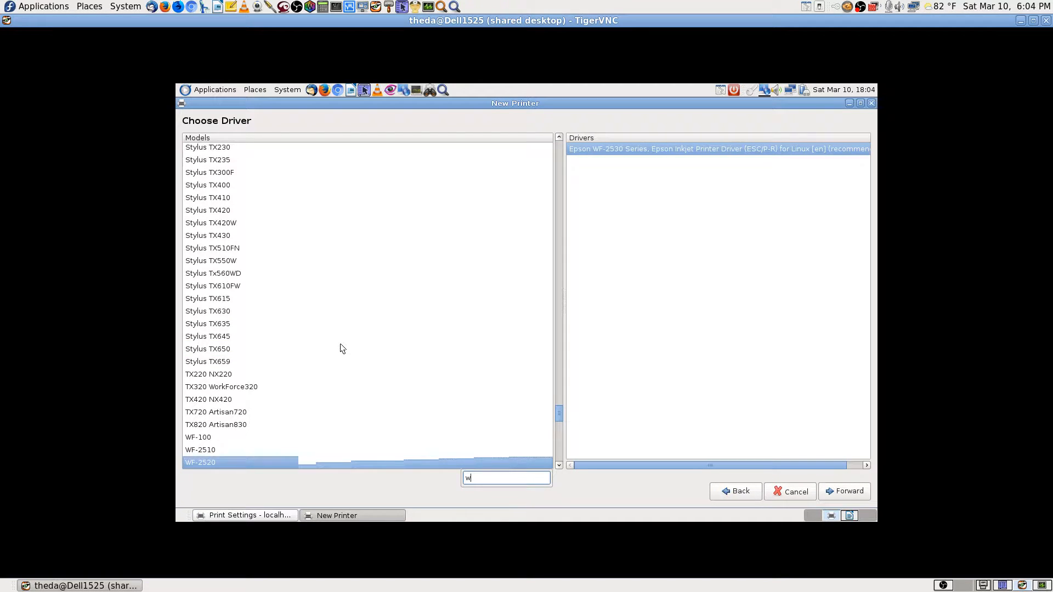
pyautogui.write('ork')
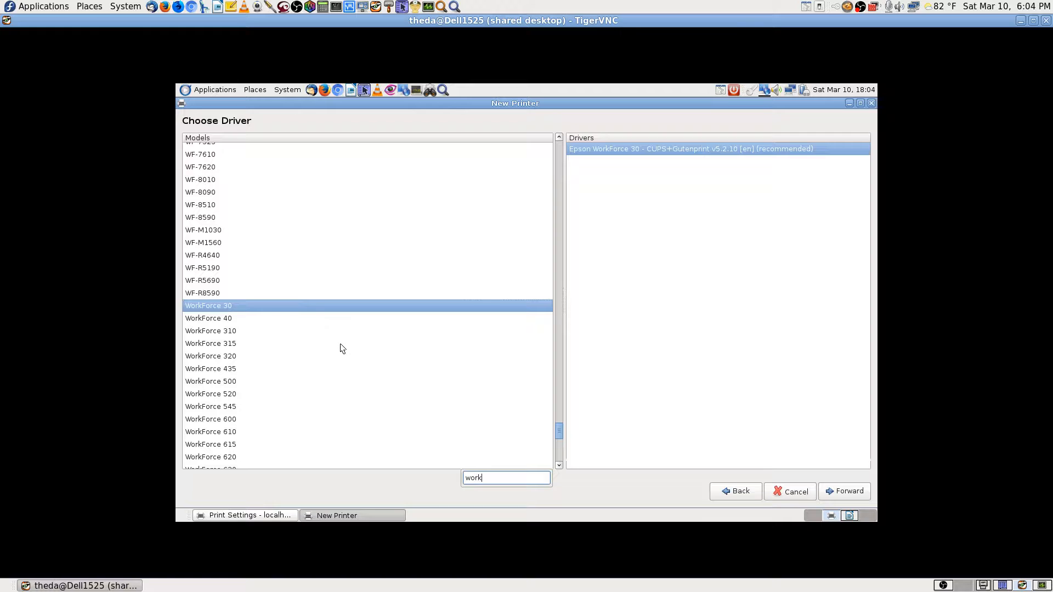
pyautogui.write('force 645')
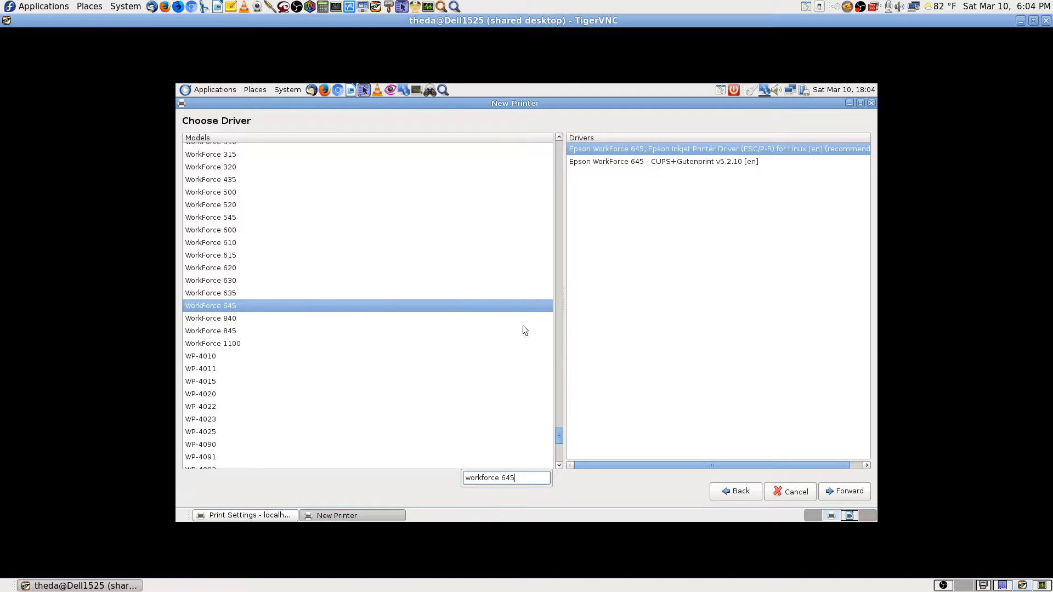
pyautogui.click(503, 306)
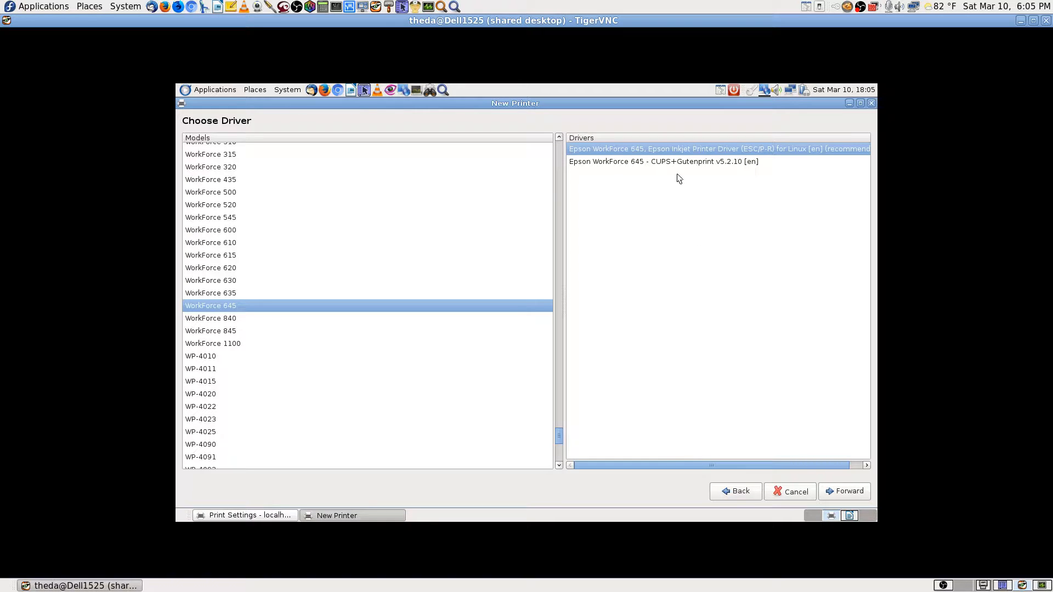
pyautogui.moveTo(781, 465); pyautogui.dragTo(851, 472)
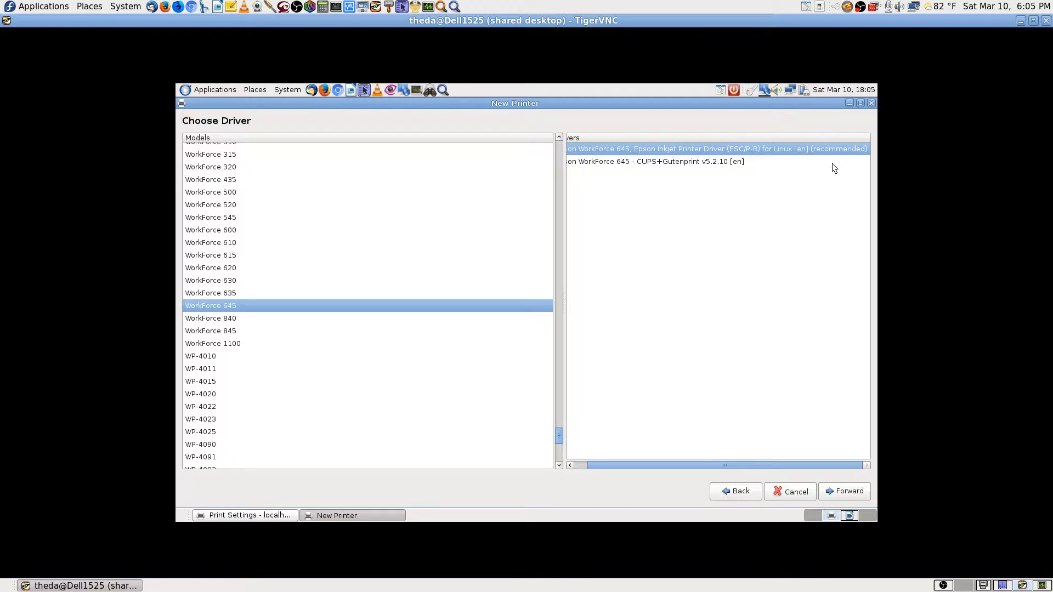
pyautogui.click(849, 493)
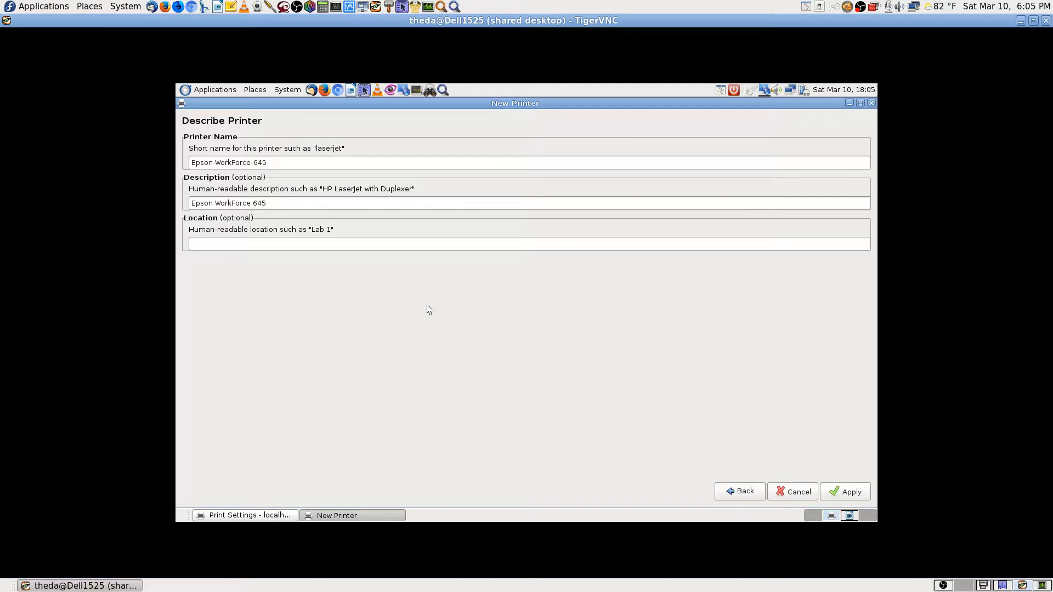
# Set the printer location to Mom's Room socket://192.168.0.187:9100 and apply it.
pyautogui.click(214, 244)
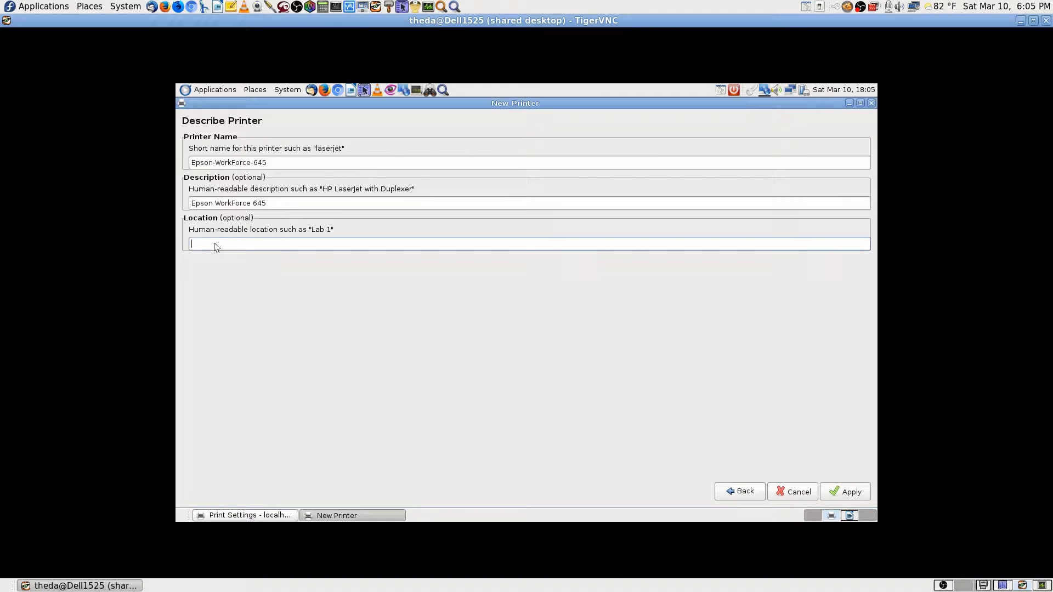
pyautogui.hotkey('ctrl', 'v')
pyautogui.press('BackSpace')
pyautogui.press('BackSpace')
pyautogui.press('BackSpace')
pyautogui.press('BackSpace')
pyautogui.press('BackSpace')
pyautogui.press('BackSpace')
pyautogui.press('BackSpace')
pyautogui.press('BackSpace')
pyautogui.press('BackSpace')
pyautogui.write('Mom')
pyautogui.press('BackSpace')
pyautogui.press('BackSpace')
pyautogui.press('BackSpace')
pyautogui.press('BackSpace')
pyautogui.press('BackSpace')
pyautogui.press('BackSpace')
pyautogui.press('BackSpace')
pyautogui.press('BackSpace')
pyautogui.press('BackSpace')
pyautogui.press('BackSpace')
pyautogui.press('BackSpace')
pyautogui.press('BackSpace')
pyautogui.press('BackSpace')
pyautogui.press('BackSpace')
pyautogui.press('BackSpace')
pyautogui.press('BackSpace')
pyautogui.press('BackSpace')
pyautogui.press('BackSpace')
pyautogui.press('BackSpace')
pyautogui.press('BackSpace')
pyautogui.press('BackSpace')
pyautogui.press('BackSpace')
pyautogui.write("Mom's Room")
pyautogui.hotkey('ctrl', 'v')
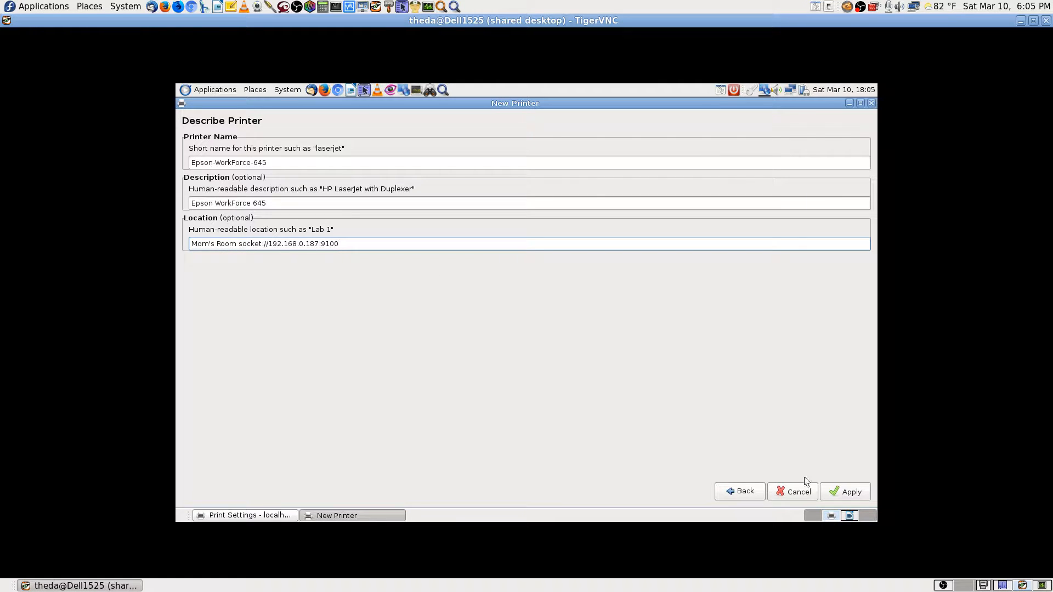
pyautogui.click(845, 492)
# Authenticate with the root password, skip the test page, and switch to the Writer workspace.
pyautogui.click(546, 328)
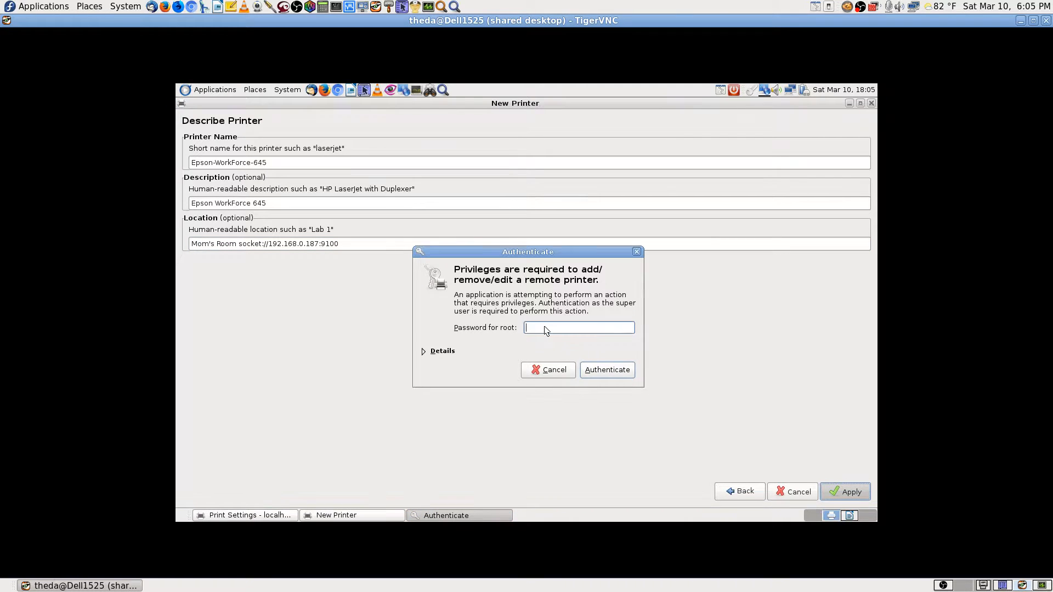
pyautogui.write('**************')
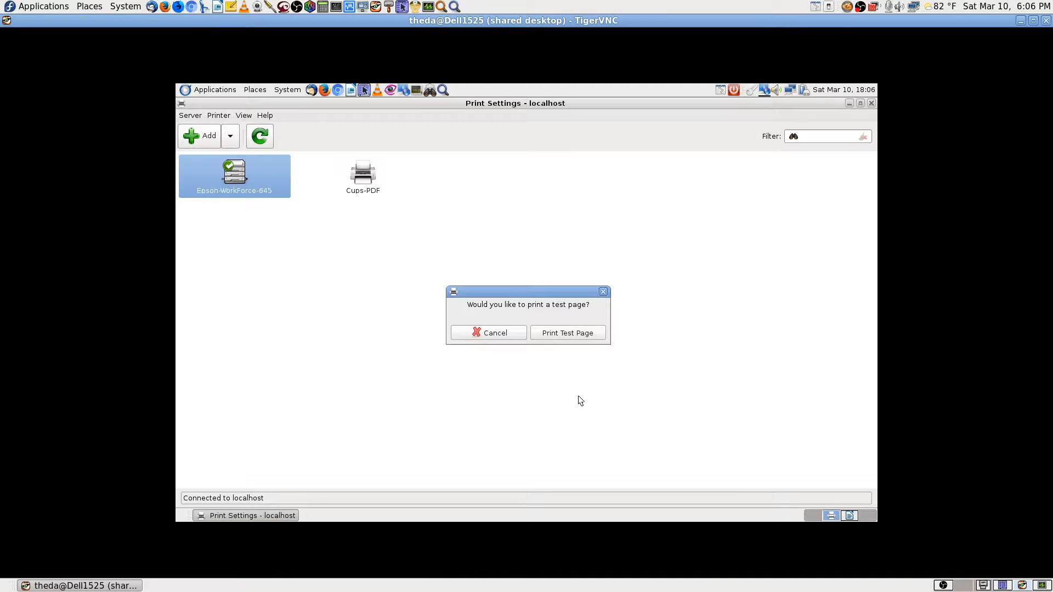
pyautogui.click(511, 334)
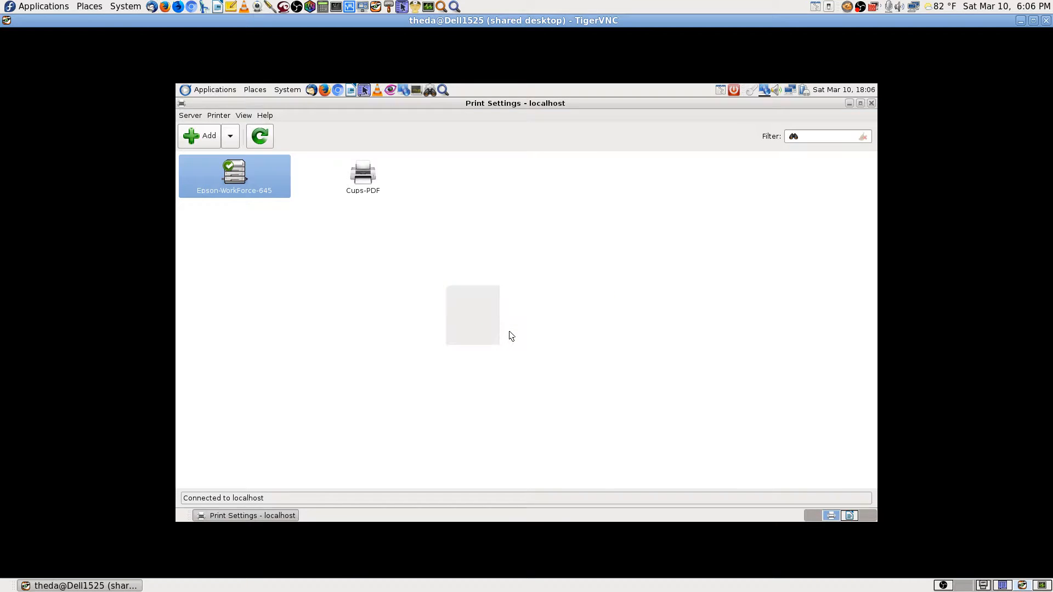
pyautogui.click(852, 515)
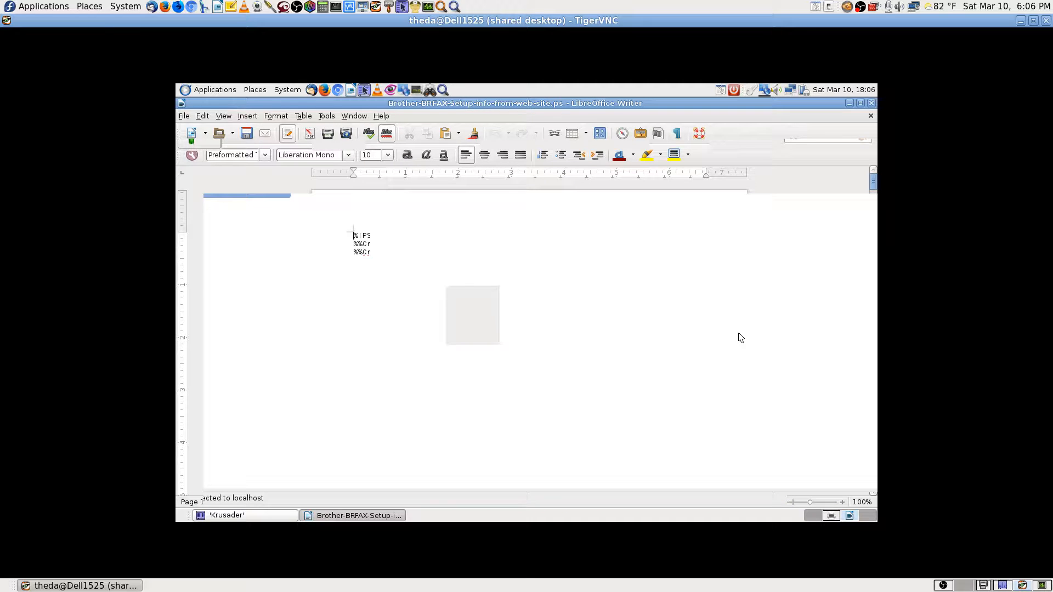
# Move the Writer window showing Brother-BRFAX-Setup-info-from-web-site.ps to the workspace on the right.
pyautogui.scroll(-15, 740, 337)
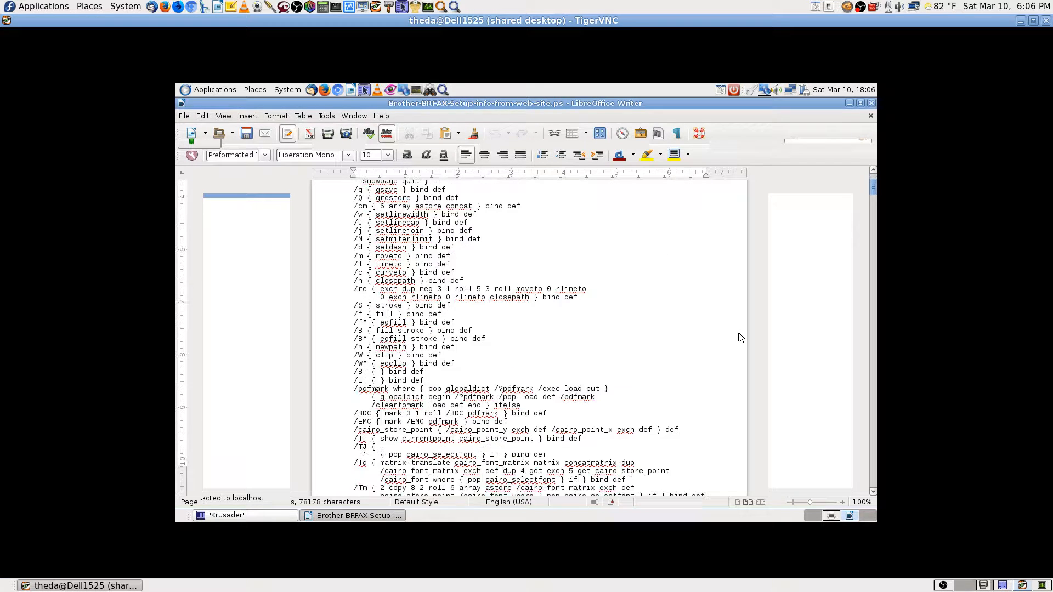
pyautogui.scroll(15, 739, 335)
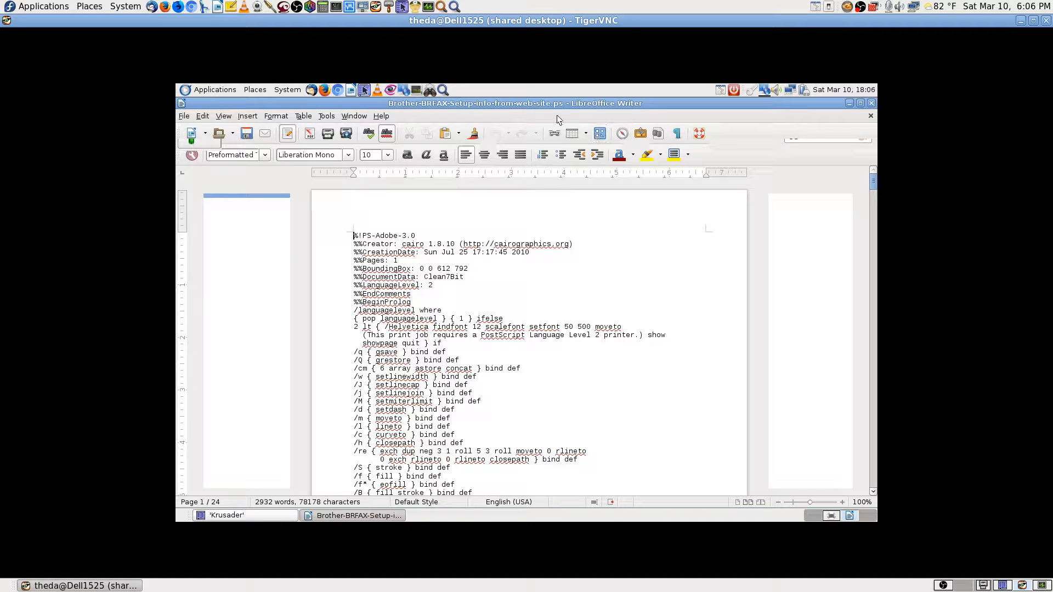
pyautogui.click(182, 105)
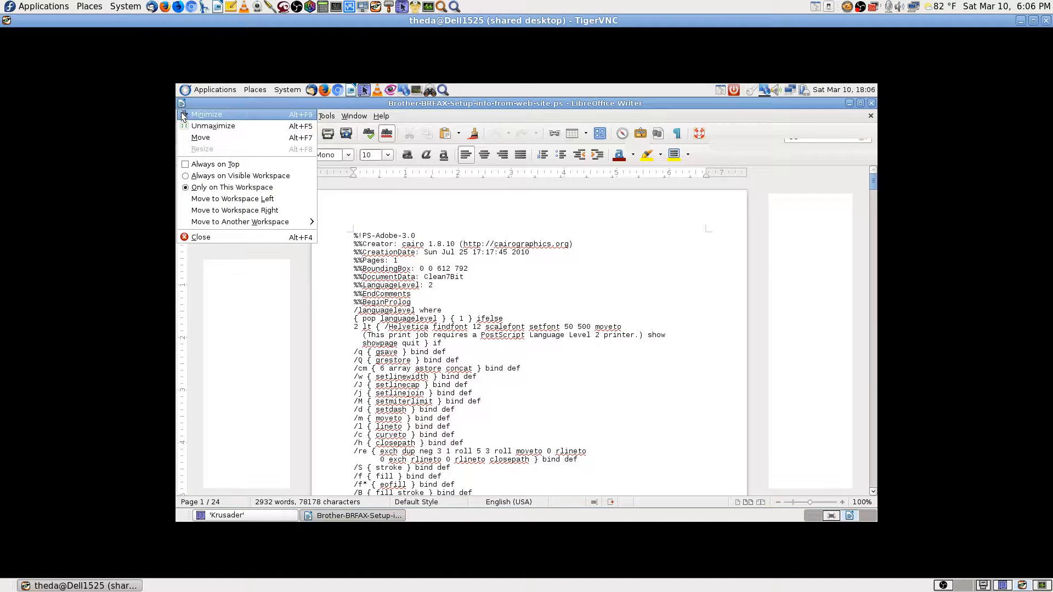
pyautogui.click(255, 212)
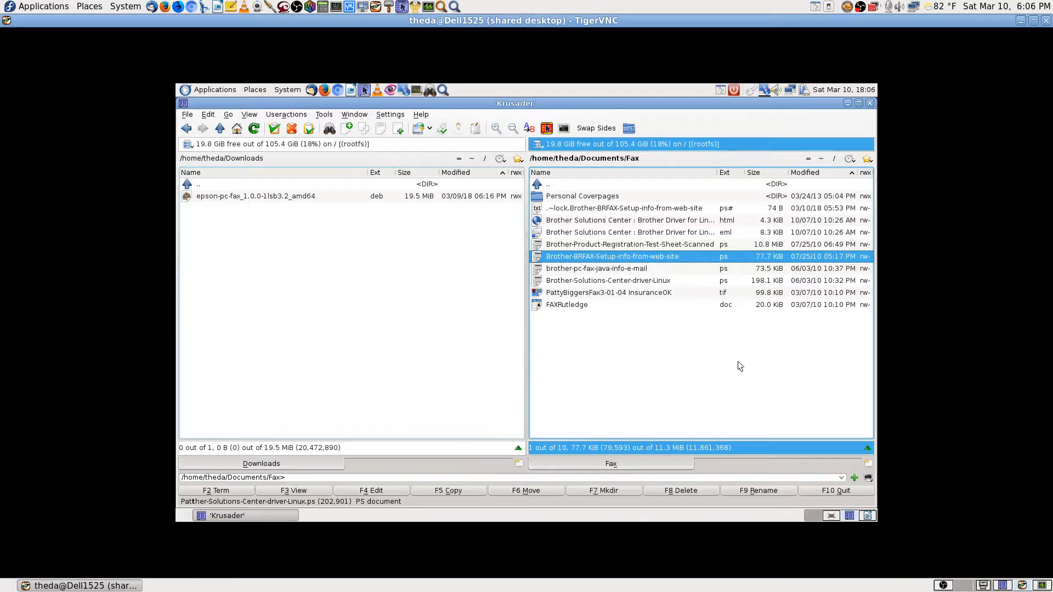
# Navigate from Fax up to Documents and into the Fedora 26 info folder.
pyautogui.click(610, 186)
pyautogui.doubleClick(611, 186)
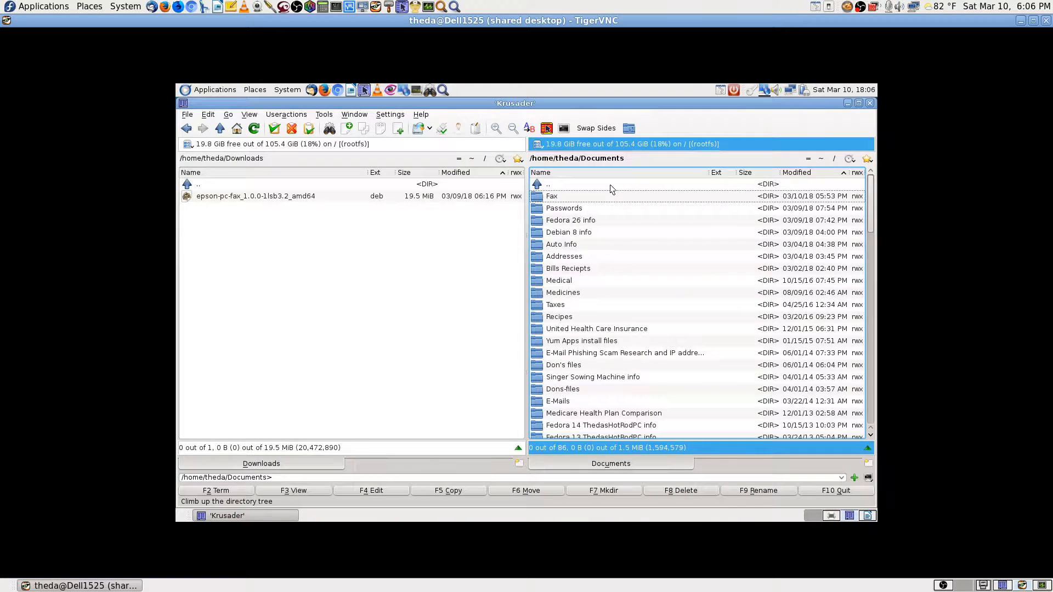
pyautogui.press('Down')
pyautogui.press('Down')
pyautogui.press('Down')
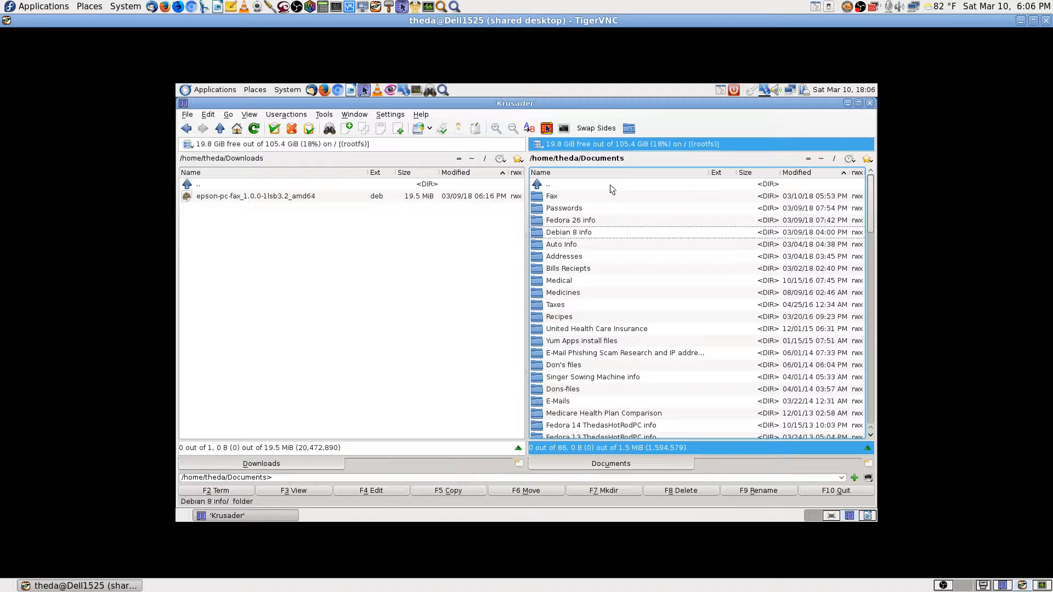
pyautogui.press('Return')
pyautogui.doubleClick(613, 189)
pyautogui.press('Up')
pyautogui.press('Return')
# View the dnf update document in Writer, then close it.
pyautogui.press('Down')
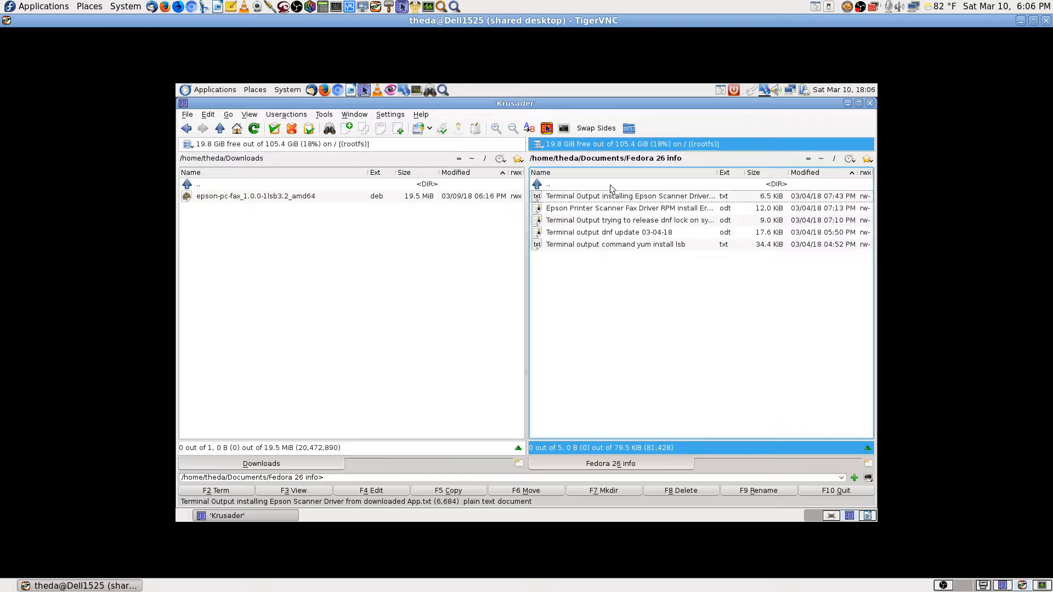
pyautogui.press('Down')
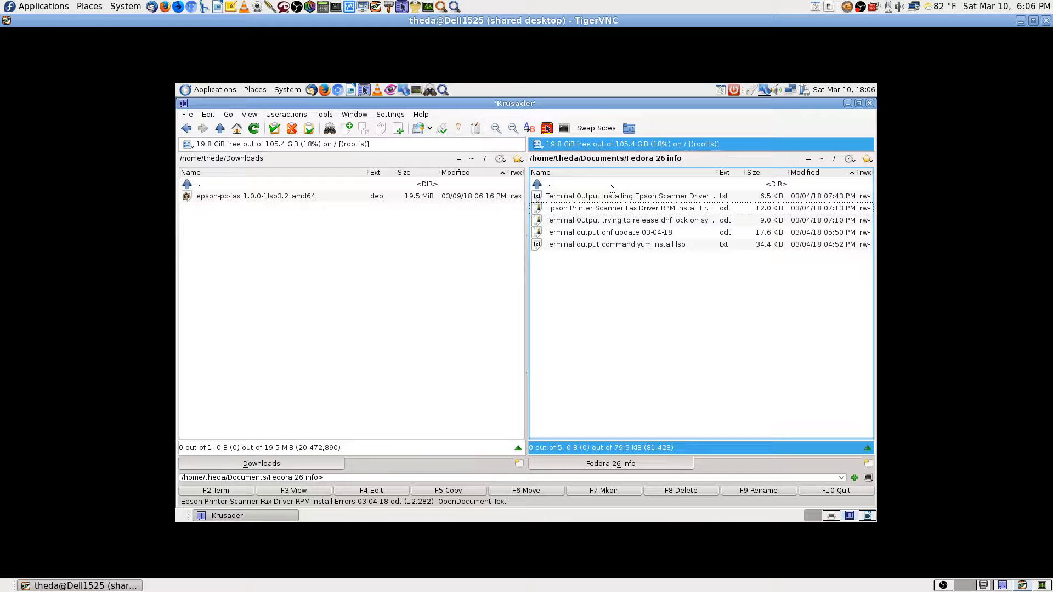
pyautogui.press('Down')
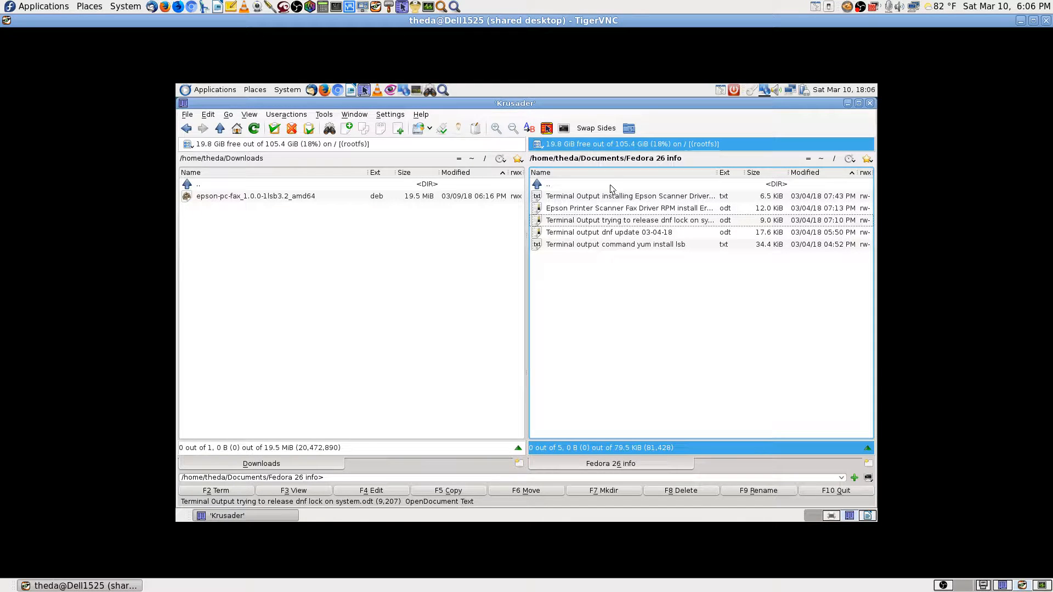
pyautogui.press('Down')
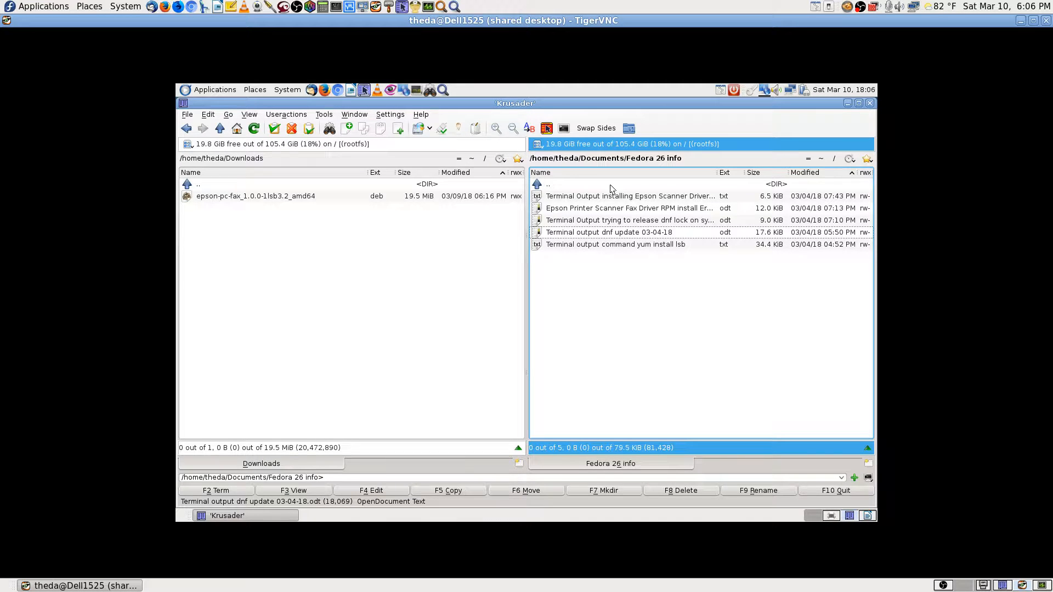
pyautogui.press('Return')
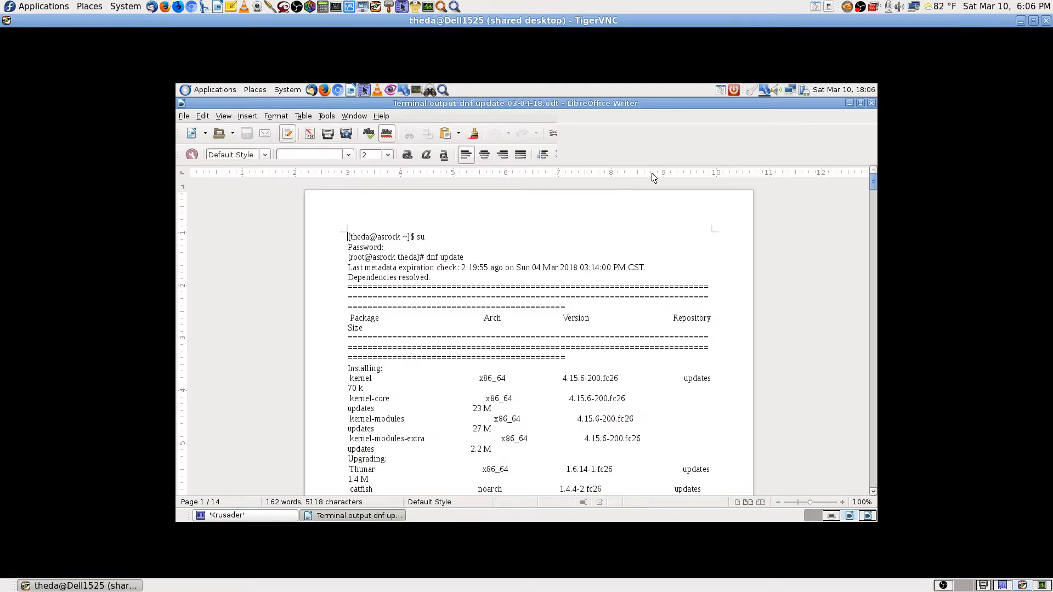
pyautogui.scroll(-15, 834, 346)
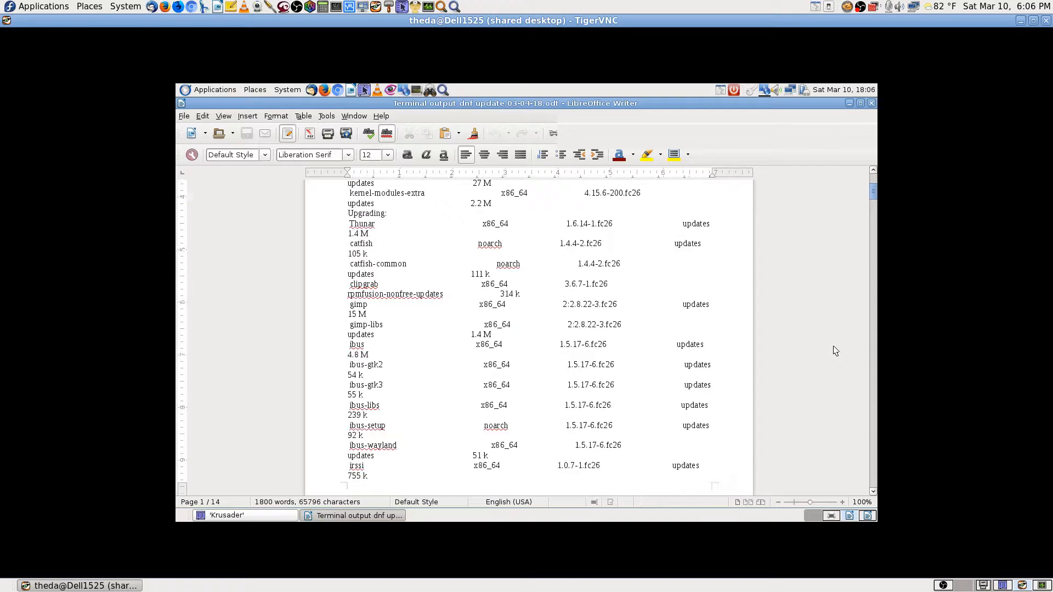
pyautogui.scroll(-9, 838, 332)
pyautogui.click(871, 103)
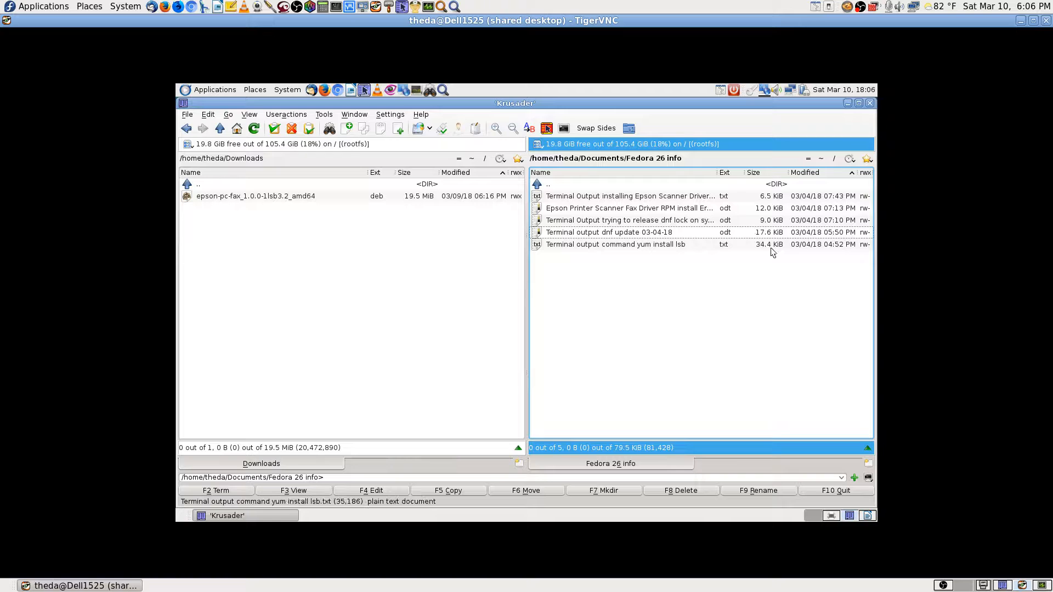
# View the Epson install errors document, then close it.
pyautogui.click(646, 246)
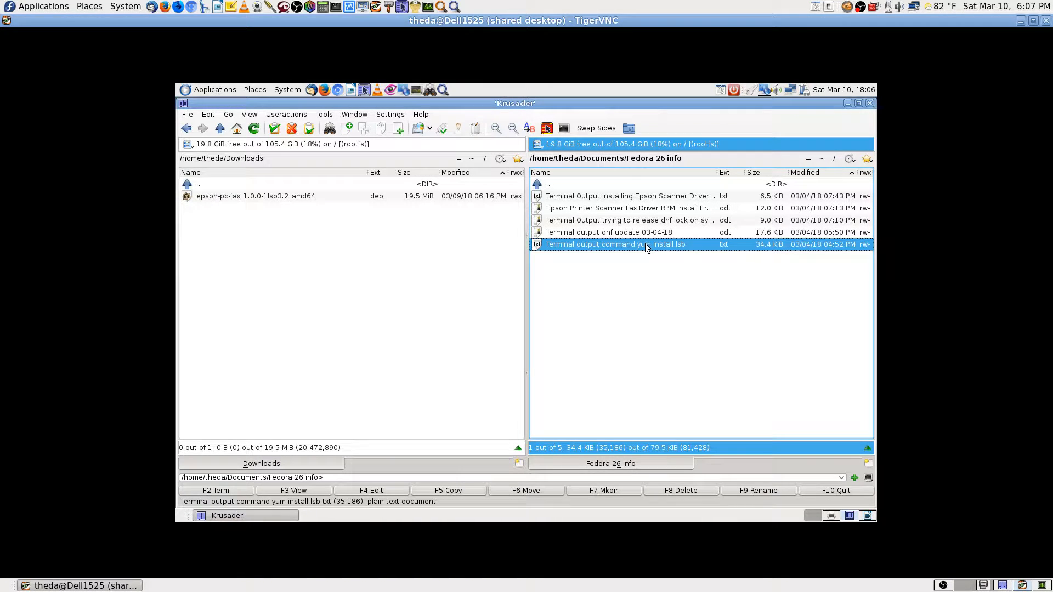
pyautogui.press('Up')
pyautogui.press('Up')
pyautogui.press('Up')
pyautogui.press('Up')
pyautogui.press('Down')
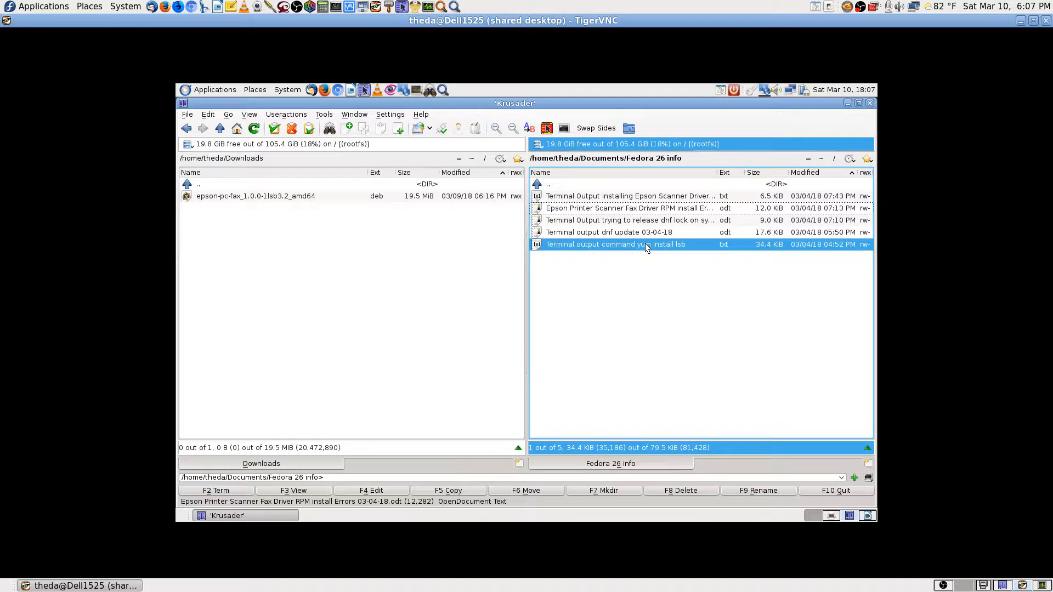
pyautogui.press('Return')
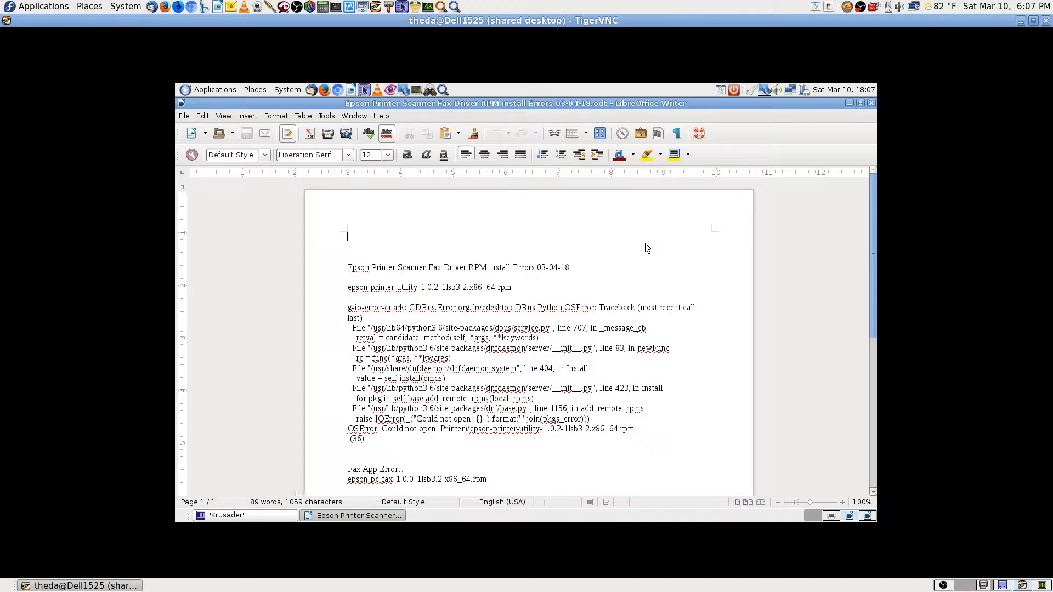
pyautogui.scroll(-3, 731, 366)
pyautogui.scroll(4, 731, 366)
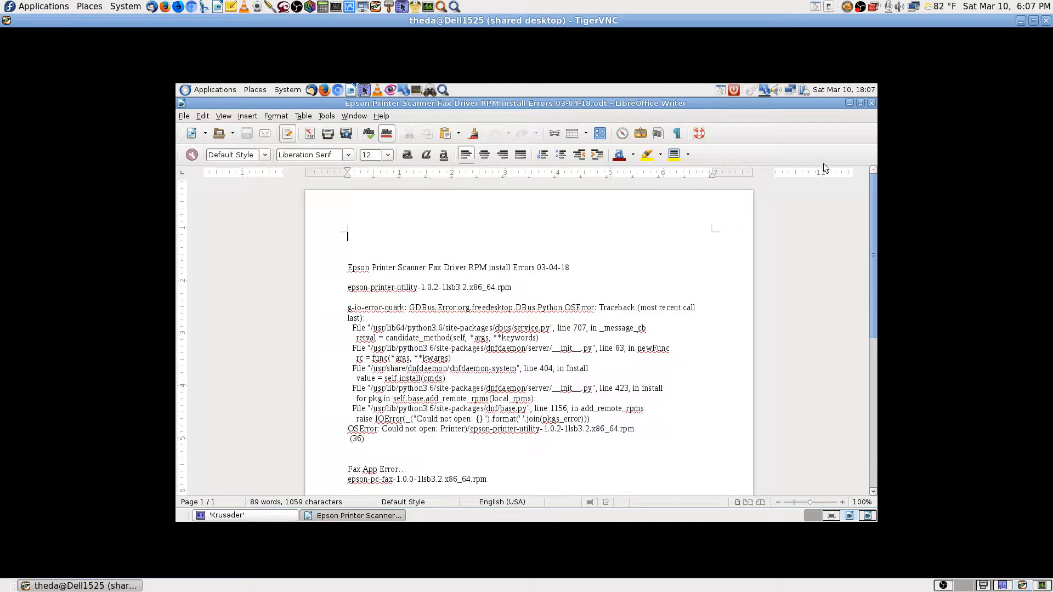
pyautogui.click(872, 103)
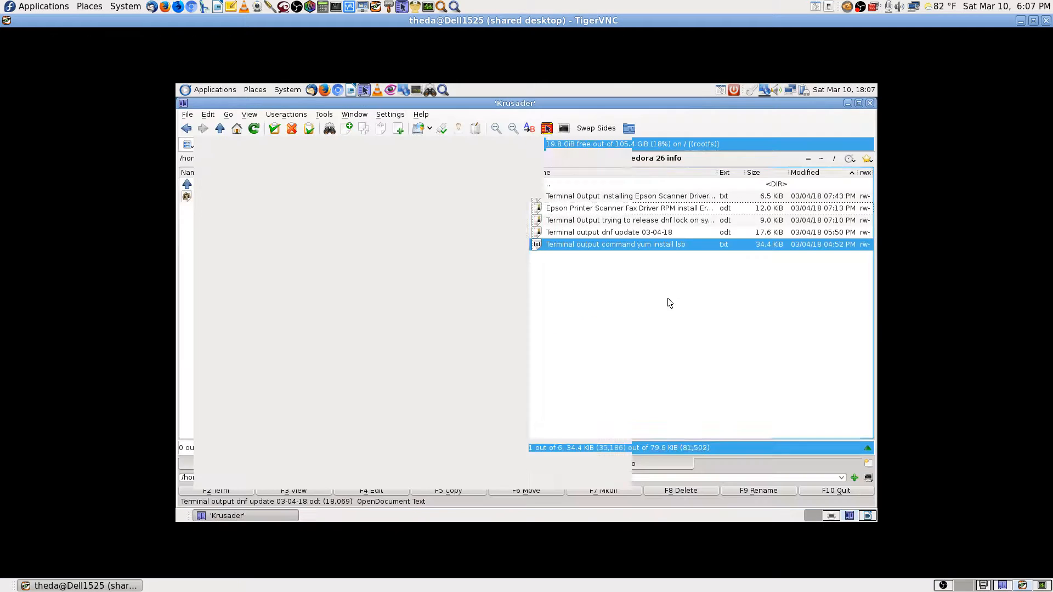
# Browse to Pictures/Max's latest Pics and open IMG_1755.jpeg in Gwenview.
pyautogui.doubleClick(564, 186)
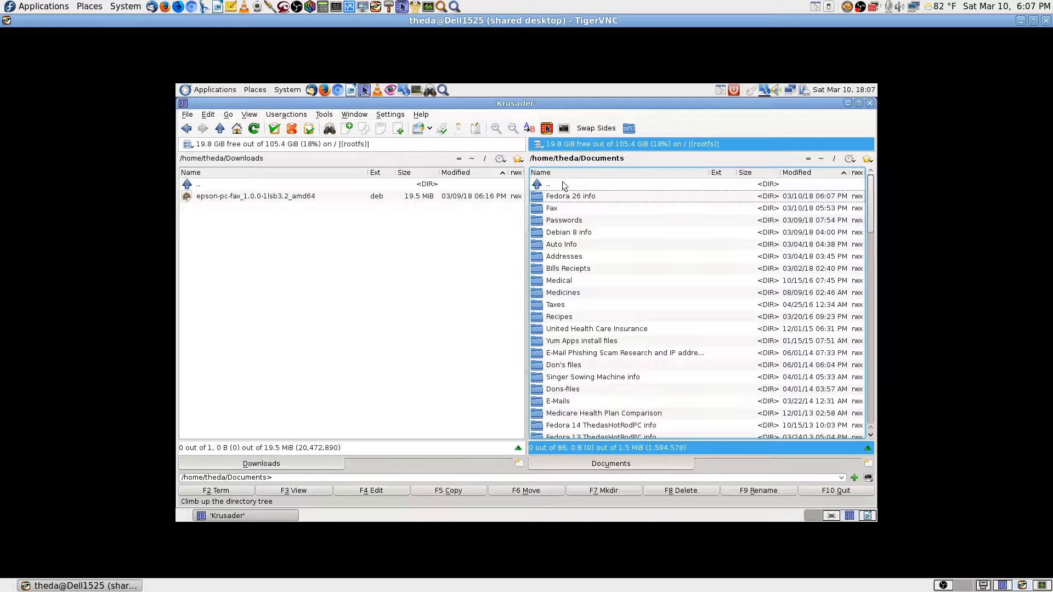
pyautogui.doubleClick(564, 185)
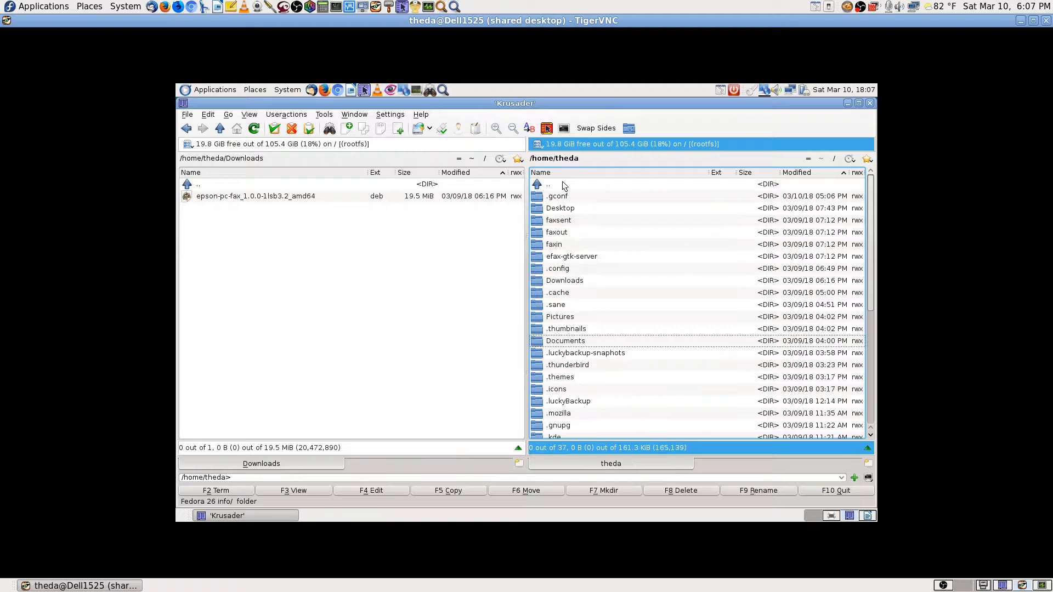
pyautogui.write('pic')
pyautogui.press('Return')
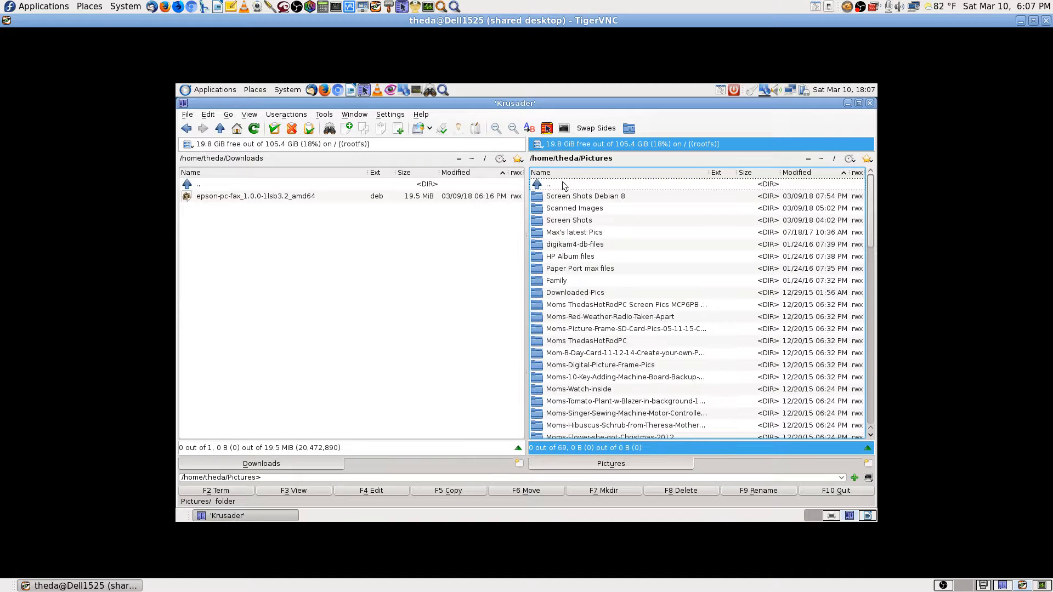
pyautogui.press('Down')
pyautogui.press('Down')
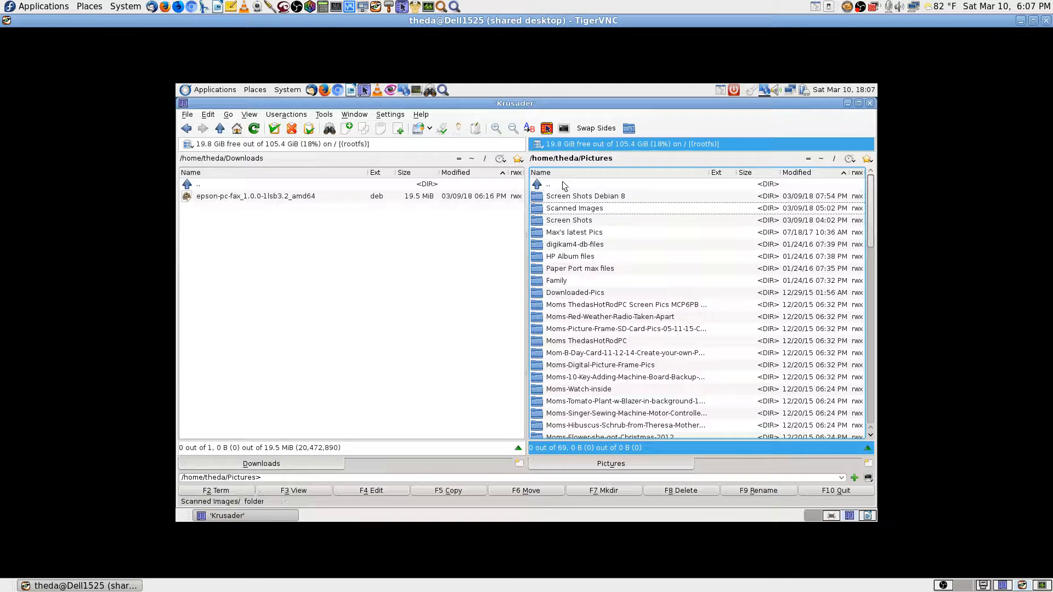
pyautogui.press('Down')
pyautogui.press('Down')
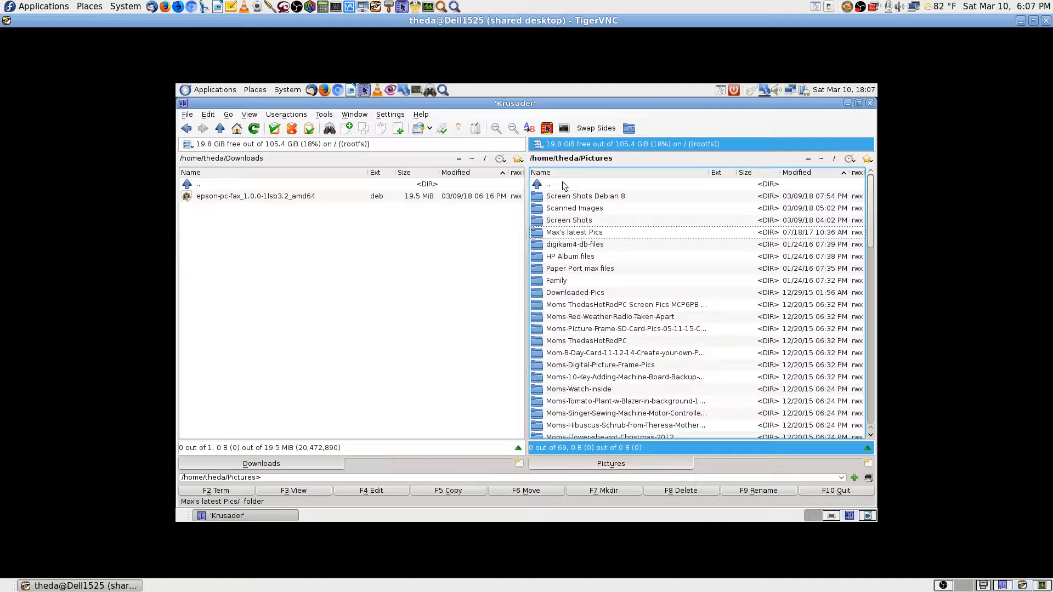
pyautogui.press('Return')
pyautogui.press('Down')
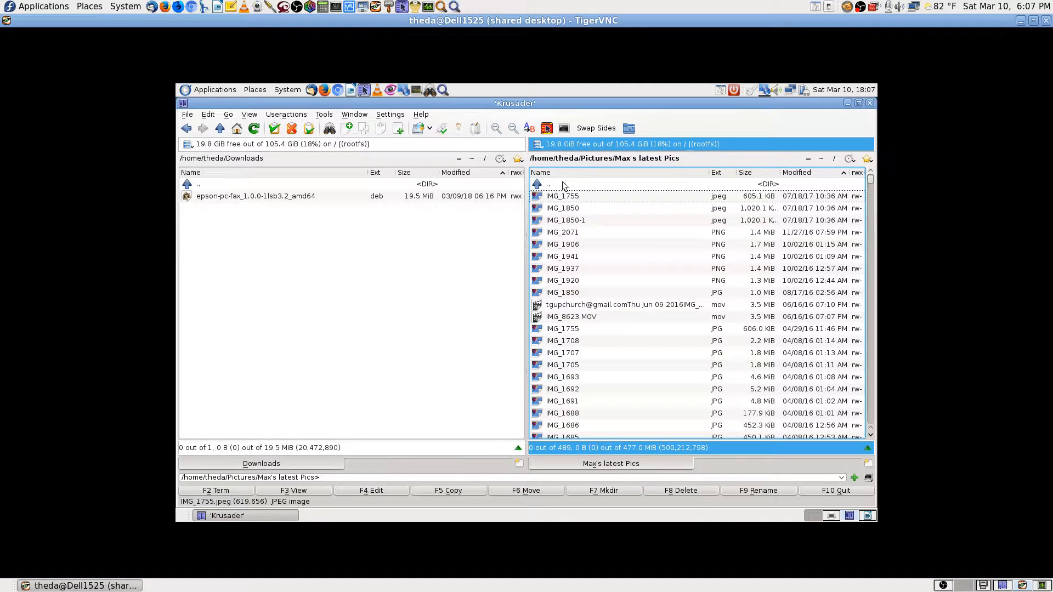
pyautogui.press('Return')
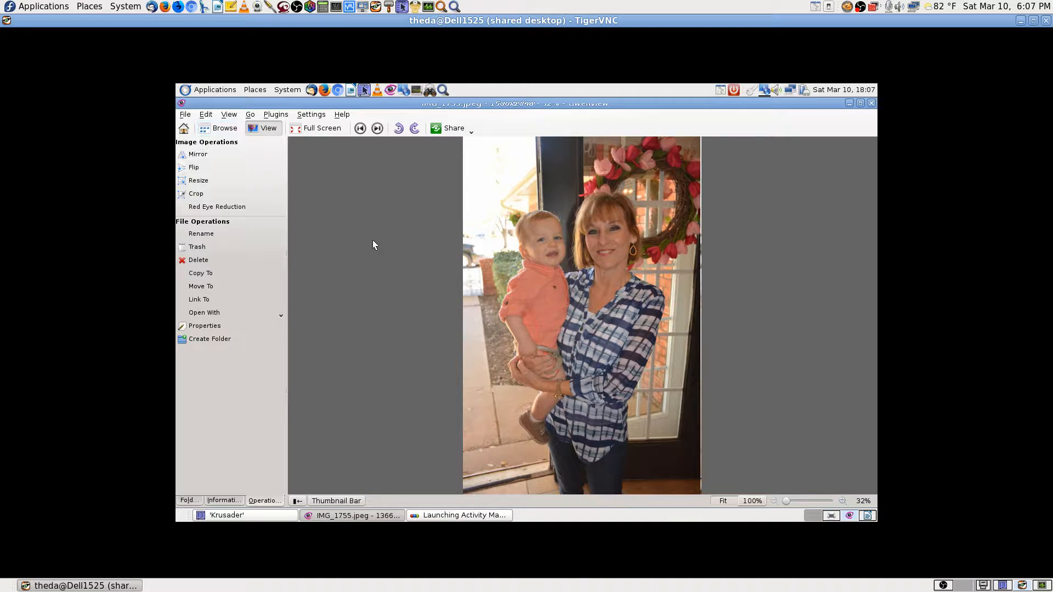
# Open Gwenview's Print dialog, expand its options, and review the Epson-WorkForce-645 properties.
pyautogui.click(184, 116)
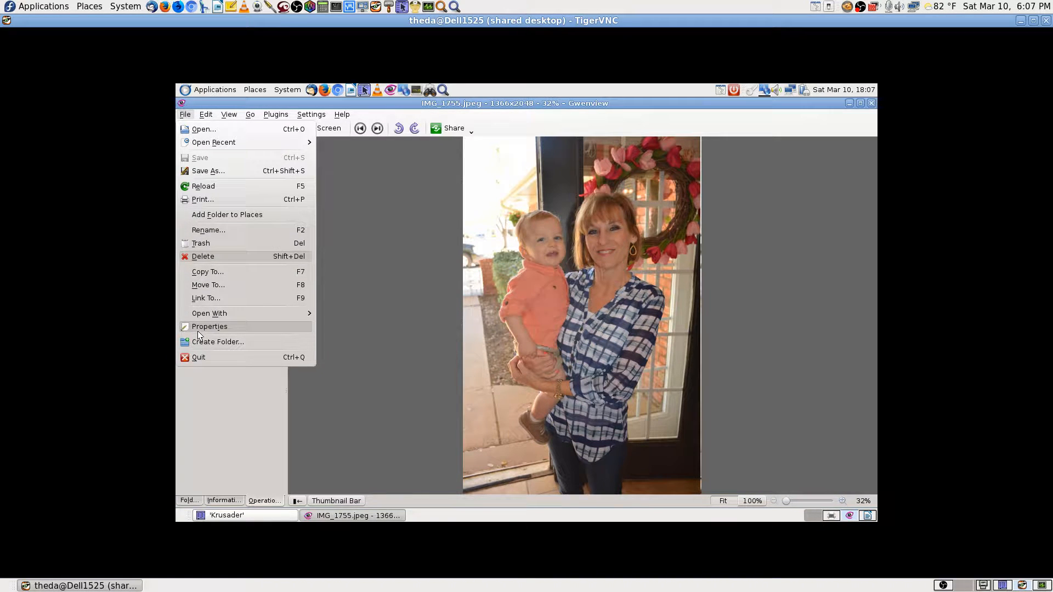
pyautogui.click(199, 198)
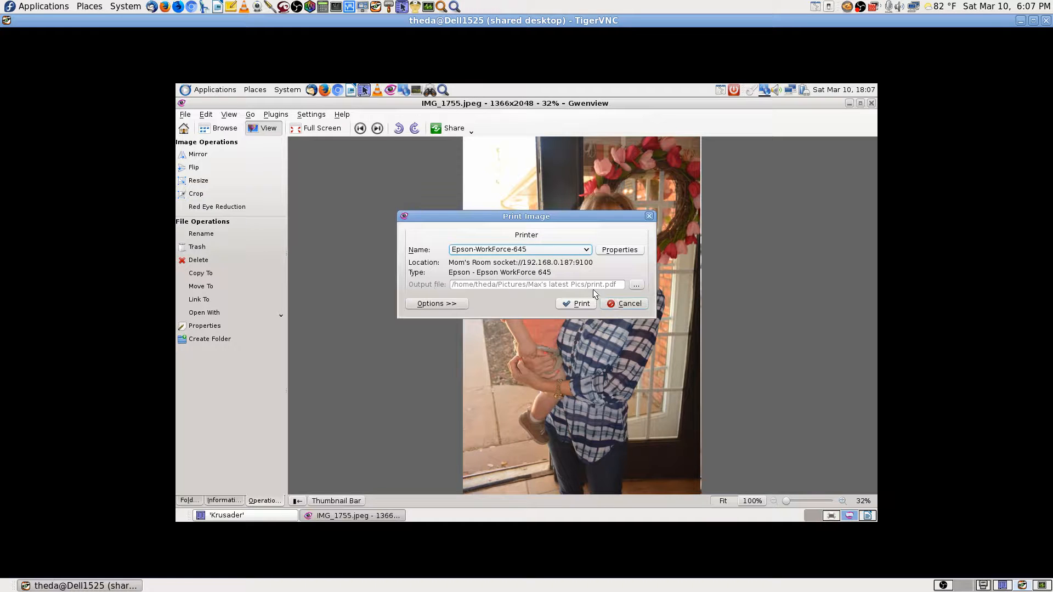
pyautogui.click(436, 303)
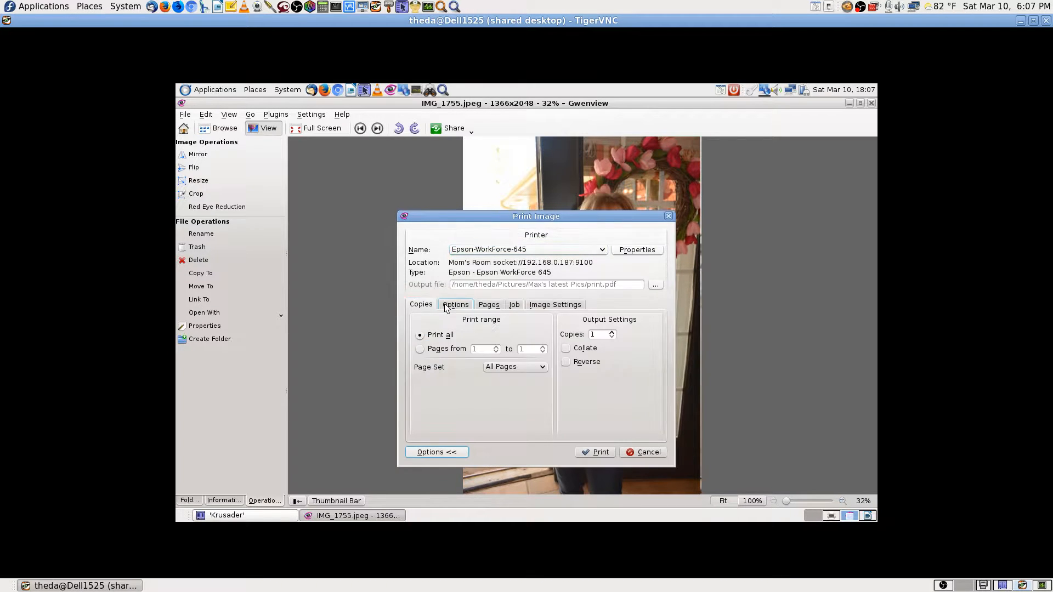
pyautogui.click(436, 452)
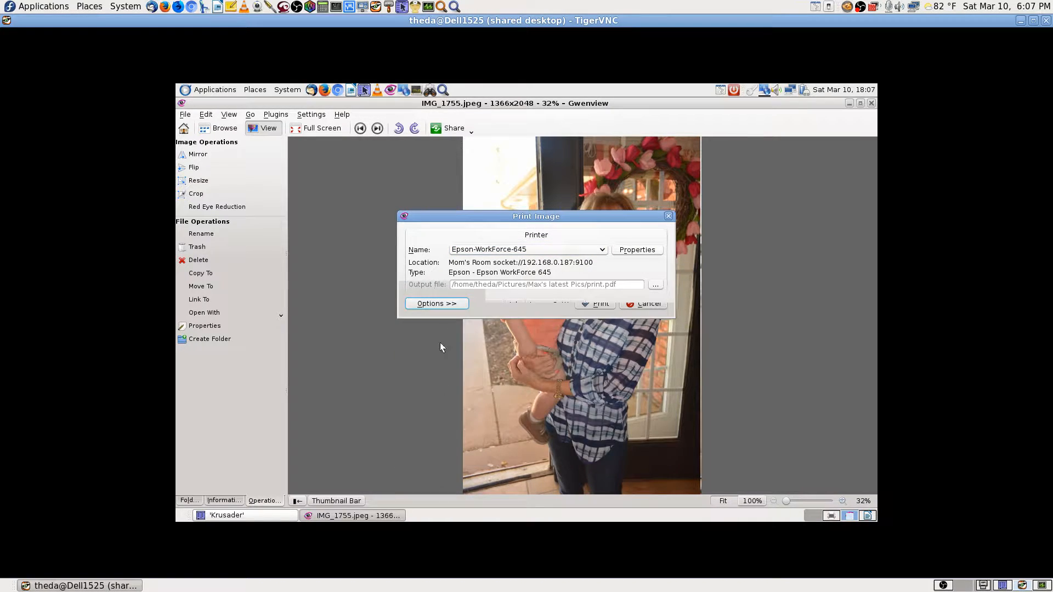
pyautogui.click(439, 303)
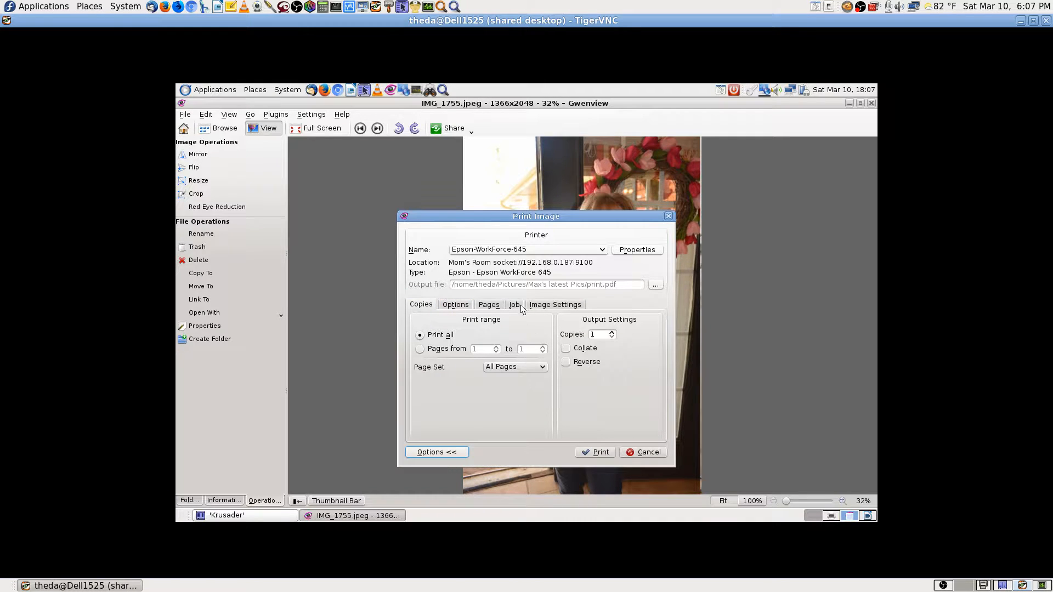
pyautogui.click(636, 250)
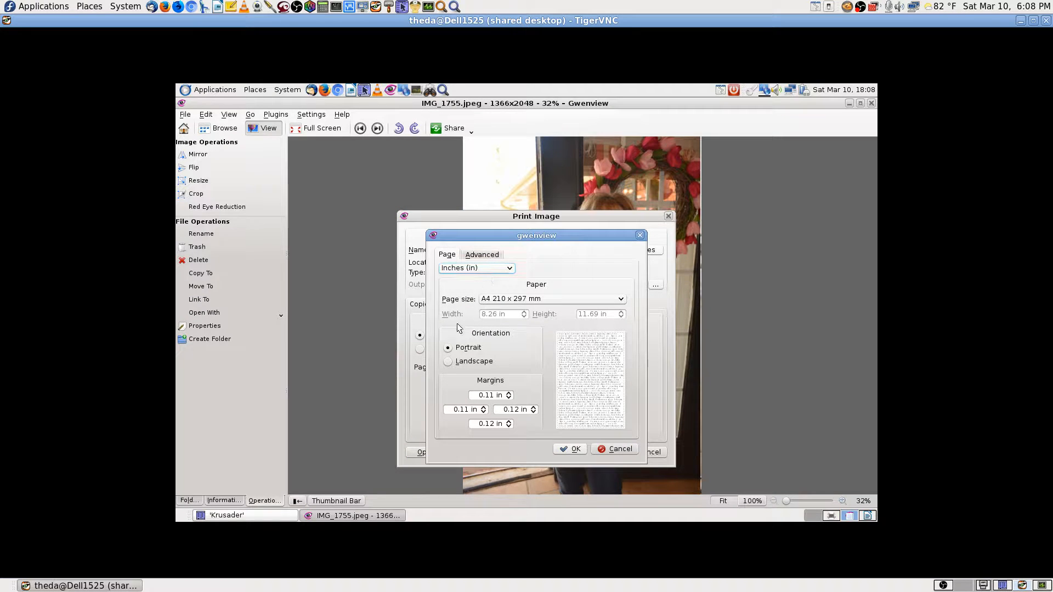
pyautogui.click(482, 254)
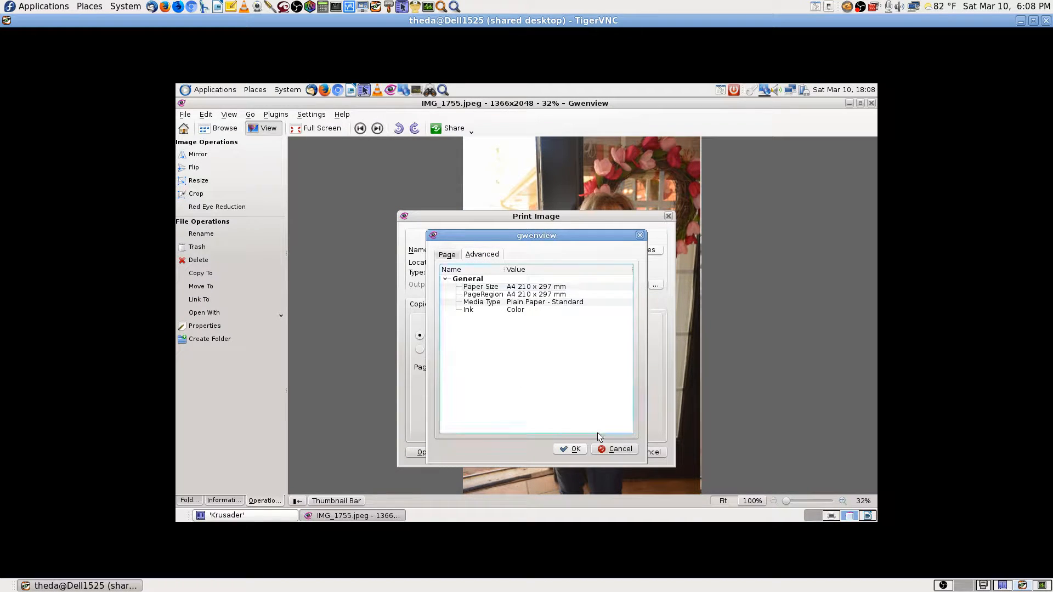
pyautogui.click(622, 449)
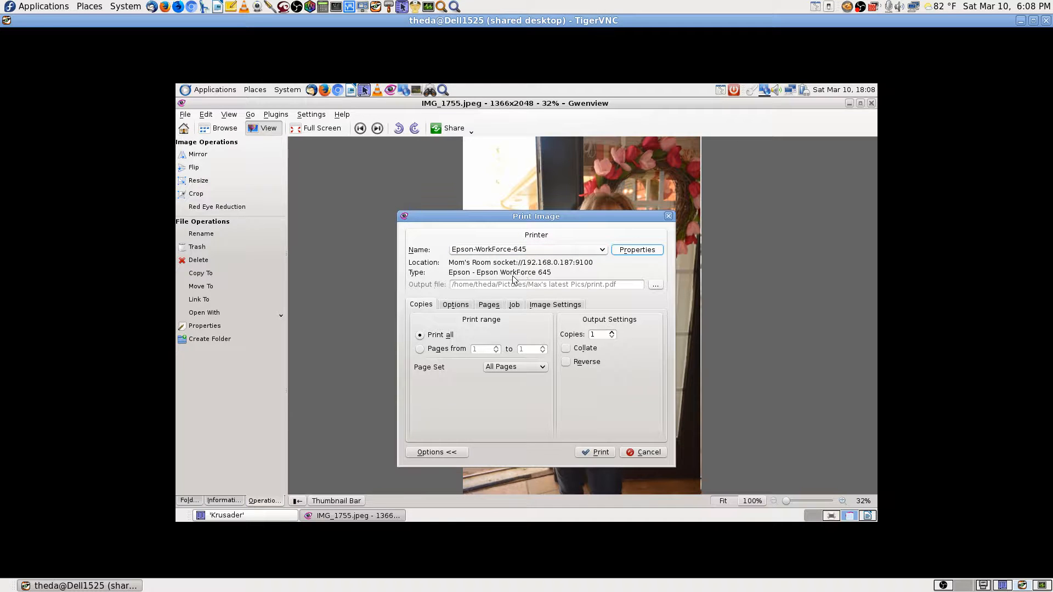
# Review the colour, pages-per-sheet, job and image placement options, then print the photo.
pyautogui.click(457, 306)
pyautogui.click(491, 306)
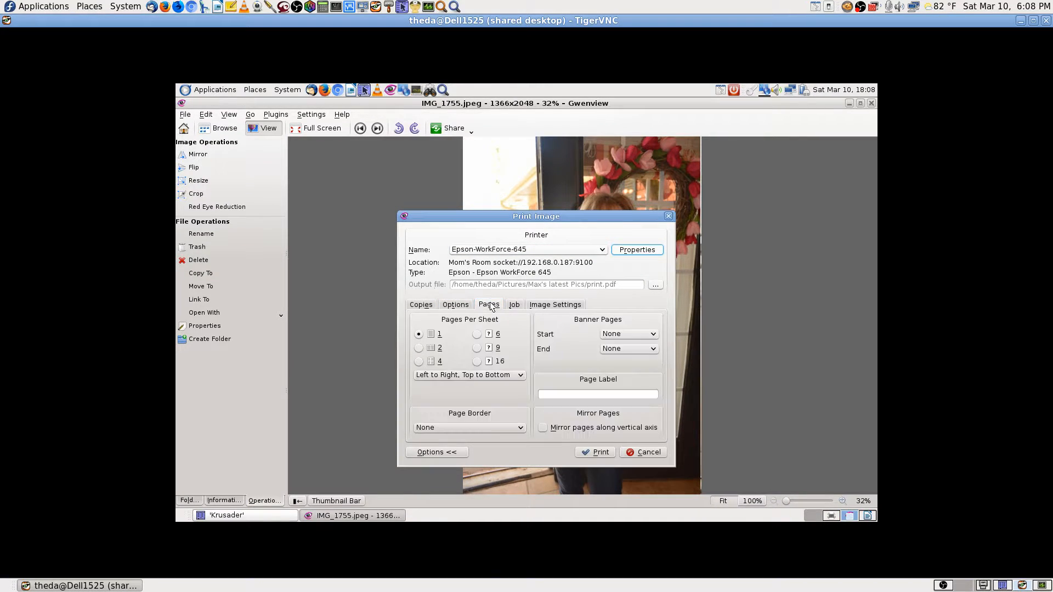
pyautogui.click(515, 305)
pyautogui.click(555, 305)
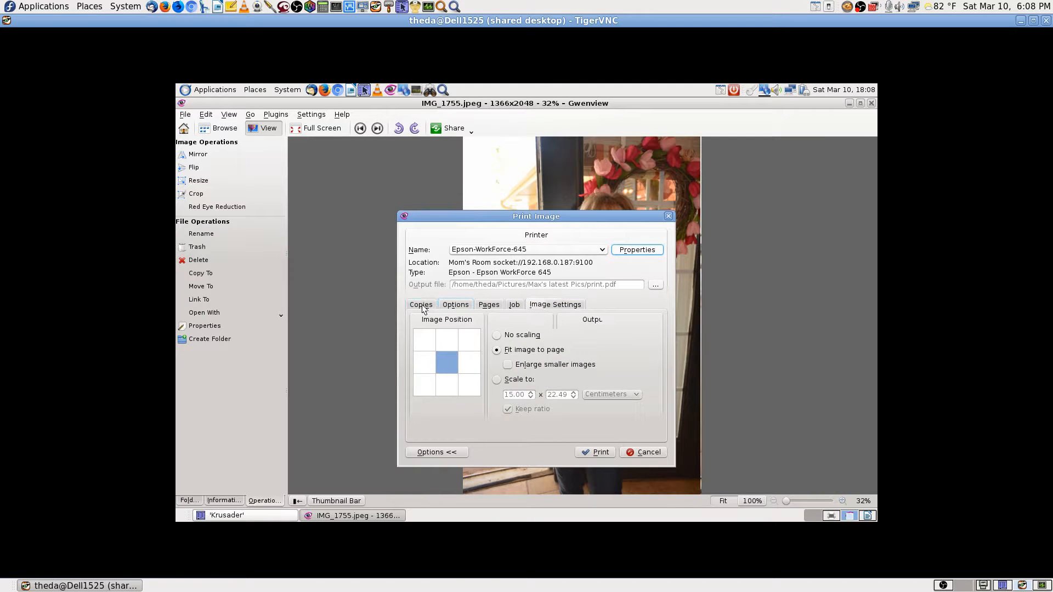
pyautogui.click(423, 307)
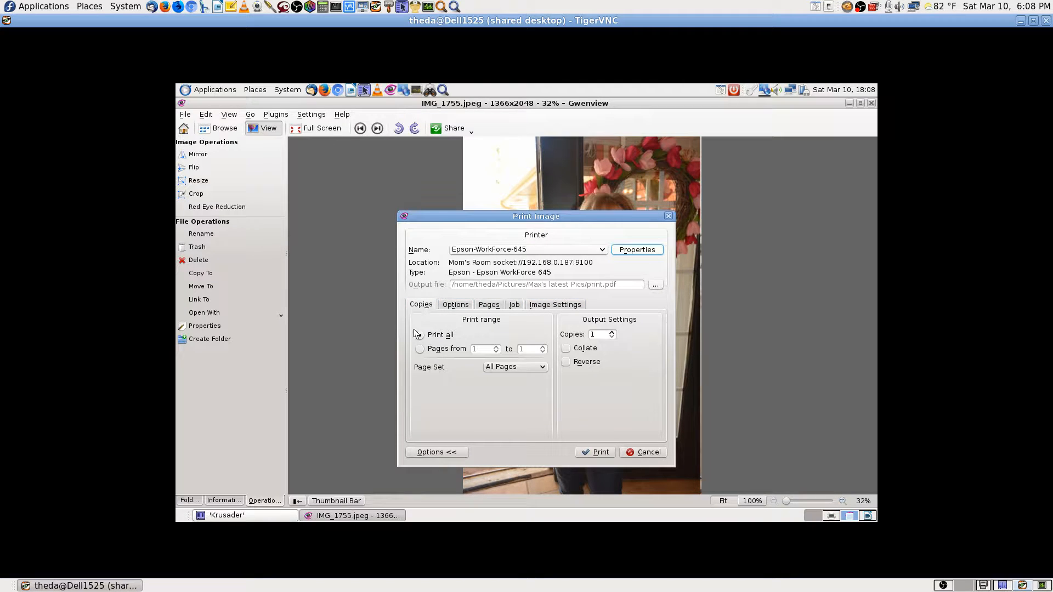
pyautogui.click(434, 450)
pyautogui.click(439, 300)
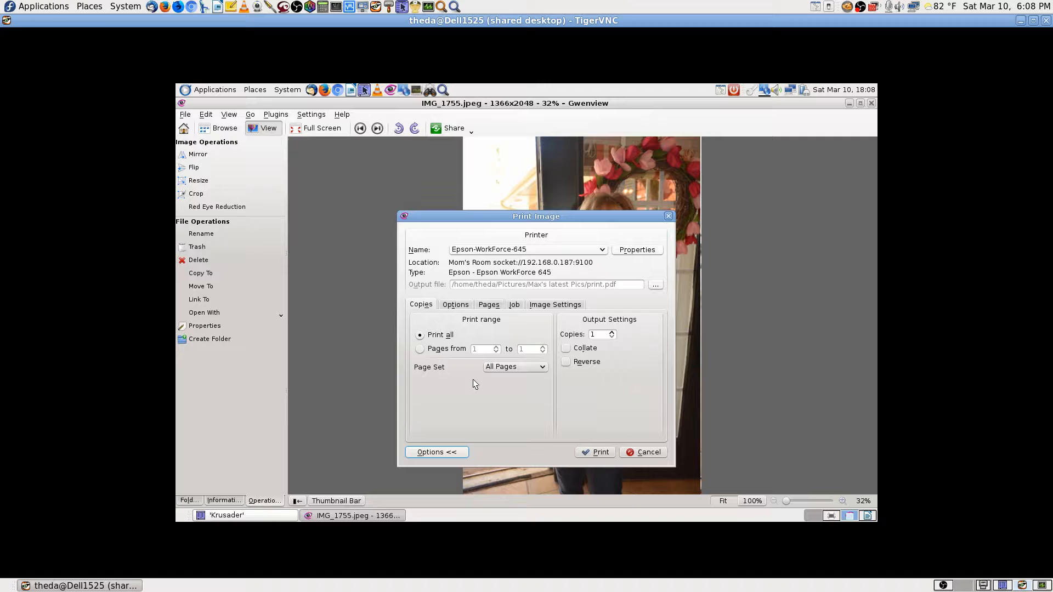
pyautogui.click(595, 452)
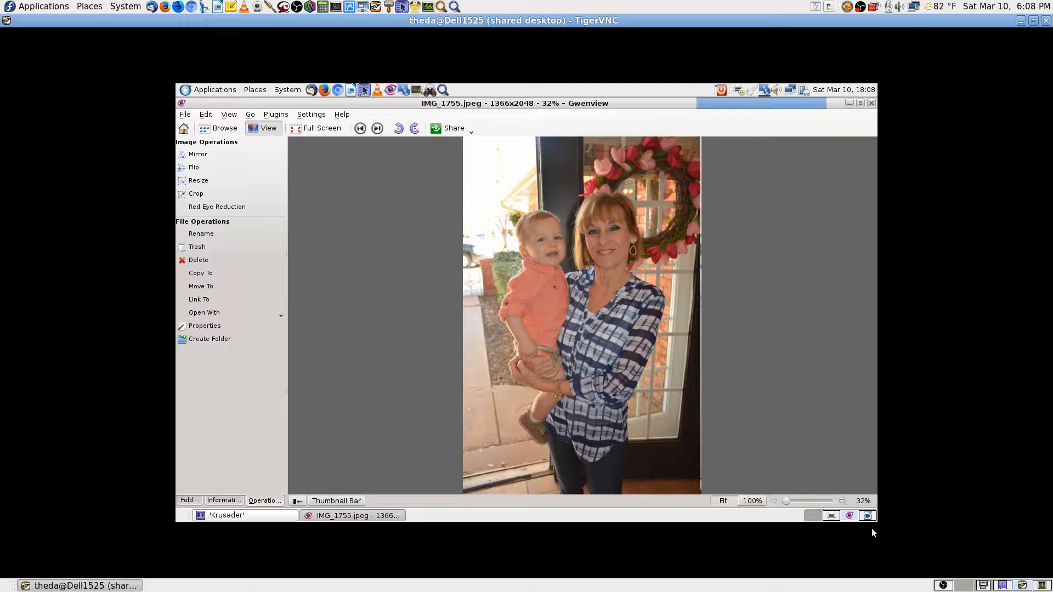
# Open the print jobs list and widen its Time submitted, Size and Printer columns.
pyautogui.click(831, 517)
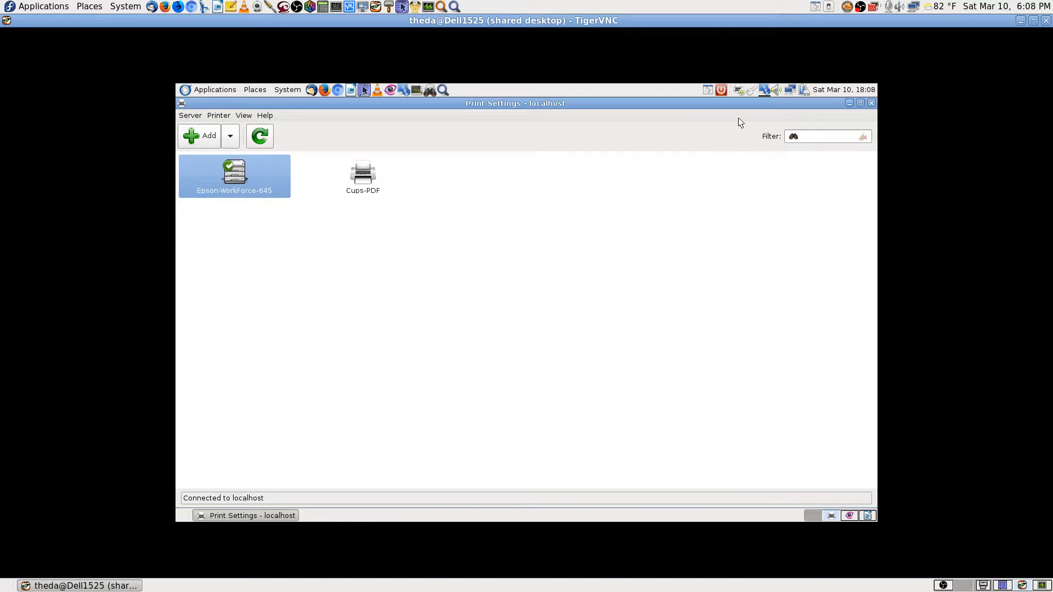
pyautogui.click(741, 91)
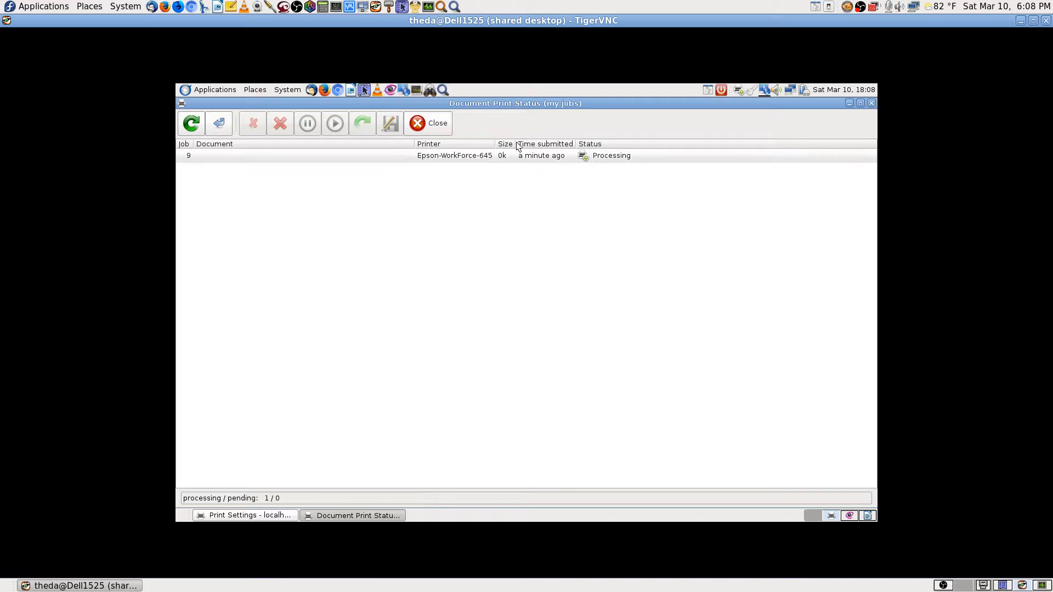
pyautogui.moveTo(575, 144)
pyautogui.mouseDown()
pyautogui.moveTo(624, 144)
pyautogui.moveTo(595, 144)
pyautogui.mouseUp()
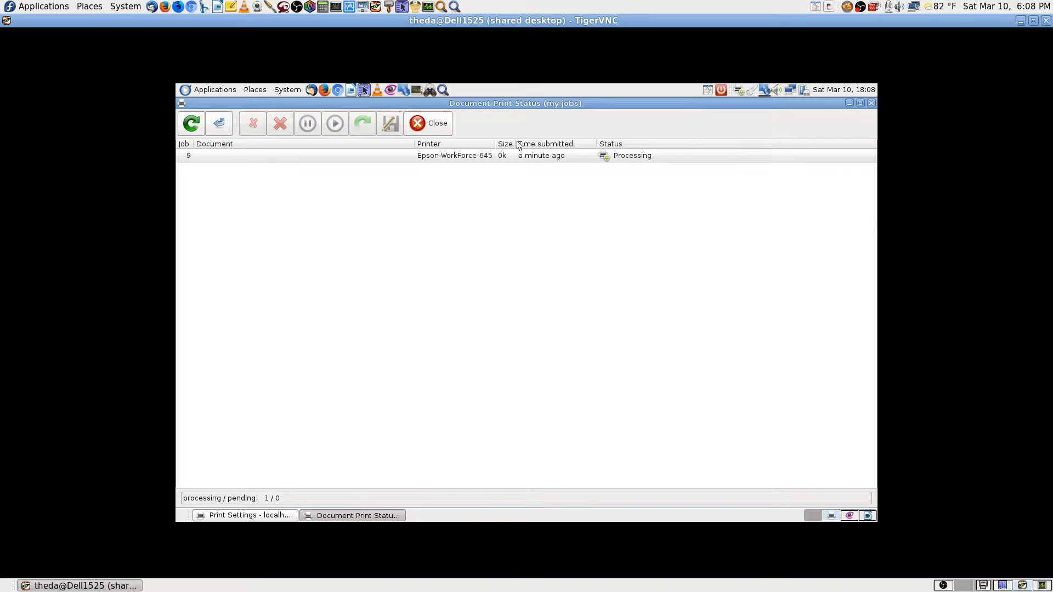
pyautogui.moveTo(515, 145); pyautogui.dragTo(516, 145)
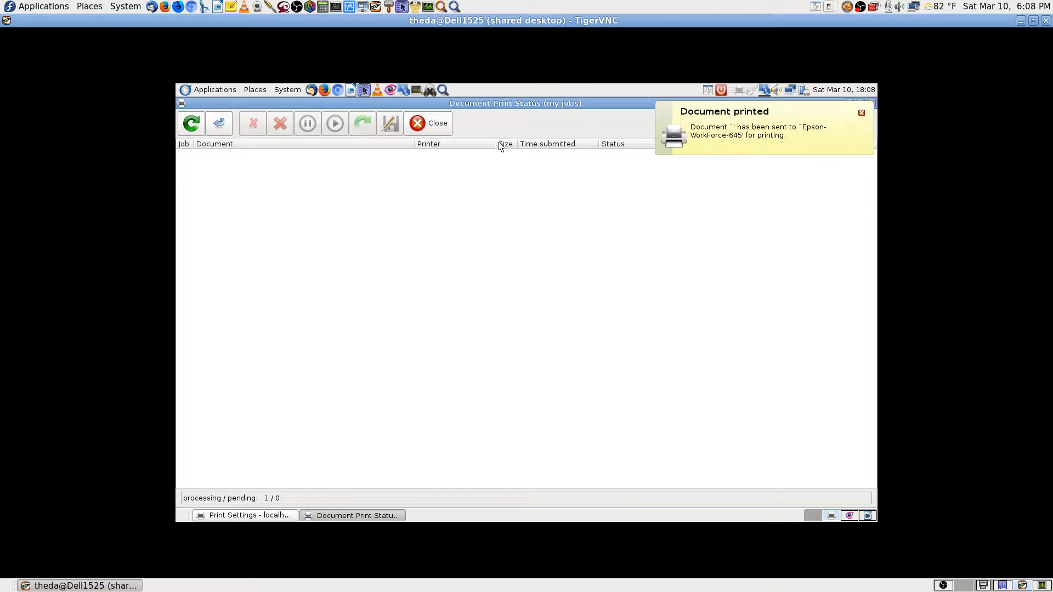
pyautogui.moveTo(497, 145); pyautogui.dragTo(513, 144)
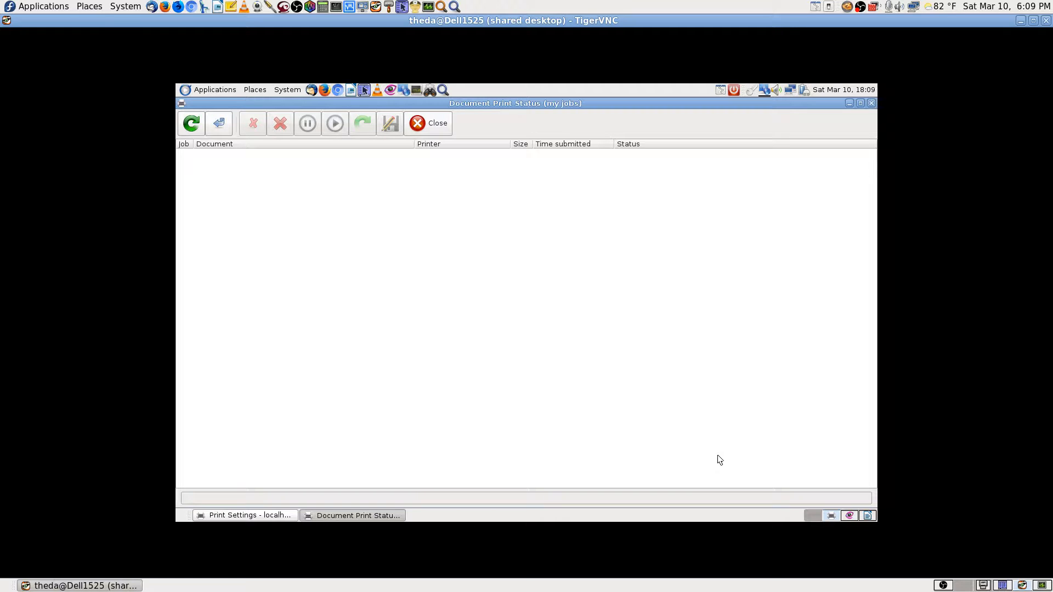
# Close the jobs window and inspect the Epson-WorkForce-645 and Cups-PDF printer properties unchanged.
pyautogui.click(871, 103)
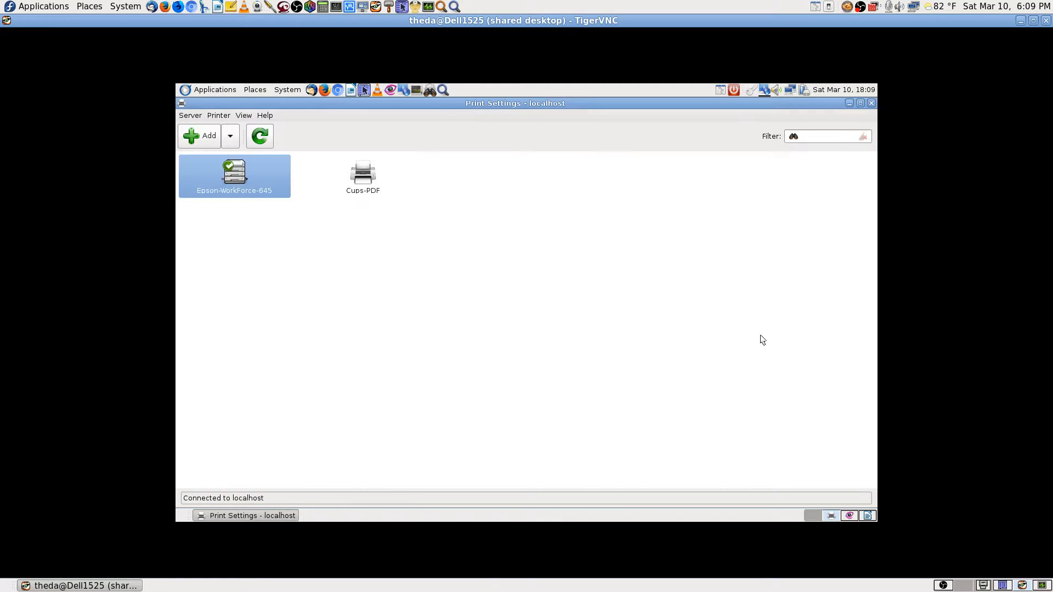
pyautogui.doubleClick(245, 181)
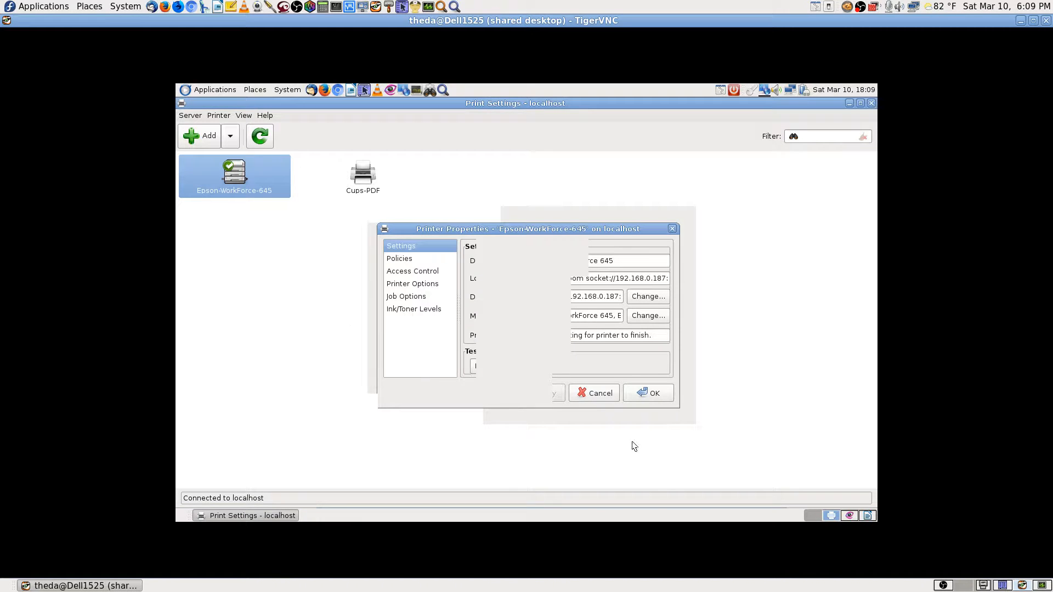
pyautogui.click(597, 394)
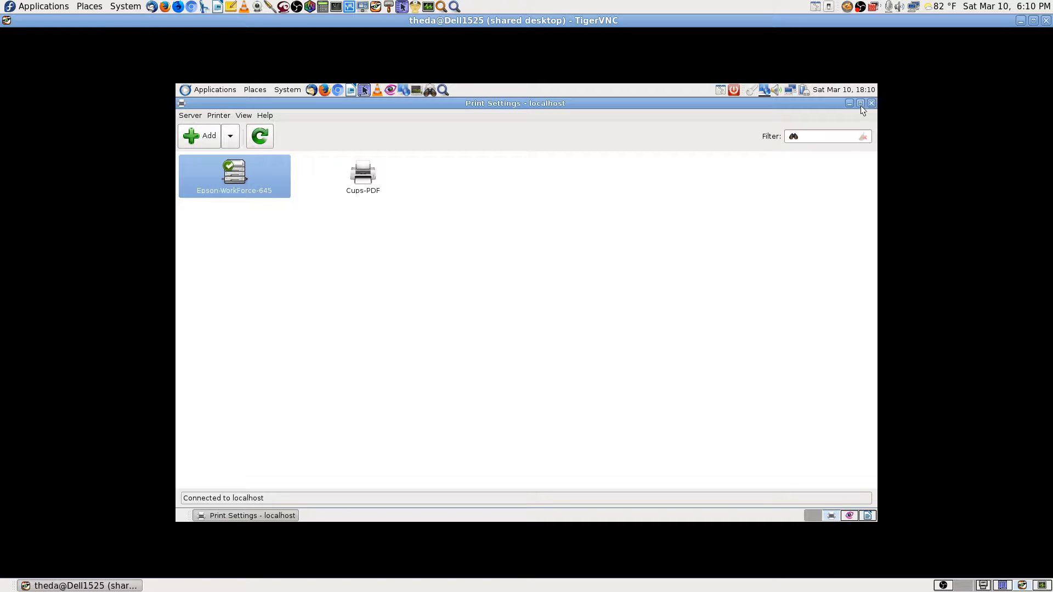
pyautogui.doubleClick(361, 179)
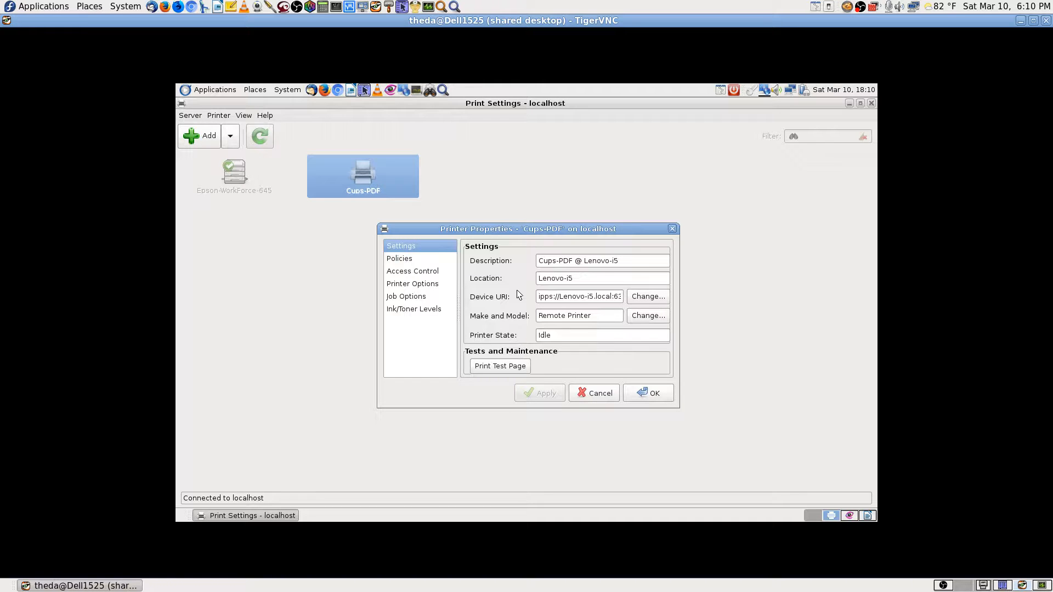
pyautogui.click(573, 297)
pyautogui.press('Right')
pyautogui.press('Right')
pyautogui.press('Right')
pyautogui.press('Right')
pyautogui.press('Right')
pyautogui.press('Right')
pyautogui.press('Right')
pyautogui.press('Right')
pyautogui.press('Right')
pyautogui.press('Right')
pyautogui.press('Right')
pyautogui.press('Right')
pyautogui.press('Right')
pyautogui.press('Right')
pyautogui.press('Right')
pyautogui.press('Right')
pyautogui.press('Right')
pyautogui.press('Right')
pyautogui.press('Right')
pyautogui.press('Right')
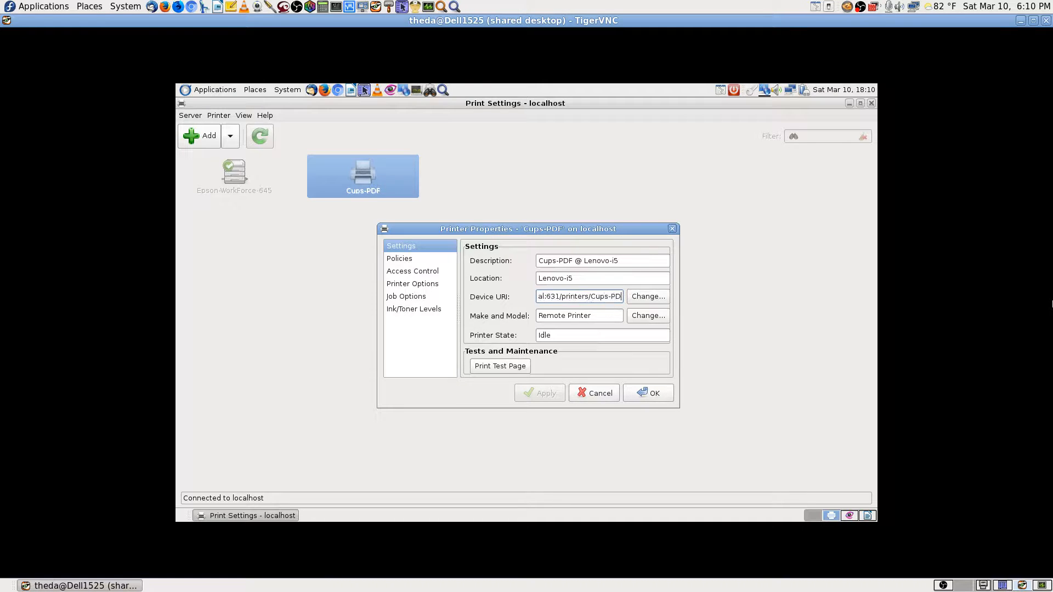
pyautogui.click(616, 392)
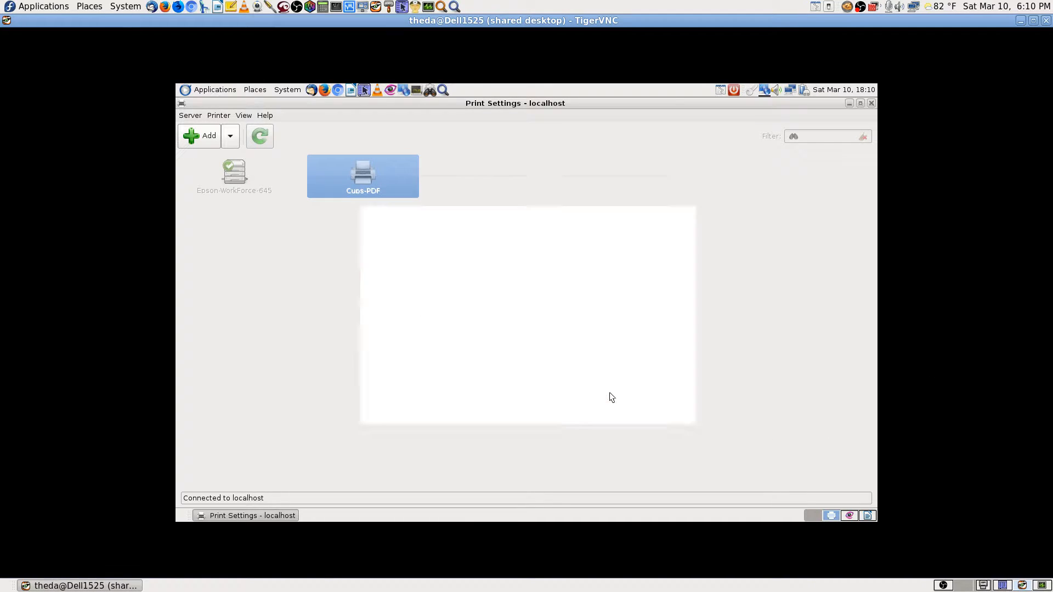
# Delete the Cups-PDF printer and confirm the deletion.
pyautogui.rightClick(376, 176)
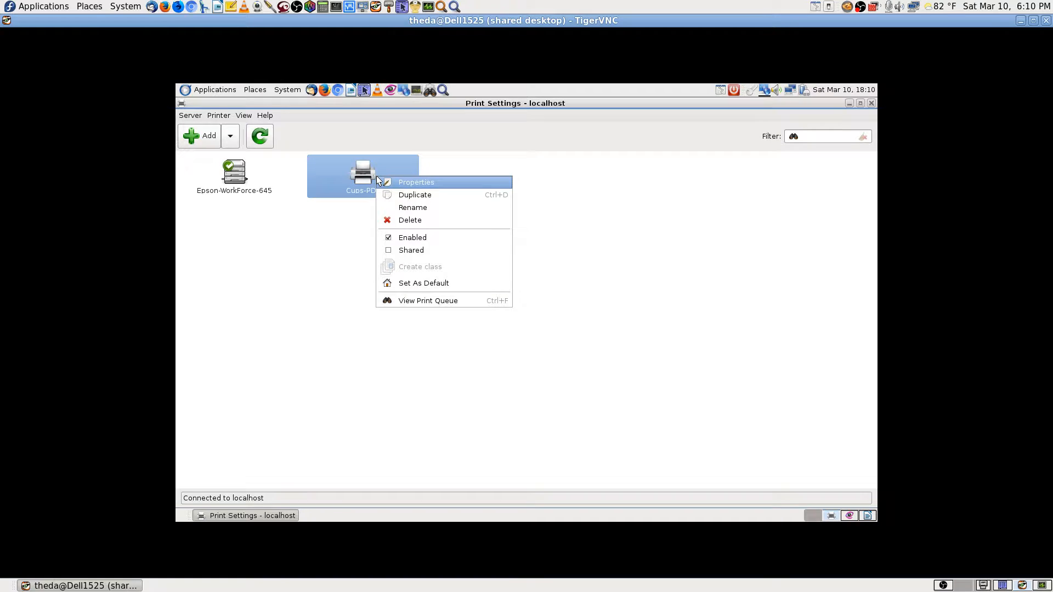
pyautogui.click(409, 220)
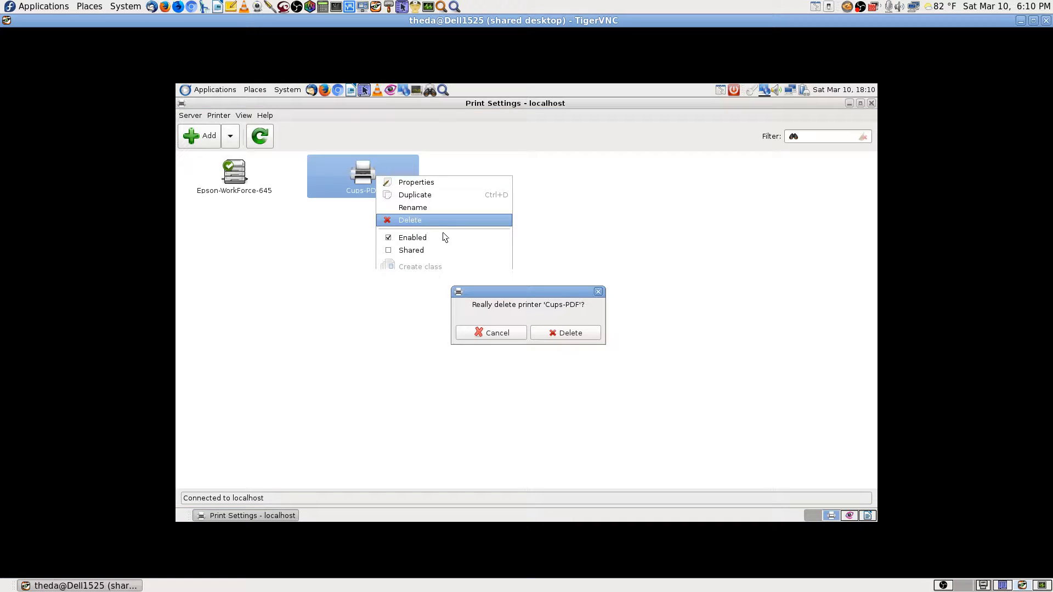
pyautogui.click(575, 333)
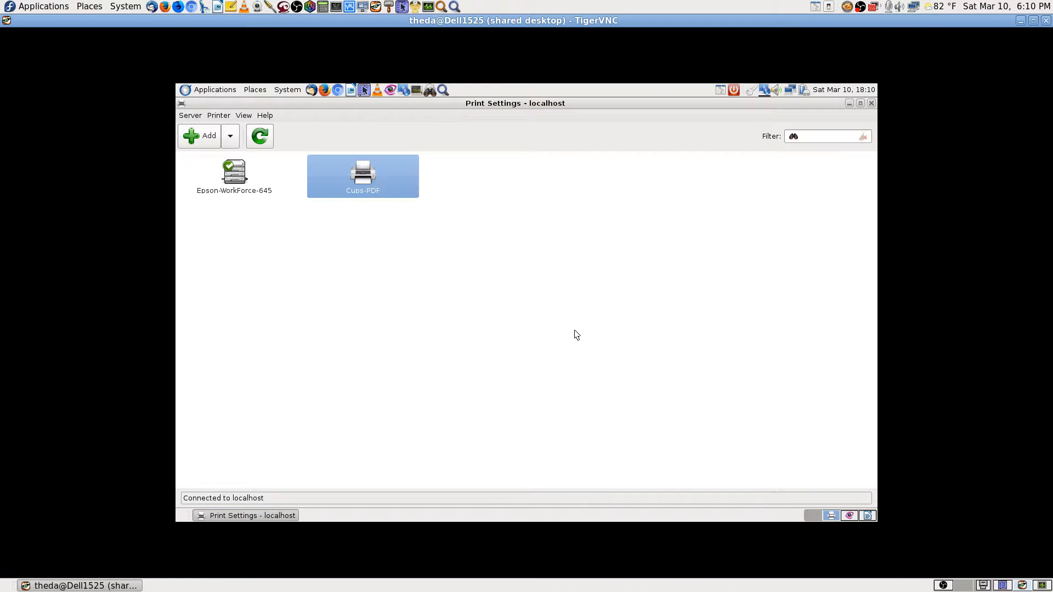
# Minimize Print Settings, close Gwenview, and bring up the workspace holding Writer.
pyautogui.click(860, 104)
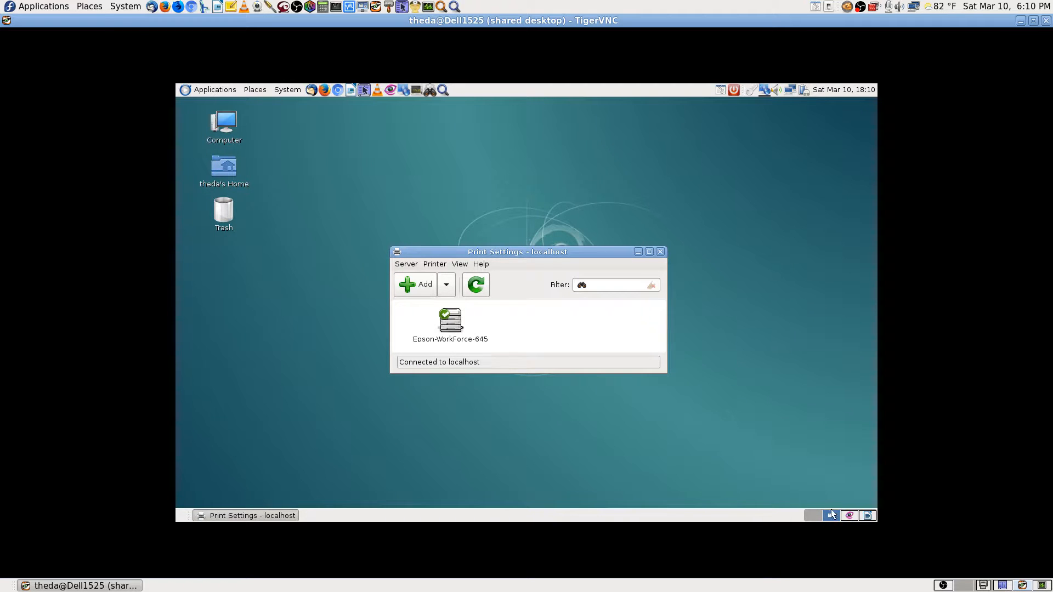
pyautogui.click(851, 517)
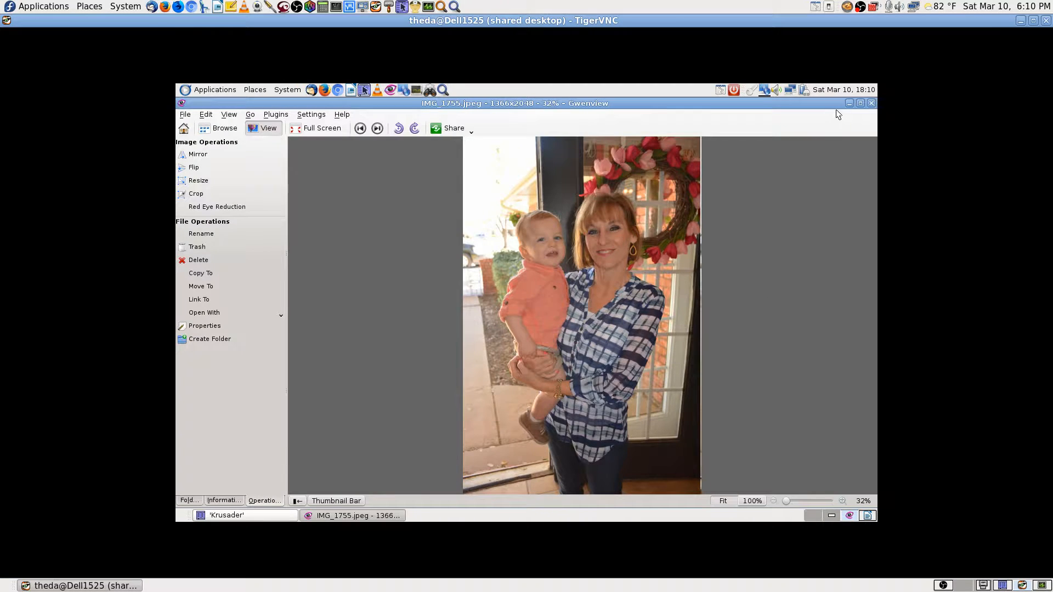
pyautogui.click(871, 103)
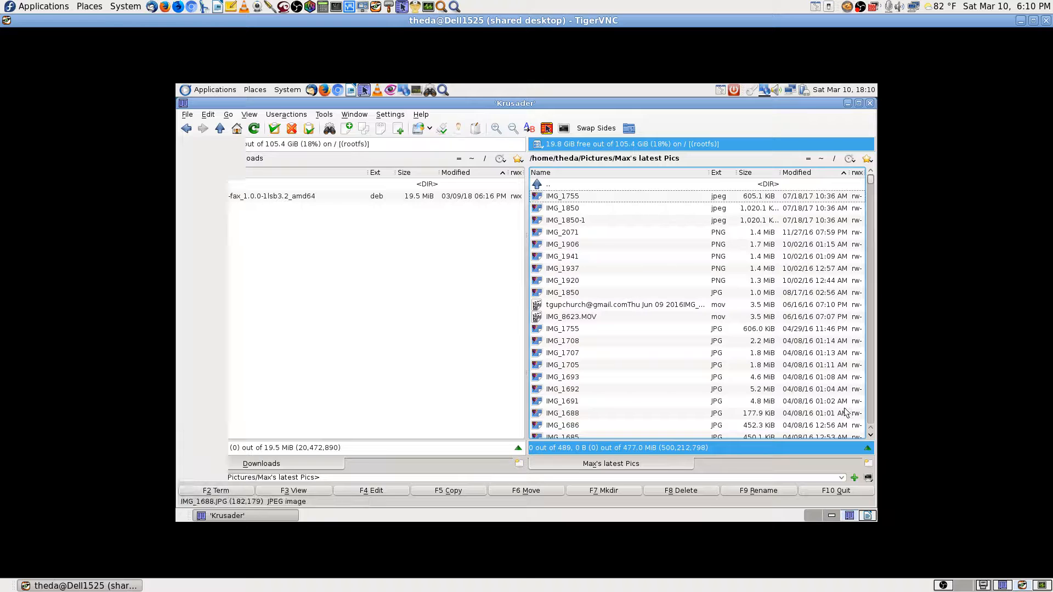
pyautogui.click(833, 517)
pyautogui.click(869, 517)
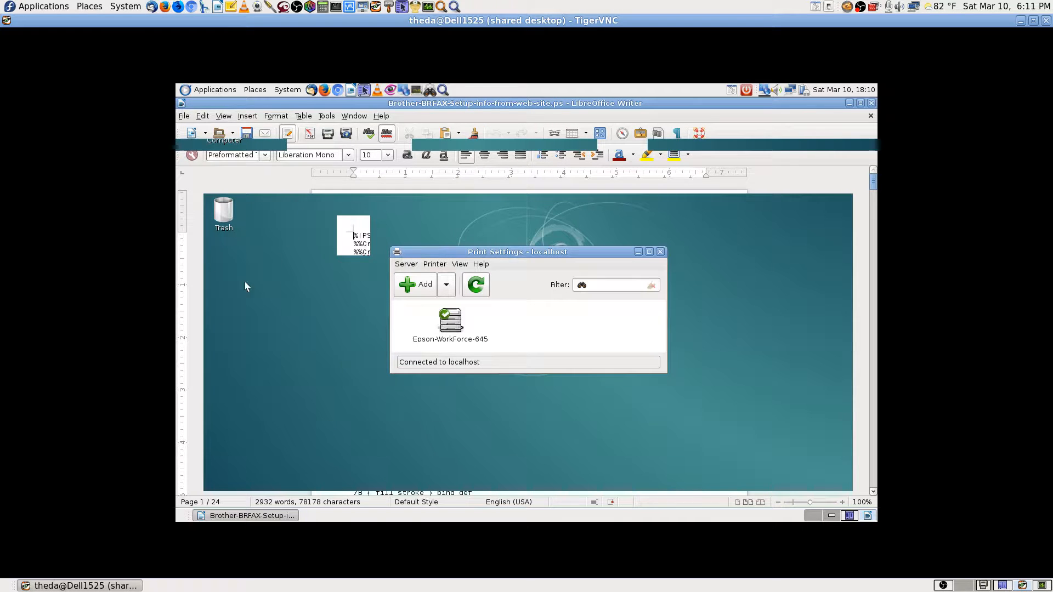
# In Writer's Printer Settings, make Epson-WorkForce-645 the fax printer too and confirm.
pyautogui.click(185, 117)
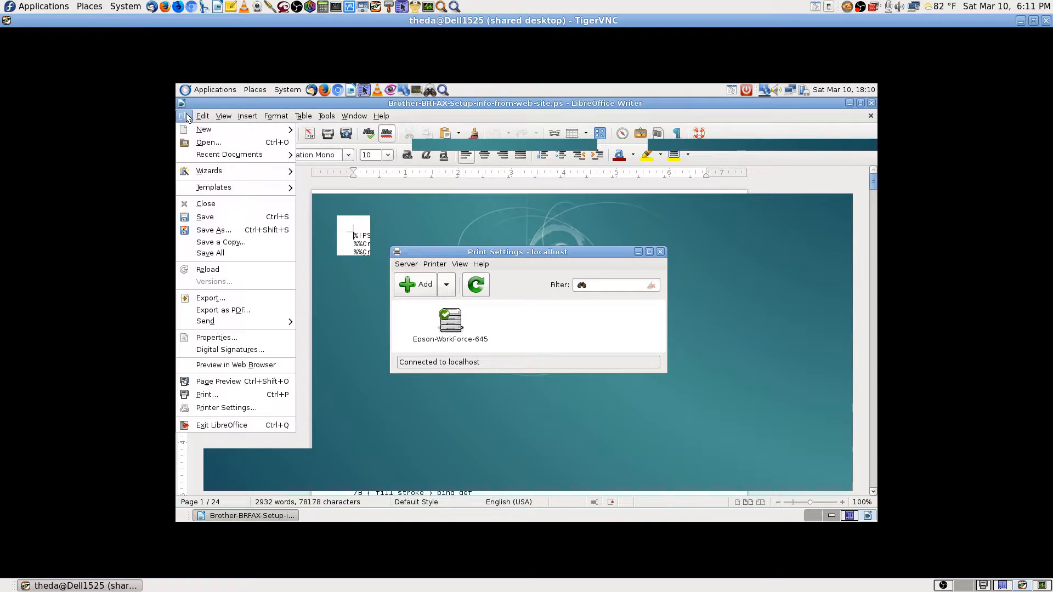
pyautogui.click(237, 408)
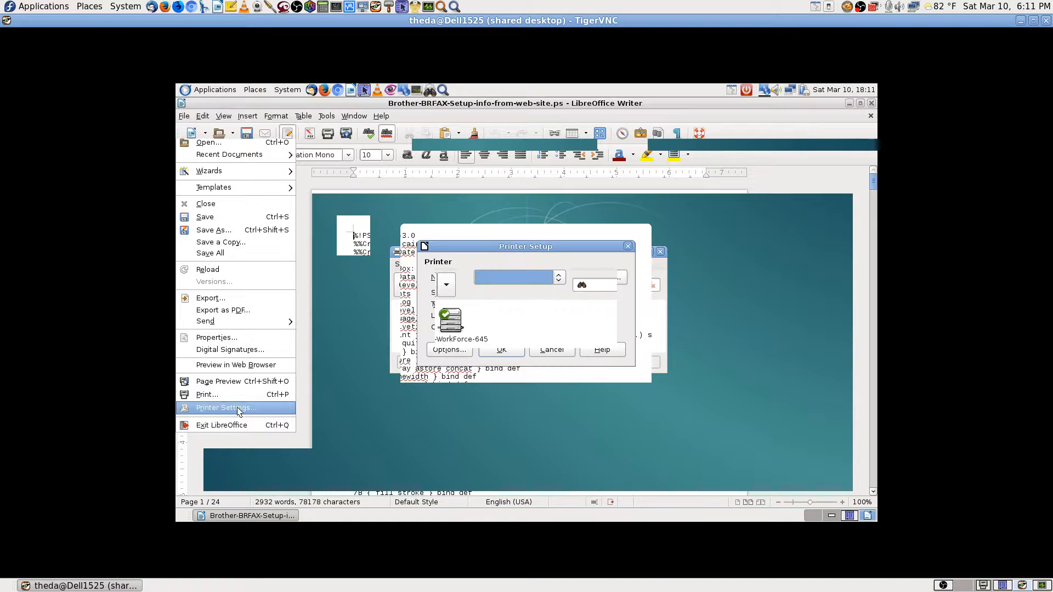
pyautogui.click(450, 350)
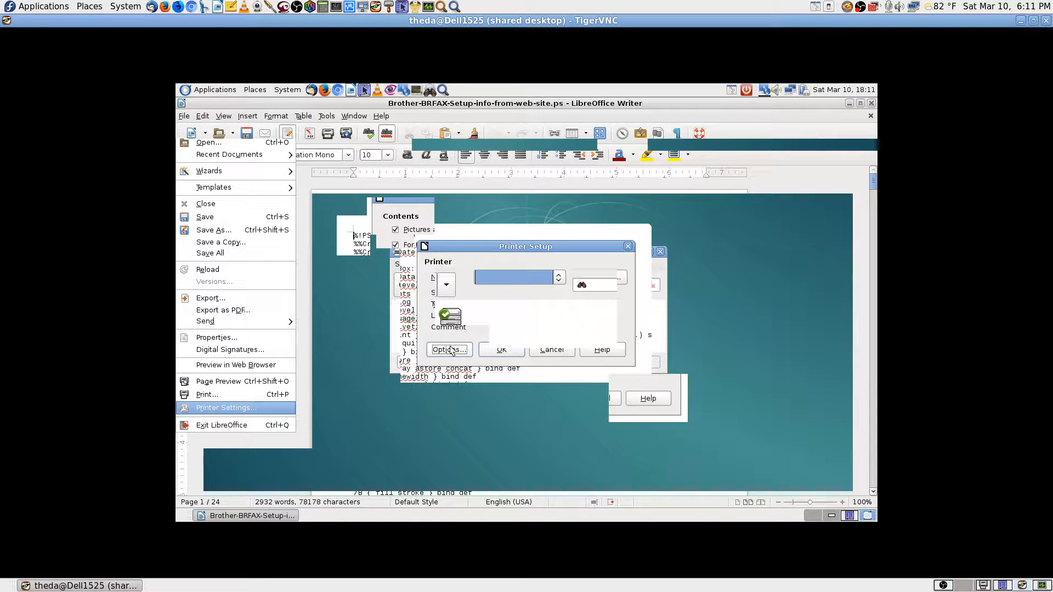
pyautogui.click(450, 370)
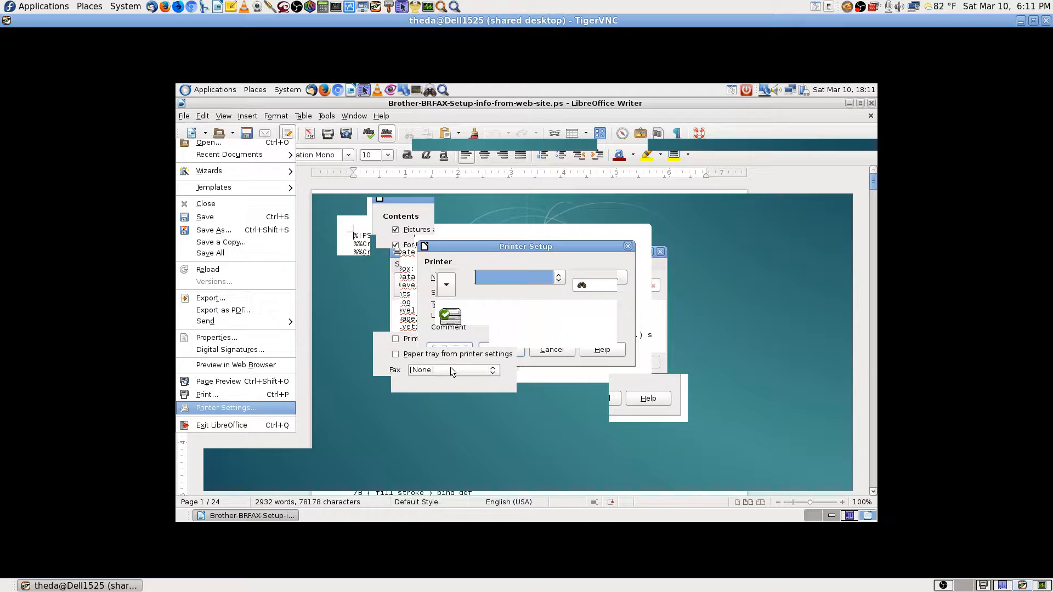
pyautogui.click(447, 390)
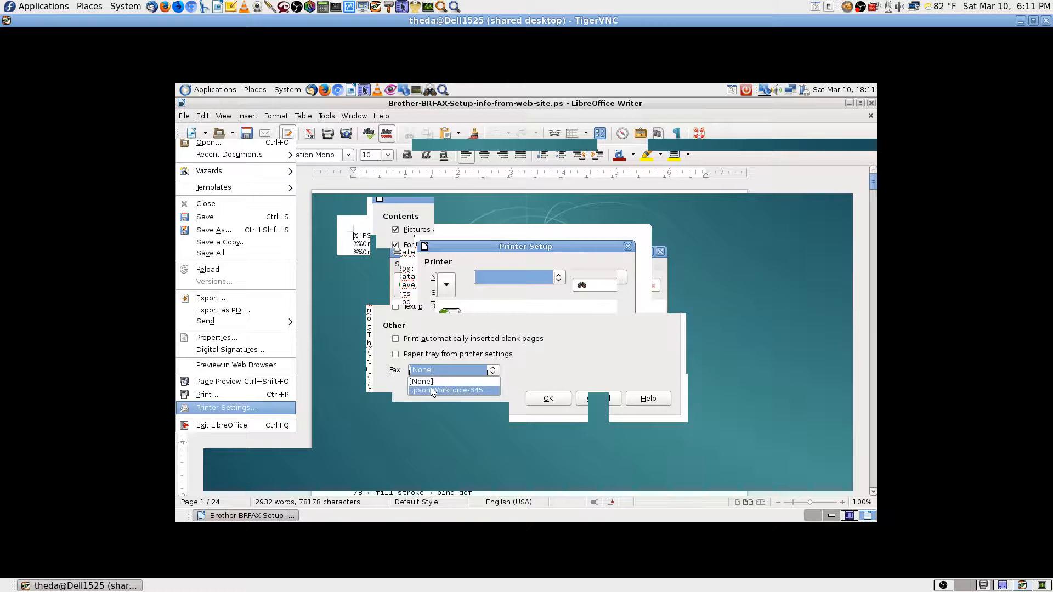
pyautogui.click(543, 398)
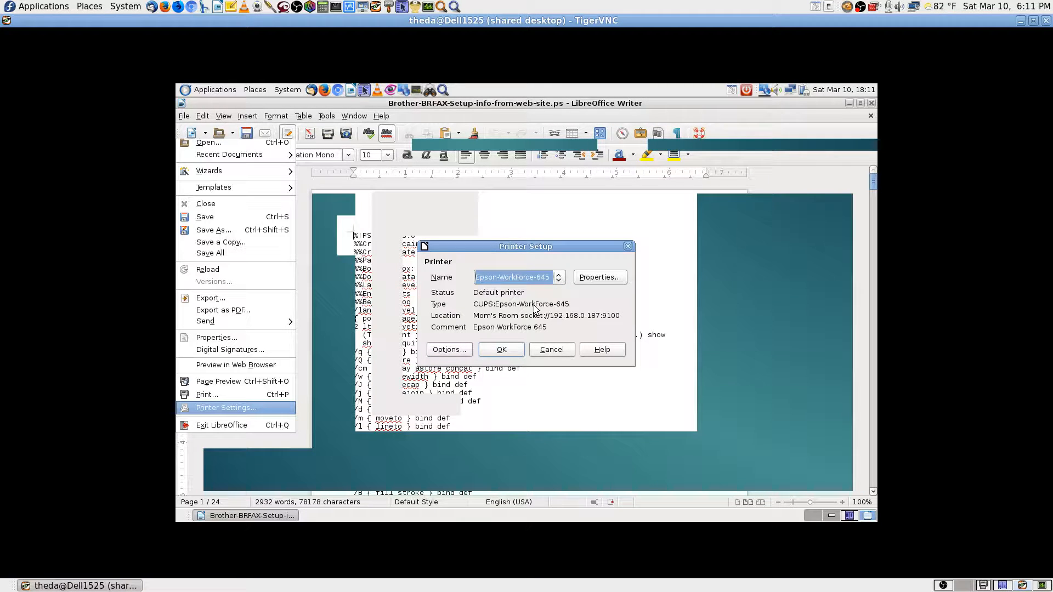
pyautogui.click(514, 349)
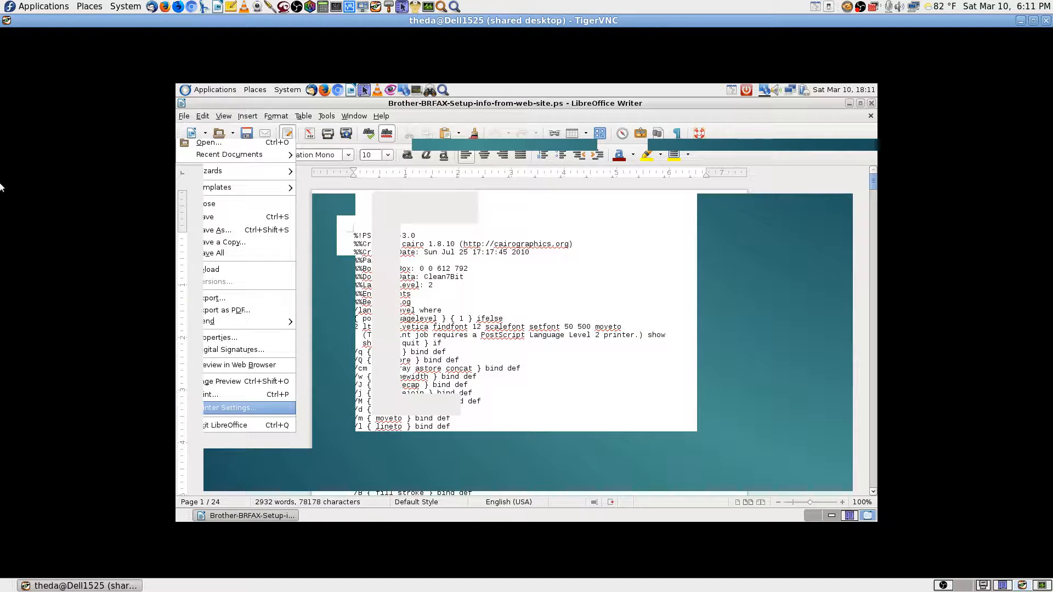
# Print the document to Epson-WorkForce-645 and view job 10 processing in Document Print Status.
pyautogui.click(229, 395)
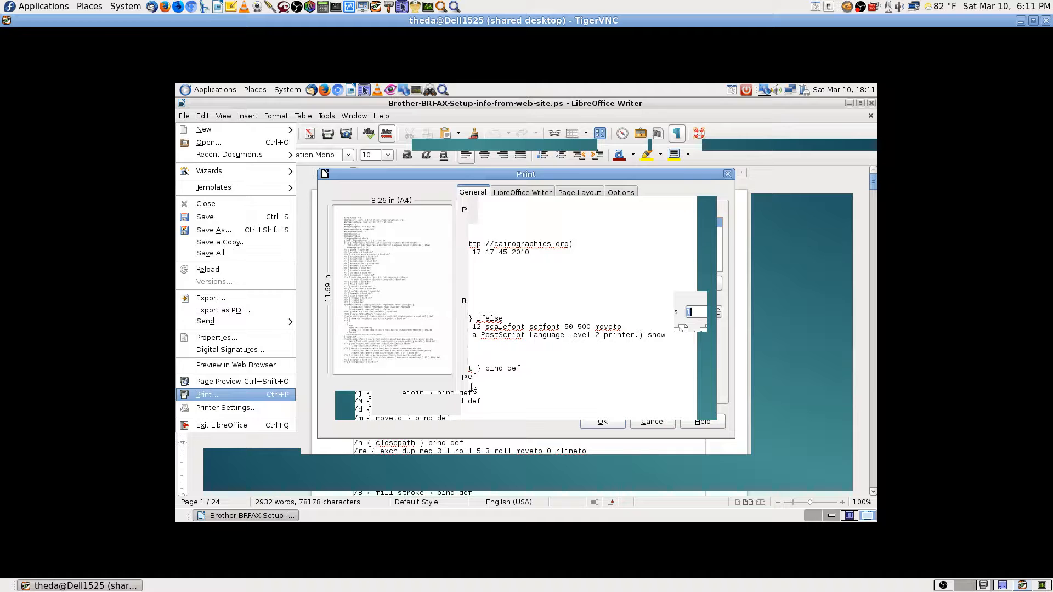
pyautogui.click(598, 423)
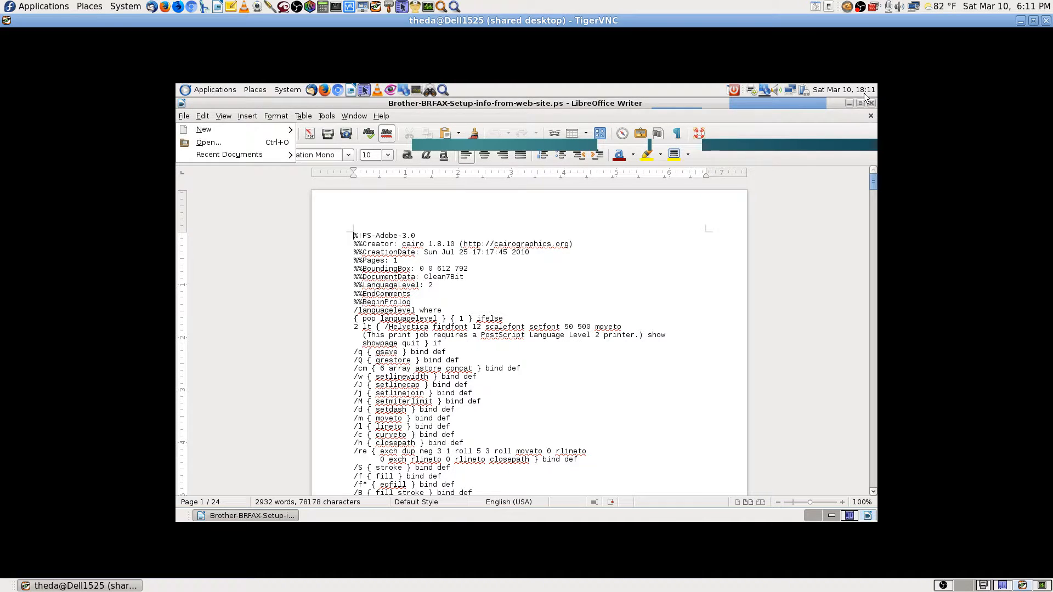
pyautogui.click(754, 91)
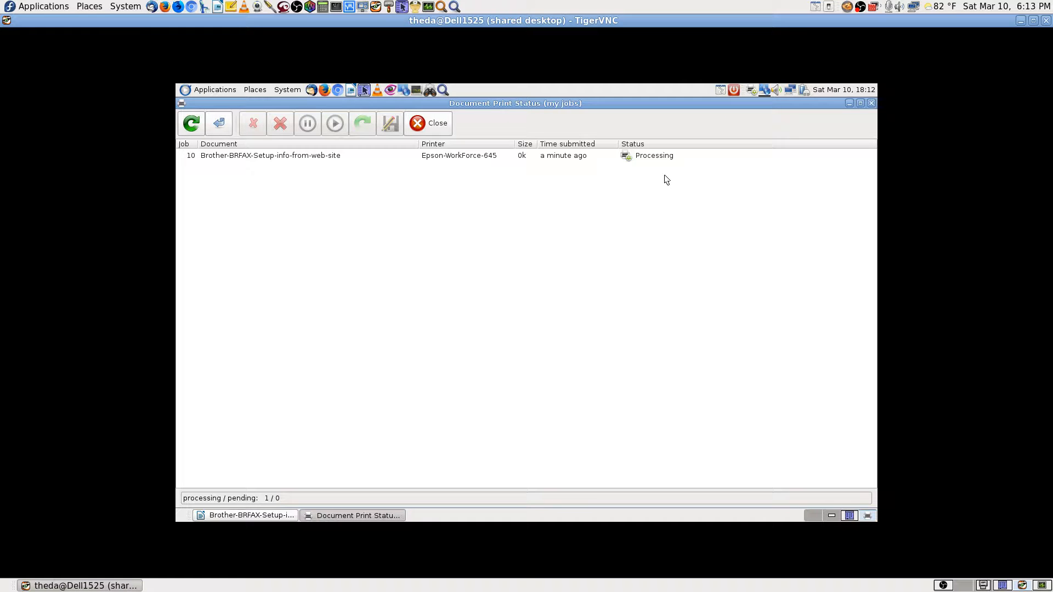
# Cancel print job 10 and close the Document Print Status window.
pyautogui.click(506, 157)
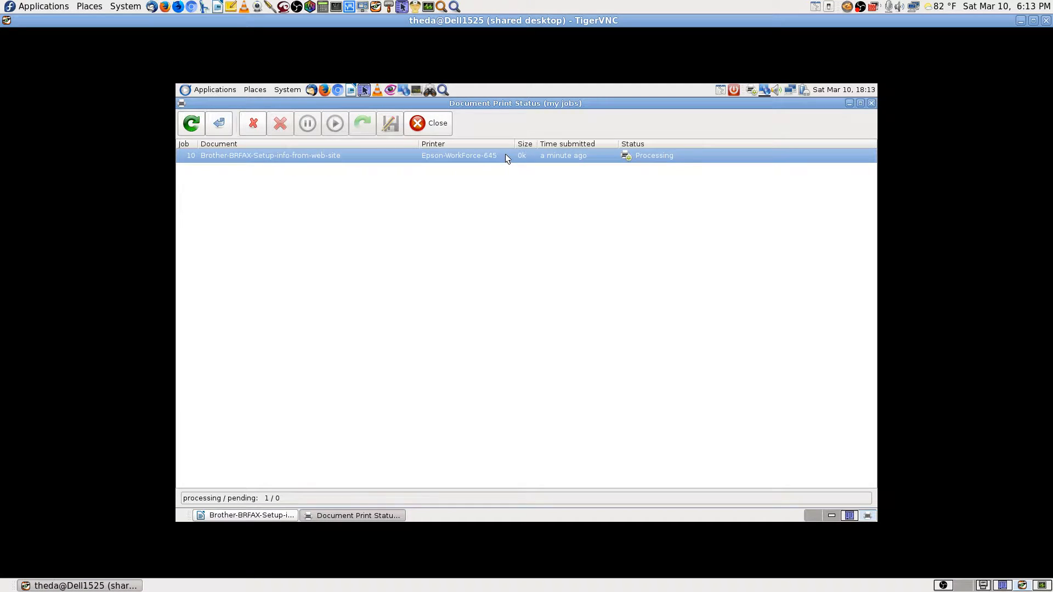
pyautogui.click(253, 124)
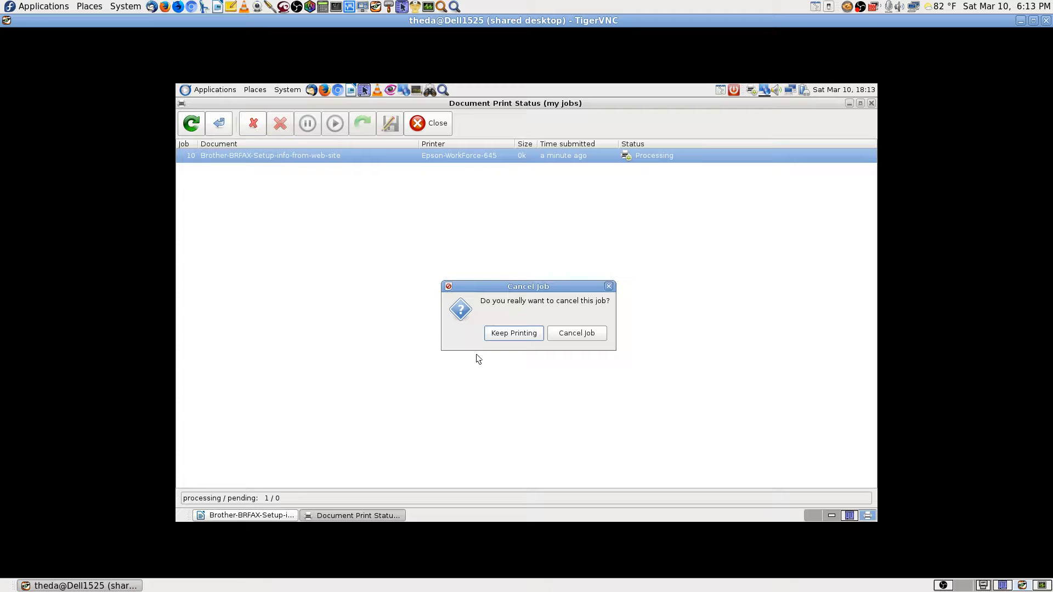
pyautogui.click(578, 333)
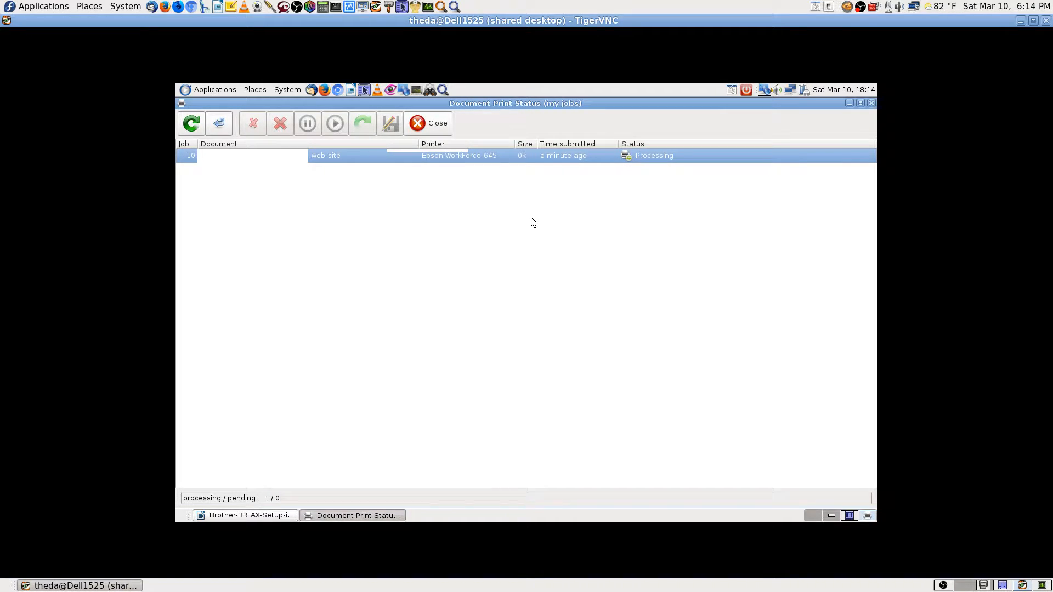
pyautogui.click(871, 104)
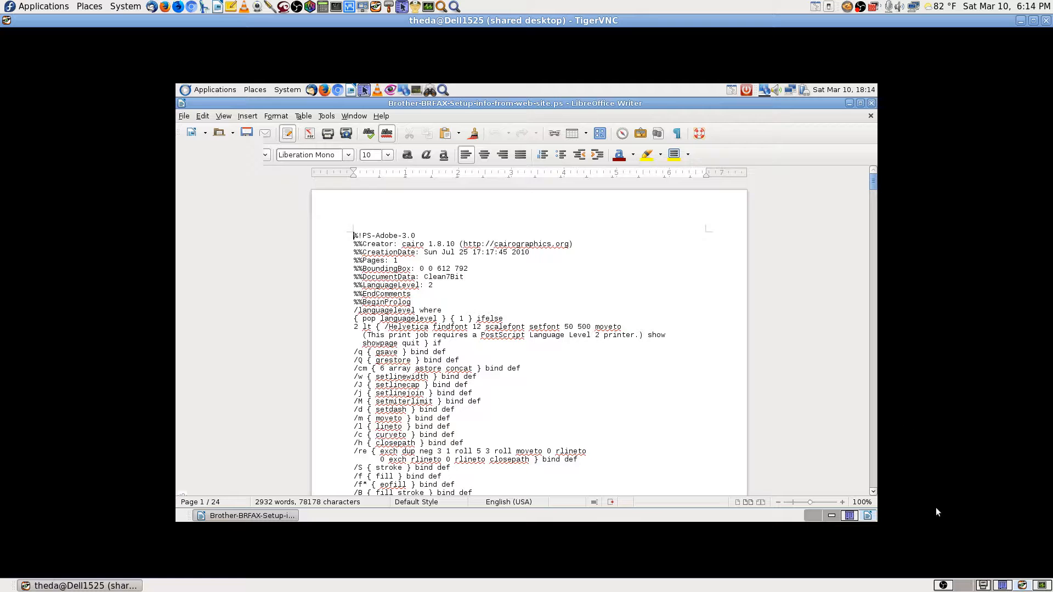
# Switch to Workspace 2, where OBS Studio is running.
pyautogui.click(968, 585)
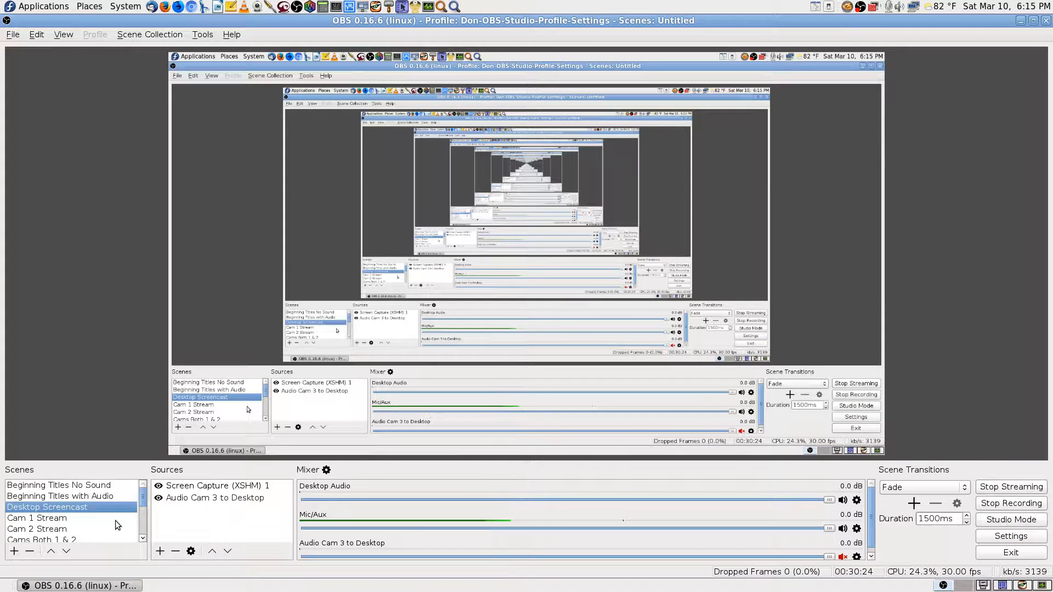
# Switch the OBS broadcast to the Cams Both 1 & 2 scene.
pyautogui.scroll(-1, 100, 525)
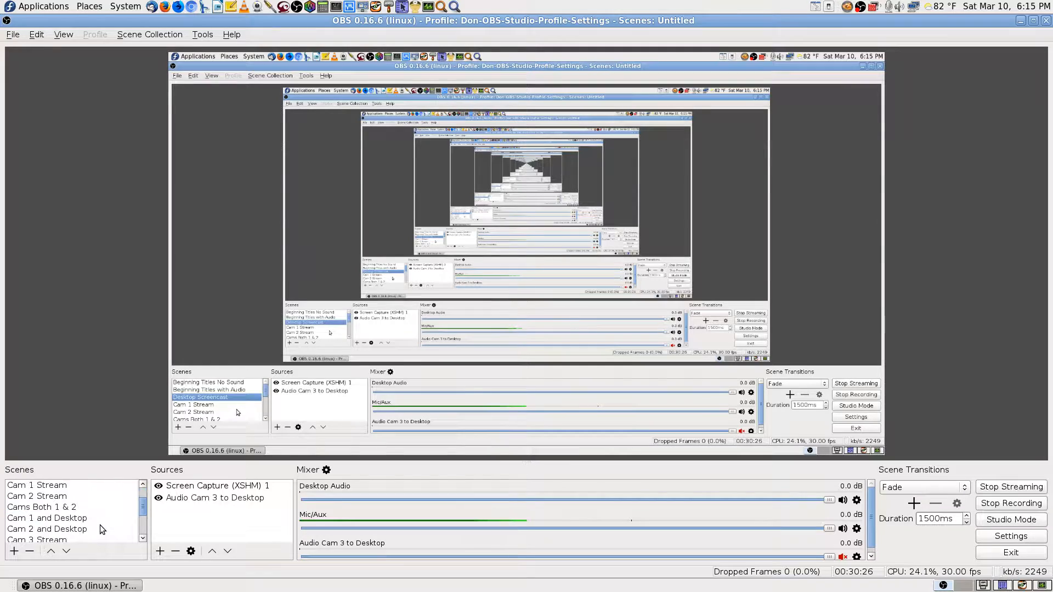
pyautogui.click(67, 507)
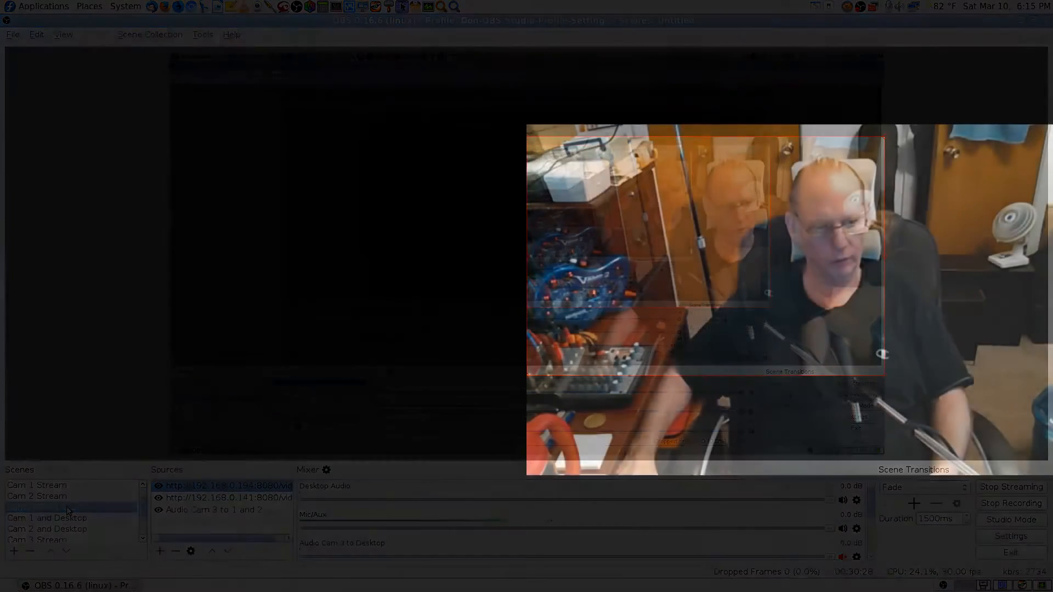
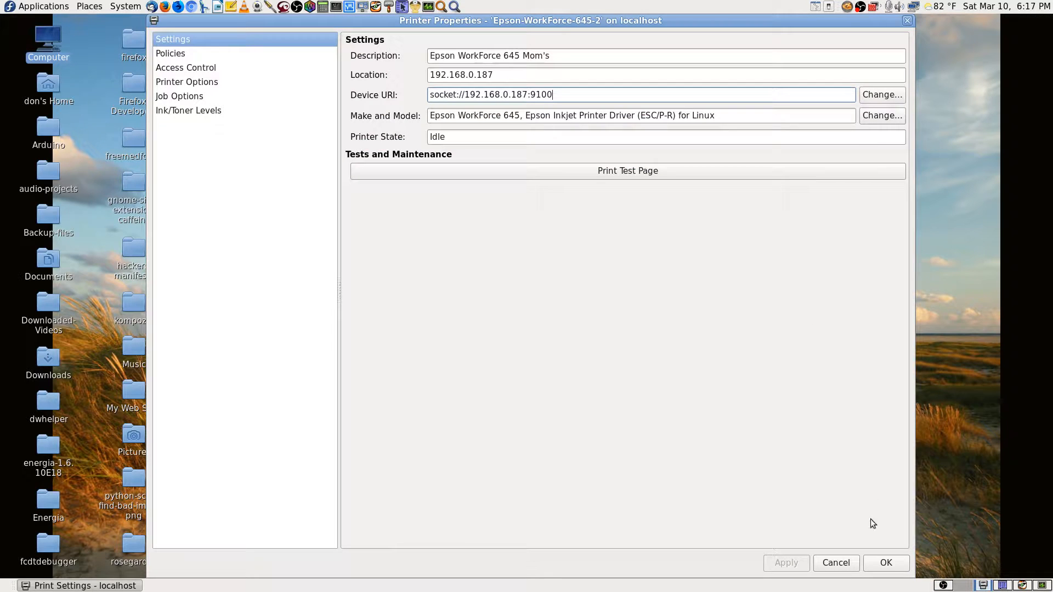
# Confirm the Epson printer properties, close Print Settings and go to the file-manager workspace.
pyautogui.click(889, 561)
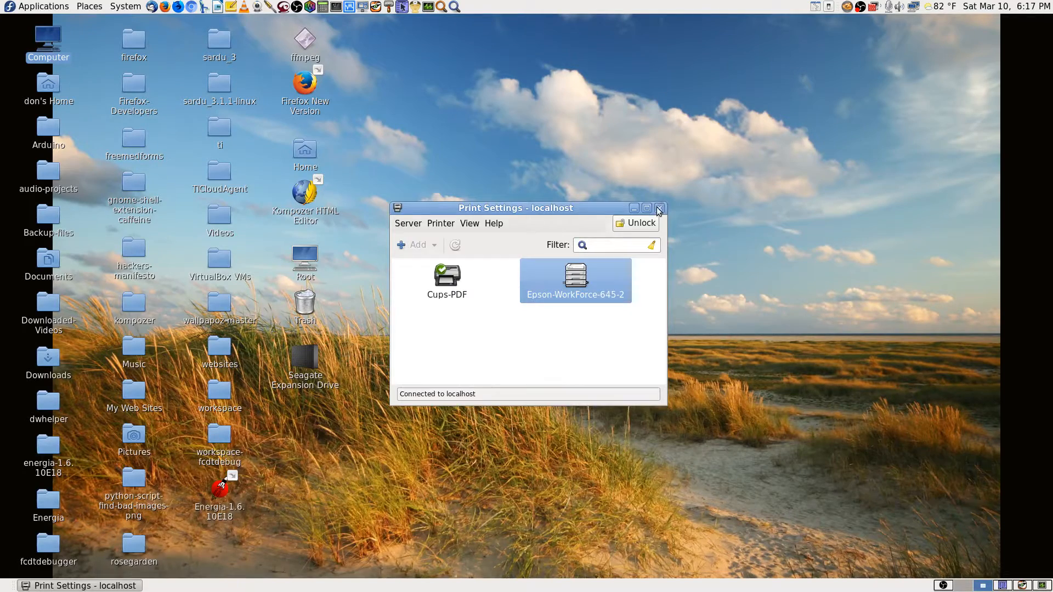
pyautogui.click(660, 208)
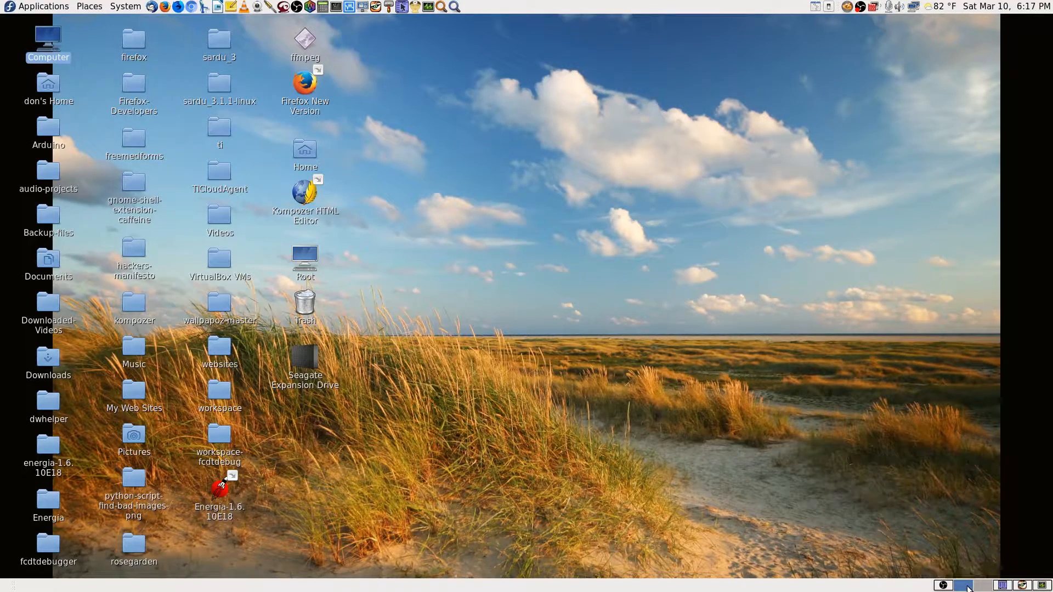
pyautogui.click(1002, 586)
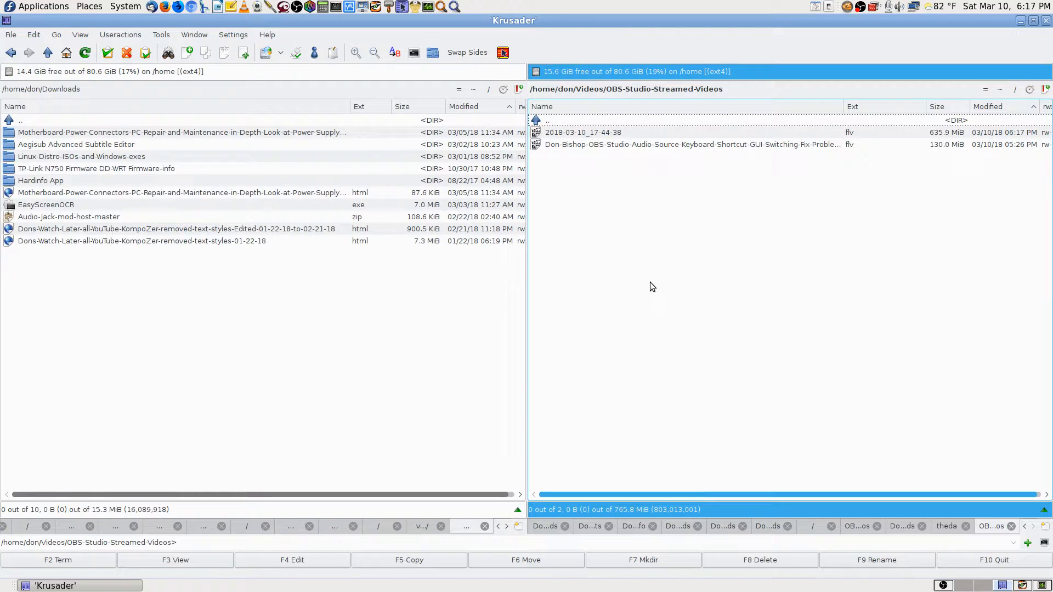
# Browse from Home into Documents/ASRock-eMachines-Documents and look through its Lucky Backup info folder.
pyautogui.click(1000, 90)
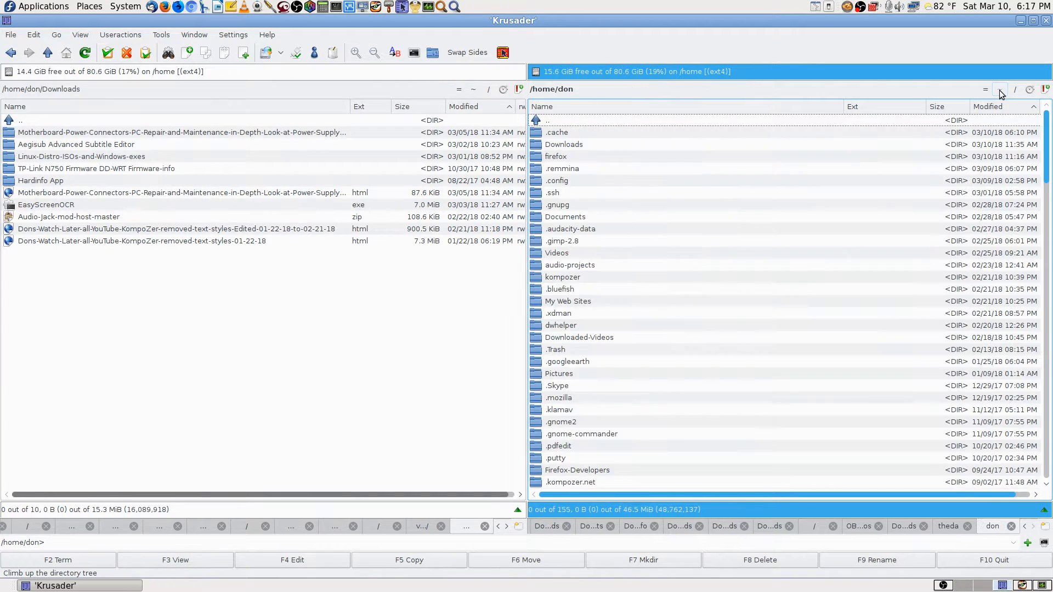
pyautogui.write('doc')
pyautogui.press('Return')
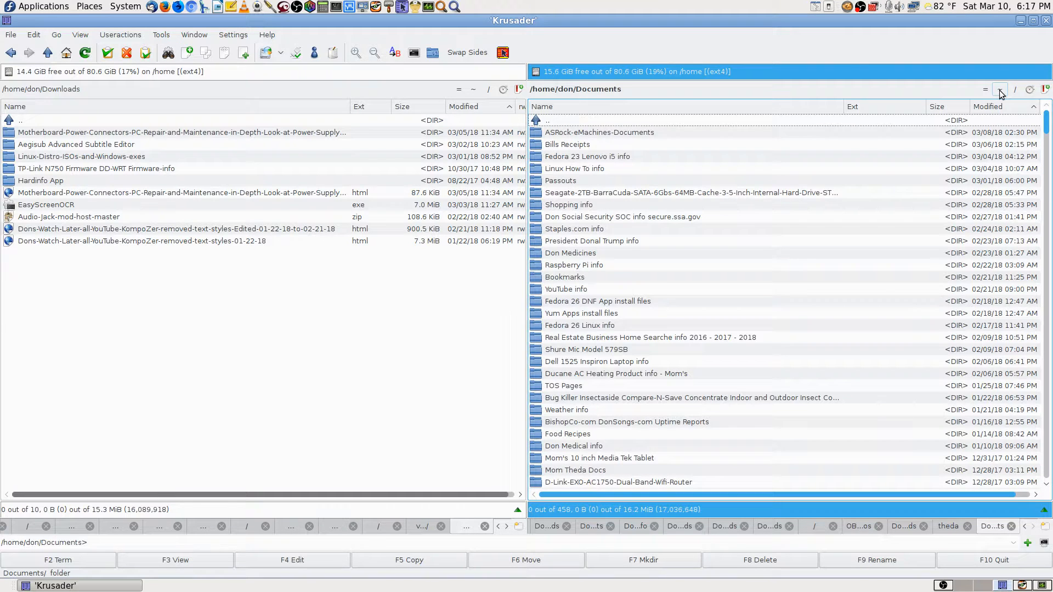
pyautogui.press('Down')
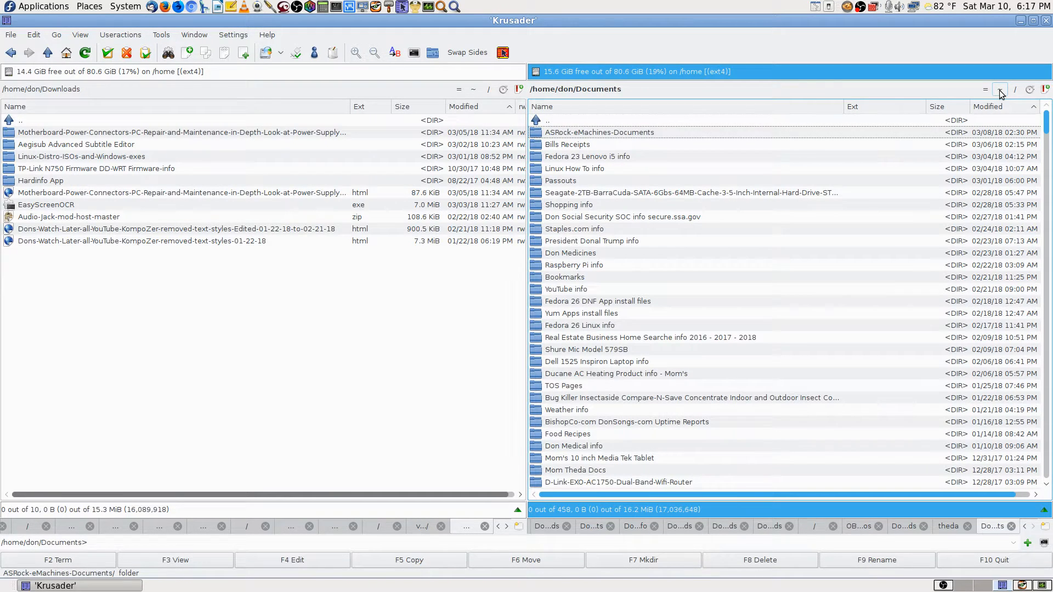
pyautogui.press('Return')
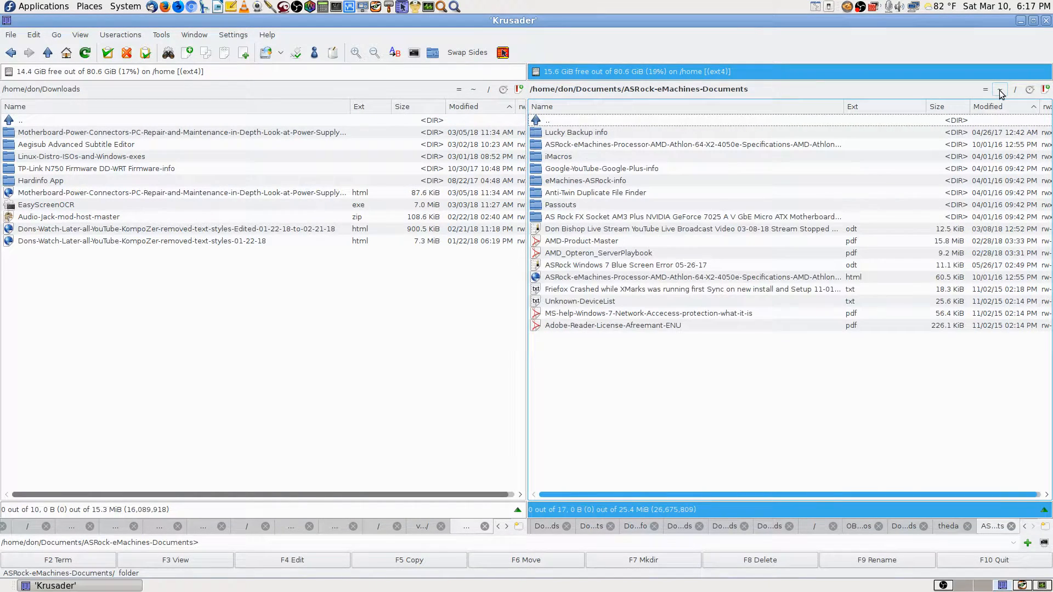
pyautogui.press('Down')
pyautogui.press('Down')
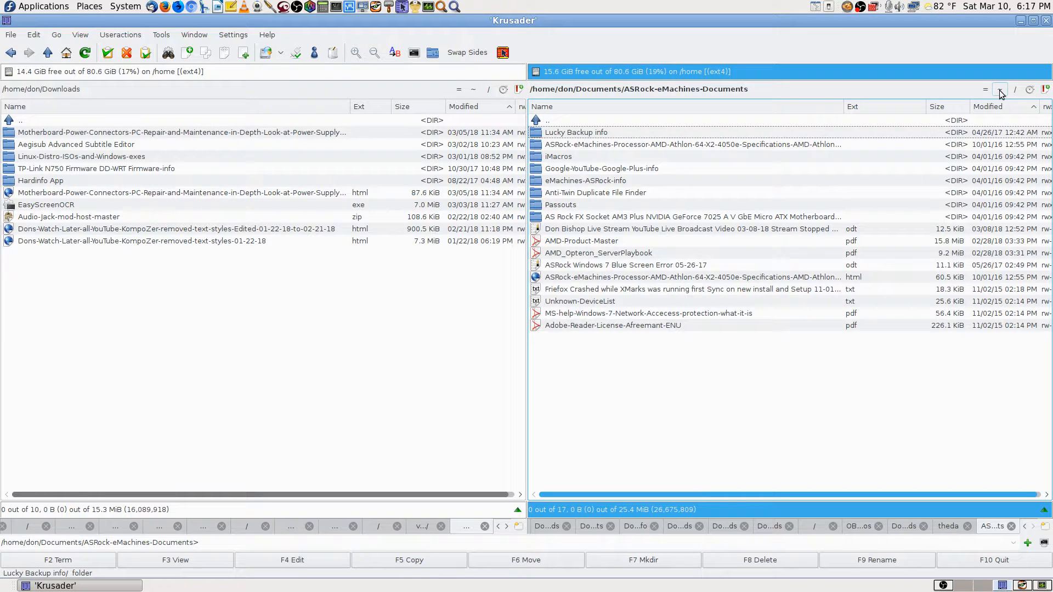
pyautogui.press('Up')
pyautogui.press('Return')
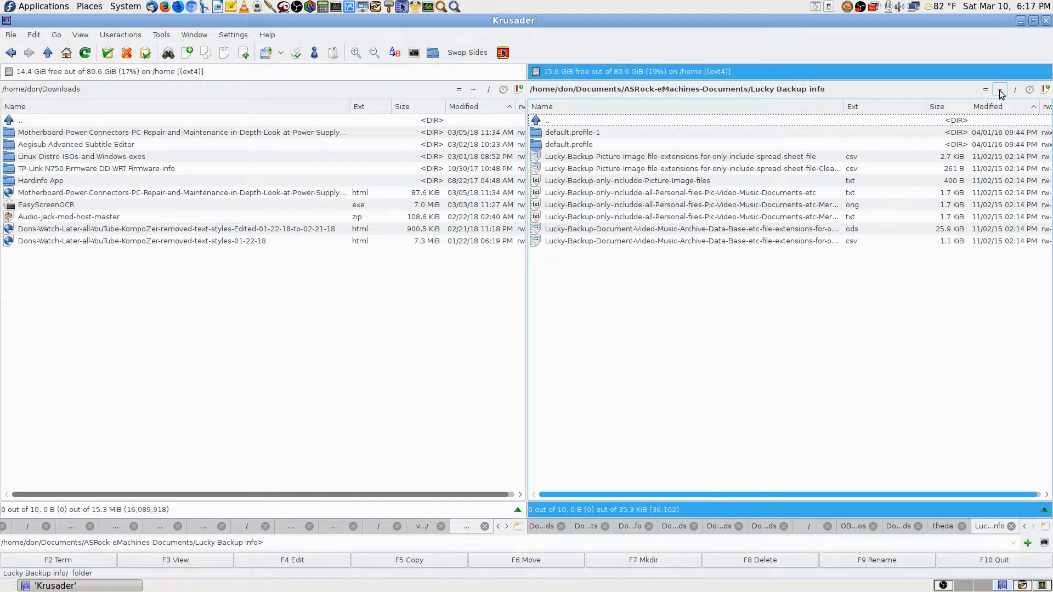
pyautogui.press('Down')
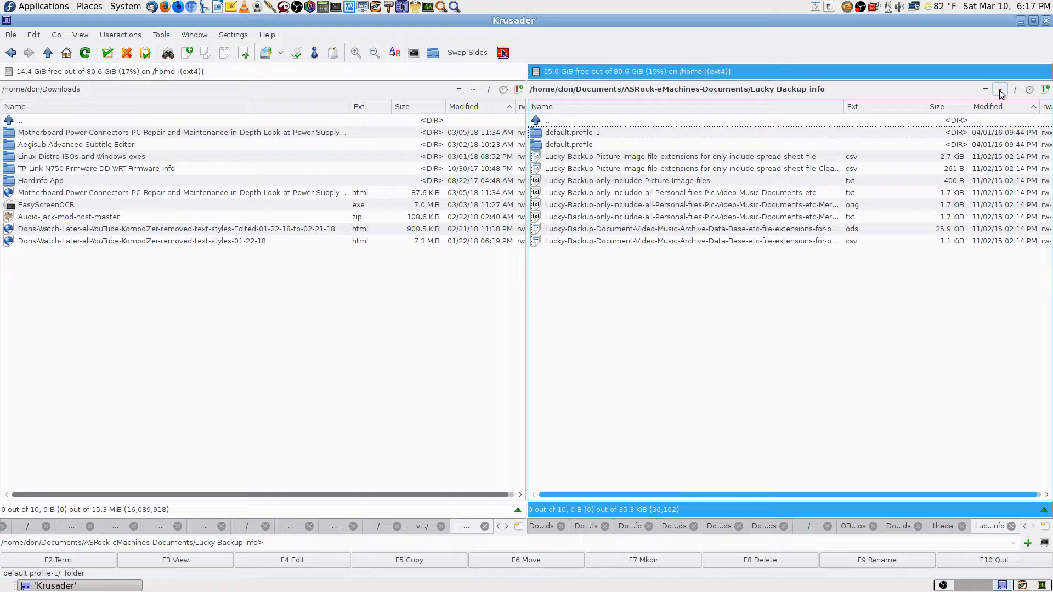
pyautogui.press('Down')
pyautogui.press('Down')
pyautogui.press('Down')
pyautogui.press('Down')
pyautogui.press('Down')
pyautogui.press('Down')
pyautogui.press('Down')
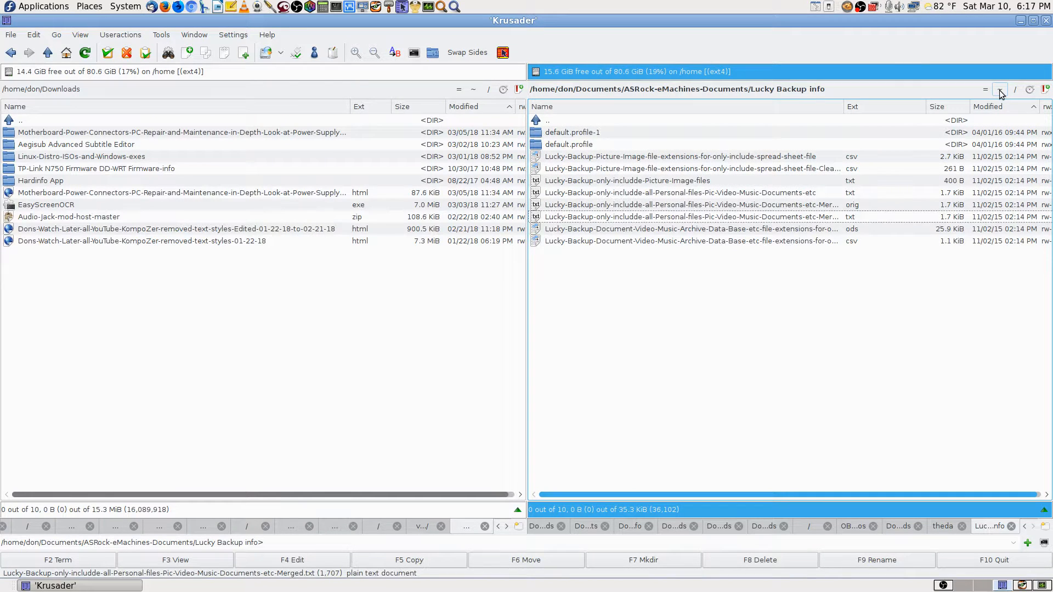
pyautogui.press('Down')
pyautogui.press('Down')
# Return to ASRock-eMachines-Documents and open the live-stream broadcast odt document in Writer.
pyautogui.click(1000, 90)
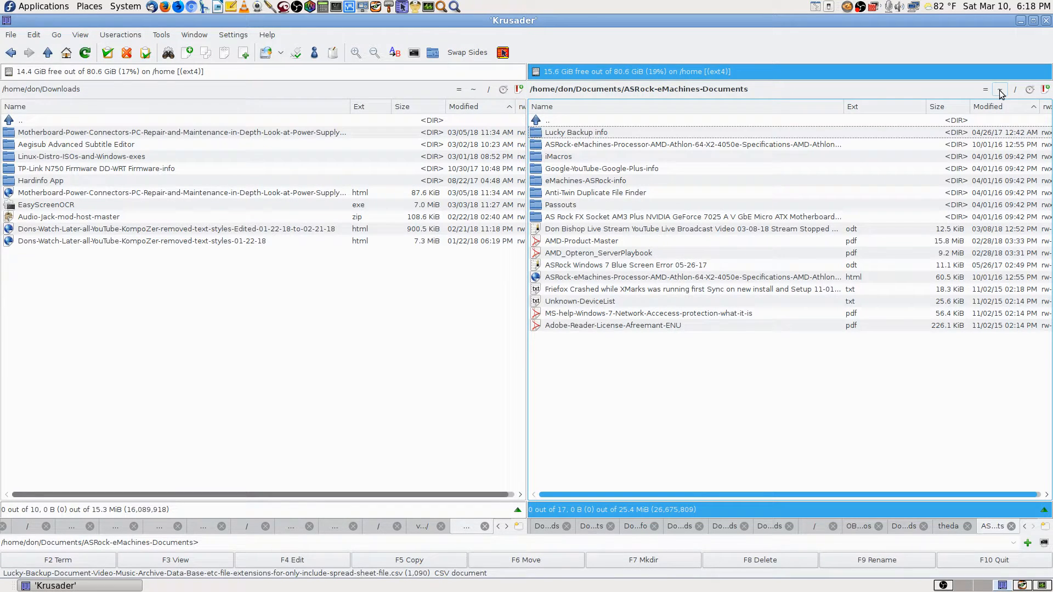
pyautogui.press('Down')
pyautogui.press('Down')
pyautogui.press('Down')
pyautogui.press('Down')
pyautogui.press('Down')
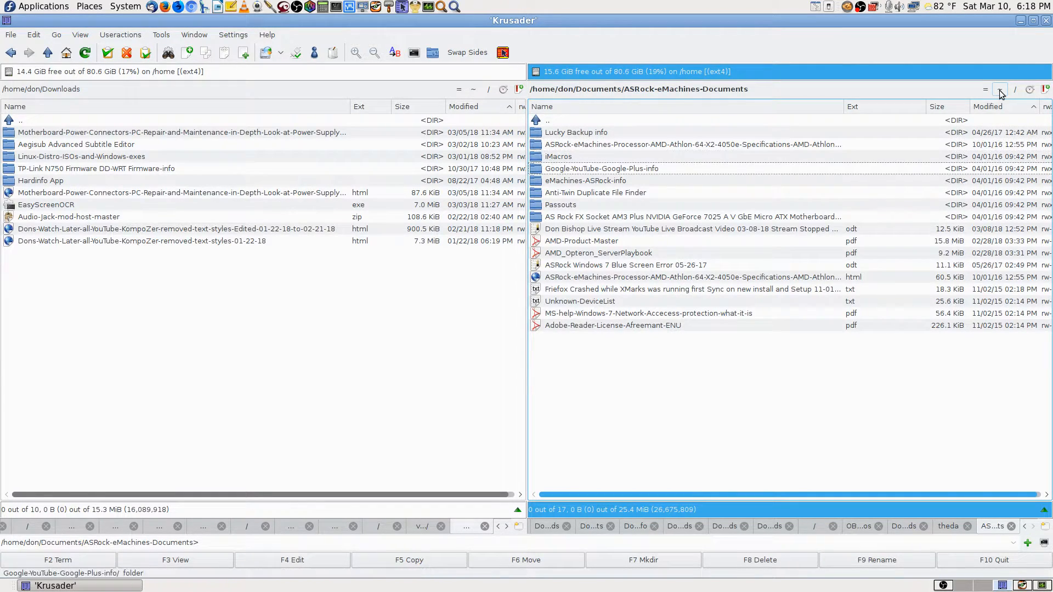
pyautogui.press('Down')
pyautogui.press('Down')
pyautogui.press('Down')
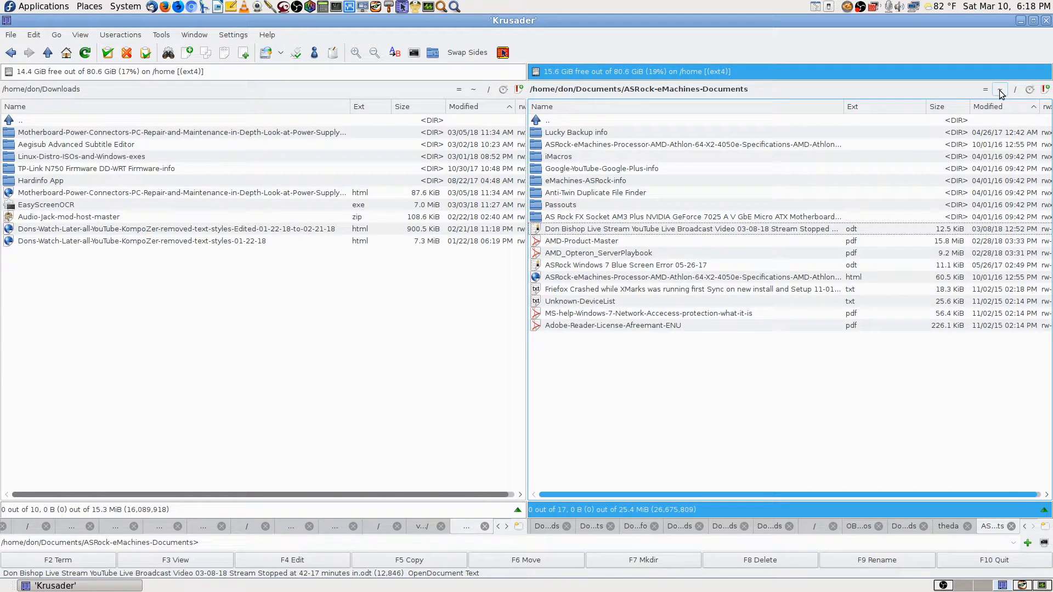
pyautogui.press('Return')
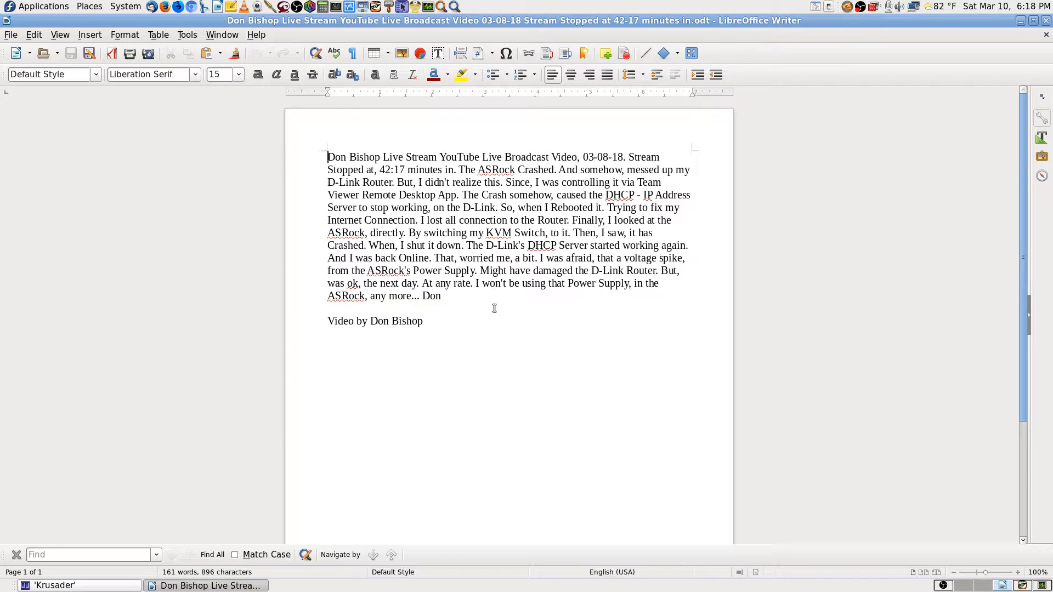
# Print the document on the Epson-WorkForce-645-2 printer from the File menu.
pyautogui.click(10, 35)
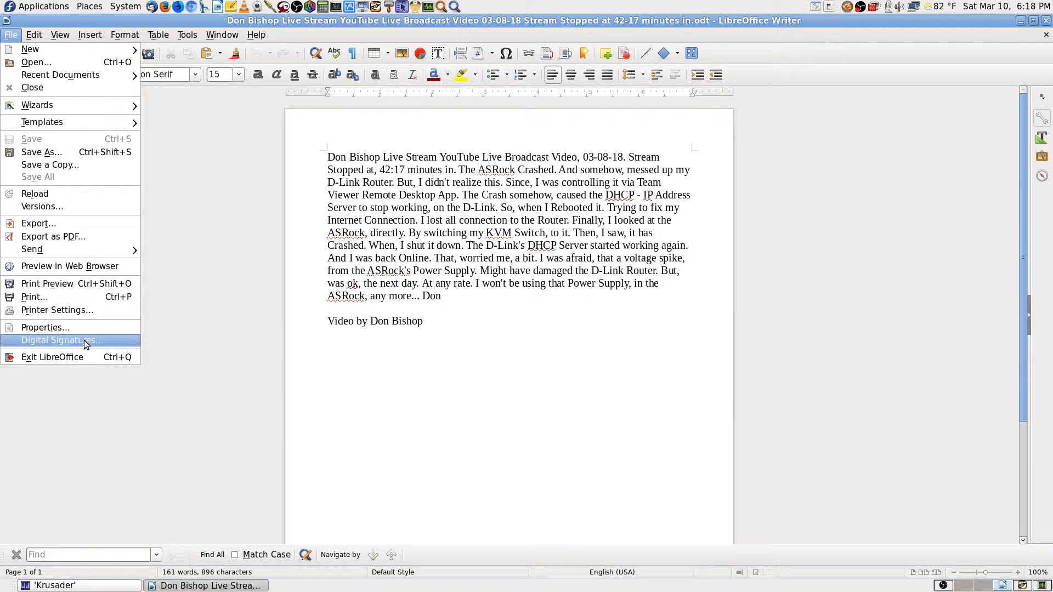
pyautogui.click(57, 298)
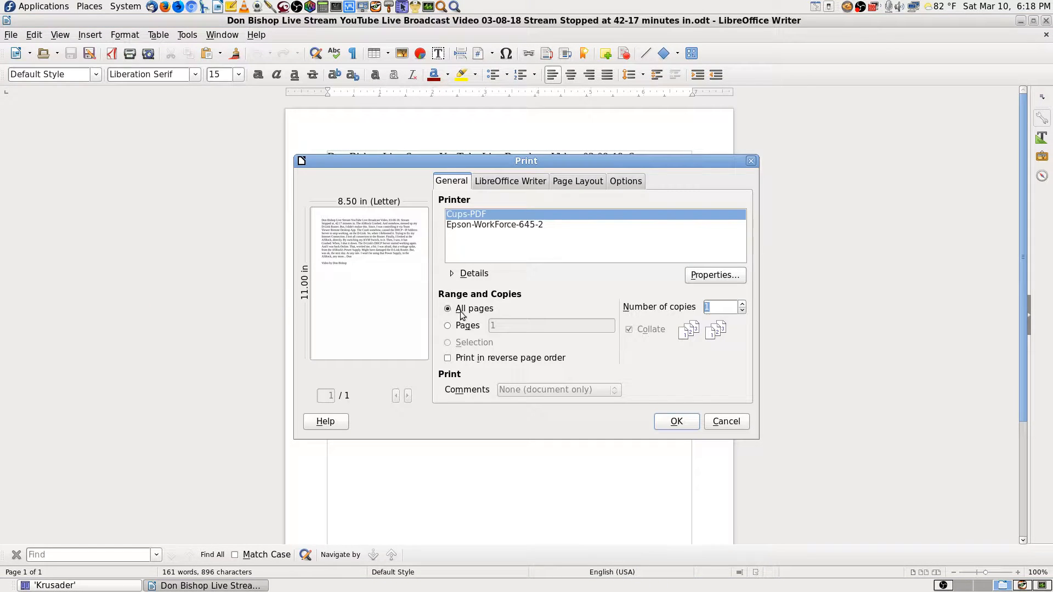
pyautogui.click(509, 225)
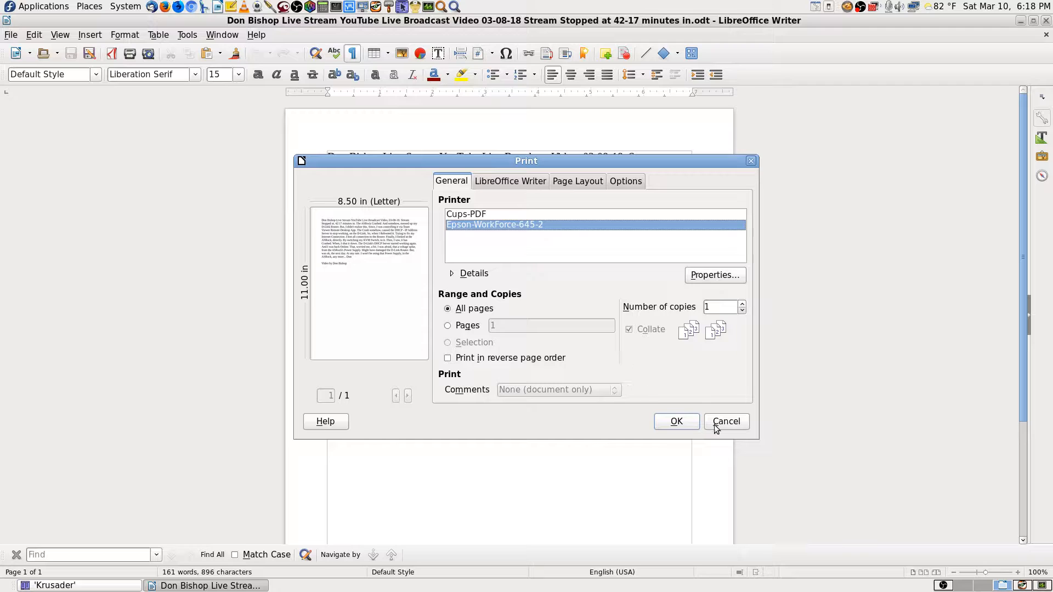
pyautogui.click(679, 425)
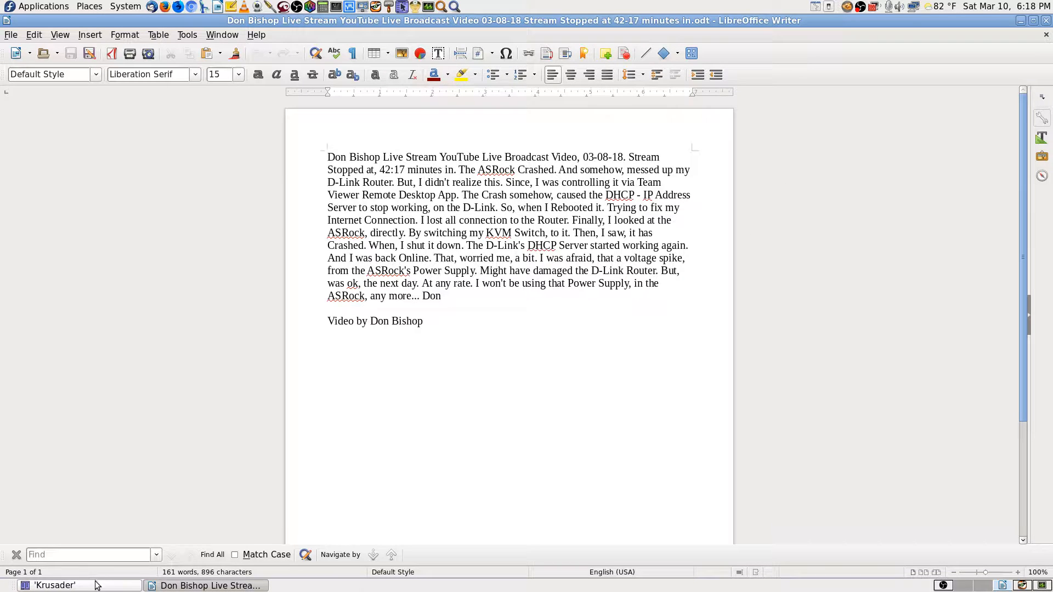
# Move the Writer window to workspace 3, glance at workspace 4, then return to it.
pyautogui.click(8, 23)
pyautogui.moveTo(99, 159)
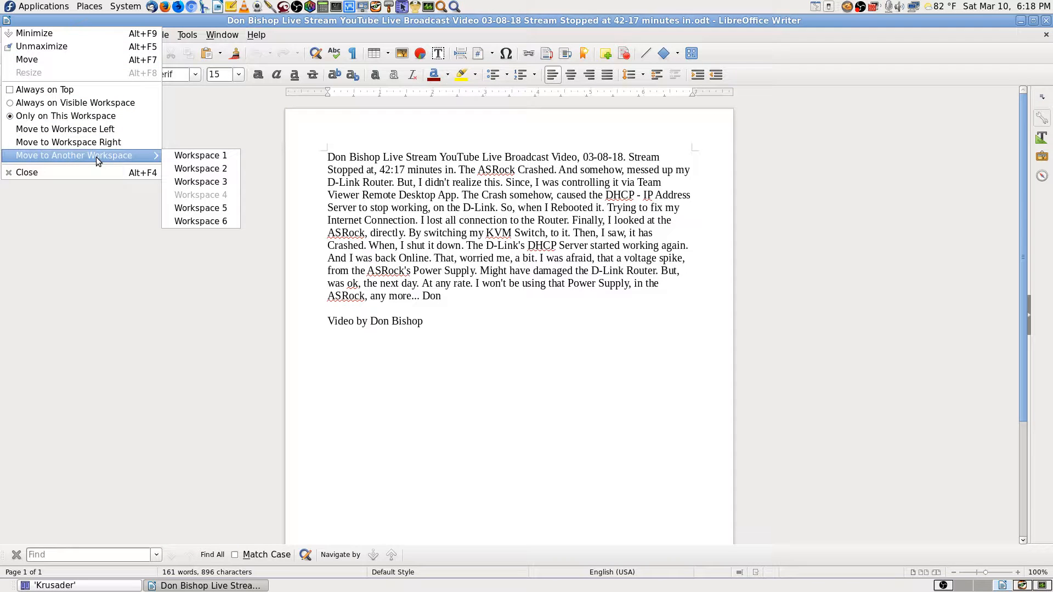
pyautogui.click(209, 181)
pyautogui.click(984, 585)
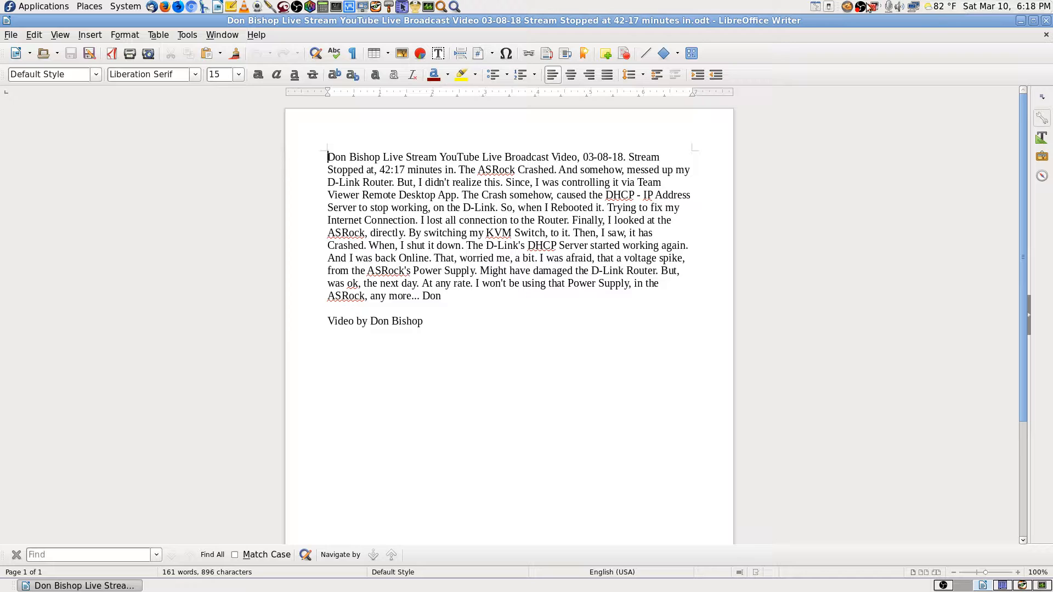
pyautogui.click(1022, 586)
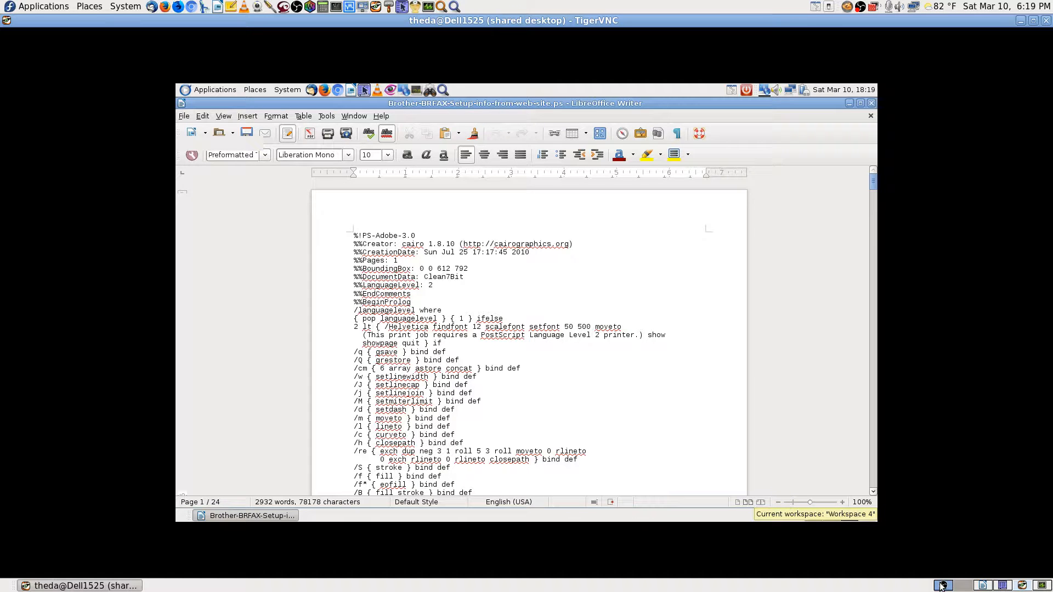
pyautogui.click(981, 585)
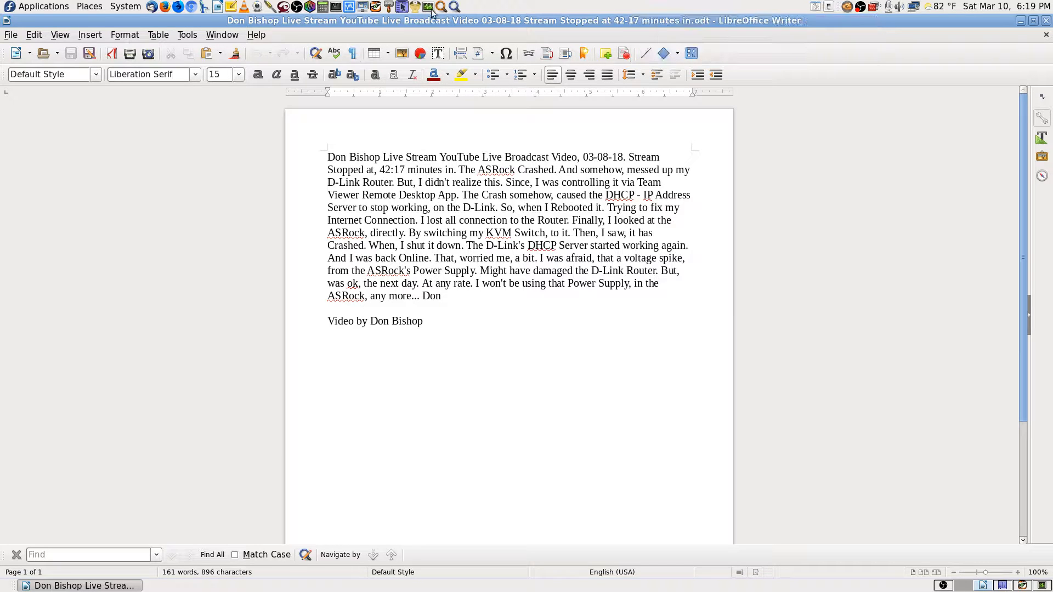
# Launch Print Settings and read the Epson printer's Device URI, cancelling without changes.
pyautogui.click(455, 6)
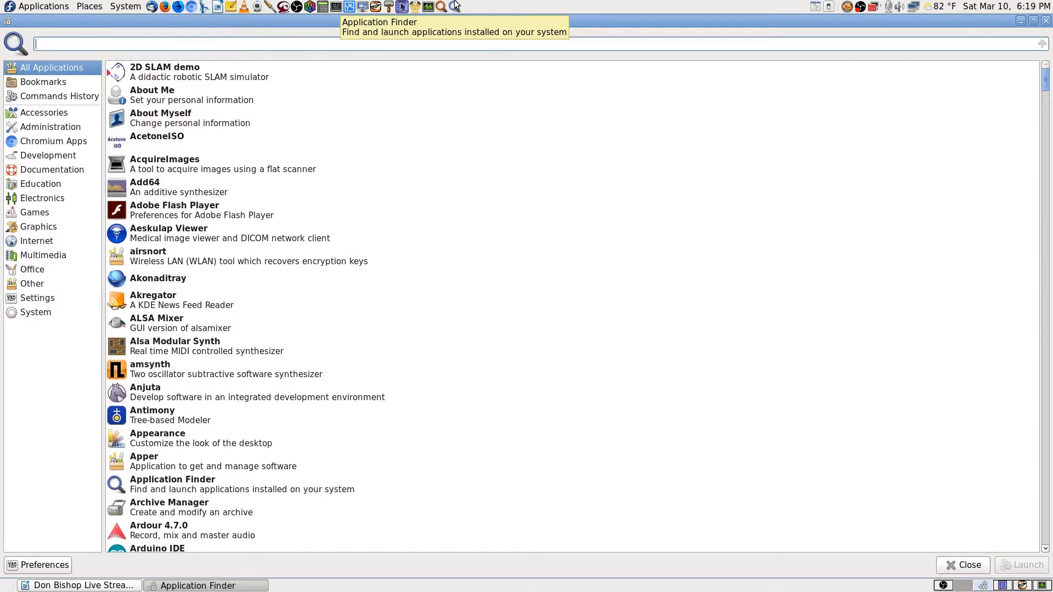
pyautogui.write('printers')
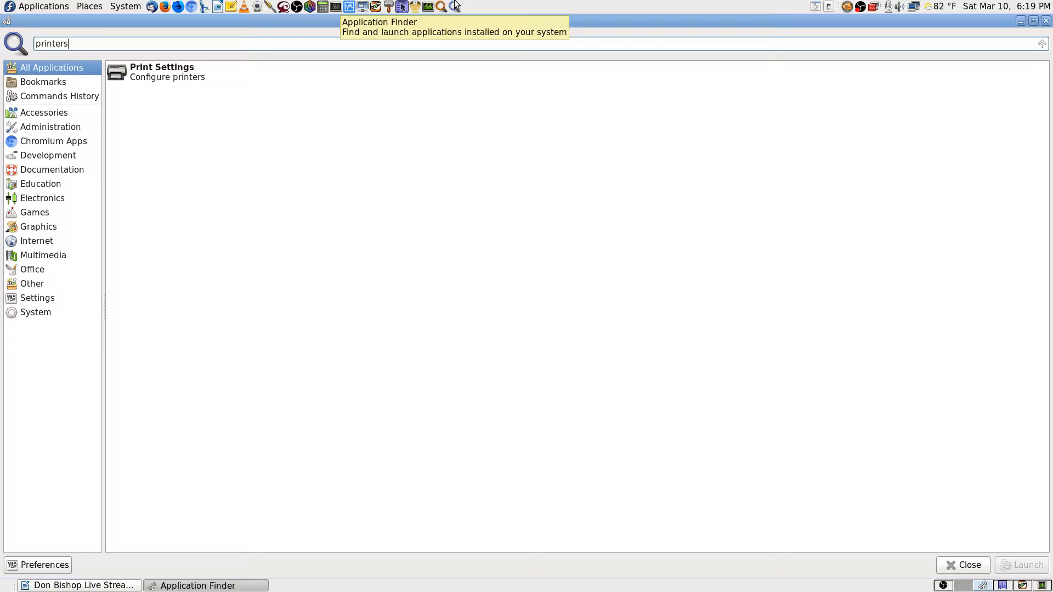
pyautogui.press('Return')
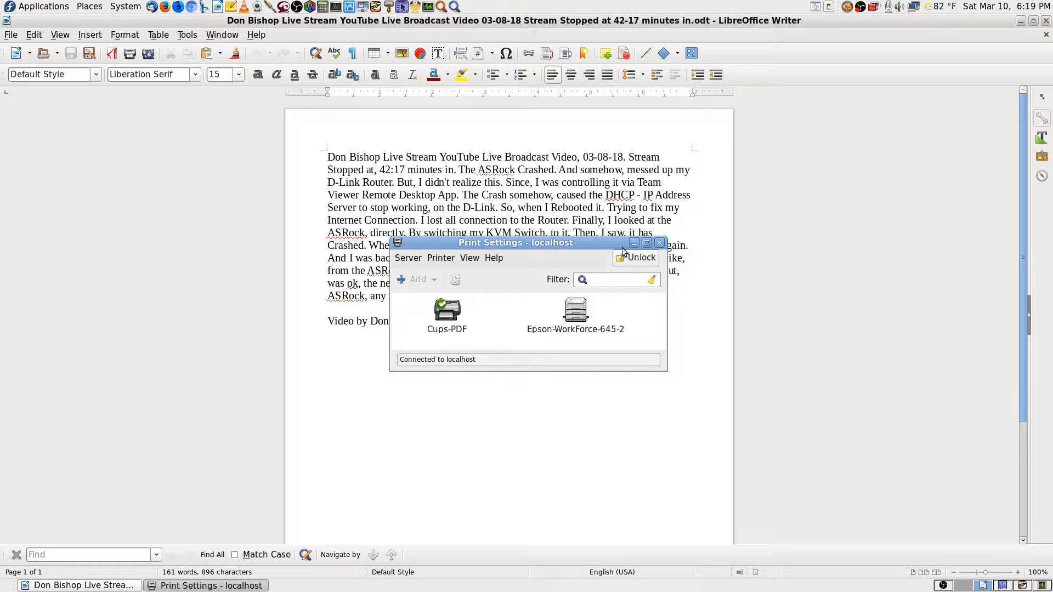
pyautogui.moveTo(610, 244); pyautogui.dragTo(951, 35)
pyautogui.doubleClick(921, 105)
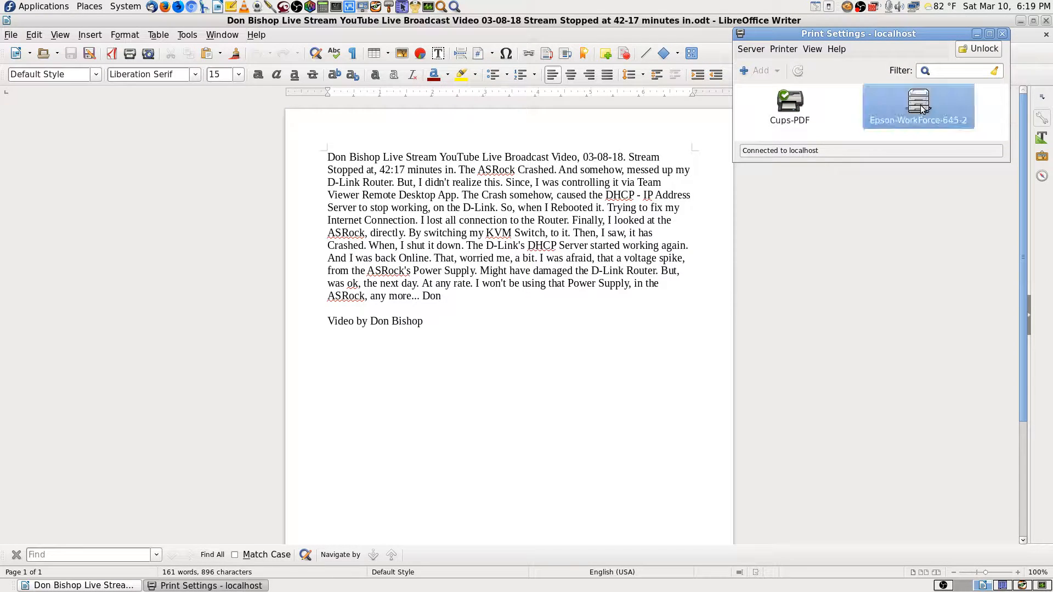
pyautogui.click(920, 93)
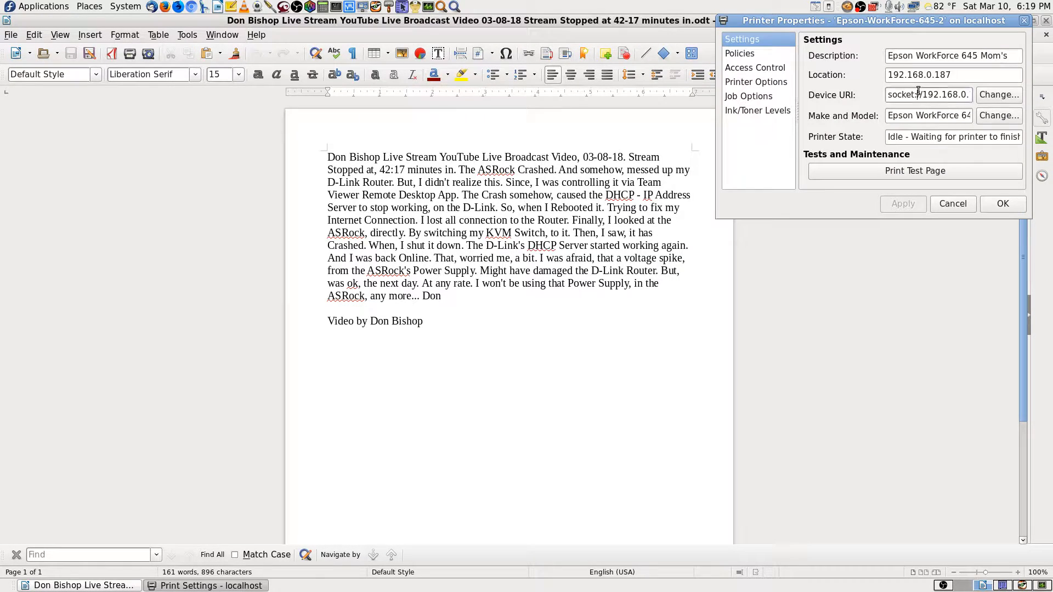
pyautogui.press('Right')
pyautogui.press('Right')
pyautogui.press('Right')
pyautogui.press('Right')
pyautogui.press('Right')
pyautogui.press('Right')
pyautogui.press('Right')
pyautogui.press('Right')
pyautogui.press('Right')
pyautogui.press('Right')
pyautogui.press('Right')
pyautogui.press('Right')
pyautogui.press('Right')
pyautogui.press('Right')
pyautogui.press('Right')
pyautogui.press('Right')
pyautogui.press('Right')
pyautogui.press('Right')
pyautogui.press('Right')
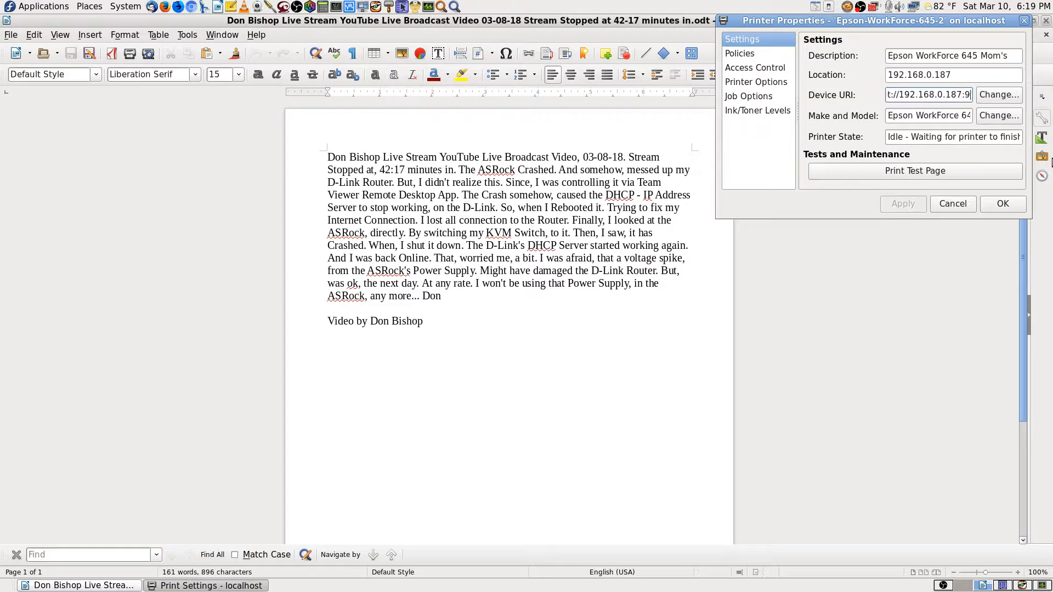
pyautogui.press('Left')
pyautogui.press('Left')
pyautogui.press('Left')
pyautogui.press('Left')
pyautogui.press('Left')
pyautogui.press('Left')
pyautogui.press('Left')
pyautogui.press('Left')
pyautogui.press('Left')
pyautogui.press('Left')
pyautogui.press('Left')
pyautogui.press('Left')
pyautogui.press('Left')
pyautogui.press('Left')
pyautogui.press('Left')
pyautogui.press('Left')
pyautogui.press('Left')
pyautogui.press('Left')
pyautogui.press('Left')
pyautogui.press('Left')
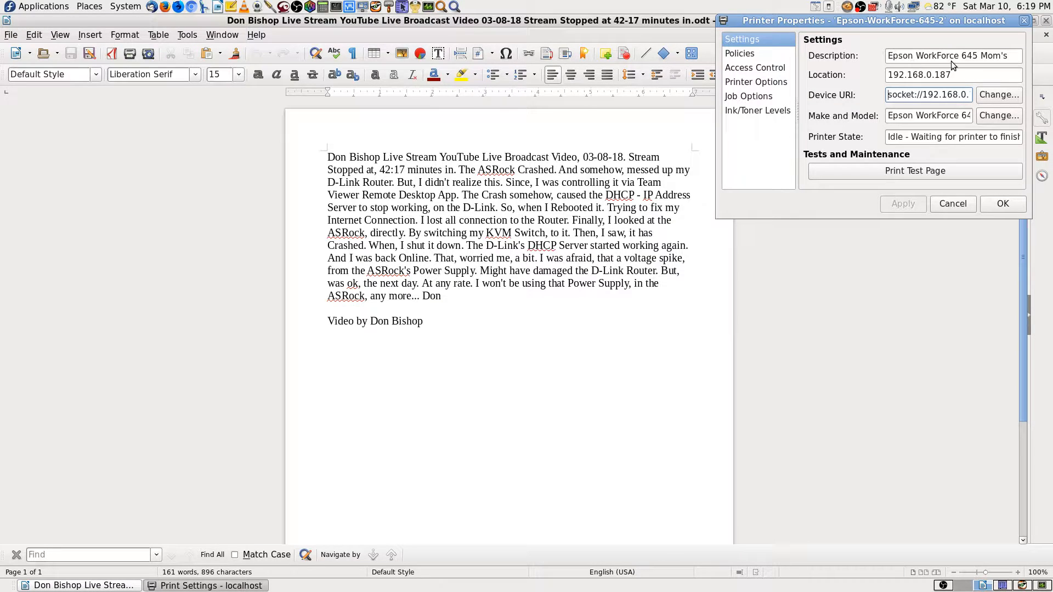
pyautogui.click(956, 208)
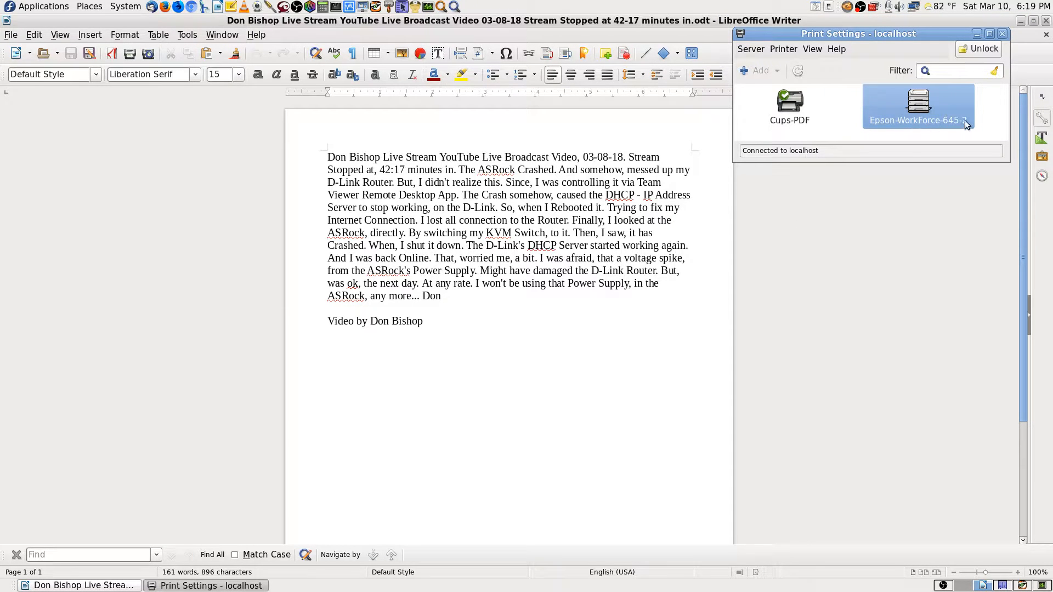
# Reopen the Epson printer's properties to read its ESC/P-R make and model, then cancel.
pyautogui.doubleClick(926, 113)
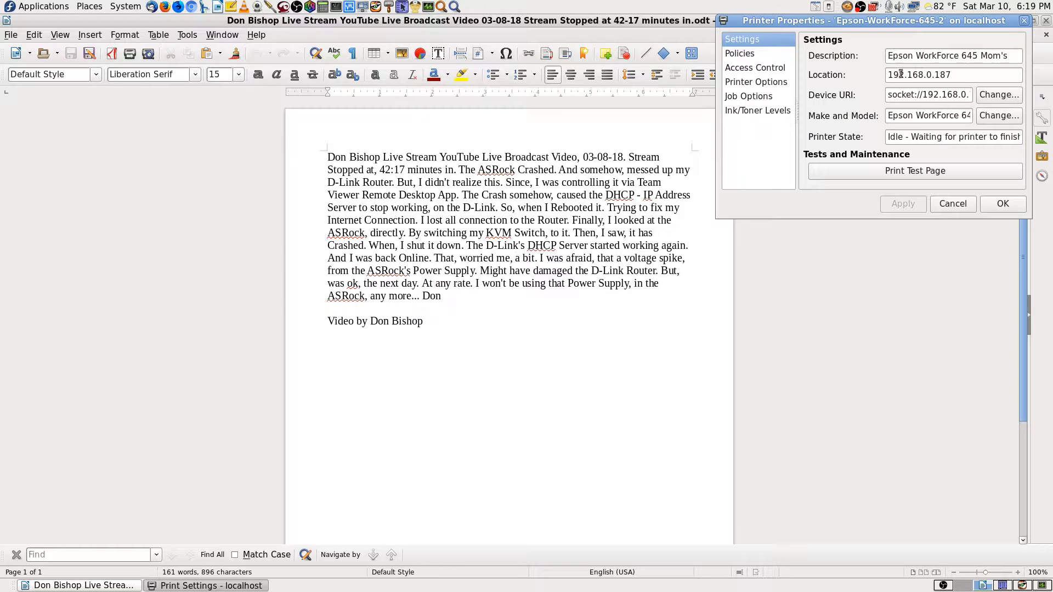
pyautogui.click(919, 115)
pyautogui.press('Right')
pyautogui.press('Right')
pyautogui.press('Right')
pyautogui.press('Right')
pyautogui.press('Right')
pyautogui.press('Right')
pyautogui.press('Right')
pyautogui.press('Right')
pyautogui.press('Right')
pyautogui.press('Right')
pyautogui.press('Right')
pyautogui.press('Right')
pyautogui.press('Right')
pyautogui.press('Right')
pyautogui.press('Right')
pyautogui.press('Right')
pyautogui.press('Right')
pyautogui.press('Right')
pyautogui.press('Right')
pyautogui.press('Right')
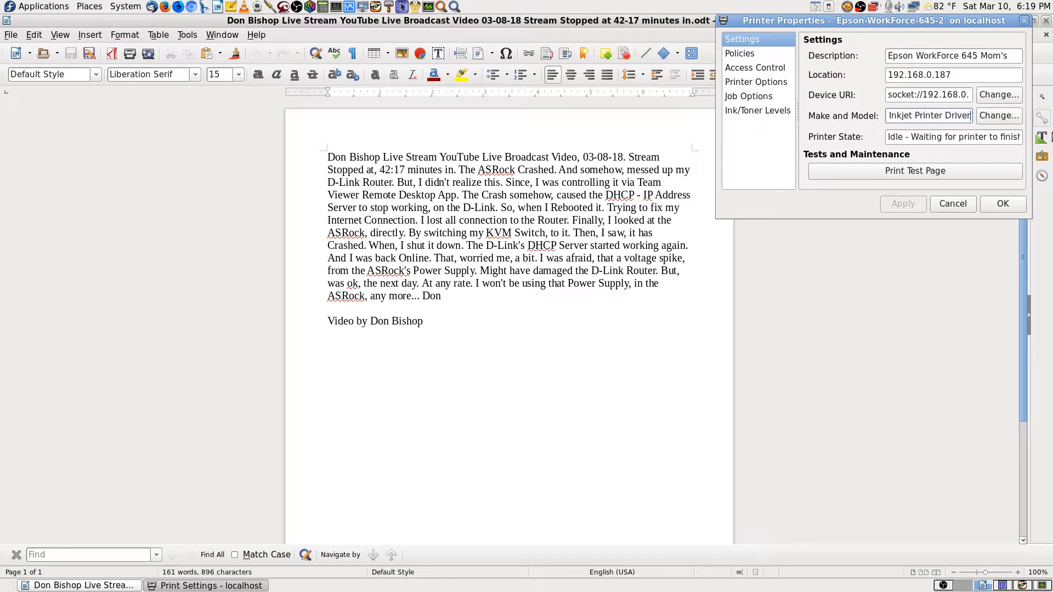
pyautogui.press('Right')
pyautogui.press('Right')
pyautogui.press('Right')
pyautogui.press('Right')
pyautogui.press('Right')
pyautogui.press('Right')
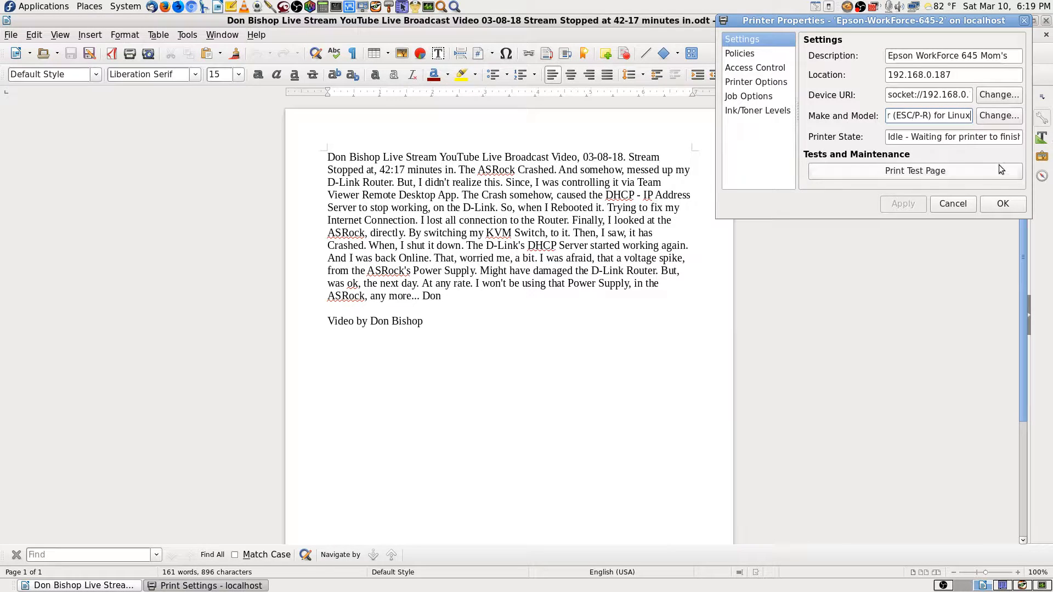
pyautogui.click(952, 204)
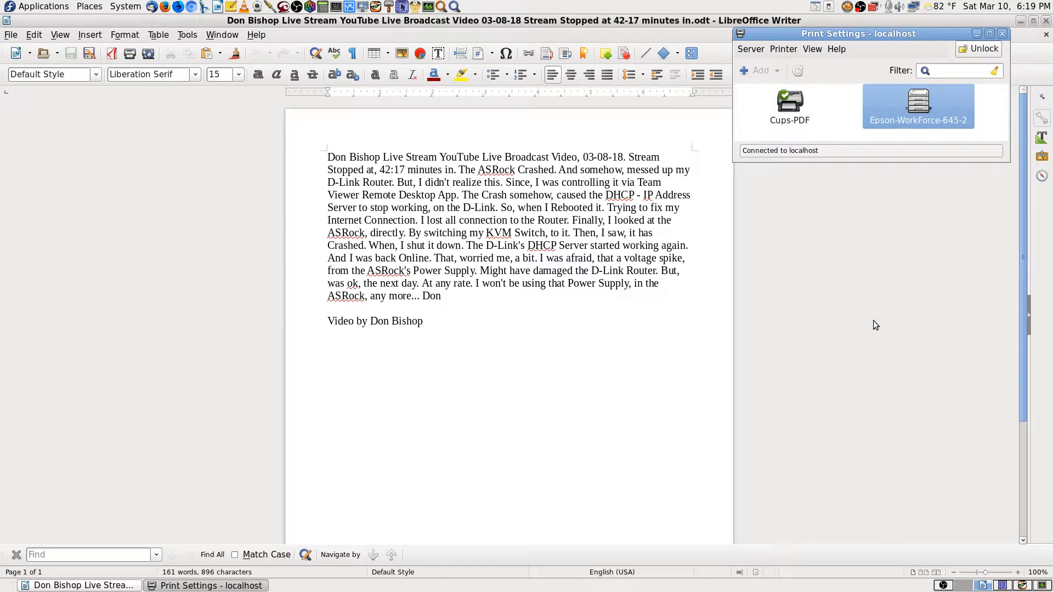
# Close the Print Settings window and the Writer document window.
pyautogui.click(1002, 34)
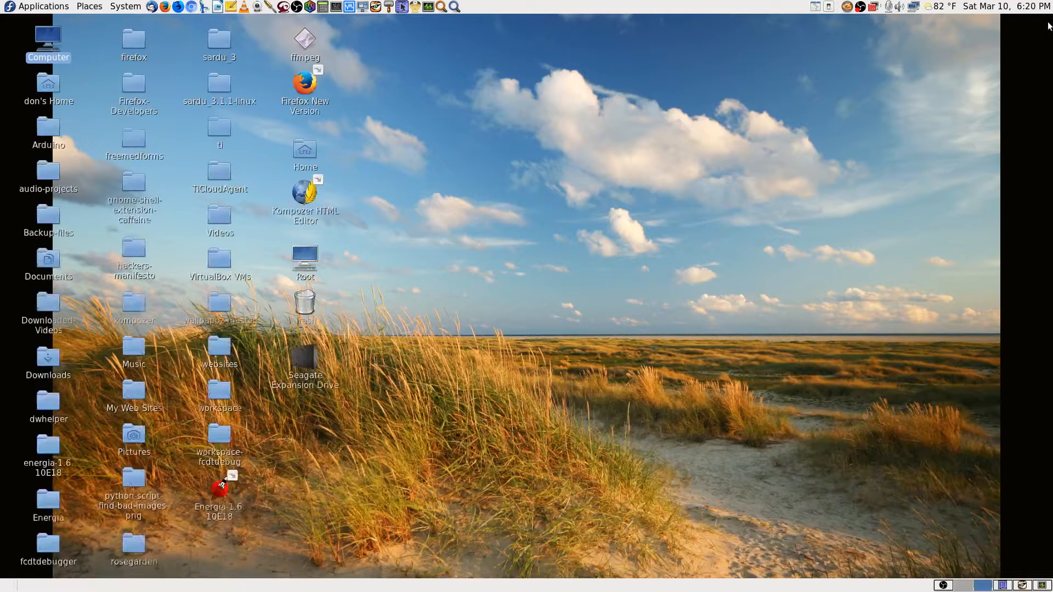
pyautogui.click(1047, 23)
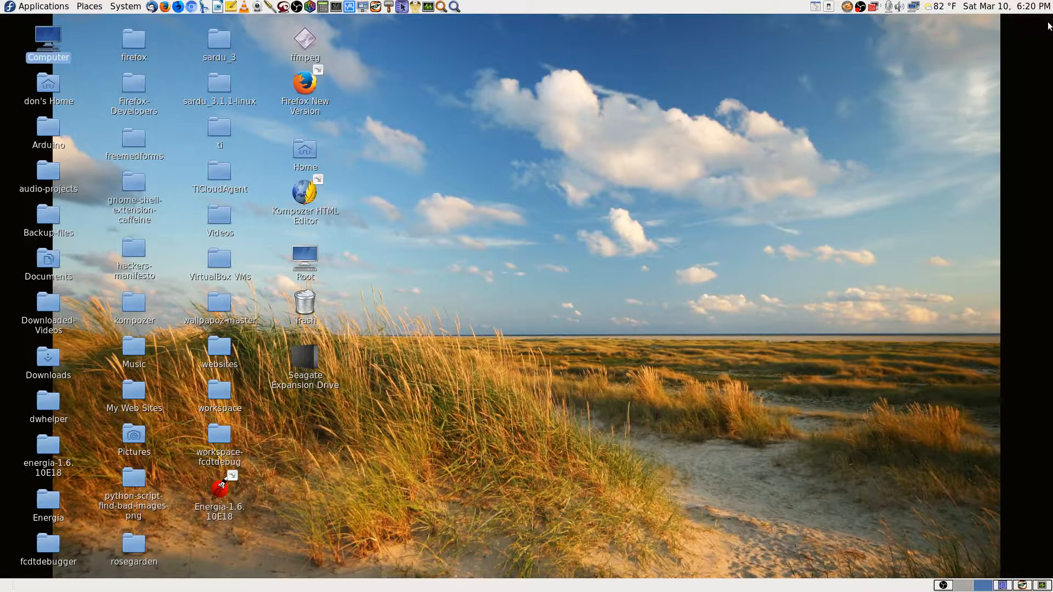
# Open the YouTube Live Dashboard bookmark in the Google tab and close the uStart tab.
pyautogui.click(1016, 586)
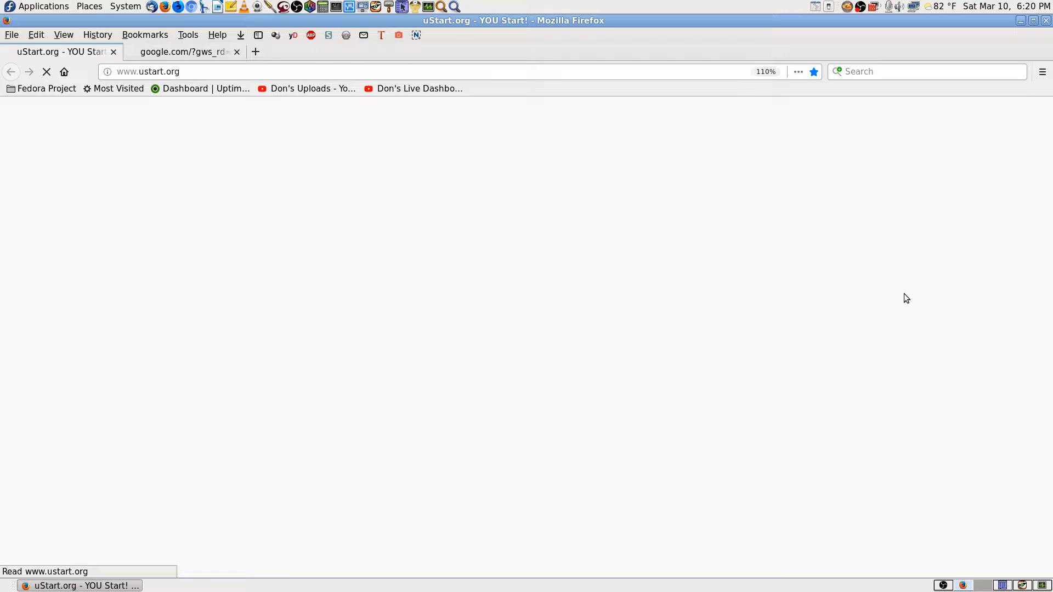
pyautogui.click(196, 55)
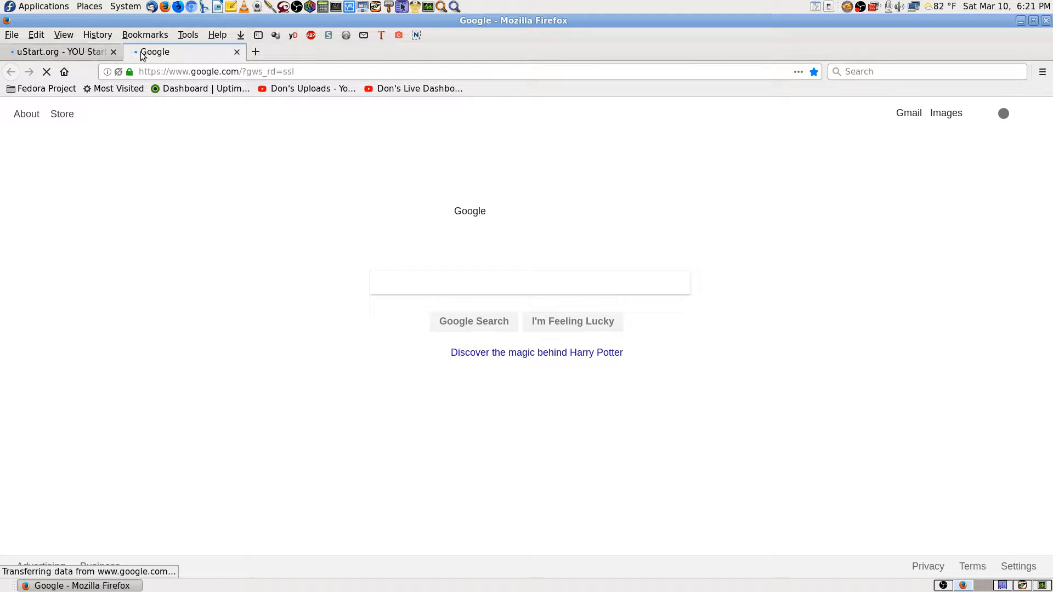
pyautogui.click(57, 52)
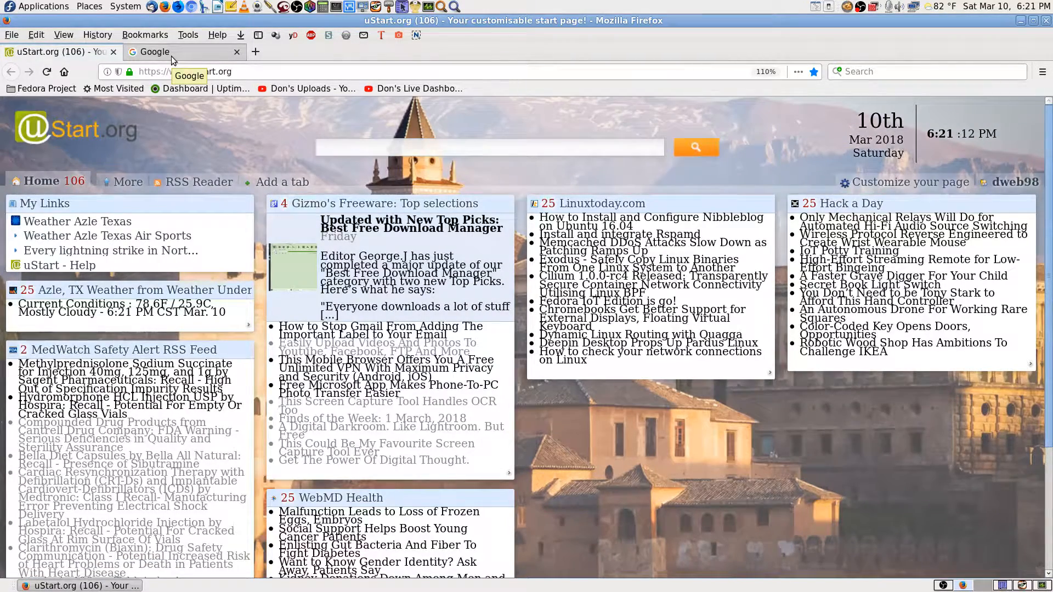
pyautogui.click(171, 56)
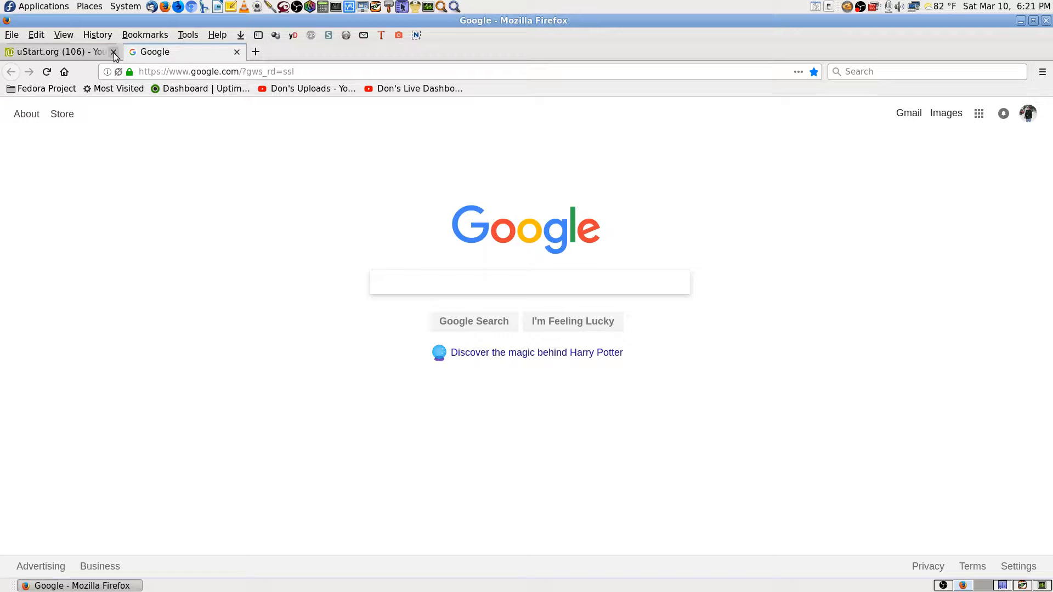
pyautogui.click(369, 89)
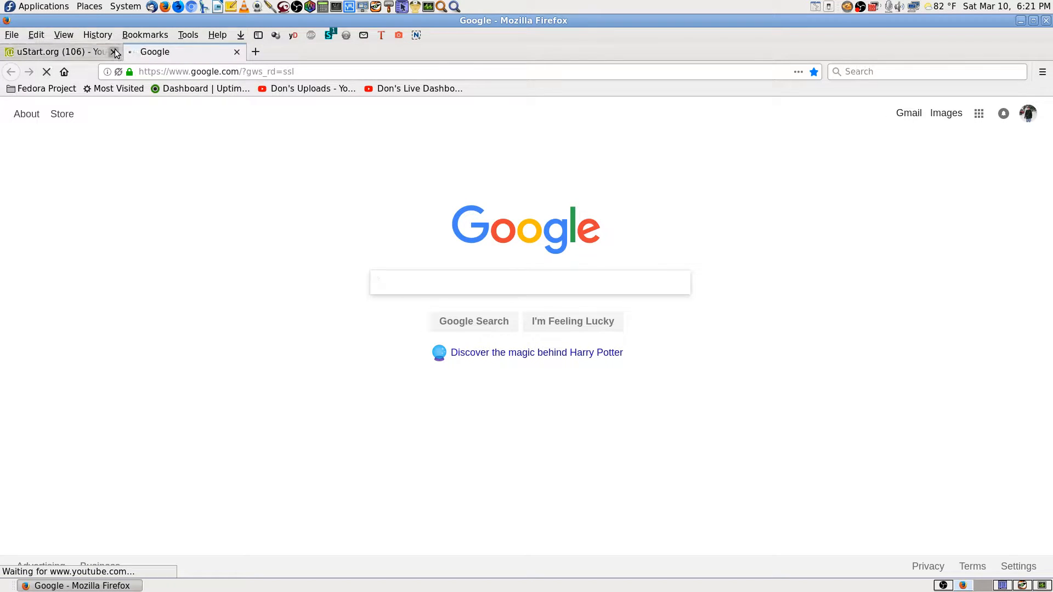
pyautogui.click(114, 52)
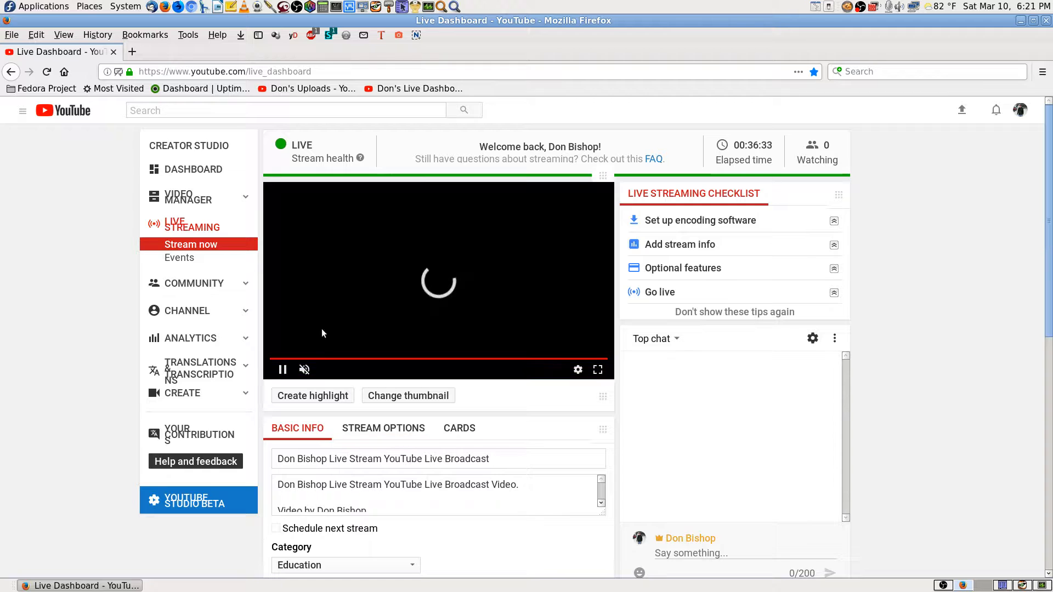
# Unmute and pause the live-stream preview, then close Firefox.
pyautogui.click(304, 370)
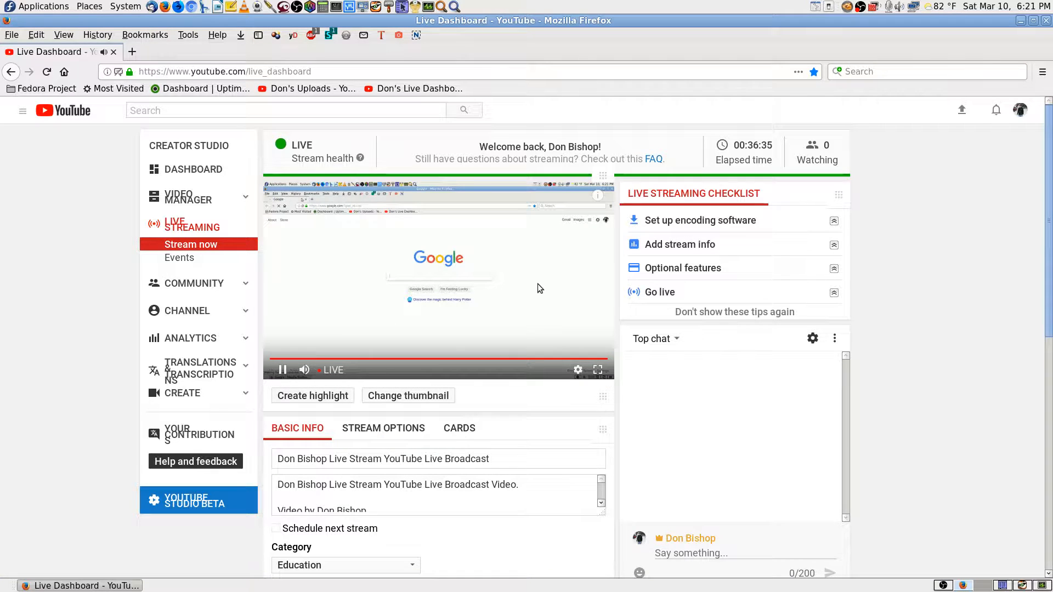
pyautogui.moveTo(537, 284); pyautogui.dragTo(555, 287)
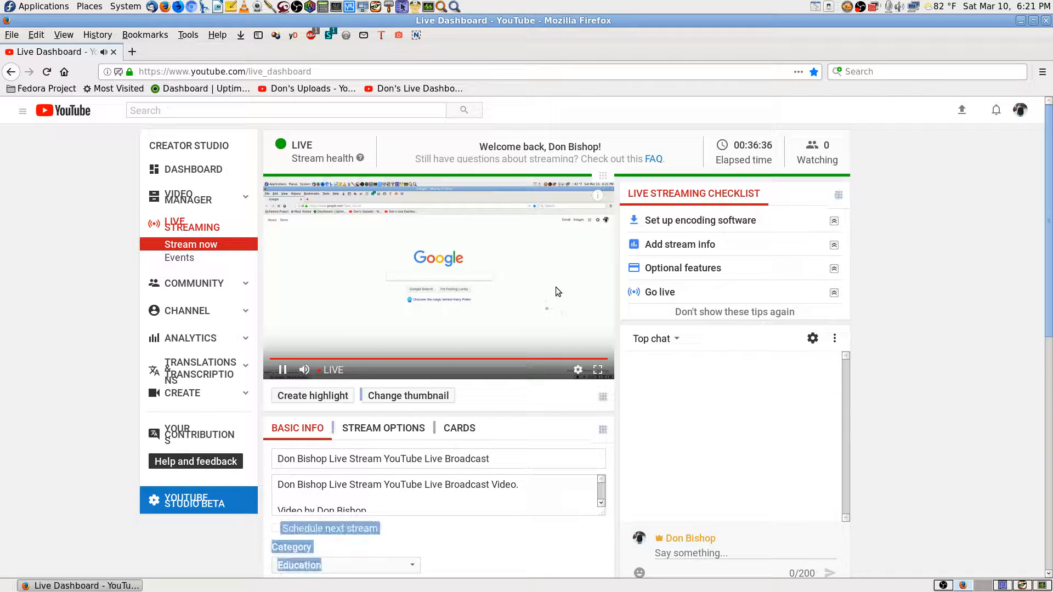
pyautogui.click(1047, 21)
# Scroll the remote Brother-BRFAX-Setup .ps document, check other remote workspaces, then close TigerVNC.
pyautogui.click(1020, 586)
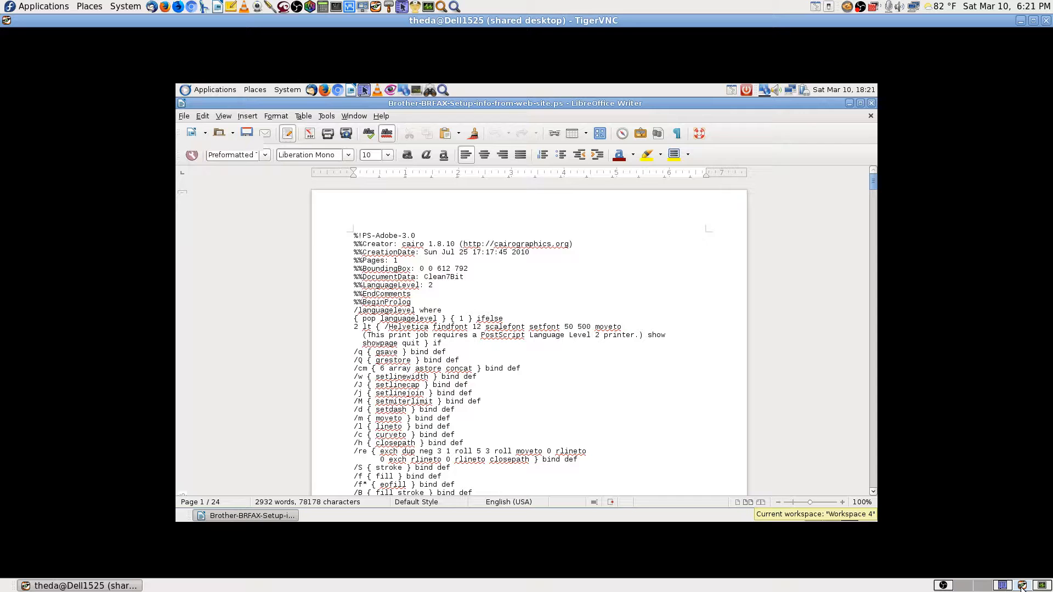
pyautogui.scroll(-6, 570, 312)
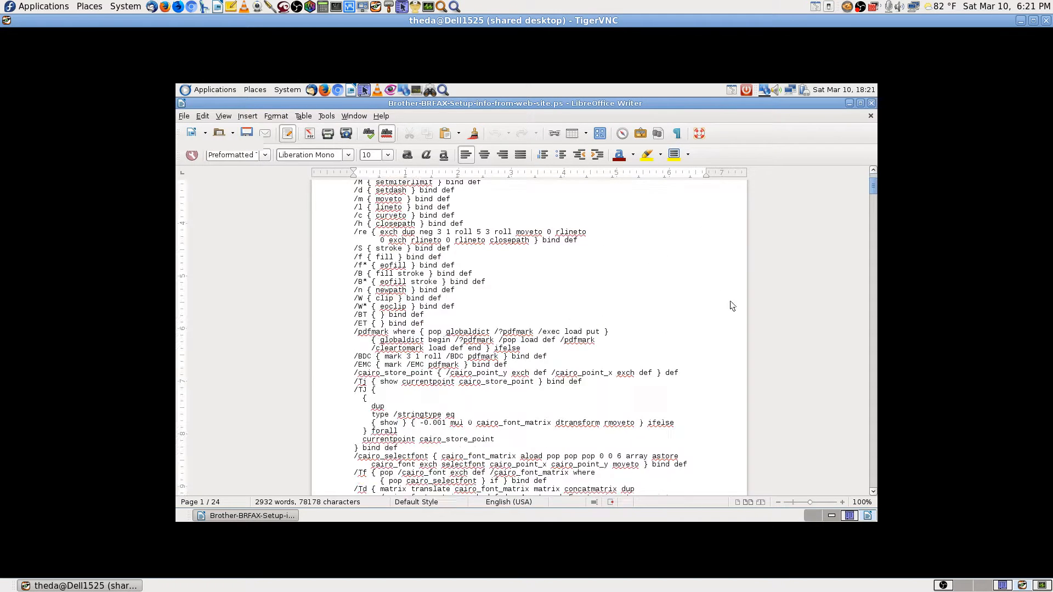
pyautogui.moveTo(873, 188); pyautogui.dragTo(875, 161)
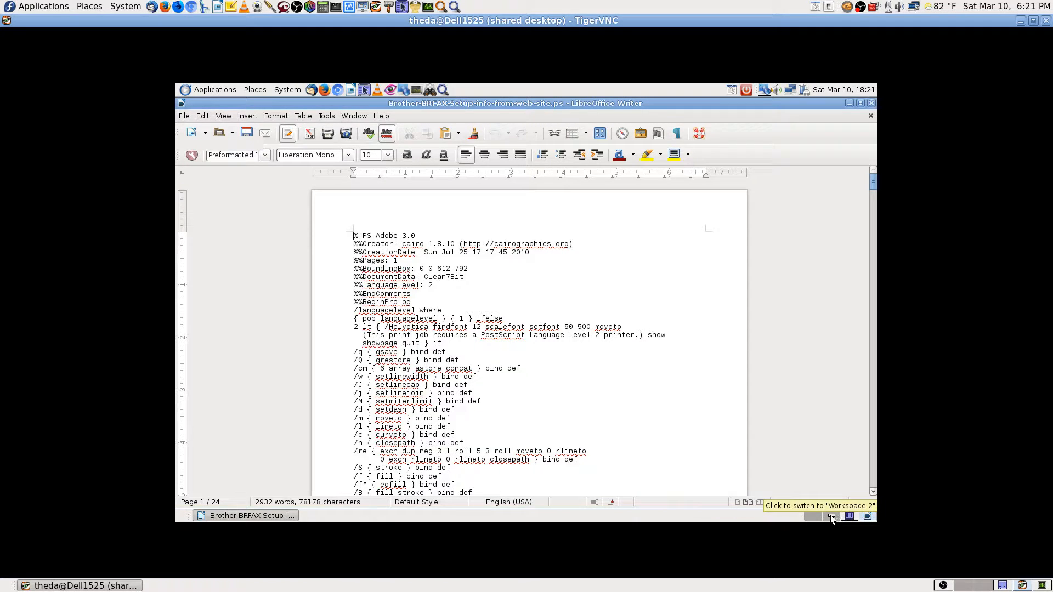
pyautogui.click(851, 517)
pyautogui.click(866, 516)
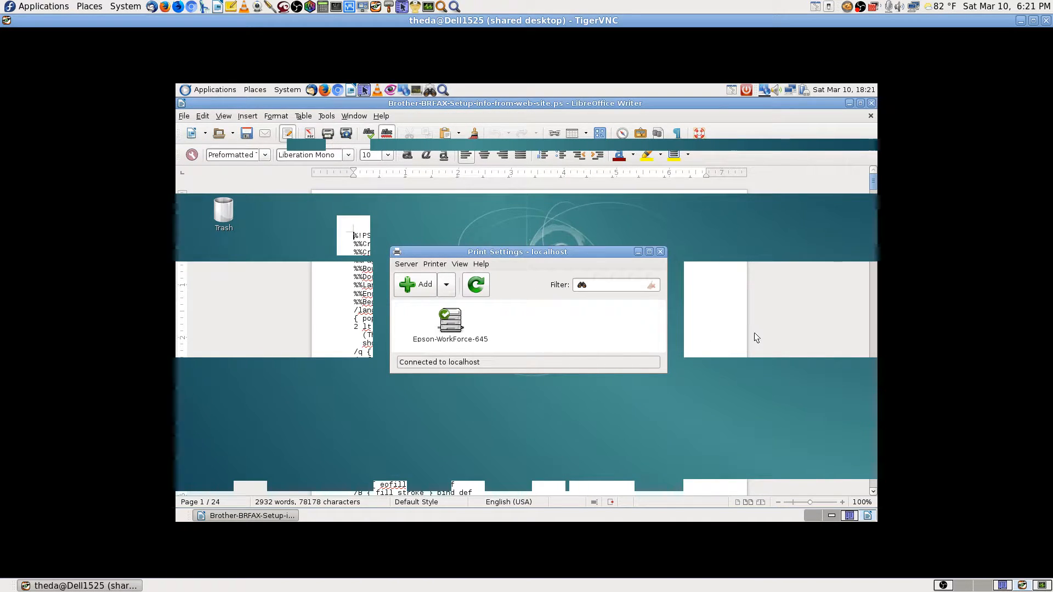
pyautogui.click(1047, 20)
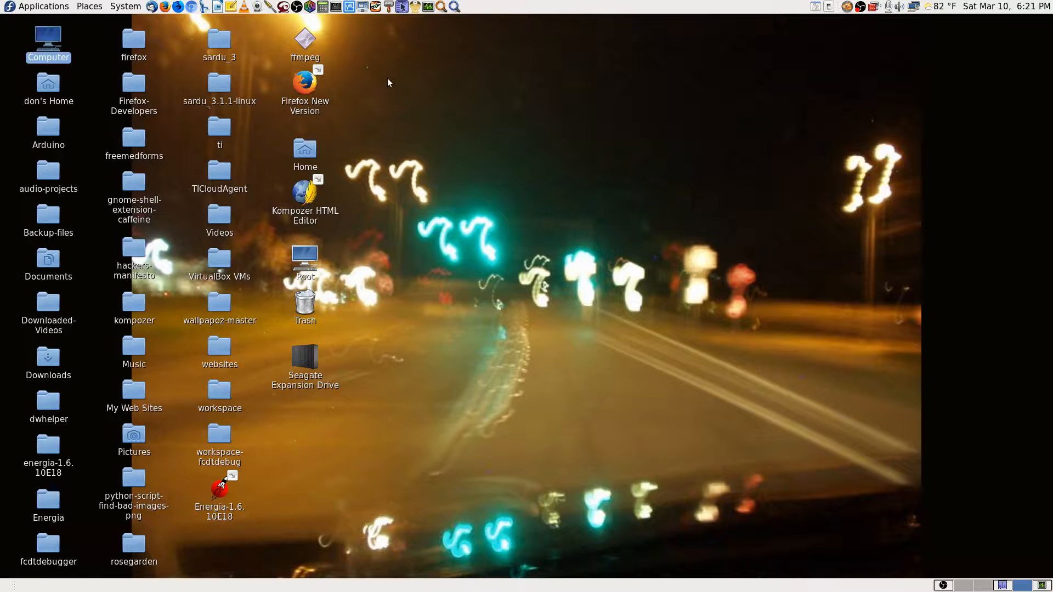
# Reconnect TigerVNC to 192.168.0.110, entering the VNC password.
pyautogui.click(375, 7)
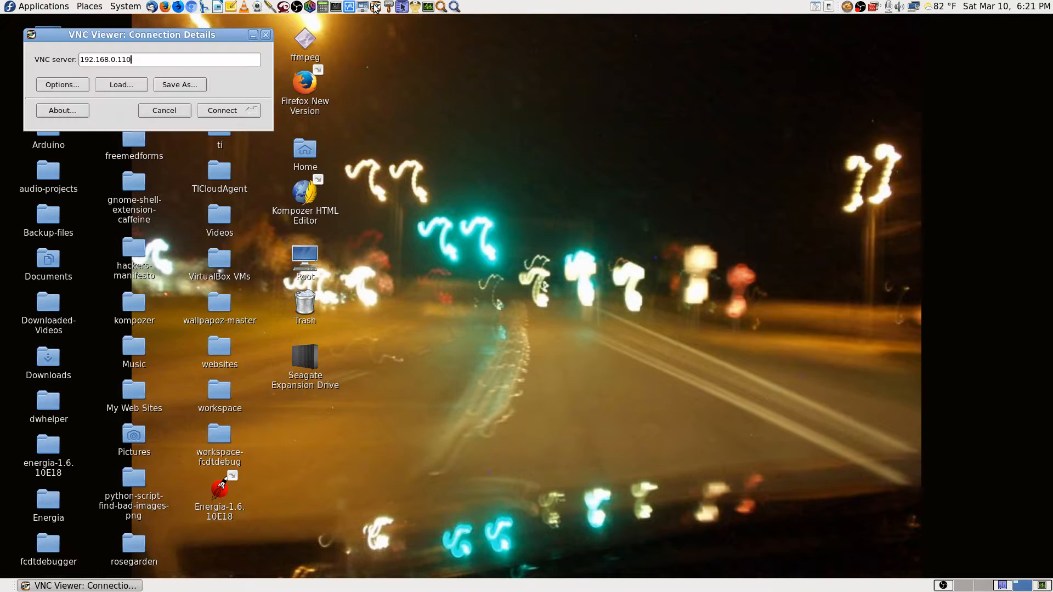
pyautogui.click(231, 110)
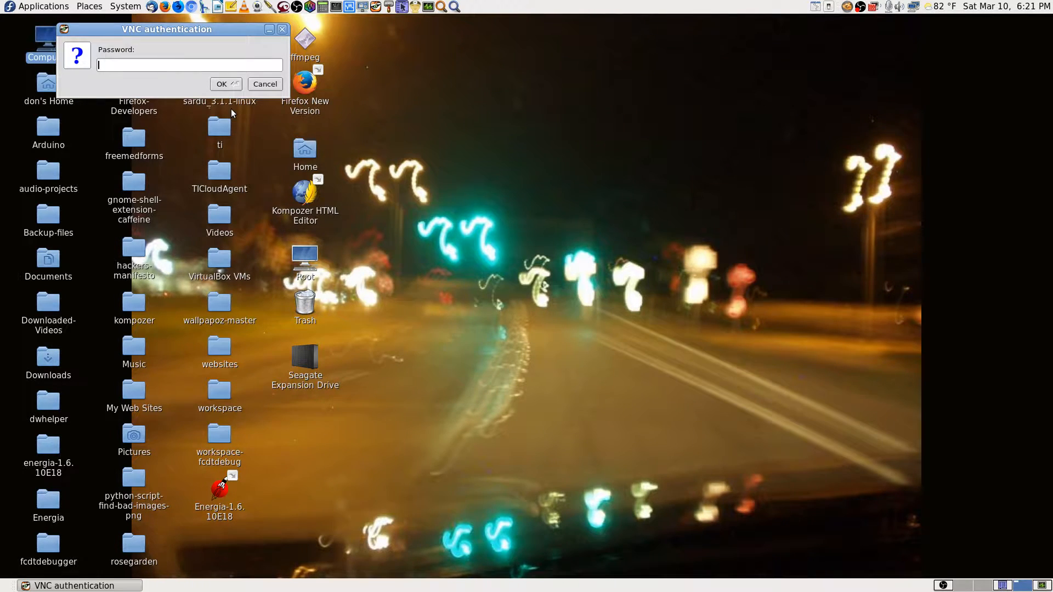
pyautogui.write('••••••••')
pyautogui.press('Return')
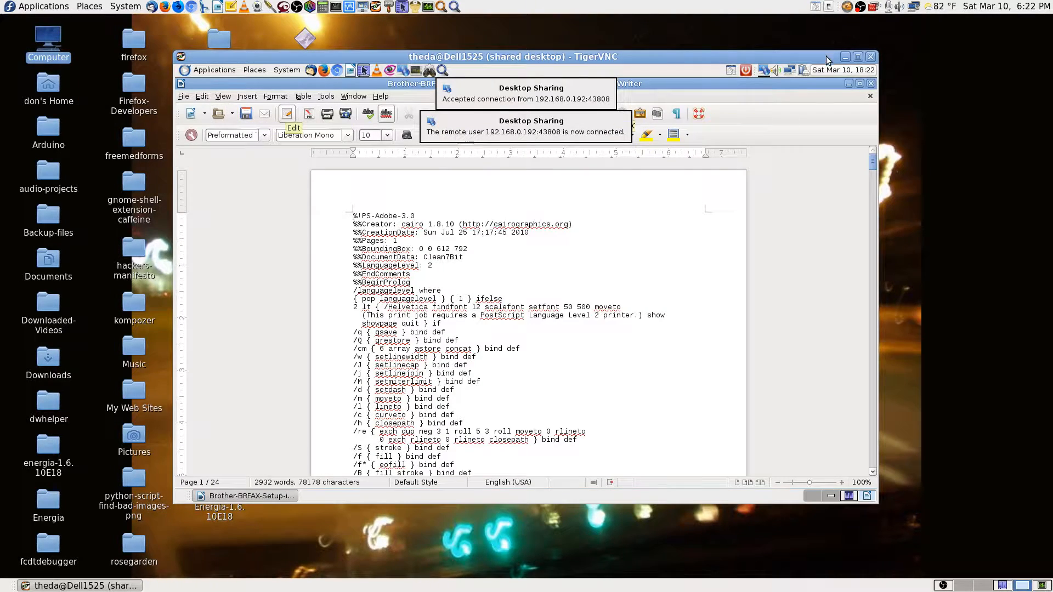
pyautogui.click(858, 57)
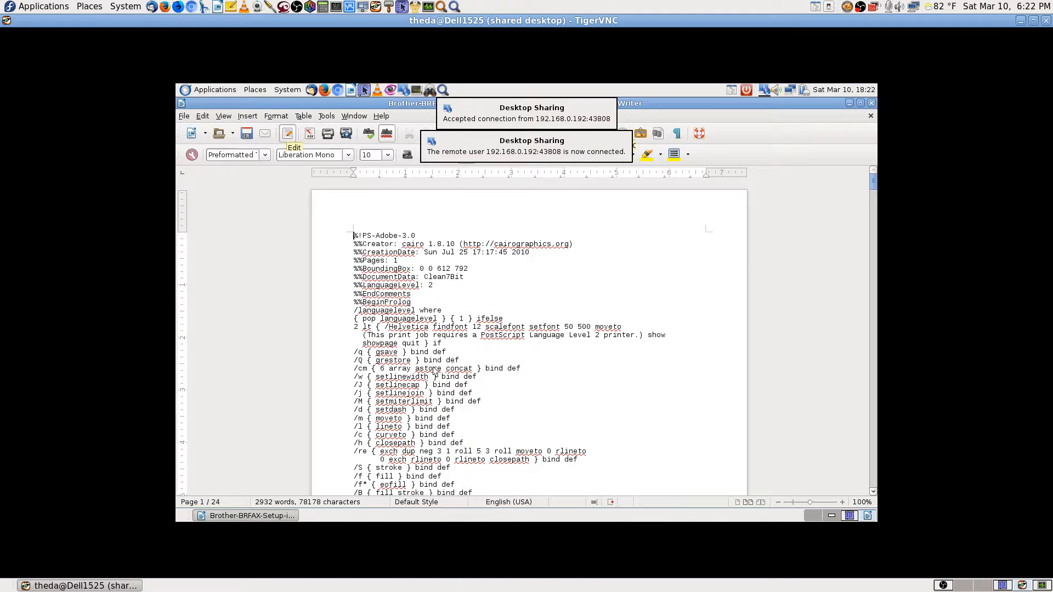
pyautogui.scroll(-5, 433, 371)
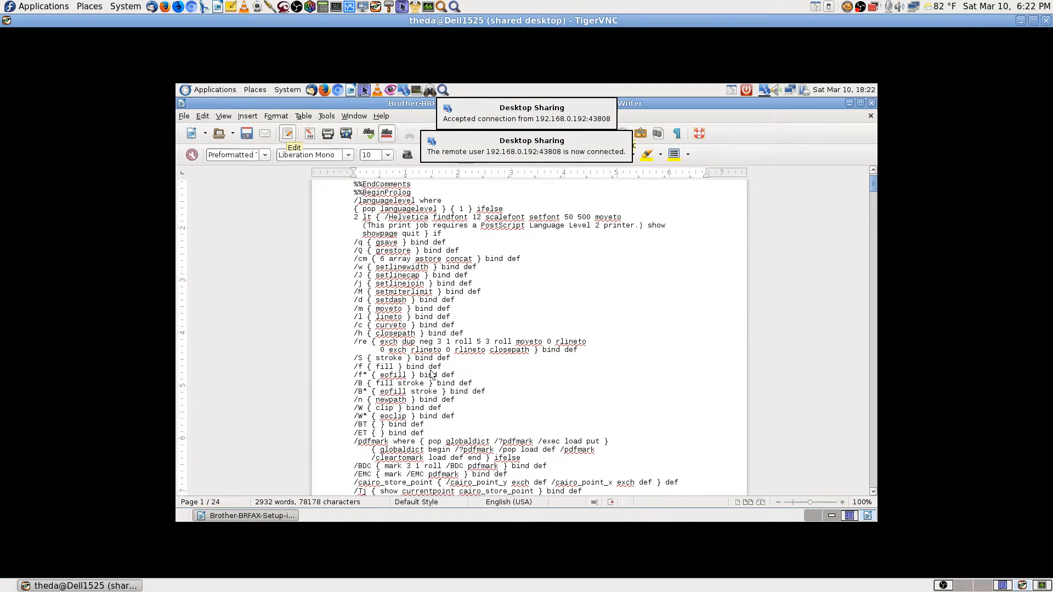
pyautogui.scroll(-1, 432, 375)
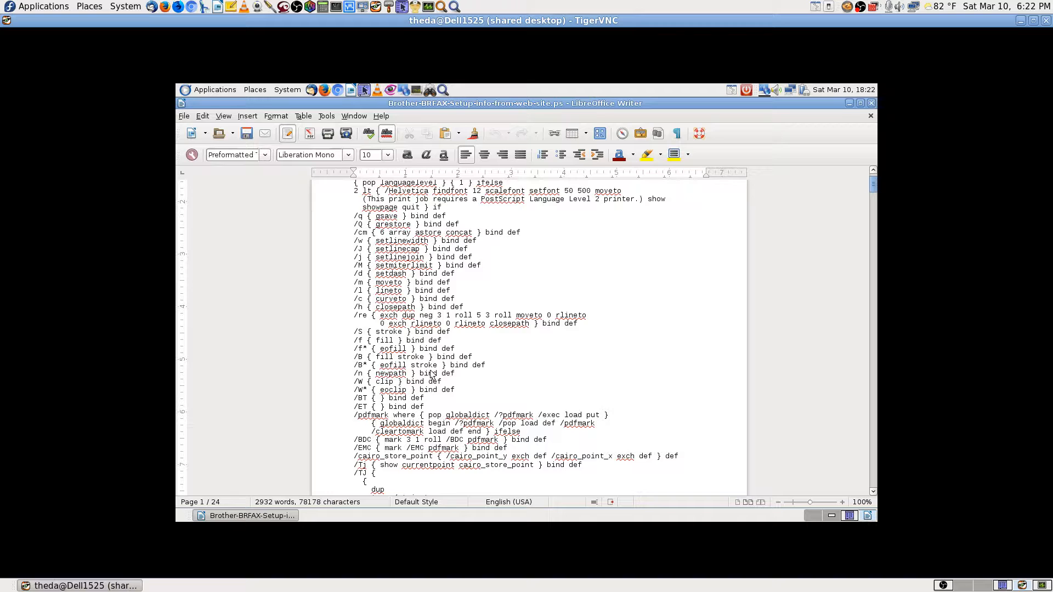
pyautogui.scroll(-5, 431, 375)
pyautogui.scroll(-6, 432, 374)
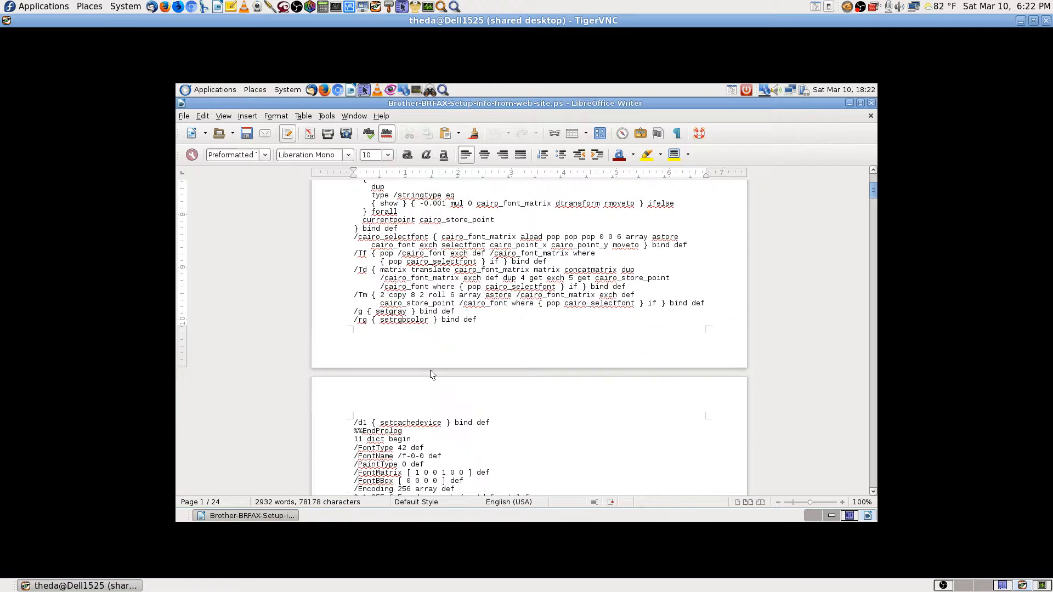
pyautogui.scroll(-11, 432, 374)
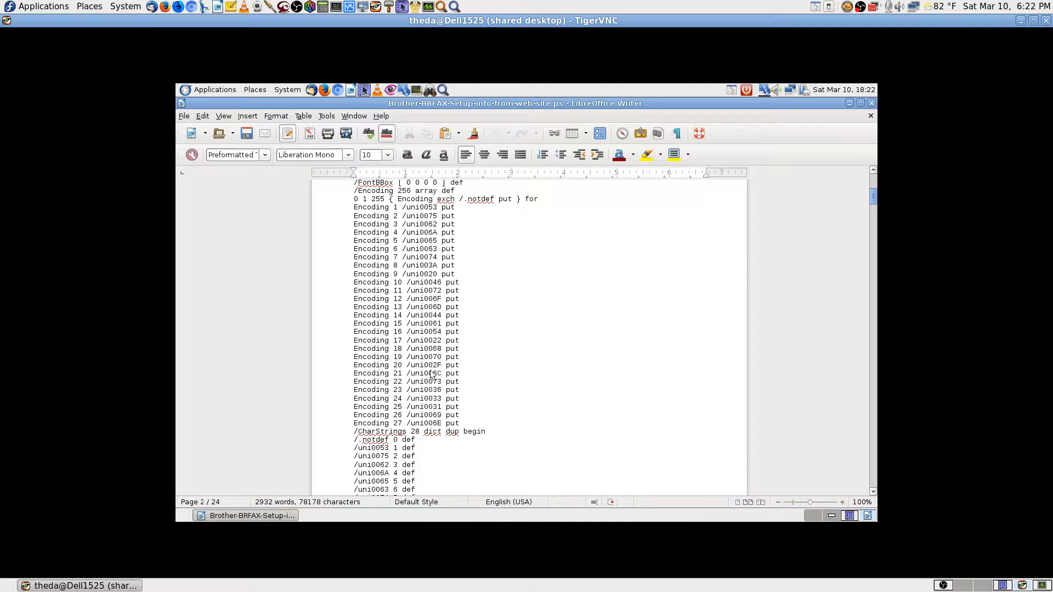
pyautogui.scroll(-4, 431, 374)
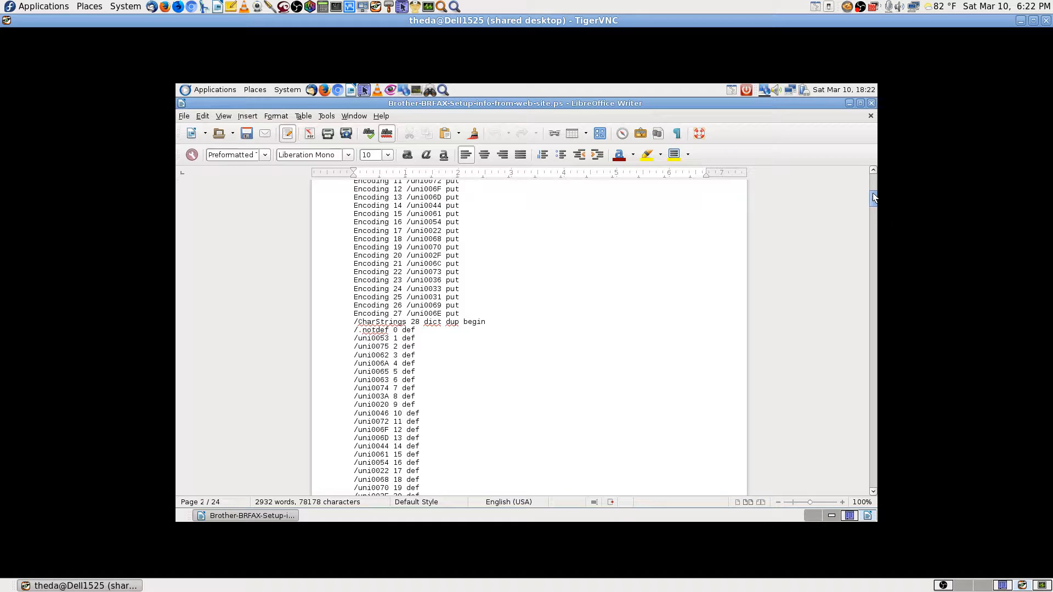
pyautogui.moveTo(873, 196); pyautogui.dragTo(871, 341)
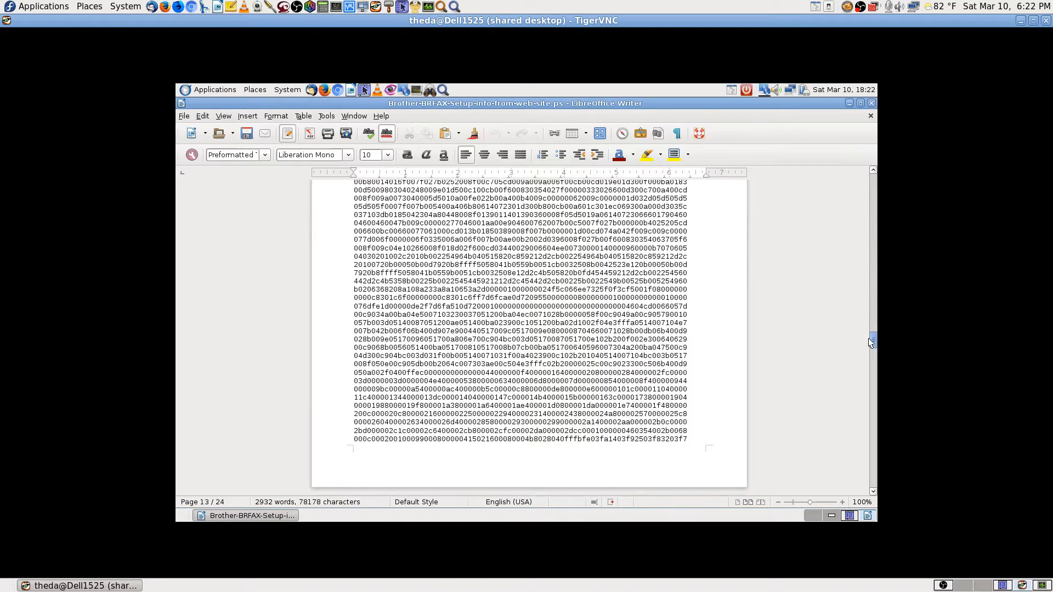
pyautogui.scroll(-2, 867, 337)
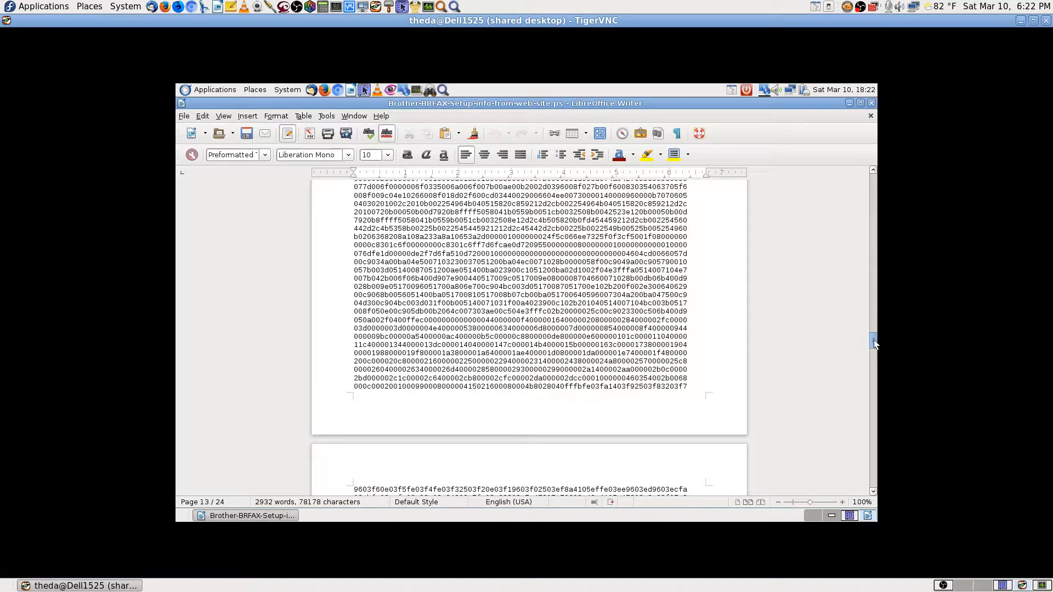
pyautogui.moveTo(874, 340); pyautogui.dragTo(889, 477)
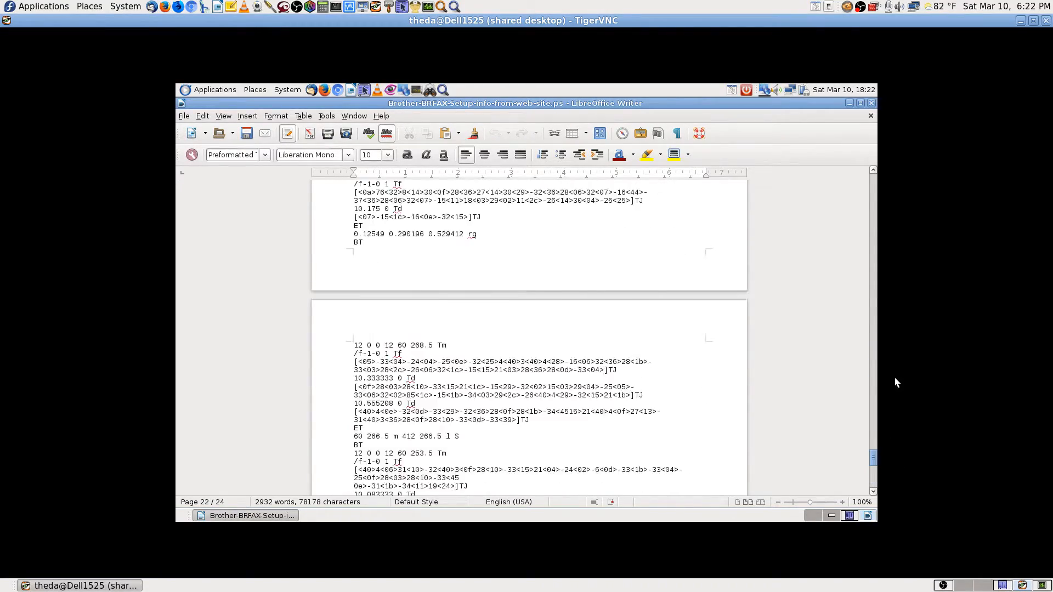
pyautogui.moveTo(897, 383); pyautogui.dragTo(865, 133)
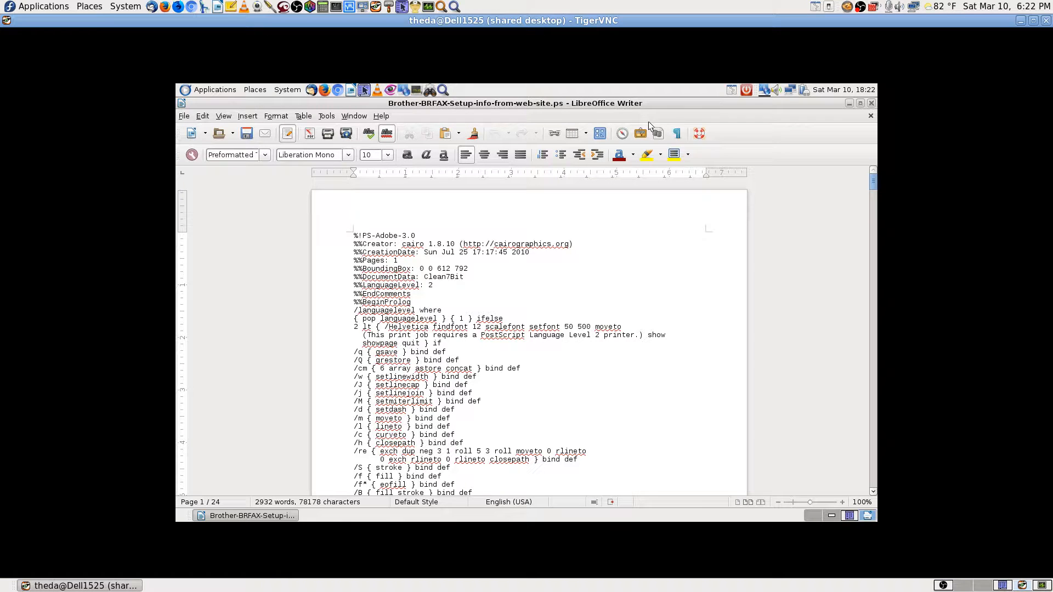
# Close the remote Writer document without saving and go to the Krusader workspace.
pyautogui.click(873, 106)
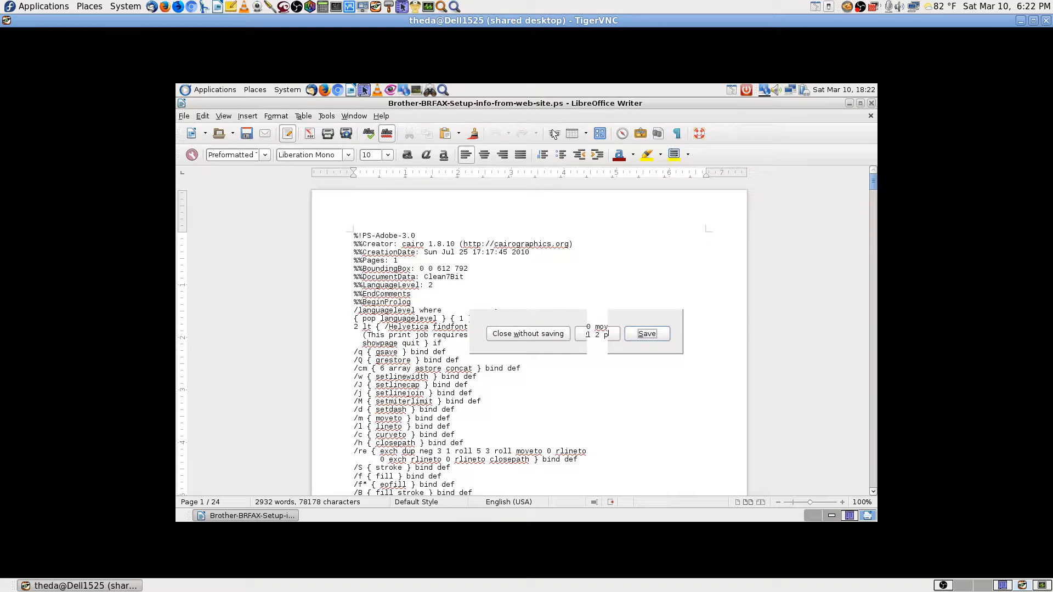
pyautogui.click(538, 335)
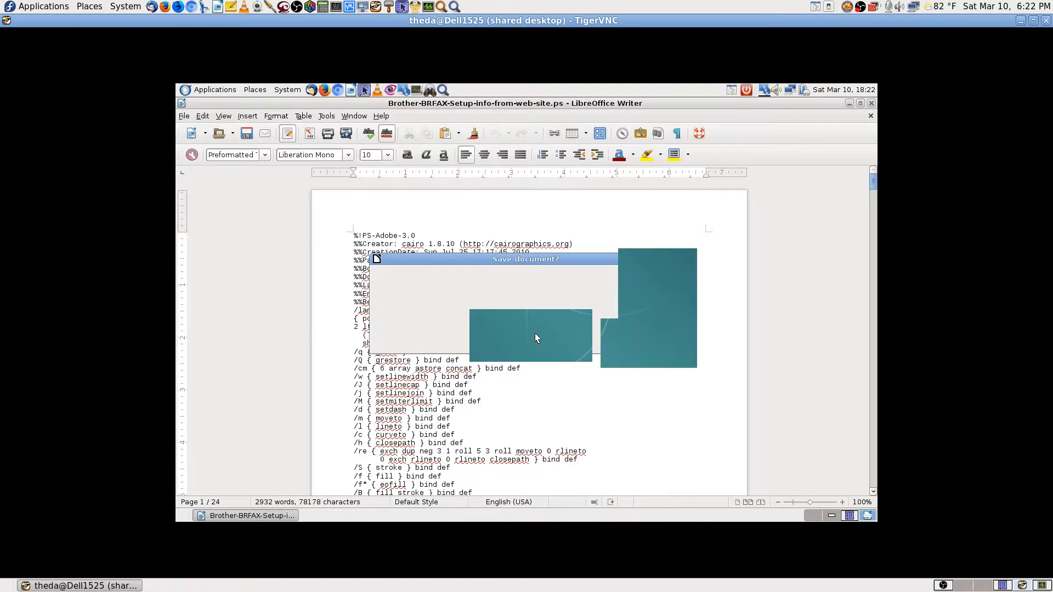
pyautogui.click(850, 516)
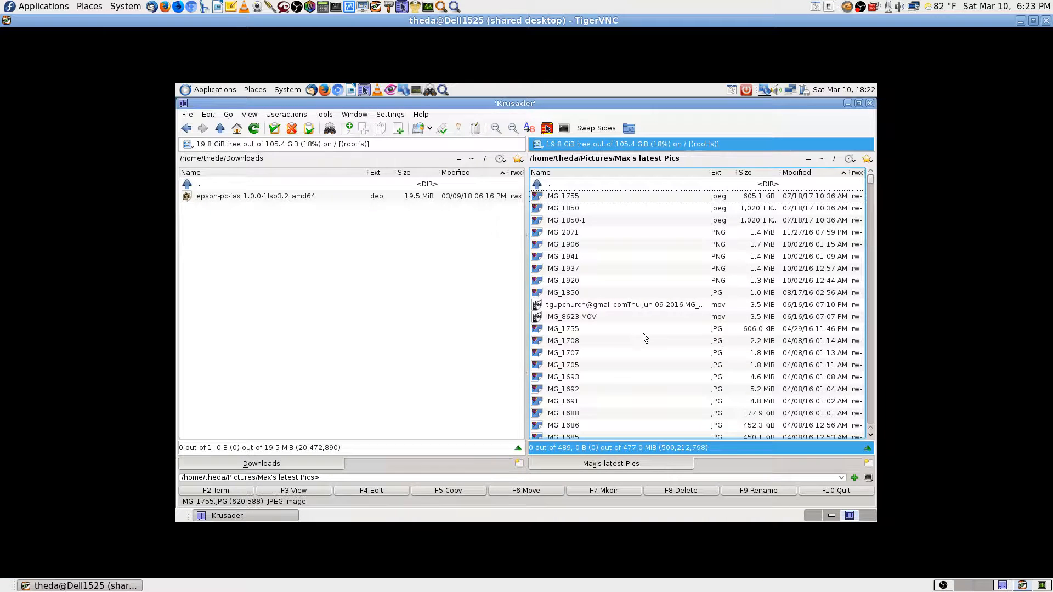
# Navigate Krusader's right panel from Home to the Documents/Fax folder.
pyautogui.click(822, 158)
pyautogui.write('doc')
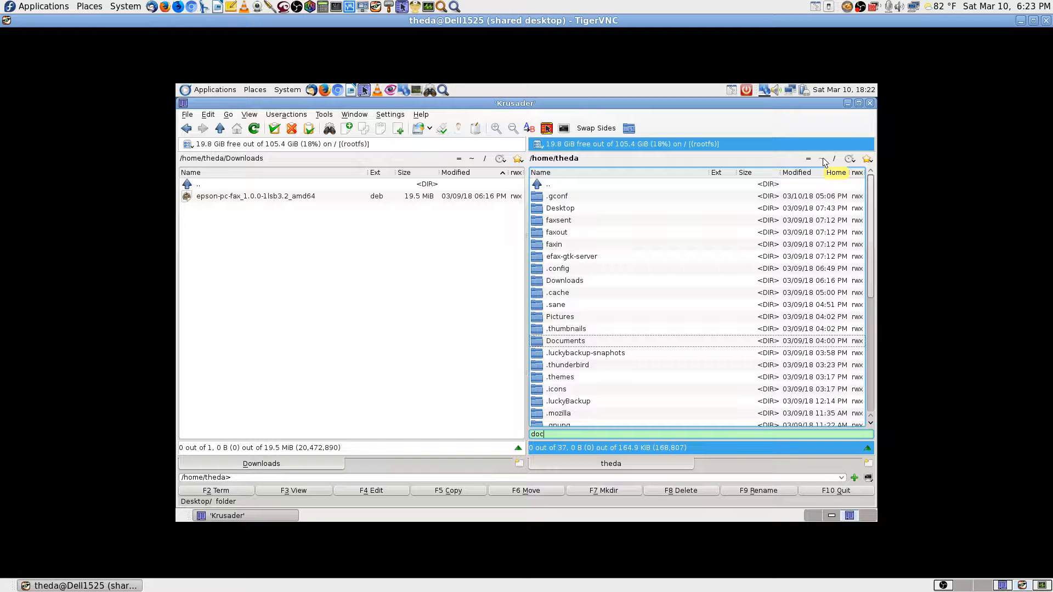
pyautogui.press('Return')
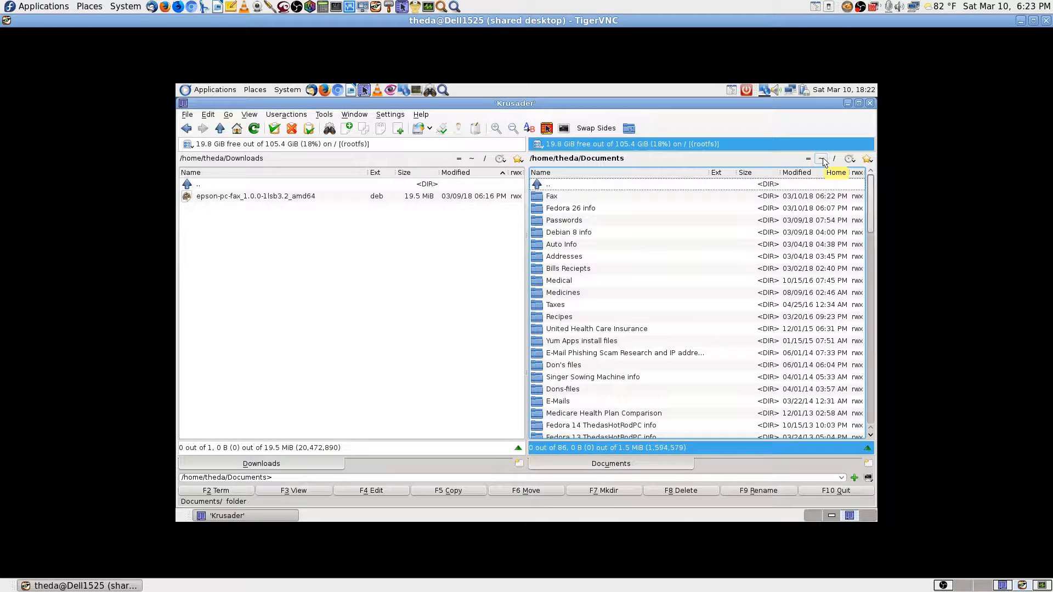
pyautogui.press('Down')
pyautogui.press('Down')
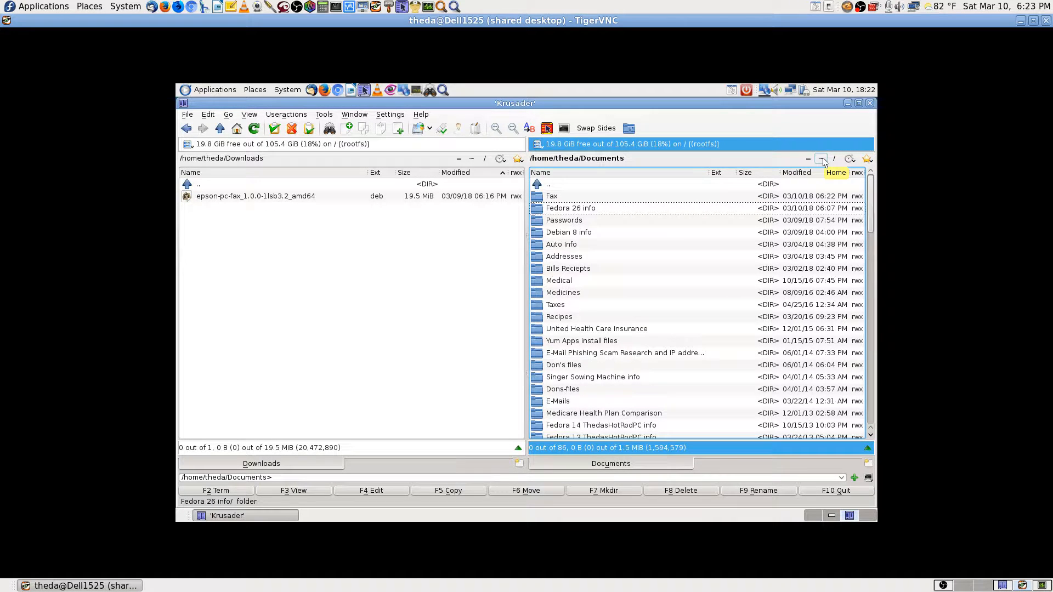
pyautogui.press('Return')
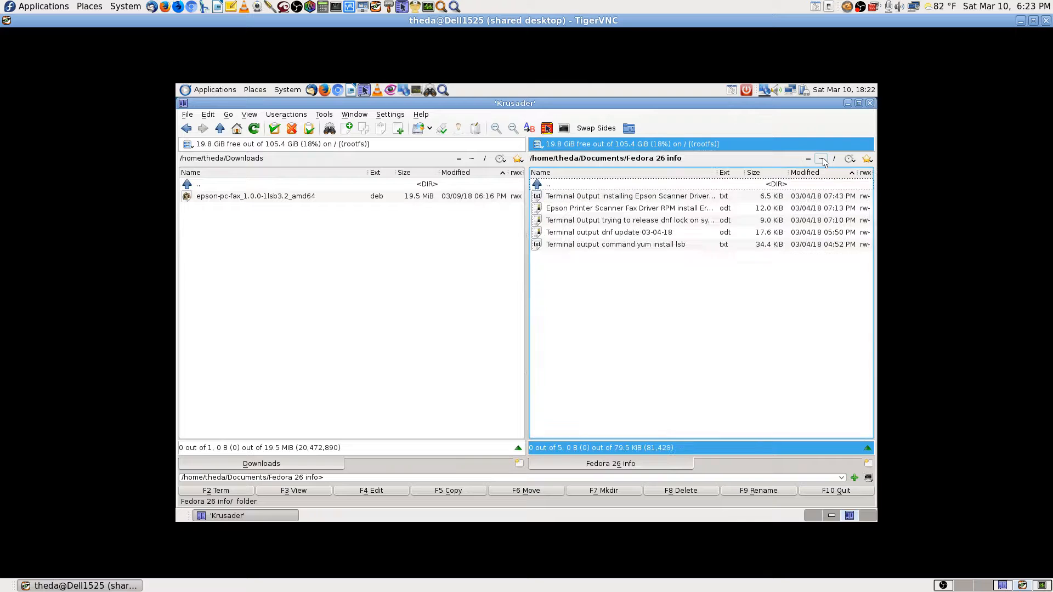
pyautogui.click(823, 158)
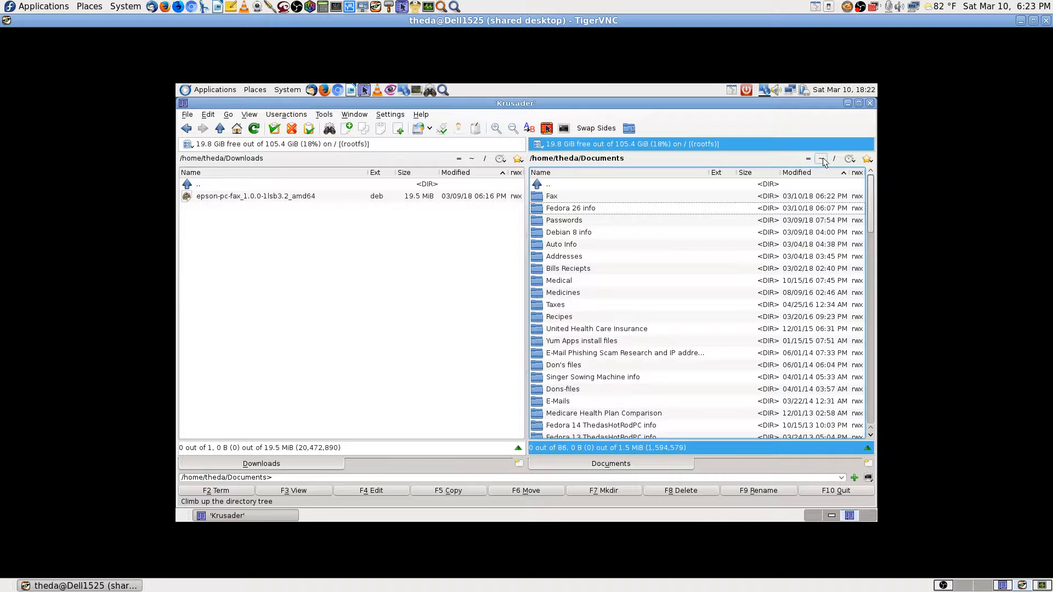
pyautogui.press('Up')
pyautogui.press('Return')
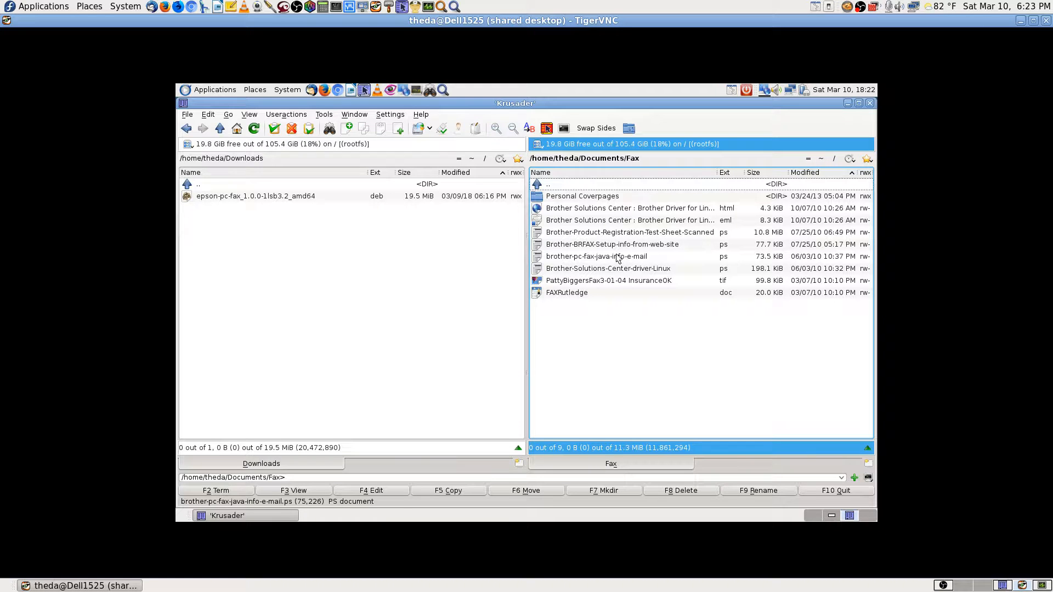
# Bring up the Open With choices for Brother-BRFAX-Setup-info-from-web-site.ps.
pyautogui.click(655, 248)
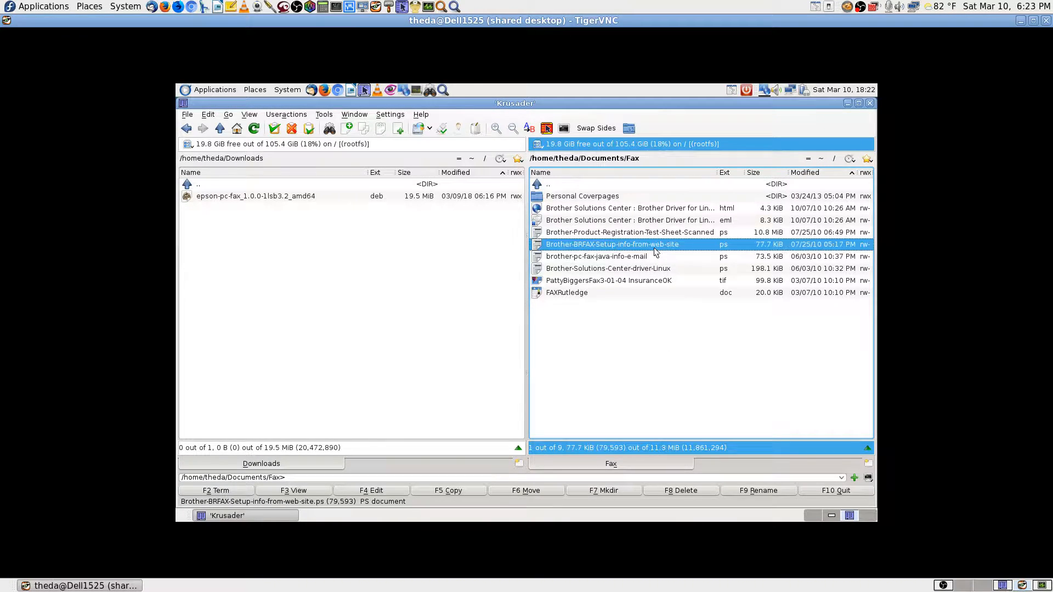
pyautogui.rightClick(654, 248)
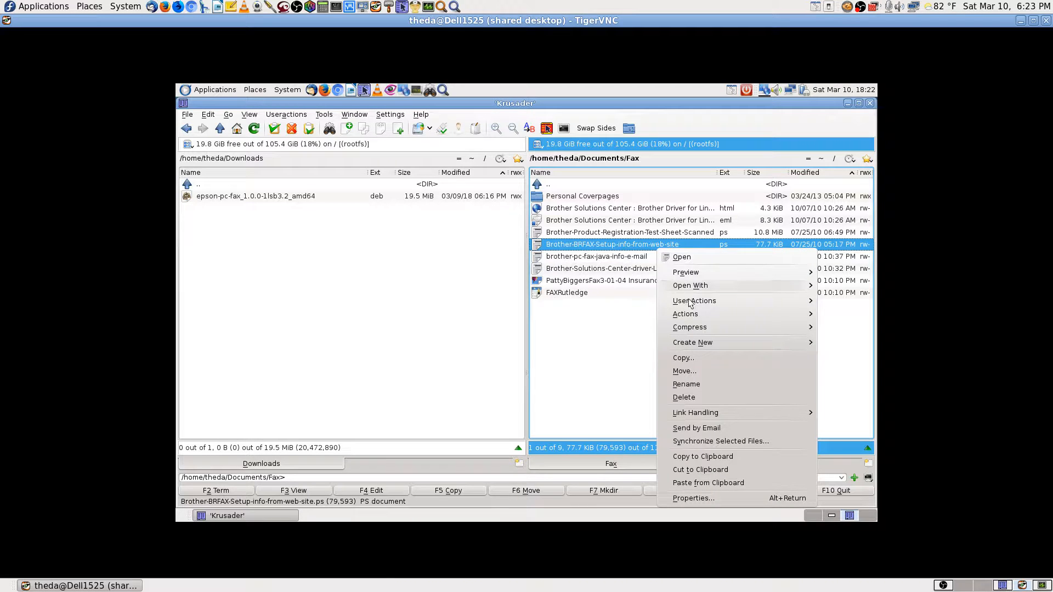
pyautogui.moveTo(690, 289)
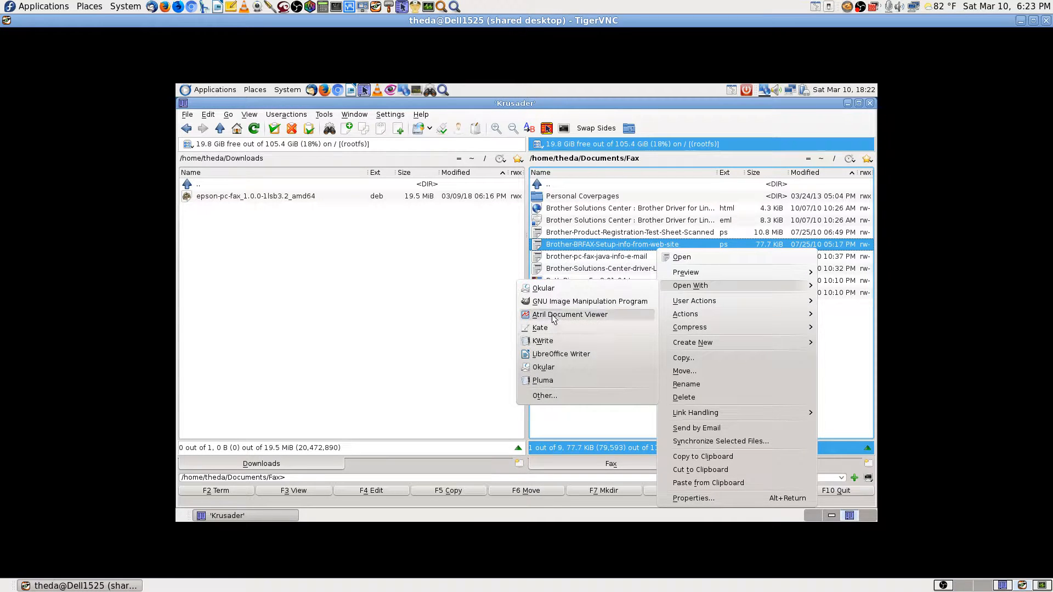
# Open the Brother-BRFAX-Setup PostScript file in LibreOffice Writer.
pyautogui.click(544, 355)
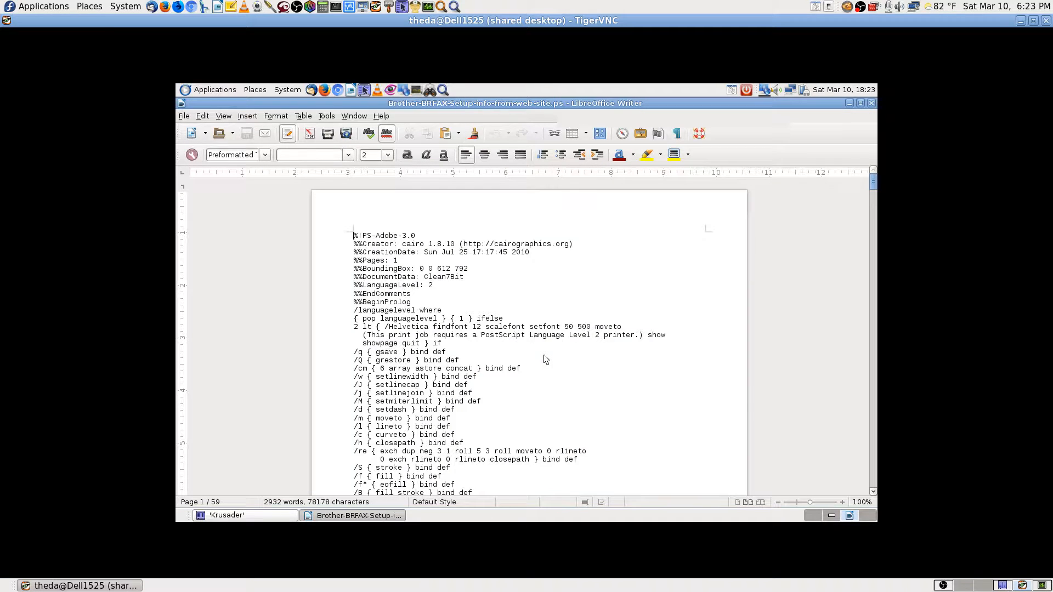
pyautogui.scroll(-5, 867, 229)
pyautogui.moveTo(874, 182); pyautogui.dragTo(925, 69)
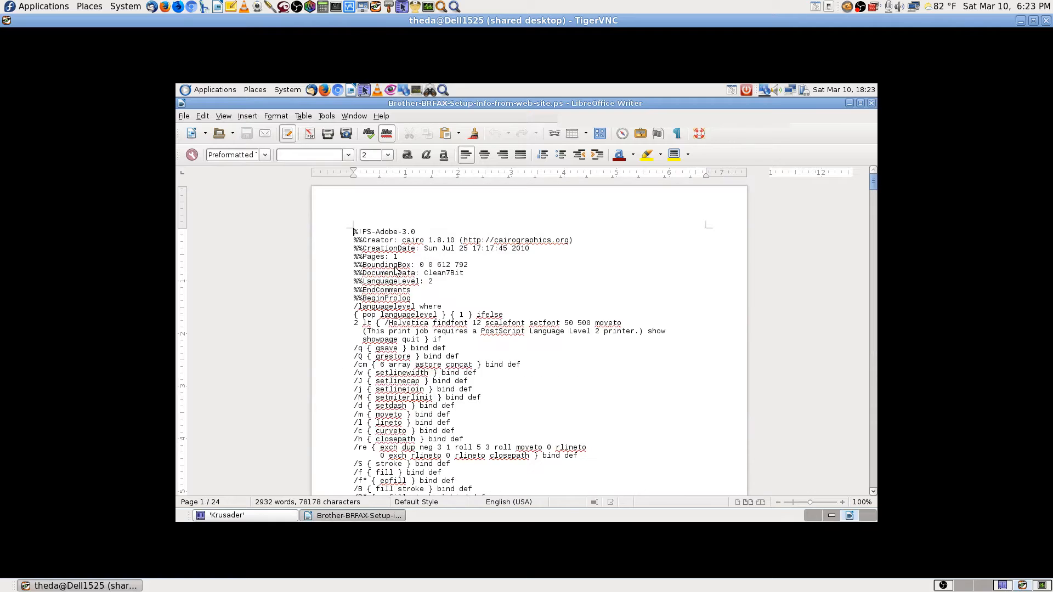
# Review the printer list and options in Printer Settings, keeping Epson-WorkForce-645 as the printer.
pyautogui.click(184, 117)
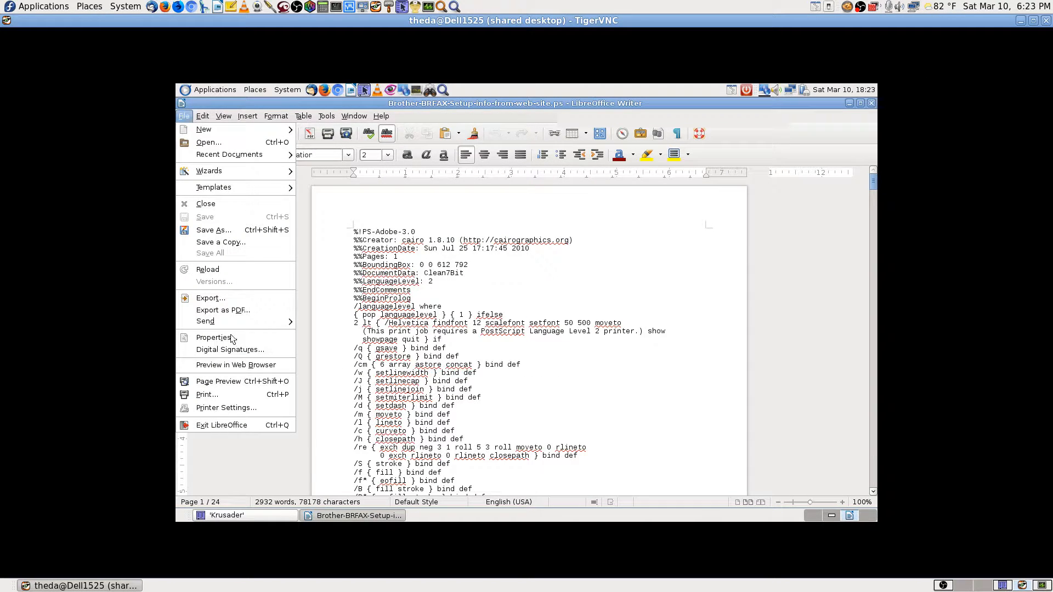
pyautogui.click(215, 409)
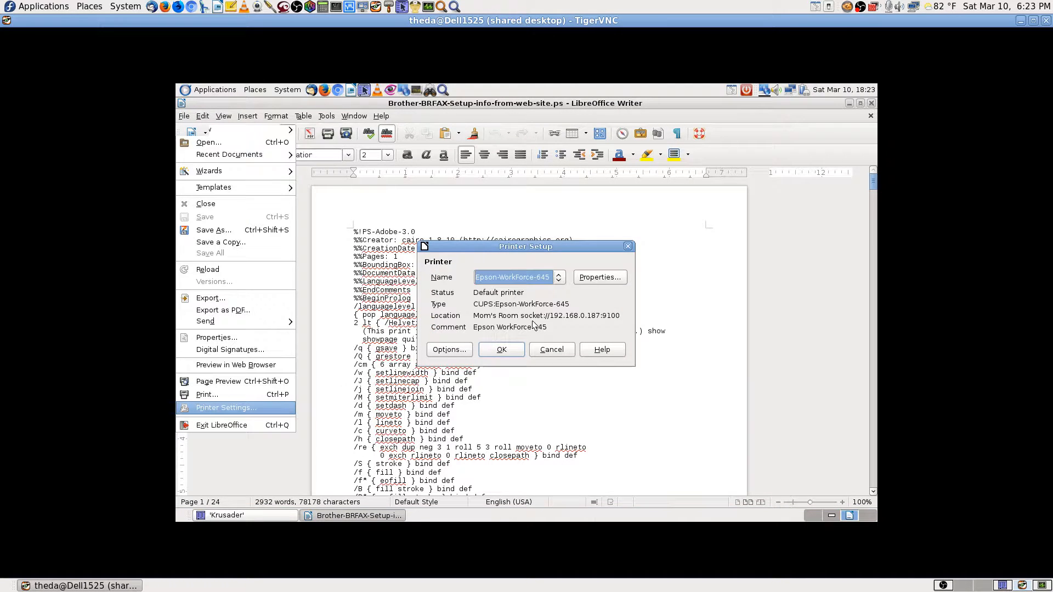
pyautogui.click(559, 278)
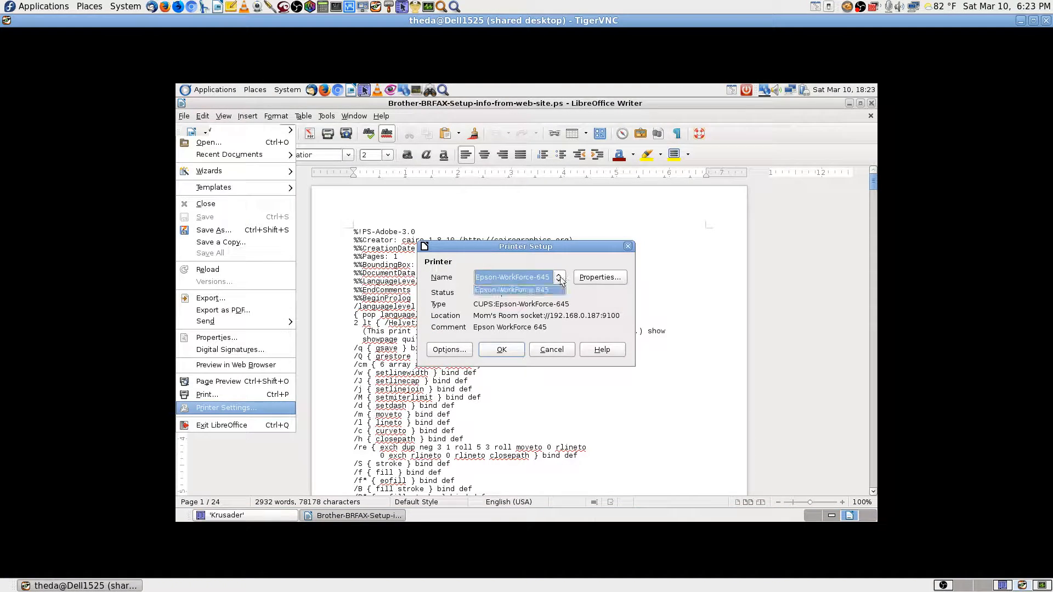
pyautogui.click(559, 279)
pyautogui.click(461, 351)
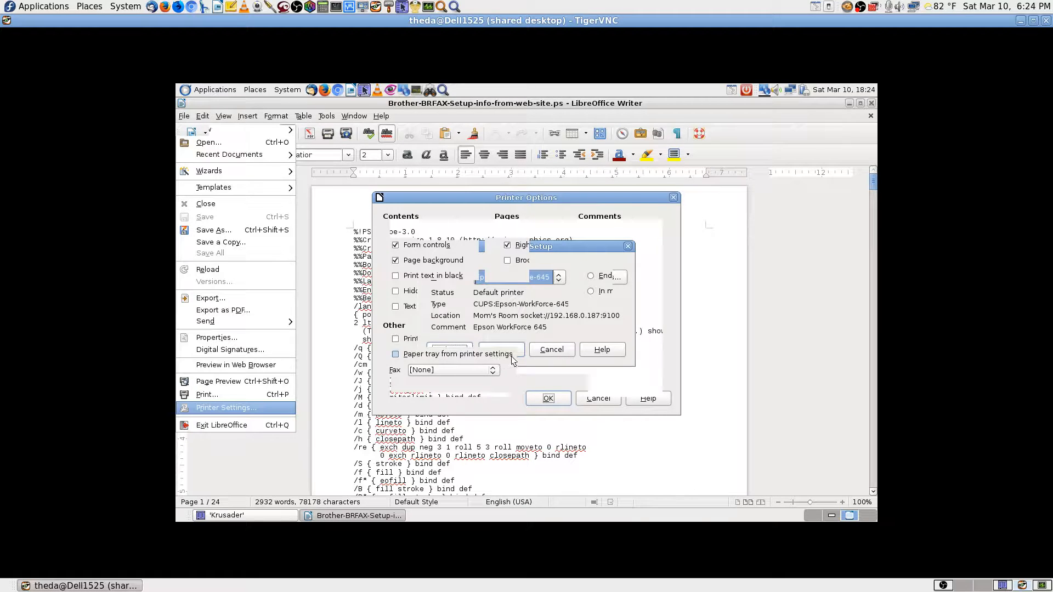
pyautogui.click(548, 398)
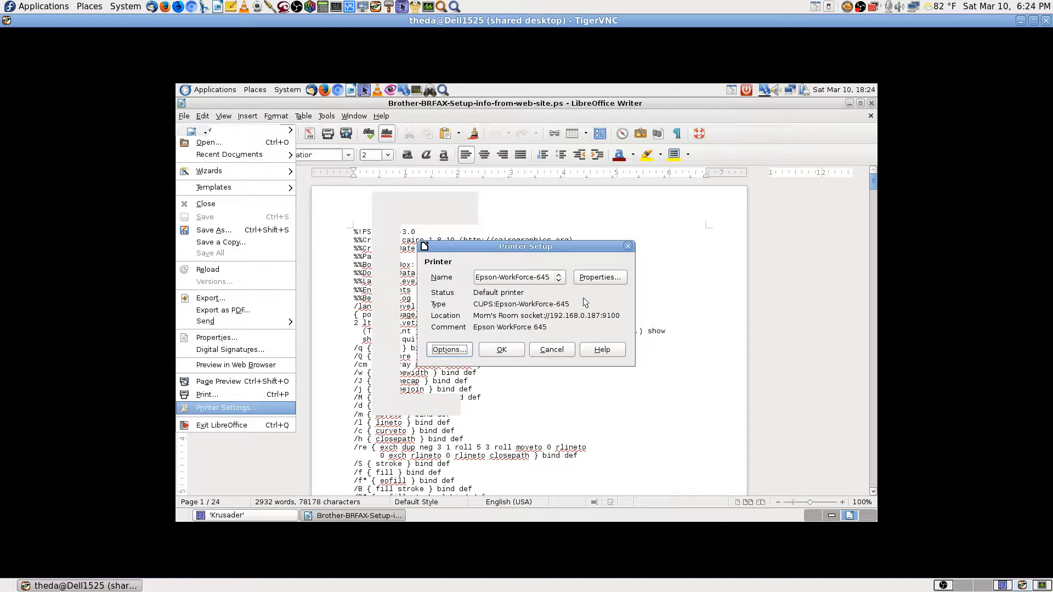
pyautogui.click(556, 282)
pyautogui.click(555, 282)
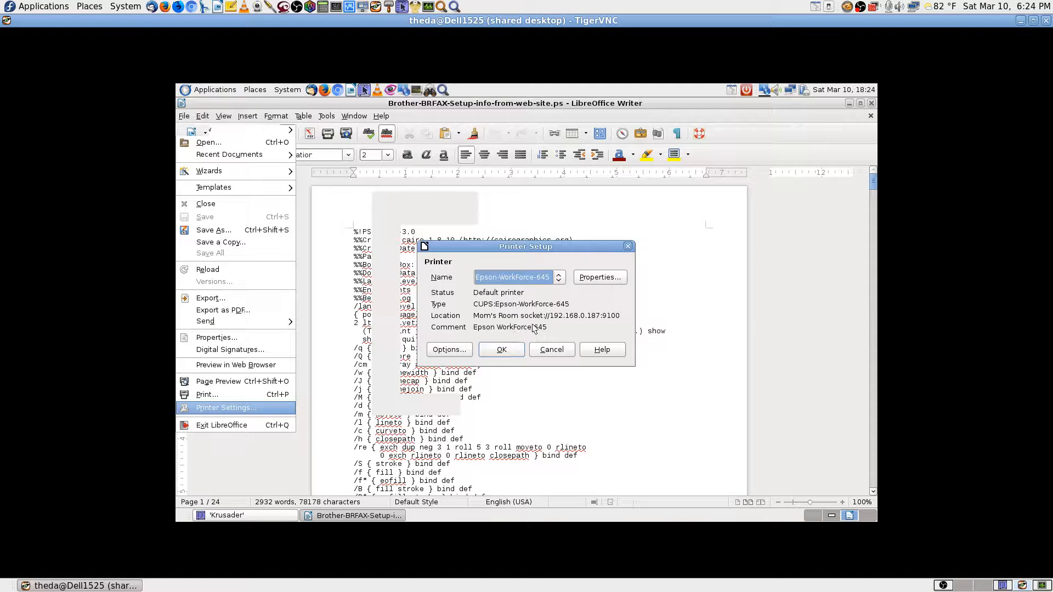
pyautogui.click(515, 351)
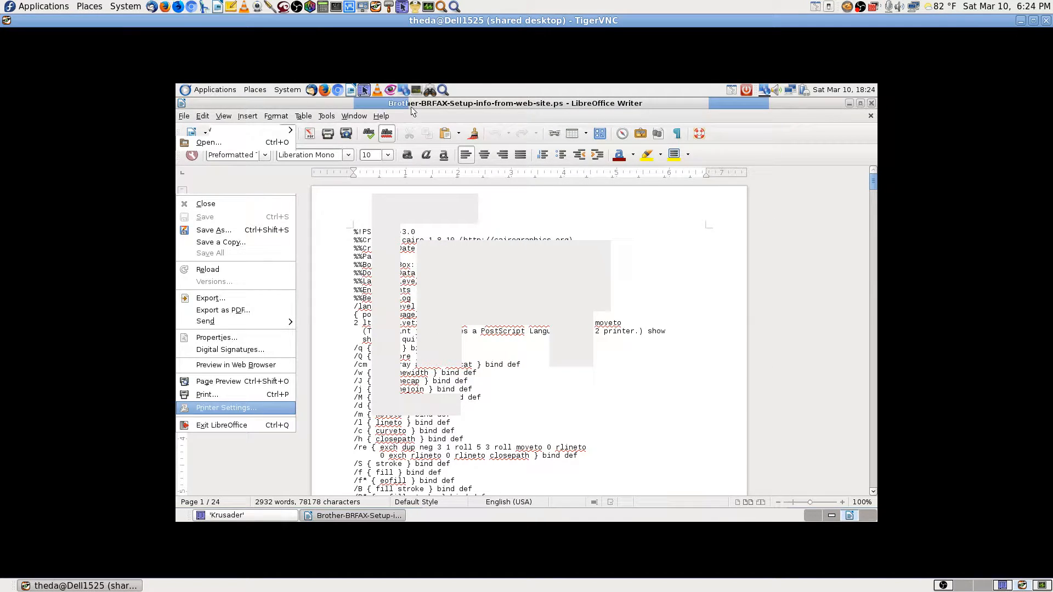
# Launch Print Settings by searching 'printers' in the application finder.
pyautogui.click(443, 90)
pyautogui.write('p')
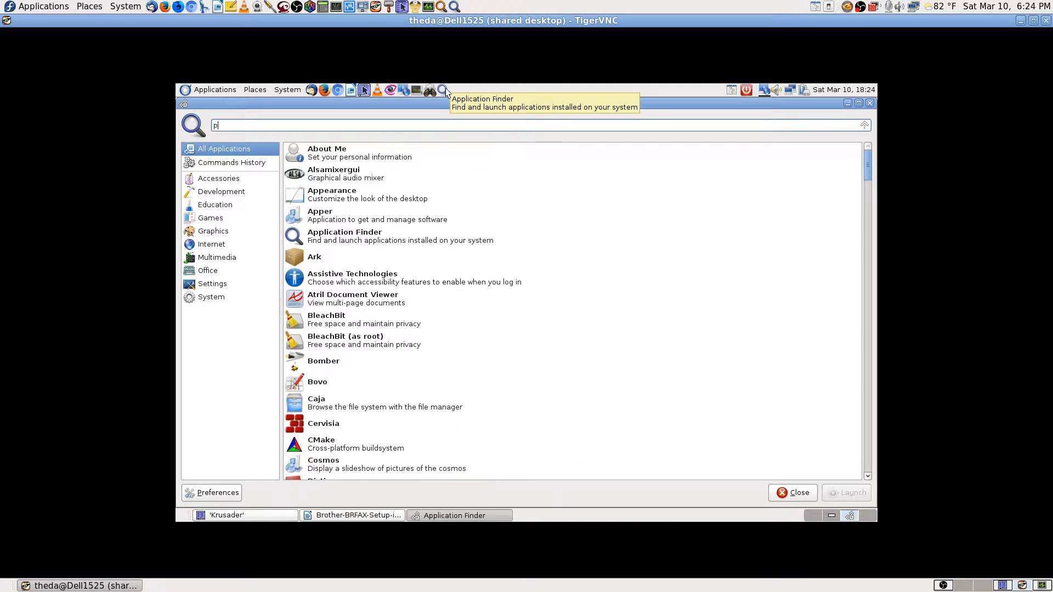
pyautogui.write('rinters')
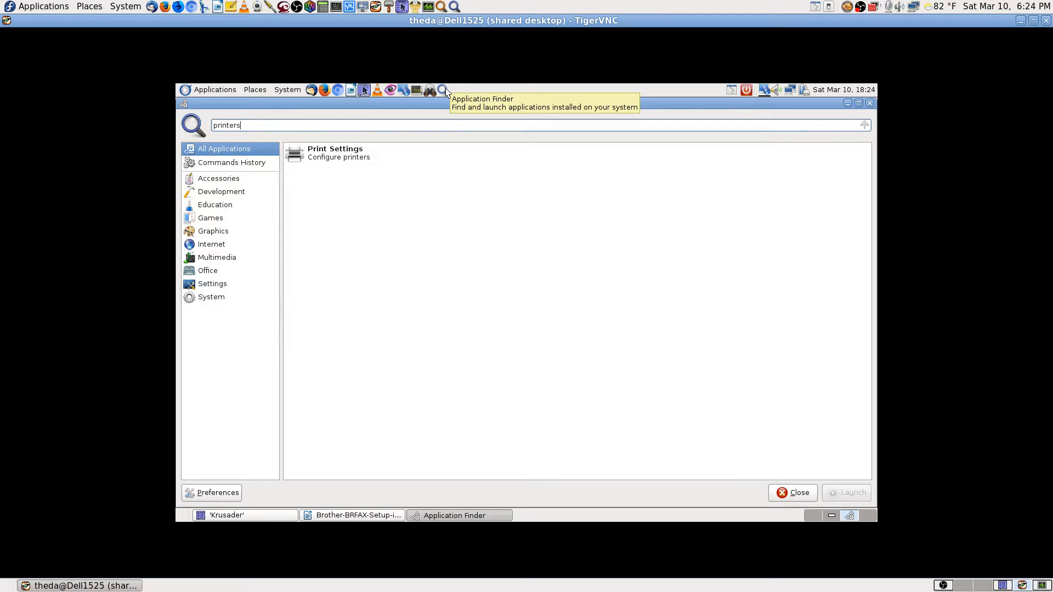
pyautogui.press('Return')
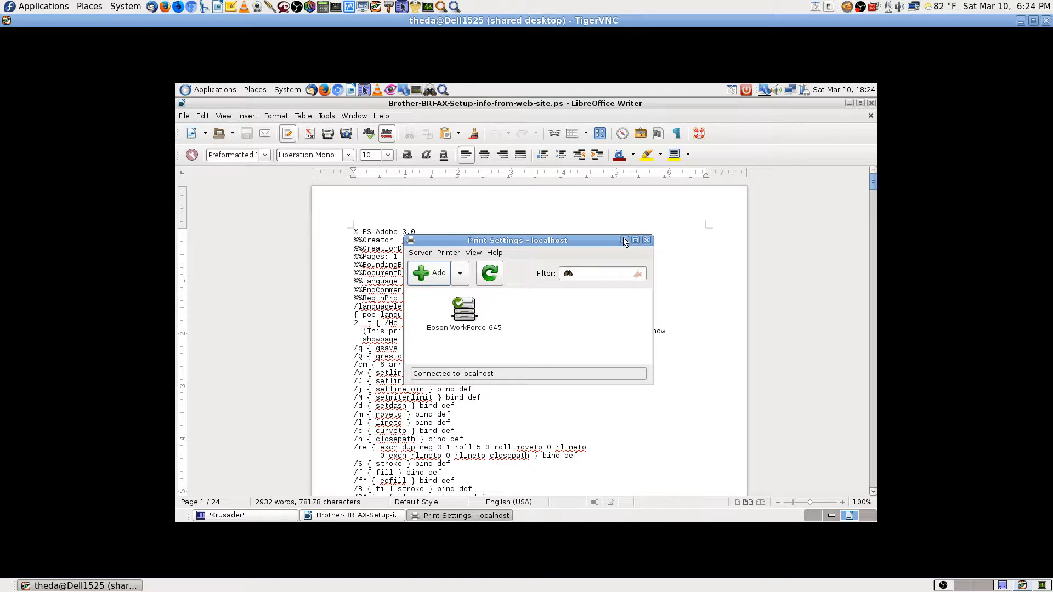
# Close the PostScript document in Writer and switch to the empty fourth workspace.
pyautogui.click(811, 104)
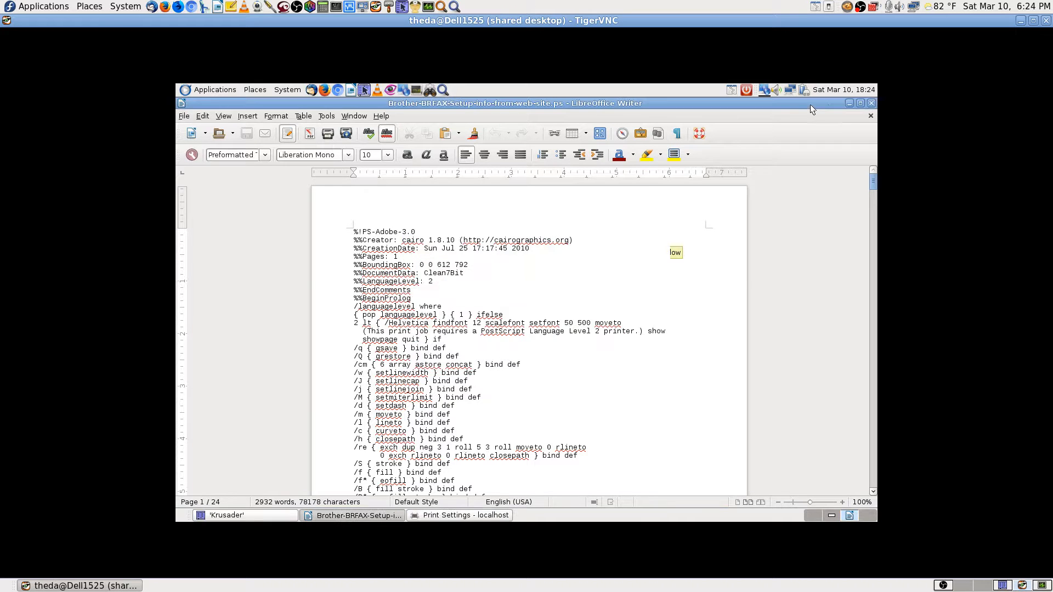
pyautogui.click(871, 104)
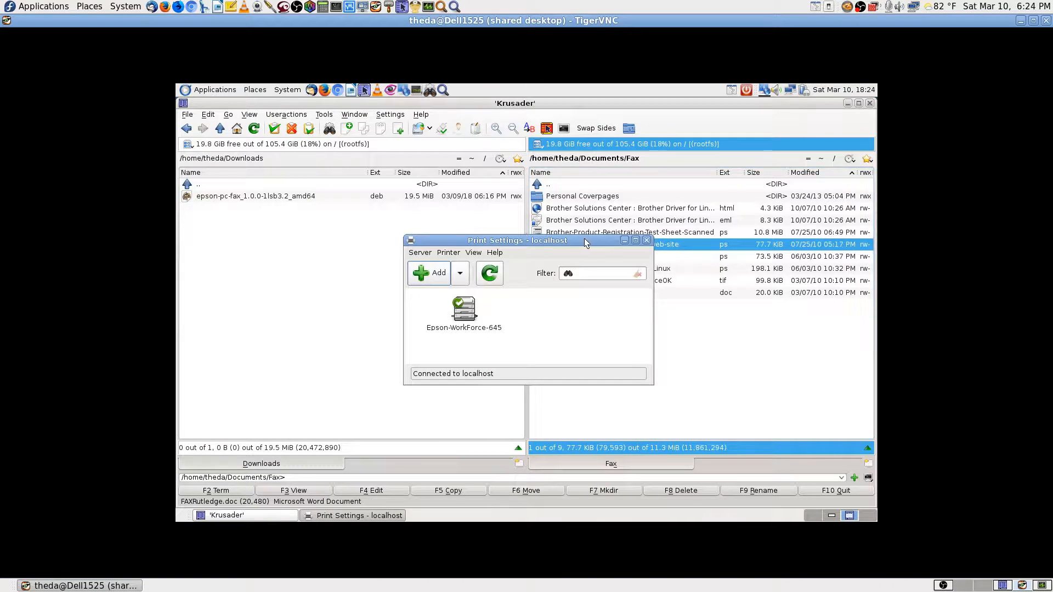
pyautogui.click(868, 515)
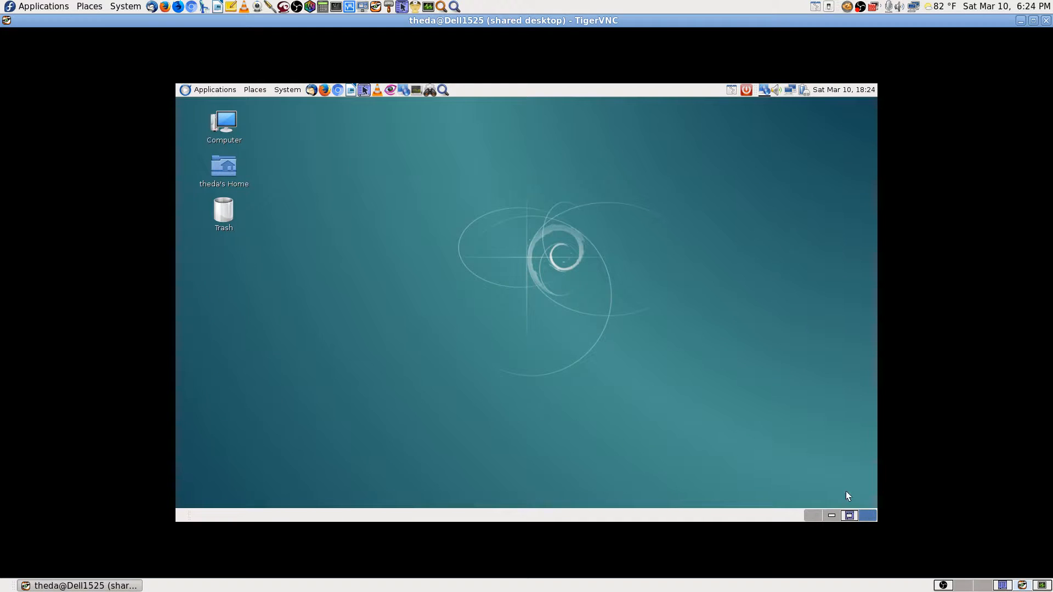
# Launch Synaptic Package Manager from an Application Finder search for 'syn' and authenticate as root.
pyautogui.click(443, 90)
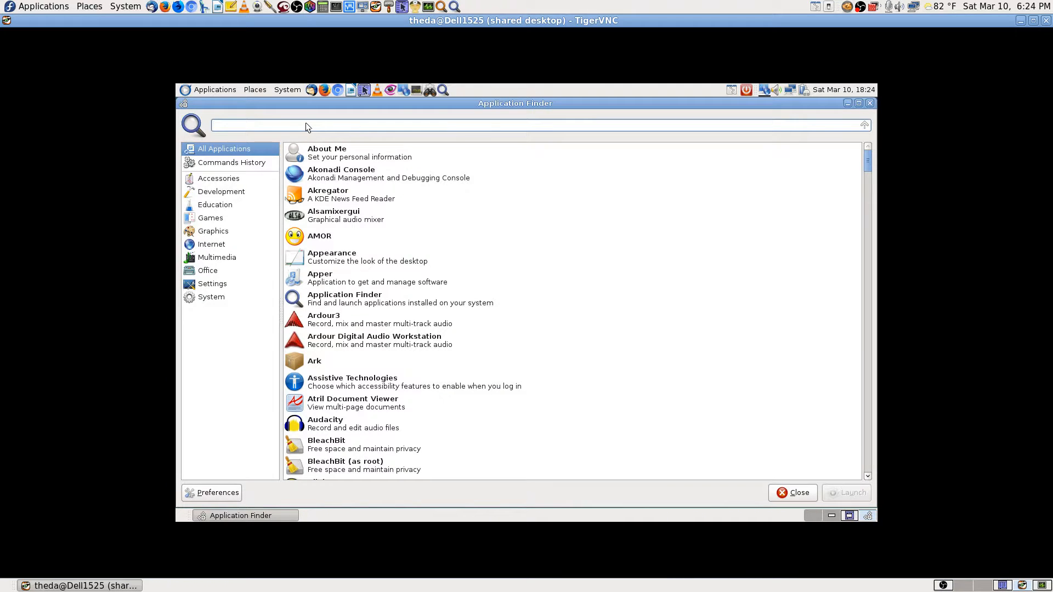
pyautogui.write('syn')
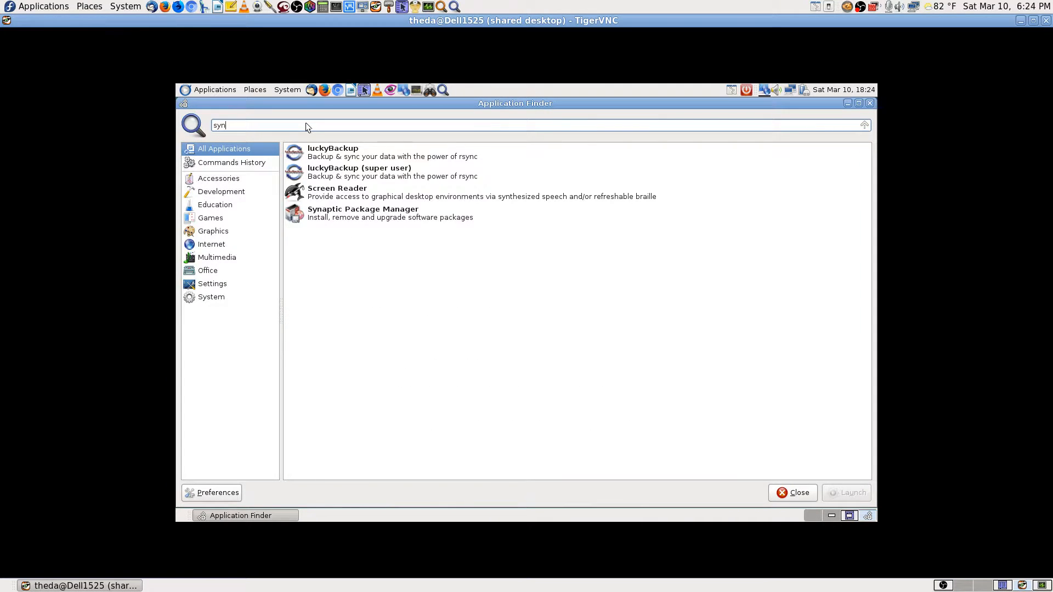
pyautogui.press('Down')
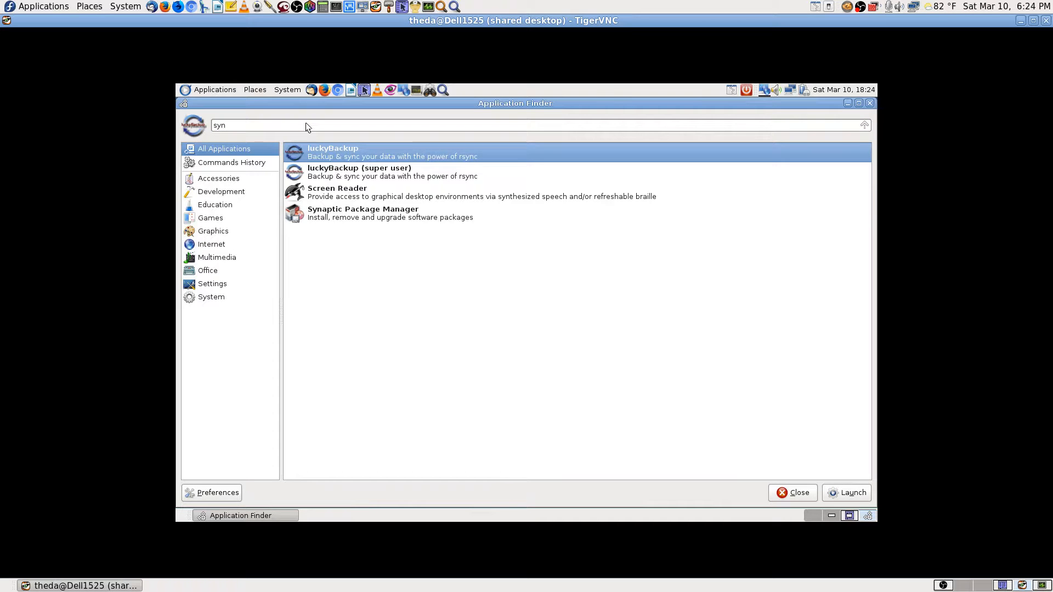
pyautogui.press('Down')
pyautogui.press('Down')
pyautogui.press('Down')
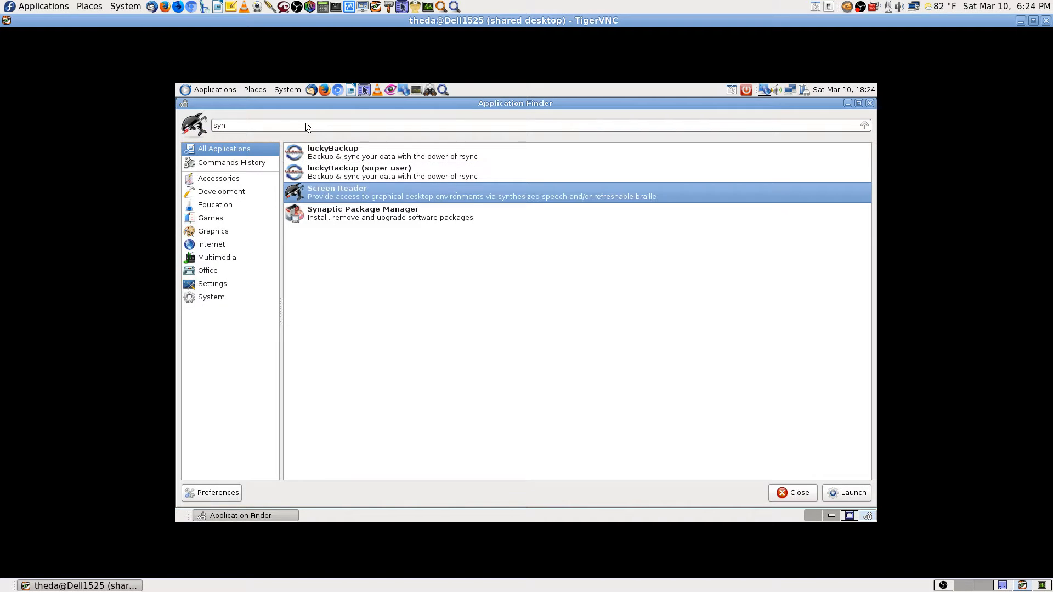
pyautogui.press('Return')
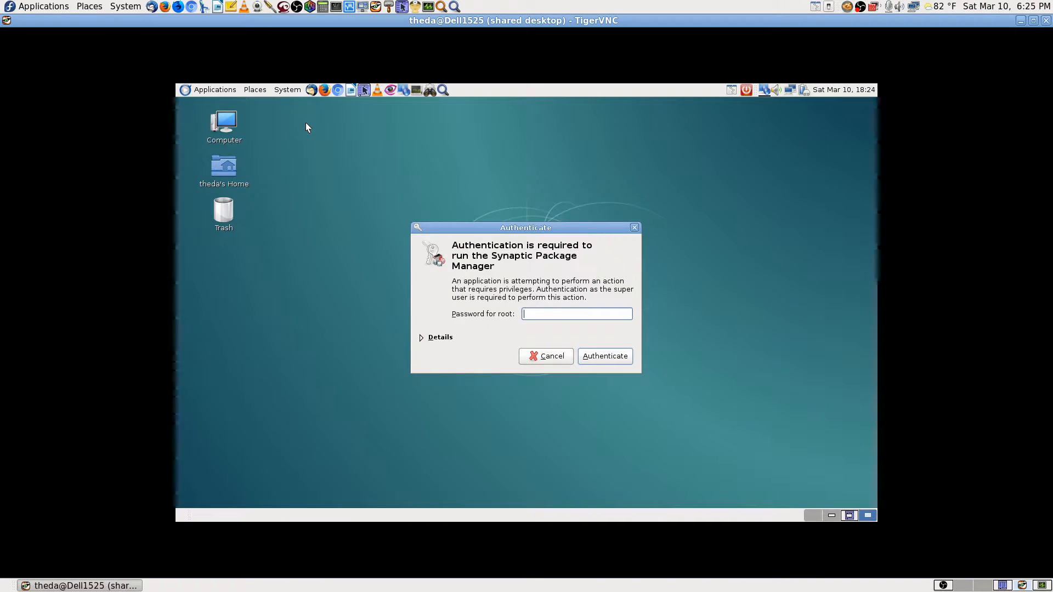
pyautogui.write('********')
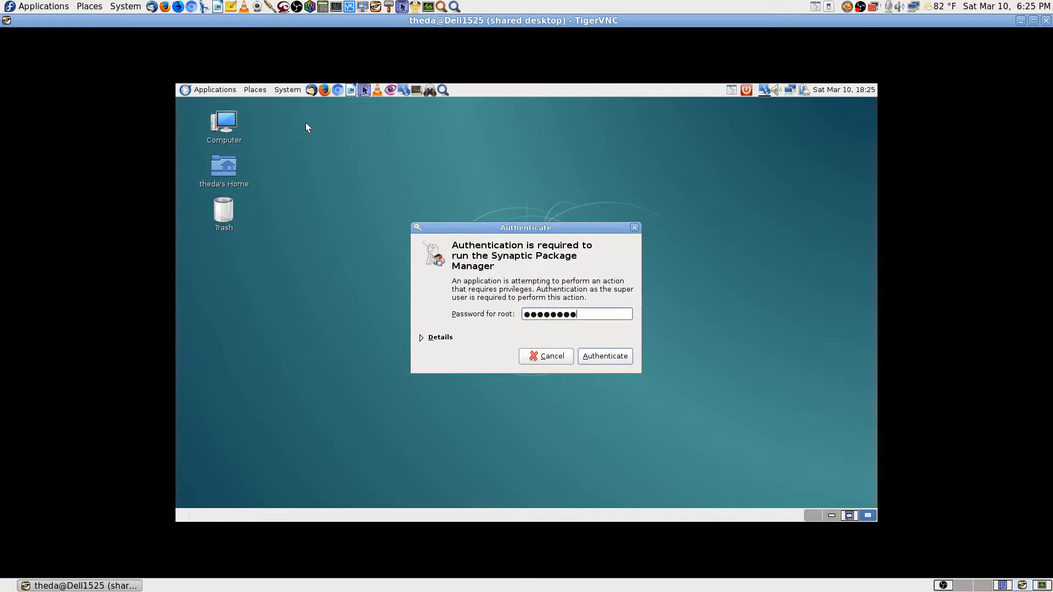
pyautogui.write('****')
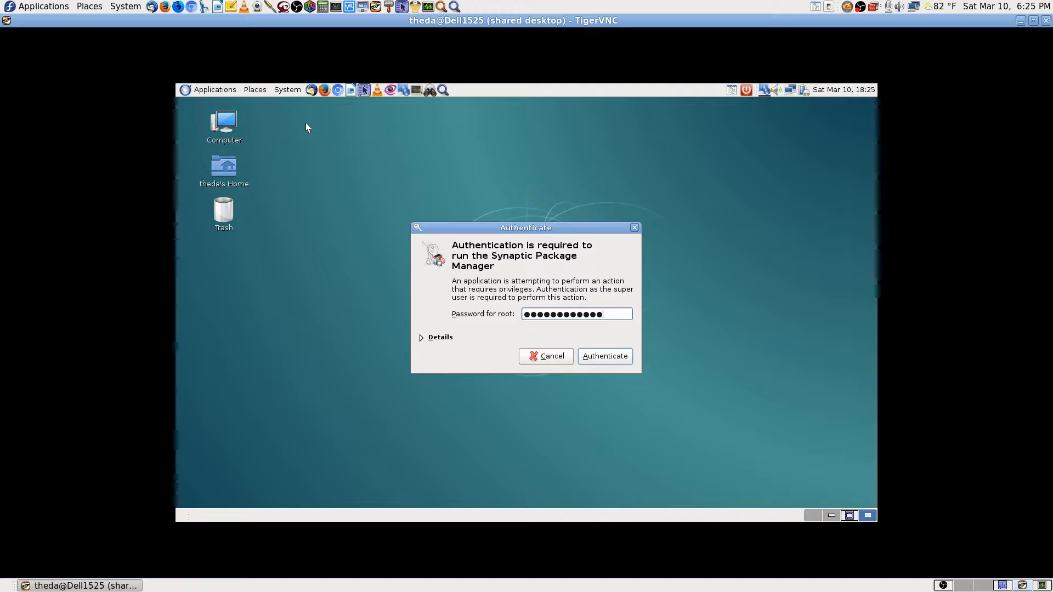
pyautogui.write('**')
pyautogui.press('Return')
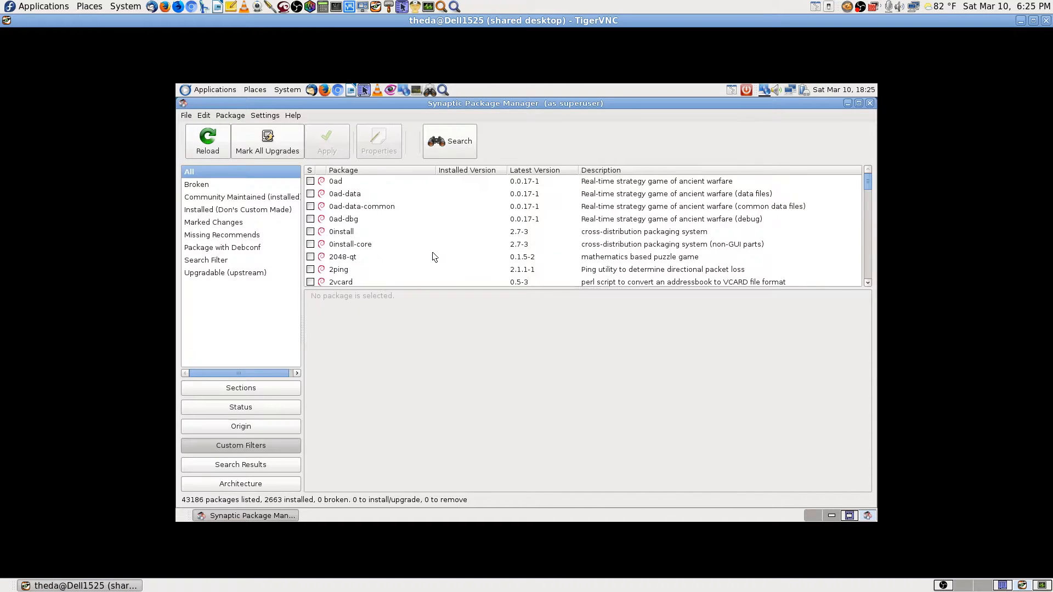
# Search for 'cups pdf' and mark cups-pdf with its required printer-driver-cups-pdf for installation.
pyautogui.click(468, 143)
pyautogui.write('cu')
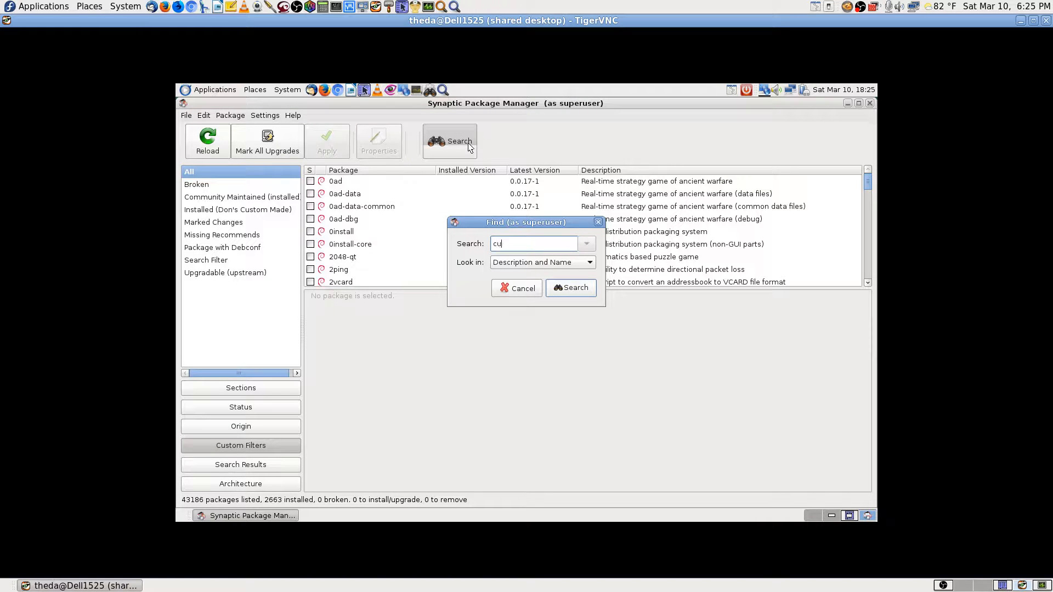
pyautogui.write('ps pdf')
pyautogui.press('Return')
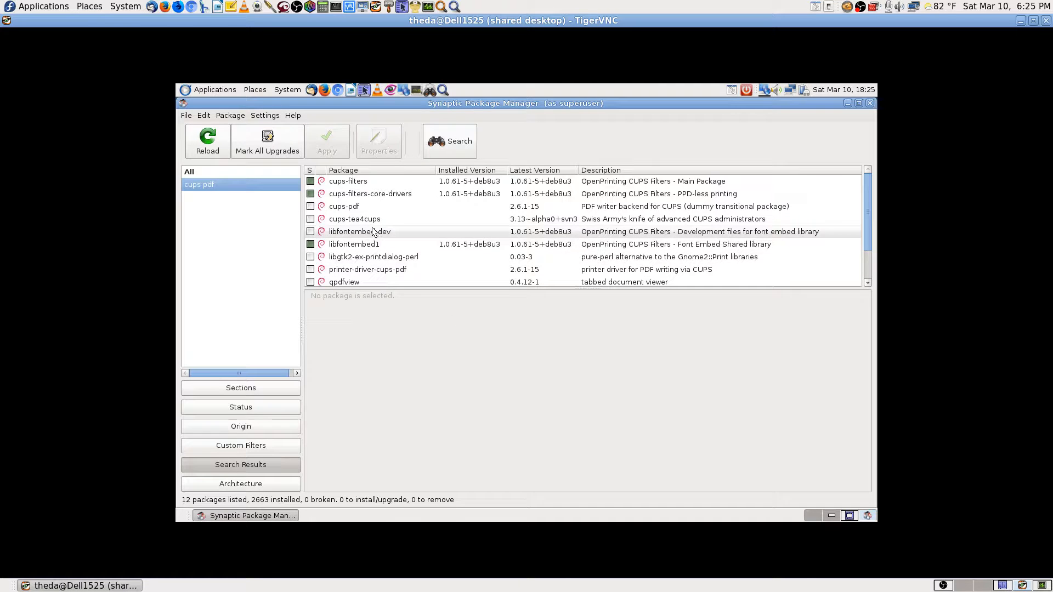
pyautogui.click(356, 206)
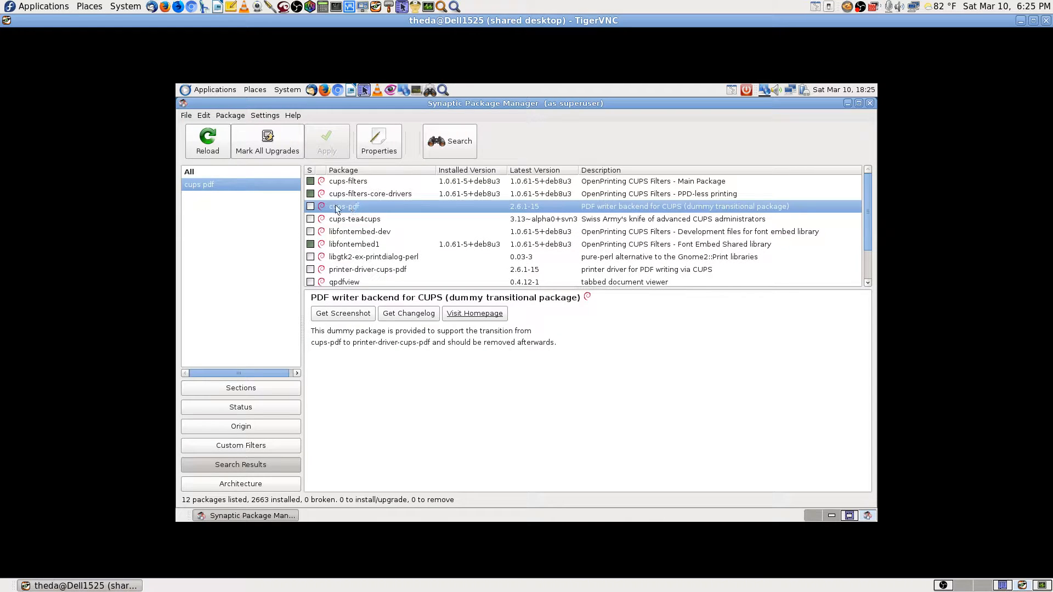
pyautogui.click(311, 206)
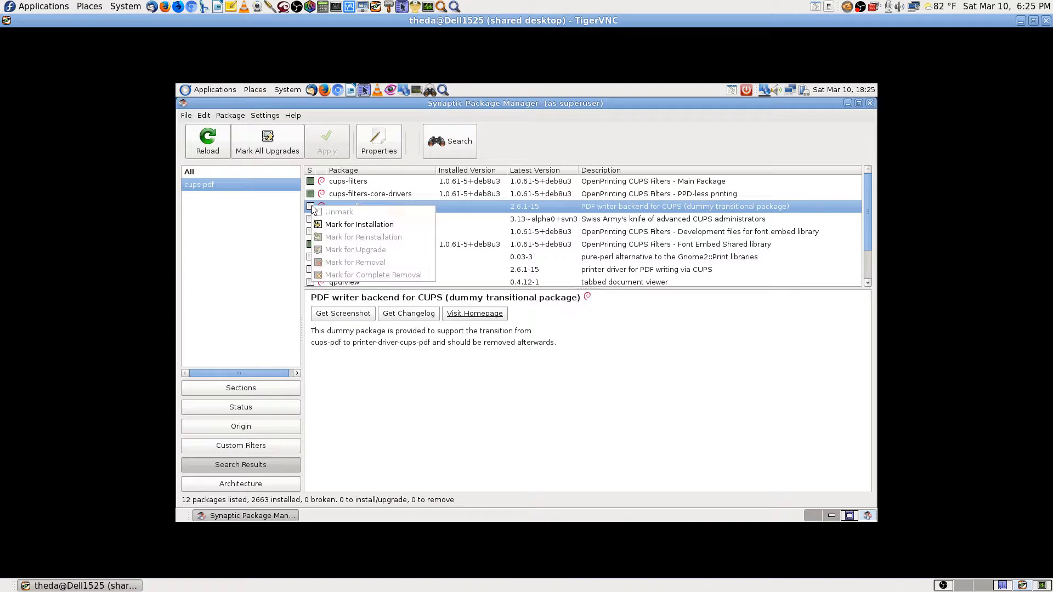
pyautogui.click(339, 225)
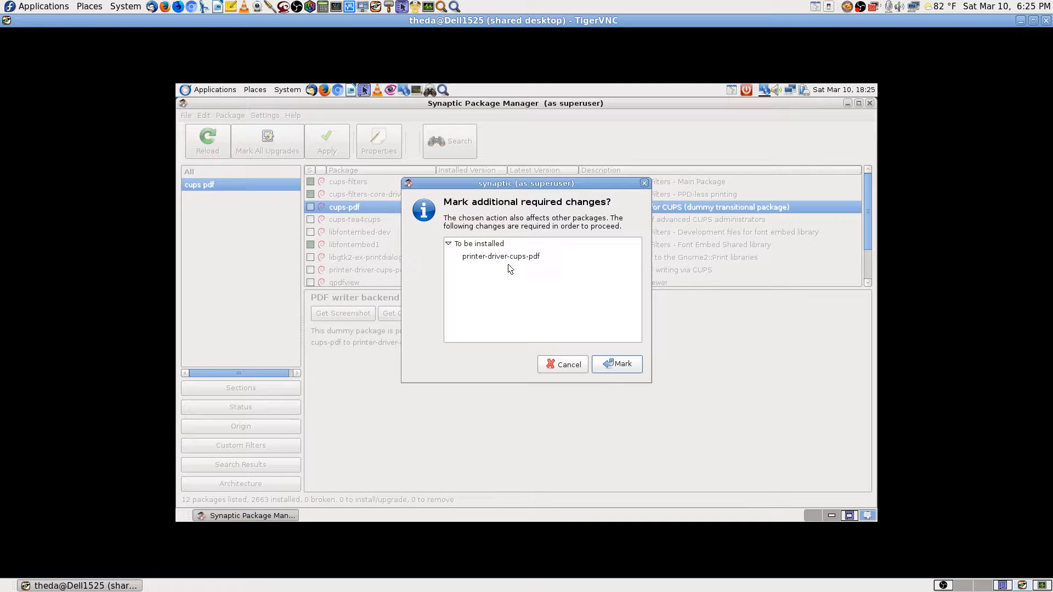
pyautogui.click(614, 361)
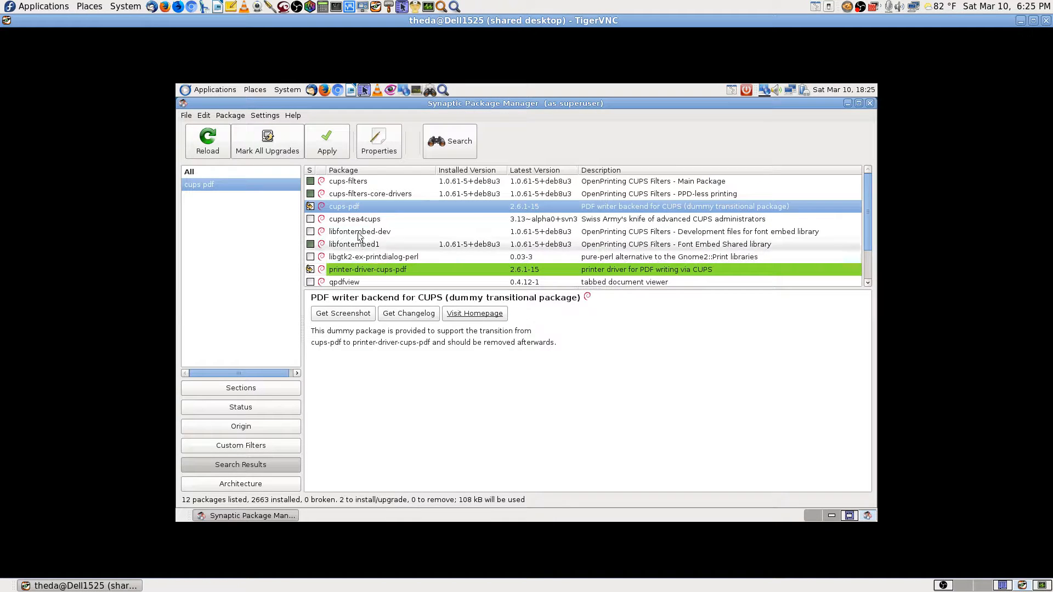
# Mark cups-tea4cups and qpdfview, with qpdfview's extra required packages, for installation.
pyautogui.click(613, 220)
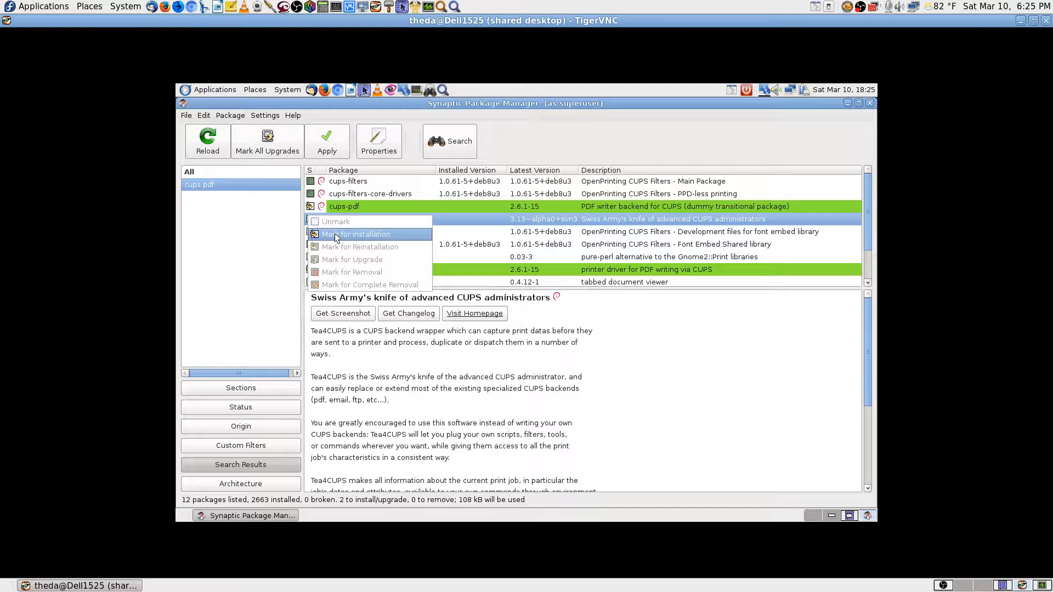
pyautogui.click(334, 234)
pyautogui.scroll(-2, 426, 241)
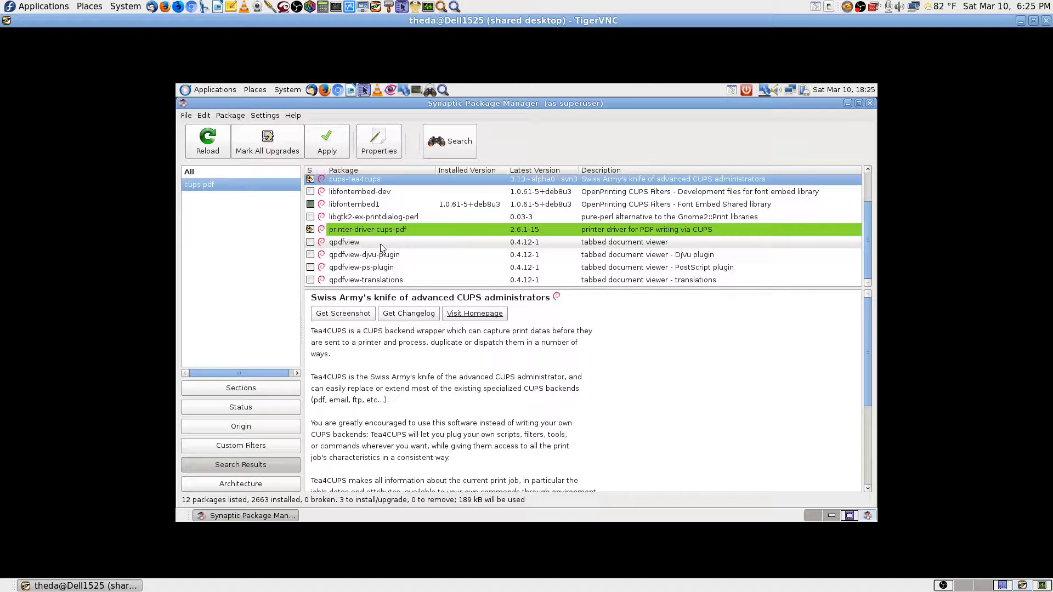
pyautogui.click(380, 243)
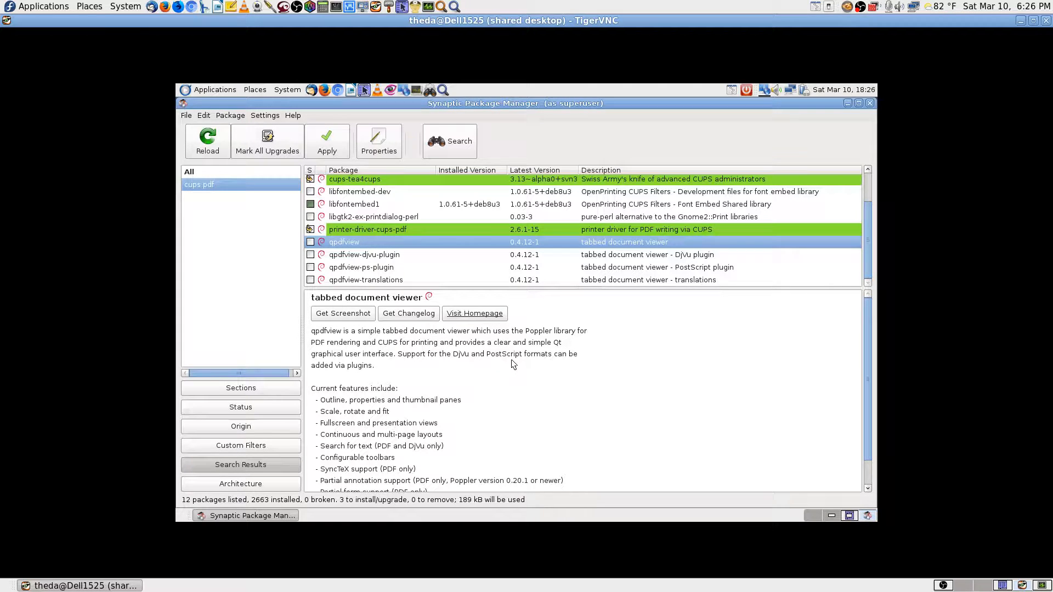
pyautogui.click(311, 242)
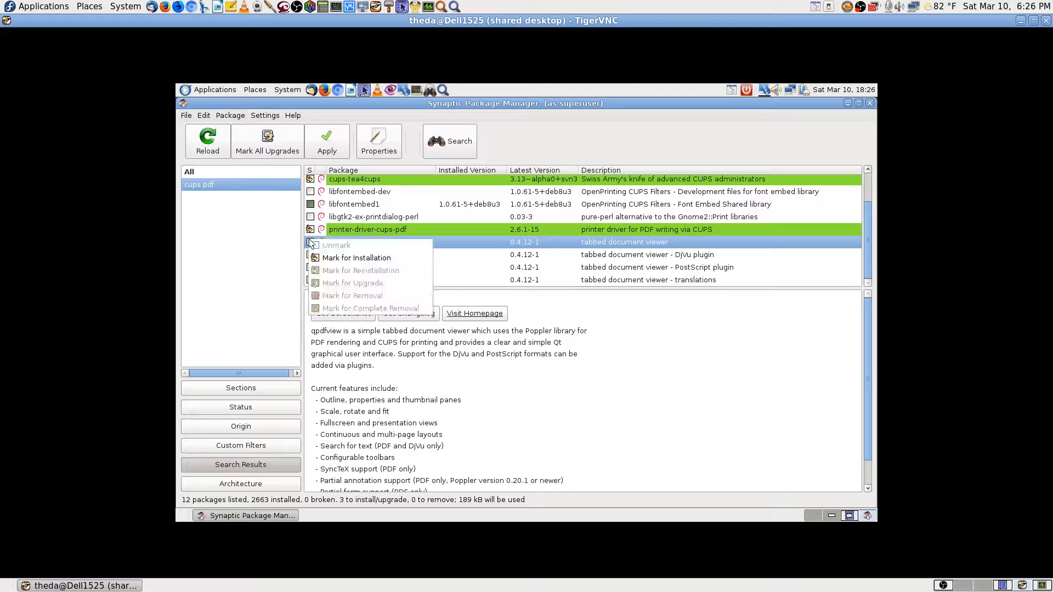
pyautogui.click(327, 258)
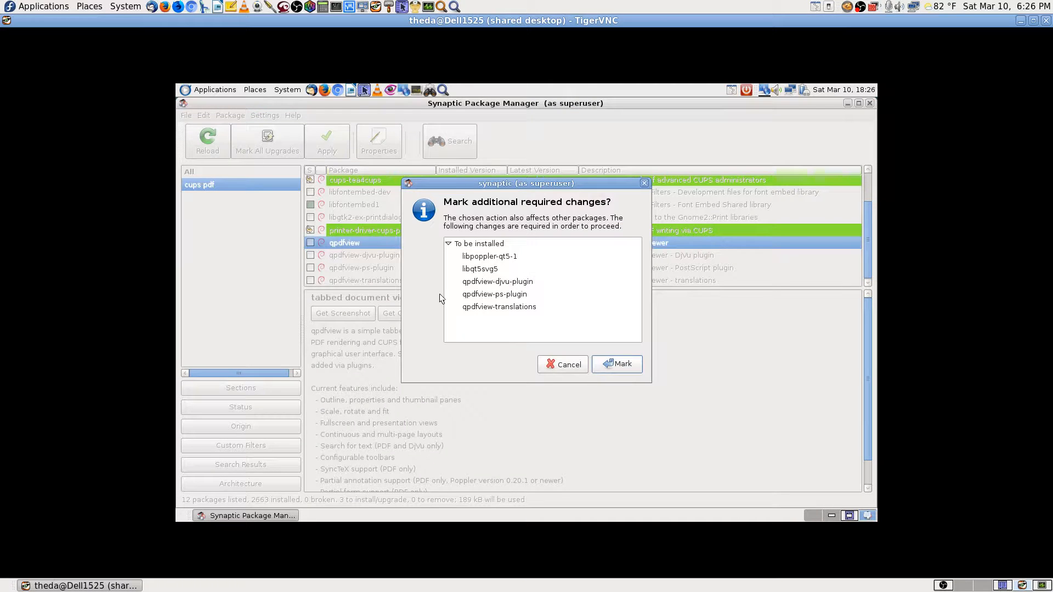
pyautogui.click(614, 365)
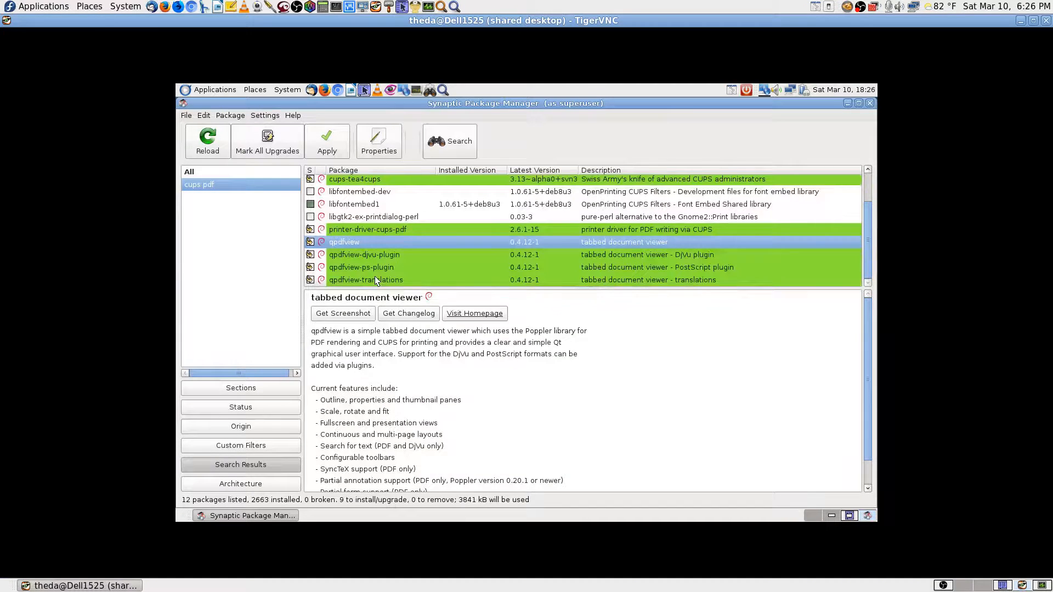
# Read the descriptions of libgtk2-ex-printdialog-perl, libfontembed-dev and cups-filters.
pyautogui.scroll(2, 417, 250)
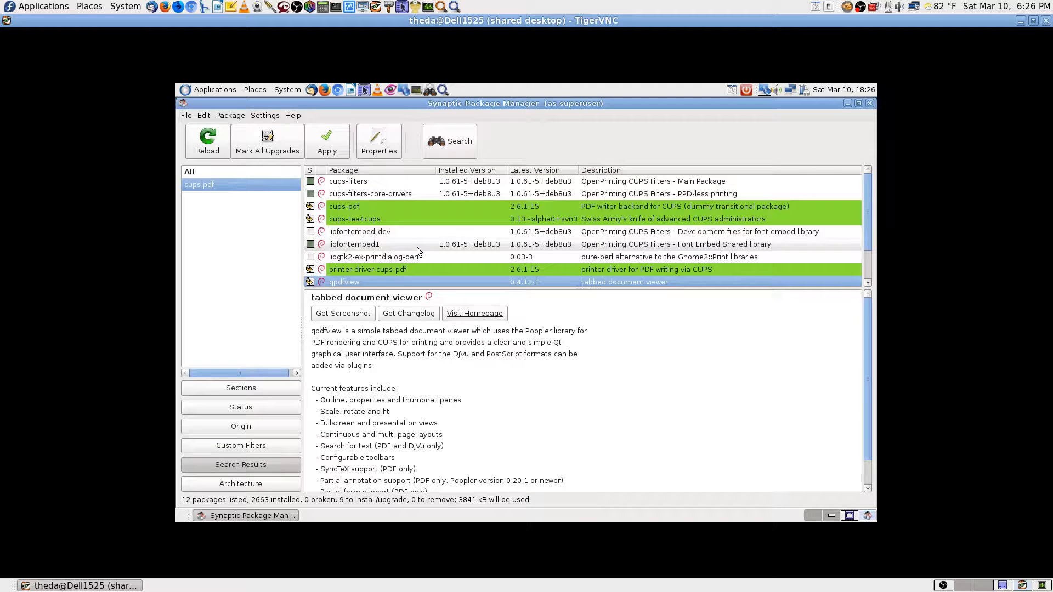
pyautogui.scroll(-2, 417, 250)
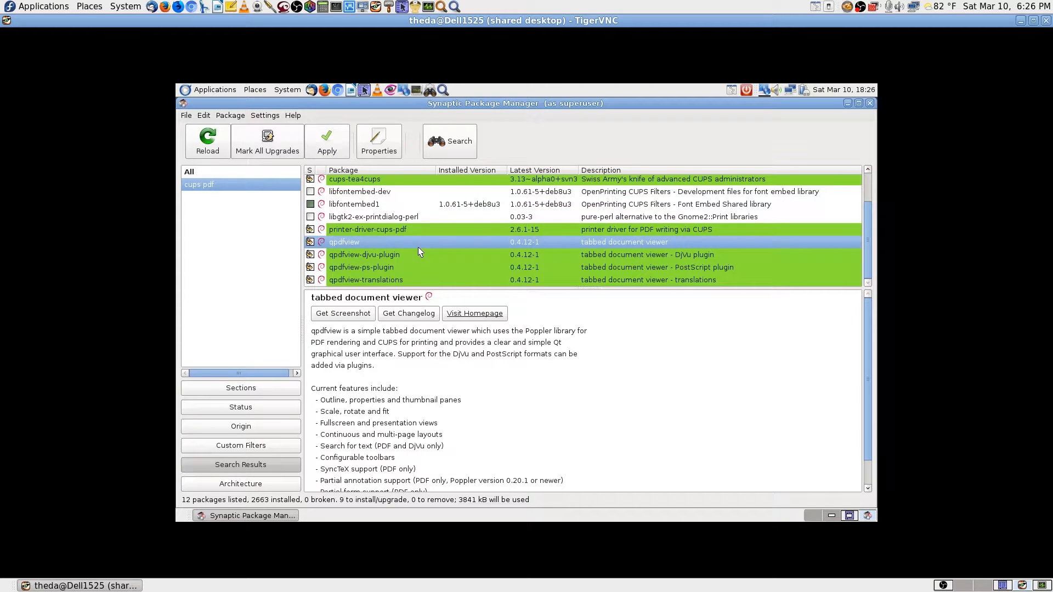
pyautogui.click(411, 219)
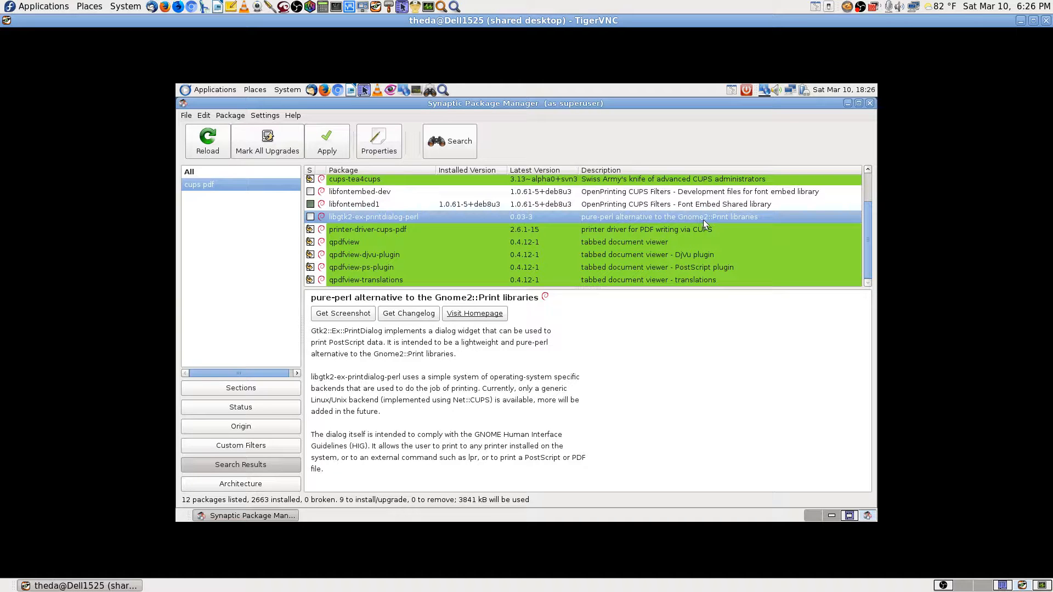
pyautogui.scroll(2, 507, 242)
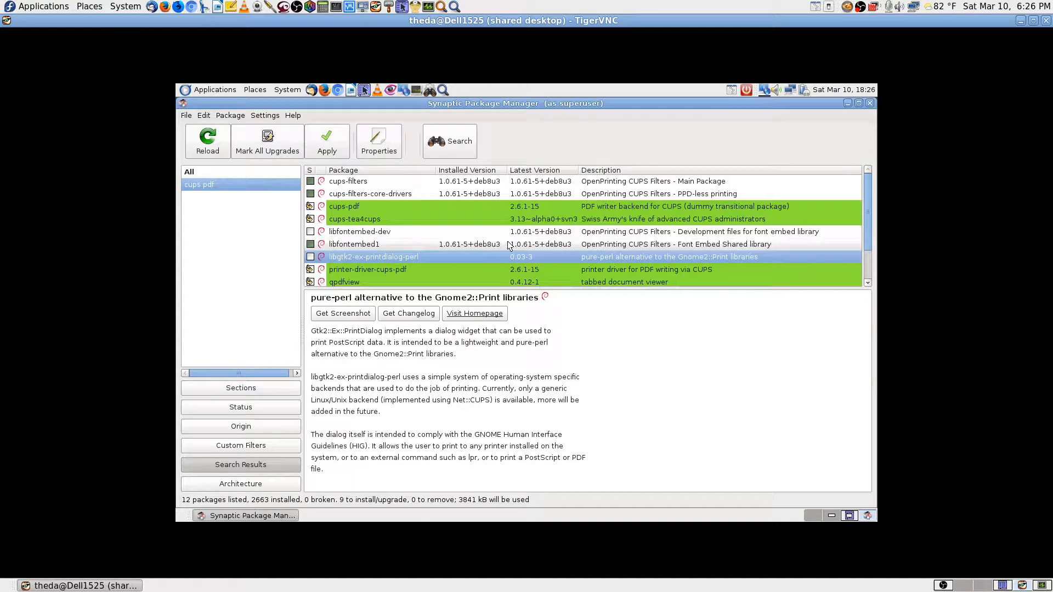
pyautogui.click(619, 232)
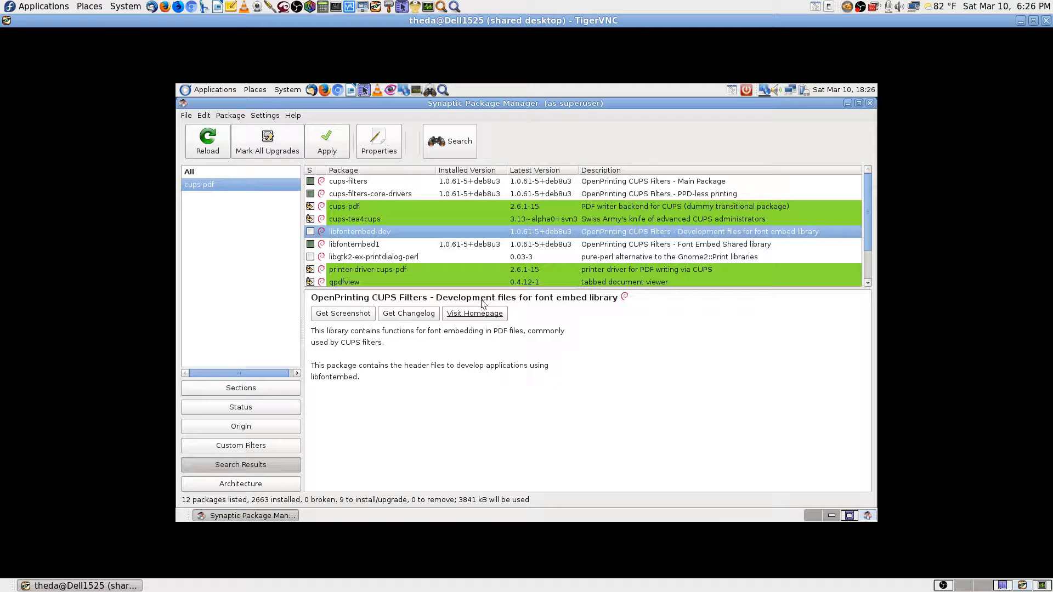
pyautogui.scroll(-2, 422, 232)
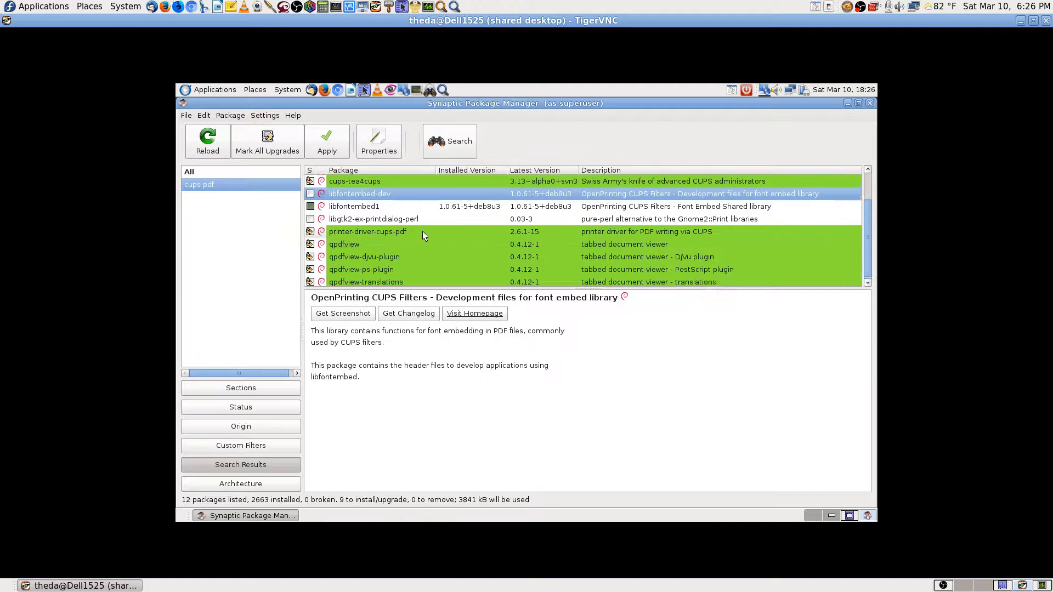
pyautogui.scroll(2, 423, 231)
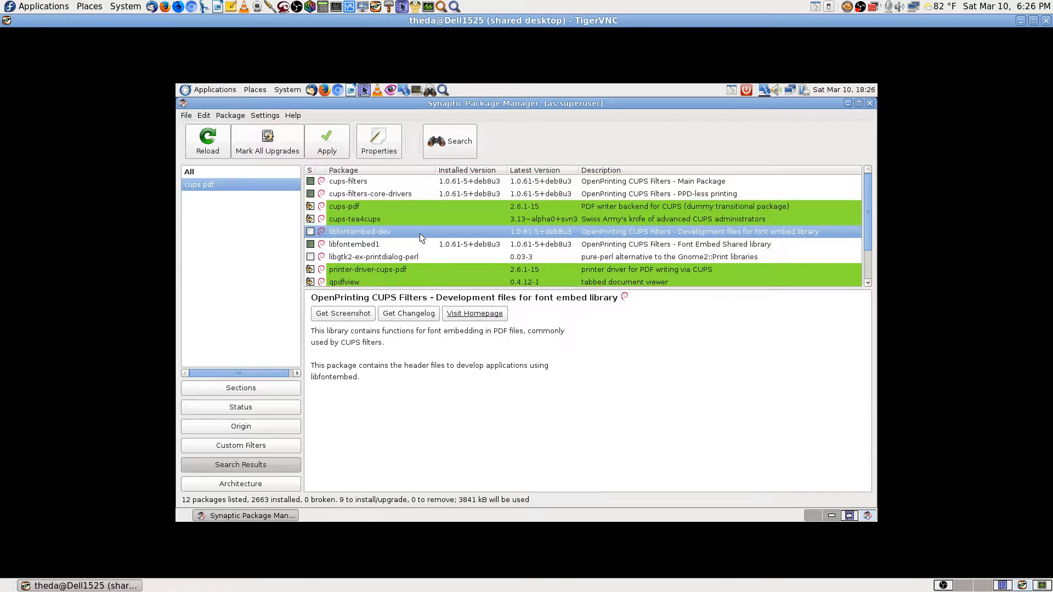
pyautogui.click(429, 183)
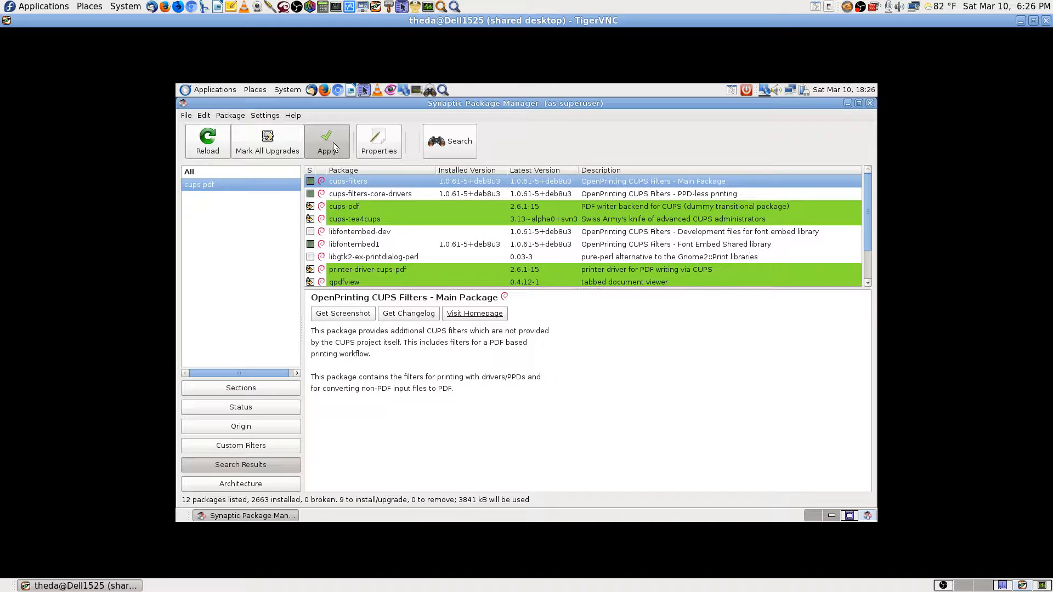
# Apply the nine marked package installations, then close Synaptic.
pyautogui.click(333, 143)
pyautogui.click(384, 255)
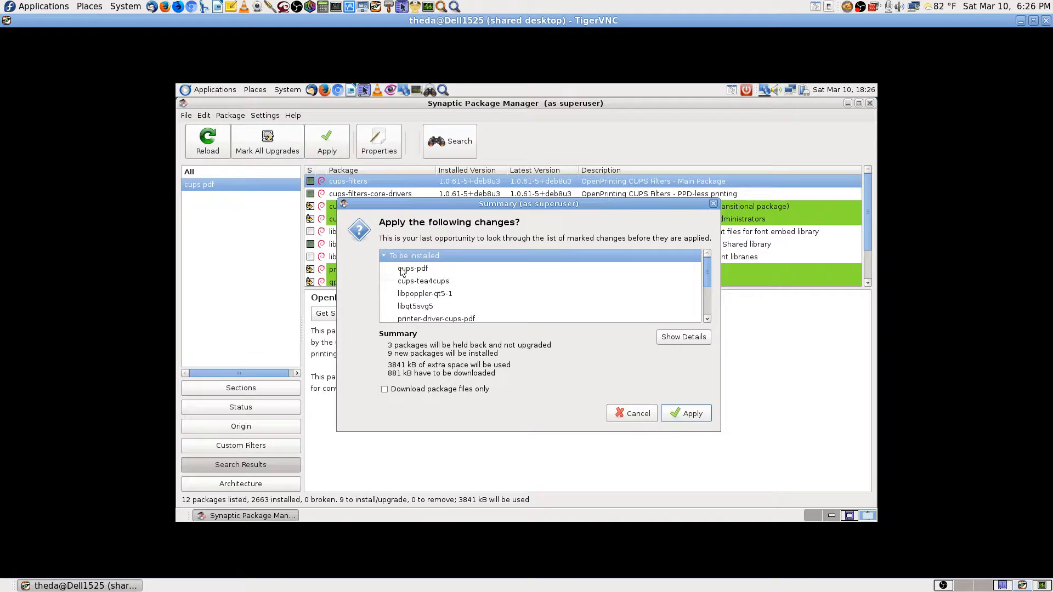
pyautogui.scroll(-3, 696, 285)
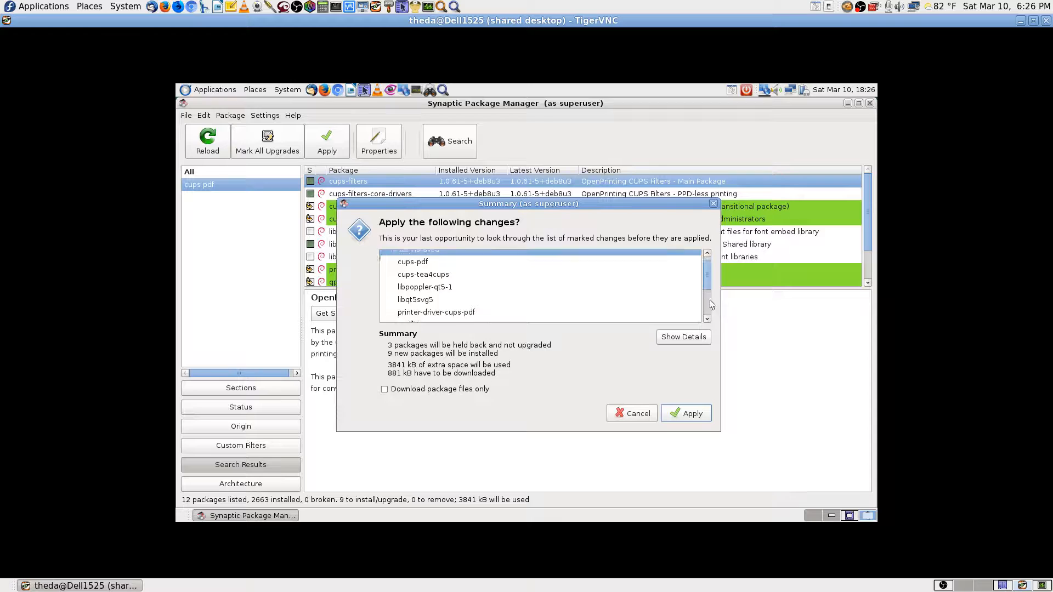
pyautogui.click(680, 413)
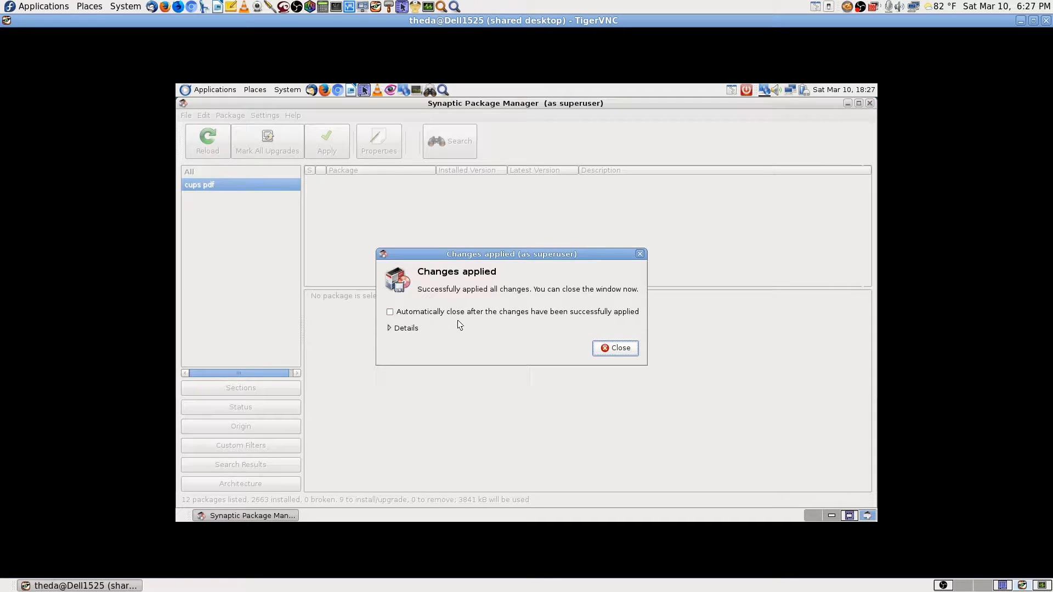
pyautogui.click(615, 347)
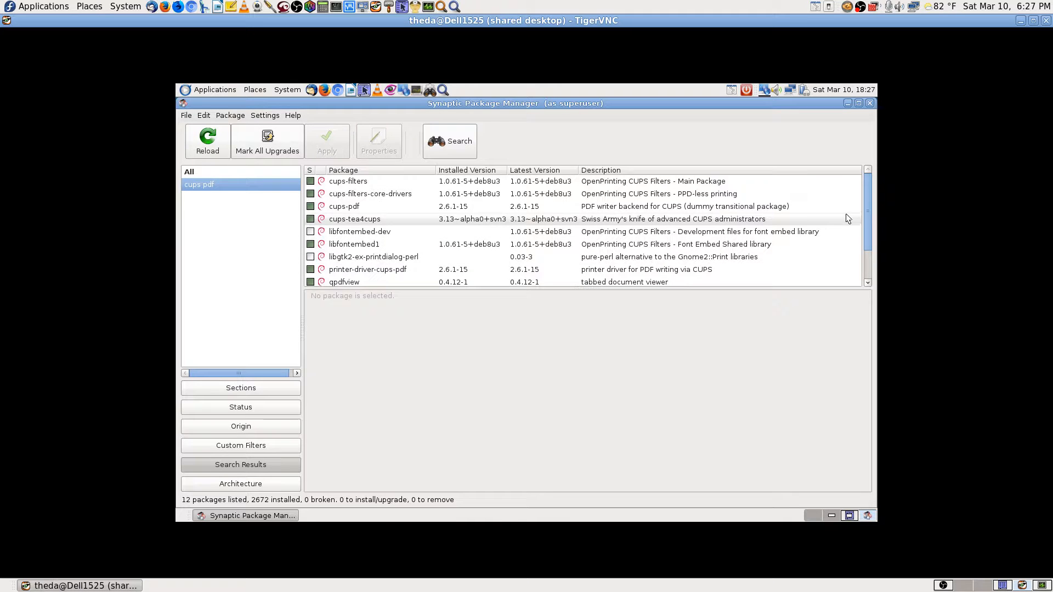
pyautogui.moveTo(868, 200); pyautogui.dragTo(879, 279)
pyautogui.moveTo(862, 65); pyautogui.dragTo(871, 109)
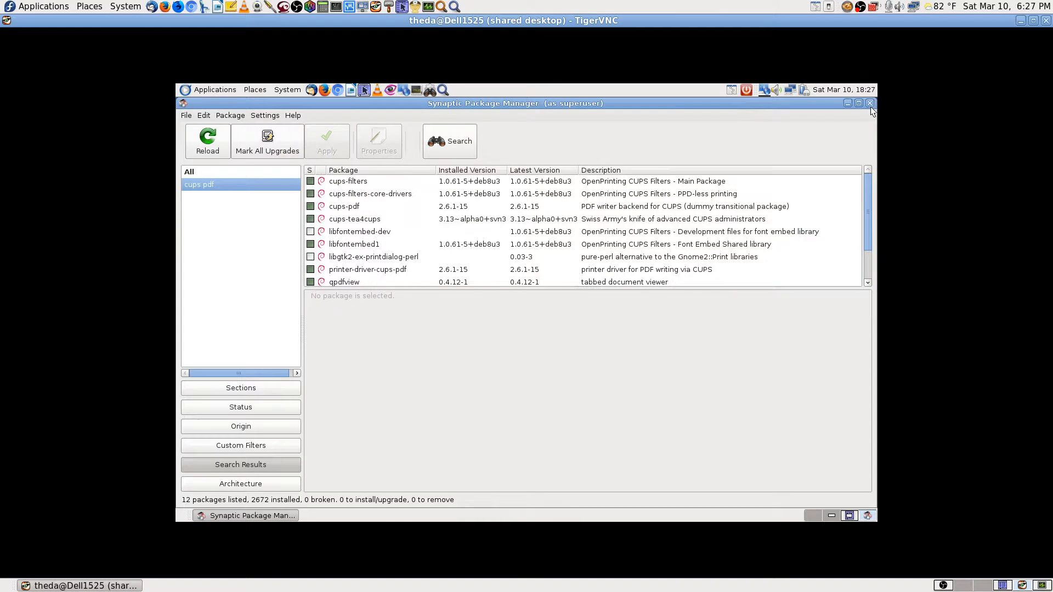
pyautogui.click(871, 103)
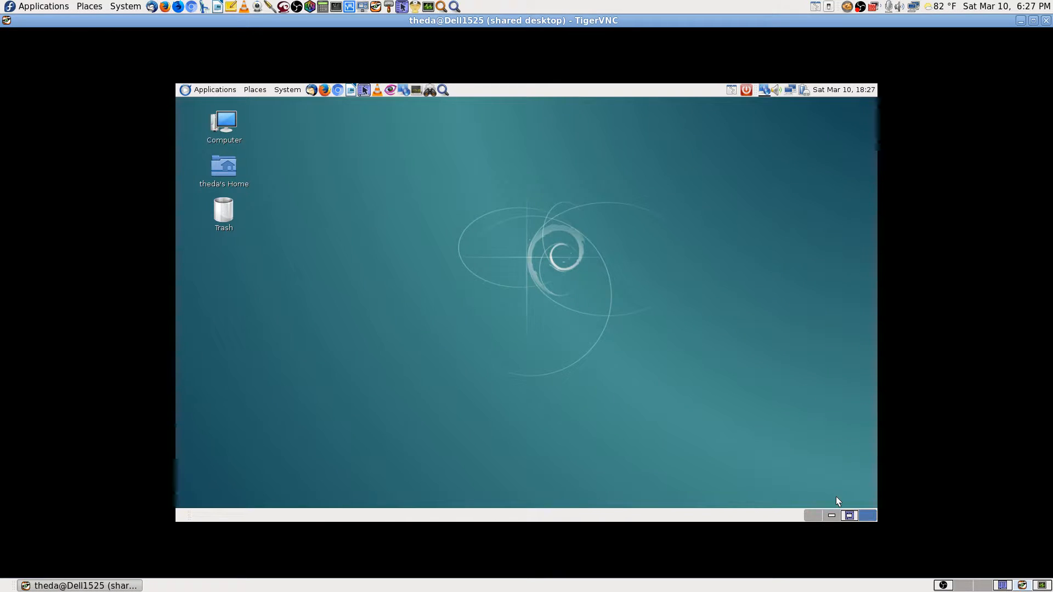
# Open the PDF printer's properties, browse its pages, and end on Printer Options.
pyautogui.click(832, 516)
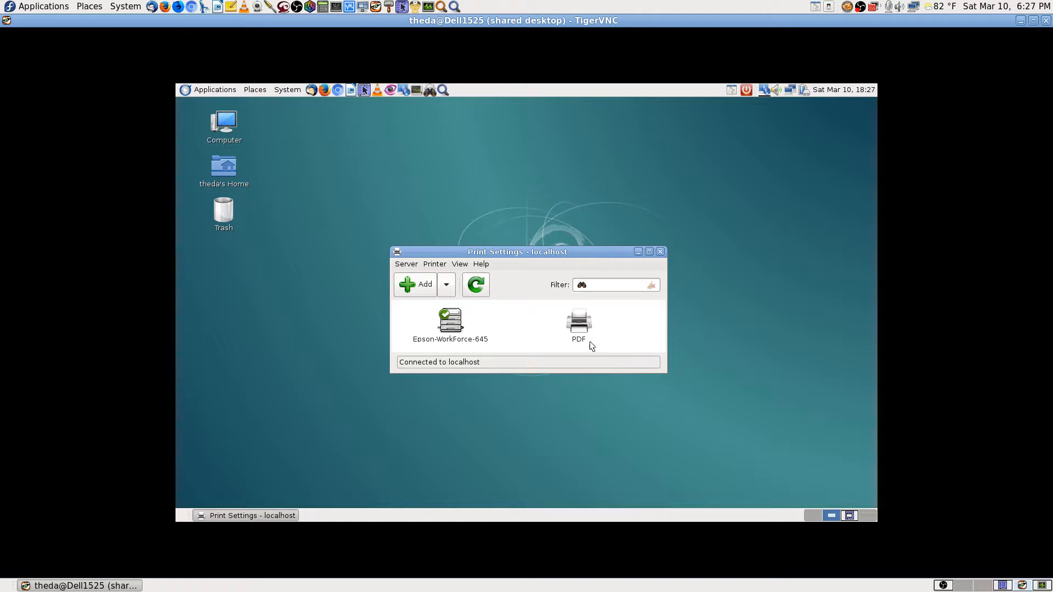
pyautogui.rightClick(581, 326)
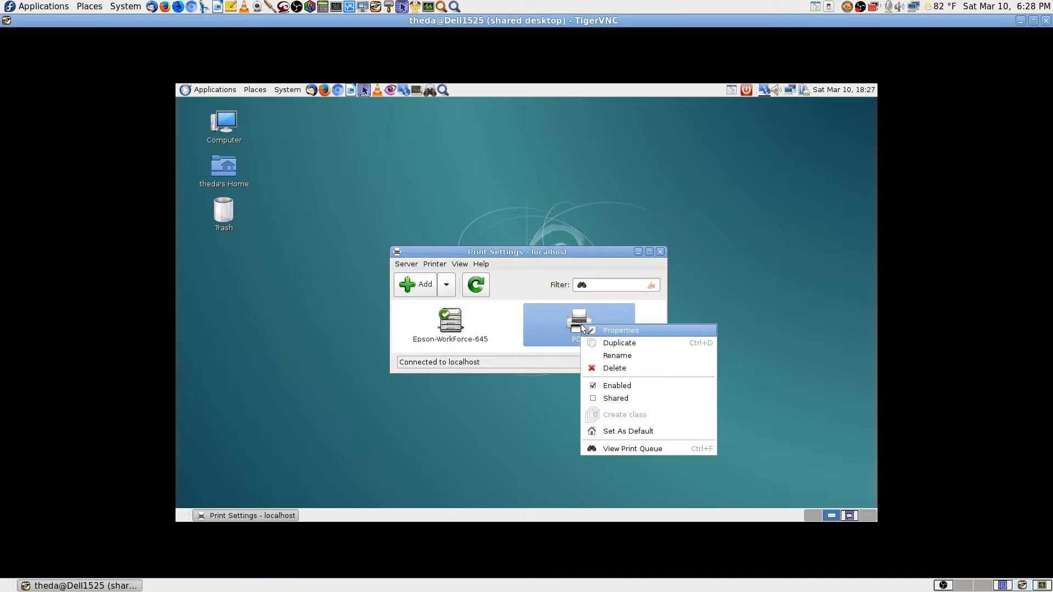
pyautogui.click(626, 330)
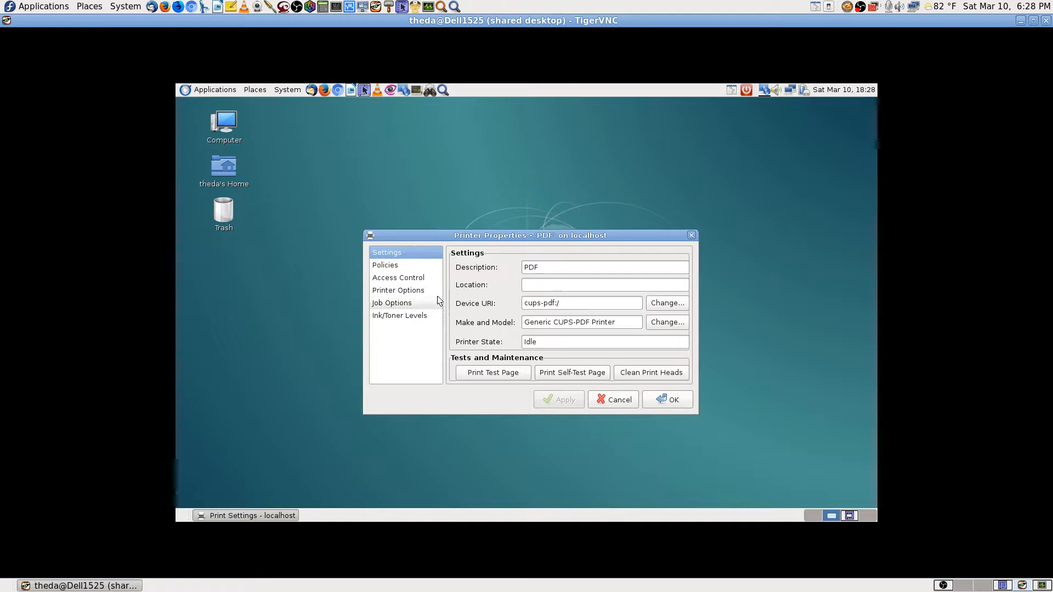
pyautogui.click(385, 266)
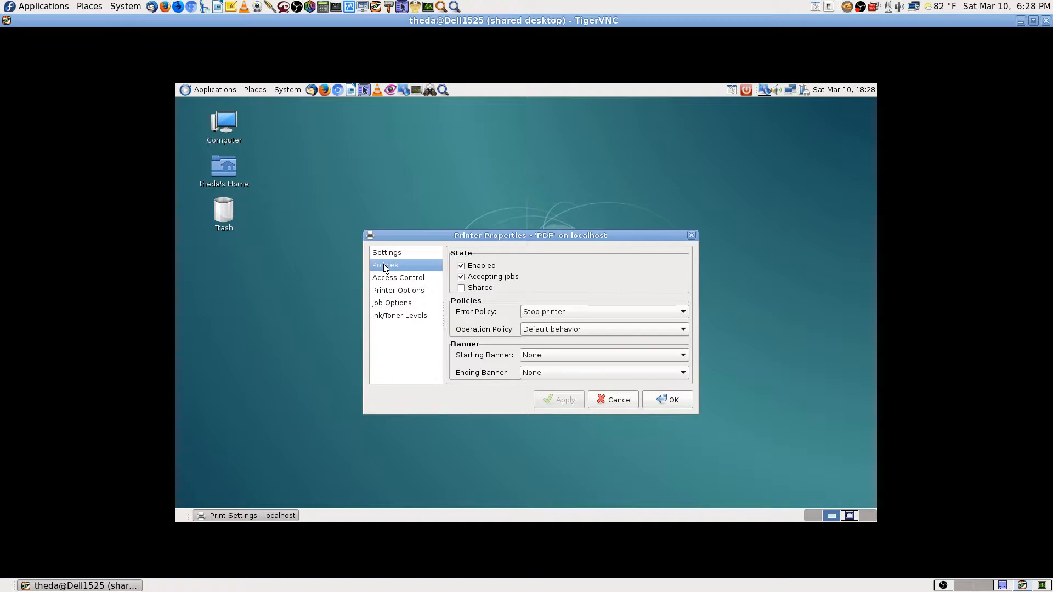
pyautogui.click(421, 280)
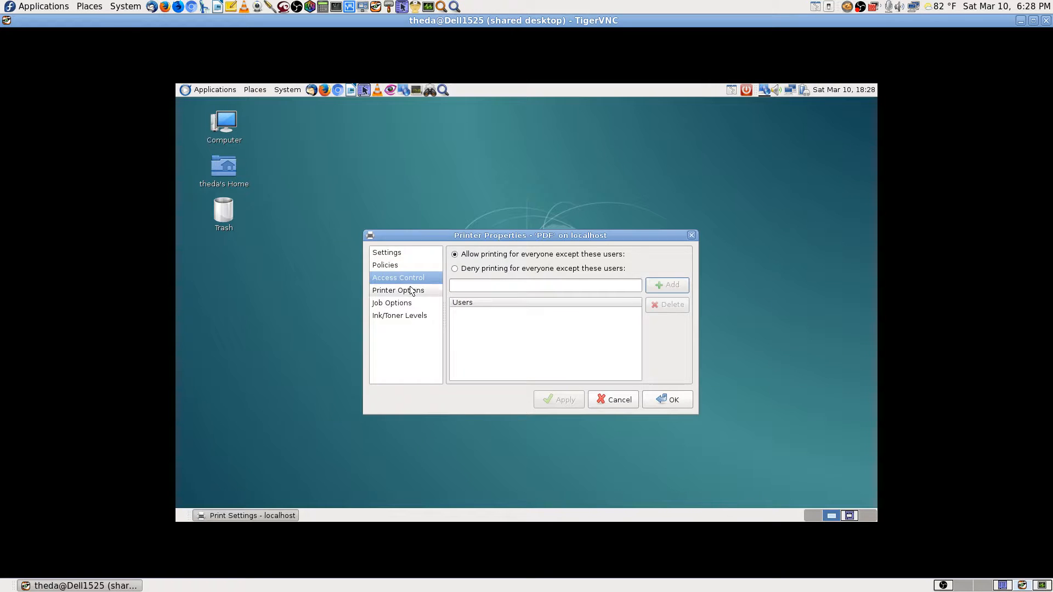
pyautogui.click(406, 291)
pyautogui.click(397, 304)
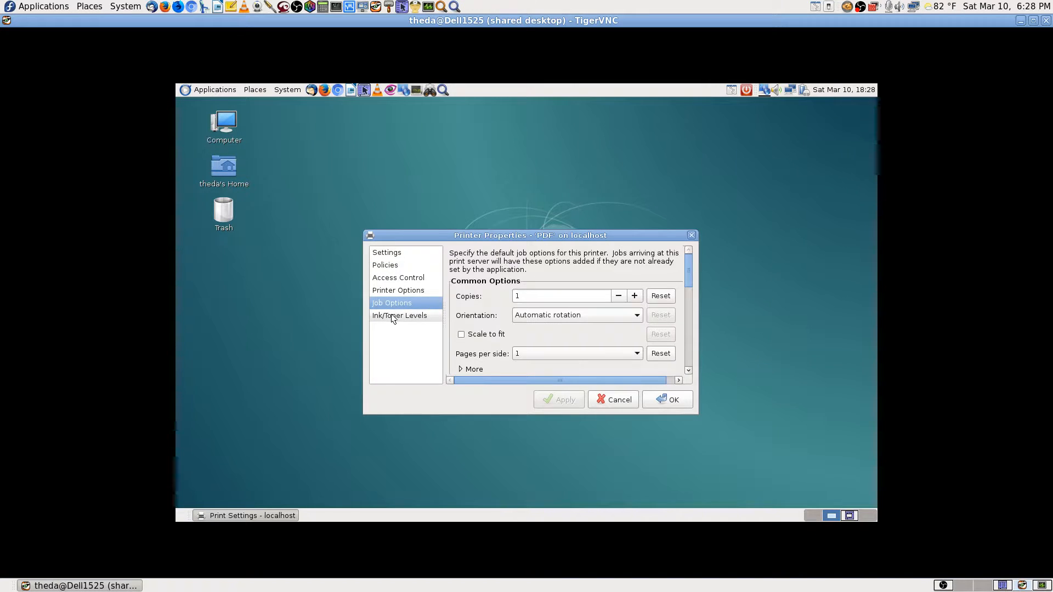
pyautogui.click(393, 317)
pyautogui.click(399, 291)
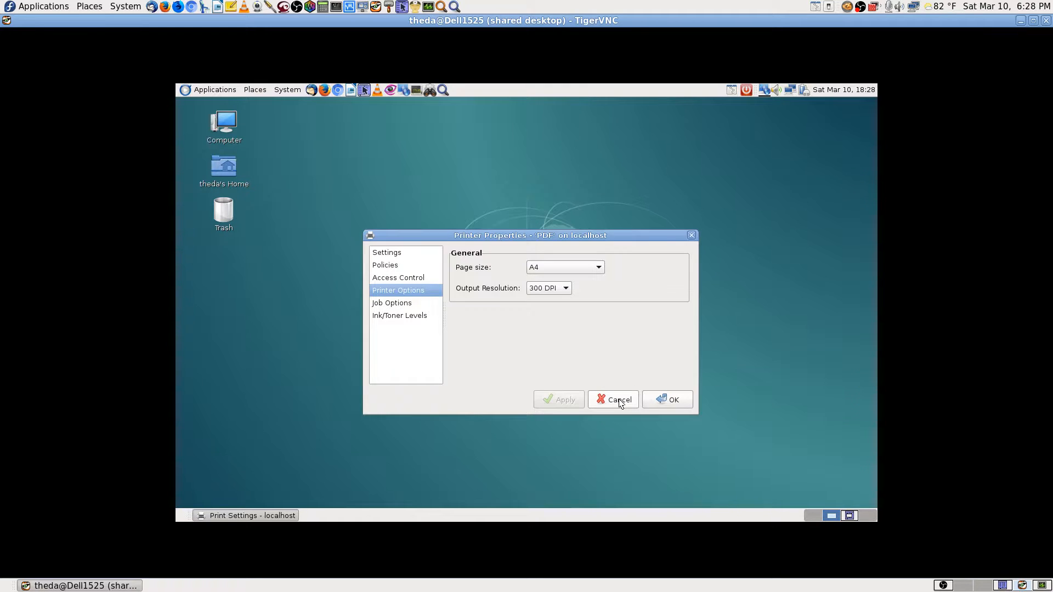
# Change the PDF printer's page size from A4 to US Letter.
pyautogui.click(582, 267)
pyautogui.click(581, 267)
pyautogui.click(581, 267)
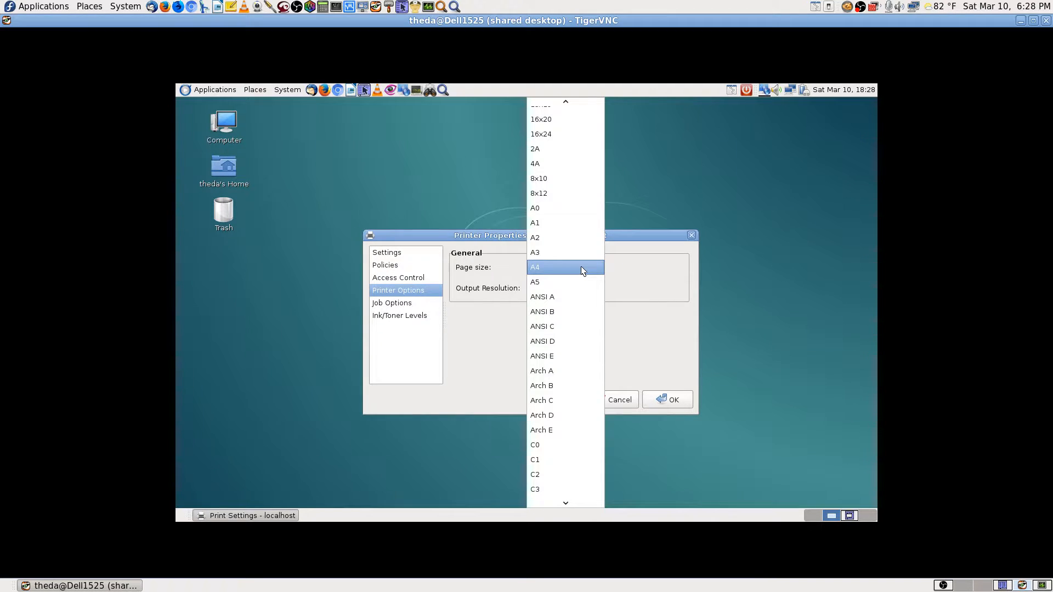
pyautogui.click(581, 267)
pyautogui.click(595, 269)
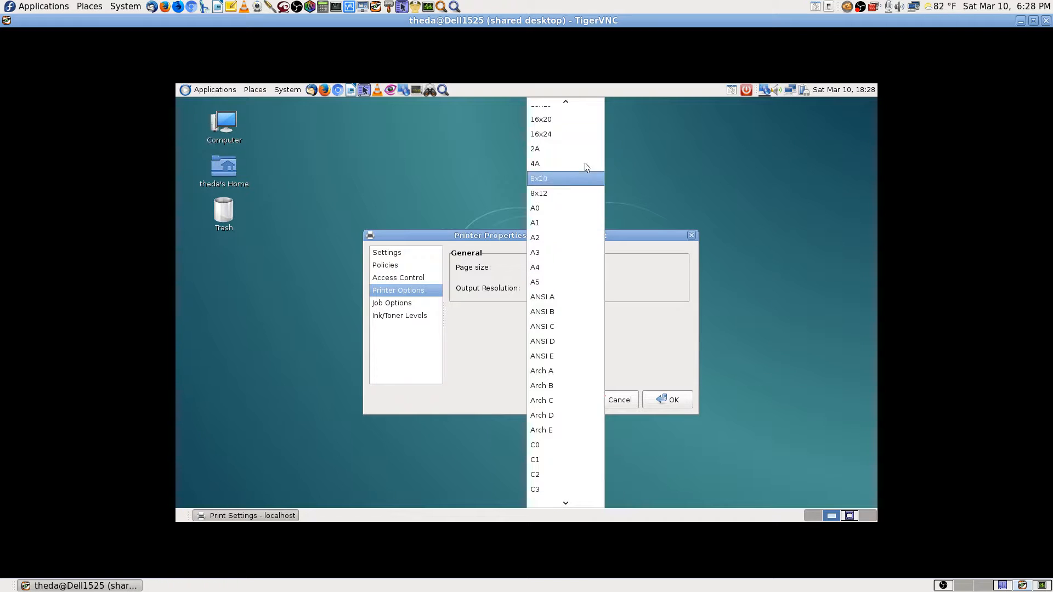
pyautogui.moveTo(568, 103)
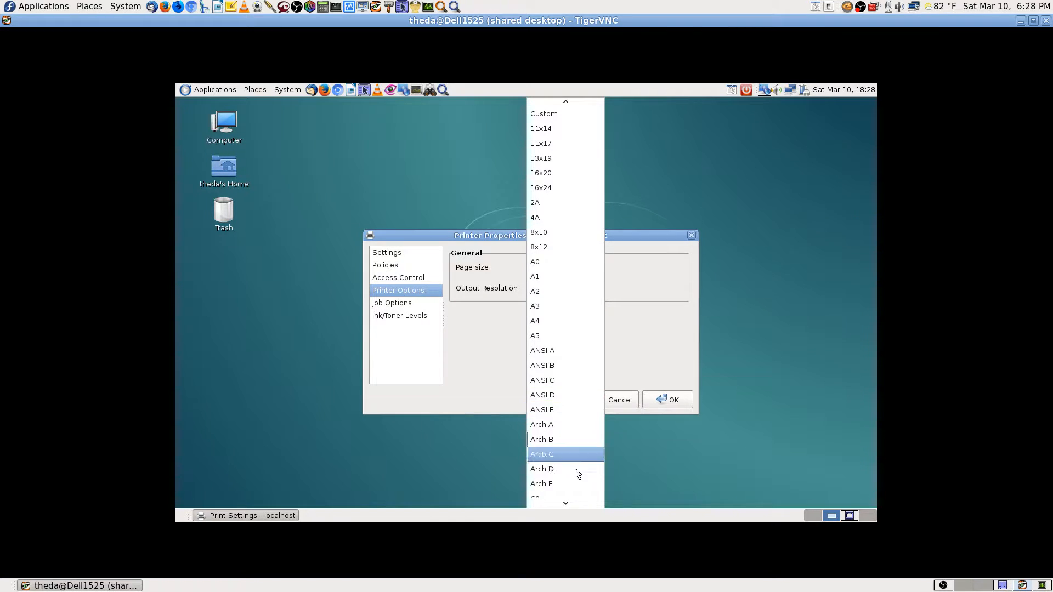
pyautogui.moveTo(565, 503)
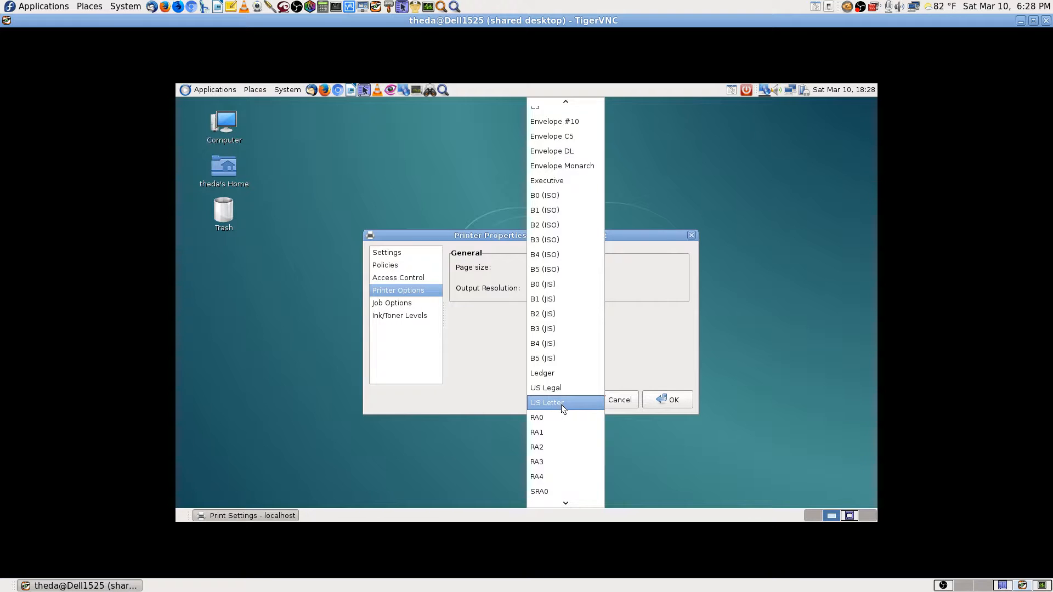
pyautogui.click(561, 404)
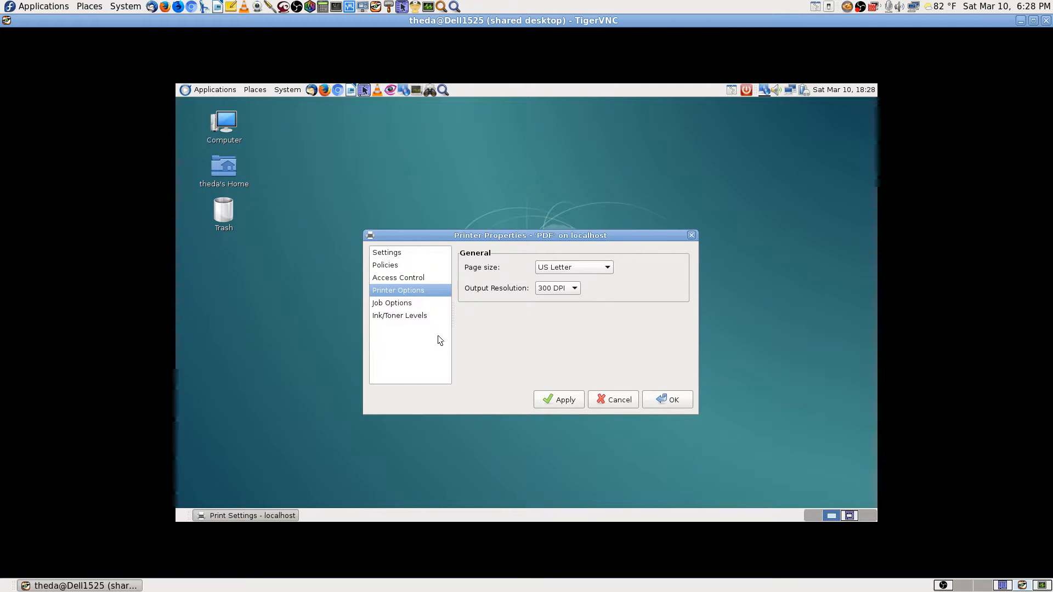
# Apply the US Letter page size and enter the root password to authorise it.
pyautogui.click(563, 402)
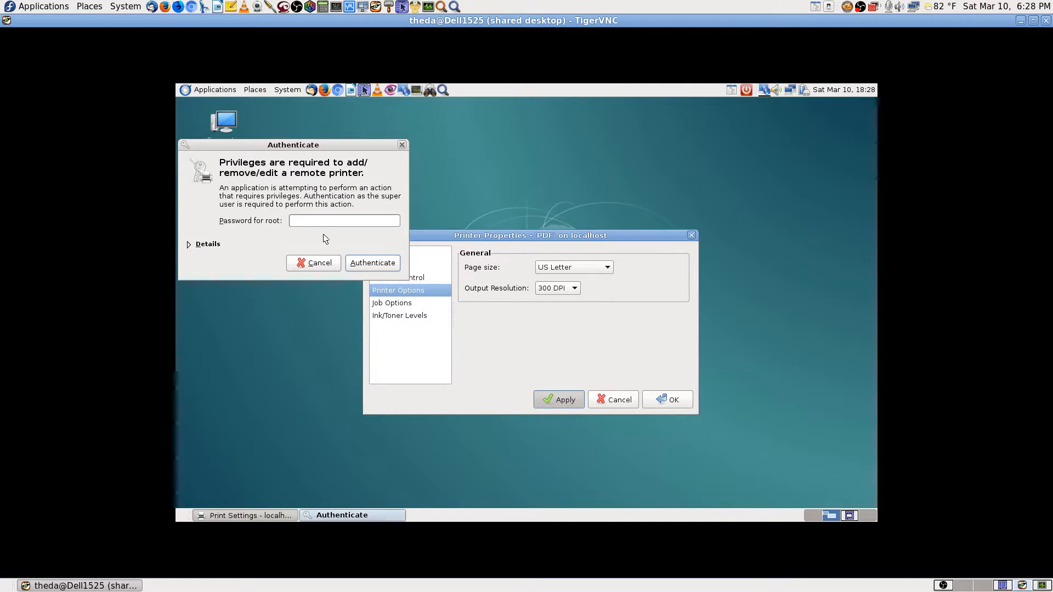
pyautogui.click(310, 222)
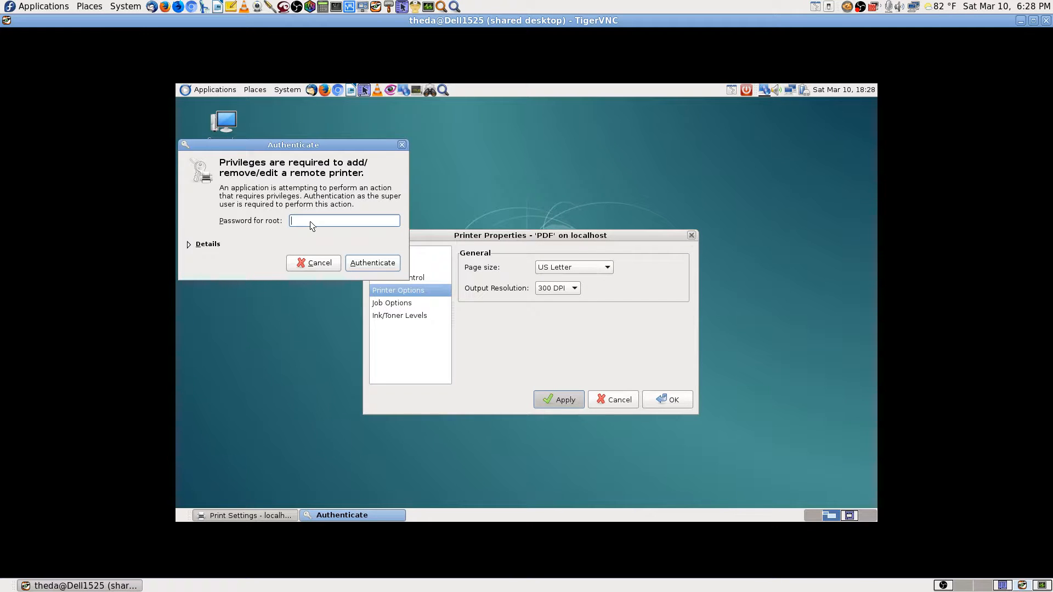
pyautogui.write('••••••••••')
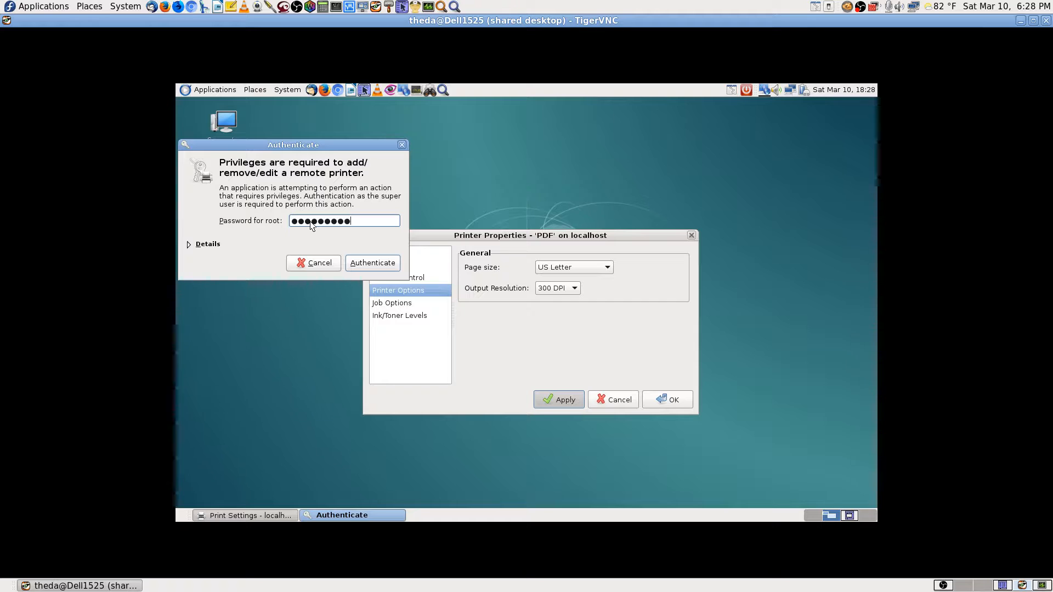
pyautogui.write('•••')
pyautogui.press('Return')
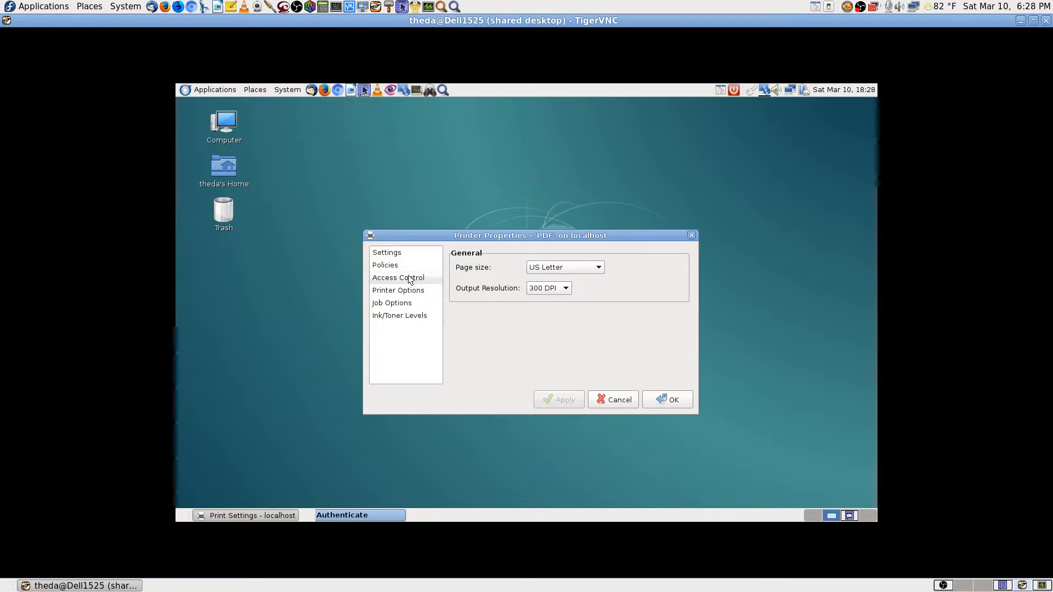
# Browse the PDF printer's Settings, Policies, Printer Options, Job Options and Ink/Toner Levels pages.
pyautogui.click(406, 255)
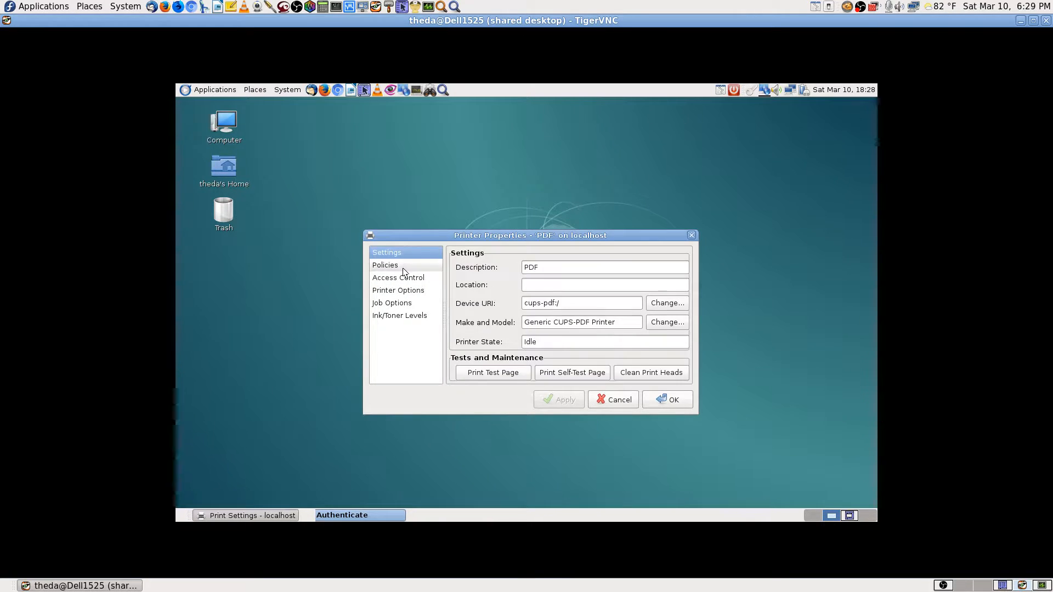
pyautogui.click(404, 269)
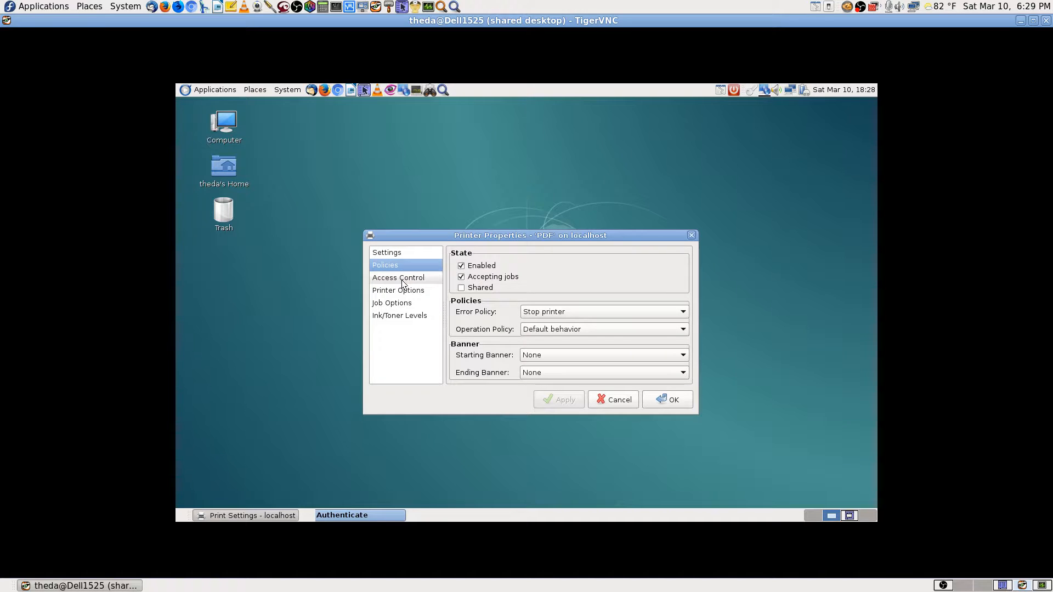
pyautogui.click(403, 253)
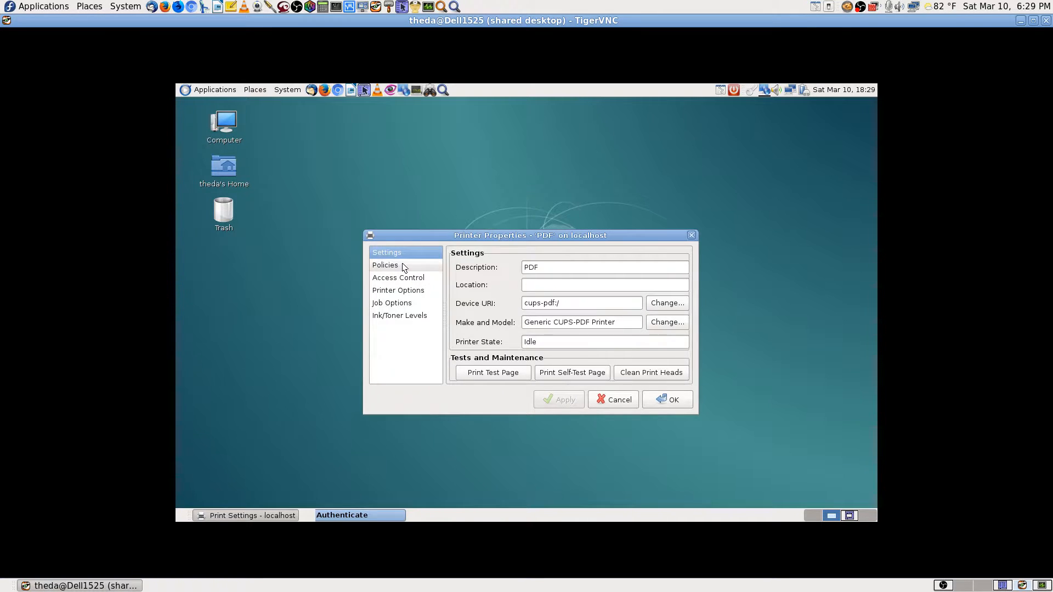
pyautogui.click(403, 265)
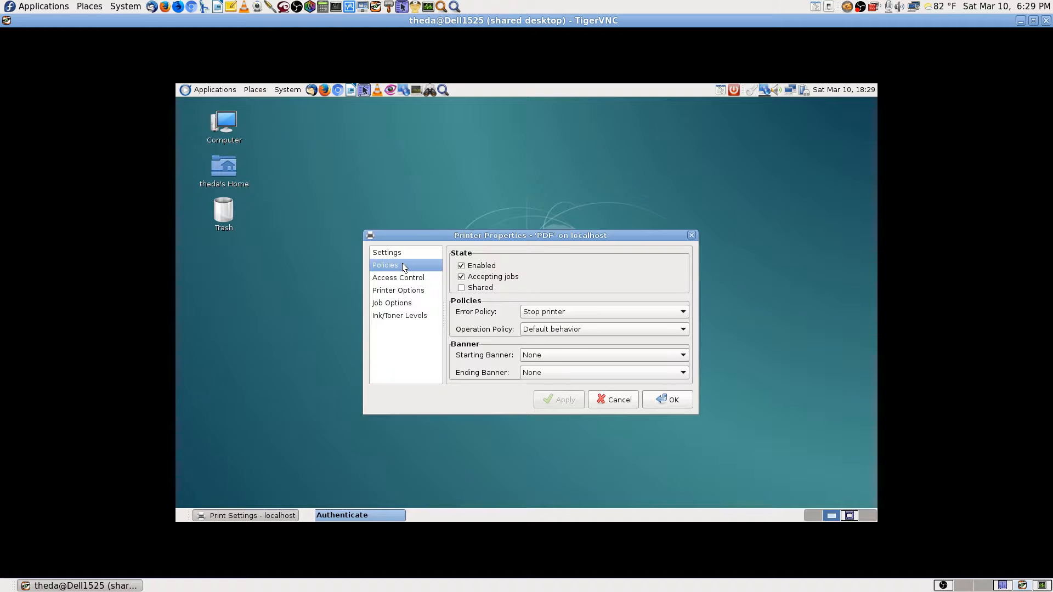
pyautogui.click(397, 292)
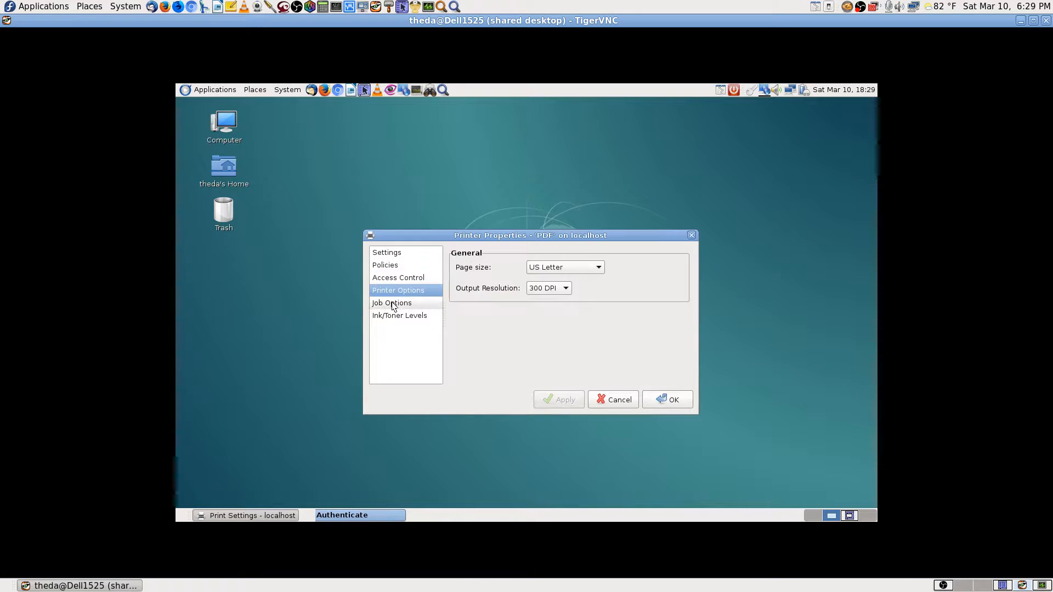
pyautogui.click(392, 303)
pyautogui.click(399, 315)
# Review Policies, Access Control, Printer Options, Job Options and Ink/Toner Levels again, ending on Settings.
pyautogui.click(386, 266)
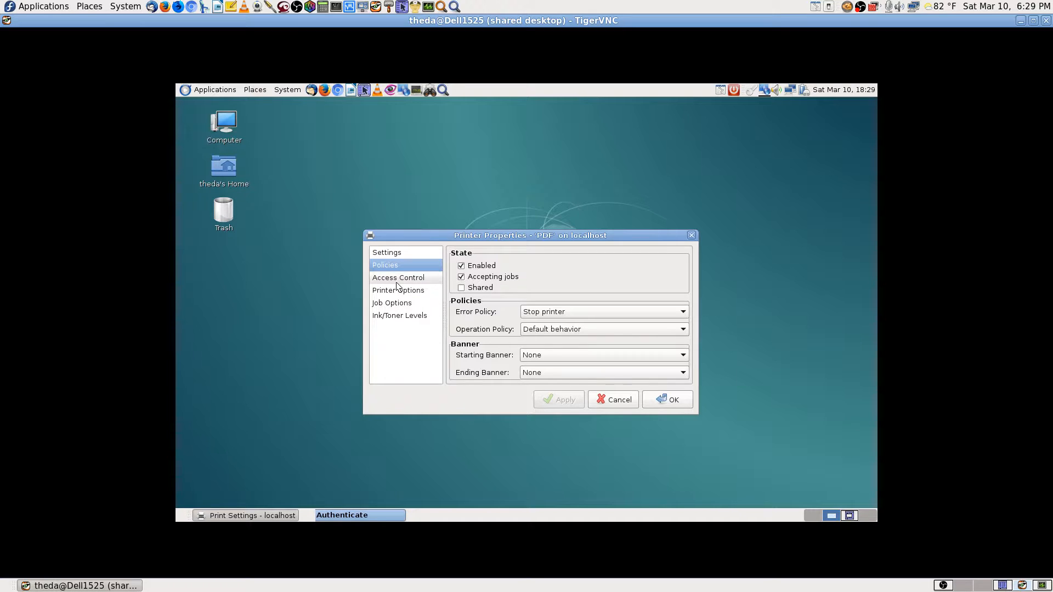
pyautogui.click(397, 278)
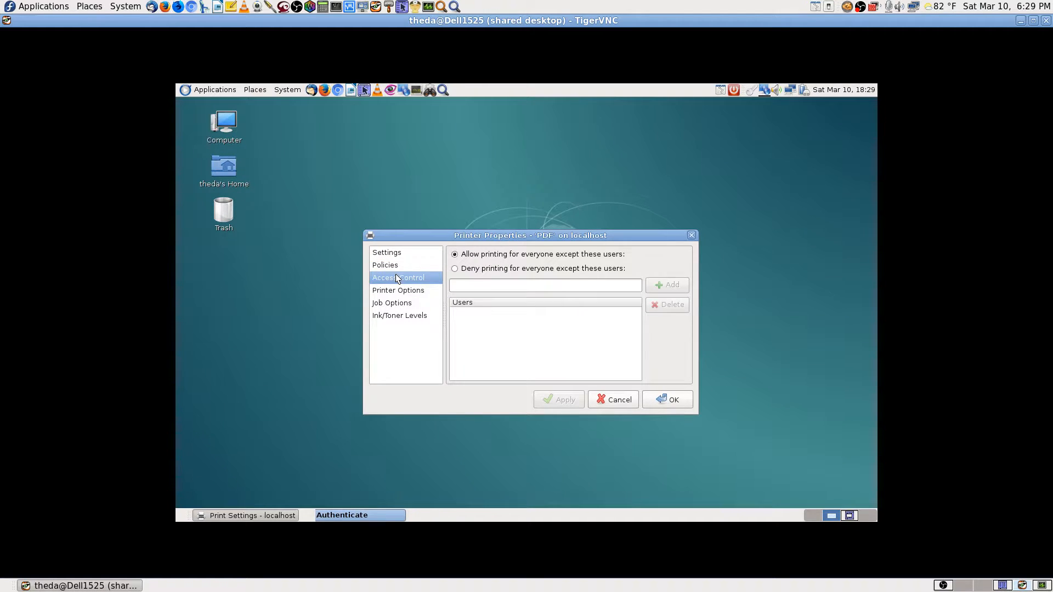
pyautogui.click(396, 291)
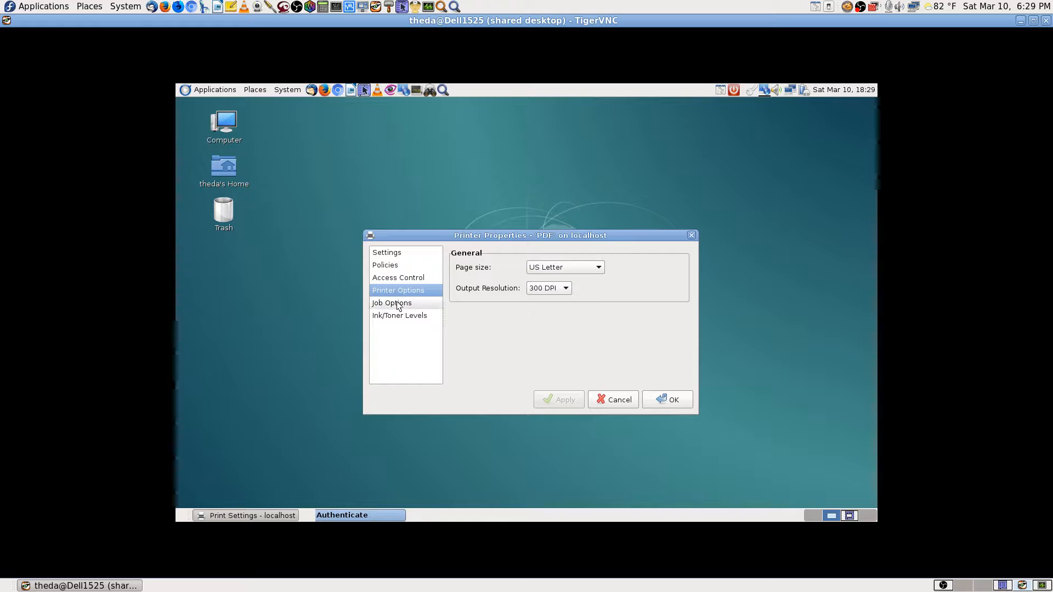
pyautogui.click(397, 302)
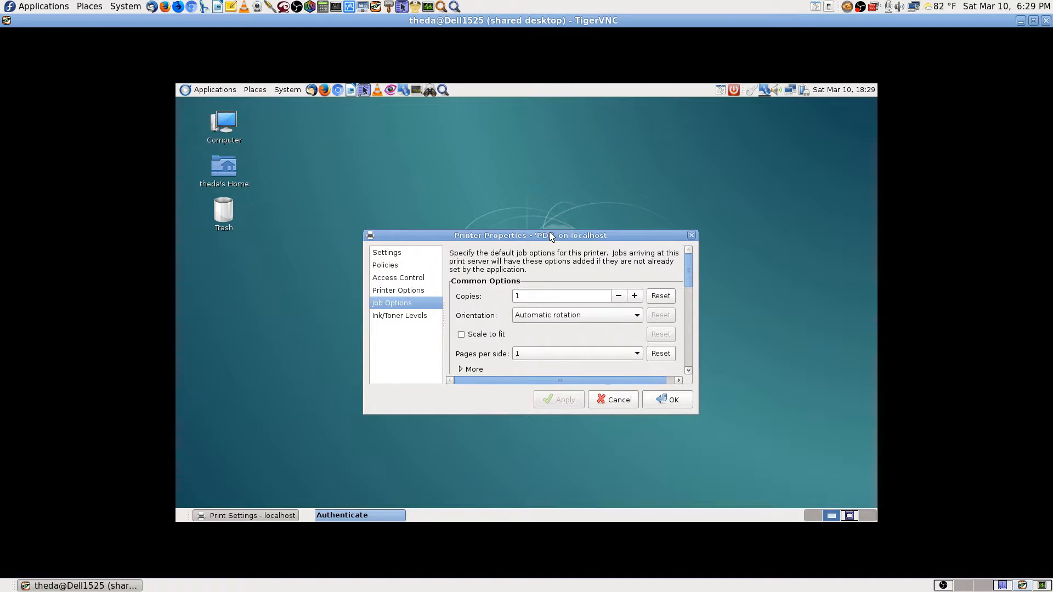
pyautogui.moveTo(550, 232); pyautogui.dragTo(534, 105)
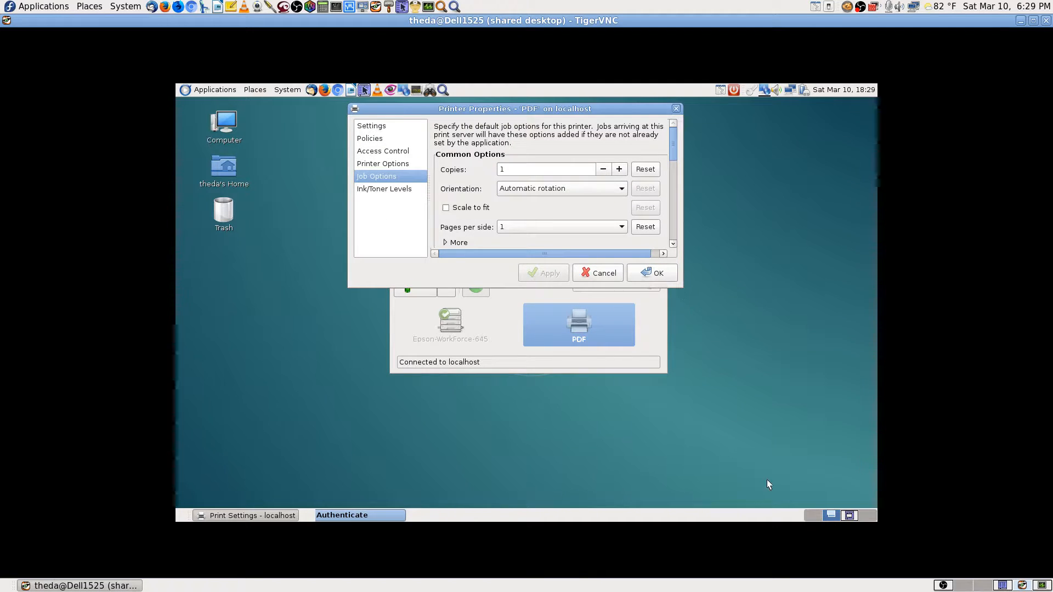
pyautogui.moveTo(672, 146); pyautogui.dragTo(673, 235)
pyautogui.click(370, 189)
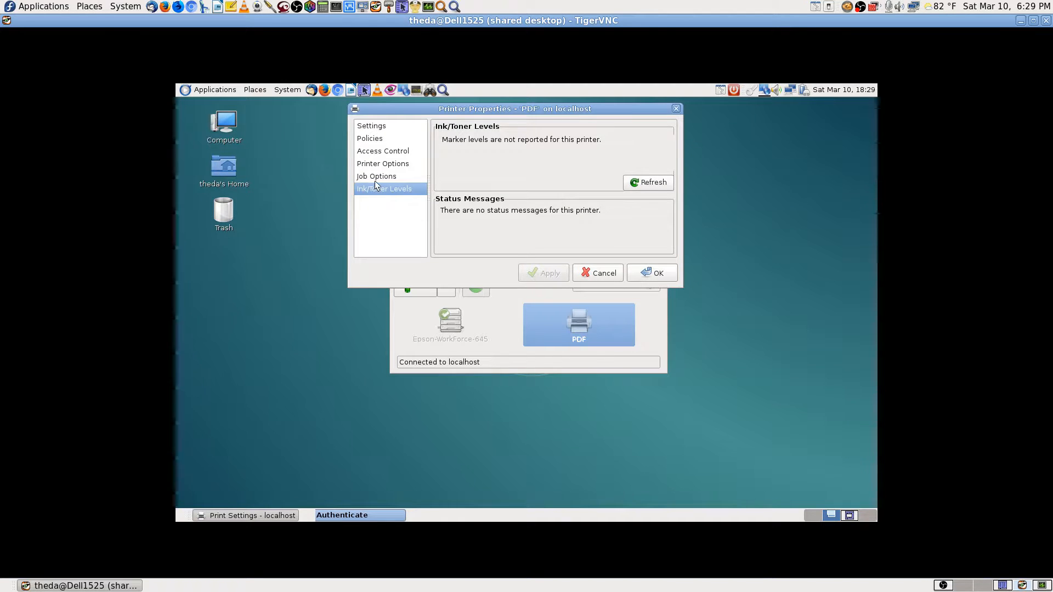
pyautogui.click(382, 126)
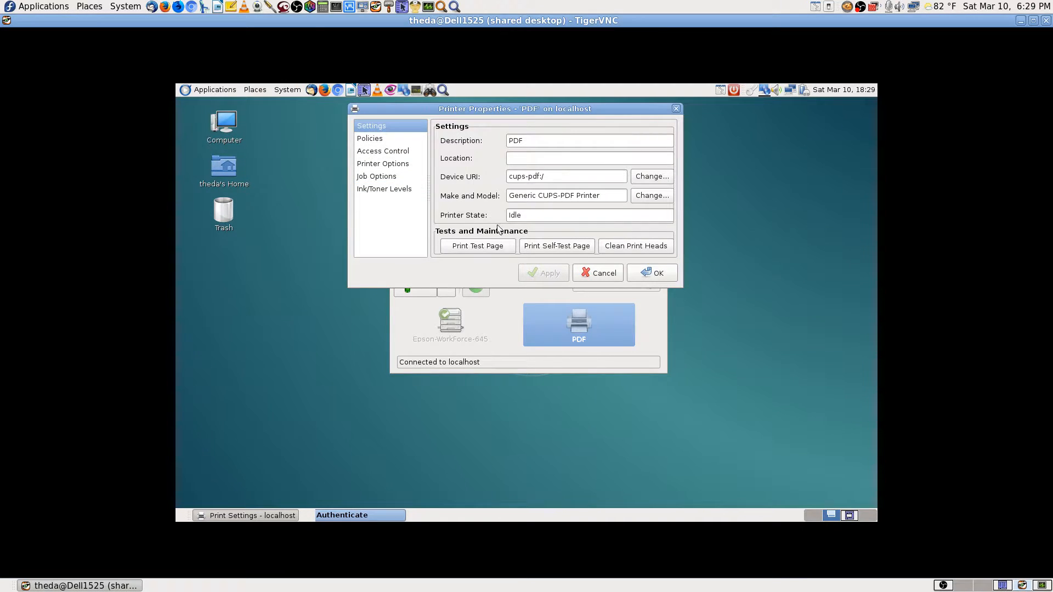
# Send a test page to the PDF printer as job 11 and dismiss the confirmation.
pyautogui.click(472, 246)
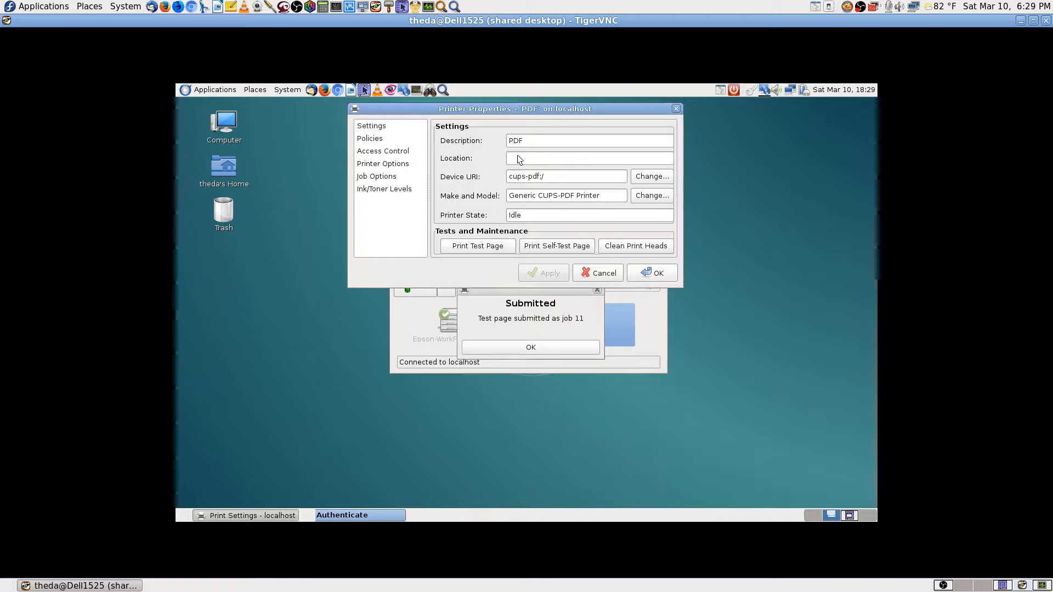
pyautogui.click(563, 349)
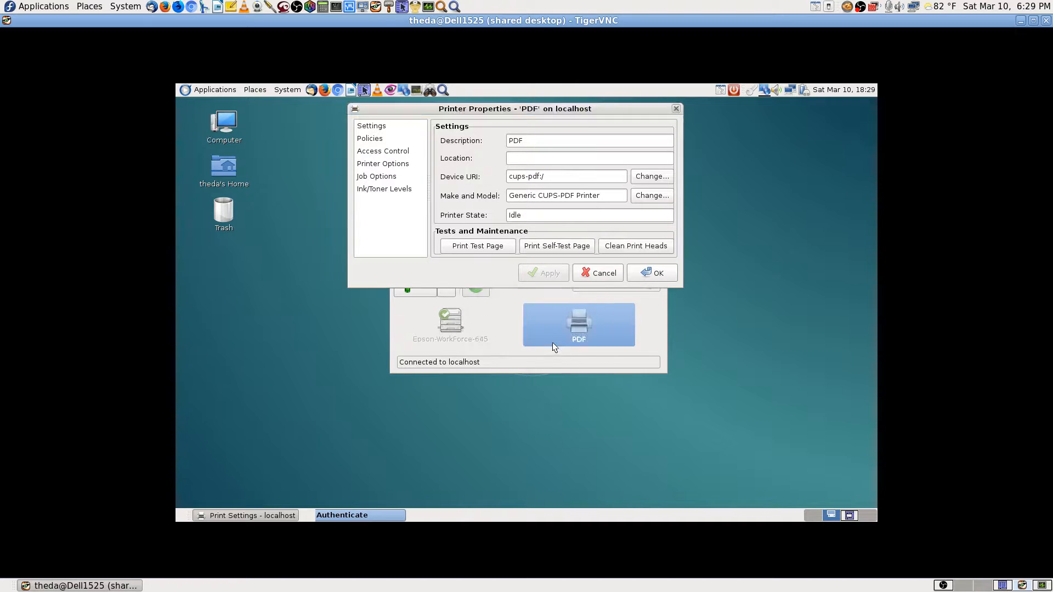
# Set the PDF printer's location to 'Dell 1525 Laptop', apply it and close the properties.
pyautogui.click(524, 160)
pyautogui.write('Dell')
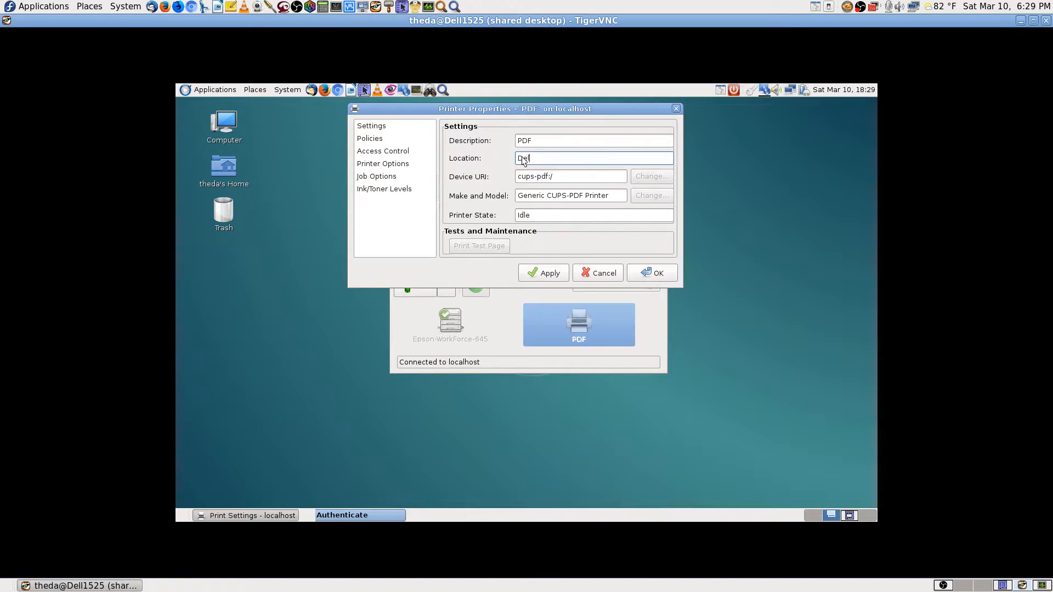
pyautogui.write(' 15')
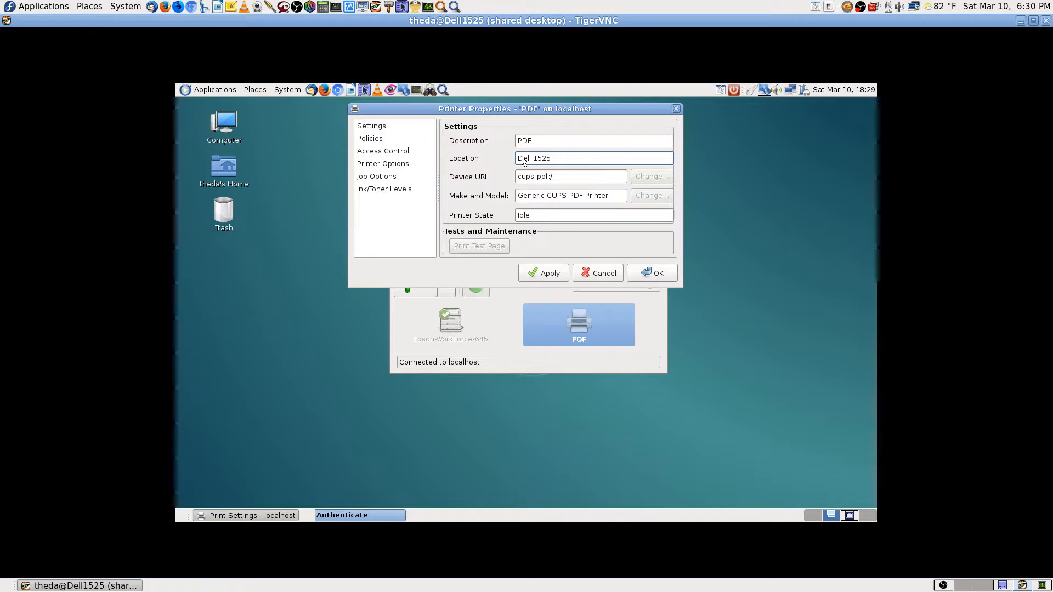
pyautogui.write('25')
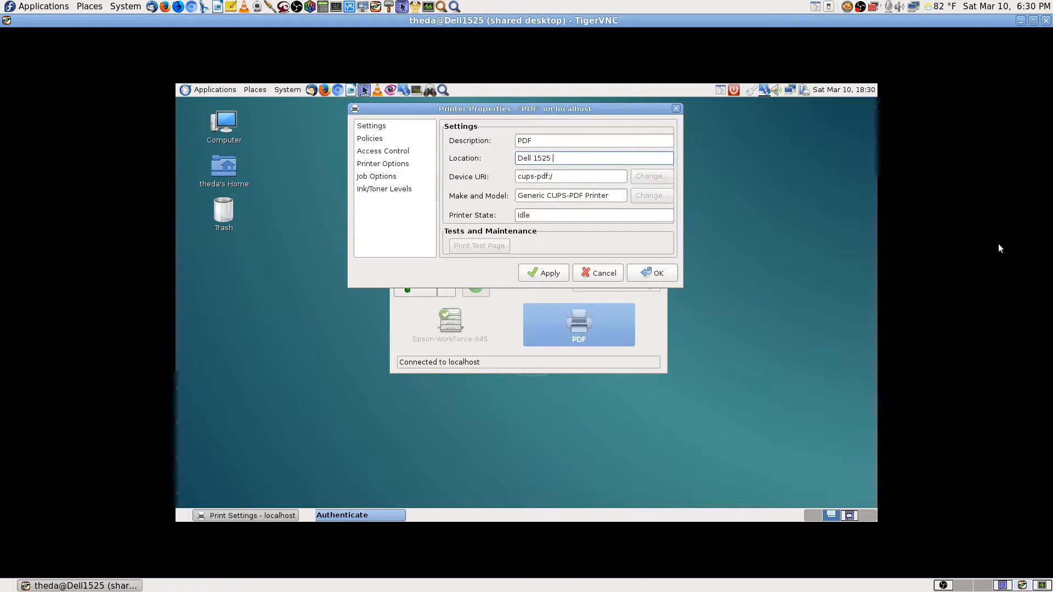
pyautogui.write(' Laptop')
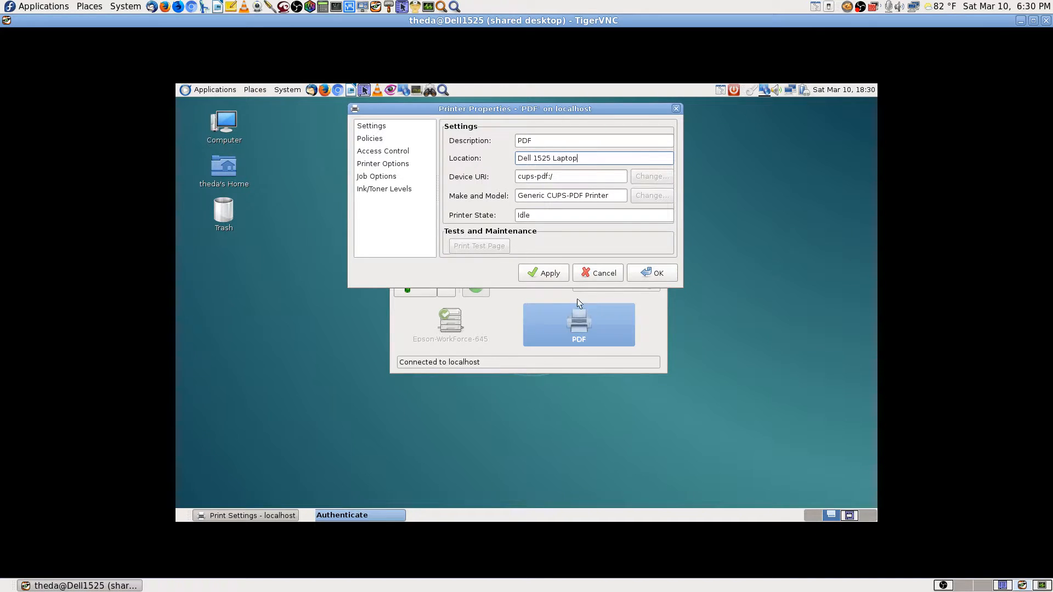
pyautogui.click(559, 276)
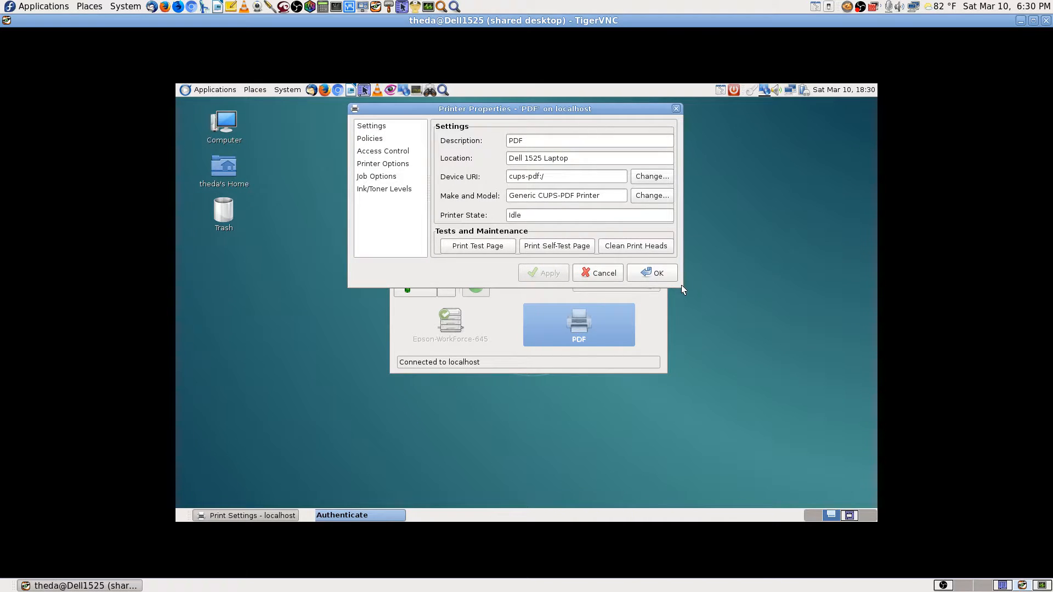
pyautogui.click(647, 271)
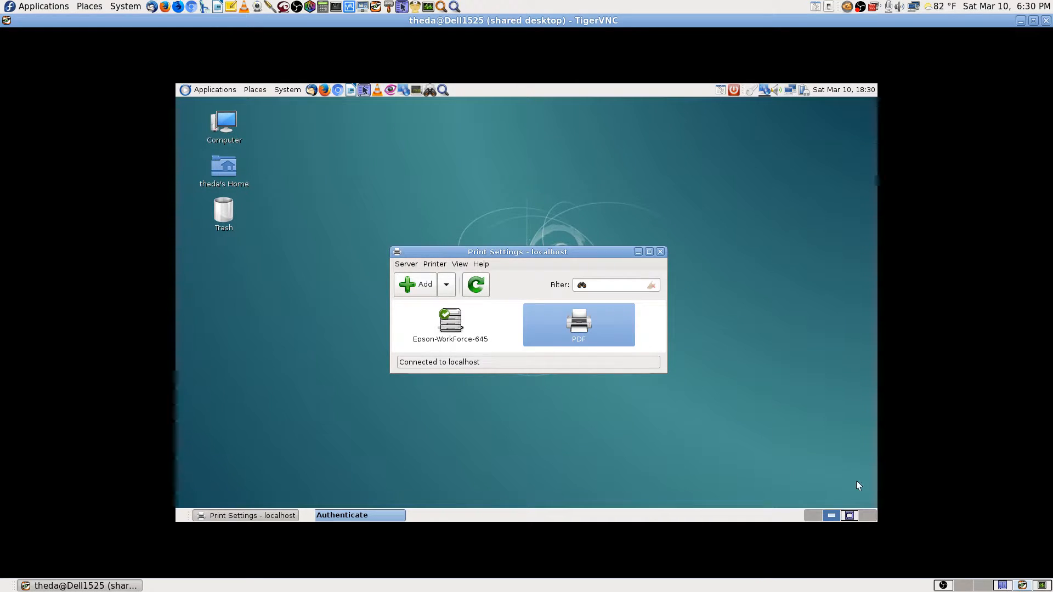
pyautogui.click(851, 515)
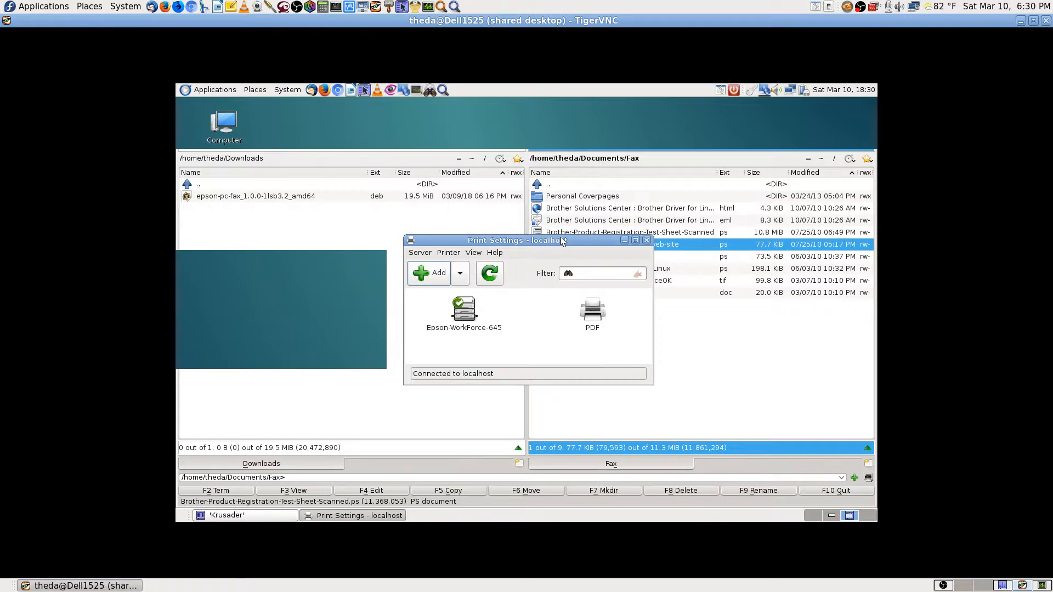
pyautogui.click(646, 241)
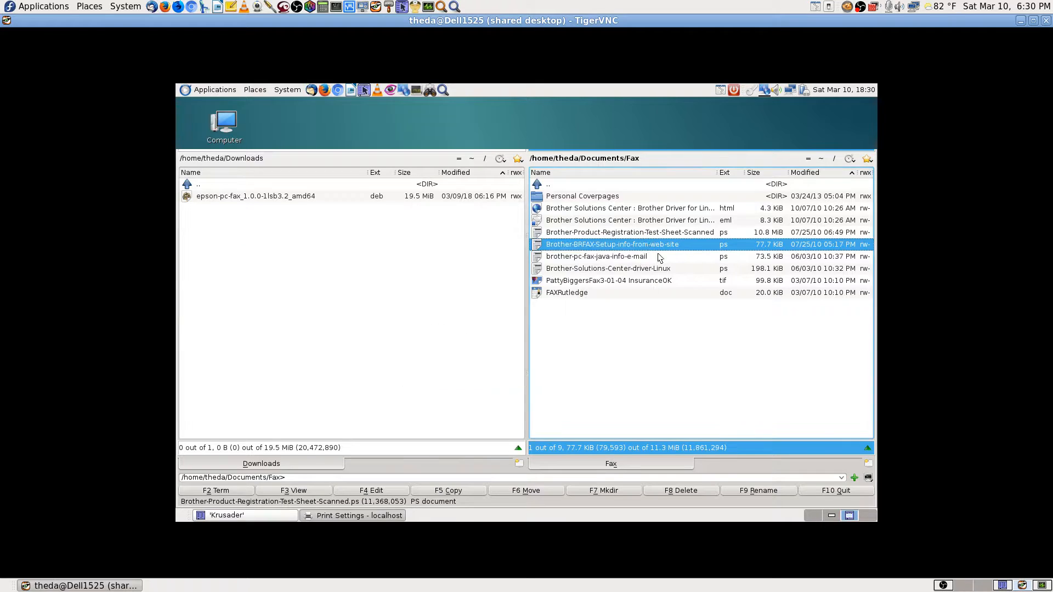
pyautogui.click(833, 516)
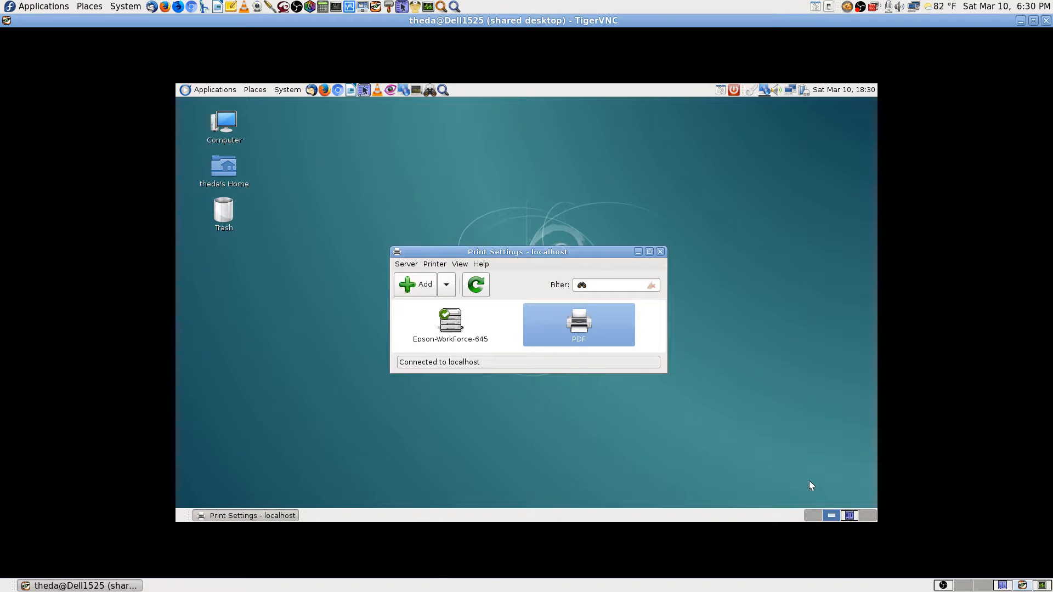
pyautogui.click(664, 251)
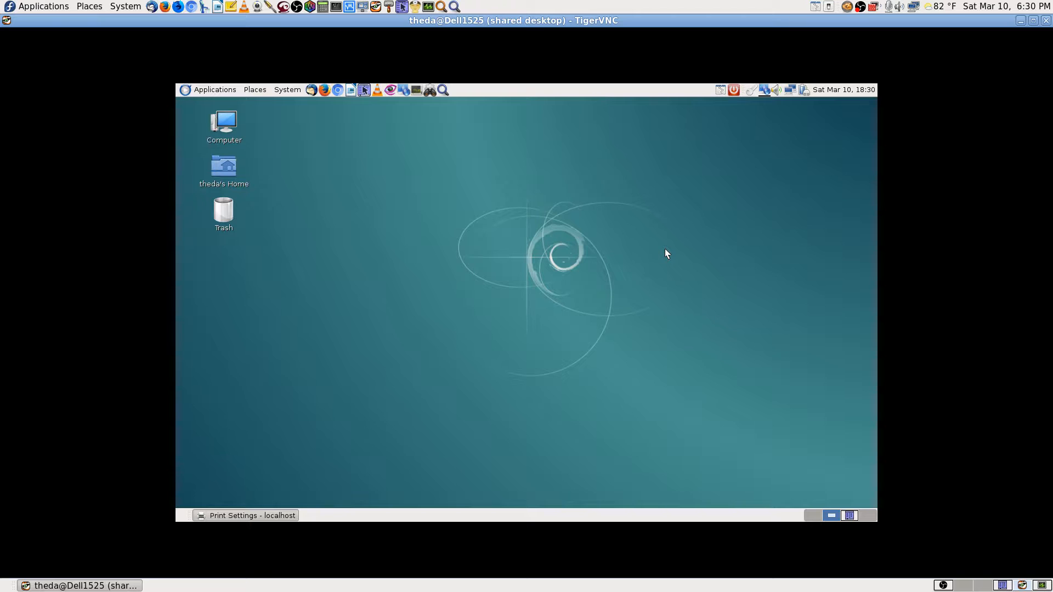
pyautogui.click(848, 517)
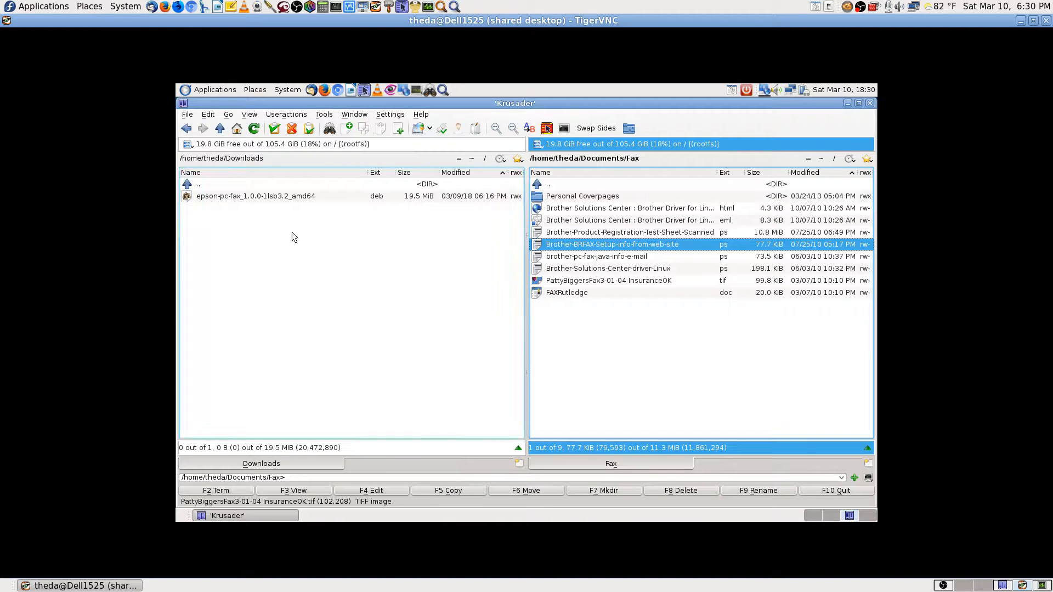
# Move the right Krusader panel up from the Fax folder to Documents.
pyautogui.click(828, 516)
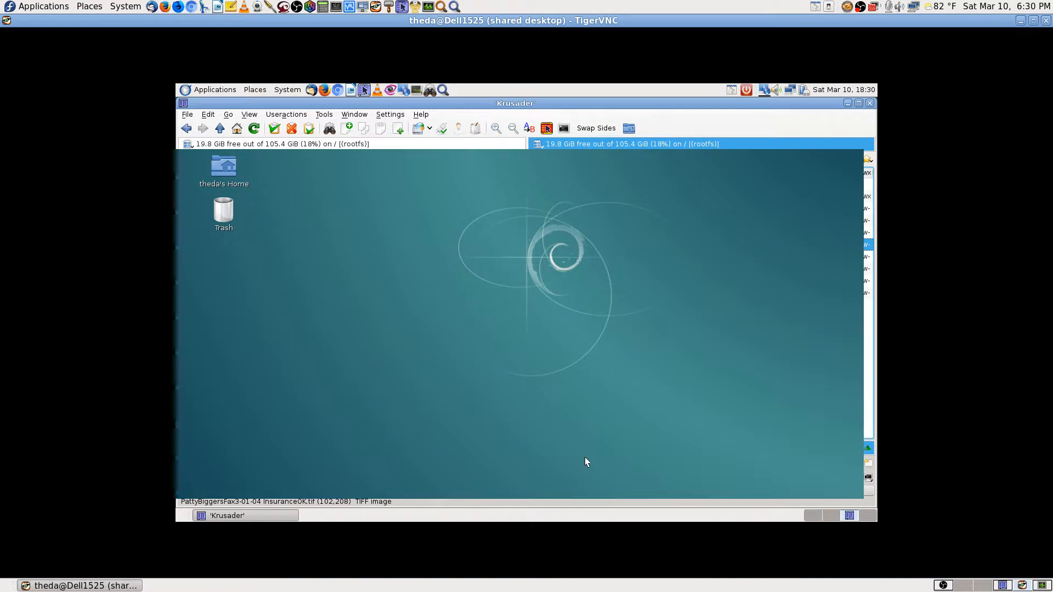
pyautogui.click(849, 516)
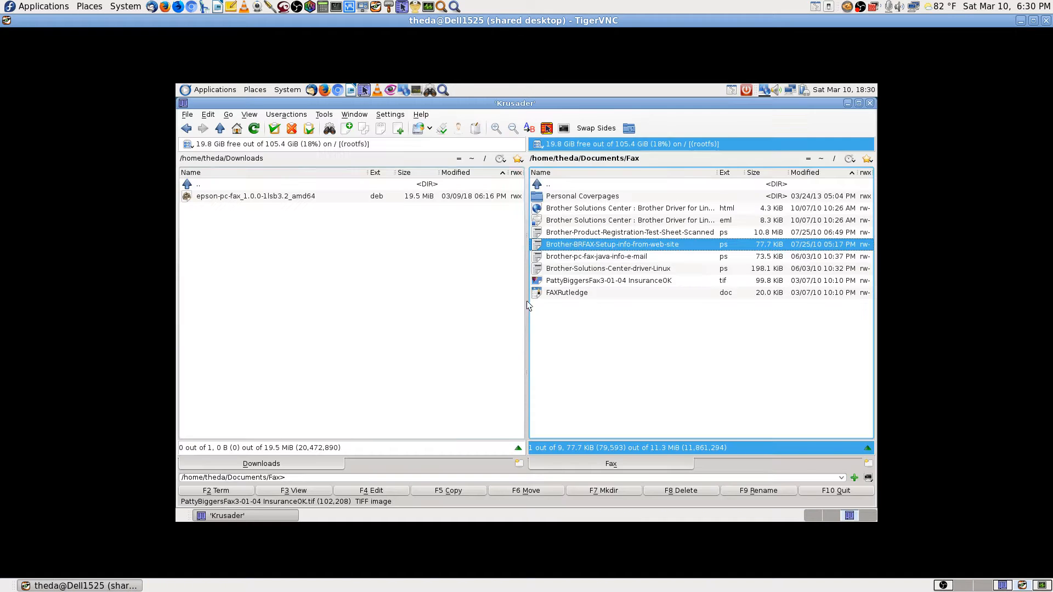
pyautogui.click(563, 185)
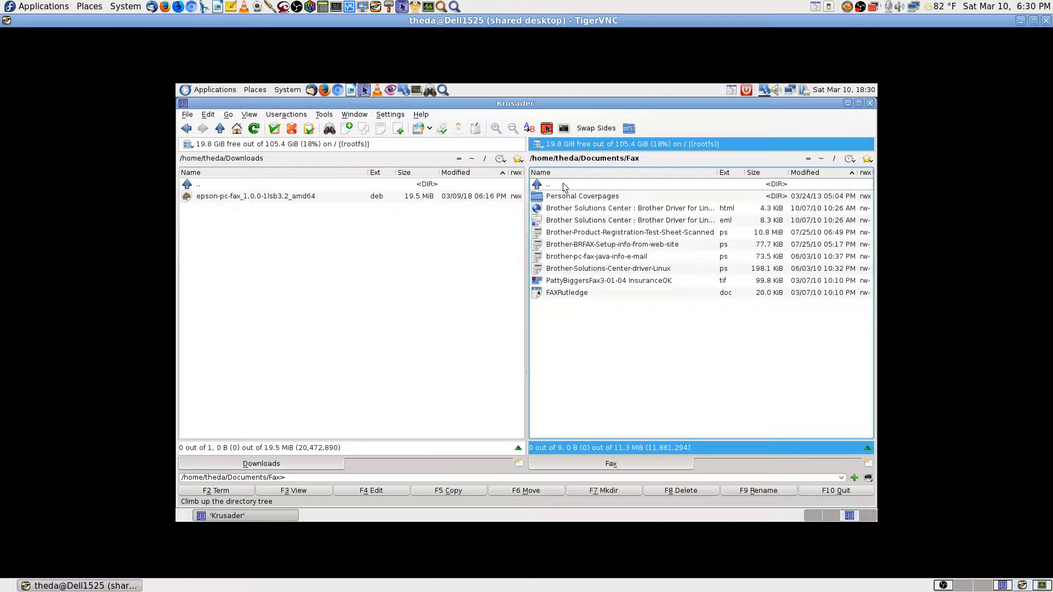
pyautogui.doubleClick(563, 186)
pyautogui.moveTo(874, 219); pyautogui.dragTo(882, 437)
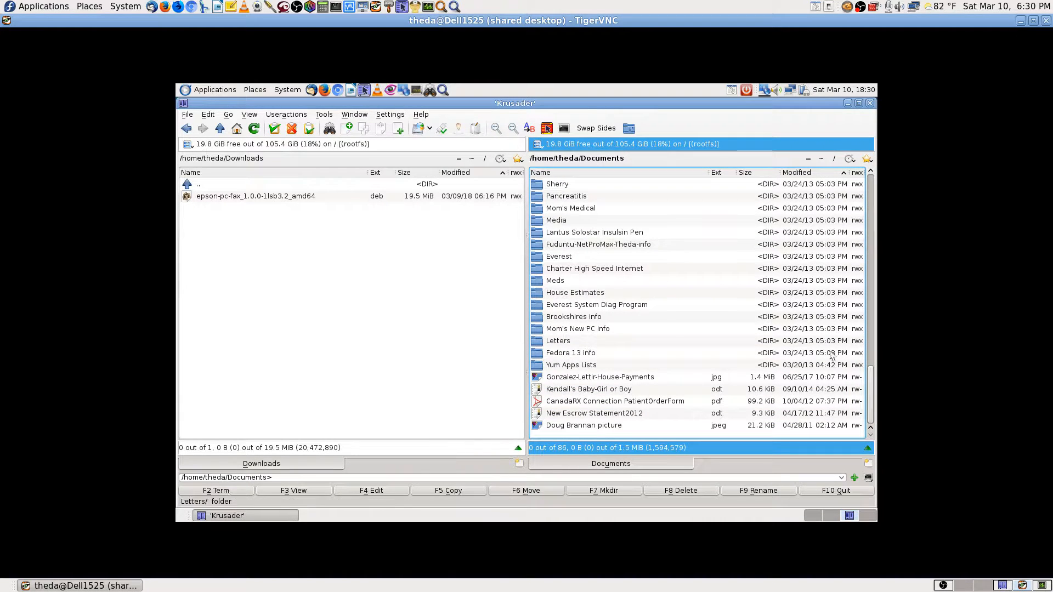
pyautogui.moveTo(871, 395); pyautogui.dragTo(883, 175)
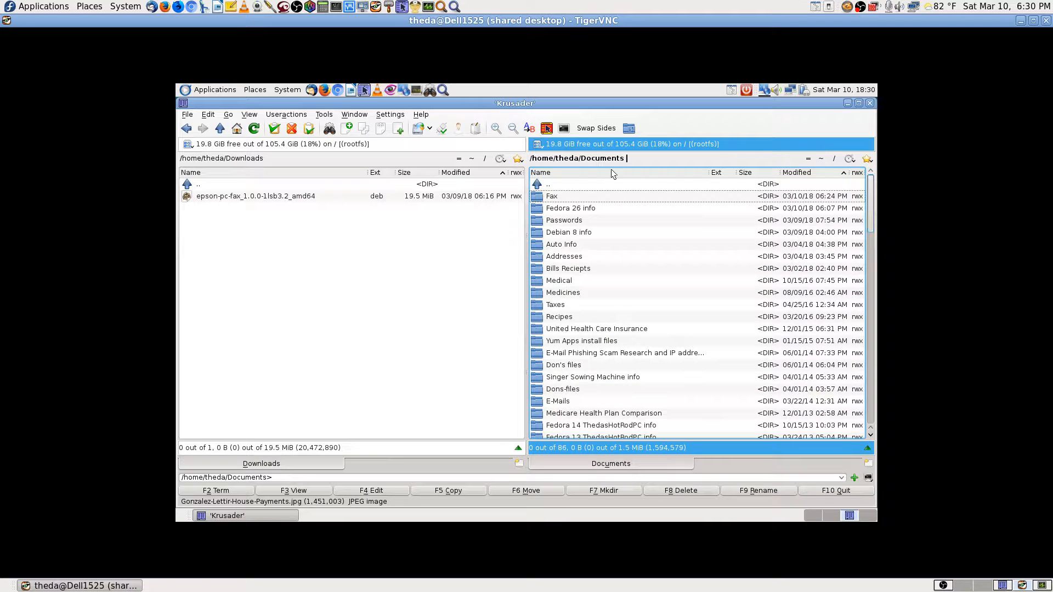
# In the Downloads panel, go up to home and open PDF/Test_Page.pdf in Okular.
pyautogui.click(250, 250)
pyautogui.press('BackSpace')
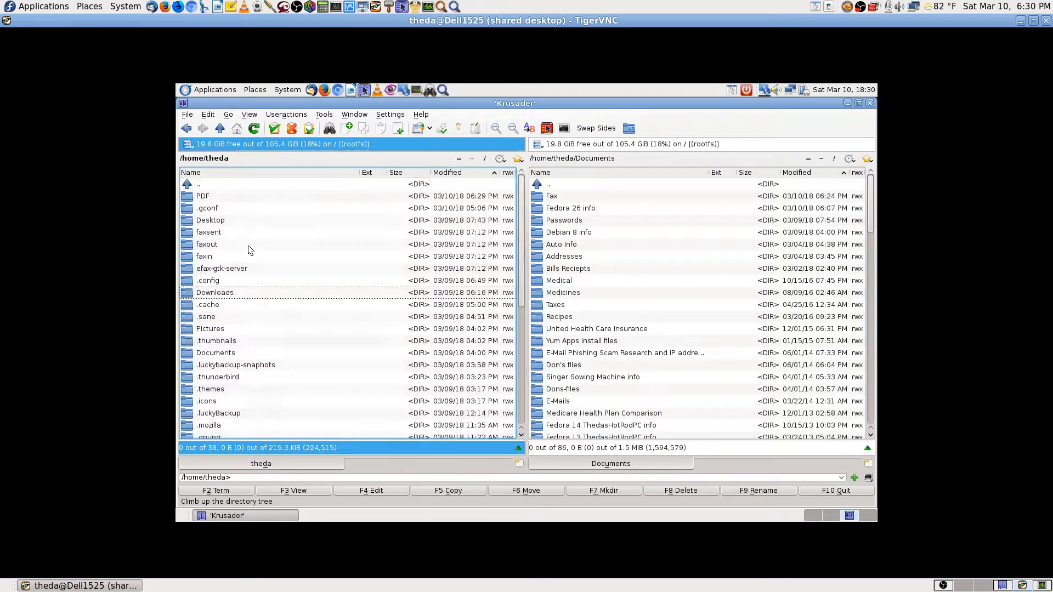
pyautogui.press('Up')
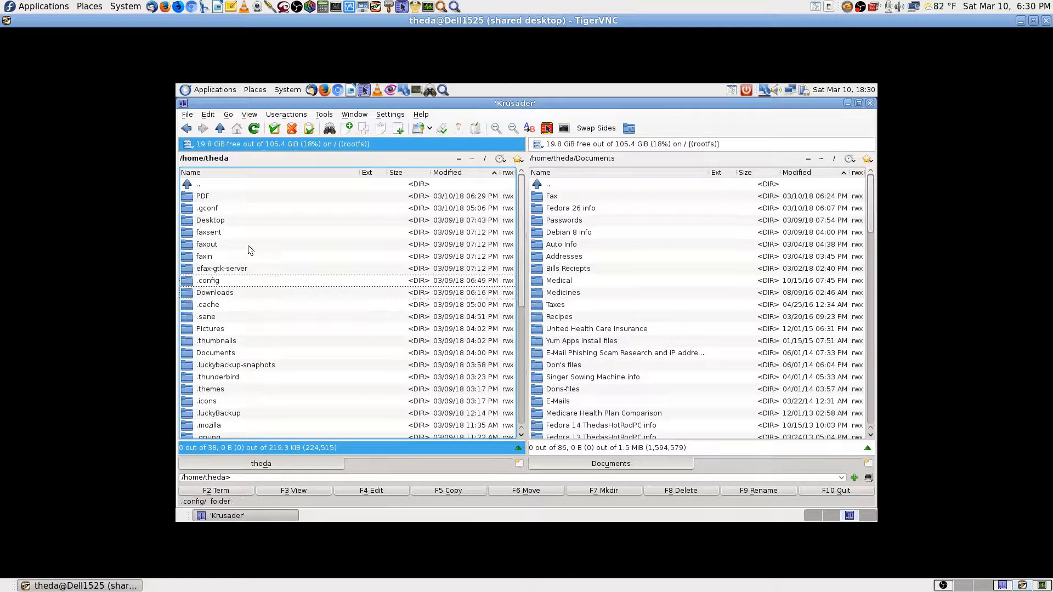
pyautogui.press('Home')
pyautogui.press('Down')
pyautogui.press('Return')
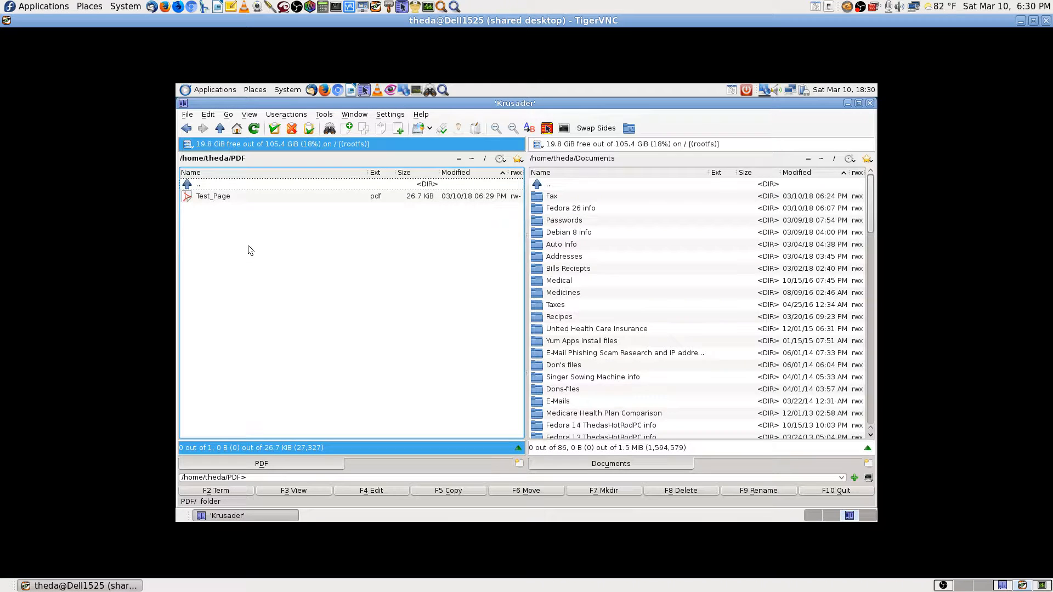
pyautogui.press('Down')
pyautogui.press('Return')
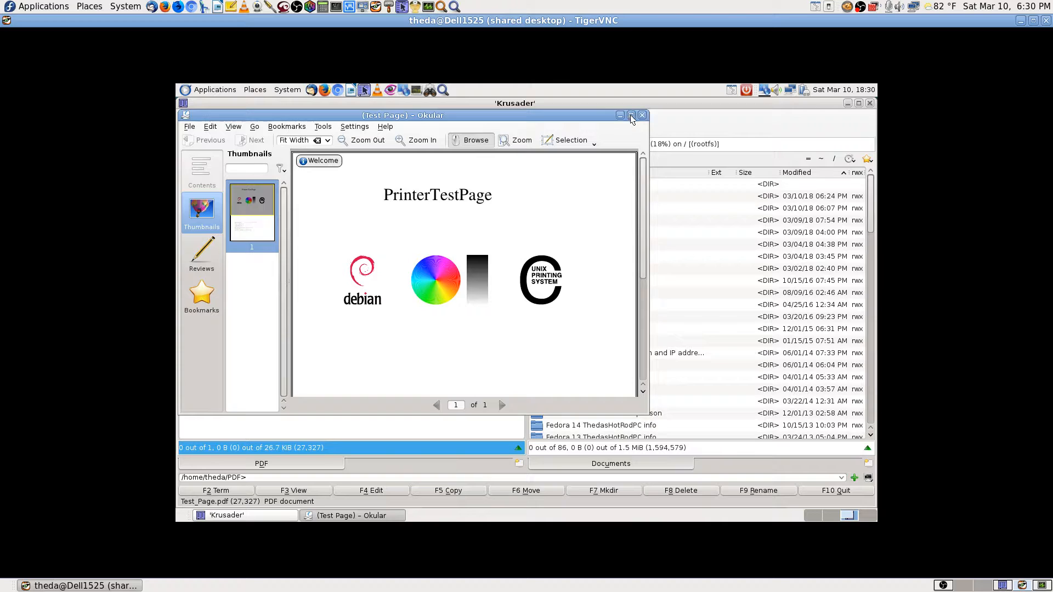
# Maximize Okular and scroll down to the job PDF-11 details, then back to the top.
pyautogui.click(631, 116)
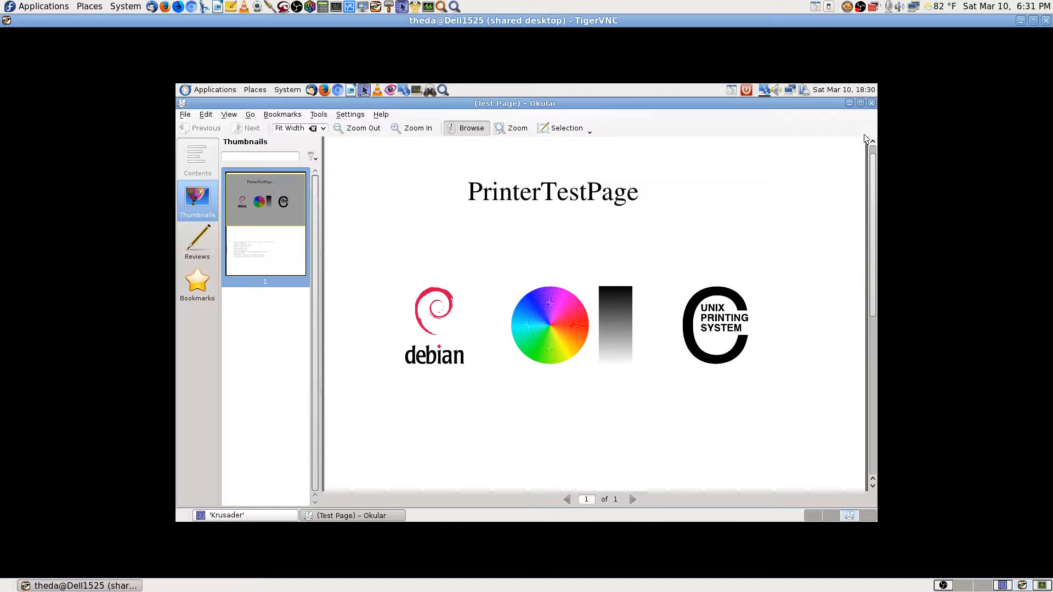
pyautogui.scroll(1, 876, 200)
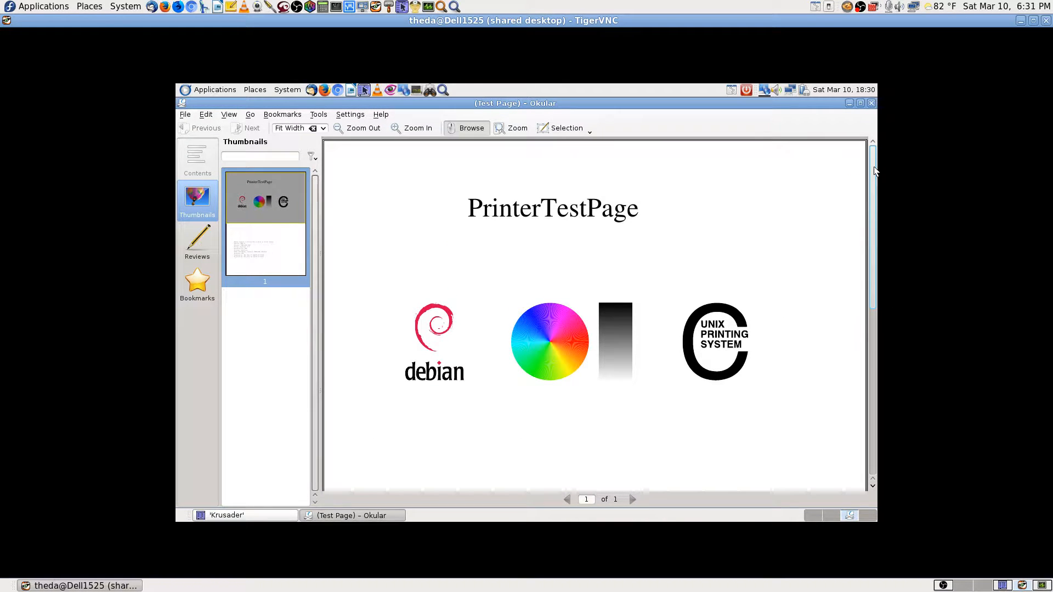
pyautogui.moveTo(875, 214); pyautogui.dragTo(850, 472)
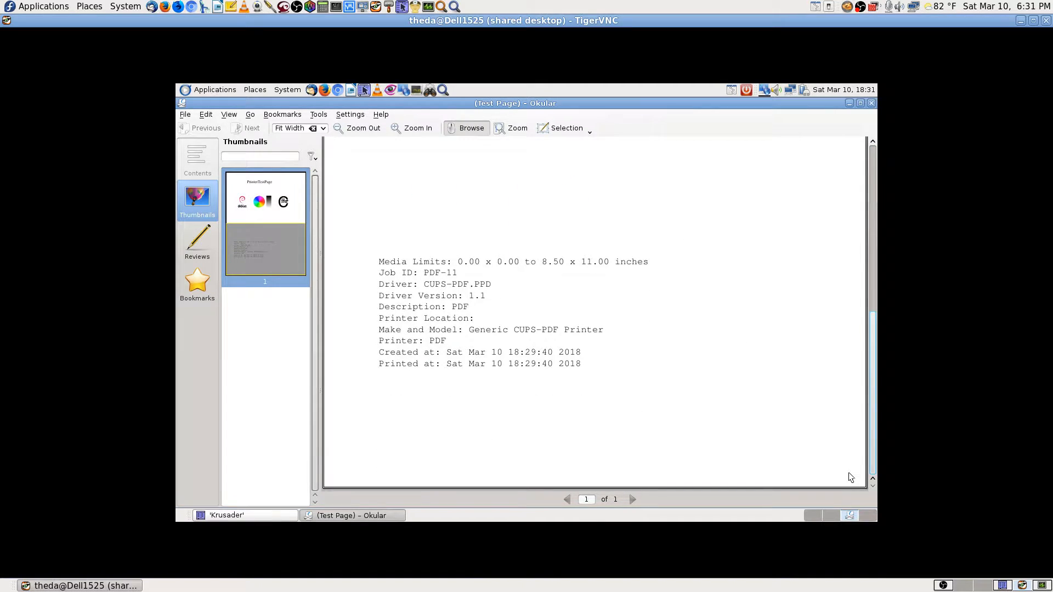
pyautogui.moveTo(849, 477); pyautogui.dragTo(848, 165)
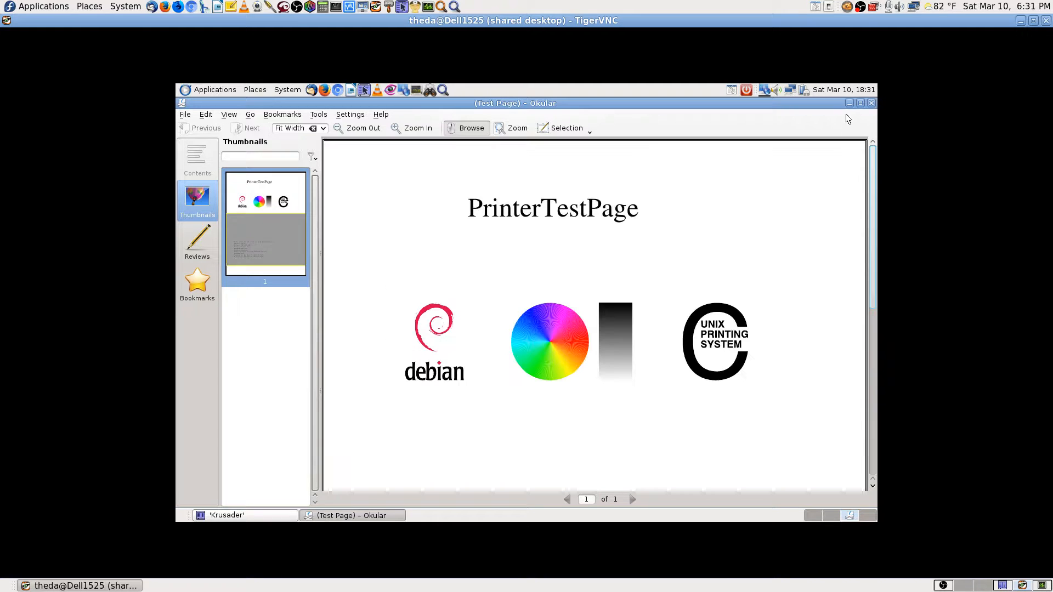
# Close Okular and browse the epson-pc-fax .deb in Downloads into opt/epson-pc-fax.
pyautogui.click(871, 104)
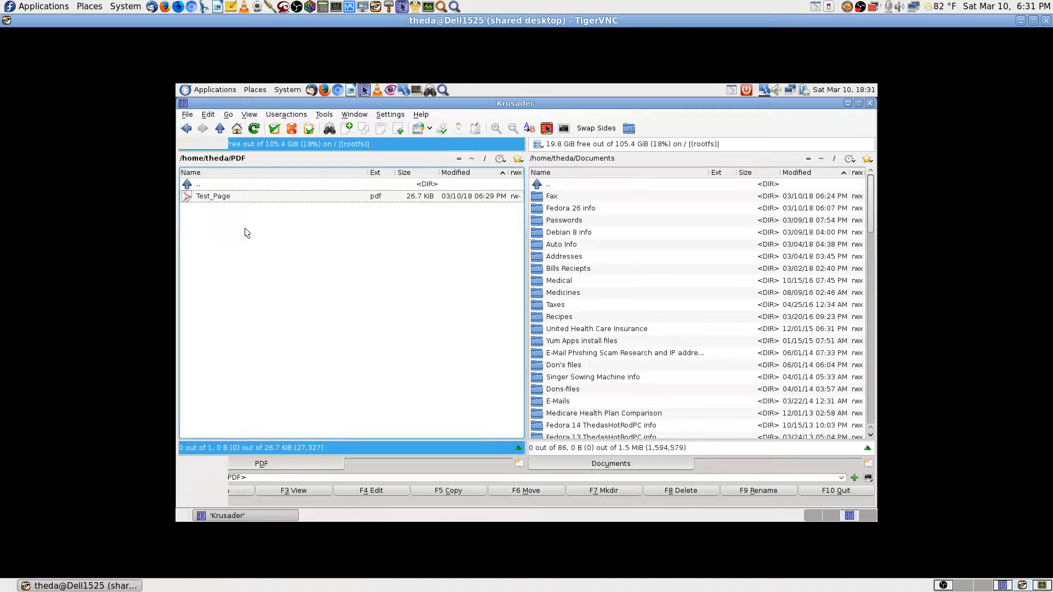
pyautogui.doubleClick(282, 189)
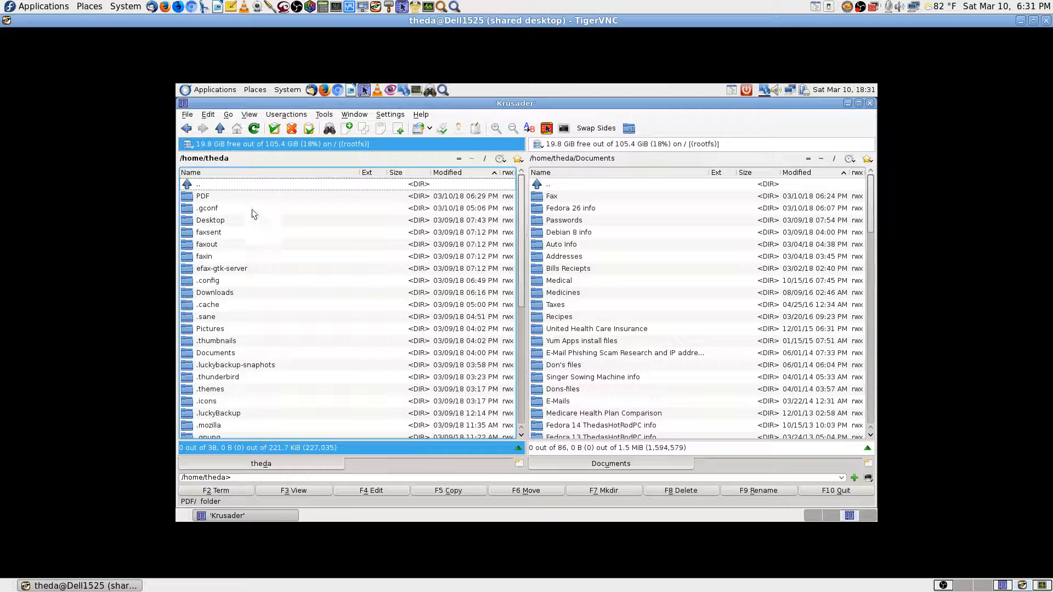
pyautogui.doubleClick(219, 294)
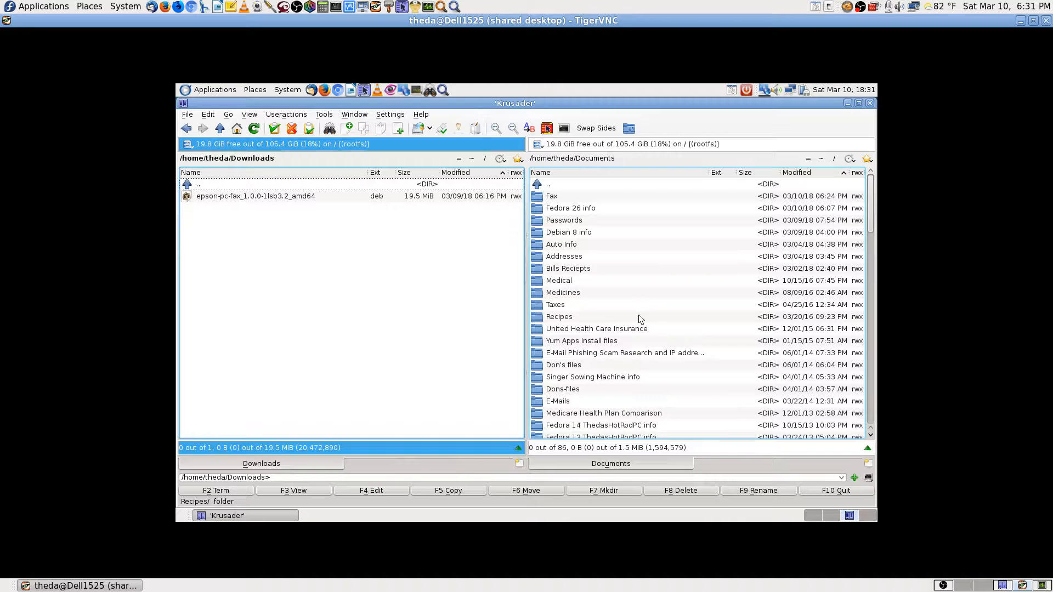
pyautogui.click(285, 199)
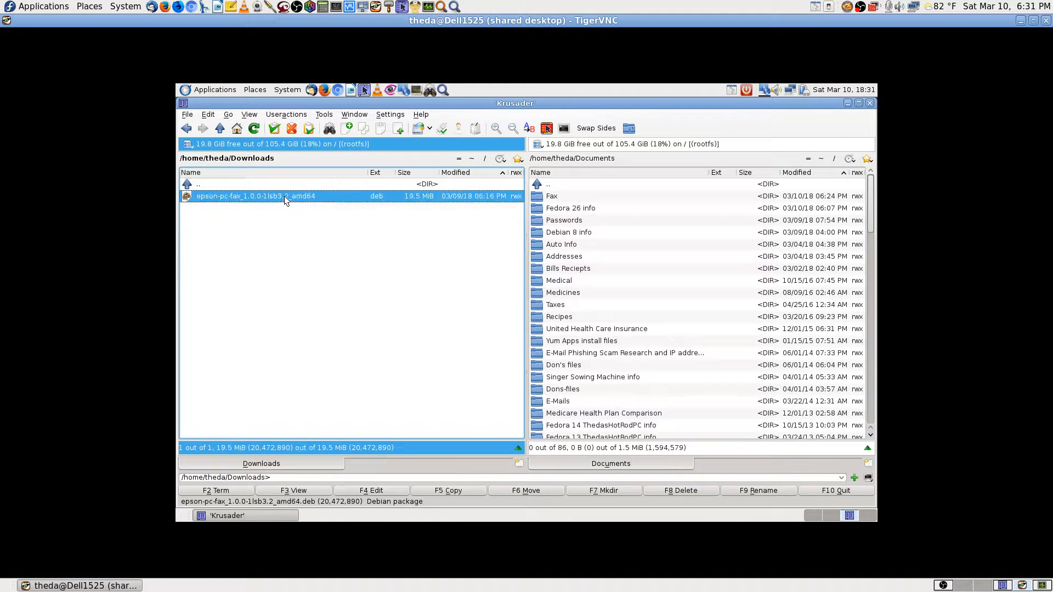
pyautogui.doubleClick(285, 198)
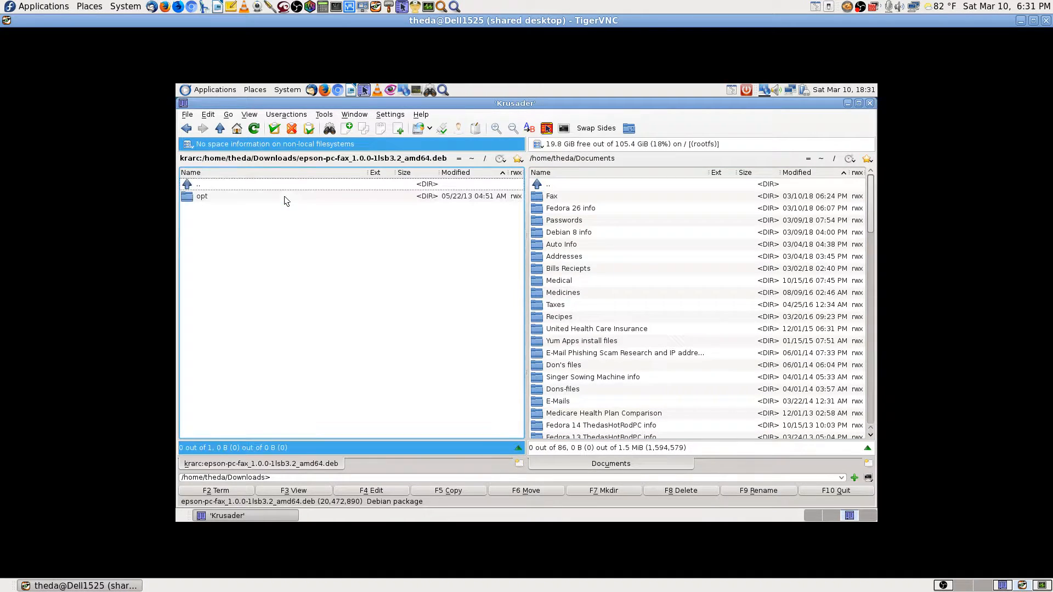
pyautogui.doubleClick(274, 197)
pyautogui.doubleClick(274, 197)
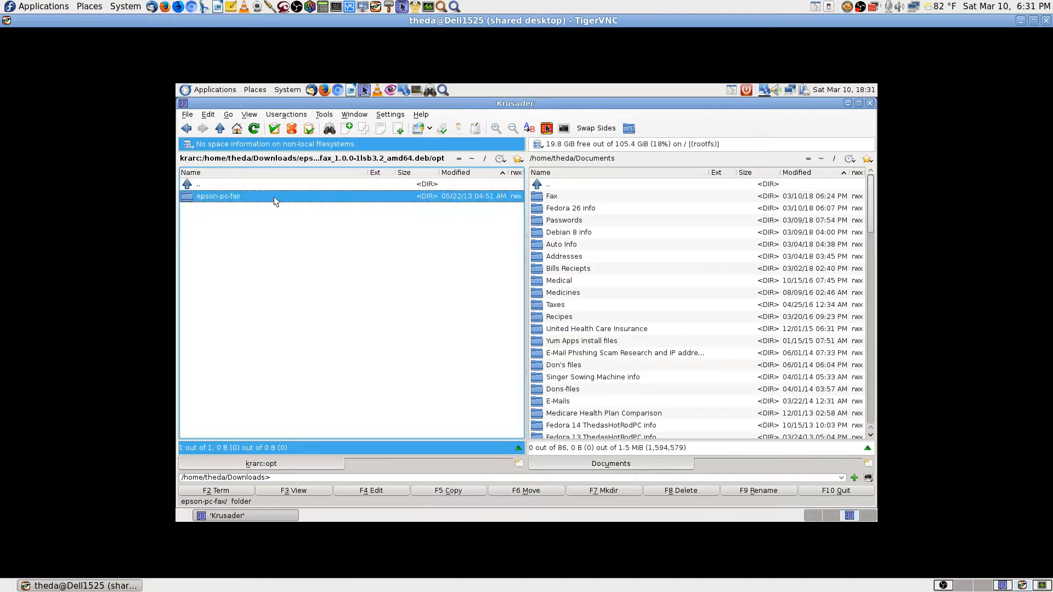
# Climb back out to the home folder and reopen PDF/Test_Page.pdf in Okular.
pyautogui.doubleClick(279, 187)
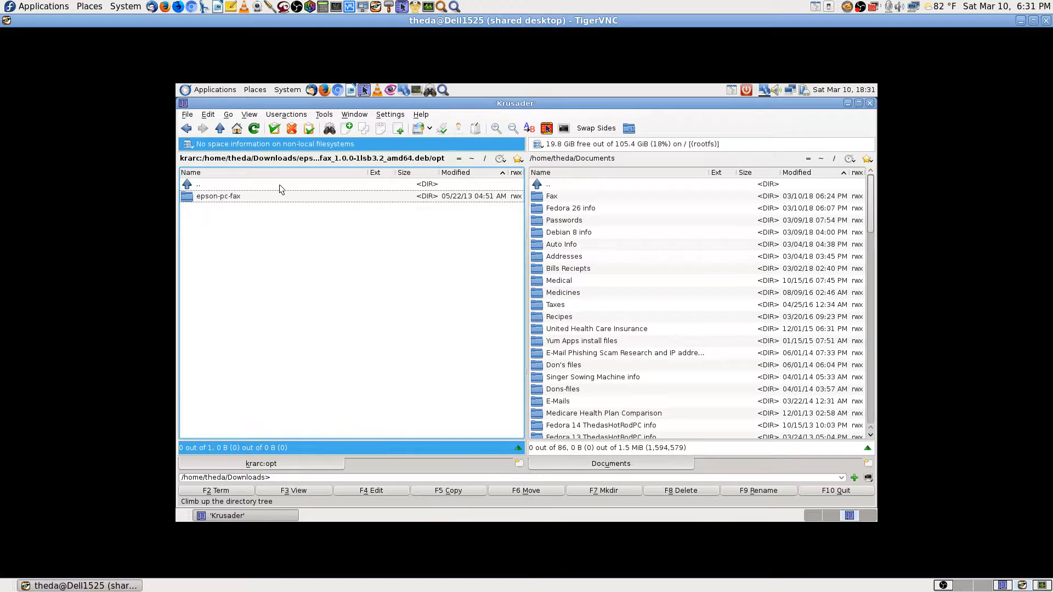
pyautogui.doubleClick(280, 187)
pyautogui.doubleClick(280, 186)
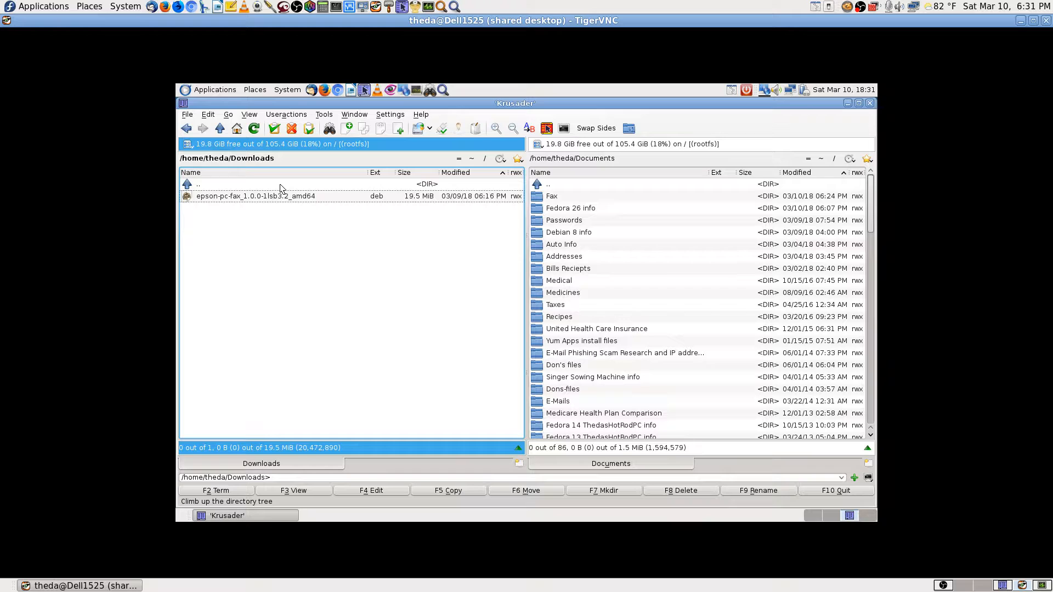
pyautogui.doubleClick(280, 186)
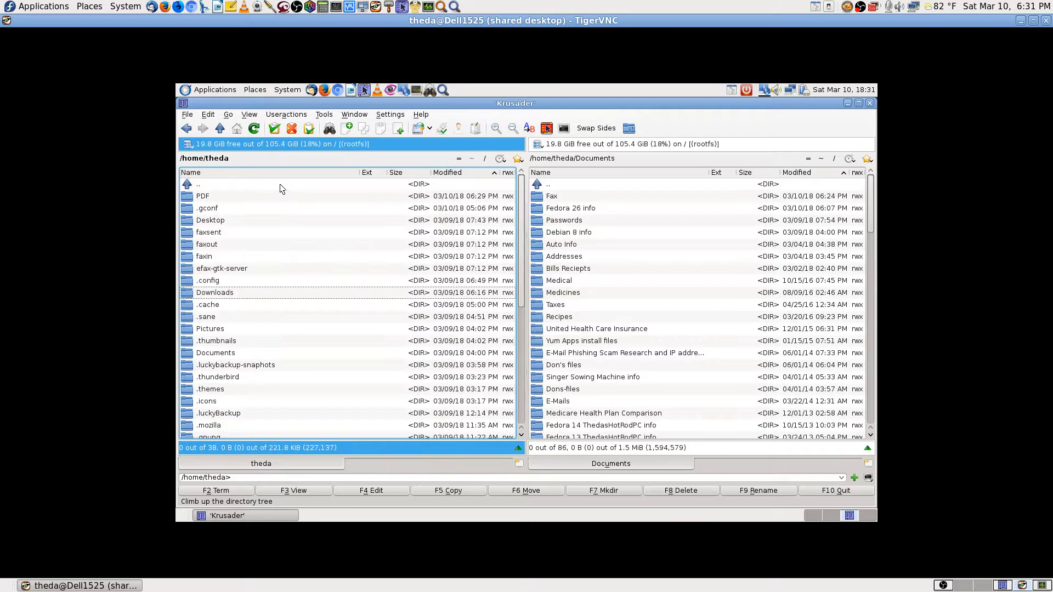
pyautogui.doubleClick(225, 196)
pyautogui.doubleClick(226, 196)
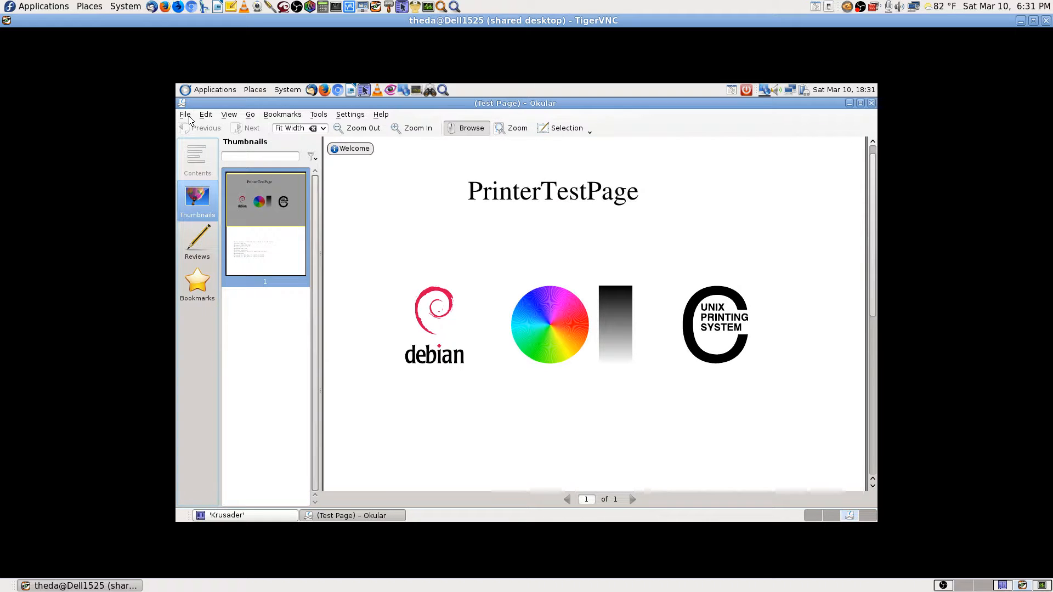
# Look through Okular's File, Edit, Bookmarks, Settings and Go menus unchanged, then return to Krusader.
pyautogui.click(187, 119)
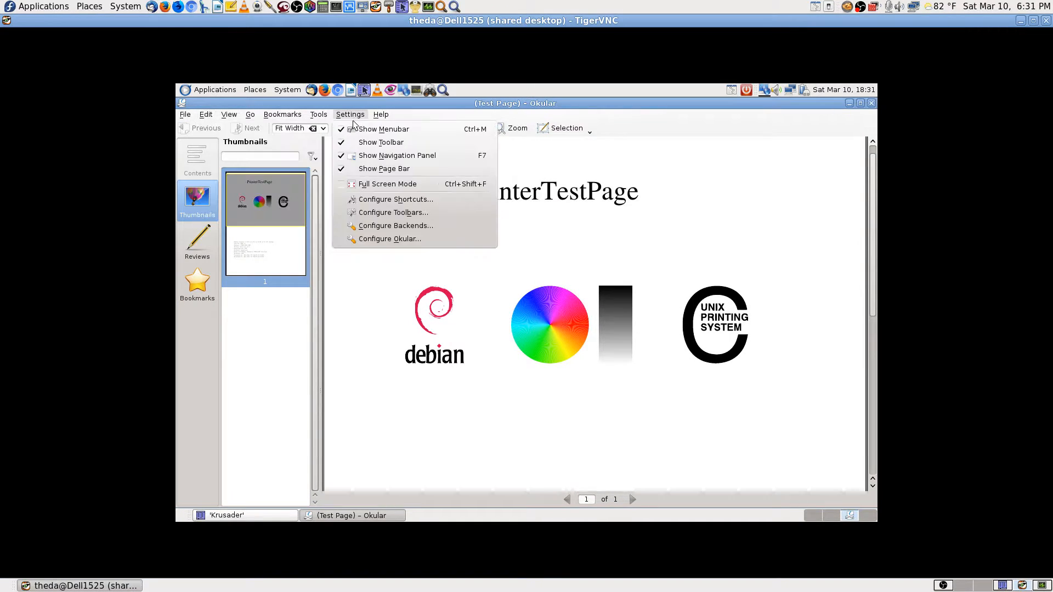
pyautogui.moveTo(210, 118)
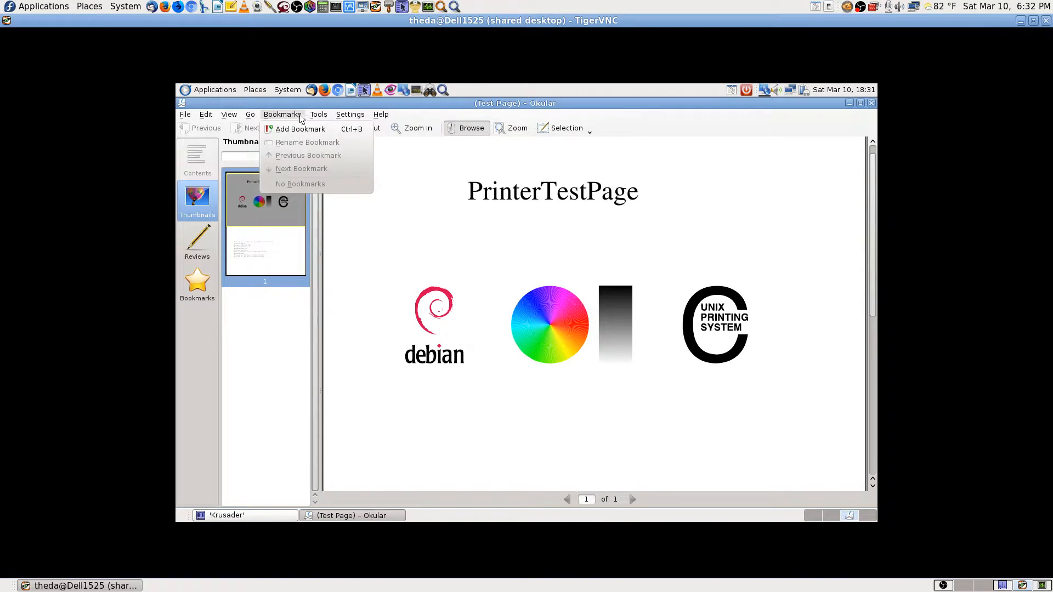
pyautogui.moveTo(354, 120)
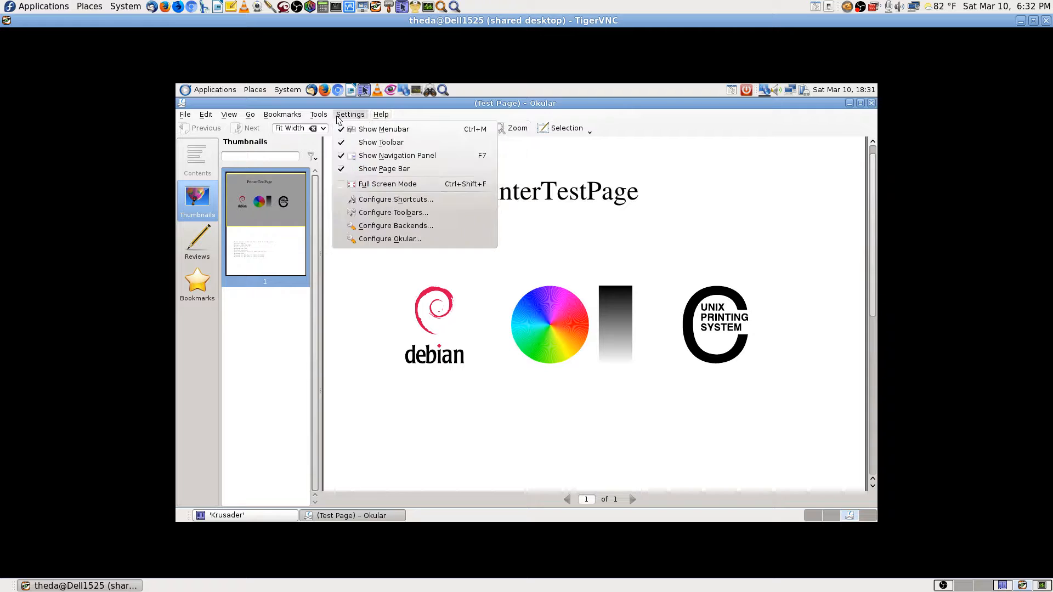
pyautogui.moveTo(311, 119)
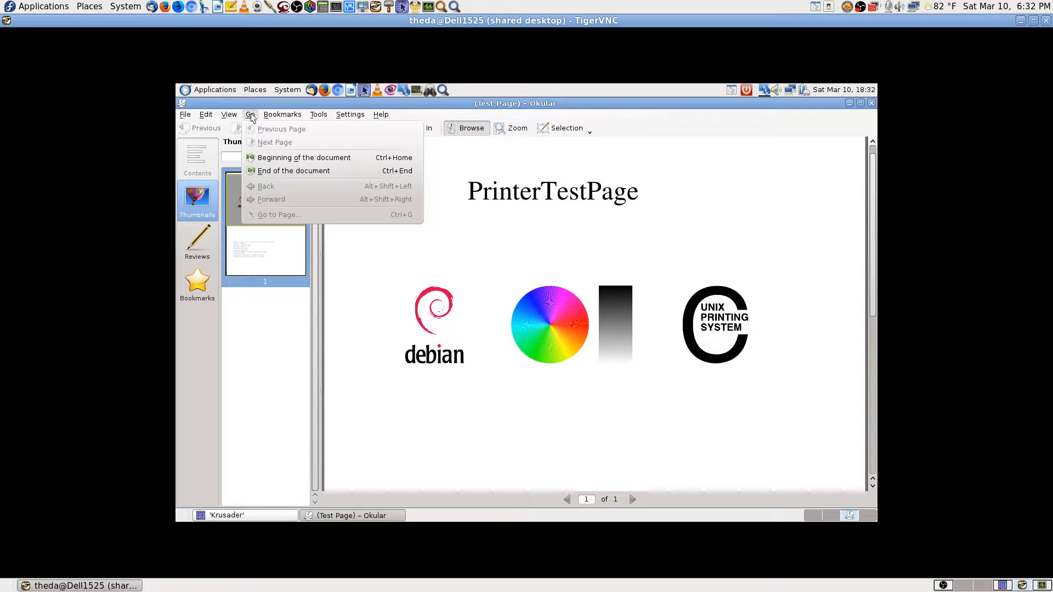
pyautogui.click(707, 202)
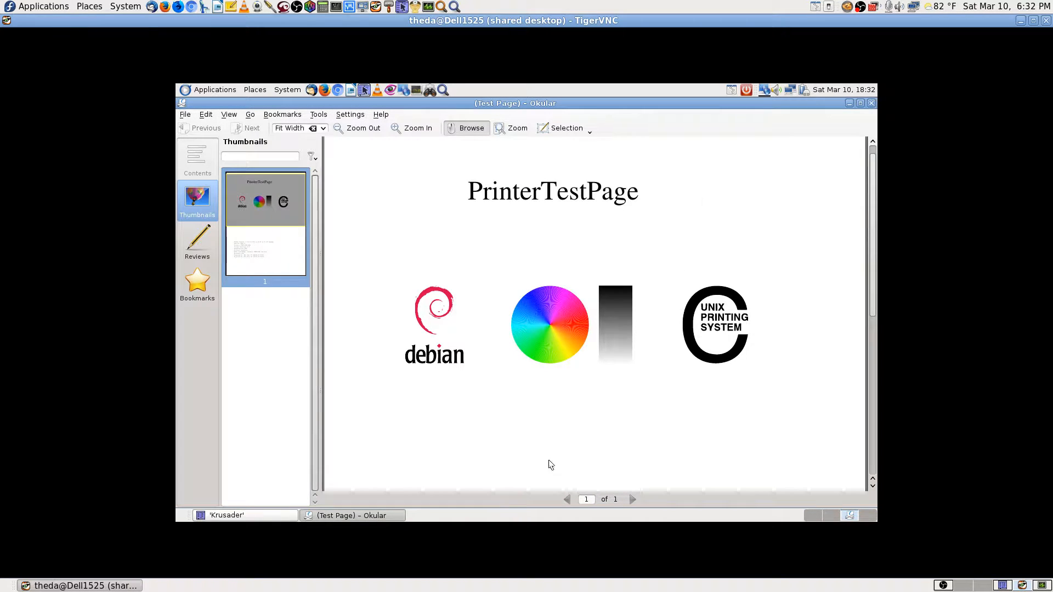
pyautogui.click(256, 517)
# Give Test_Page.pdf group read/write and others read permissions in its Properties.
pyautogui.rightClick(249, 198)
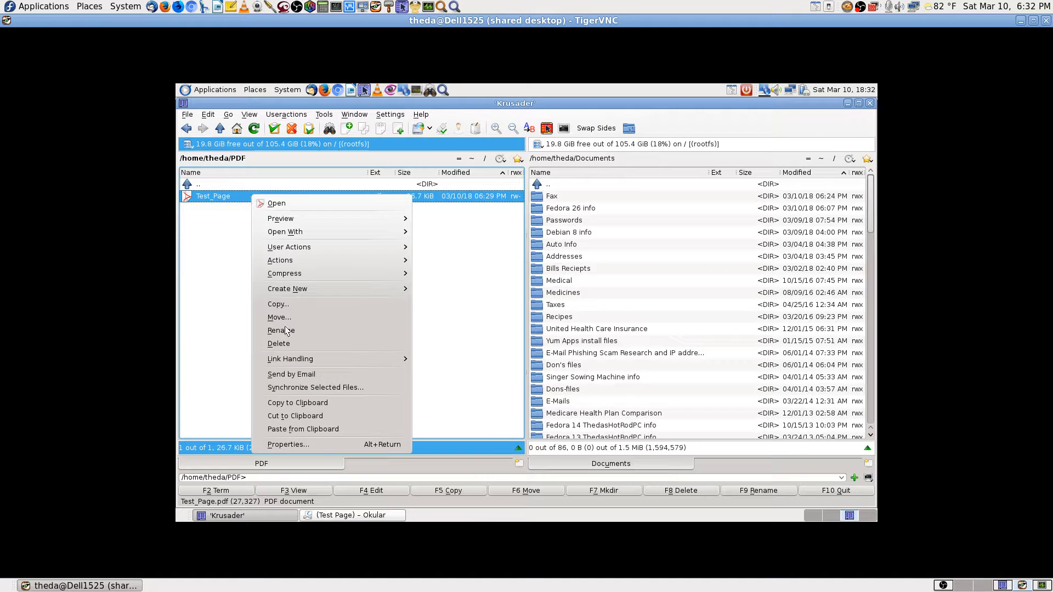
pyautogui.click(311, 445)
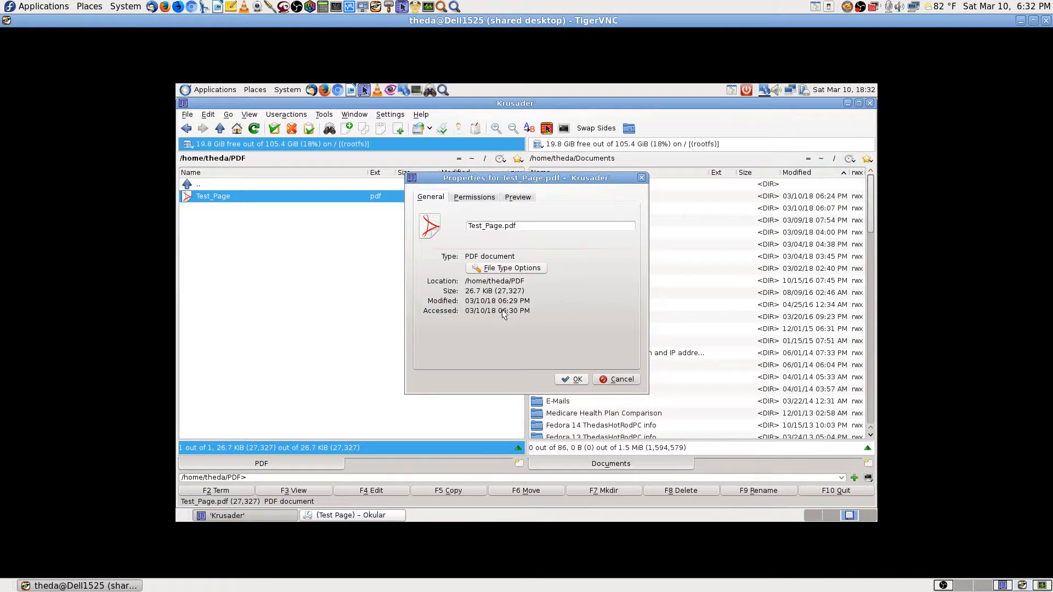
pyautogui.click(475, 197)
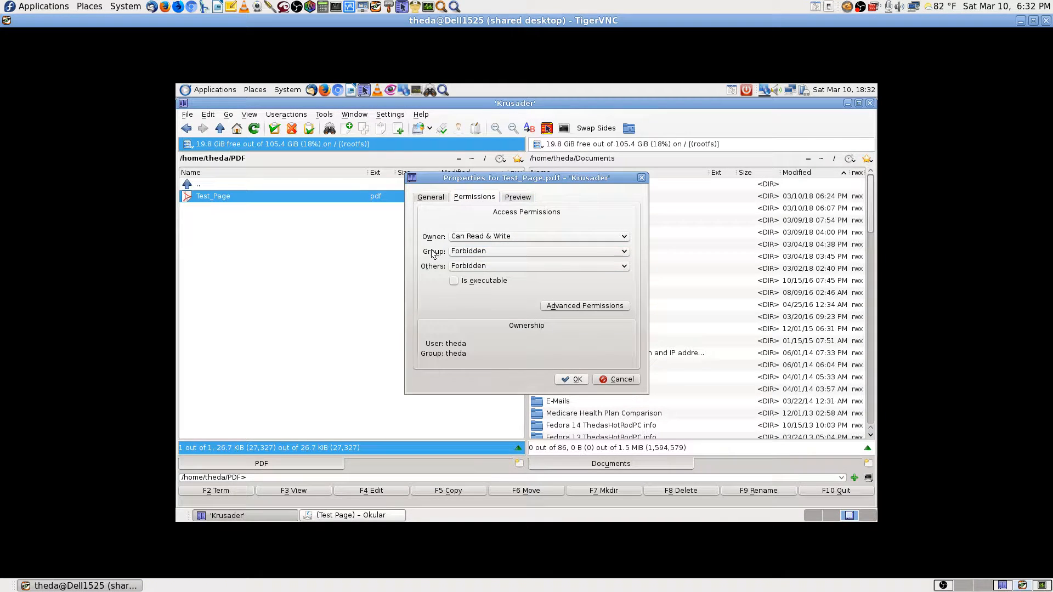
pyautogui.click(612, 253)
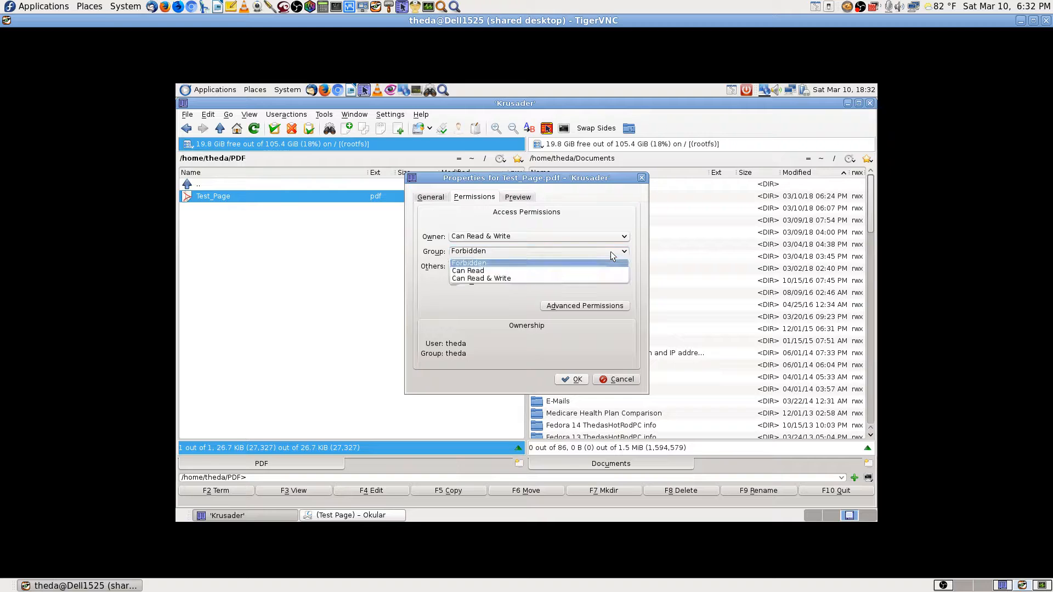
pyautogui.click(554, 279)
pyautogui.click(554, 265)
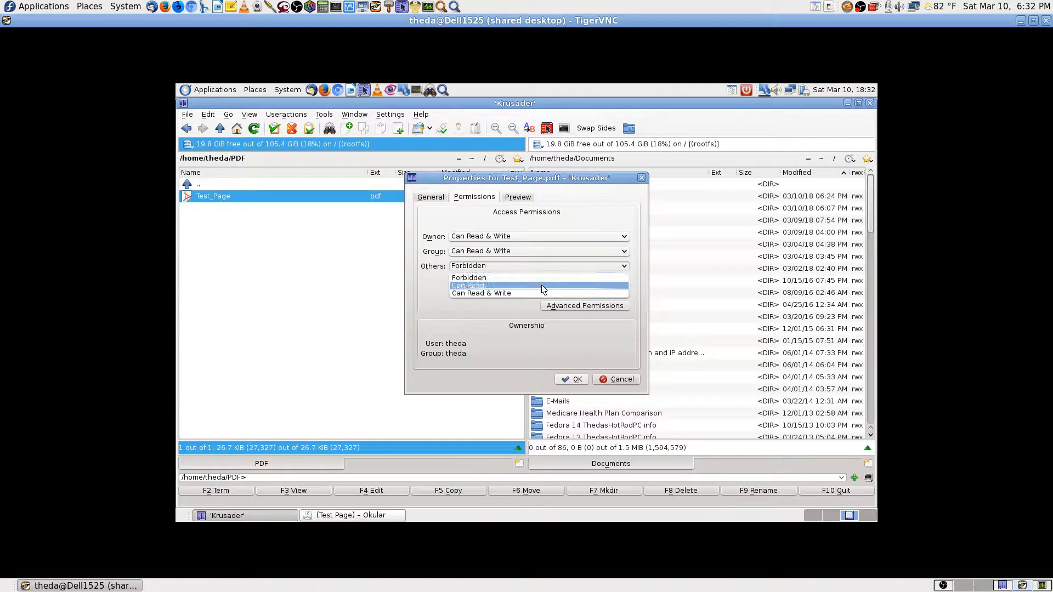
pyautogui.click(542, 285)
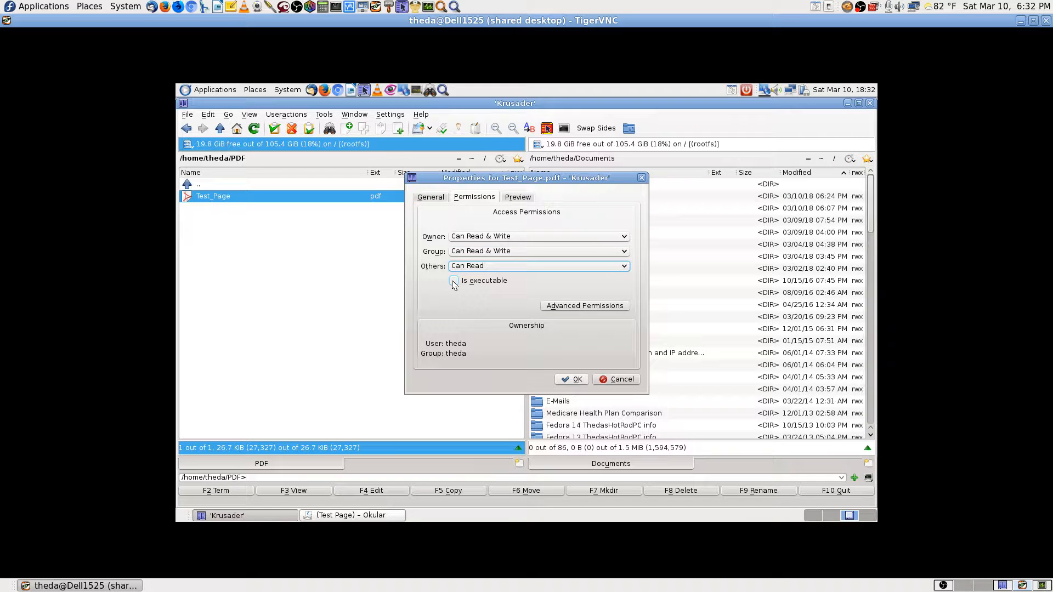
pyautogui.click(570, 379)
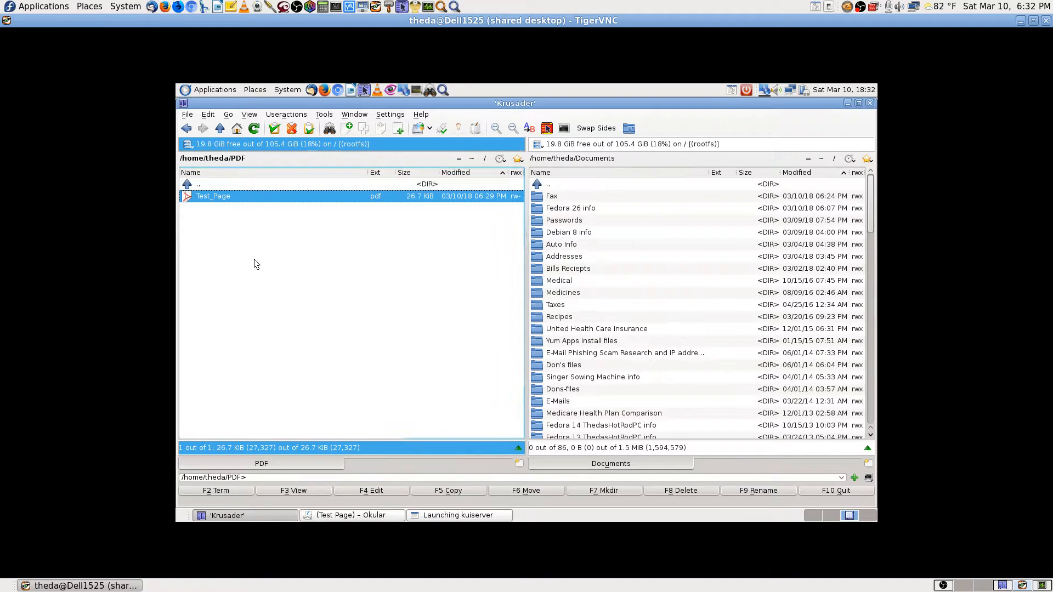
# Recheck Test_Page.pdf's Permissions and Preview tabs, close Properties, and bring Okular forward.
pyautogui.rightClick(233, 196)
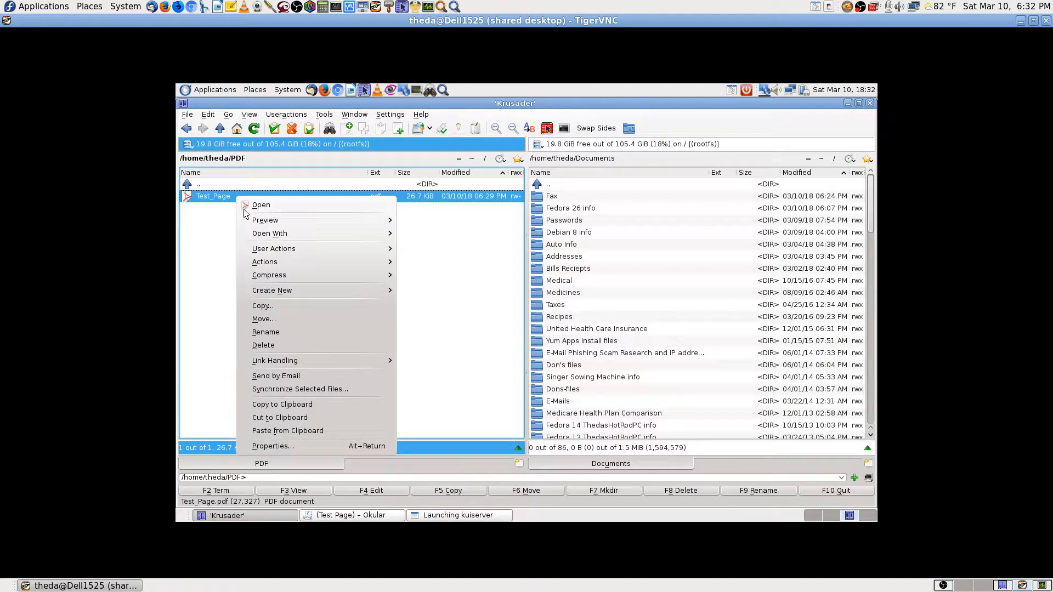
pyautogui.moveTo(267, 236)
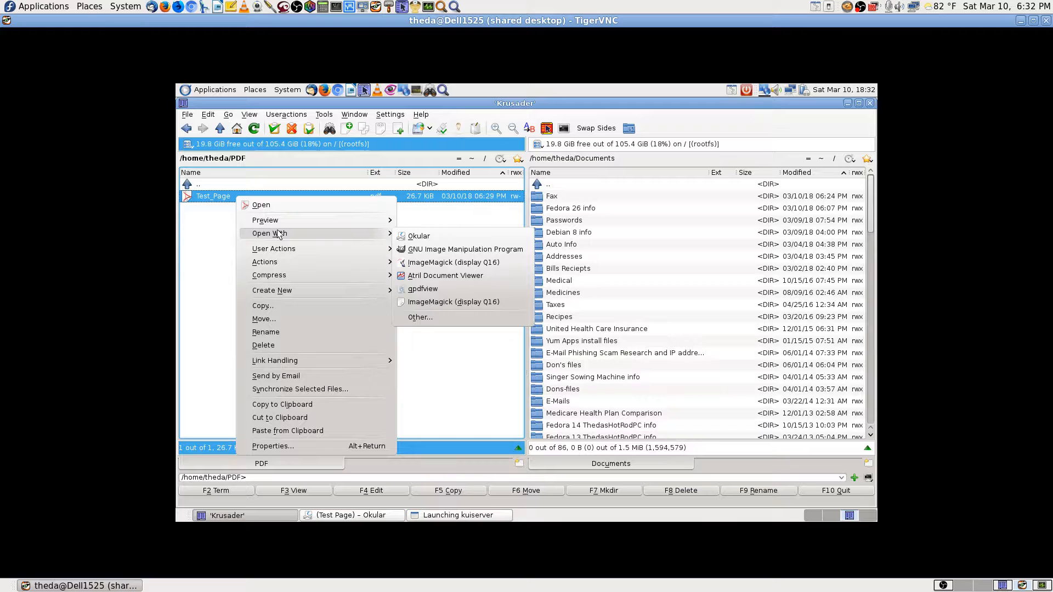
pyautogui.moveTo(282, 253)
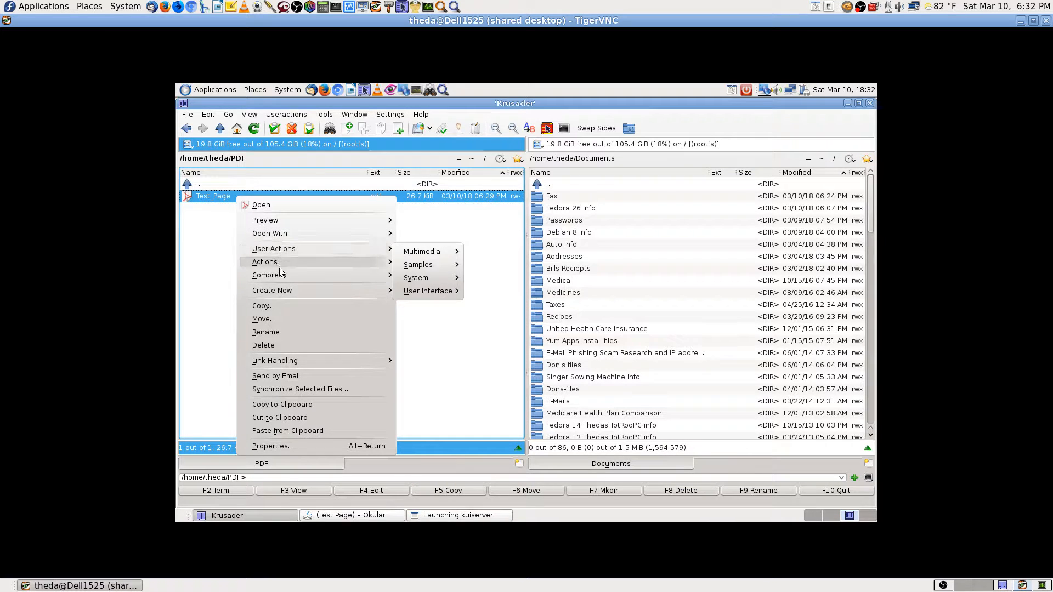
pyautogui.click(277, 447)
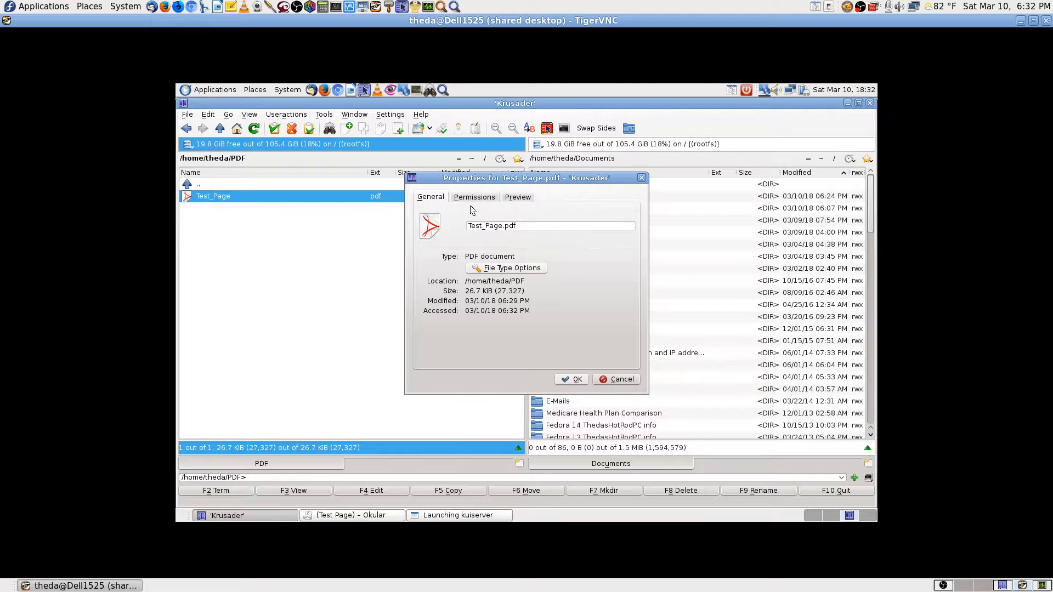
pyautogui.click(477, 197)
pyautogui.click(525, 198)
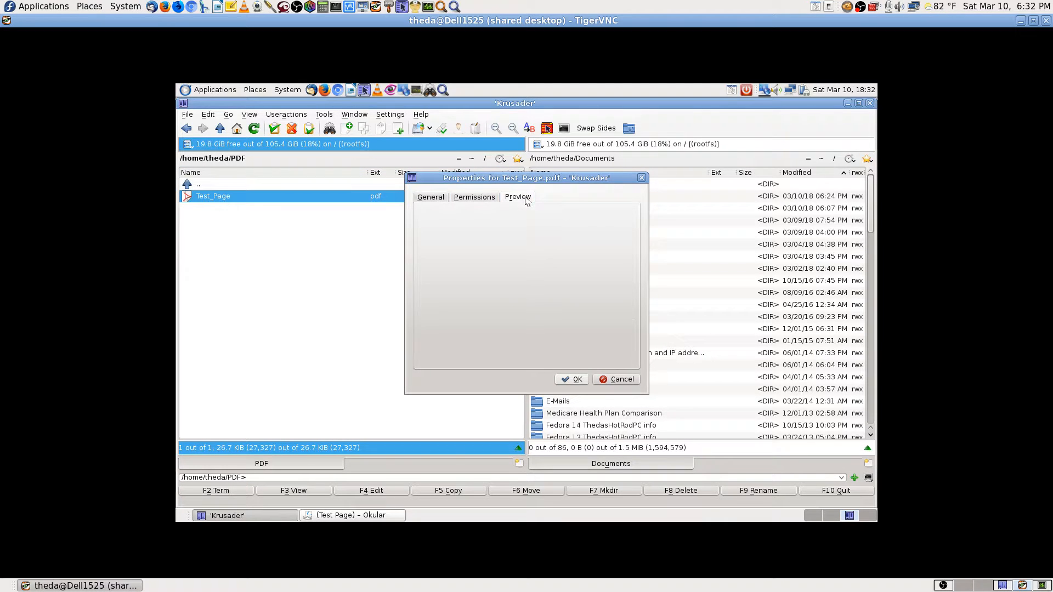
pyautogui.click(610, 379)
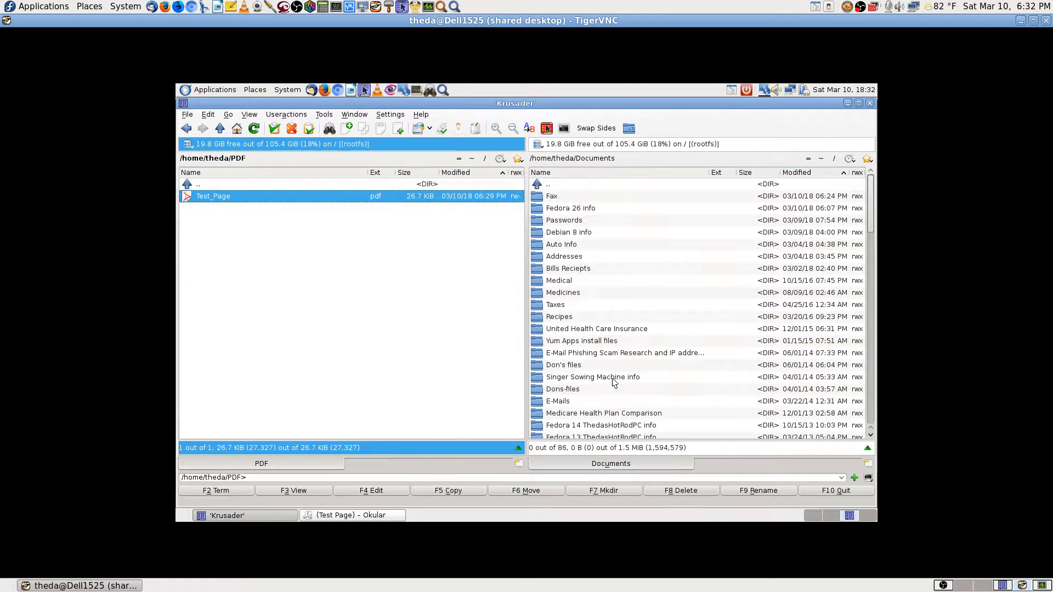
pyautogui.click(351, 516)
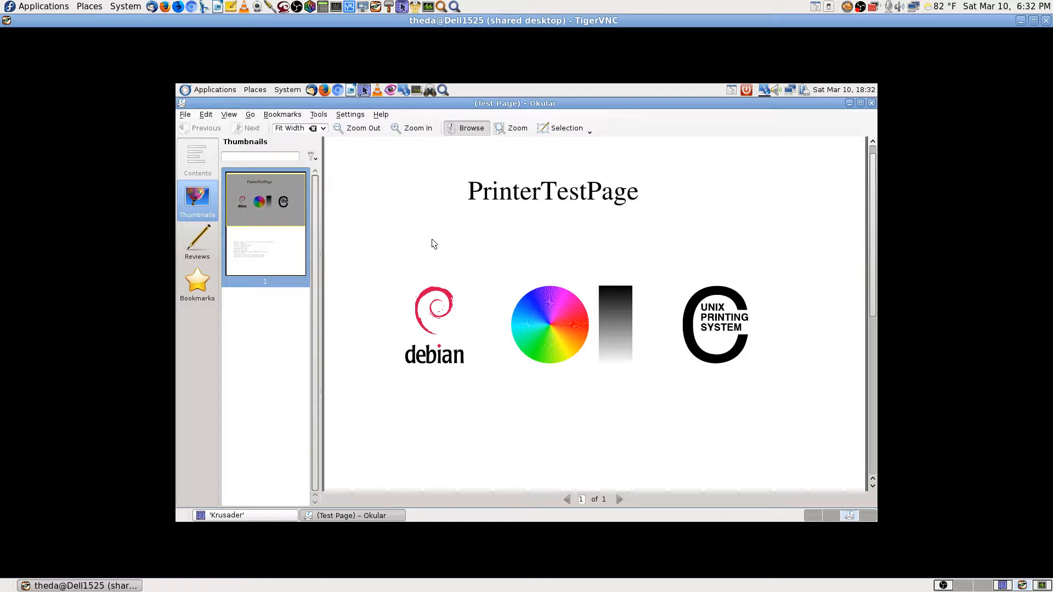
# Print the test page from Okular with Print to File (Postscript) to (Test Page).ps.
pyautogui.click(187, 116)
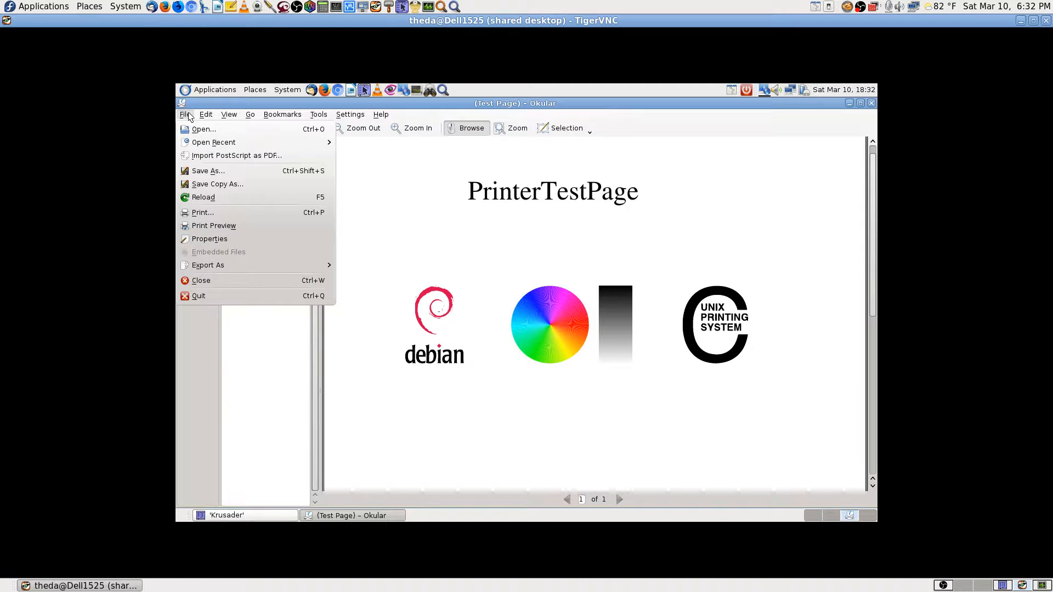
pyautogui.click(208, 217)
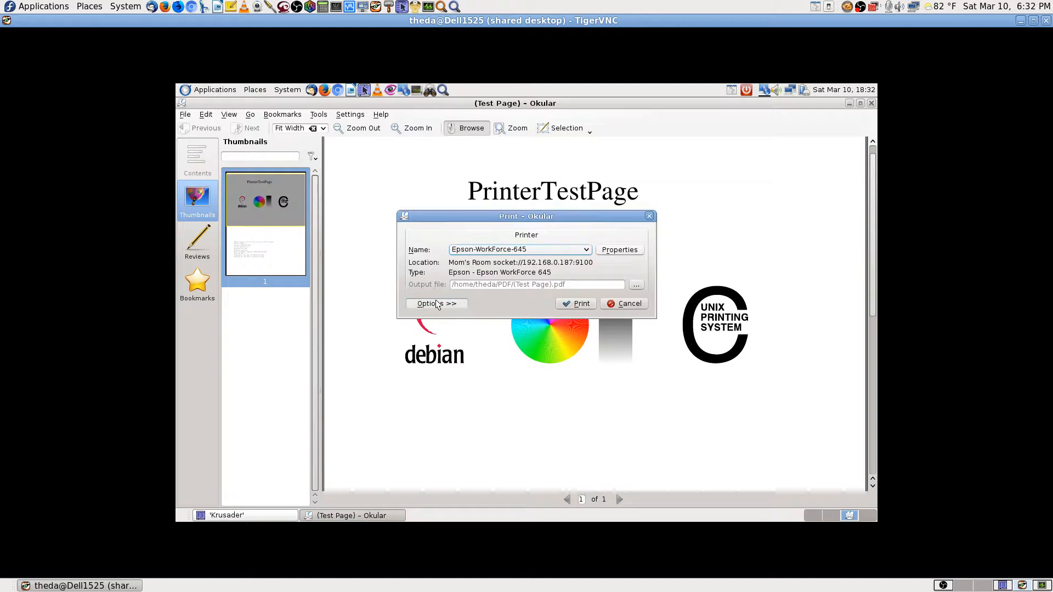
pyautogui.click(438, 305)
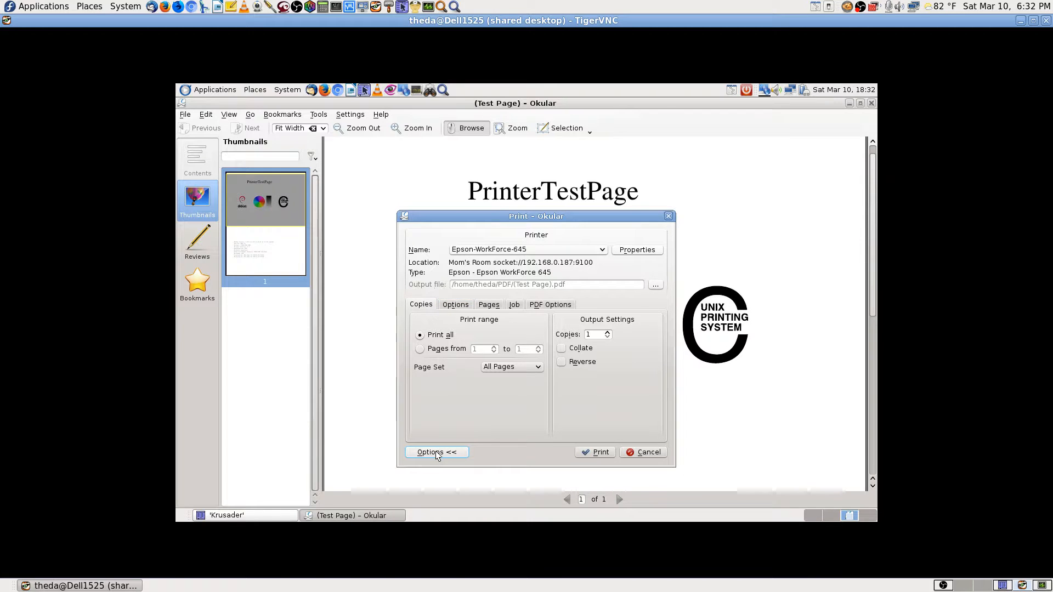
pyautogui.click(437, 453)
pyautogui.click(438, 304)
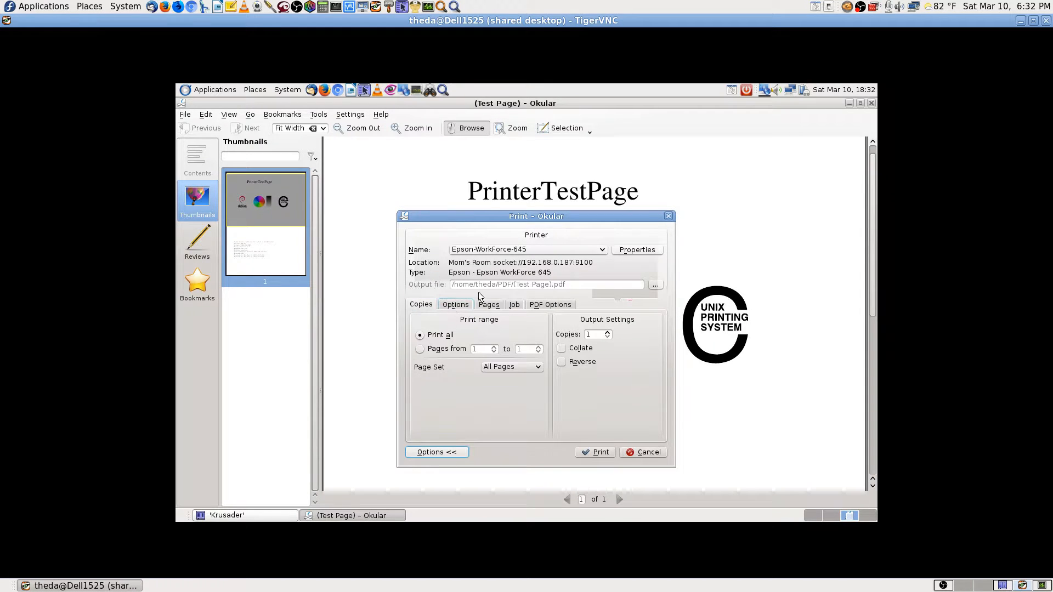
pyautogui.click(585, 250)
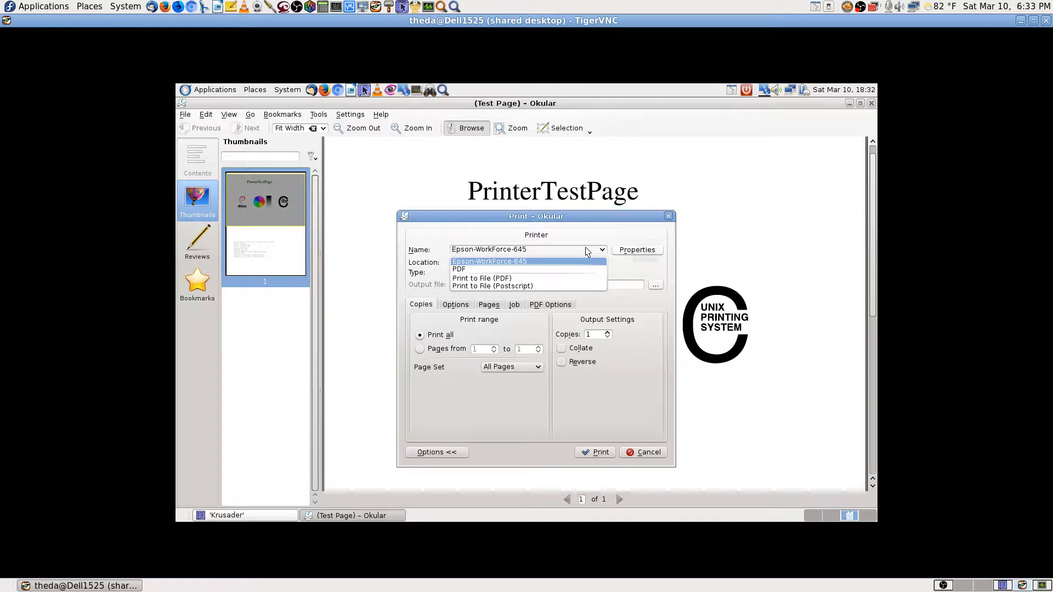
pyautogui.click(527, 287)
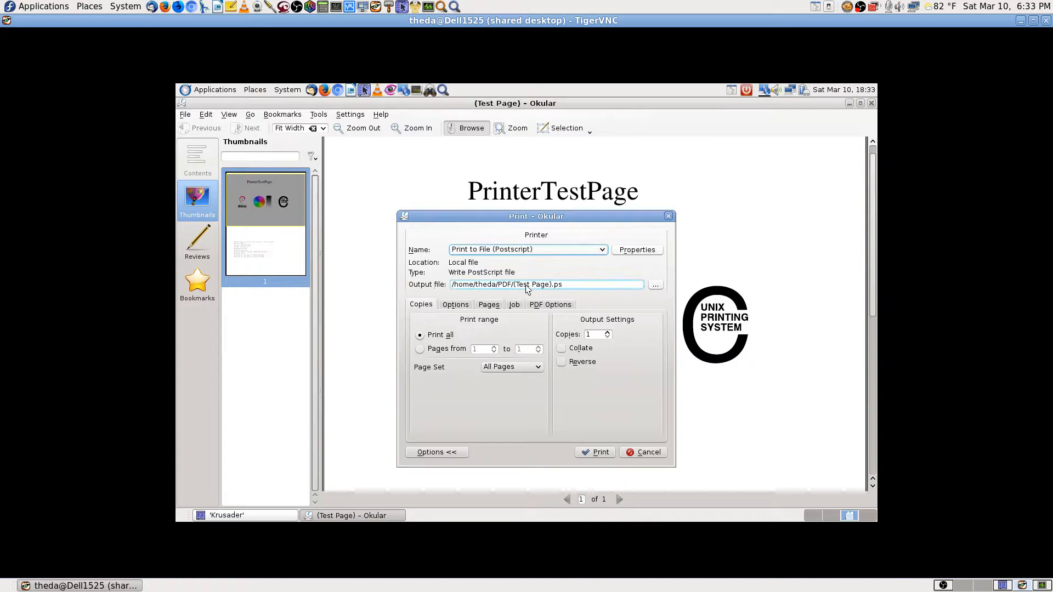
pyautogui.click(599, 458)
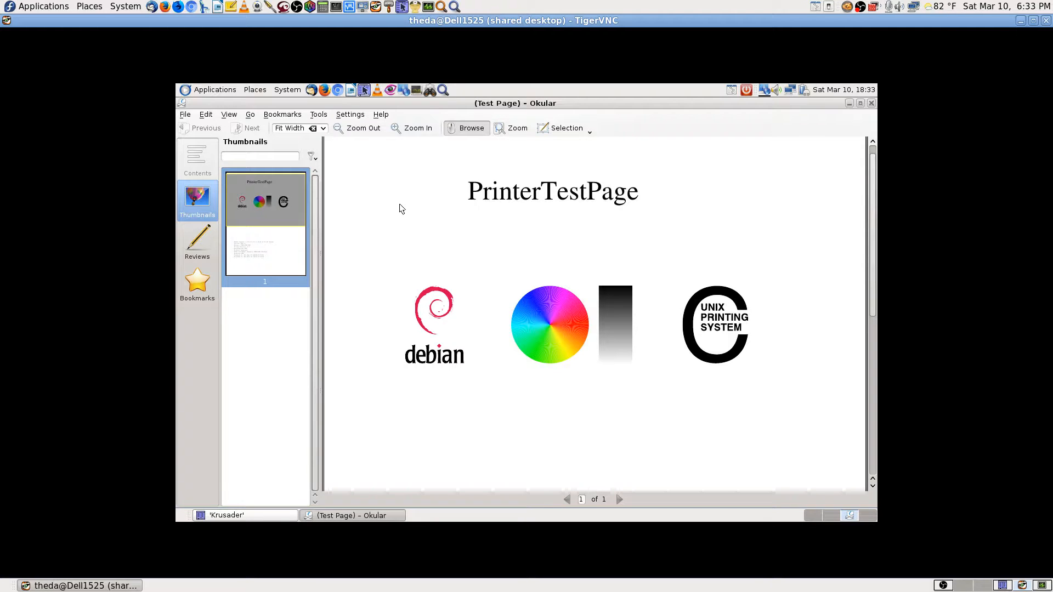
# Move the Okular test page window to the left workspace and select (Test Page).ps in Krusader.
pyautogui.click(185, 116)
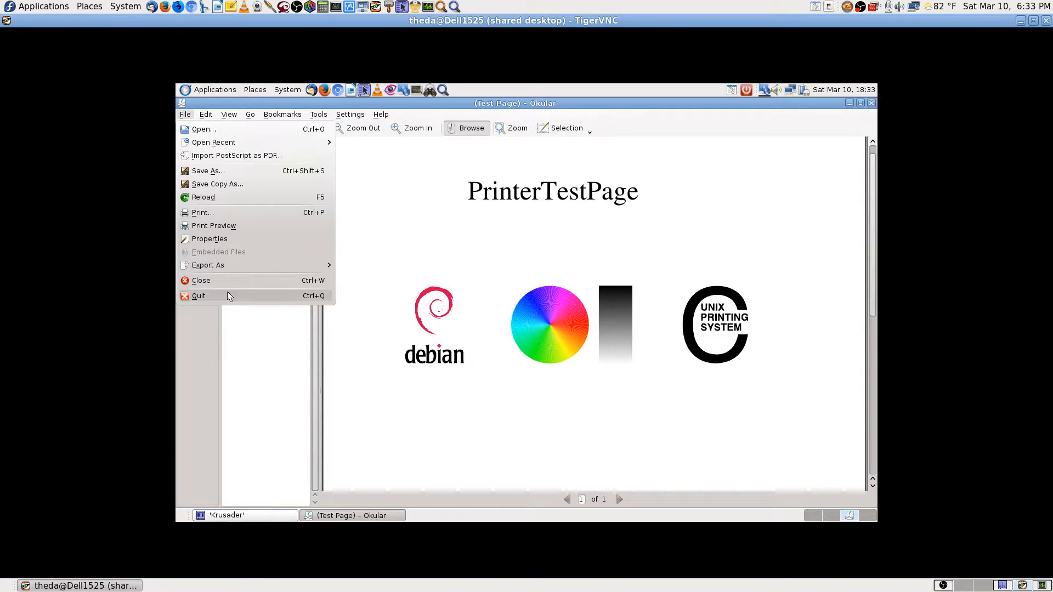
pyautogui.moveTo(231, 268)
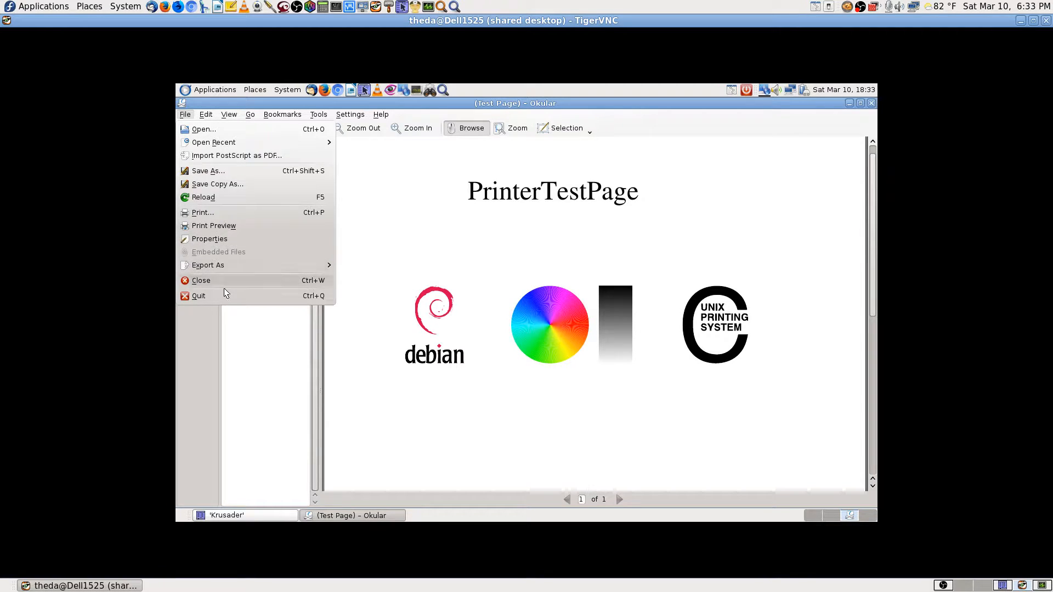
pyautogui.click(663, 184)
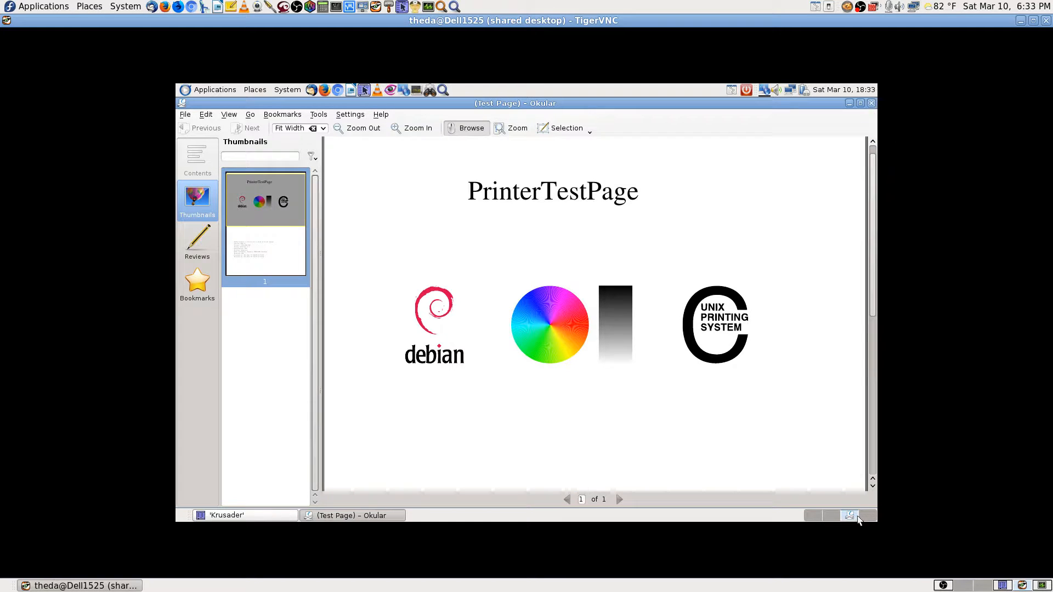
pyautogui.click(182, 103)
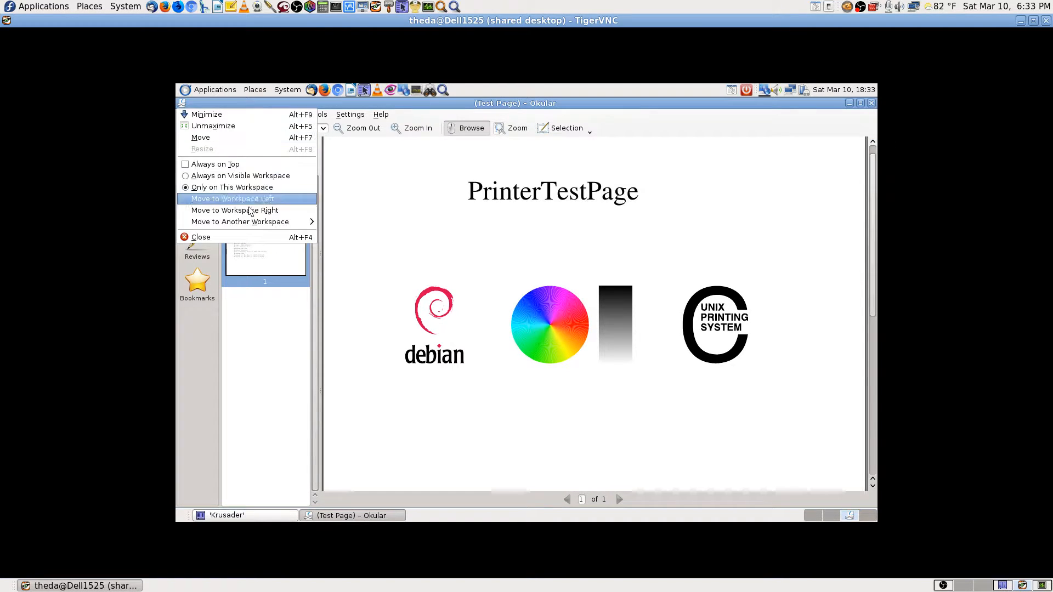
pyautogui.click(265, 201)
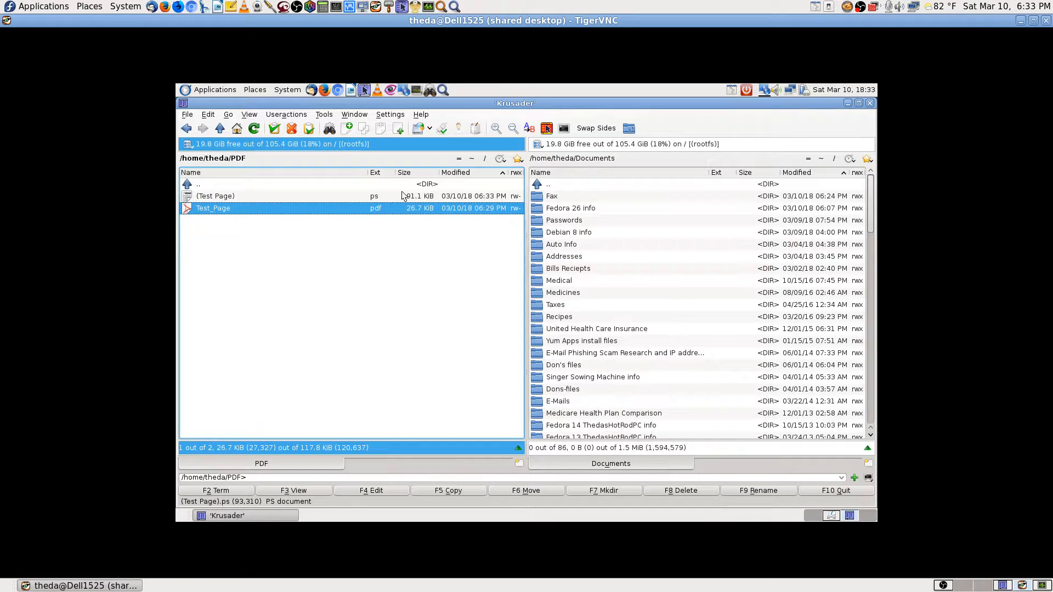
pyautogui.click(428, 198)
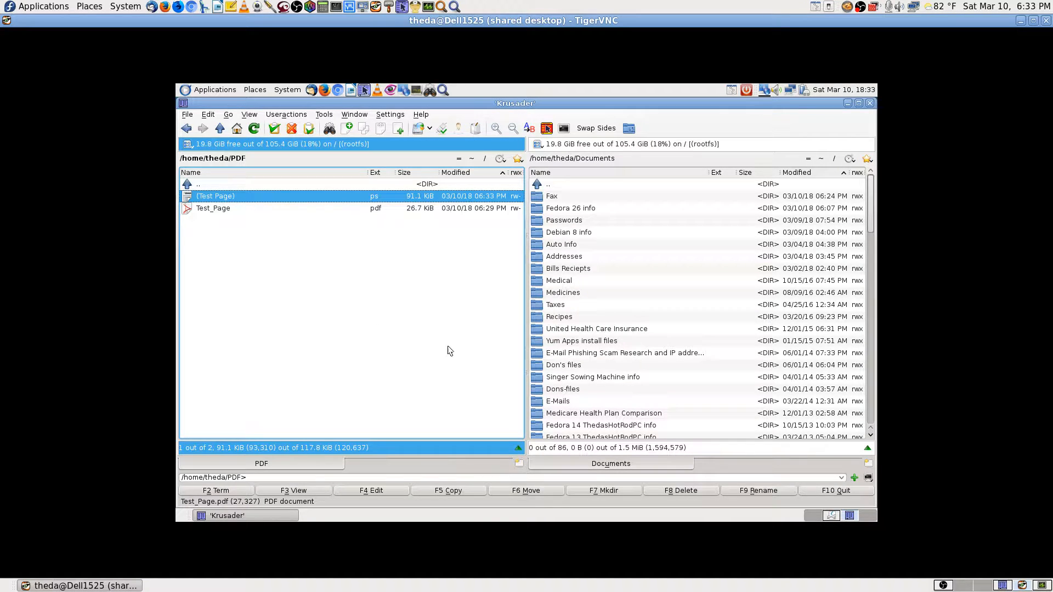
# Close the (Test Page) Okular window, then open and close Test_Page.pdf from Krusader.
pyautogui.click(829, 517)
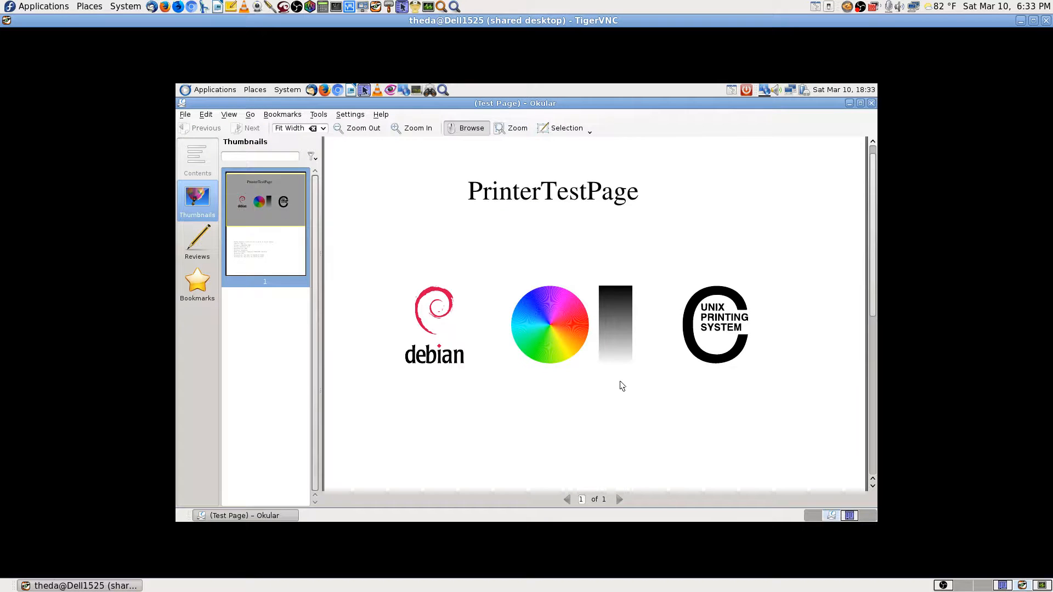
pyautogui.click(871, 103)
pyautogui.click(857, 516)
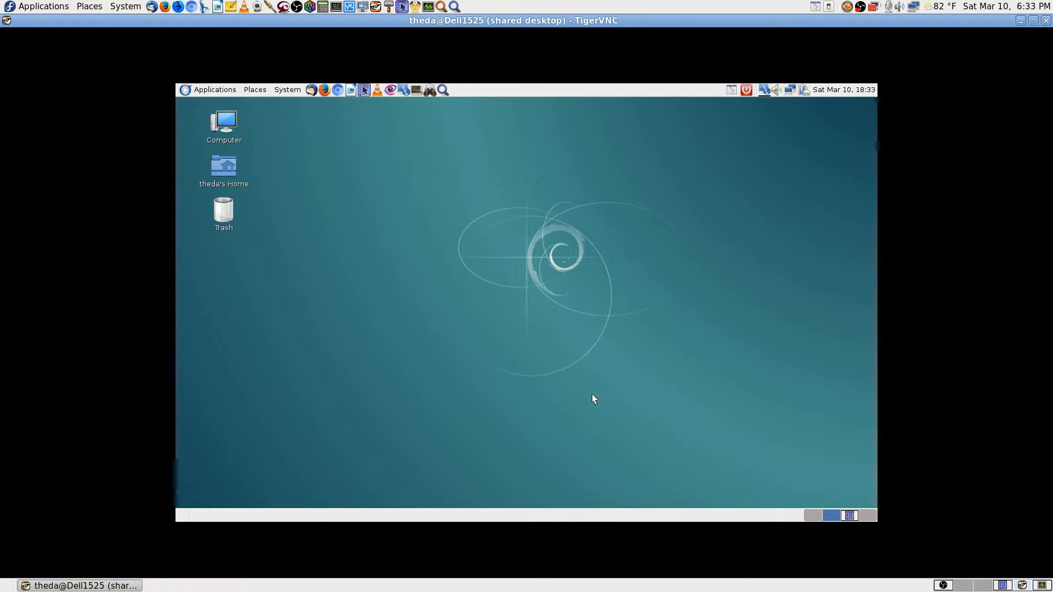
pyautogui.doubleClick(243, 195)
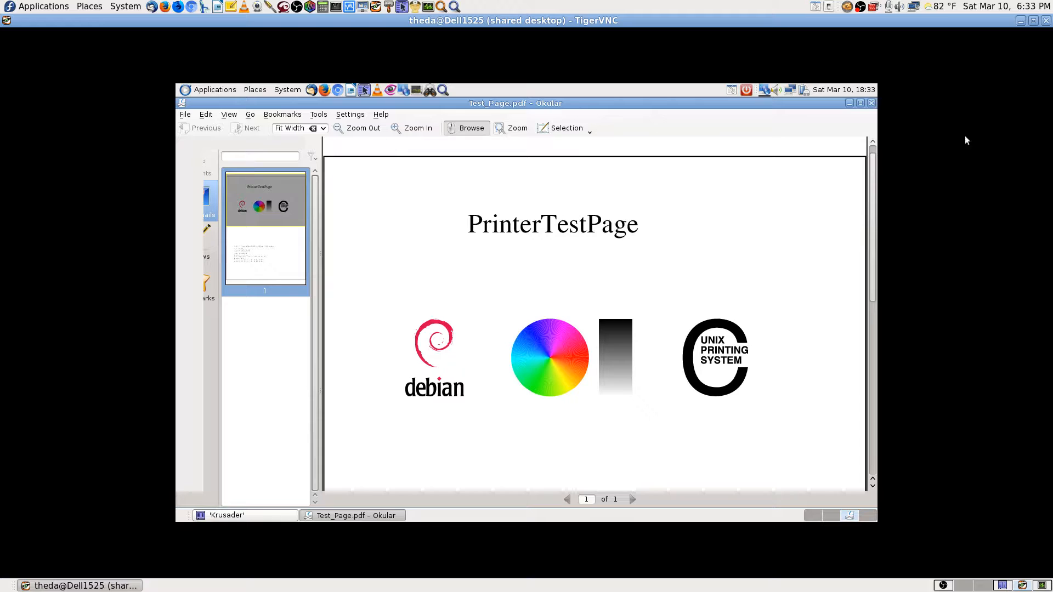
pyautogui.click(873, 104)
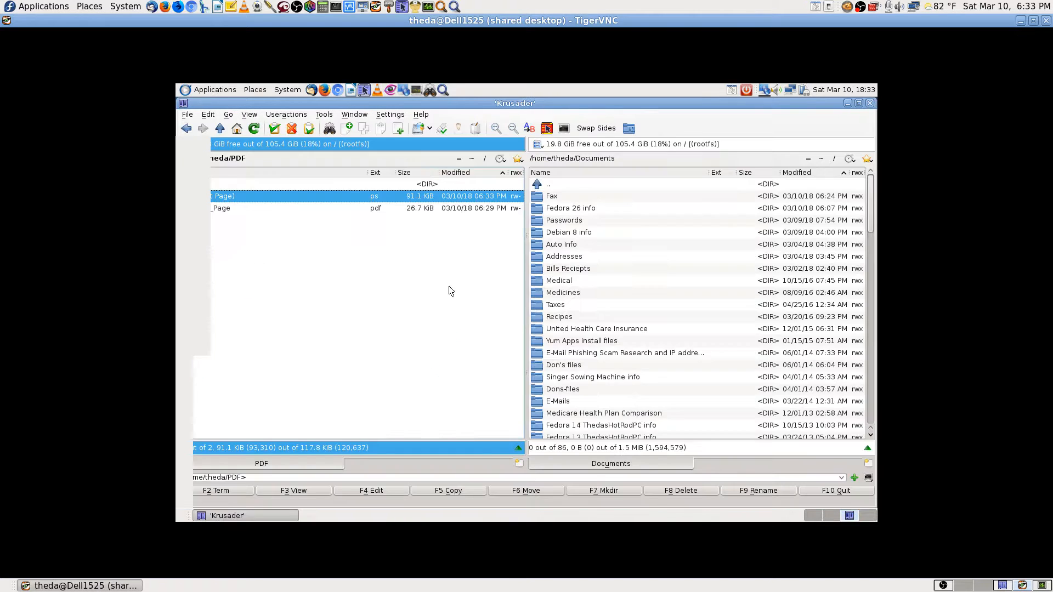
# Rename (Test Page).ps to Test-Page.ps in the PDF folder.
pyautogui.click(757, 491)
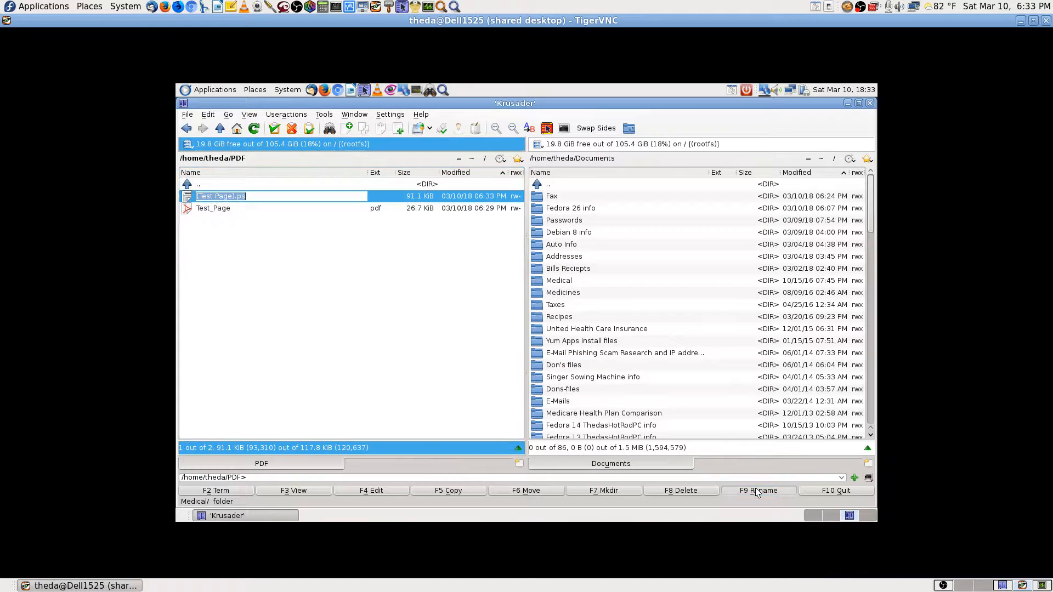
pyautogui.press('Left')
pyautogui.press('Left')
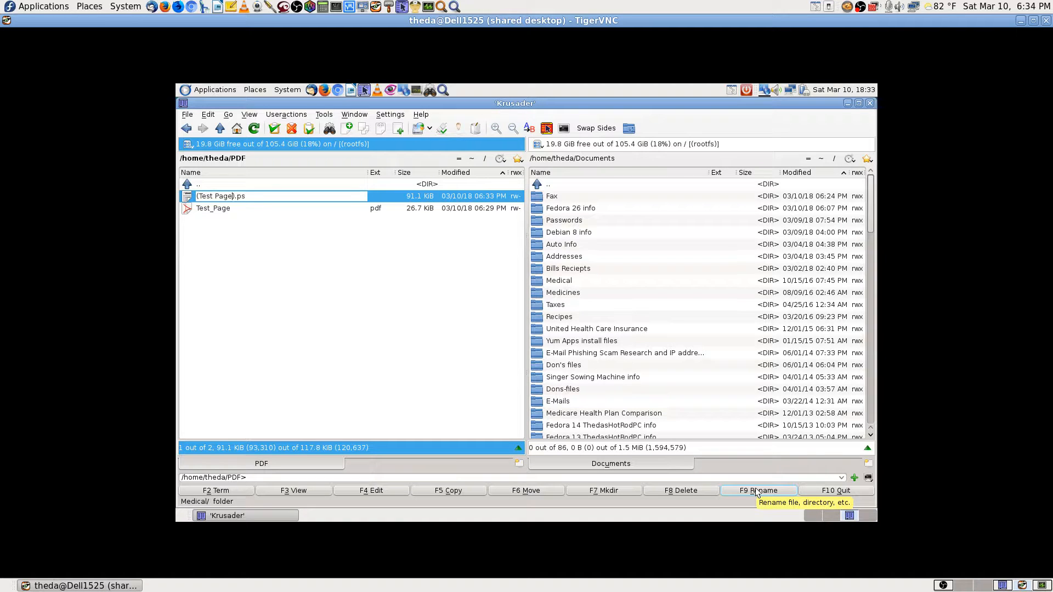
pyautogui.press('Left')
pyautogui.press('BackSpace')
pyautogui.write('-')
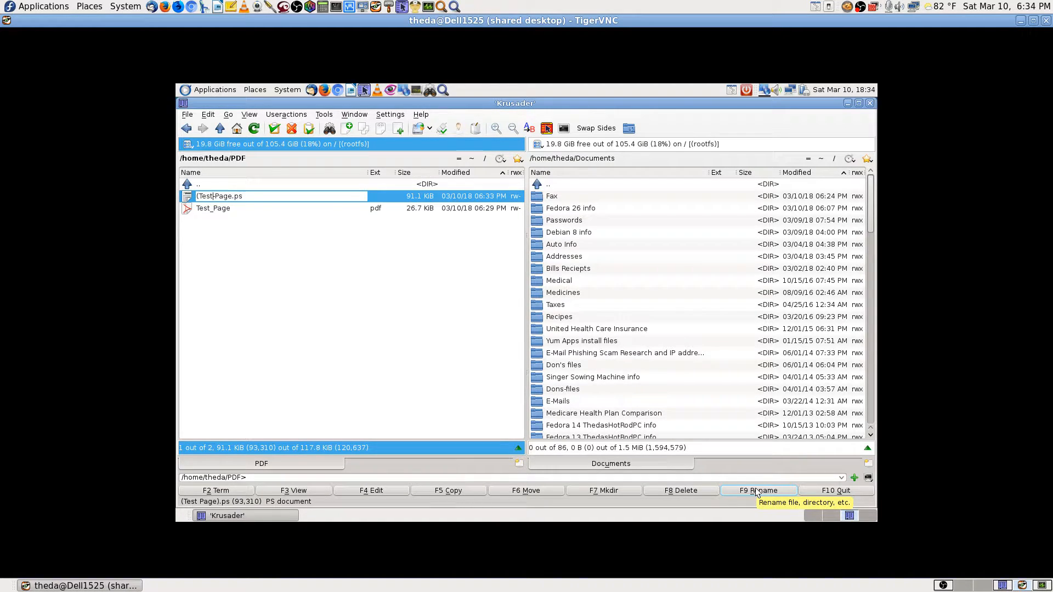
pyautogui.press('Delete')
pyautogui.press('Return')
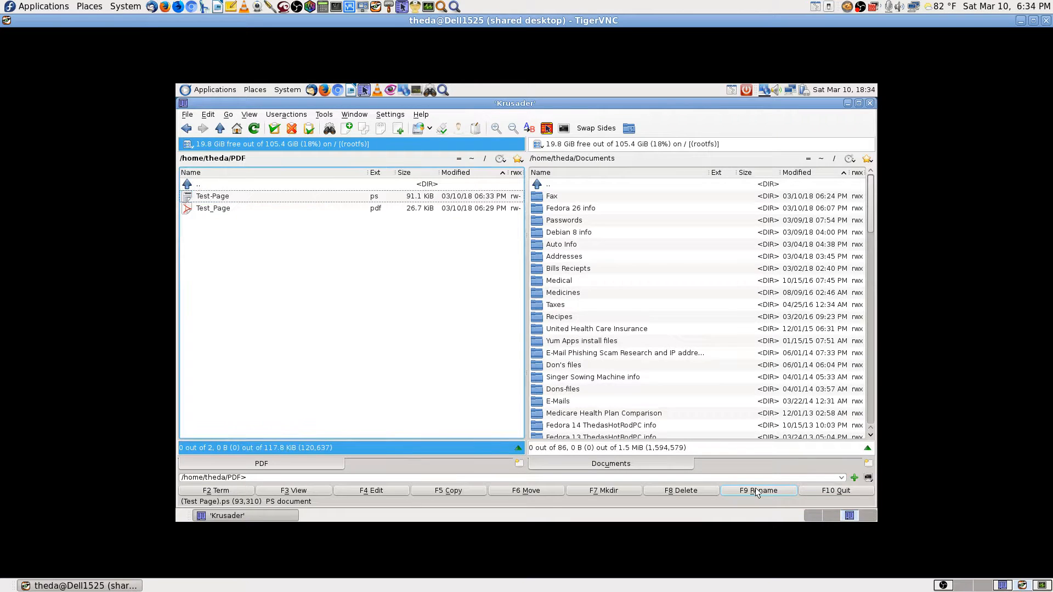
# View Test-Page.ps in Okular, close it, and switch to an empty workspace.
pyautogui.doubleClick(242, 196)
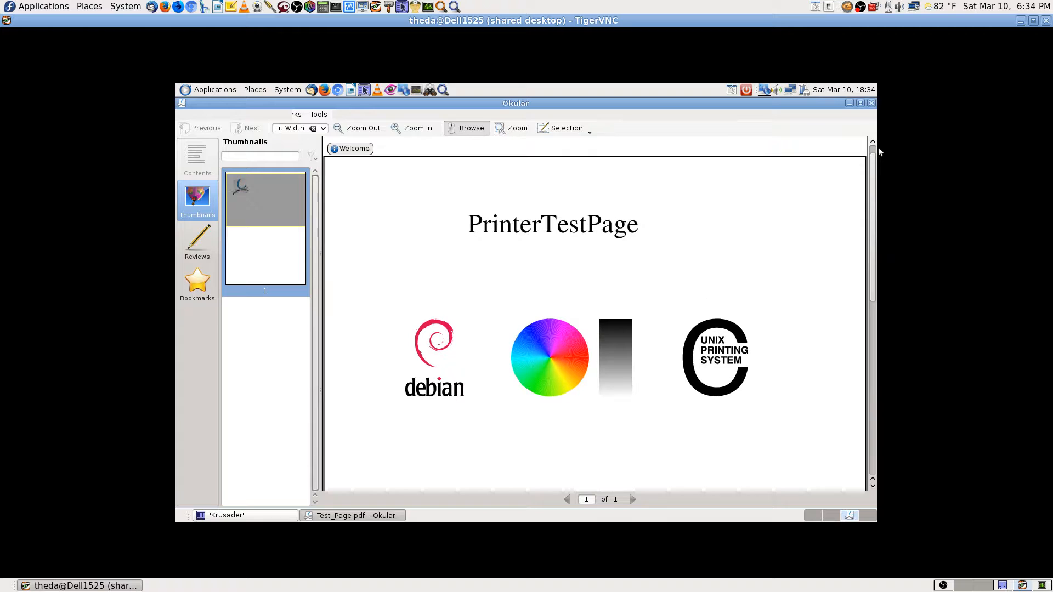
pyautogui.scroll(-5, 802, 328)
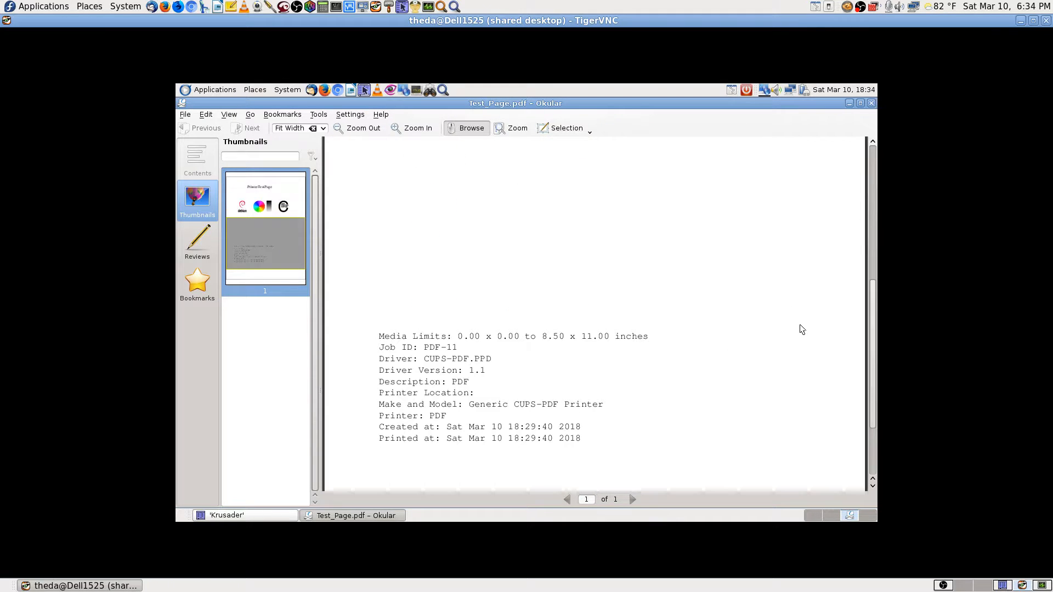
pyautogui.scroll(6, 802, 329)
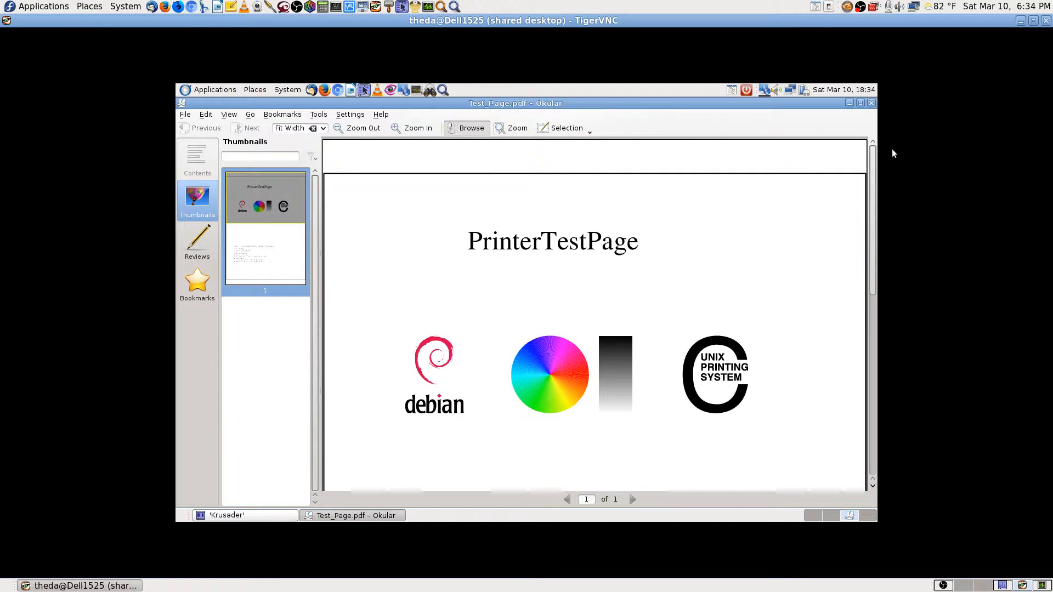
pyautogui.click(872, 103)
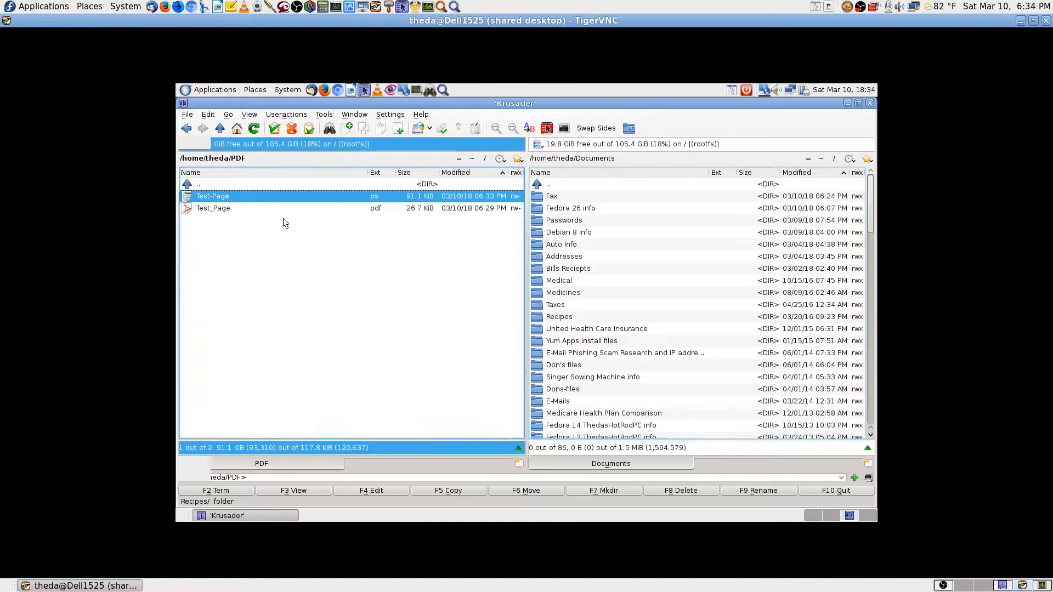
pyautogui.click(280, 187)
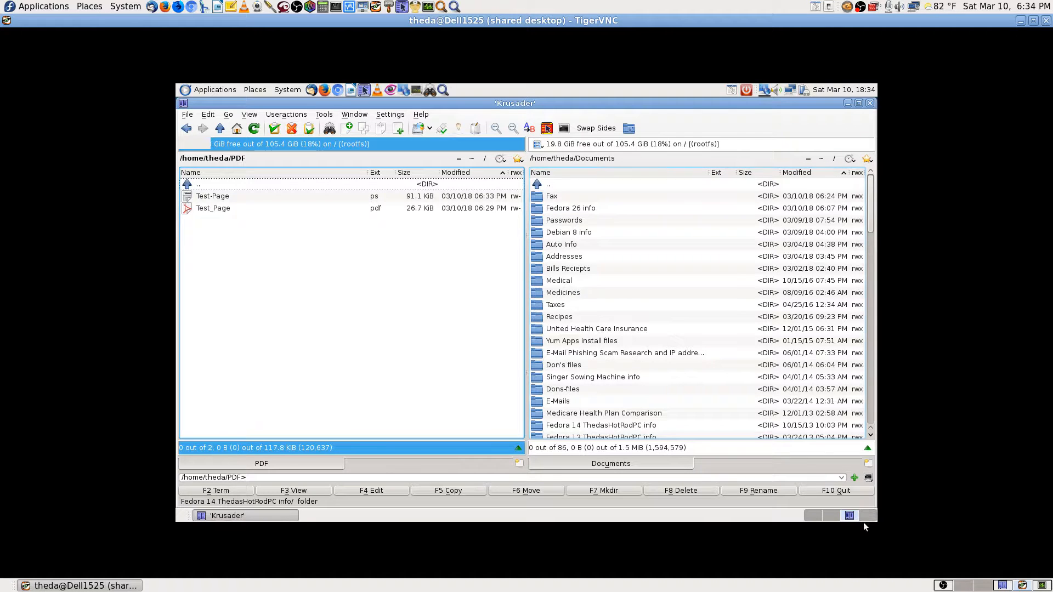
pyautogui.click(834, 516)
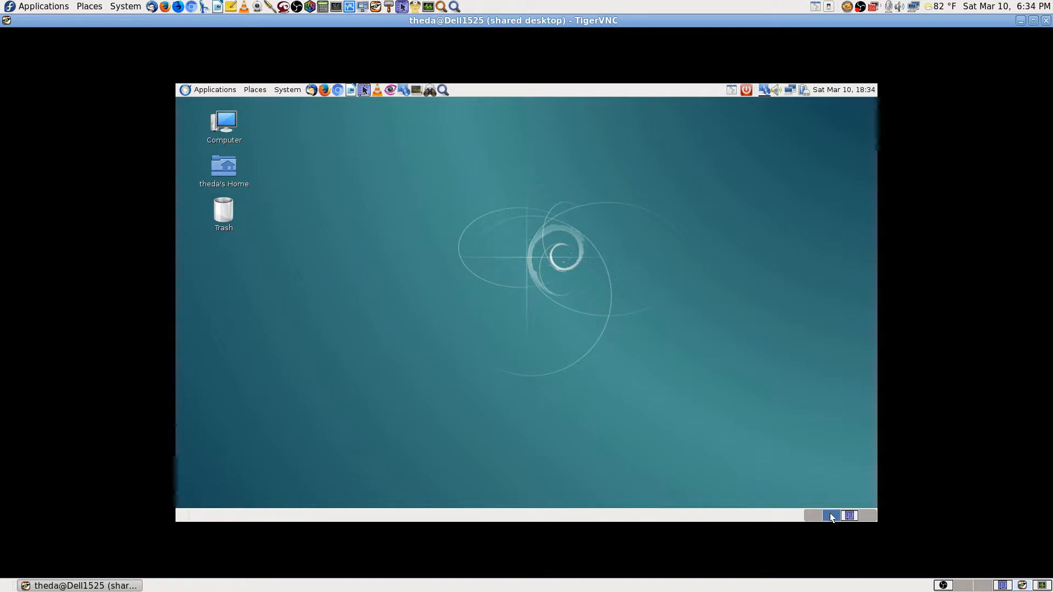
# Launch efax-gtk from Application Finder by searching 'fax'.
pyautogui.click(443, 90)
pyautogui.write('fa')
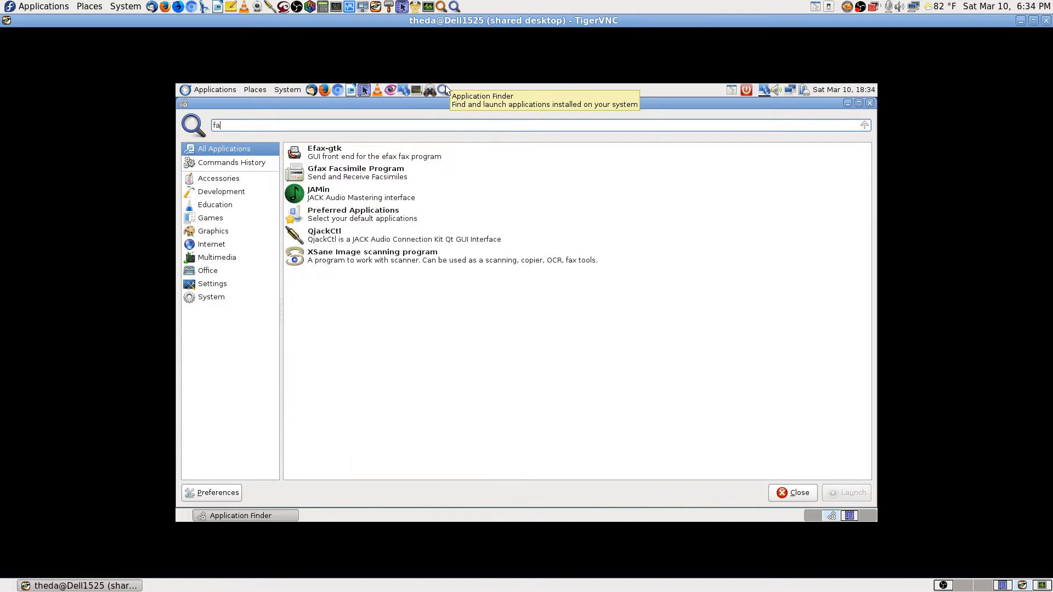
pyautogui.write('x')
pyautogui.press('Down')
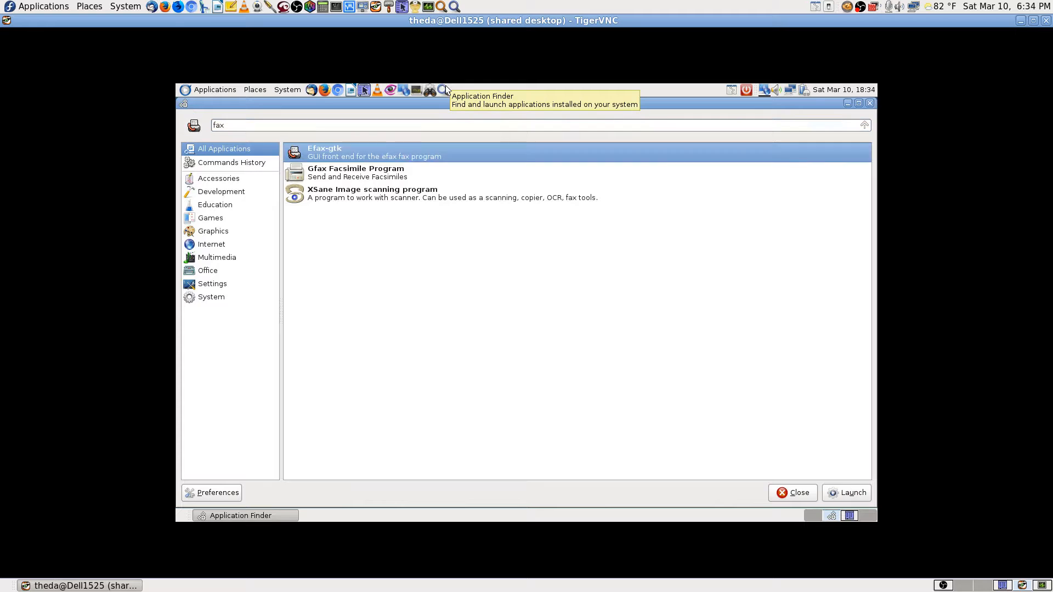
pyautogui.press('Return')
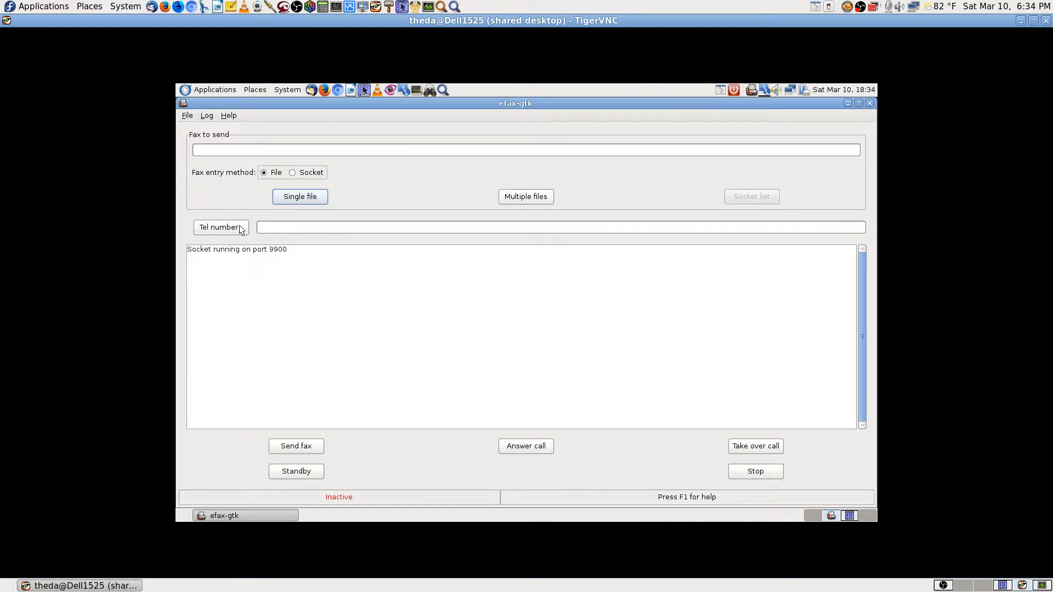
# Choose PDF/Test-Page.ps as the fax, enter the recipient's fax number, send, then stop the failed job.
pyautogui.click(285, 194)
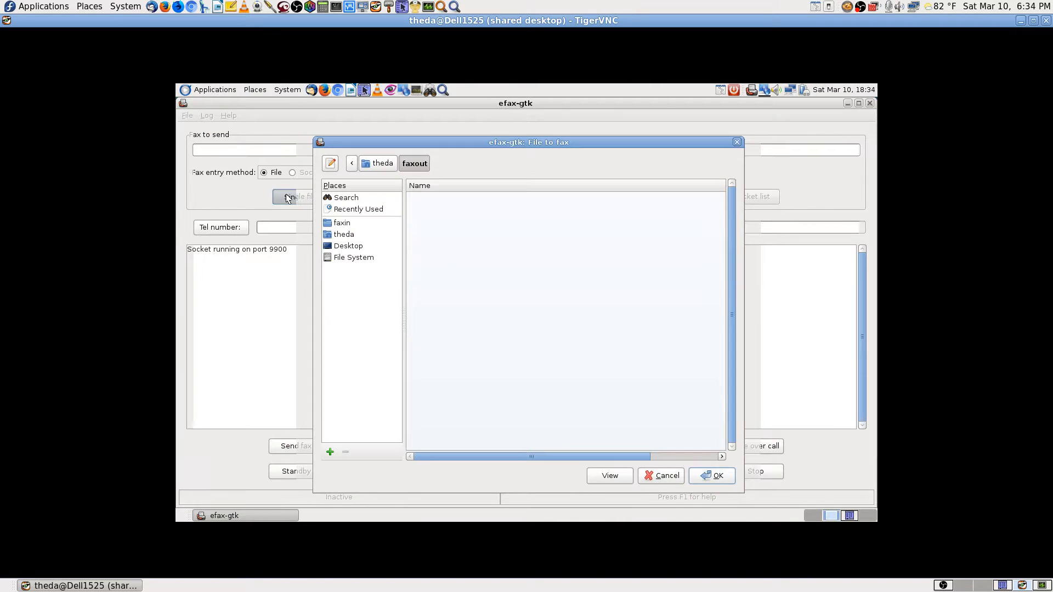
pyautogui.click(344, 235)
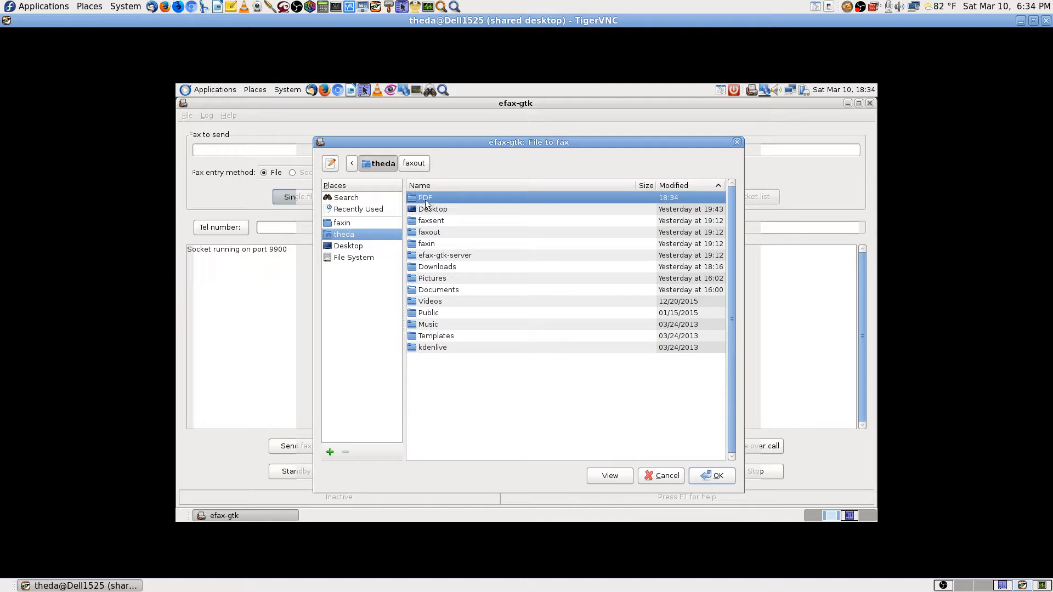
pyautogui.doubleClick(427, 201)
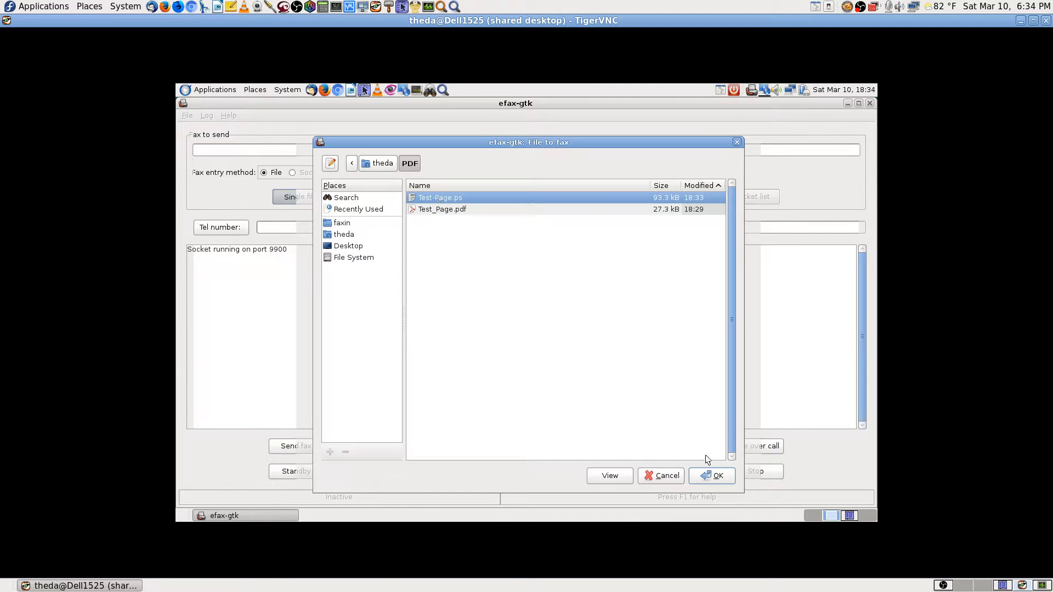
pyautogui.click(621, 475)
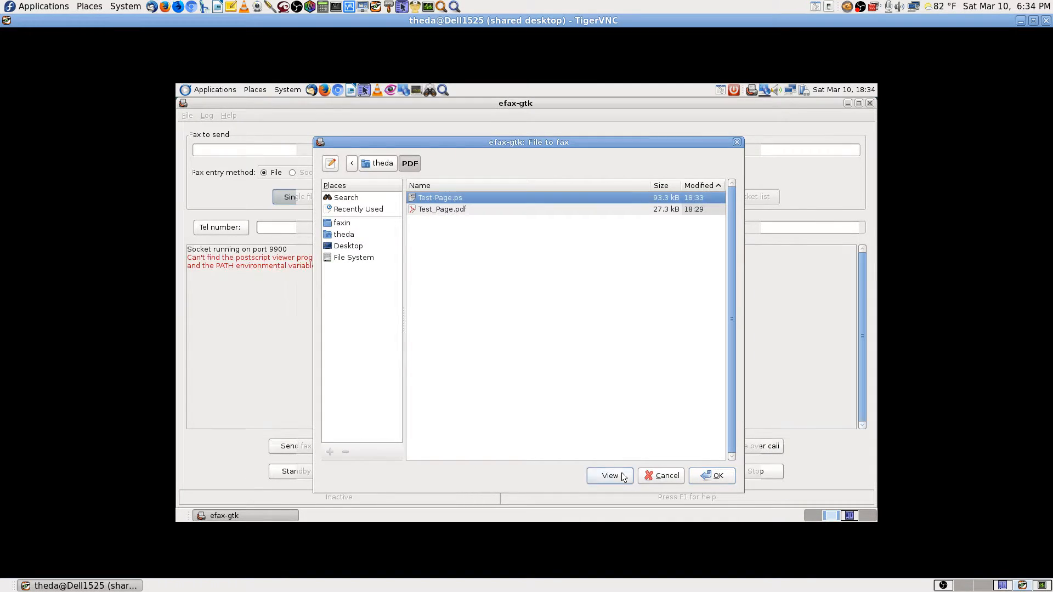
pyautogui.click(715, 474)
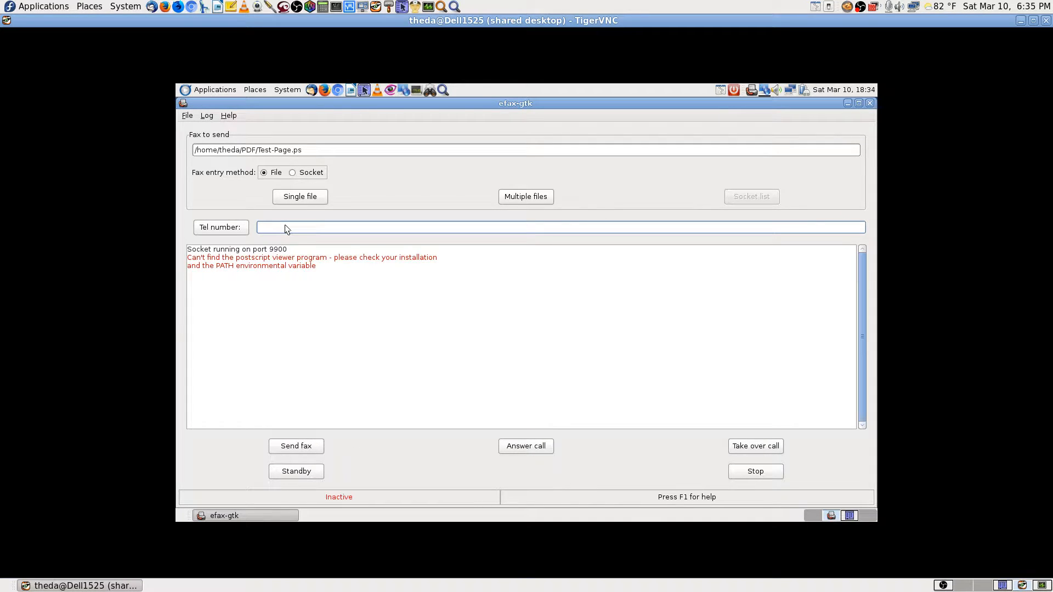
pyautogui.click(315, 445)
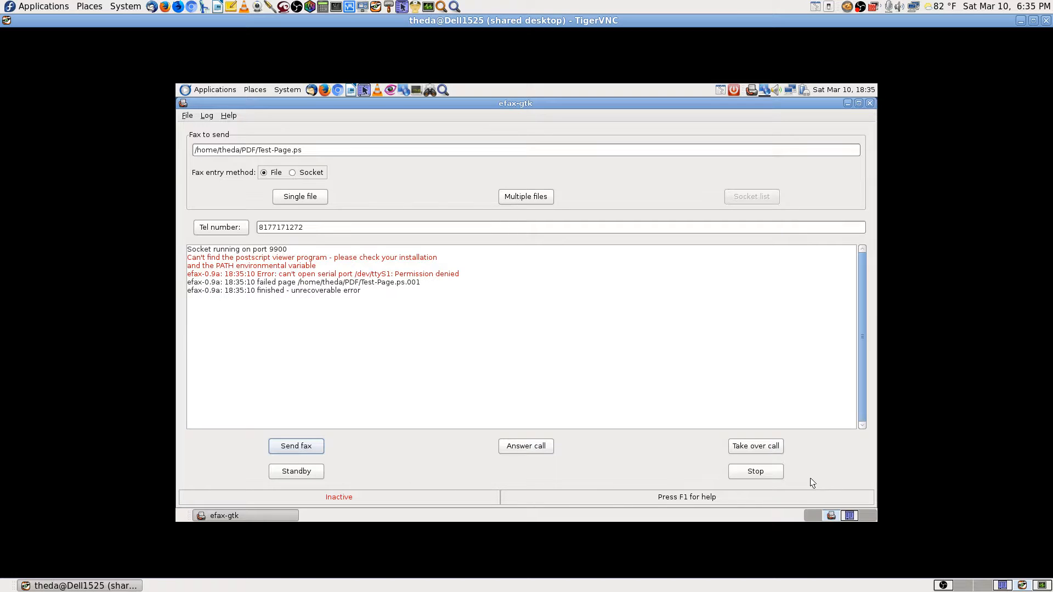
pyautogui.click(763, 472)
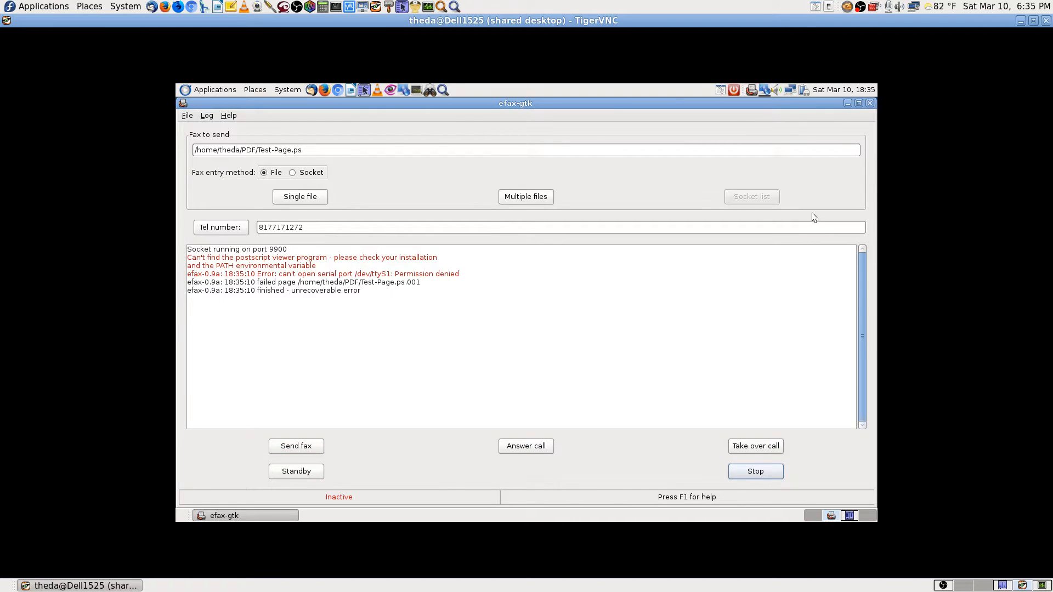
# Close the efax-gtk window and quit it from its tray icon.
pyautogui.click(871, 103)
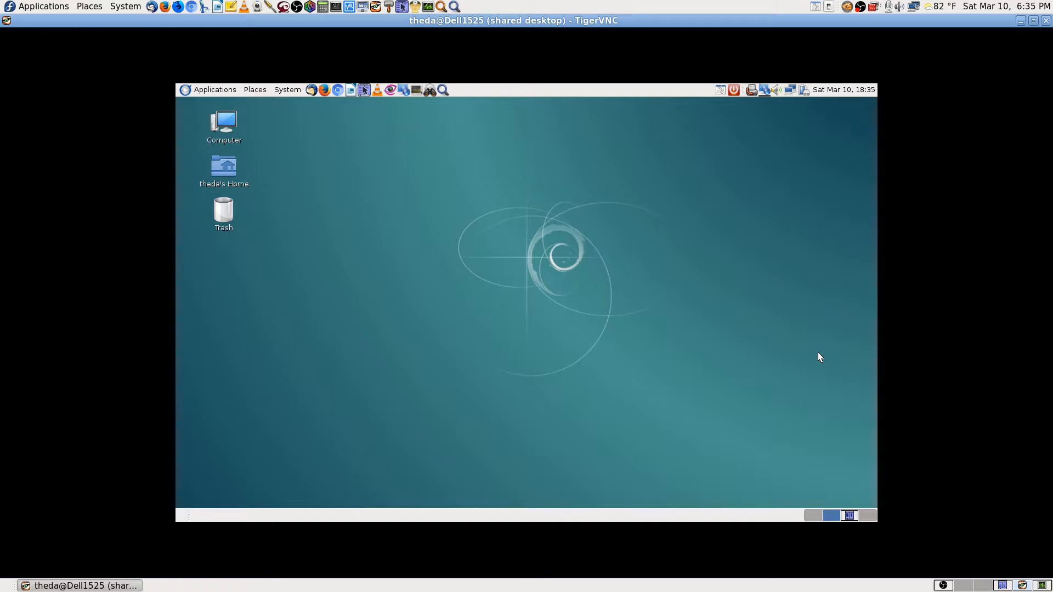
pyautogui.rightClick(752, 92)
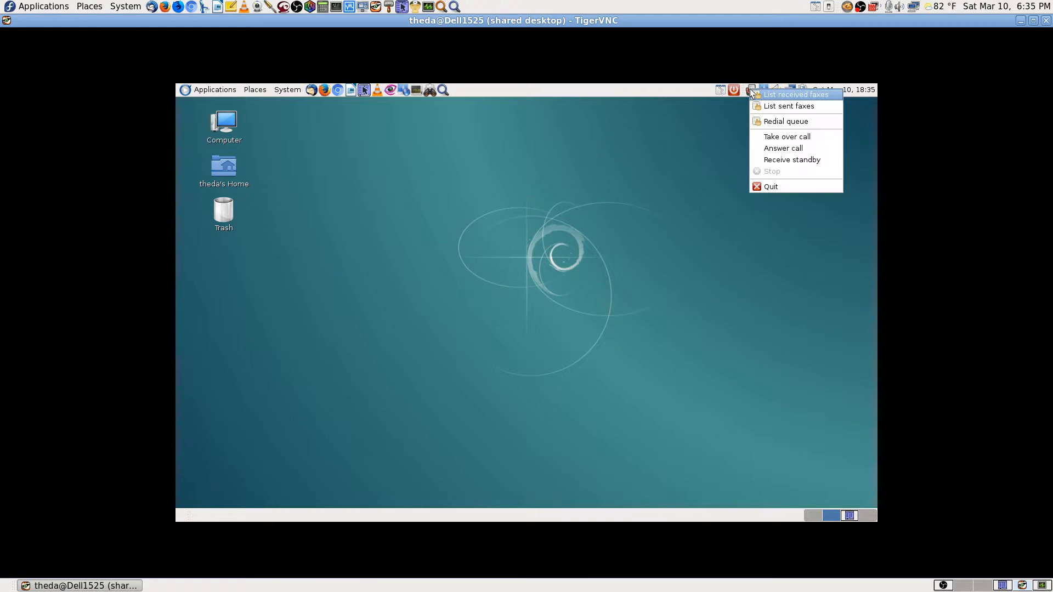
pyautogui.click(779, 187)
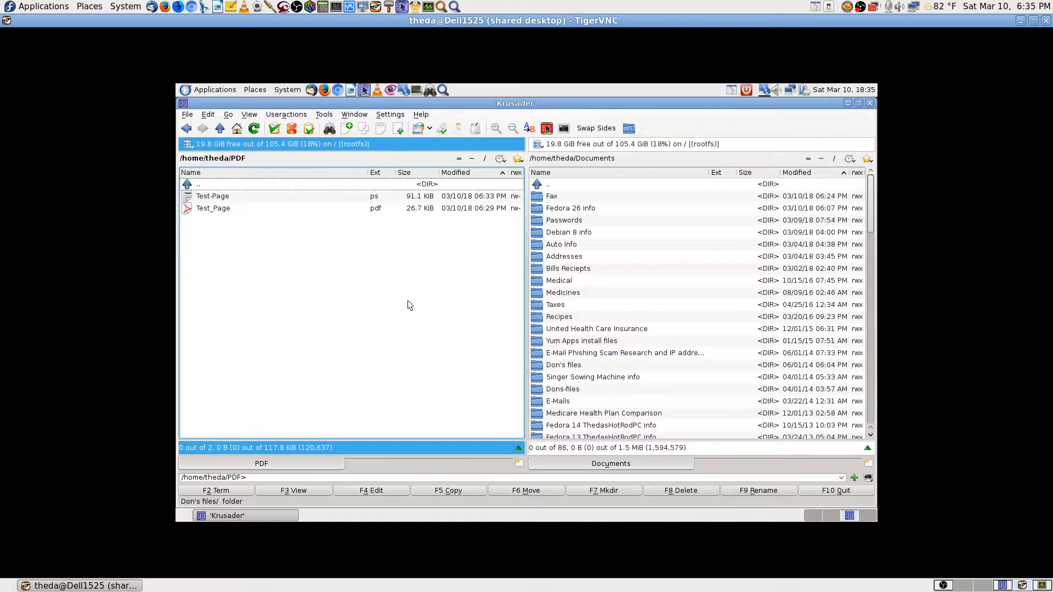
# Browse Krusader to ~/Downloads and to Documents/Debian 8 info.
pyautogui.click(475, 159)
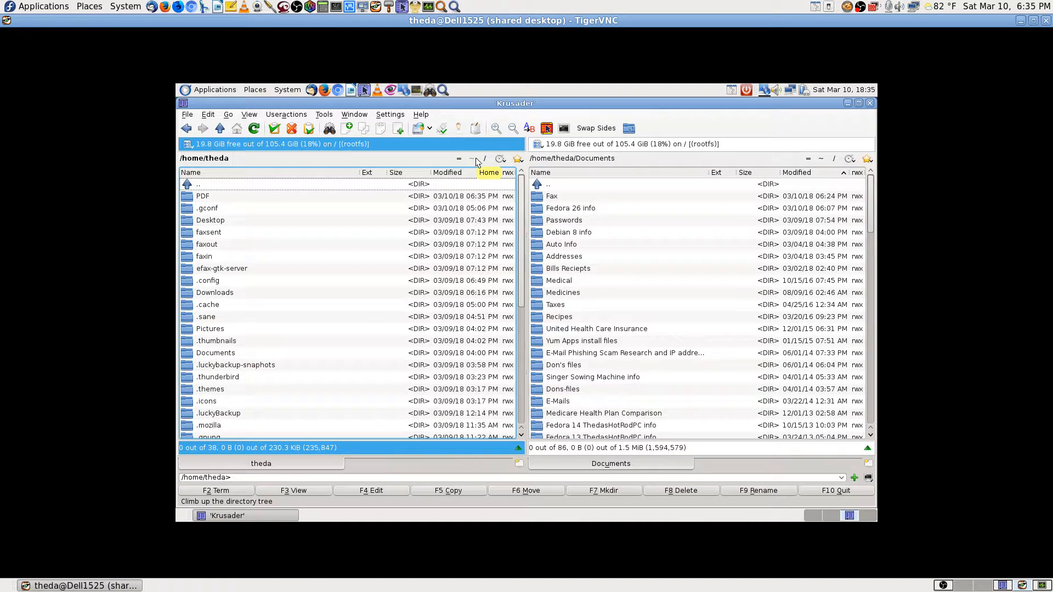
pyautogui.write('down')
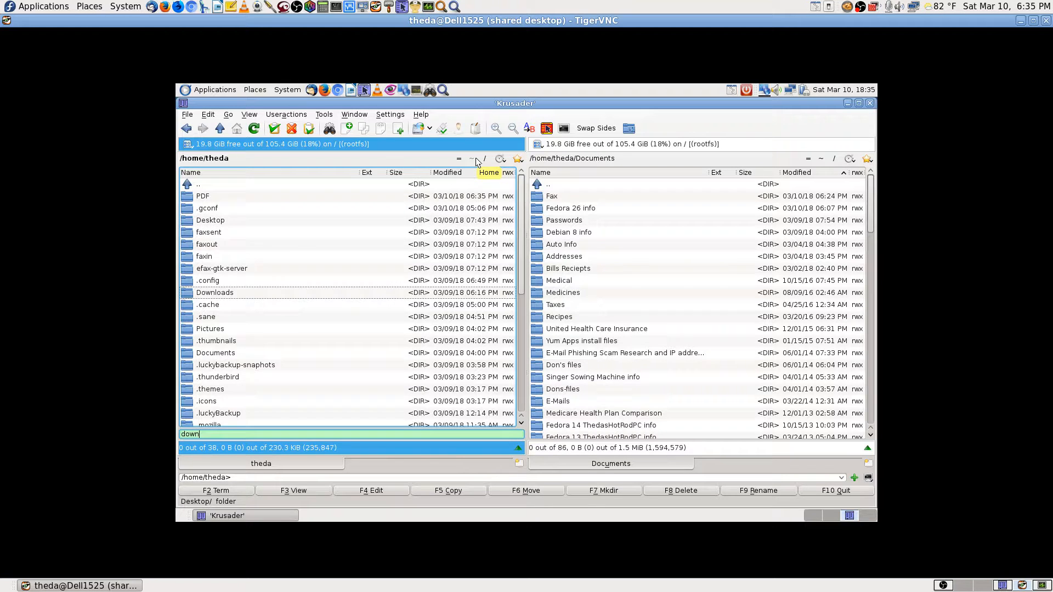
pyautogui.press('Return')
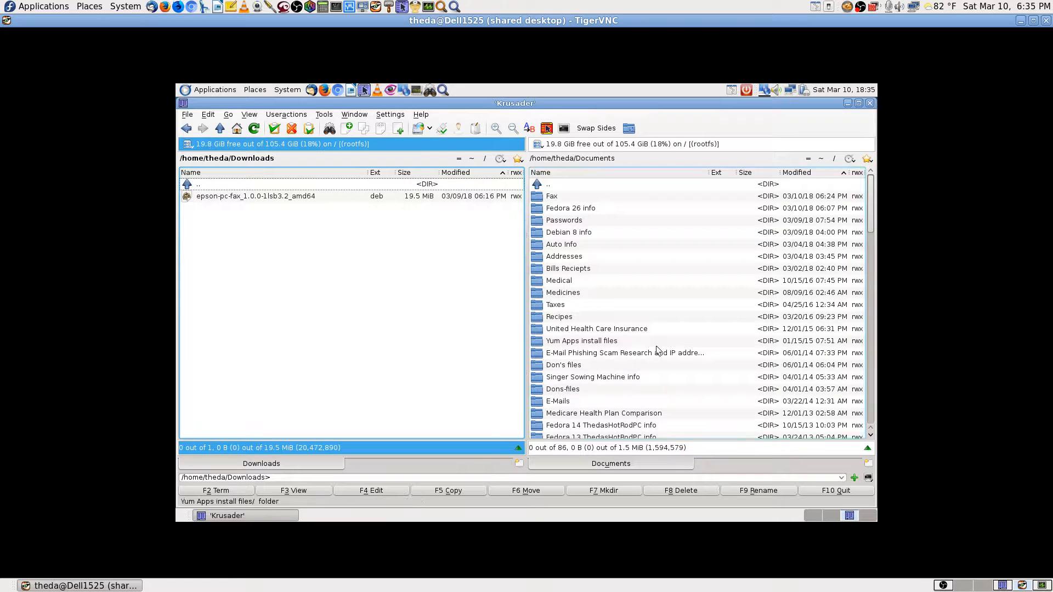
pyautogui.click(591, 188)
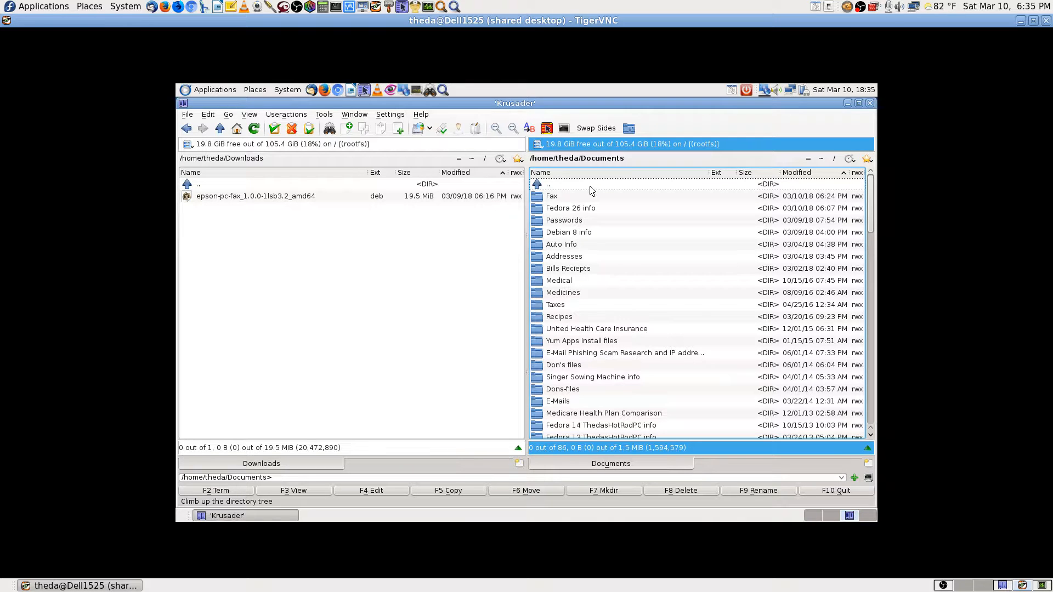
pyautogui.press('Down')
pyautogui.press('Down')
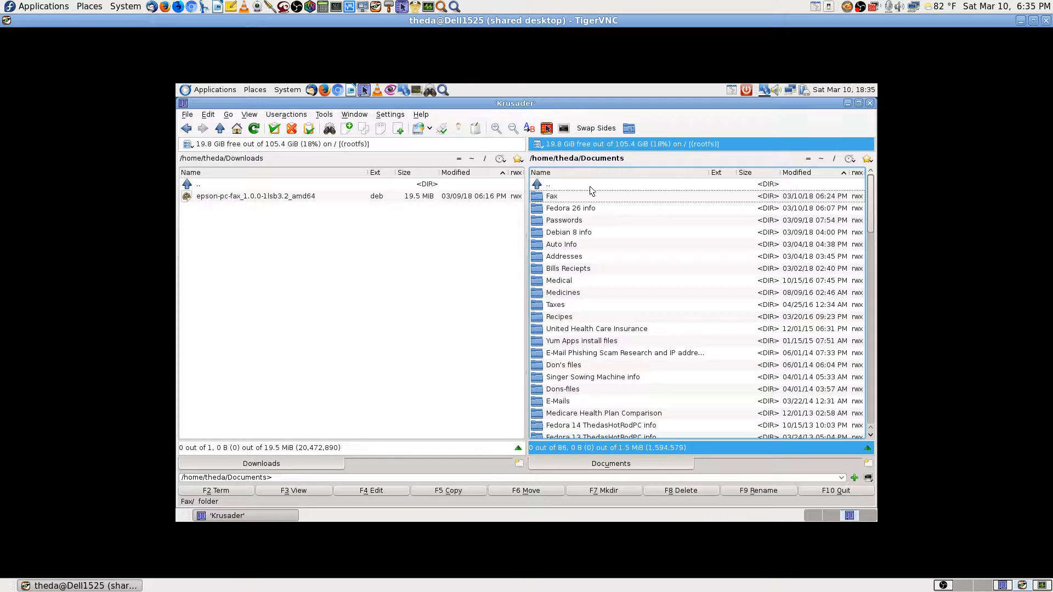
pyautogui.press('Down')
pyautogui.press('Down')
pyautogui.press('Return')
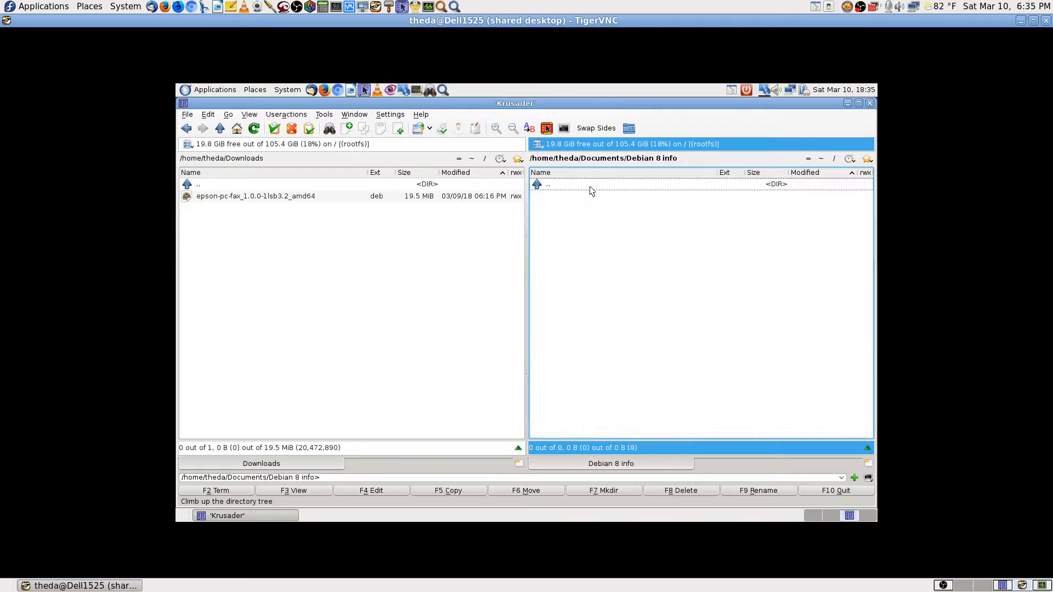
# Close Krusader and switch to the first workspace, then back to the third.
pyautogui.click(870, 103)
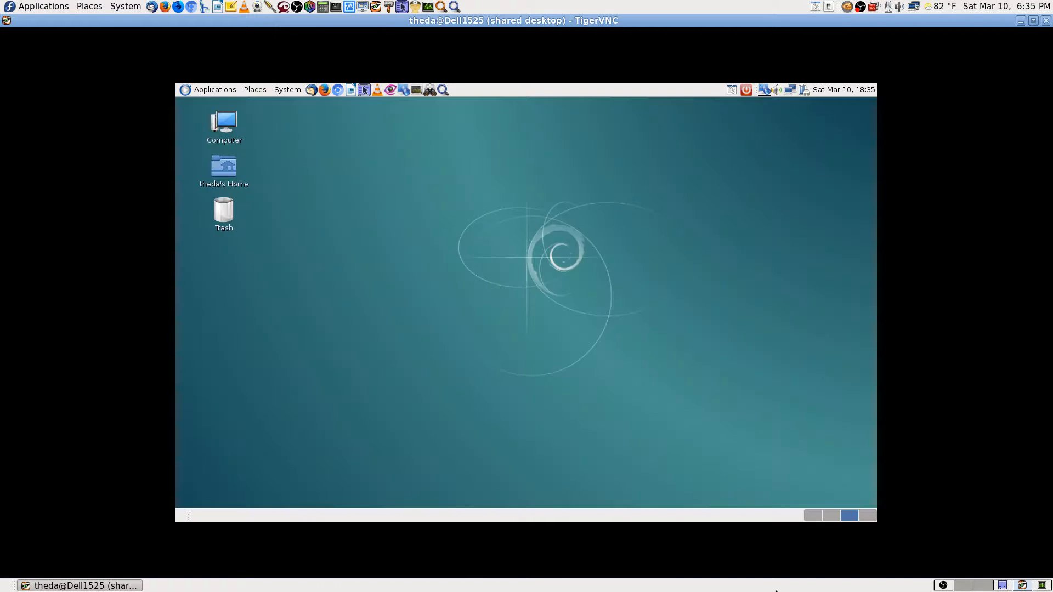
pyautogui.click(813, 516)
pyautogui.click(849, 515)
# Search 'scan' in Application Finder and launch Simple Scan from the results.
pyautogui.click(442, 90)
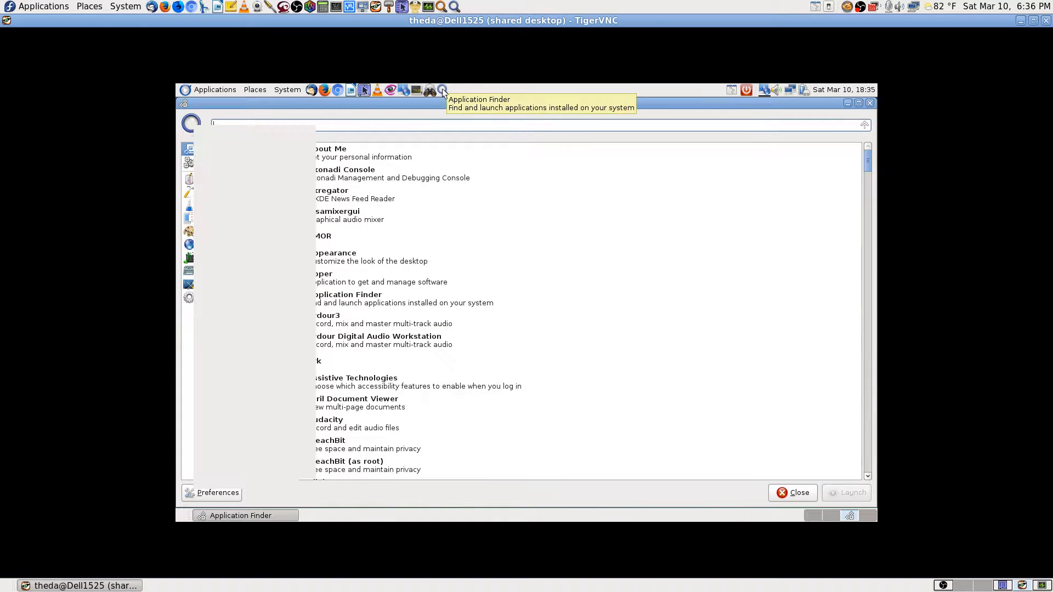
pyautogui.write('scan')
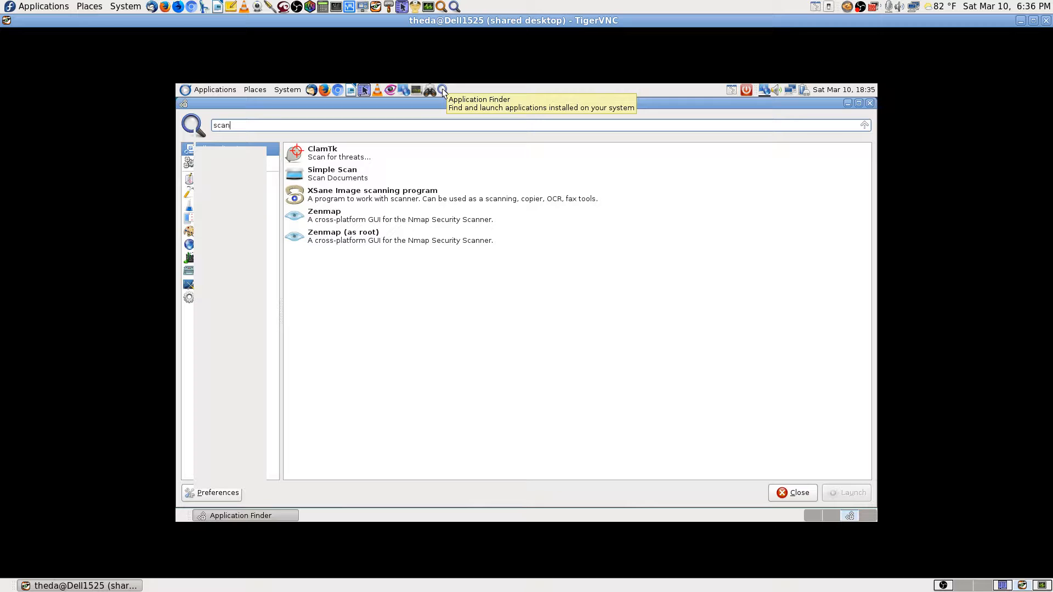
pyautogui.press('Down')
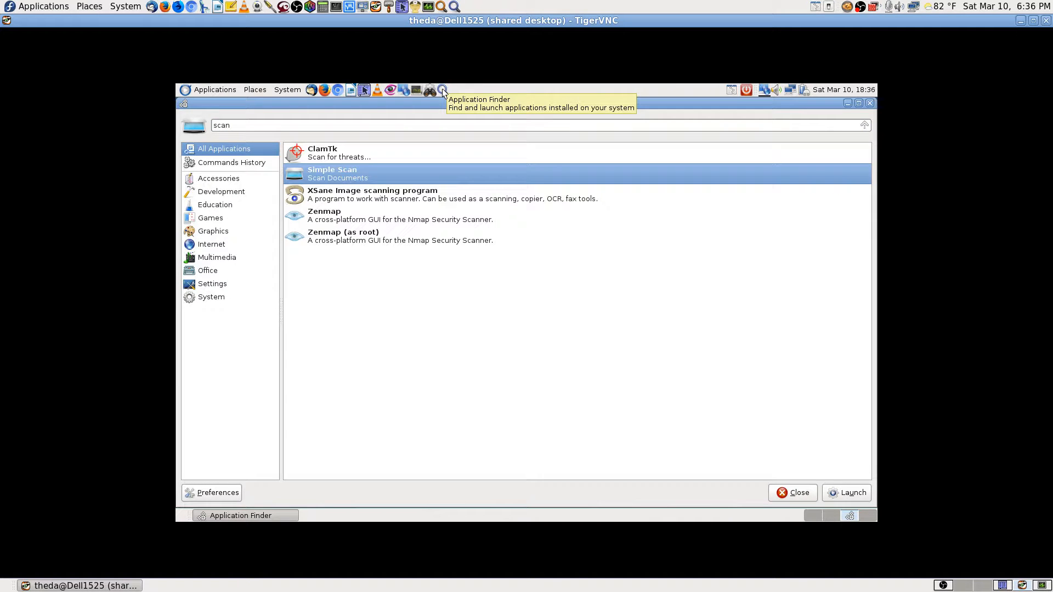
pyautogui.press('Up')
pyautogui.press('Down')
pyautogui.press('Return')
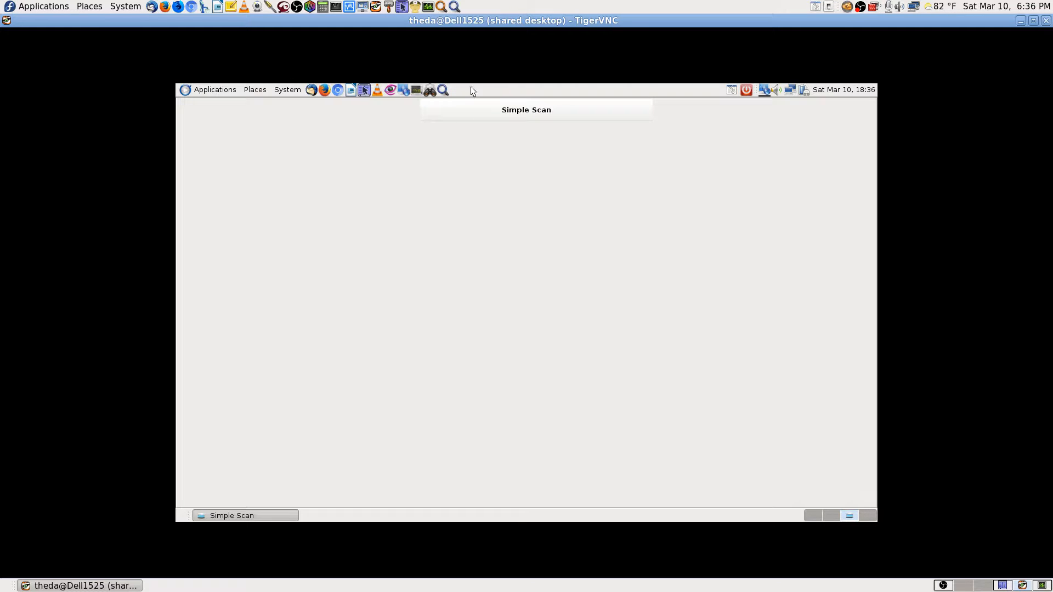
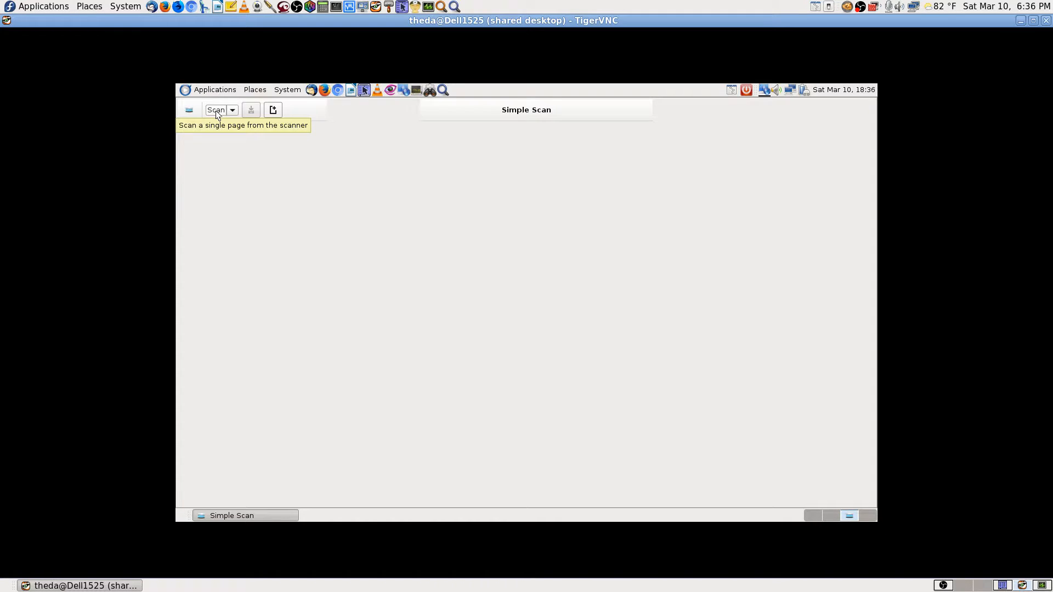
# Scan the printer test page in Simple Scan, then quit the application.
pyautogui.click(215, 111)
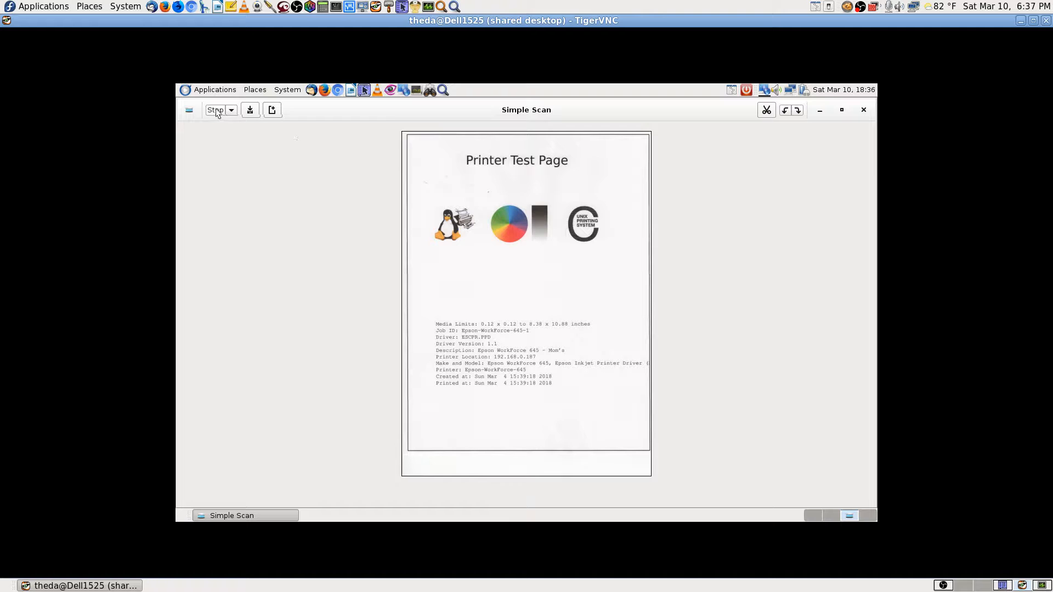
pyautogui.click(864, 110)
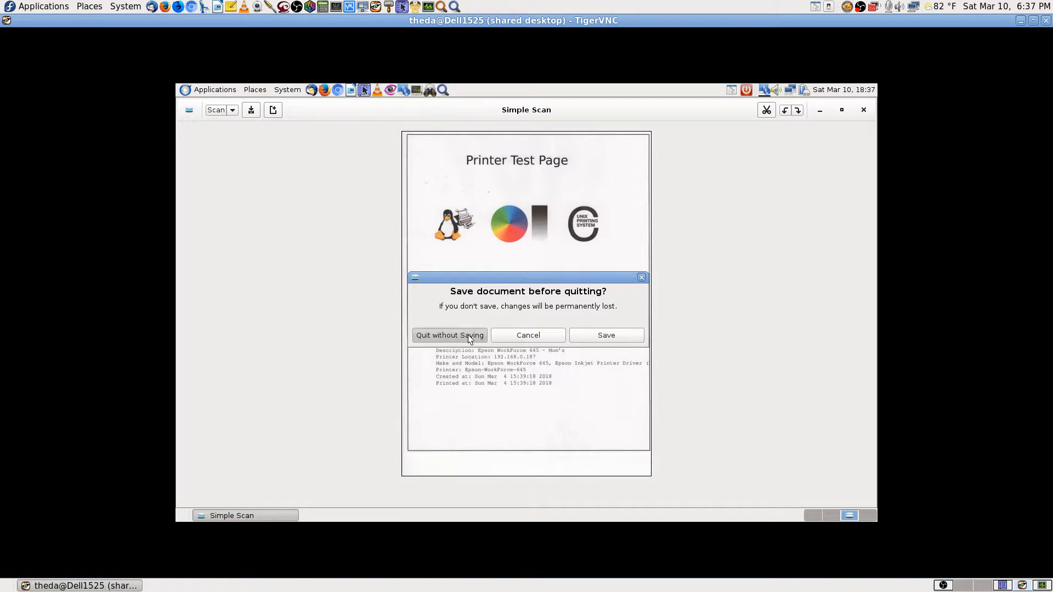
# Discard the scan unsaved, then launch XSane via a 'scan' search using the Epson flatbed scanner.
pyautogui.click(469, 336)
pyautogui.click(443, 90)
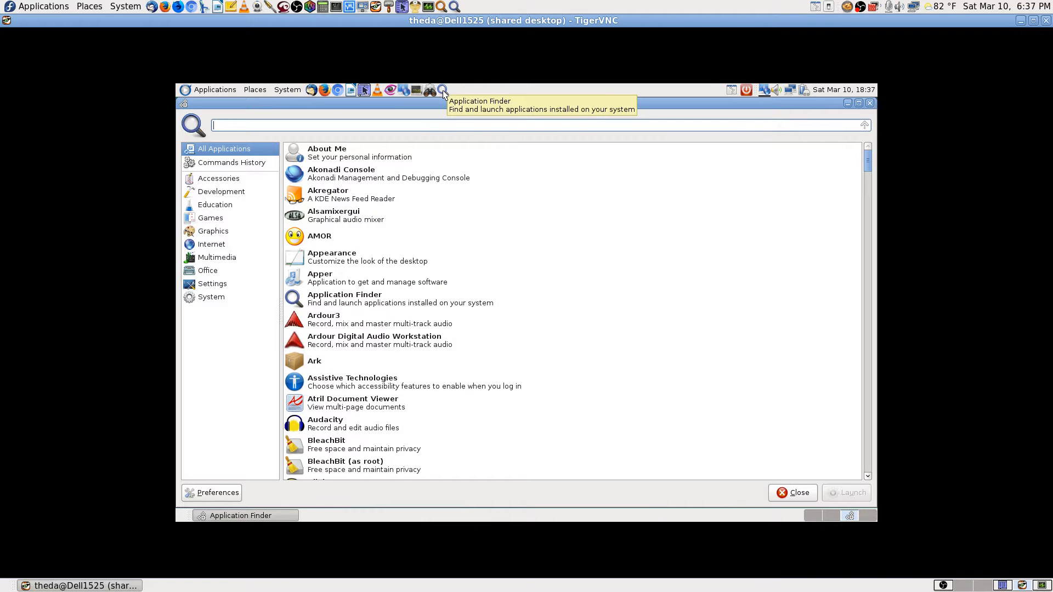
pyautogui.write('scan')
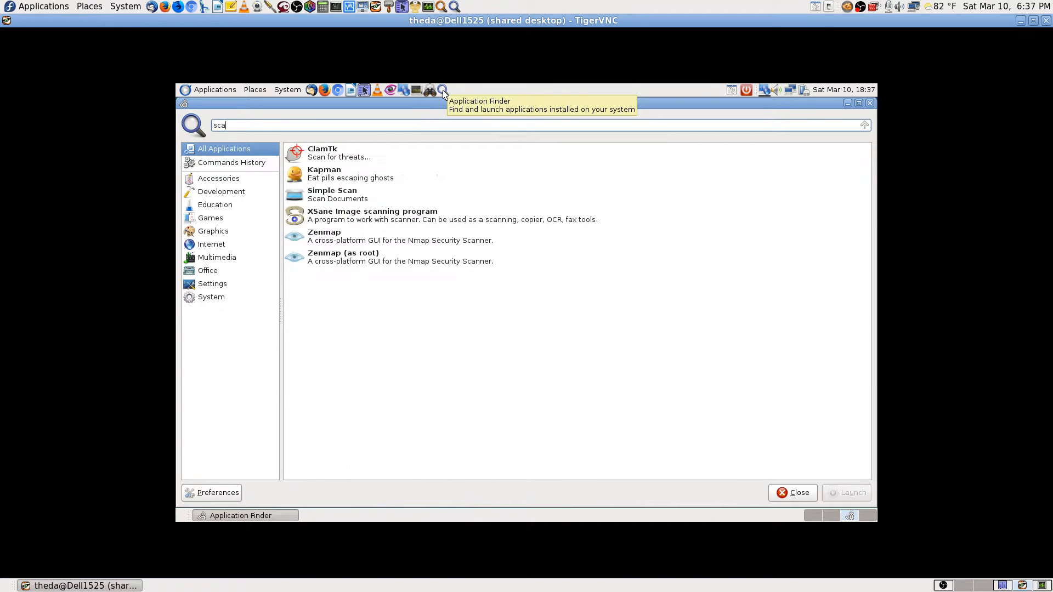
pyautogui.press('Down')
pyautogui.press('Down')
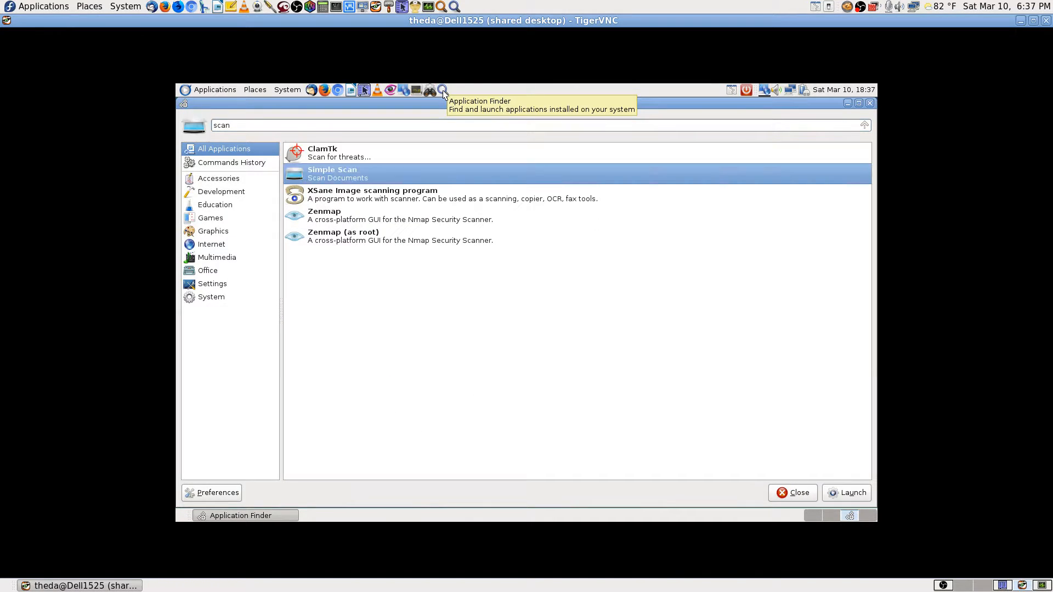
pyautogui.press('Down')
pyautogui.press('Return')
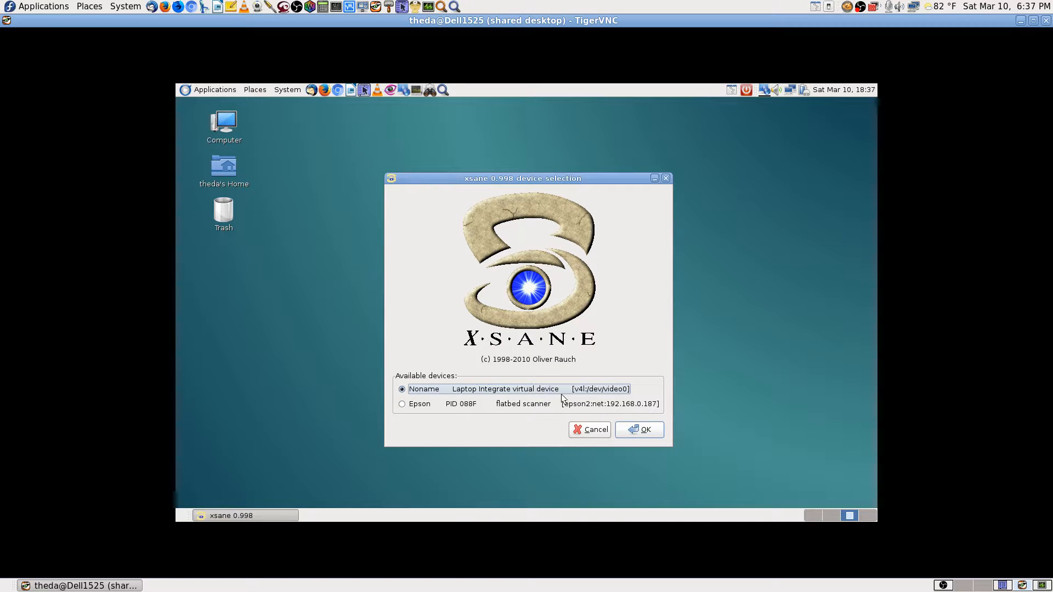
pyautogui.click(411, 407)
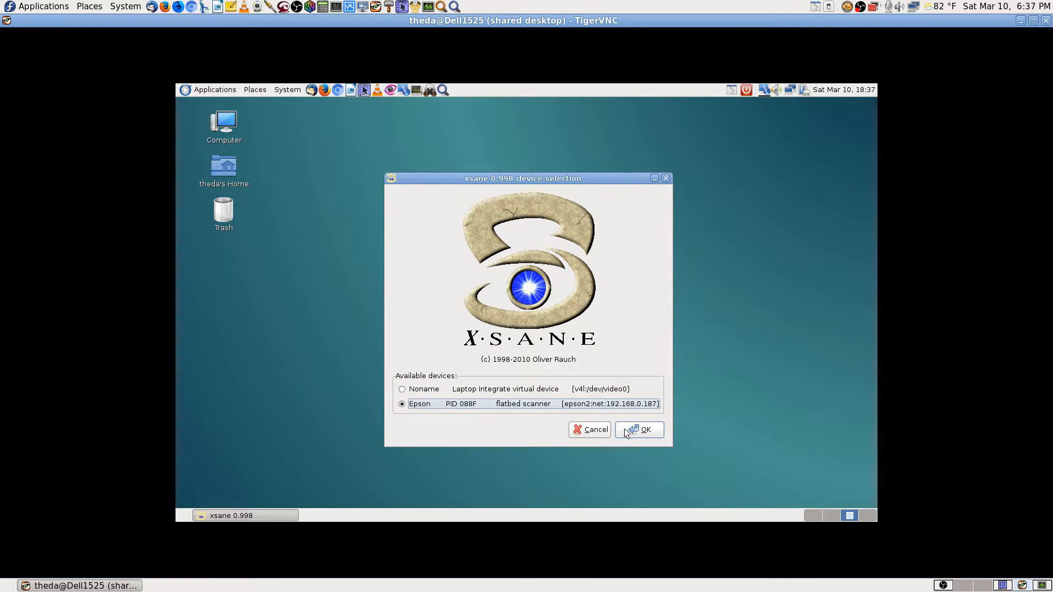
pyautogui.click(642, 431)
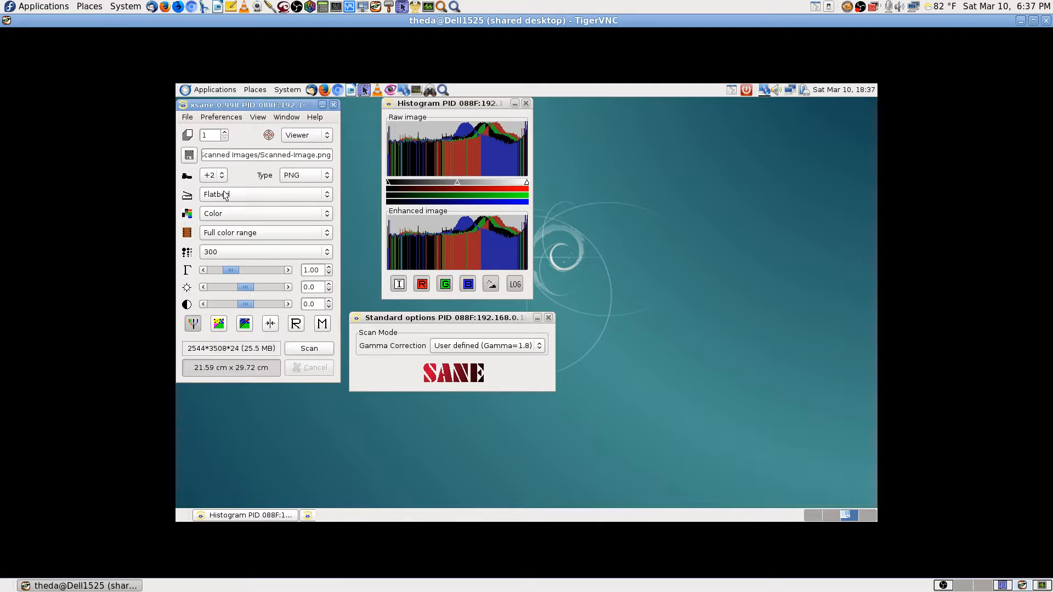
# Scan the test page in XSane, inspect it in the Viewer, discard the image and close XSane.
pyautogui.click(310, 349)
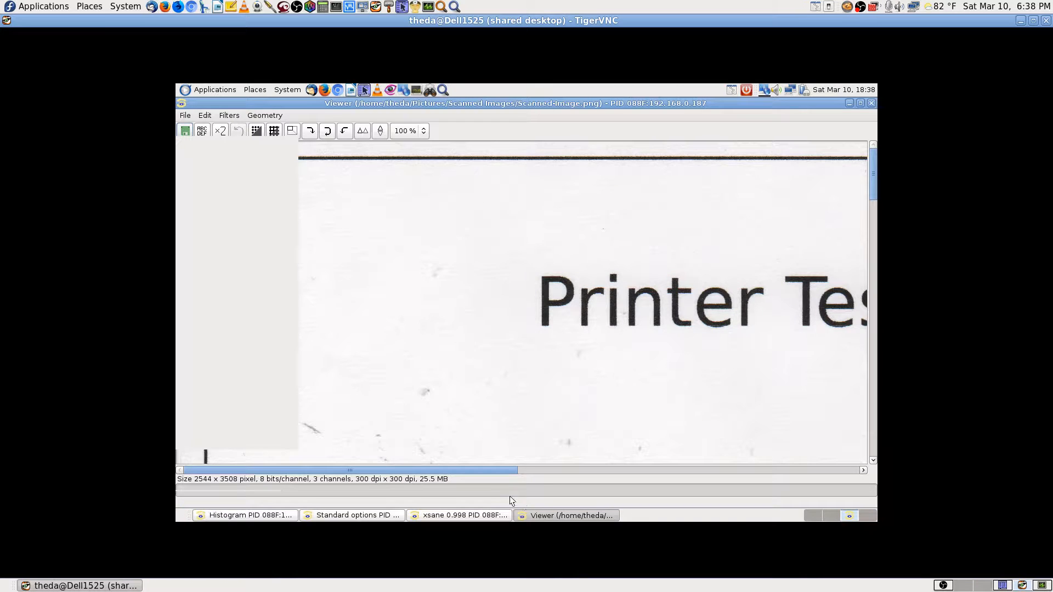
pyautogui.moveTo(504, 467); pyautogui.dragTo(398, 469)
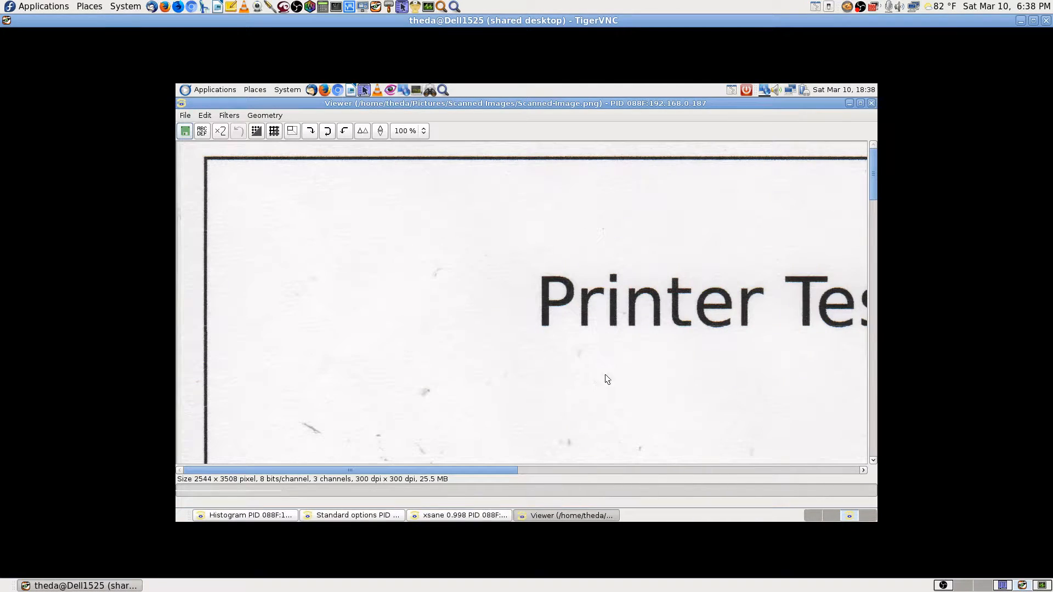
pyautogui.moveTo(873, 185); pyautogui.dragTo(896, 160)
pyautogui.click(871, 104)
pyautogui.click(772, 159)
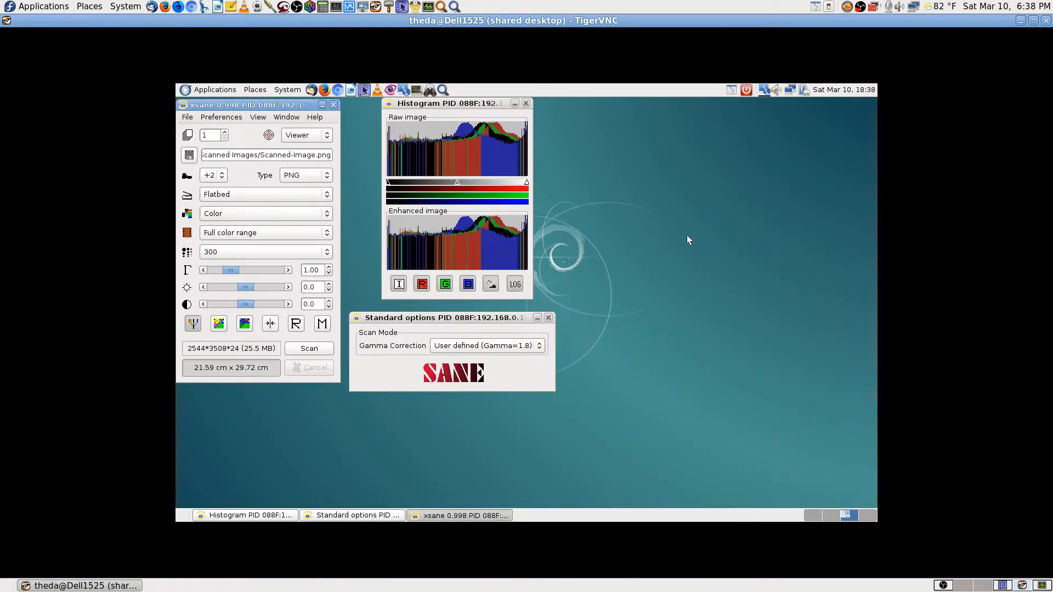
pyautogui.click(333, 104)
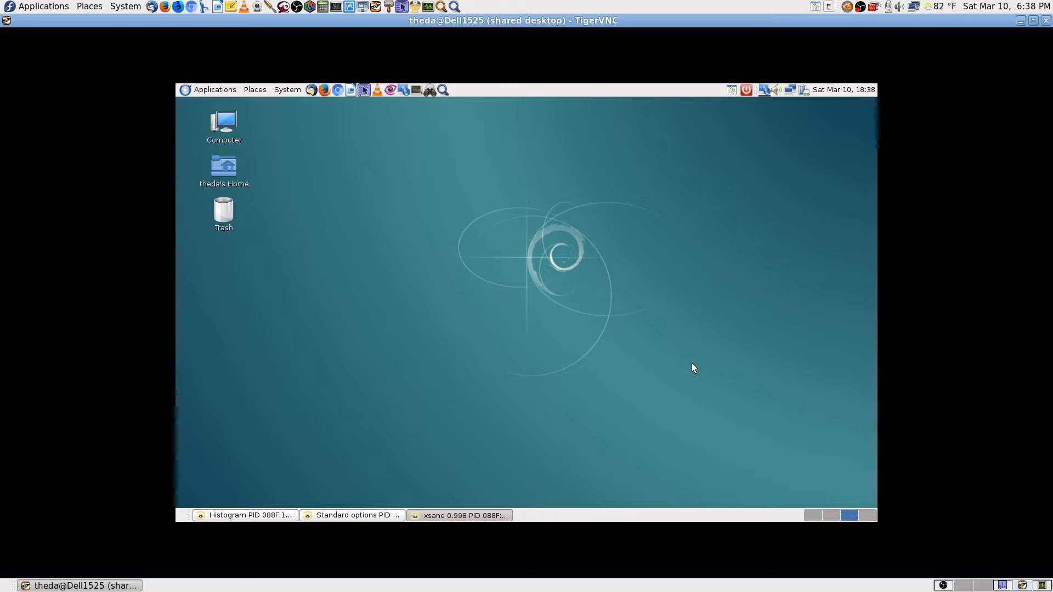
pyautogui.click(943, 586)
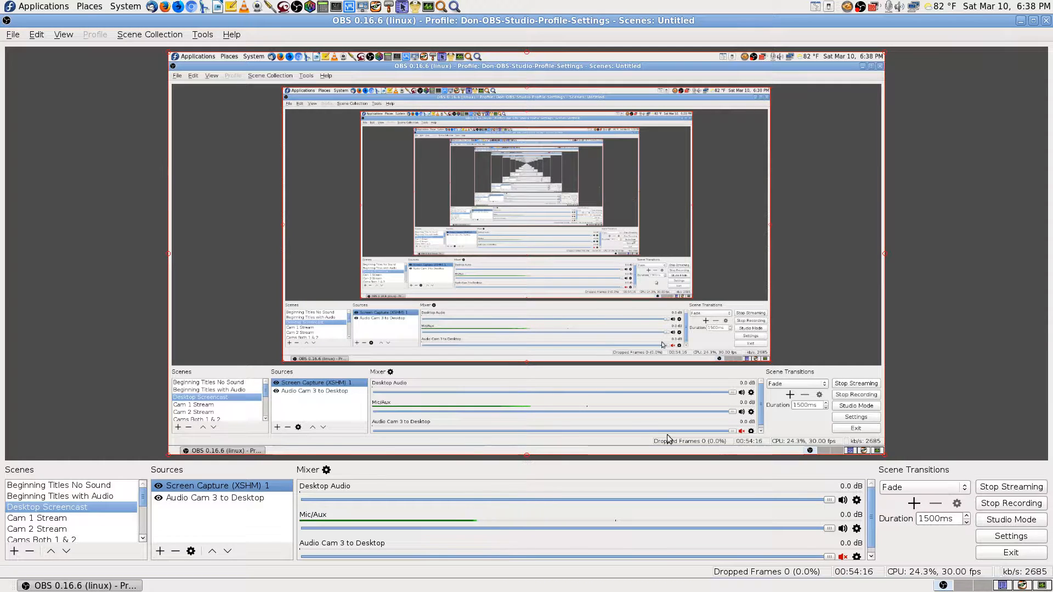
pyautogui.click(1024, 586)
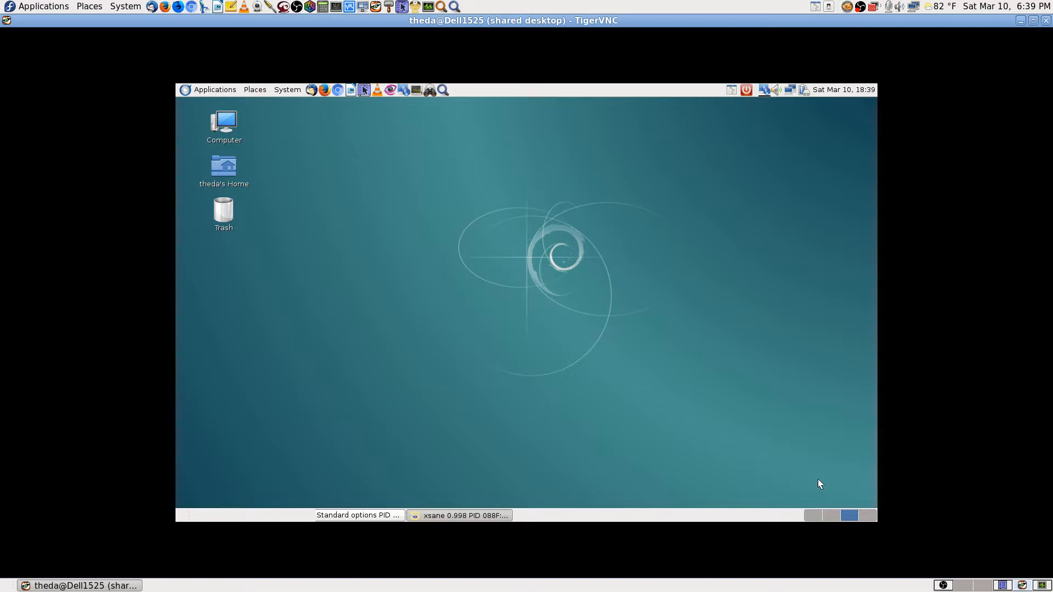
# On Workspace 2, go up to Documents and open the Fedora 26 info folder in Krusader.
pyautogui.click(831, 514)
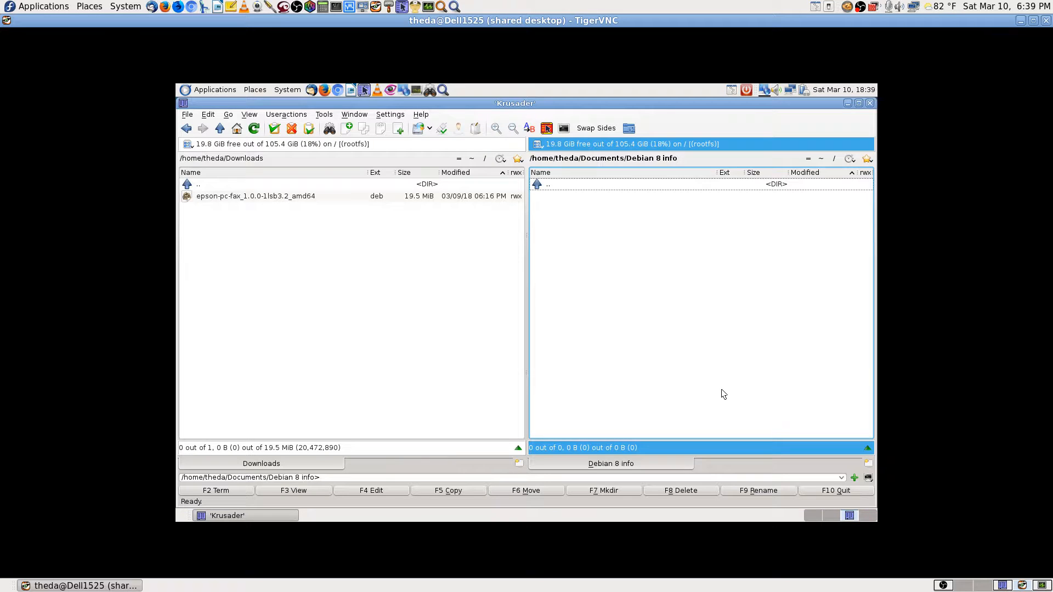
pyautogui.press('BackSpace')
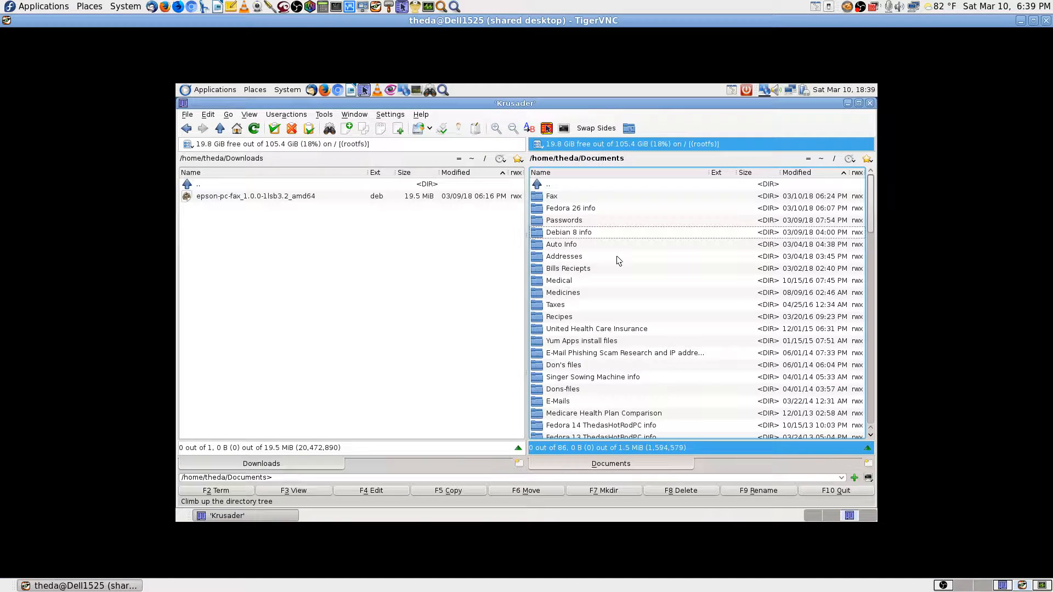
pyautogui.press('Up')
pyautogui.press('Up')
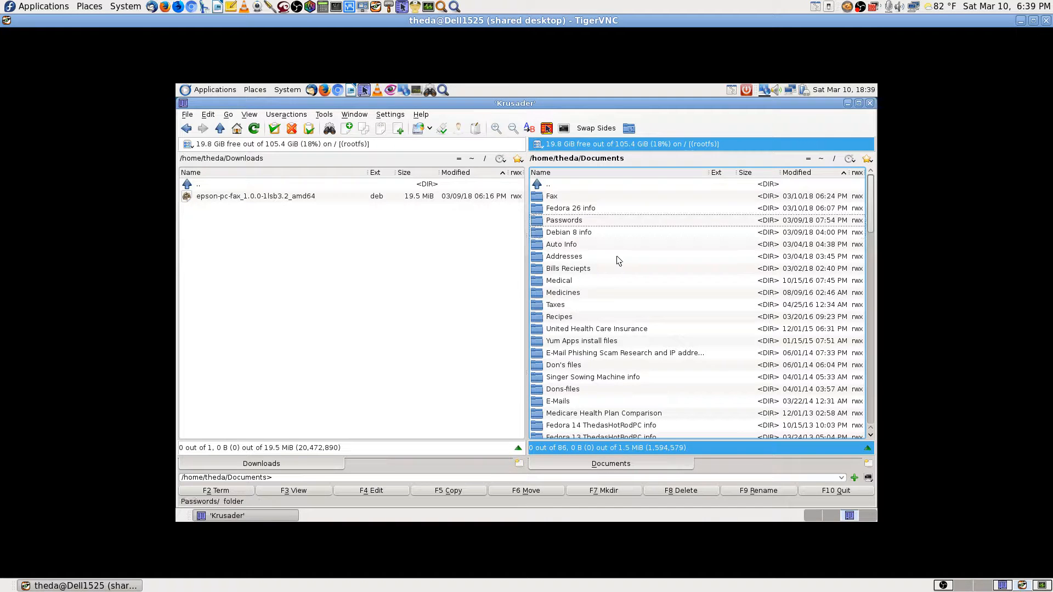
pyautogui.press('Return')
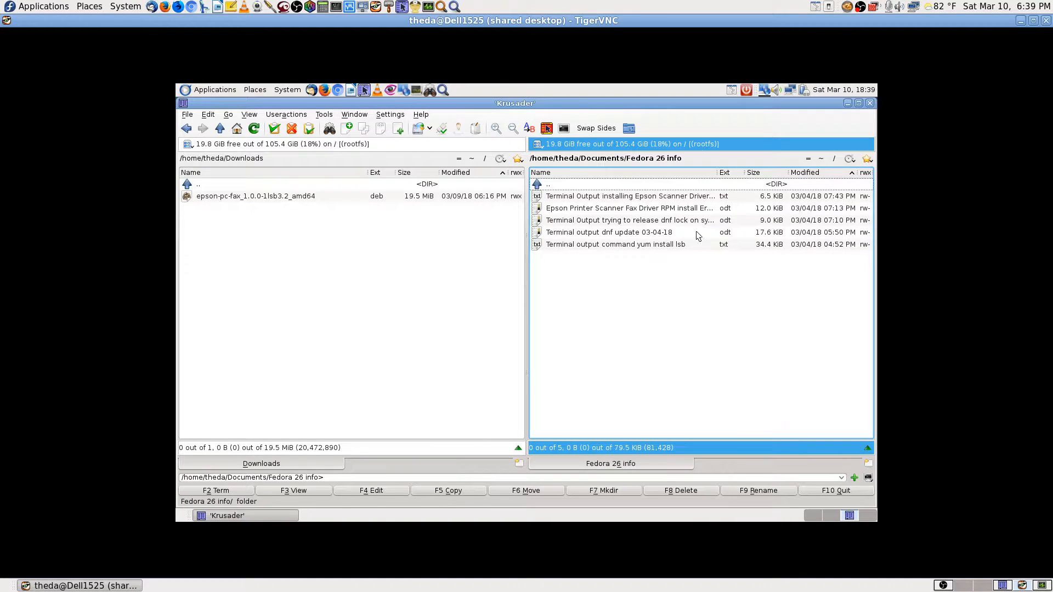
# Check which applications can open the Epson scanner driver terminal-output text file.
pyautogui.click(676, 198)
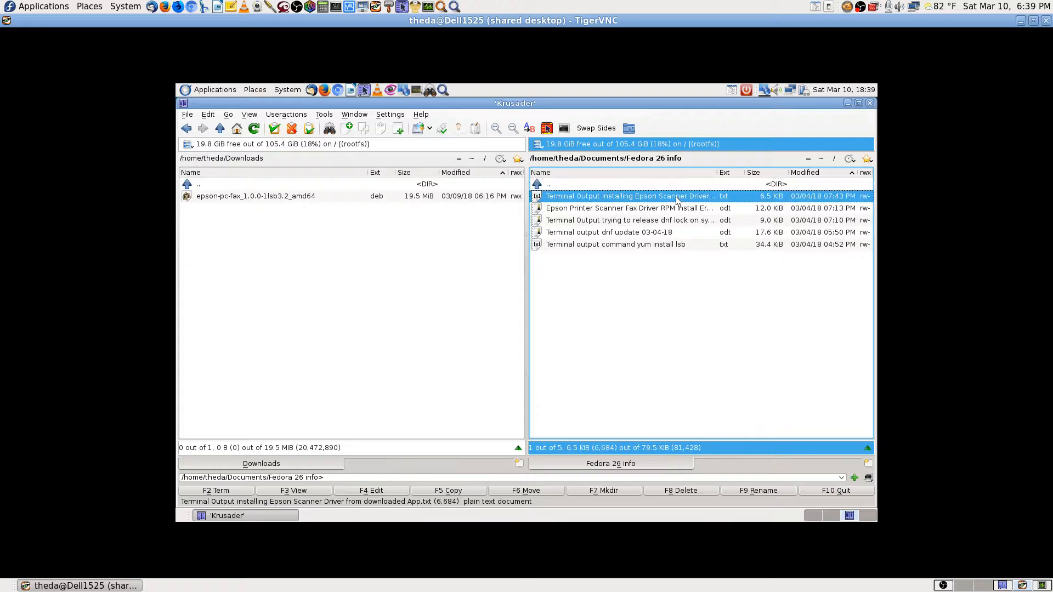
pyautogui.rightClick(678, 201)
pyautogui.moveTo(702, 239)
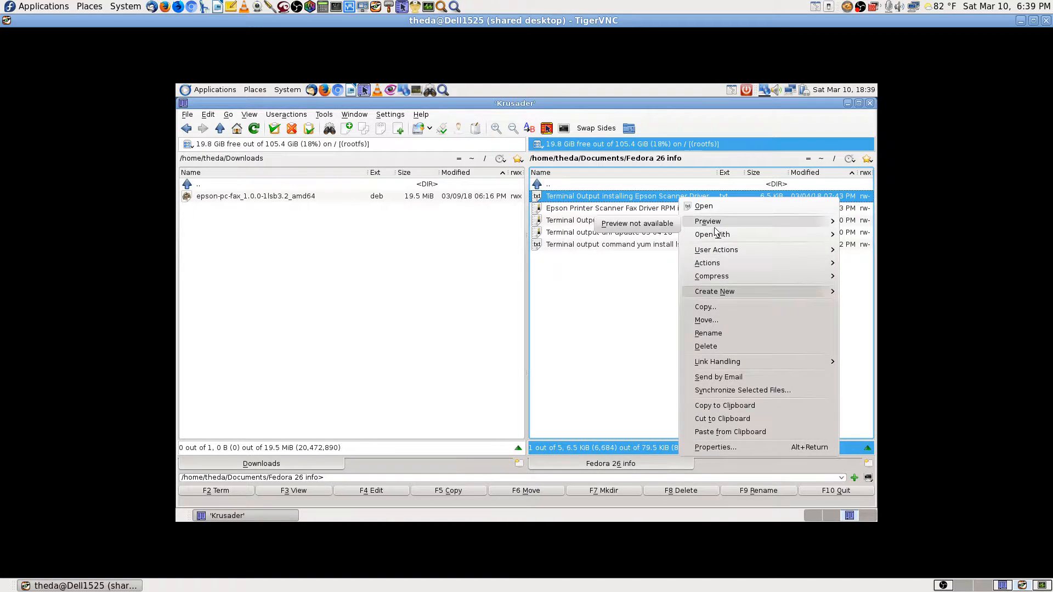
pyautogui.click(566, 345)
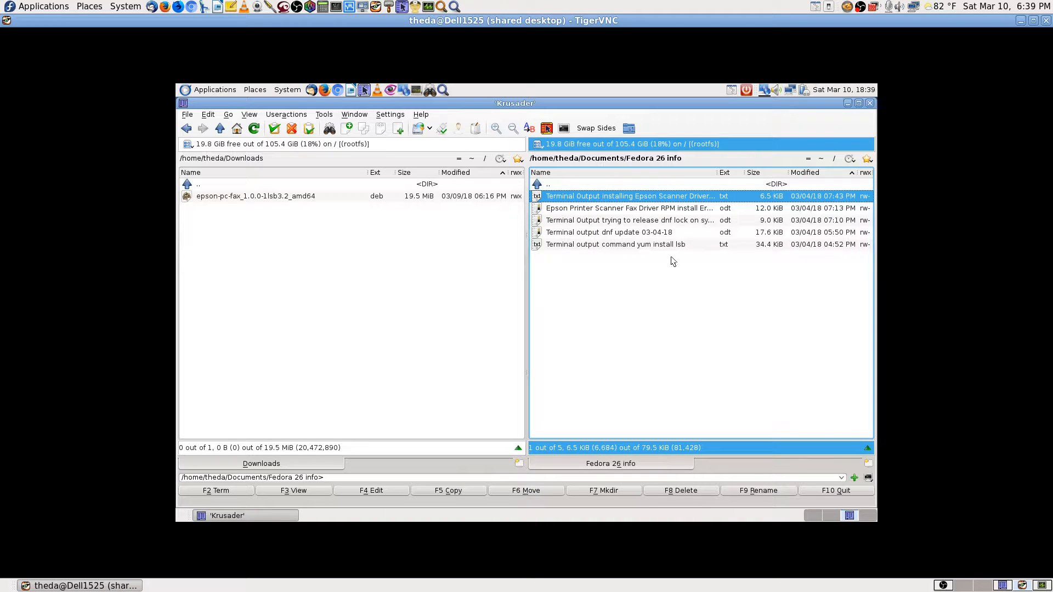
# Move KWrite above Kate as the preferred application for plain text files.
pyautogui.rightClick(706, 201)
pyautogui.click(748, 446)
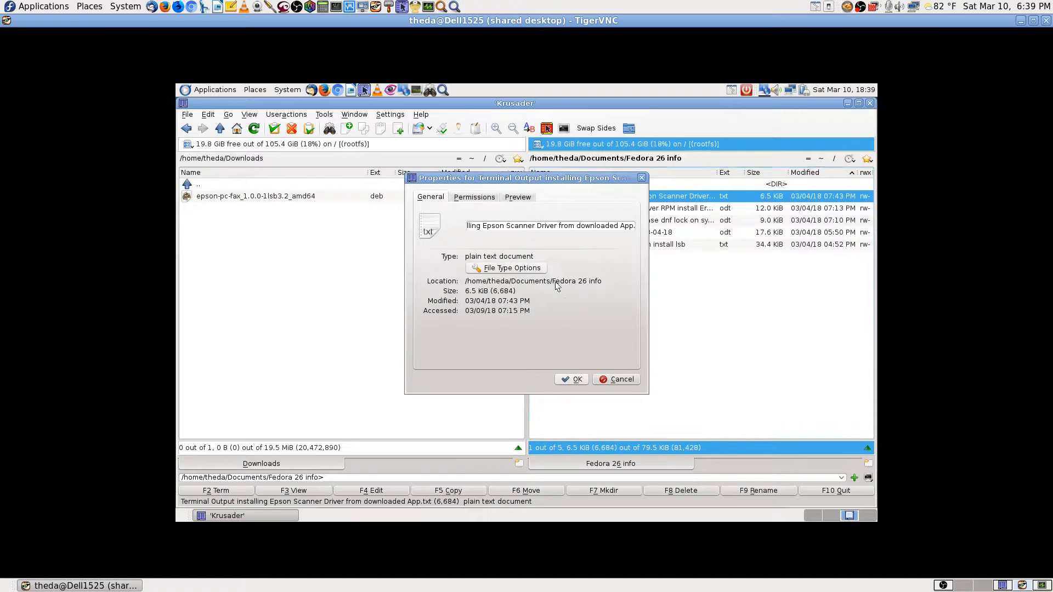
pyautogui.click(507, 269)
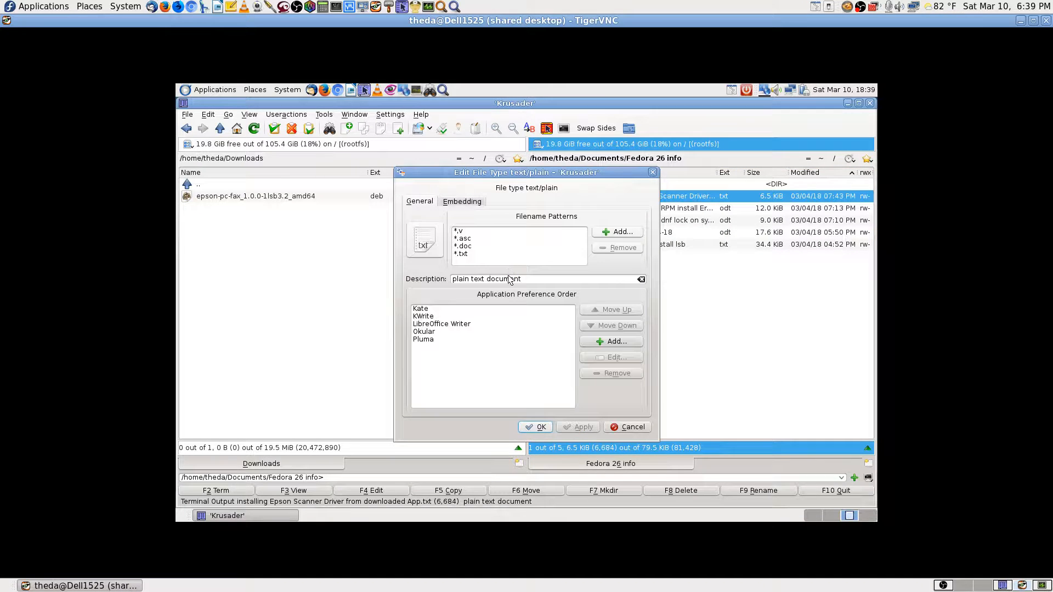
pyautogui.click(433, 318)
pyautogui.click(614, 310)
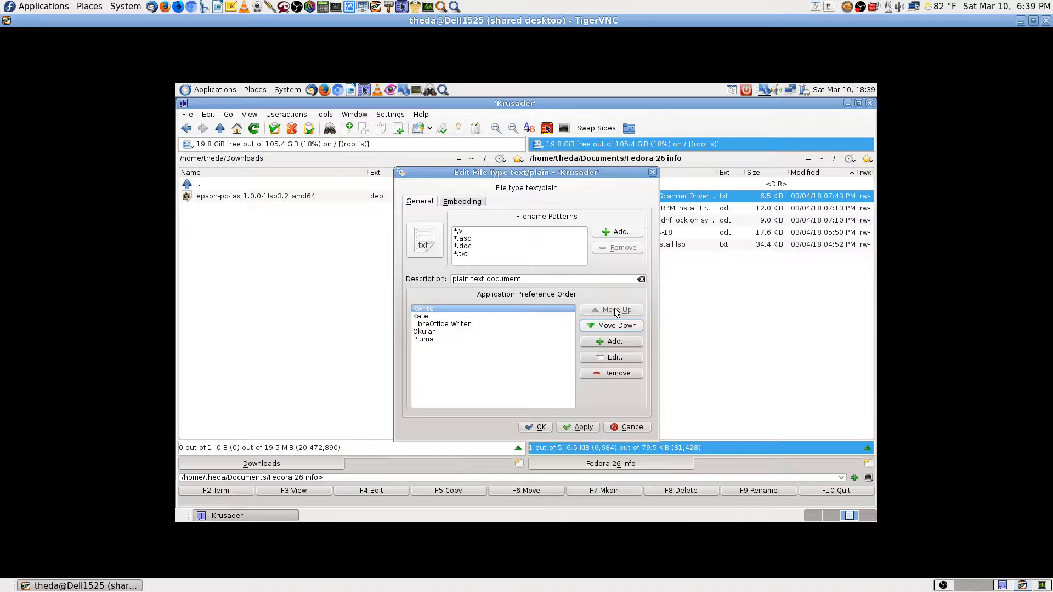
pyautogui.click(535, 428)
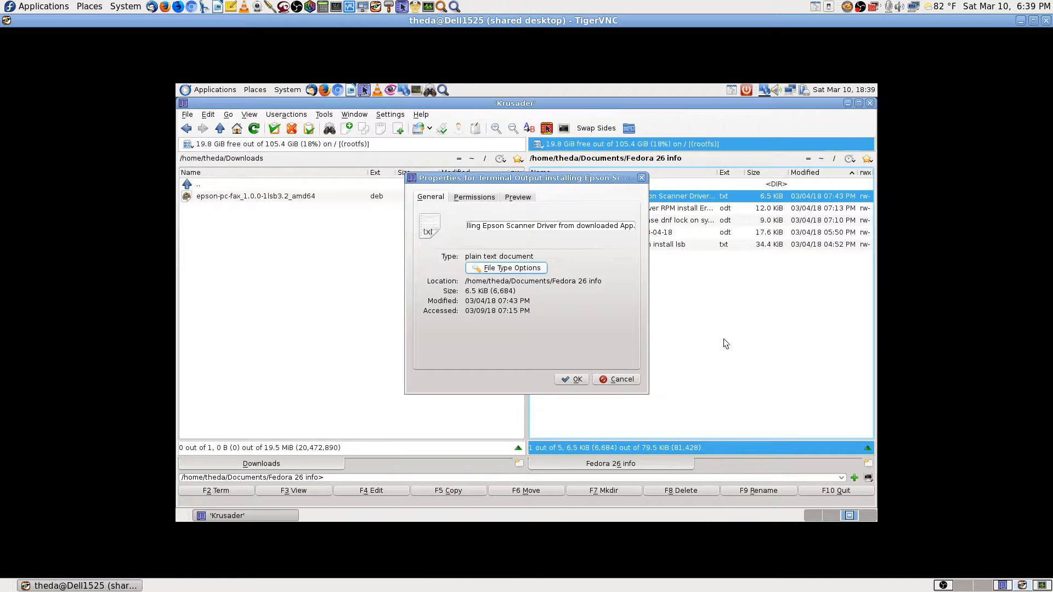
pyautogui.click(574, 379)
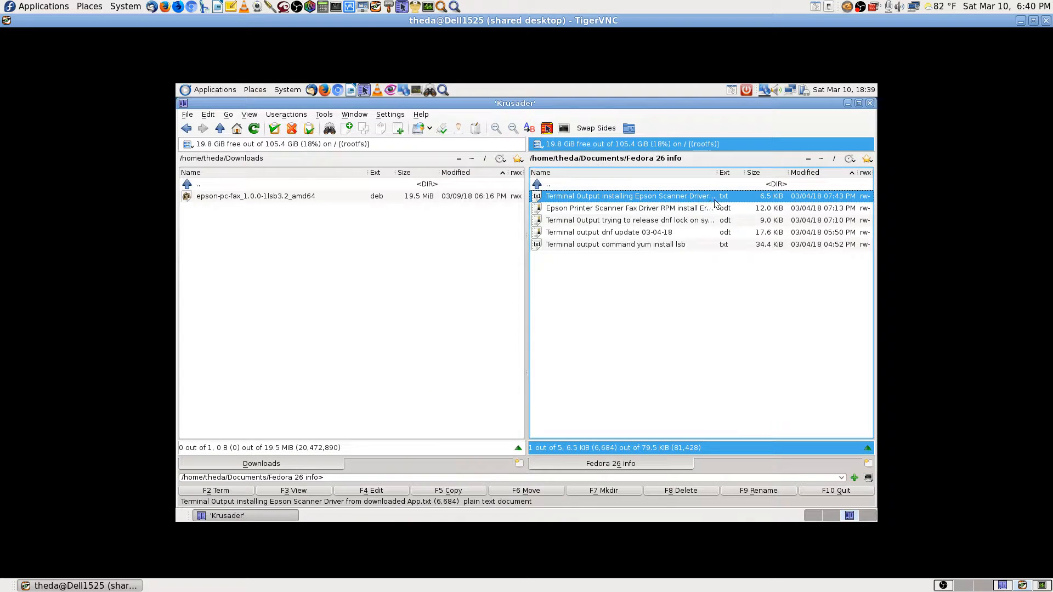
# Review the OpenDocument Text file type settings of the Epson driver .odt without changes.
pyautogui.click(601, 209)
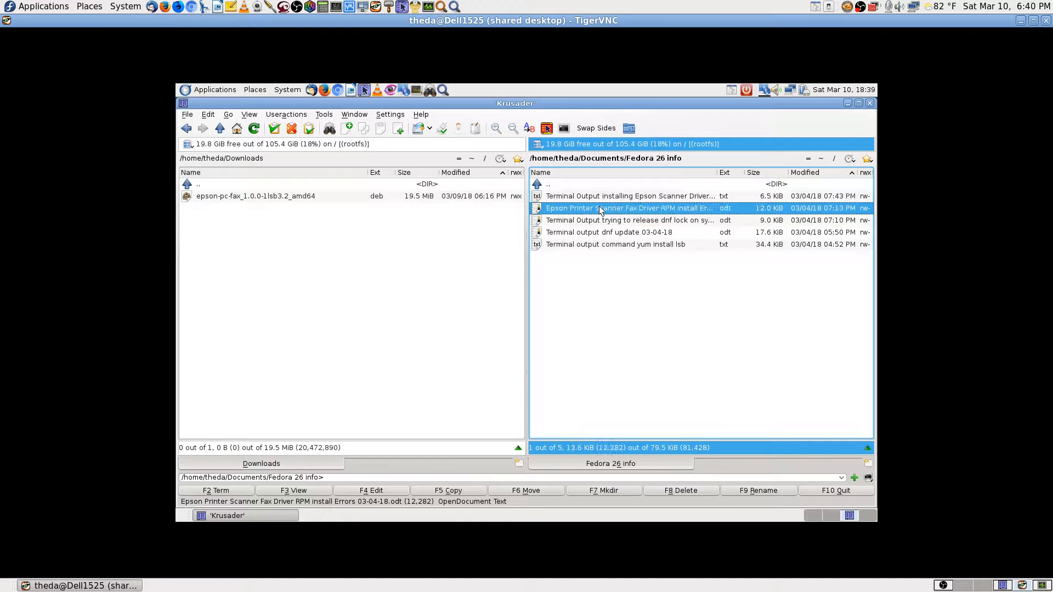
pyautogui.rightClick(636, 212)
pyautogui.click(665, 474)
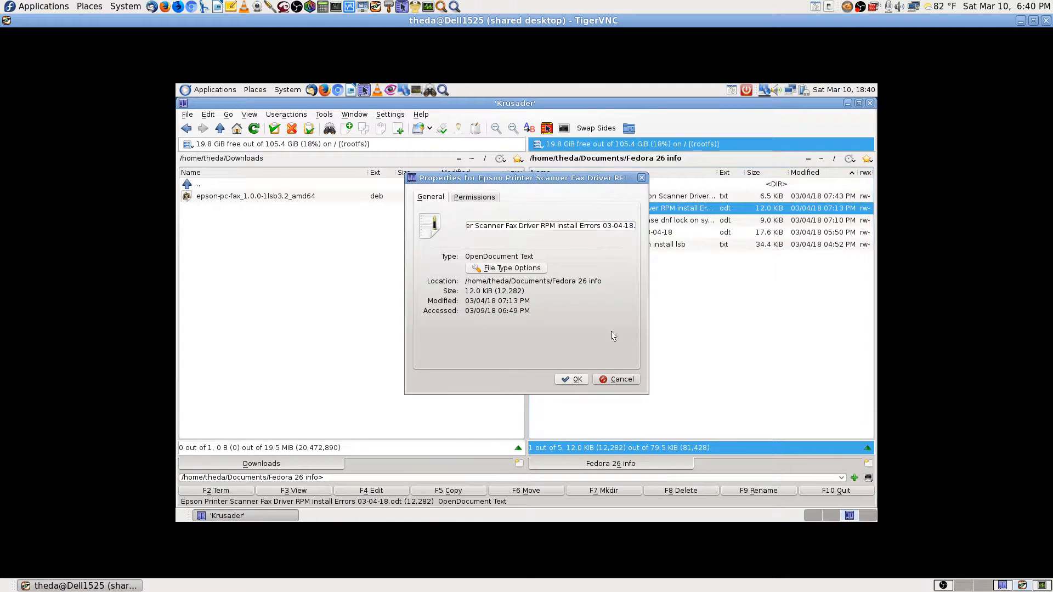
pyautogui.click(525, 268)
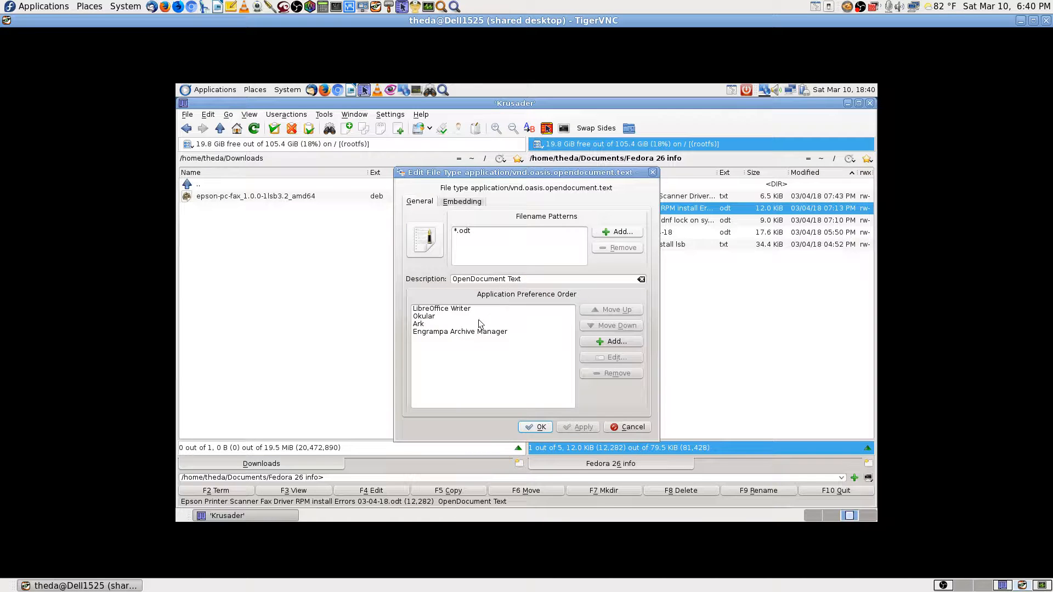
pyautogui.click(627, 428)
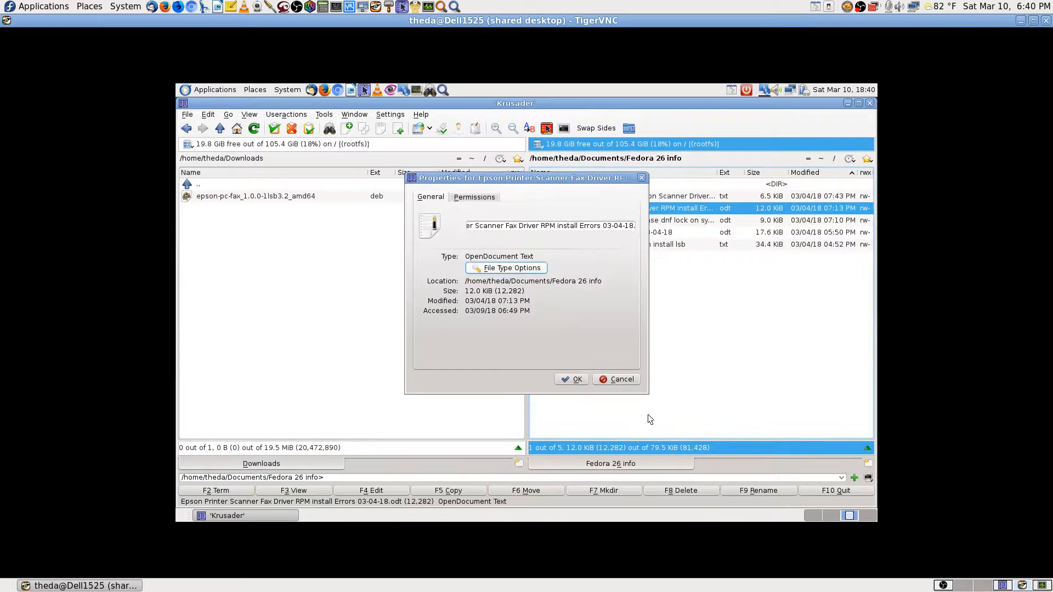
pyautogui.click(622, 380)
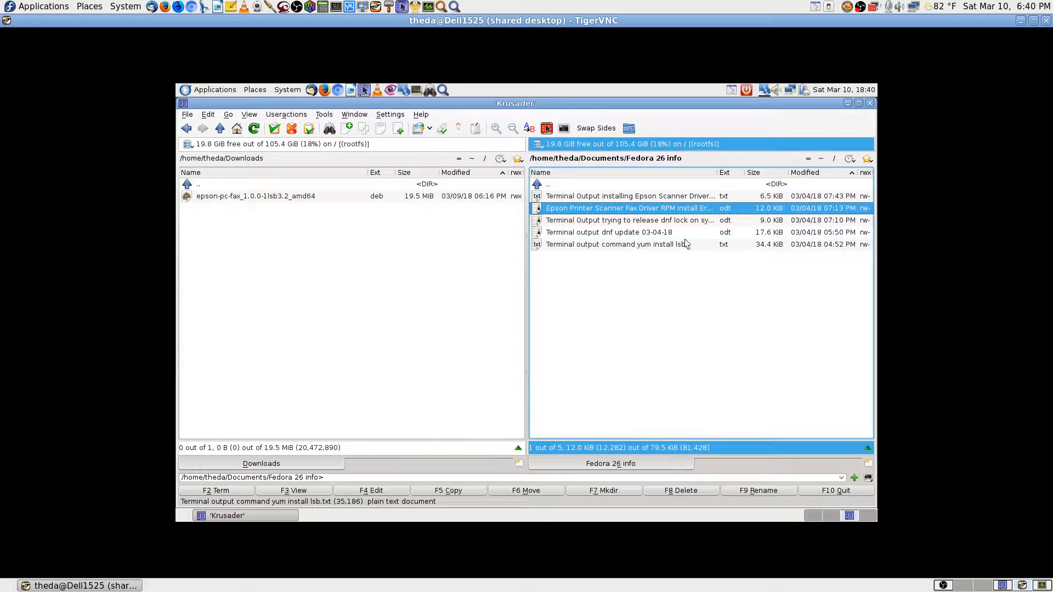
pyautogui.doubleClick(588, 184)
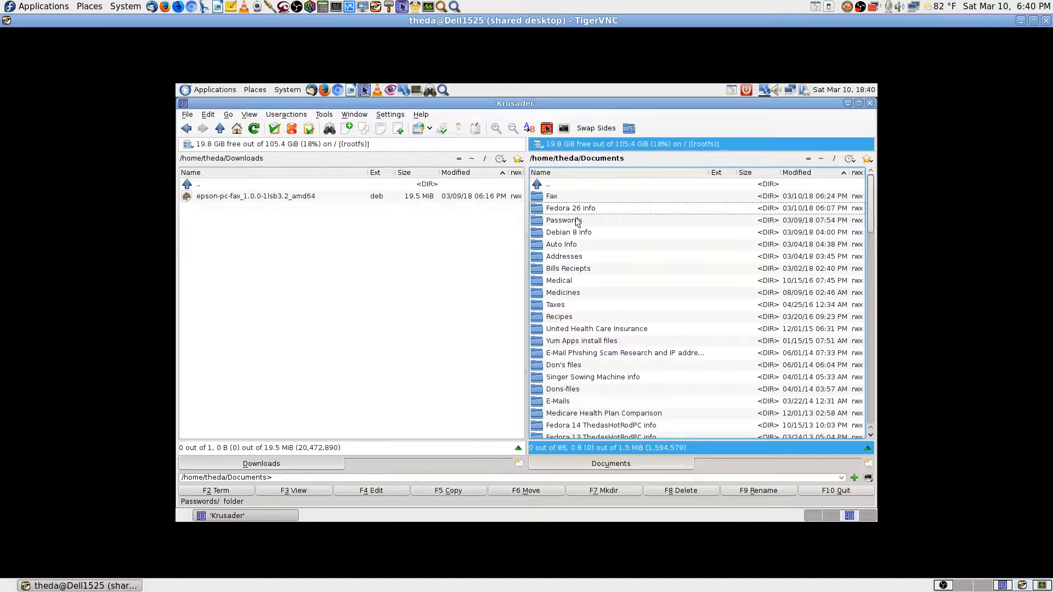
pyautogui.doubleClick(570, 246)
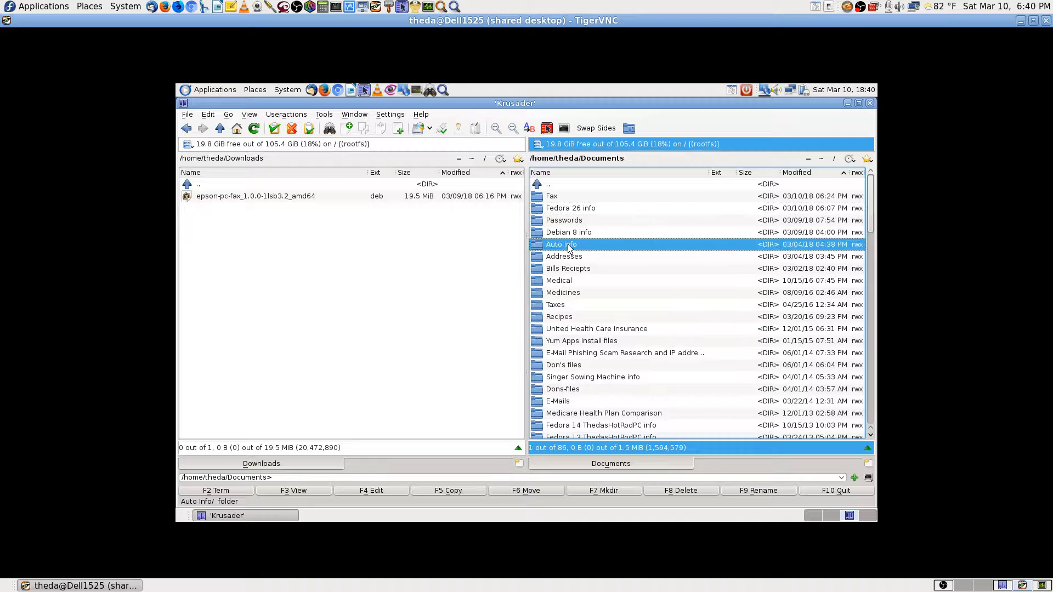
pyautogui.doubleClick(572, 185)
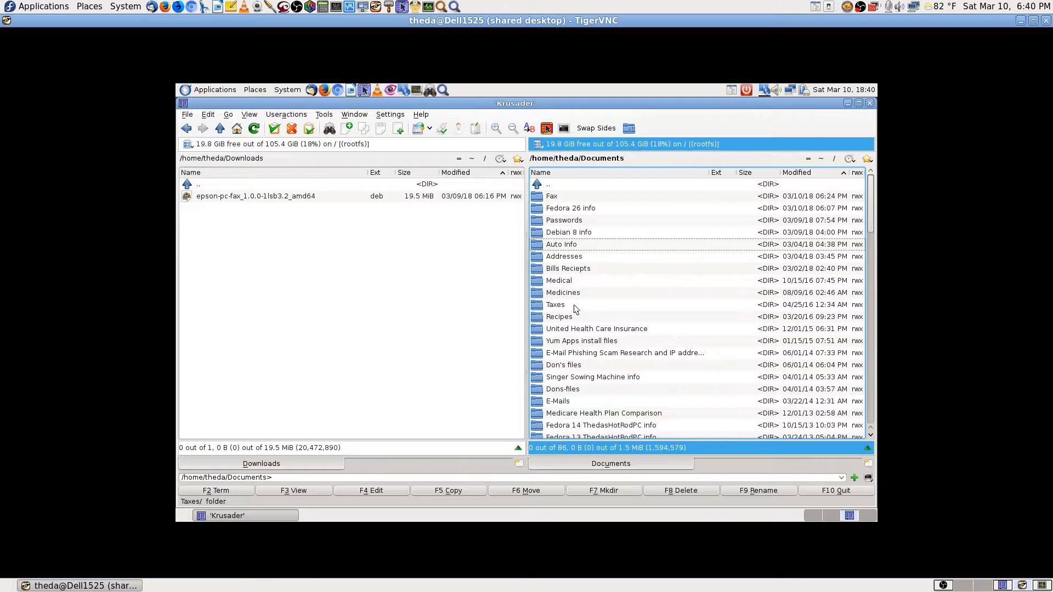
pyautogui.scroll(-1, 576, 310)
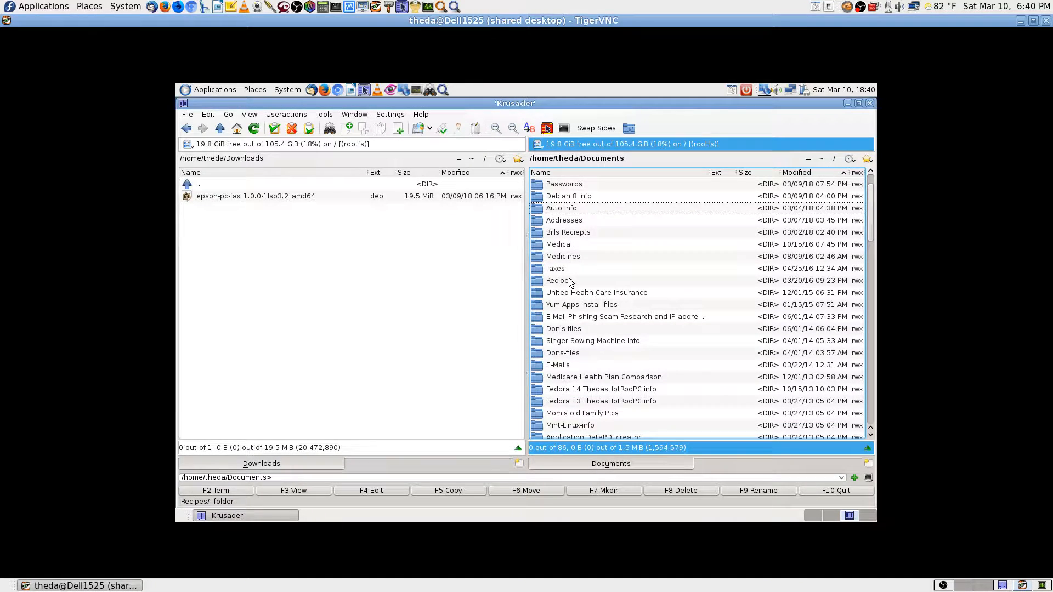
pyautogui.doubleClick(558, 280)
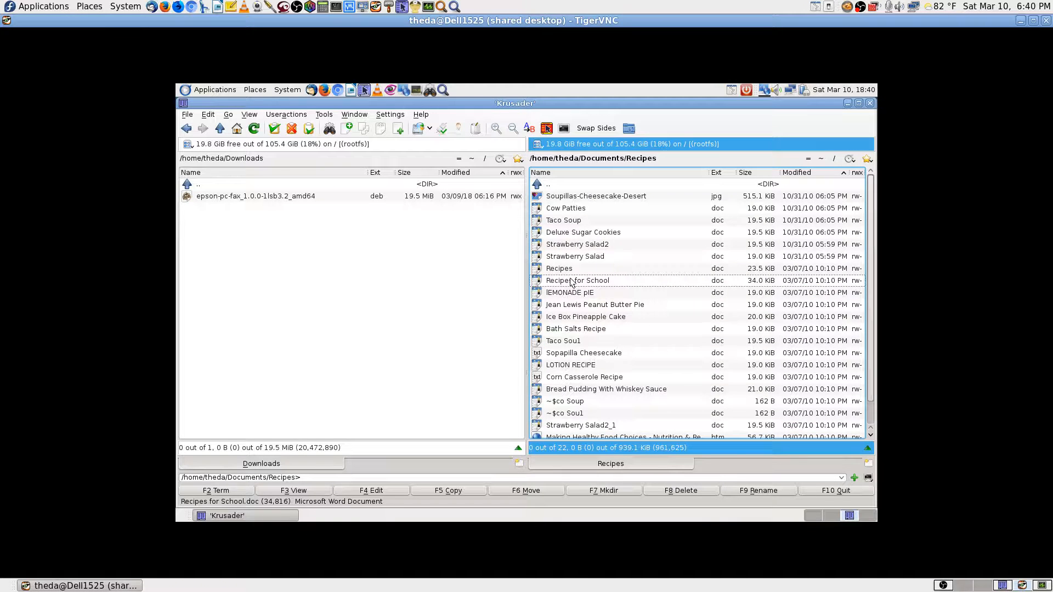
pyautogui.click(581, 212)
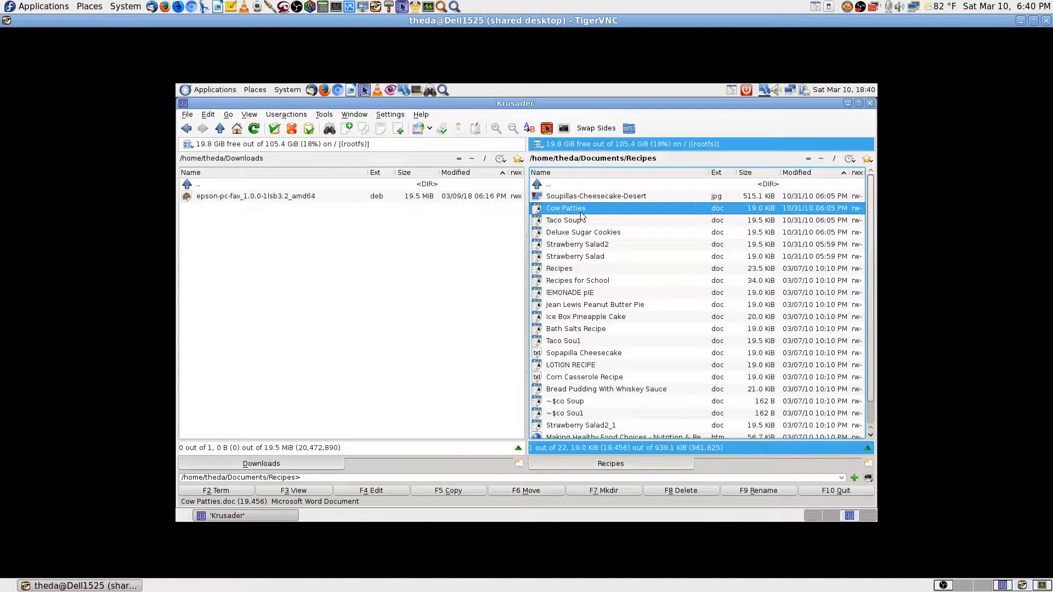
pyautogui.rightClick(581, 216)
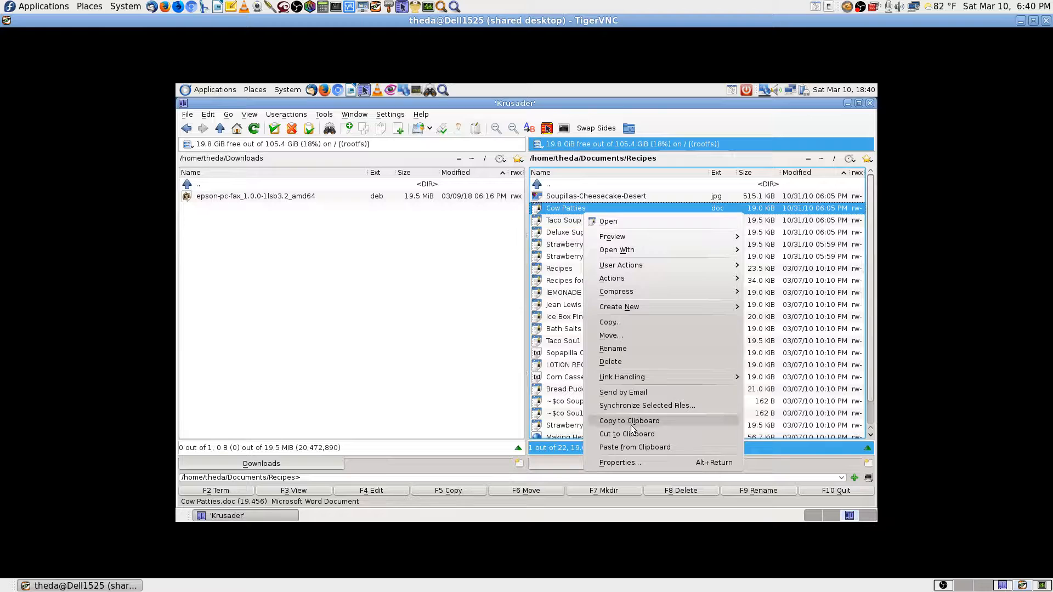
pyautogui.click(614, 465)
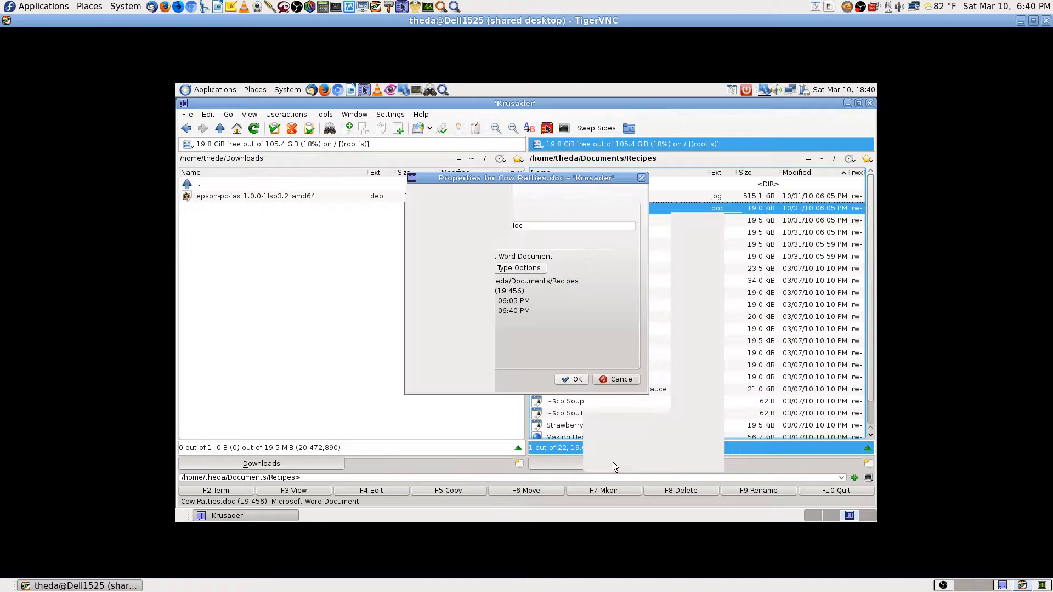
pyautogui.click(513, 268)
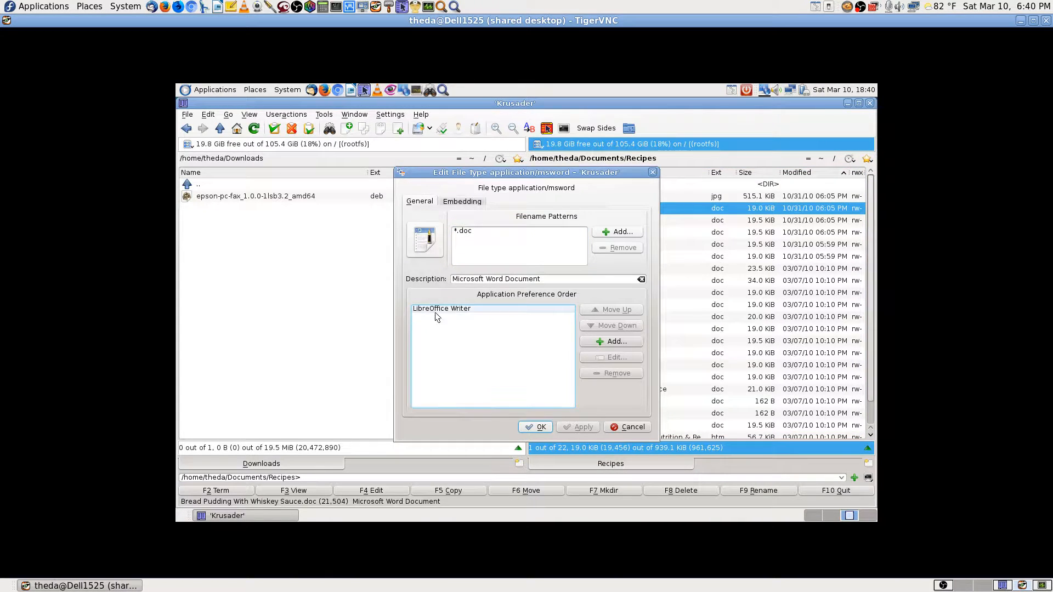
pyautogui.click(636, 428)
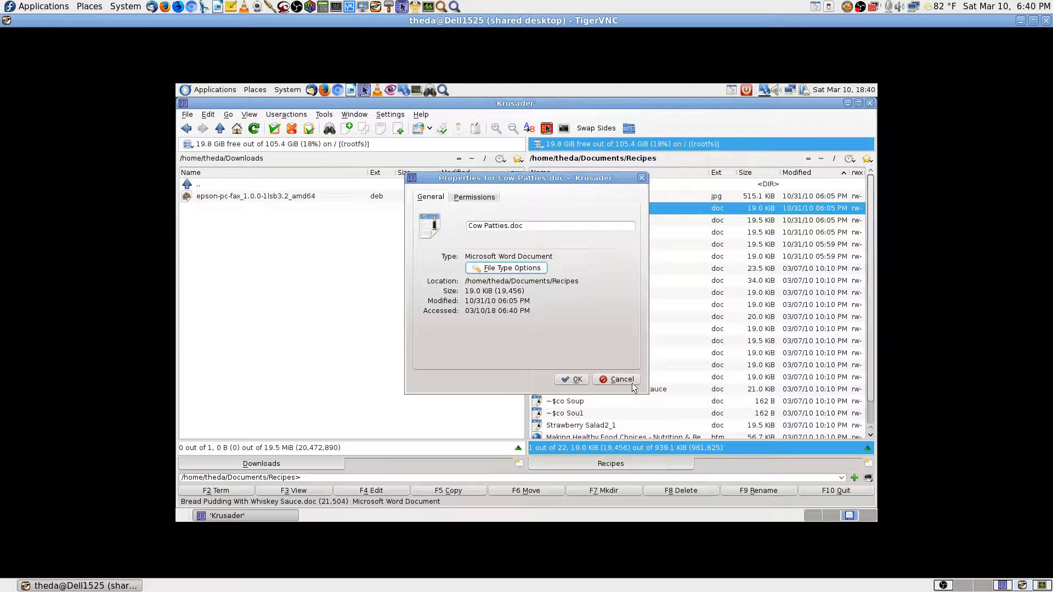
pyautogui.click(624, 378)
pyautogui.click(611, 187)
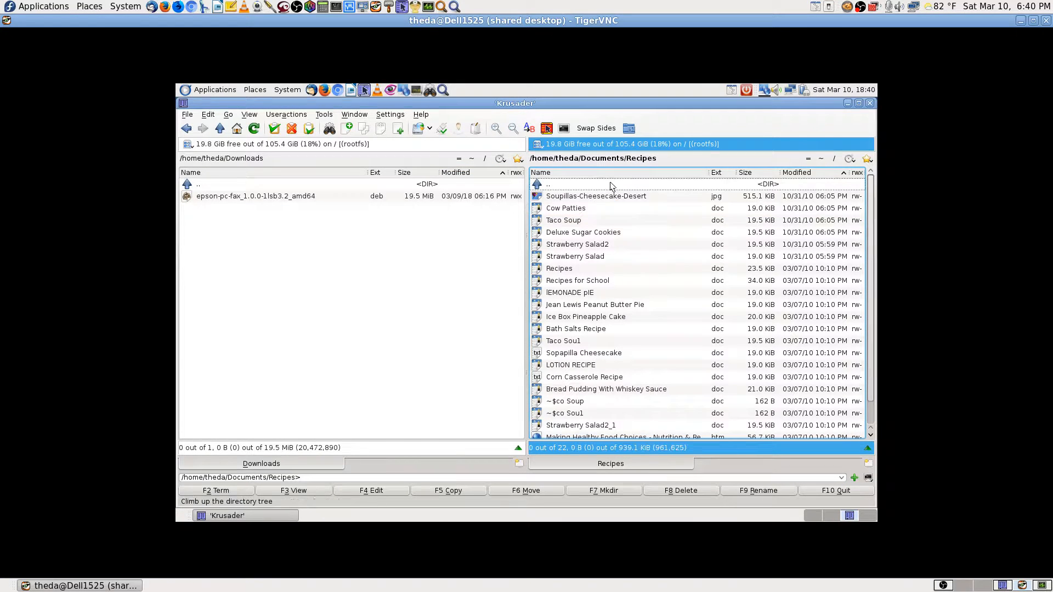
pyautogui.doubleClick(611, 188)
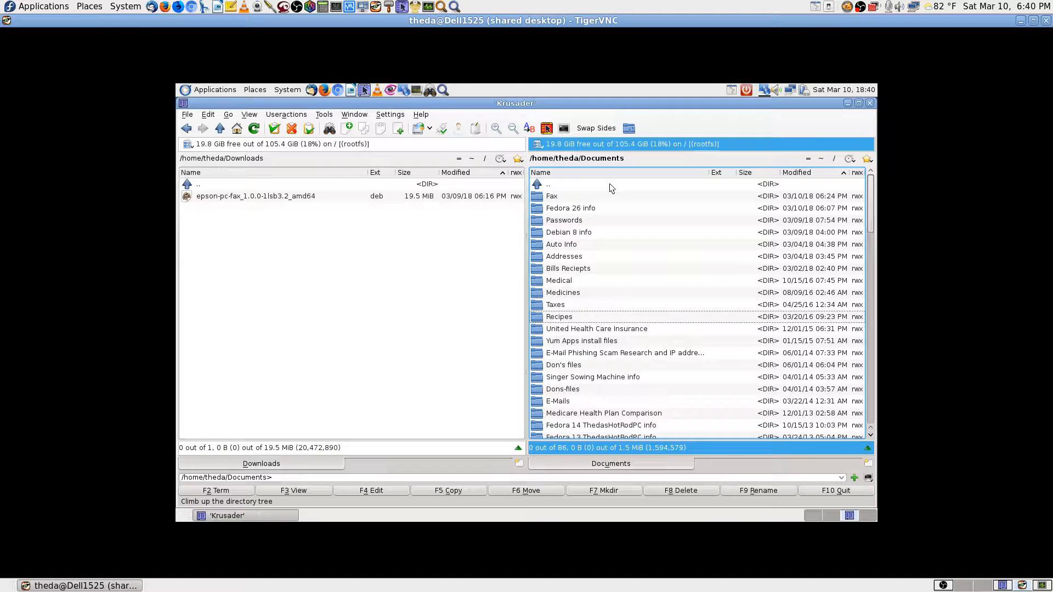
pyautogui.press('Down')
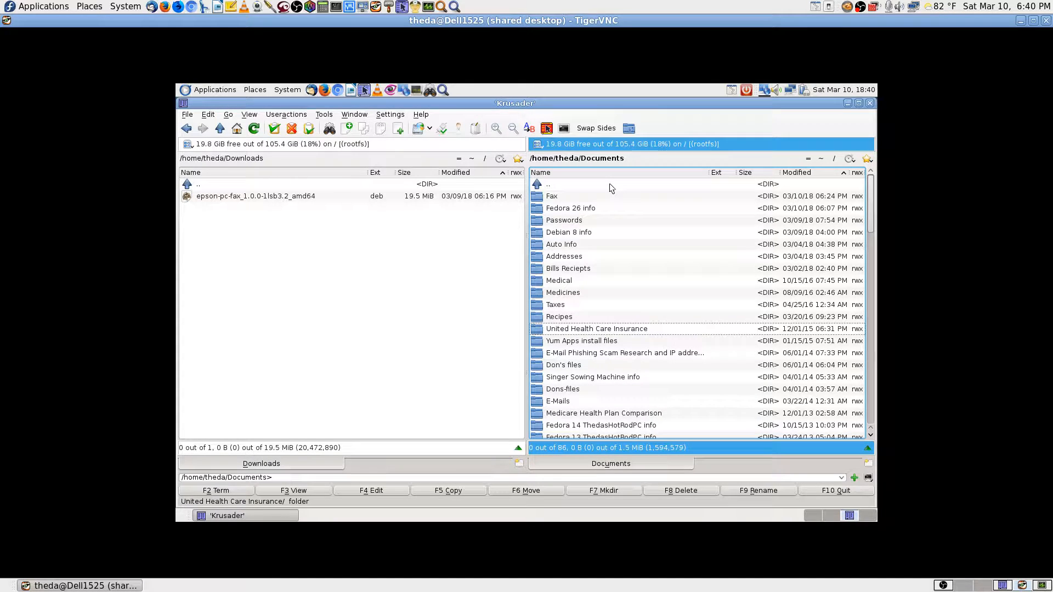
pyautogui.press('Down')
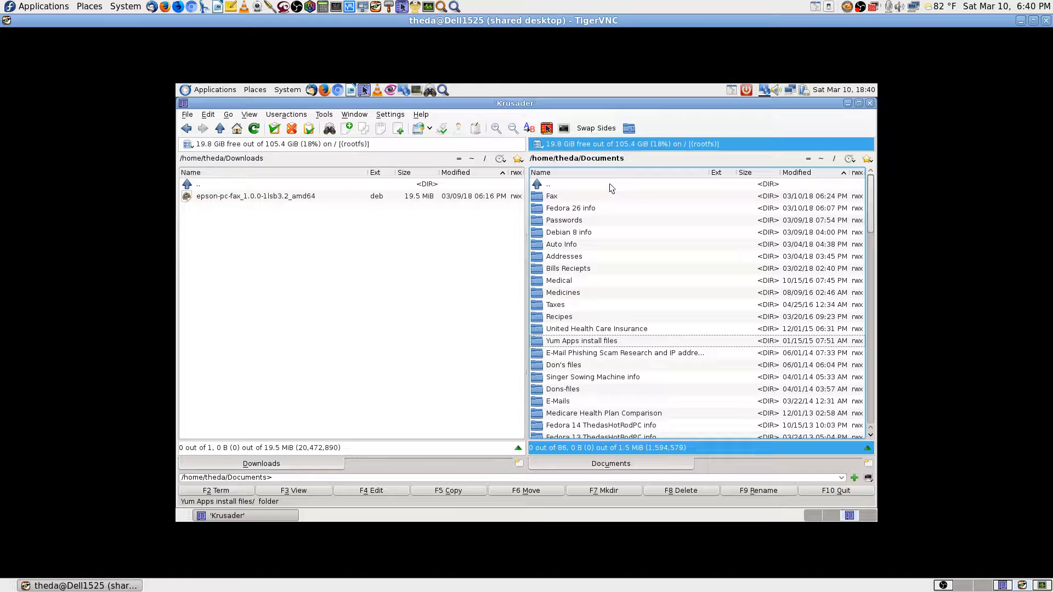
pyautogui.press('Up')
pyautogui.press('Up')
pyautogui.press('Up')
pyautogui.press('Down')
pyautogui.press('Down')
pyautogui.press('Down')
pyautogui.press('Down')
pyautogui.press('Down')
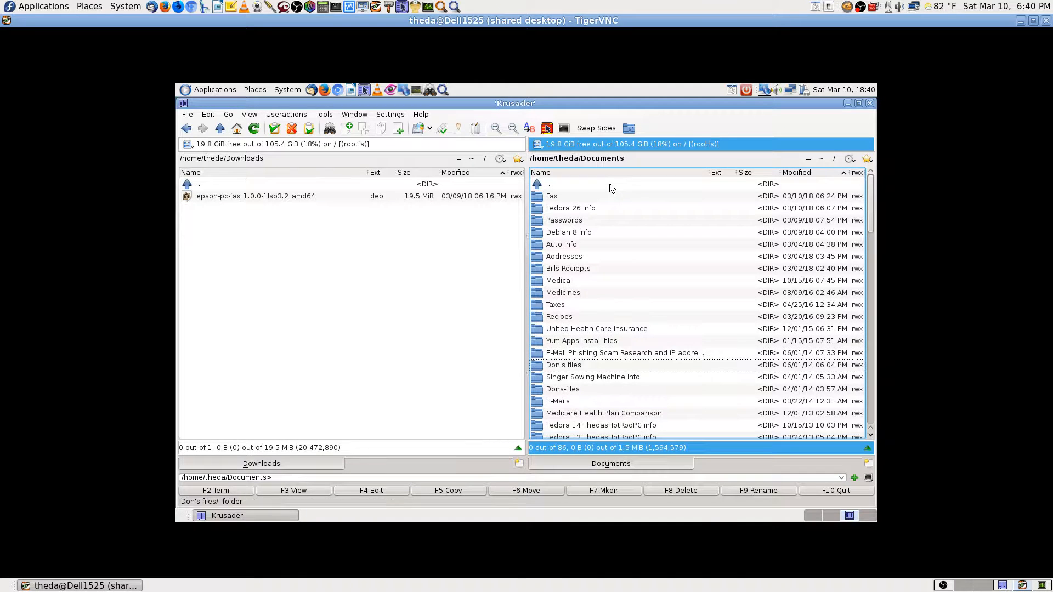
pyautogui.press('Return')
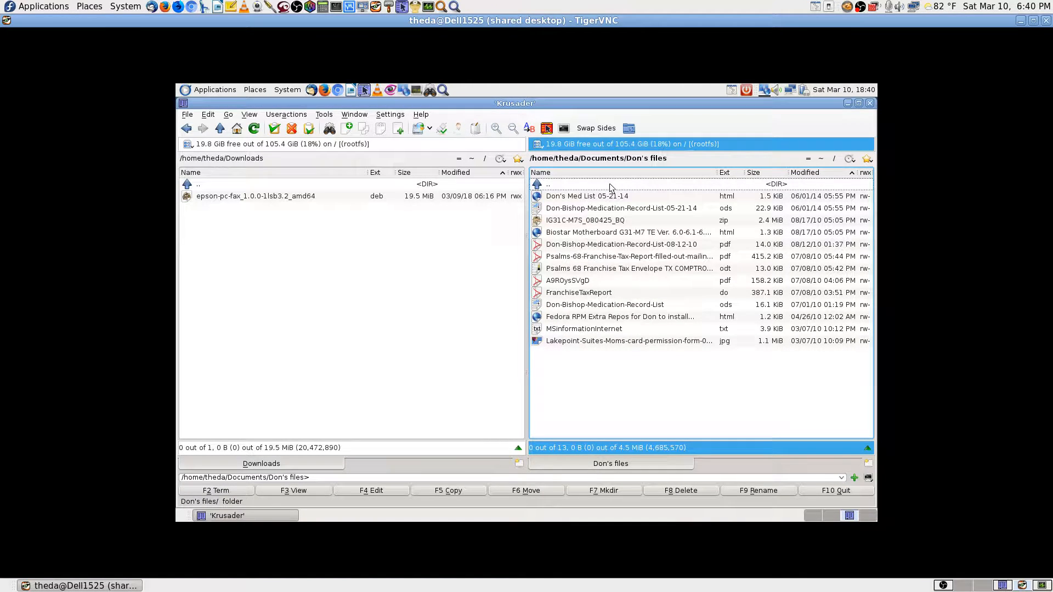
pyautogui.press('Down')
pyautogui.press('Down')
pyautogui.press('Down')
pyautogui.press('Down')
pyautogui.press('Down')
pyautogui.press('Down')
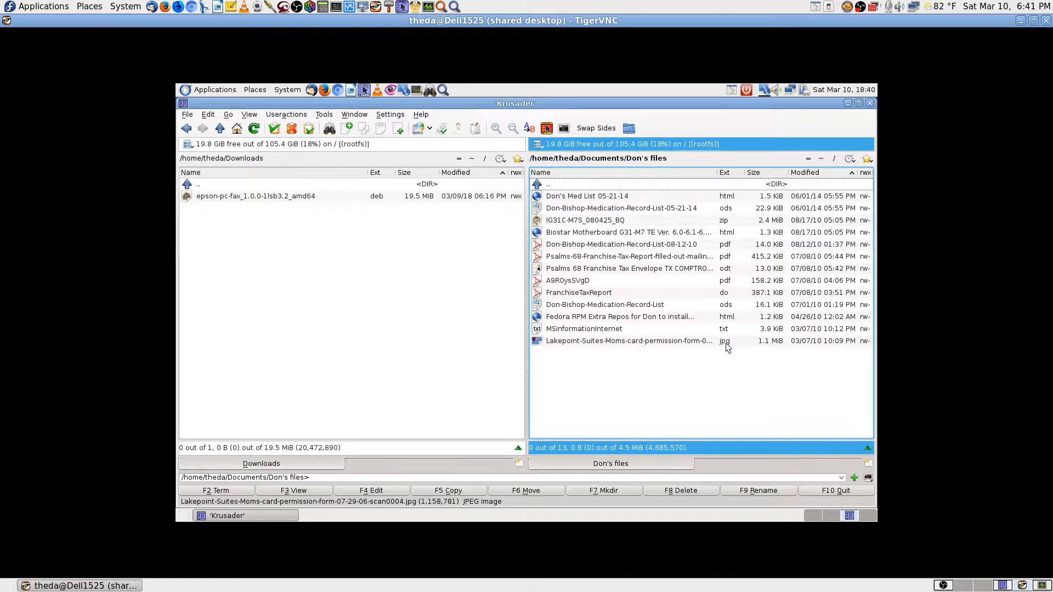
pyautogui.click(727, 294)
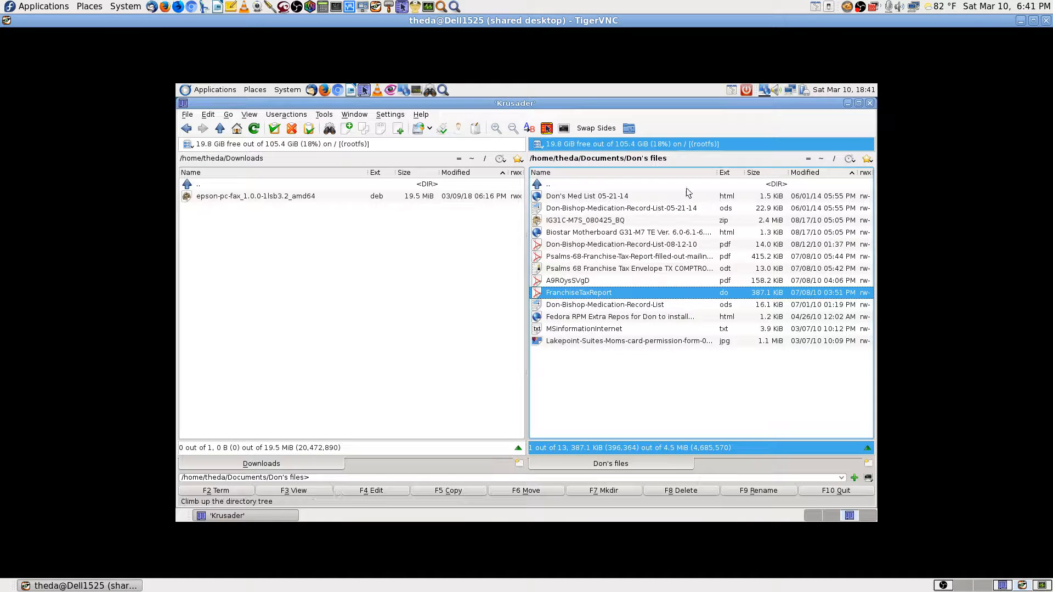
pyautogui.click(620, 185)
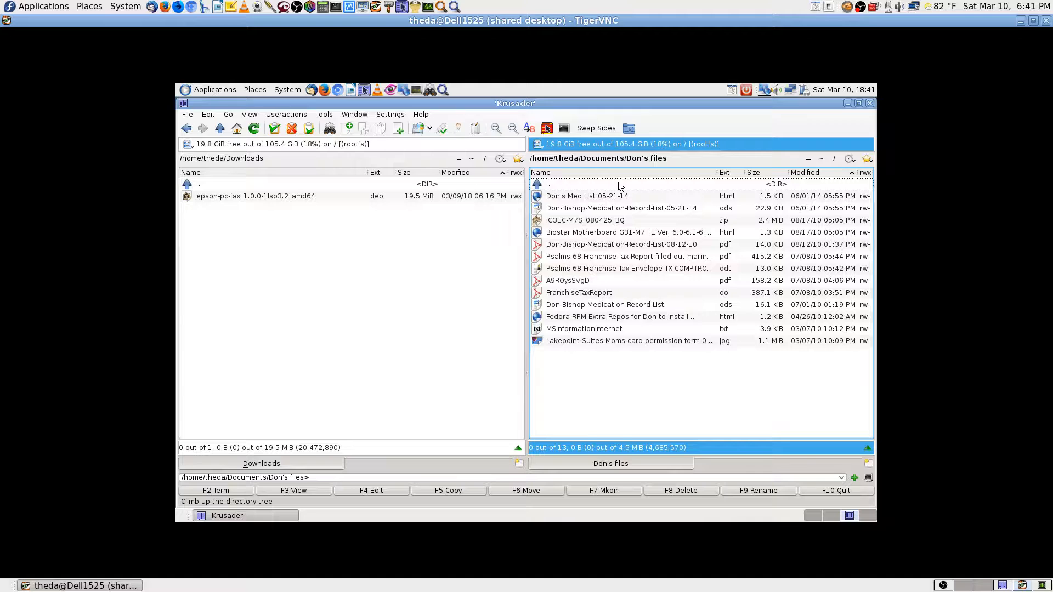
pyautogui.doubleClick(620, 185)
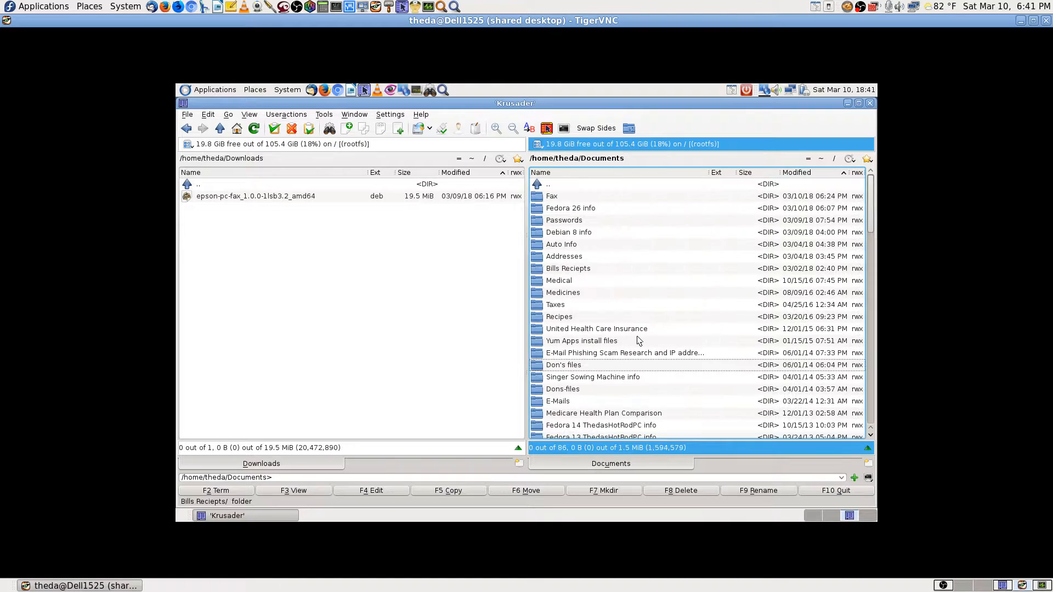
pyautogui.click(576, 390)
pyautogui.doubleClick(576, 391)
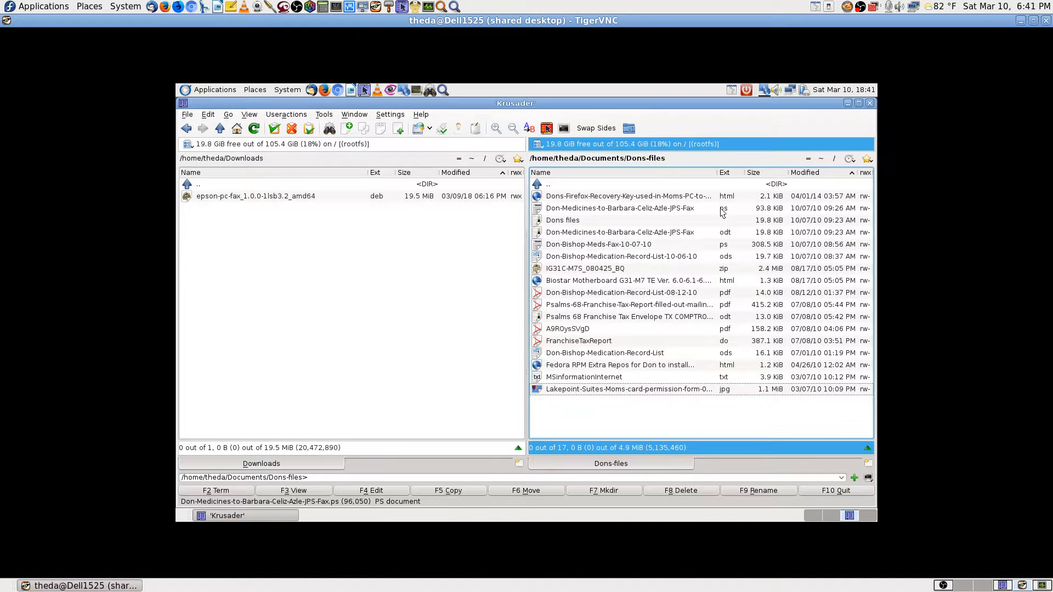
pyautogui.doubleClick(586, 186)
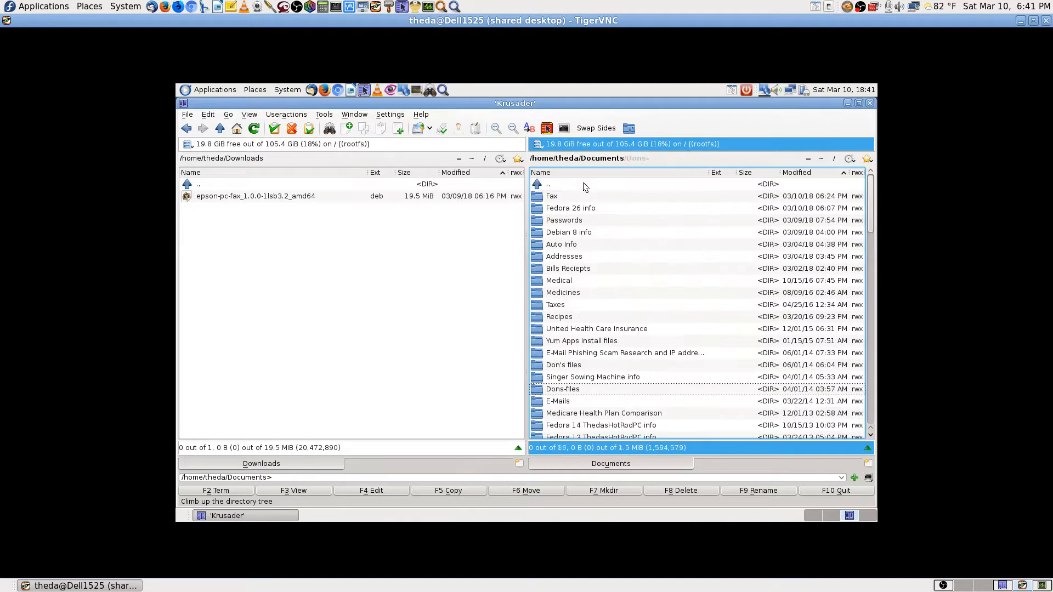
pyautogui.click(329, 129)
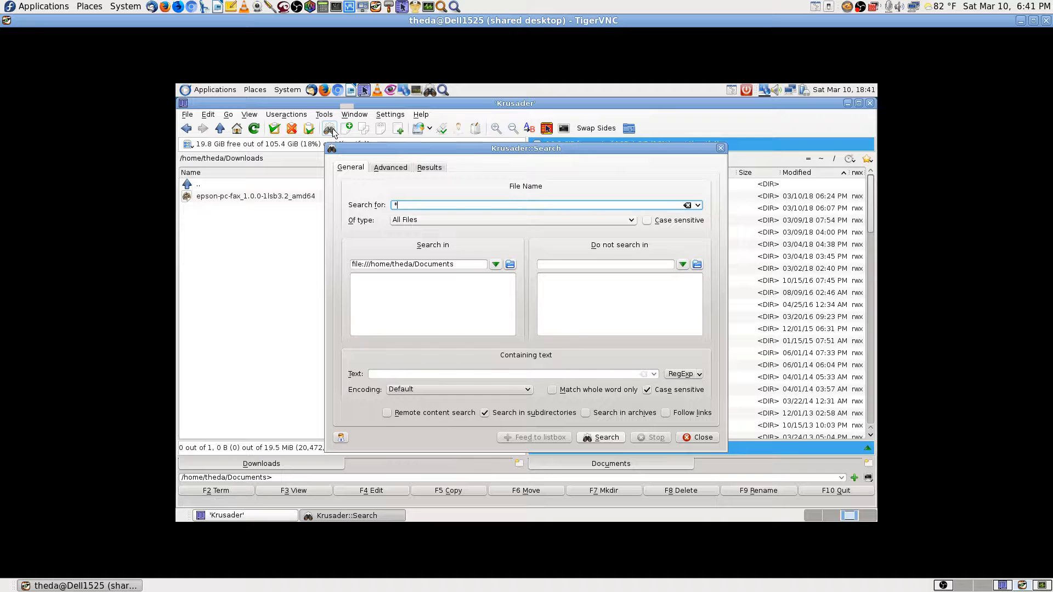
pyautogui.write('.xls')
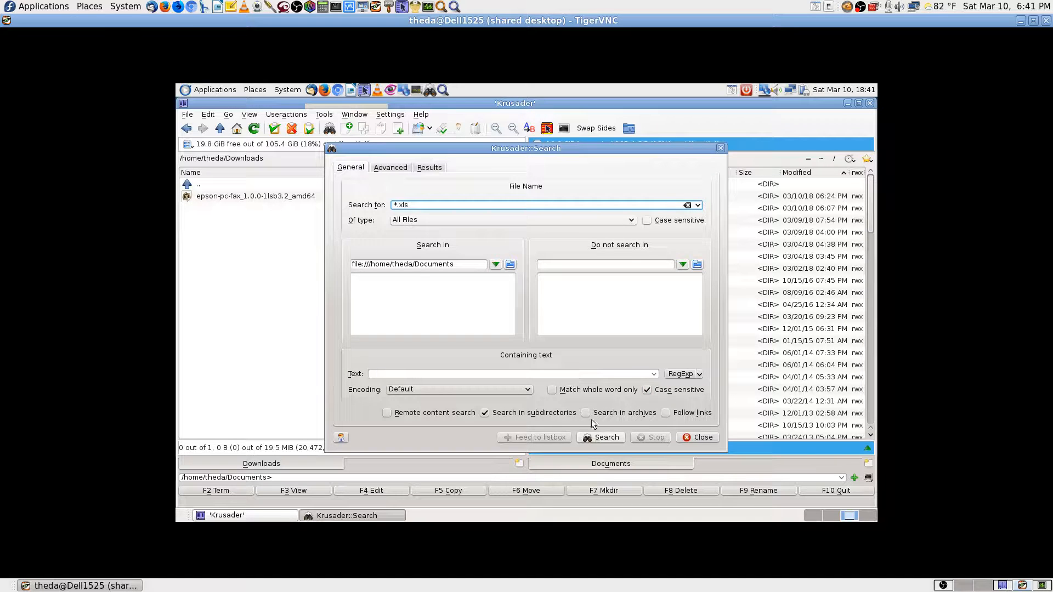
pyautogui.click(647, 390)
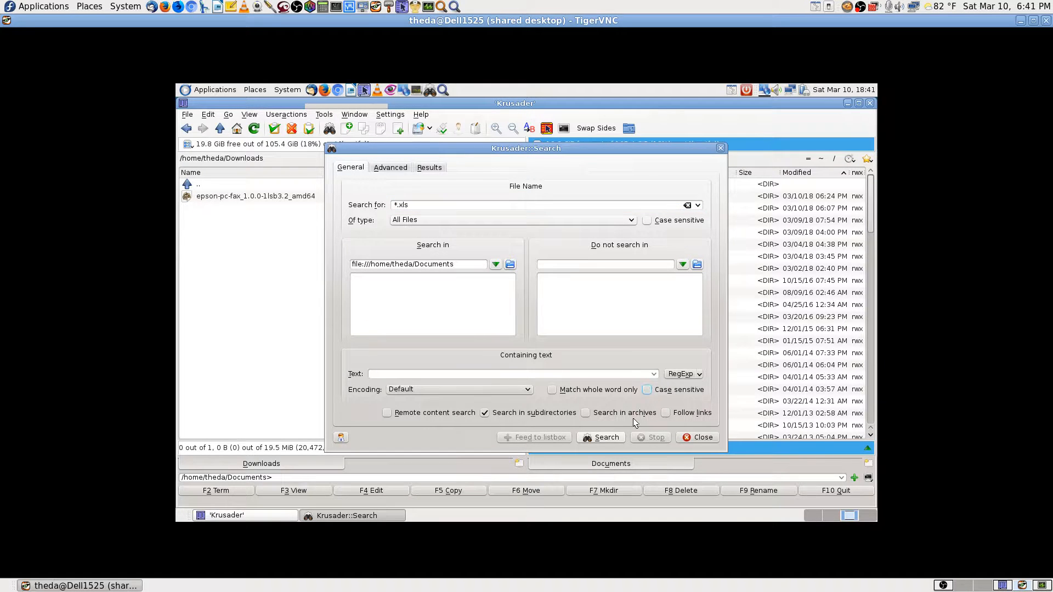
pyautogui.click(602, 437)
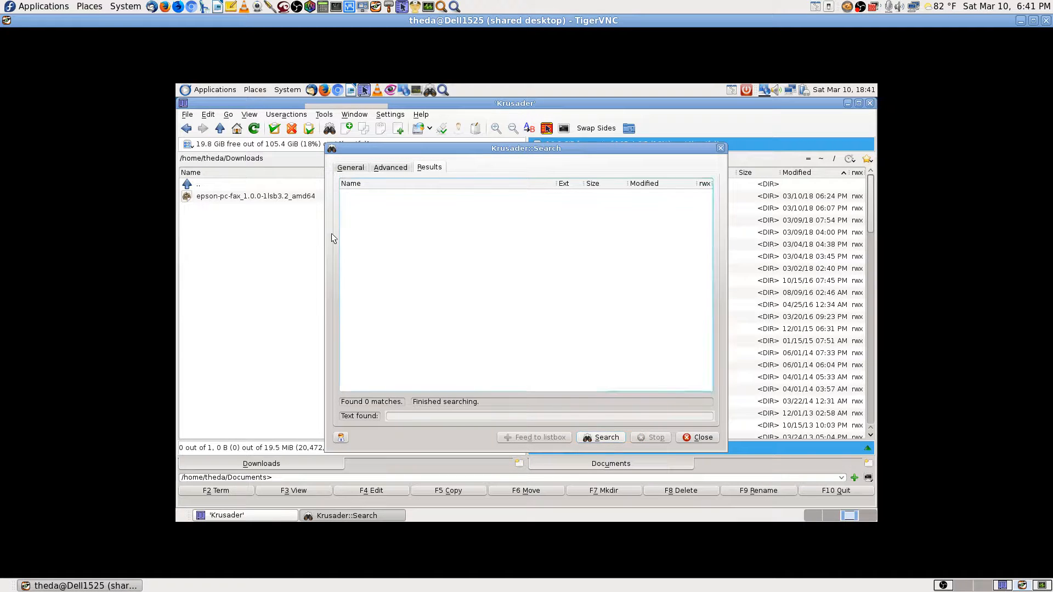
pyautogui.click(345, 168)
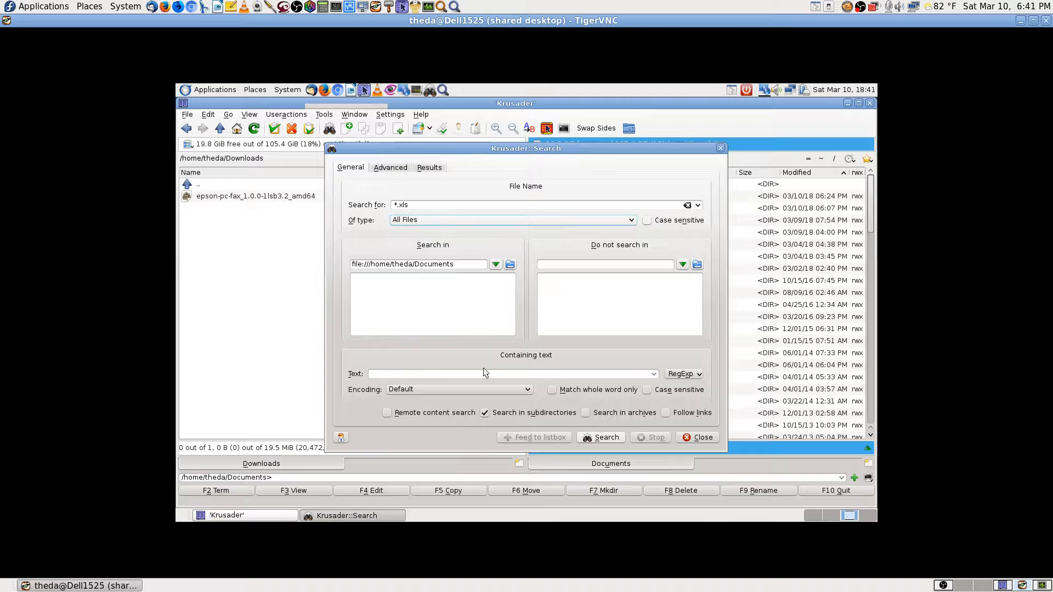
pyautogui.click(697, 438)
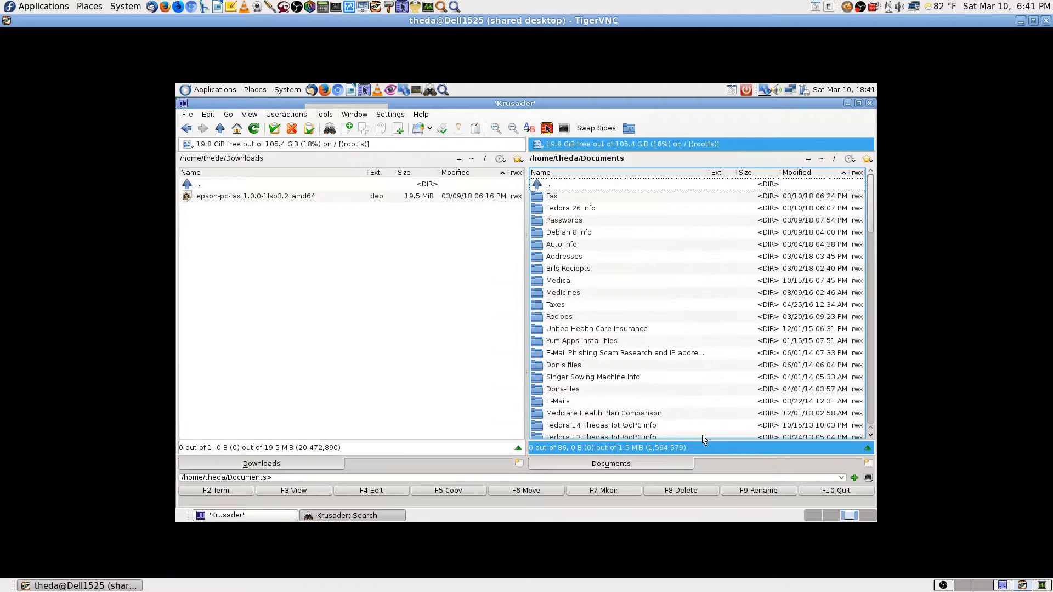
# Show the Documents folder in both panels, each sorted by name.
pyautogui.doubleClick(558, 187)
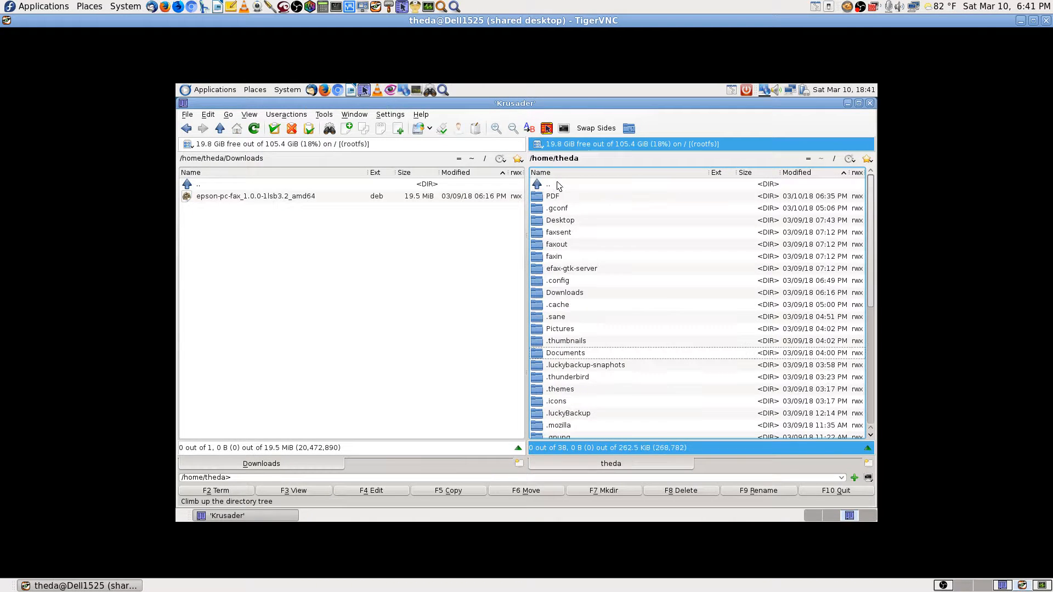
pyautogui.doubleClick(581, 356)
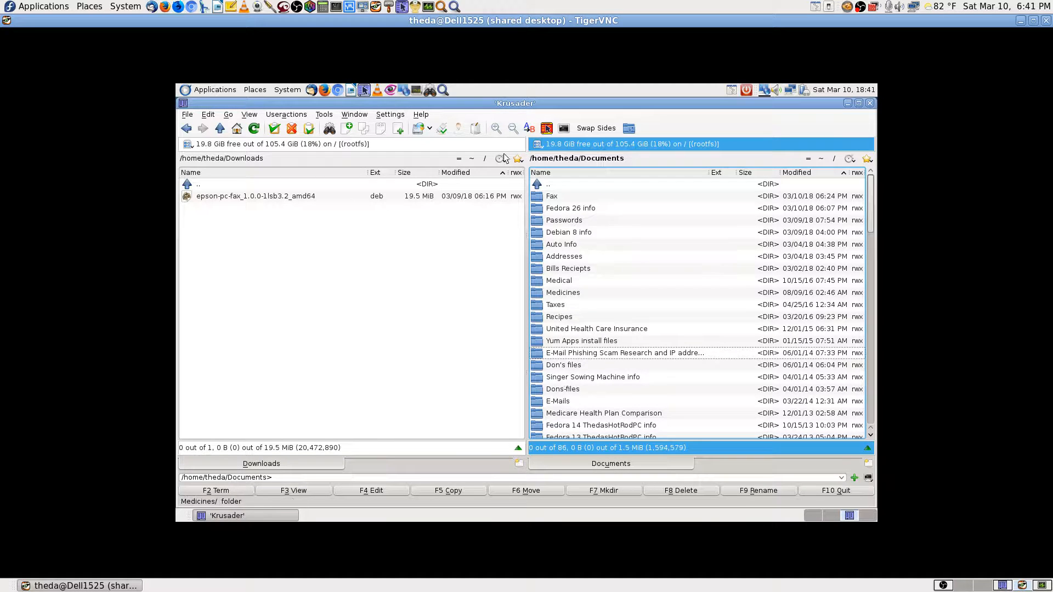
pyautogui.click(459, 159)
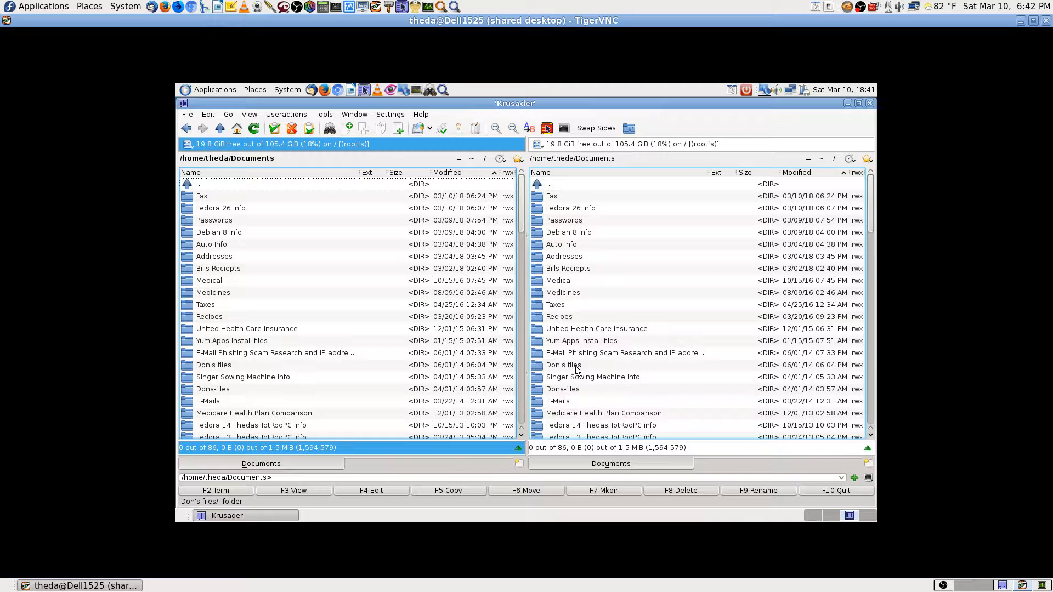
pyautogui.click(576, 367)
pyautogui.click(586, 172)
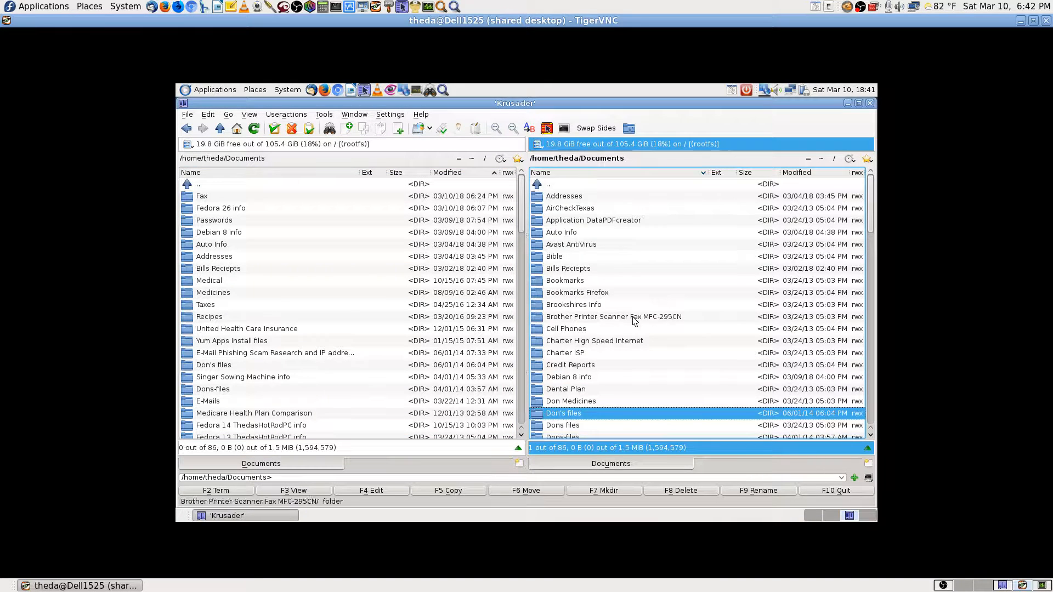
pyautogui.scroll(-4, 634, 321)
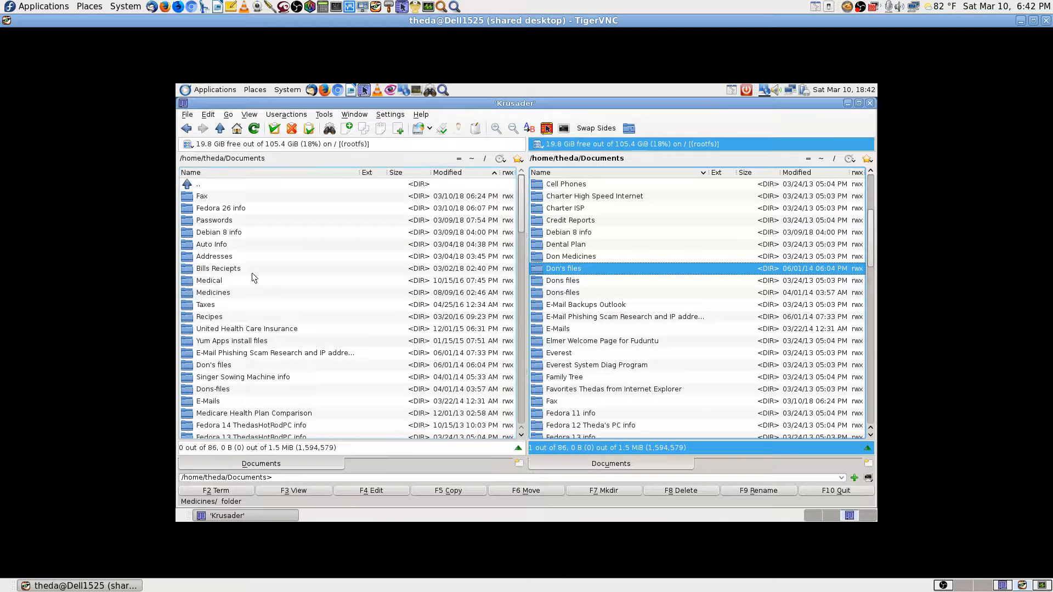
pyautogui.click(318, 172)
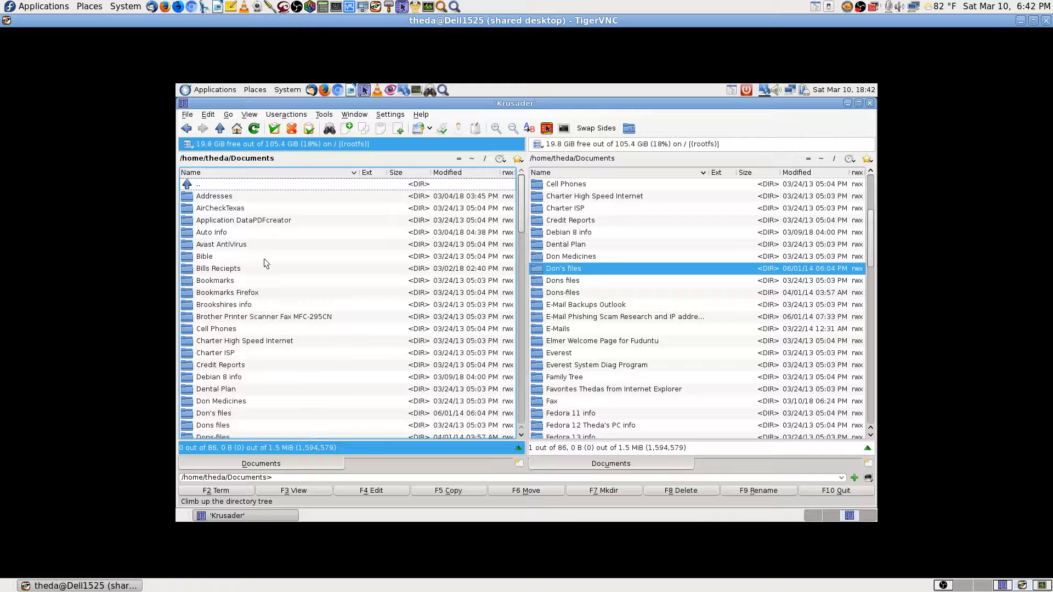
# Quick-search 'don', open Dons-files, swap sides and open Don's files beside it.
pyautogui.click(213, 304)
pyautogui.write('don')
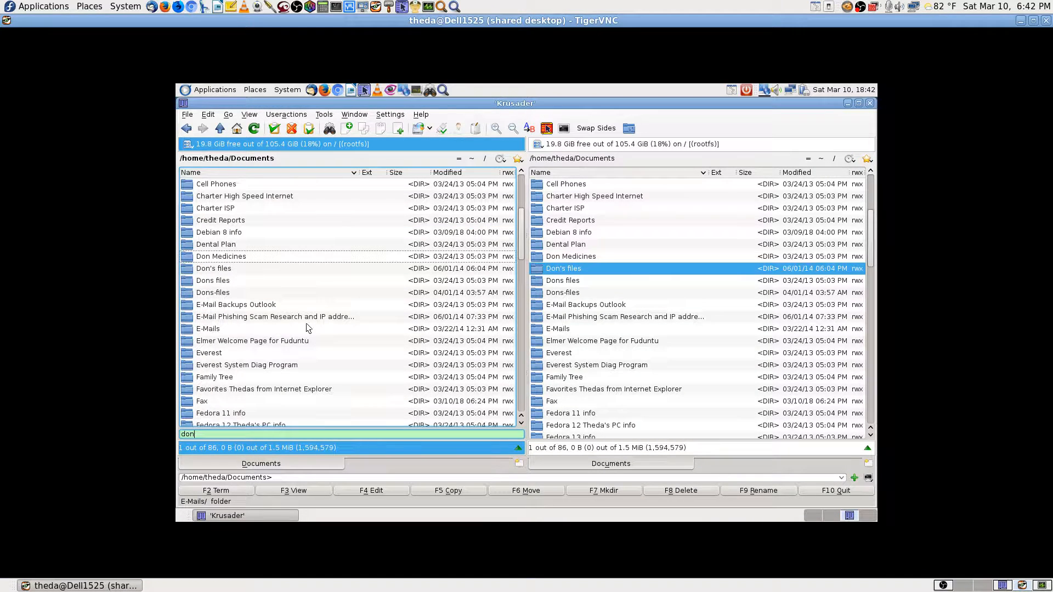
pyautogui.click(242, 271)
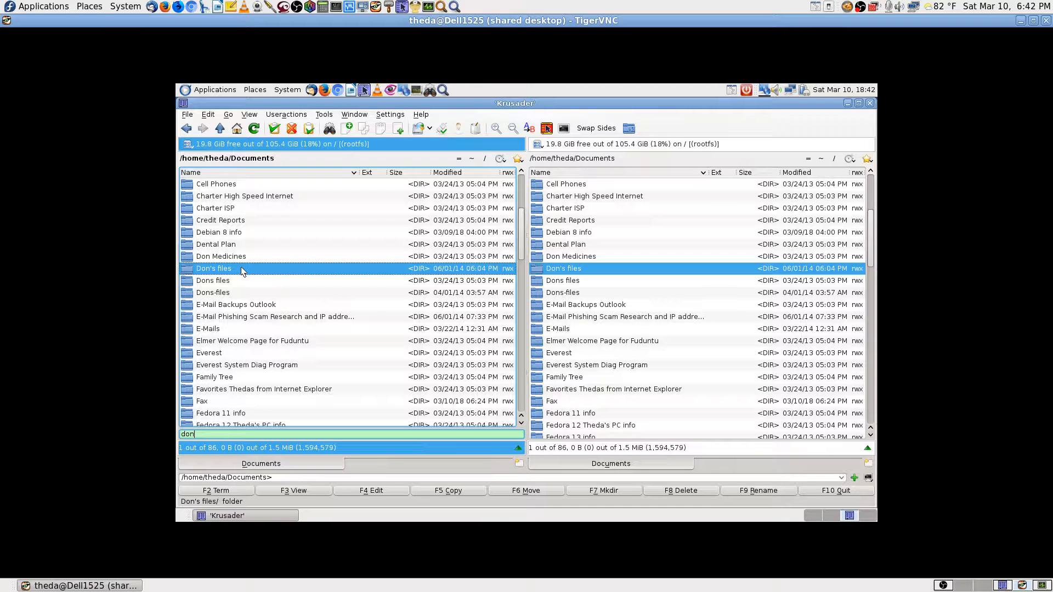
pyautogui.click(231, 295)
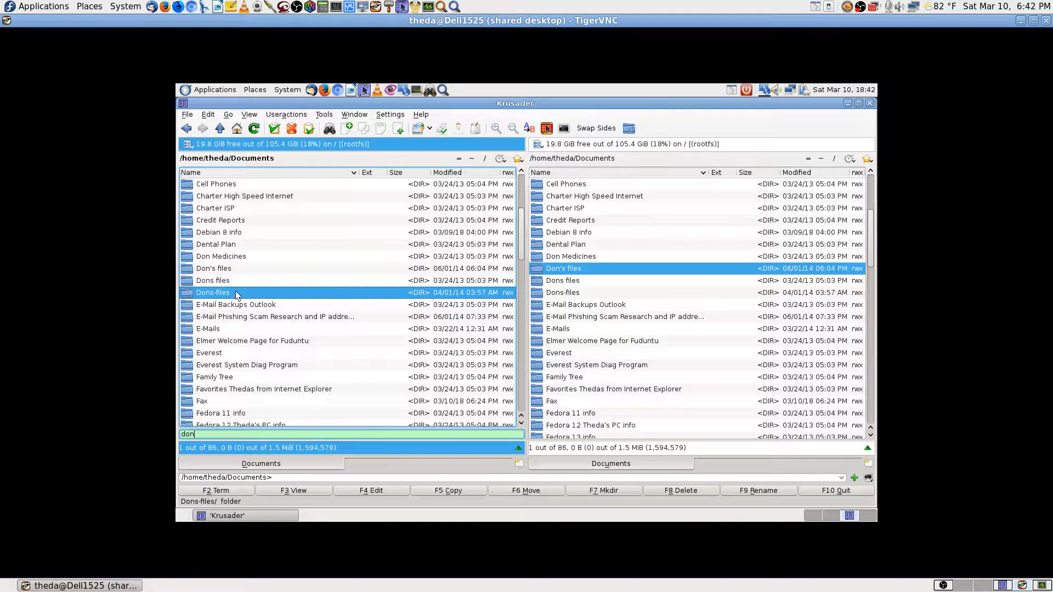
pyautogui.doubleClick(236, 294)
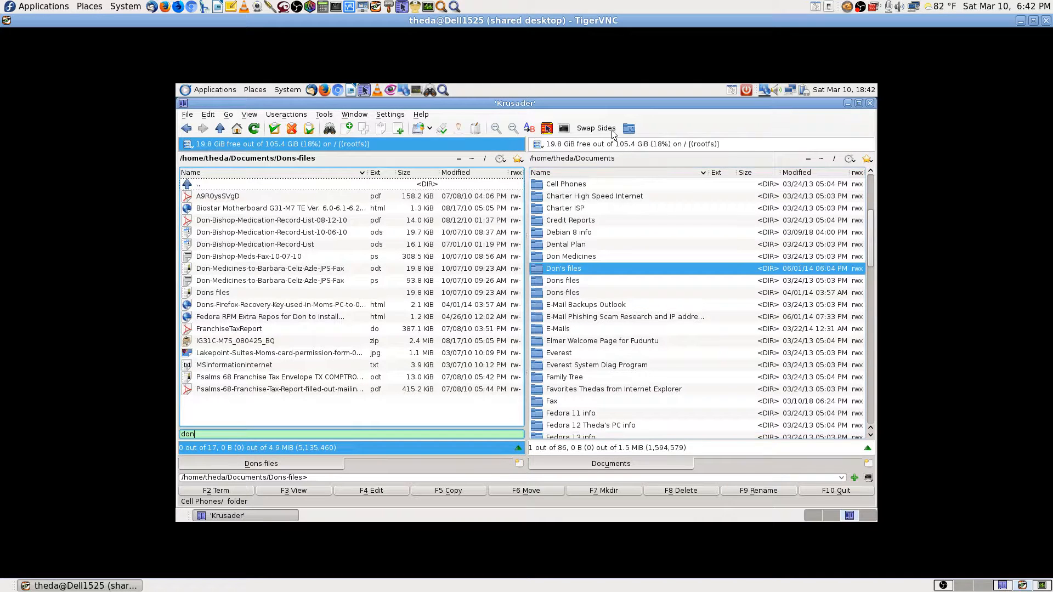
pyautogui.click(594, 130)
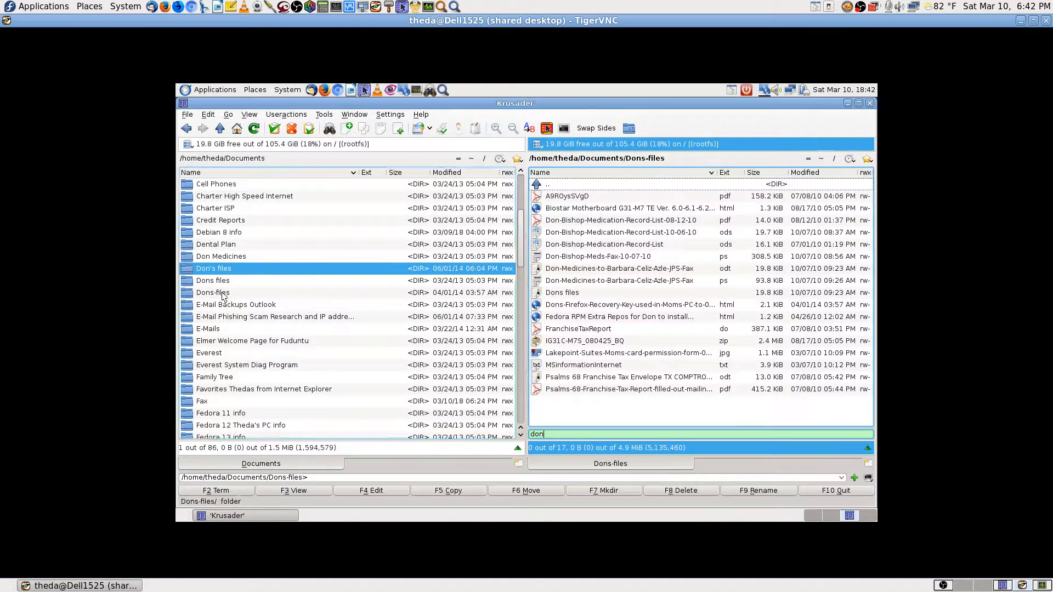
pyautogui.doubleClick(228, 271)
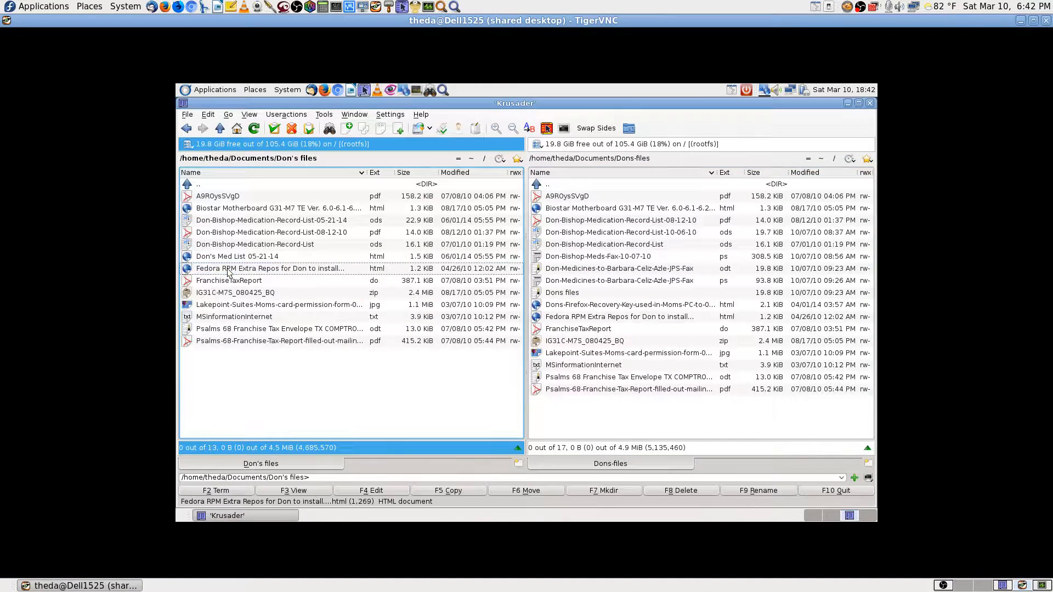
# Synchronize Directories to copy the missing files from Dons-files into Don's files.
pyautogui.click(630, 126)
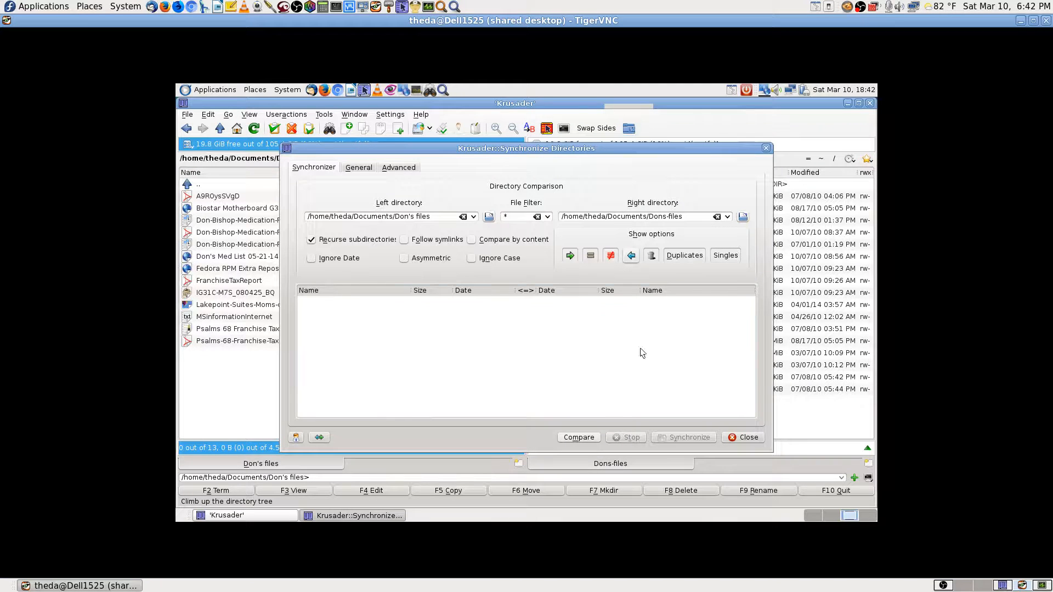
pyautogui.click(635, 257)
pyautogui.click(571, 255)
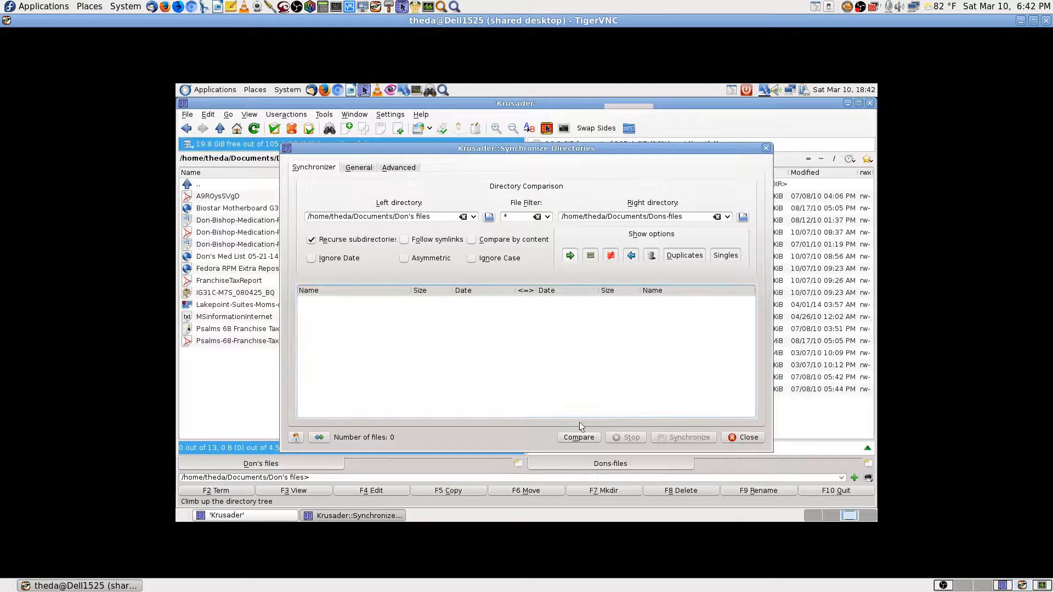
pyautogui.click(583, 440)
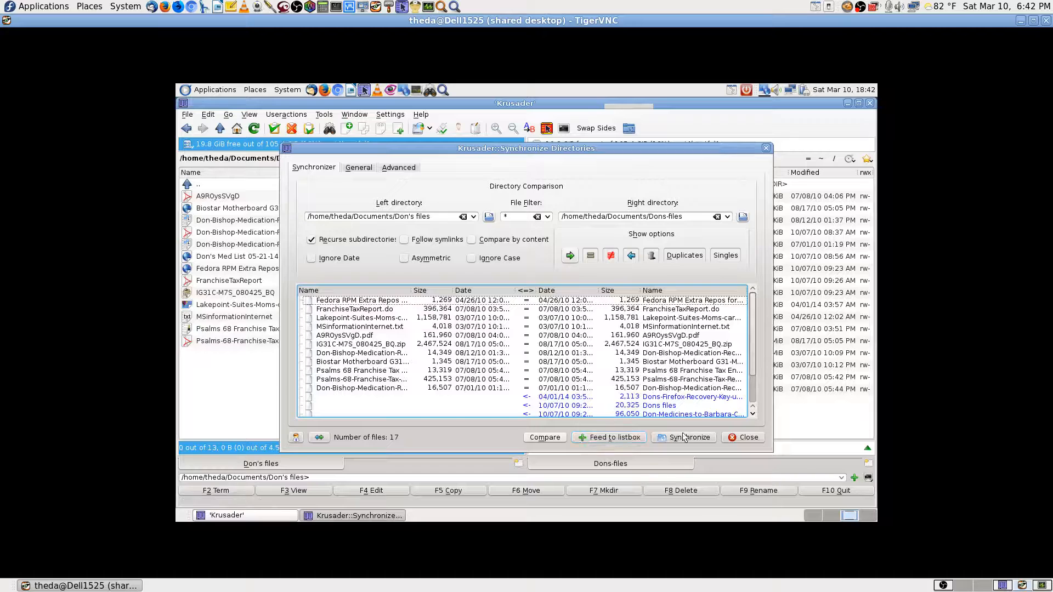
pyautogui.click(686, 437)
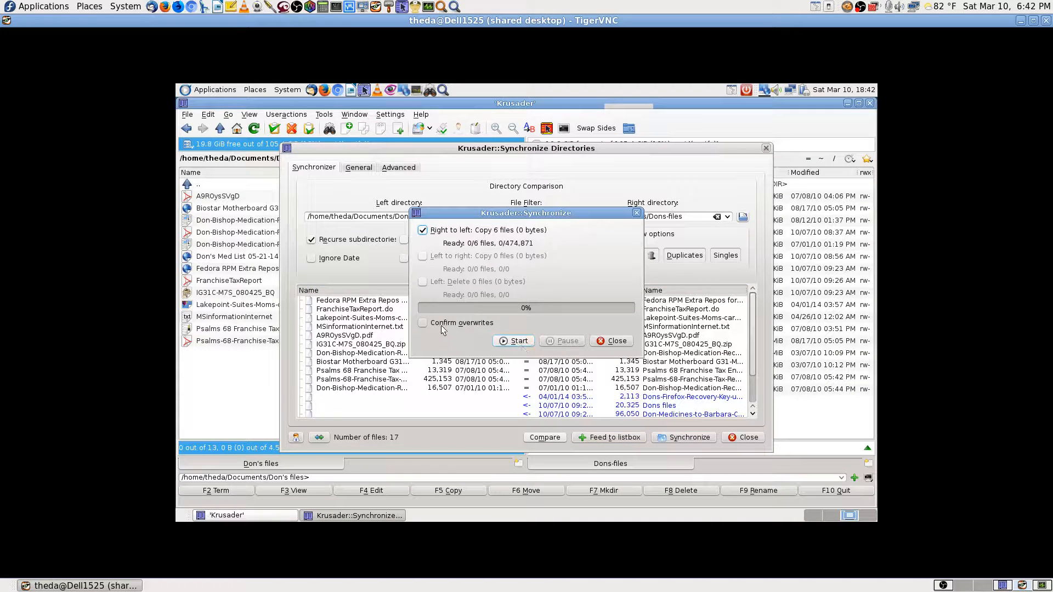
pyautogui.click(508, 341)
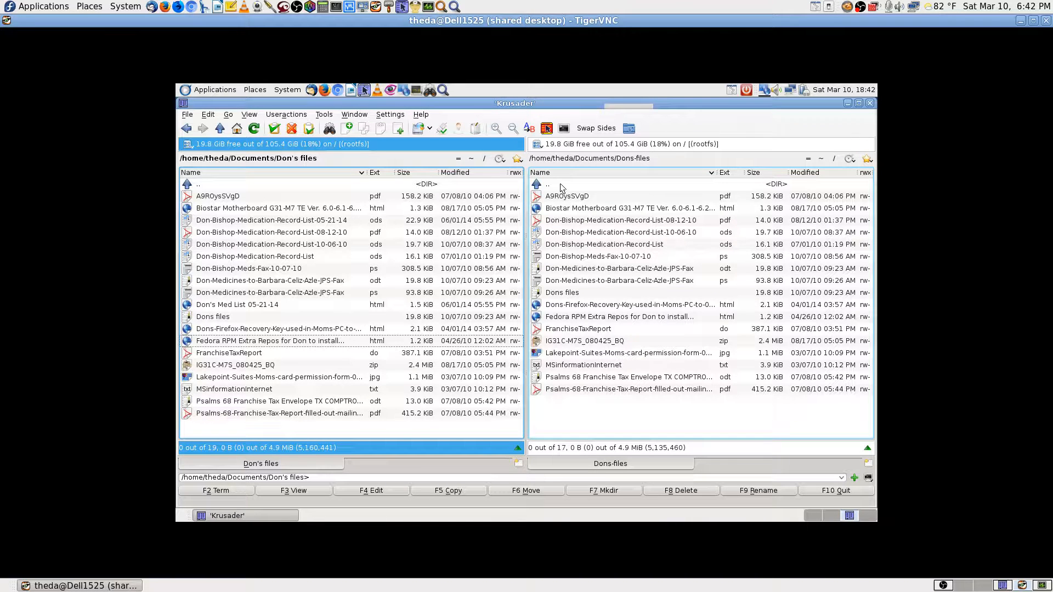
# Swap sides and synchronize again, copying the two missing files into Dons-files.
pyautogui.click(599, 129)
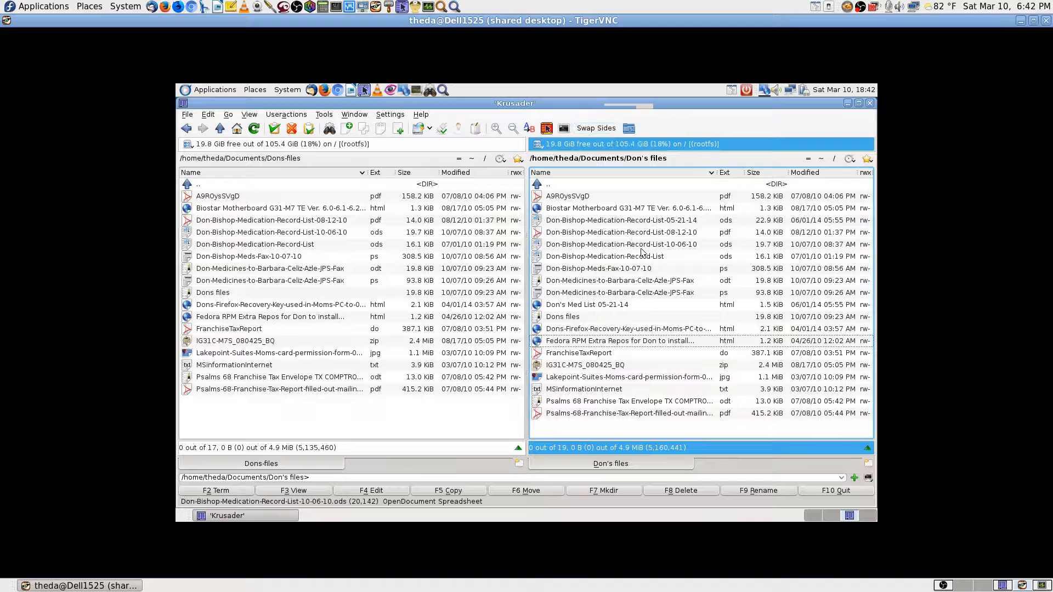
pyautogui.click(629, 129)
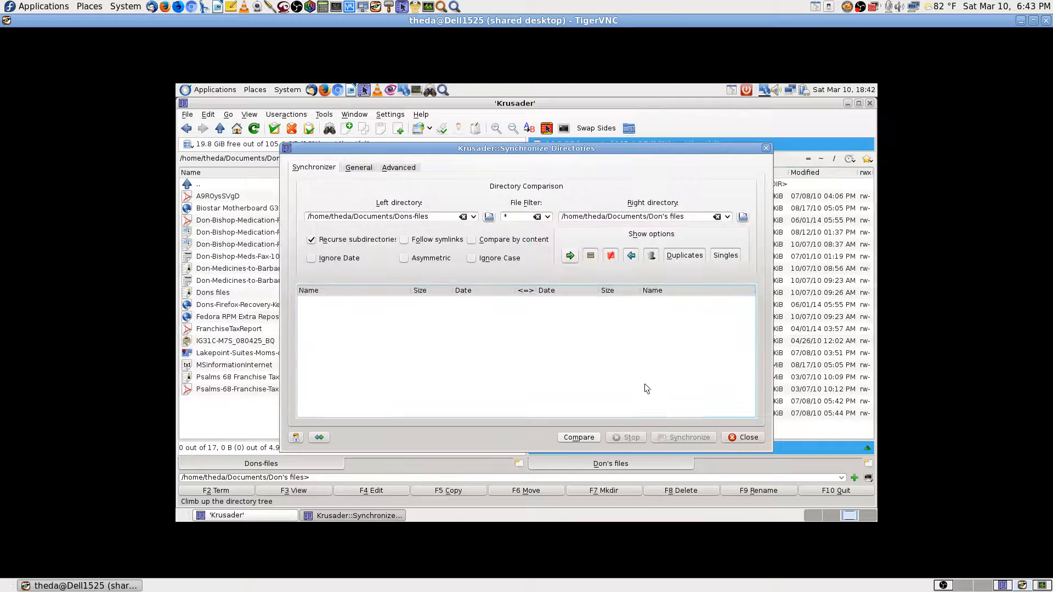
pyautogui.click(579, 438)
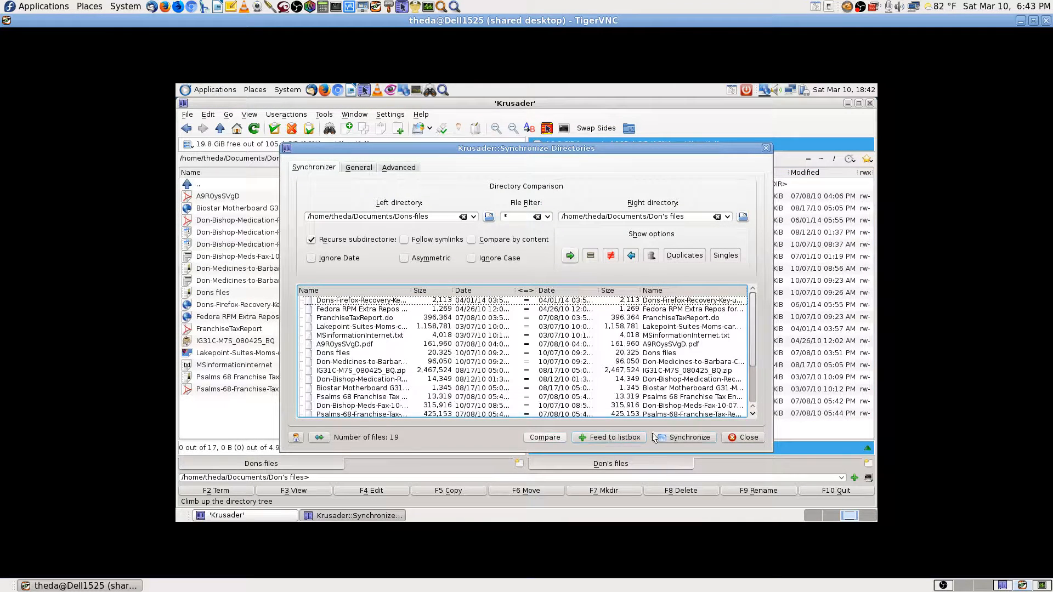
pyautogui.click(670, 438)
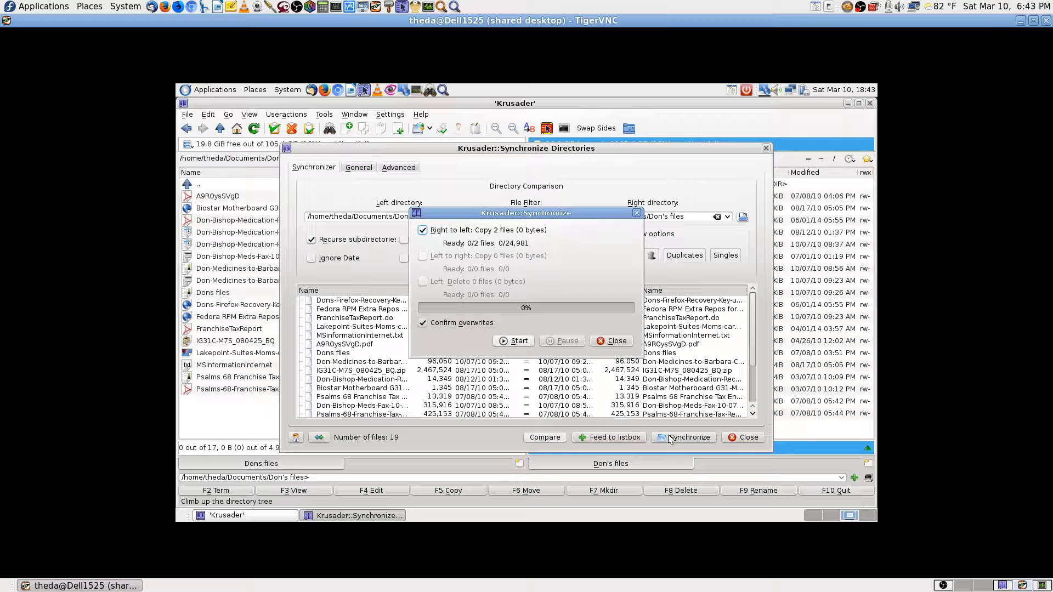
pyautogui.click(515, 343)
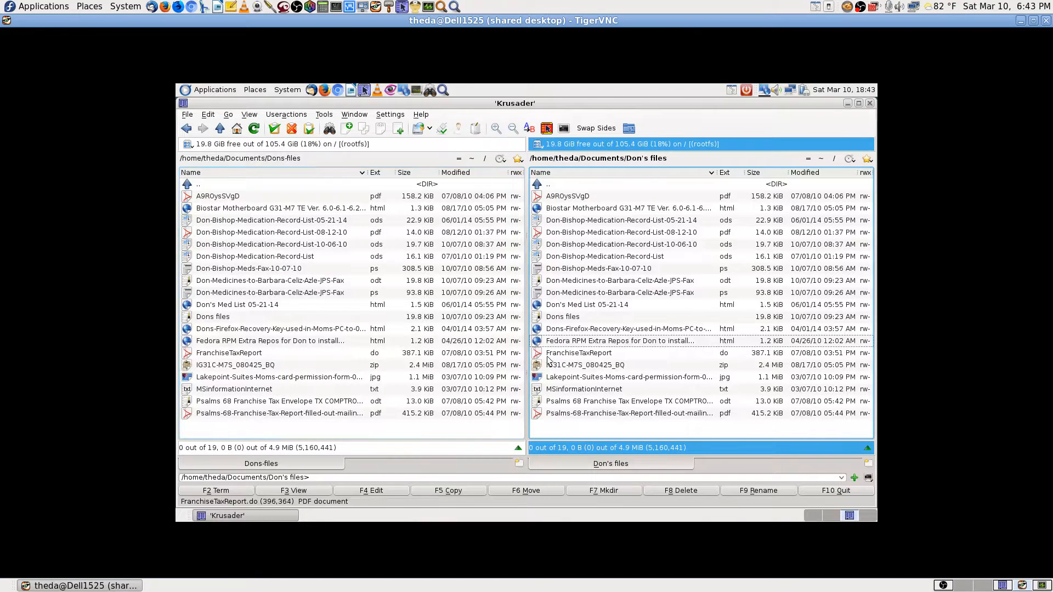
# Re-compare the two folders and confirm the synchronizer reports nothing to do.
pyautogui.click(630, 129)
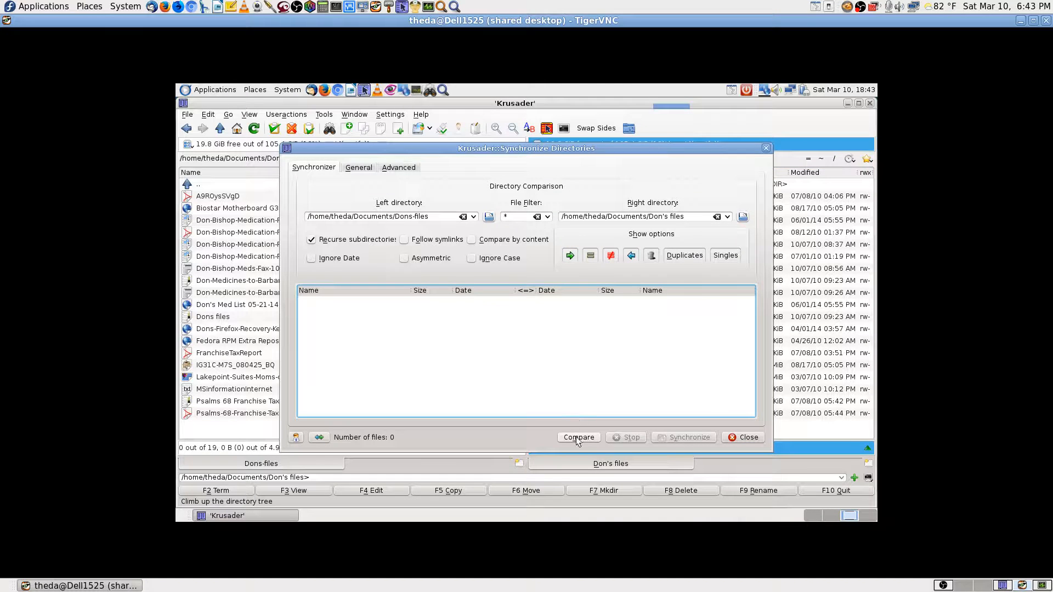
pyautogui.click(579, 437)
pyautogui.click(677, 438)
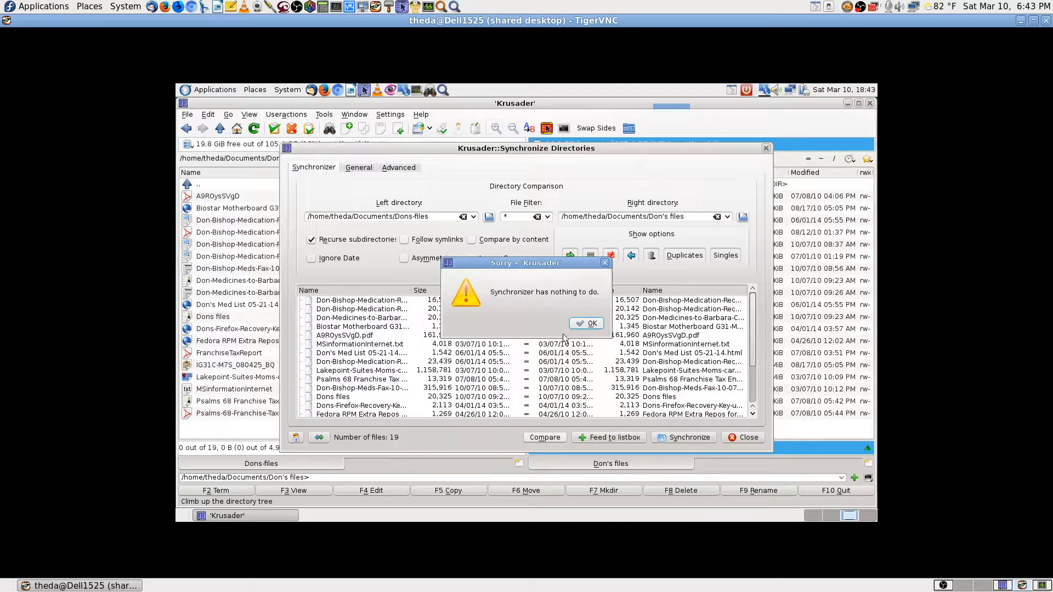
pyautogui.click(592, 331)
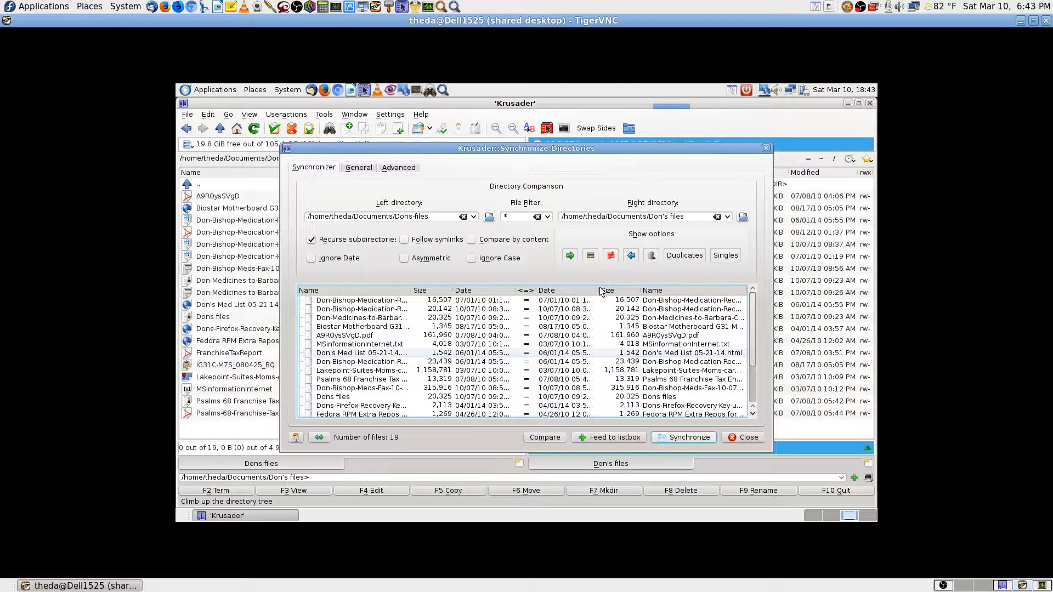
pyautogui.click(681, 436)
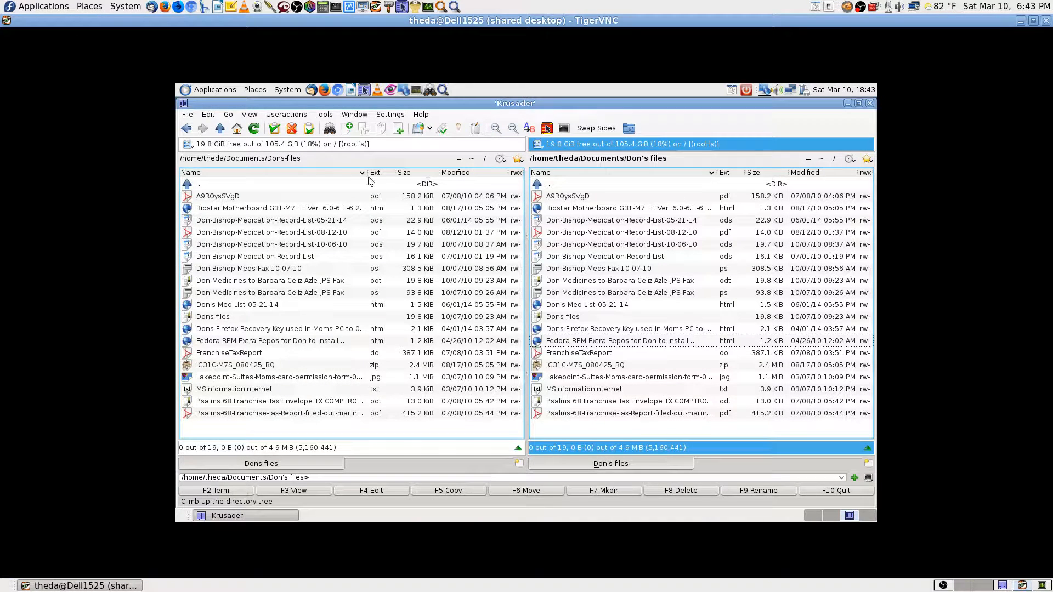
# Delete Don's files with all contents, then open Dons files and Synchronize Directories against Dons-files.
pyautogui.doubleClick(613, 186)
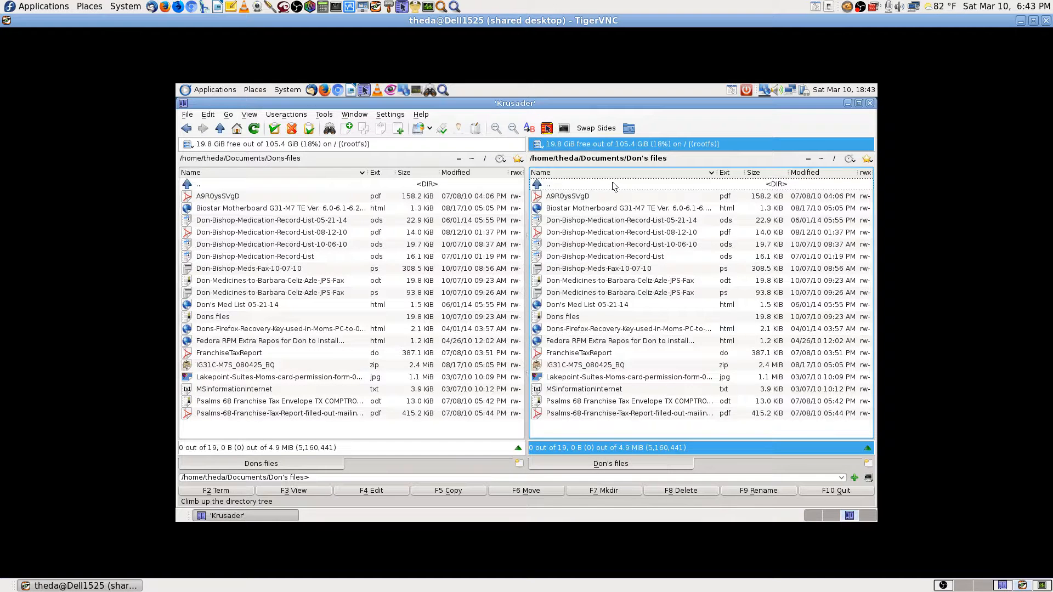
pyautogui.click(586, 416)
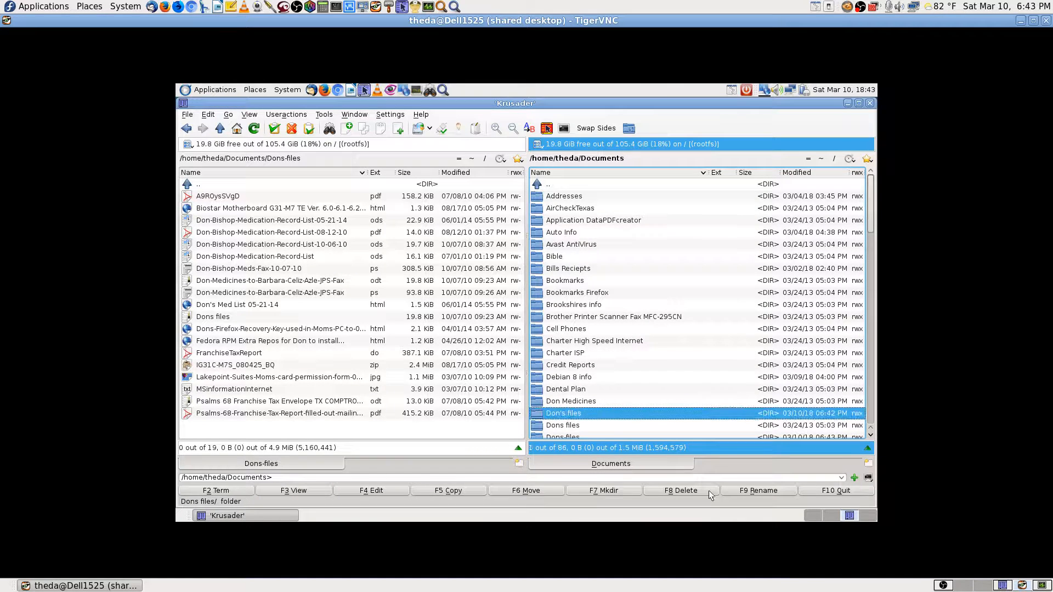
pyautogui.click(748, 492)
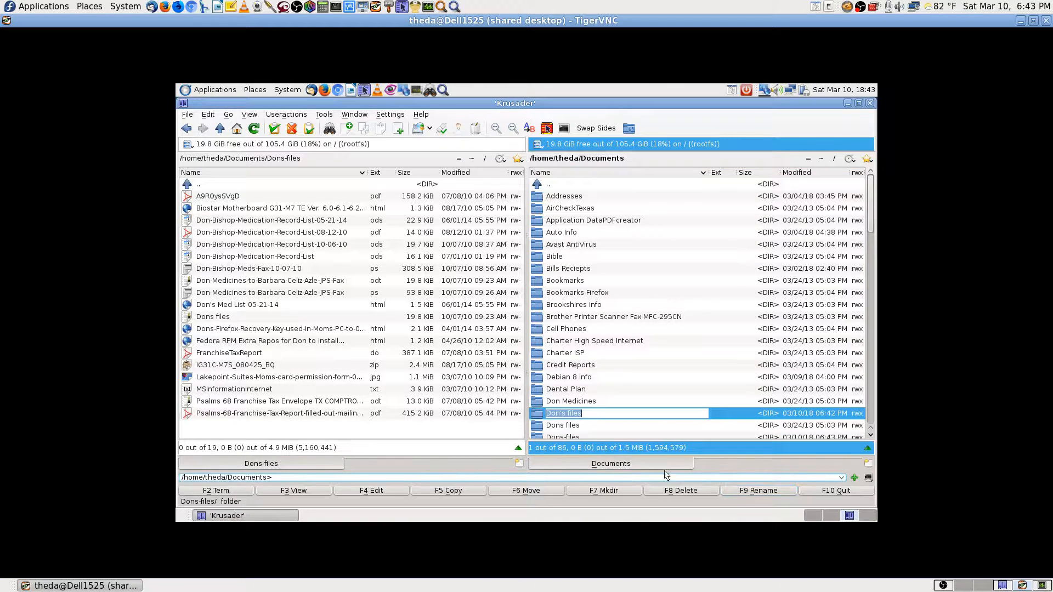
pyautogui.press('Escape')
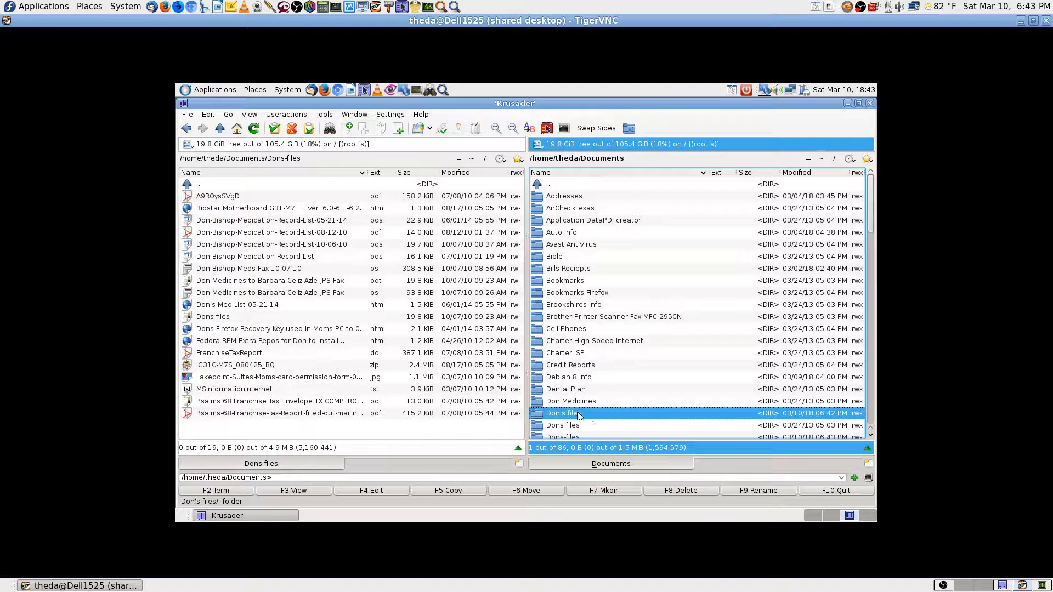
pyautogui.click(670, 489)
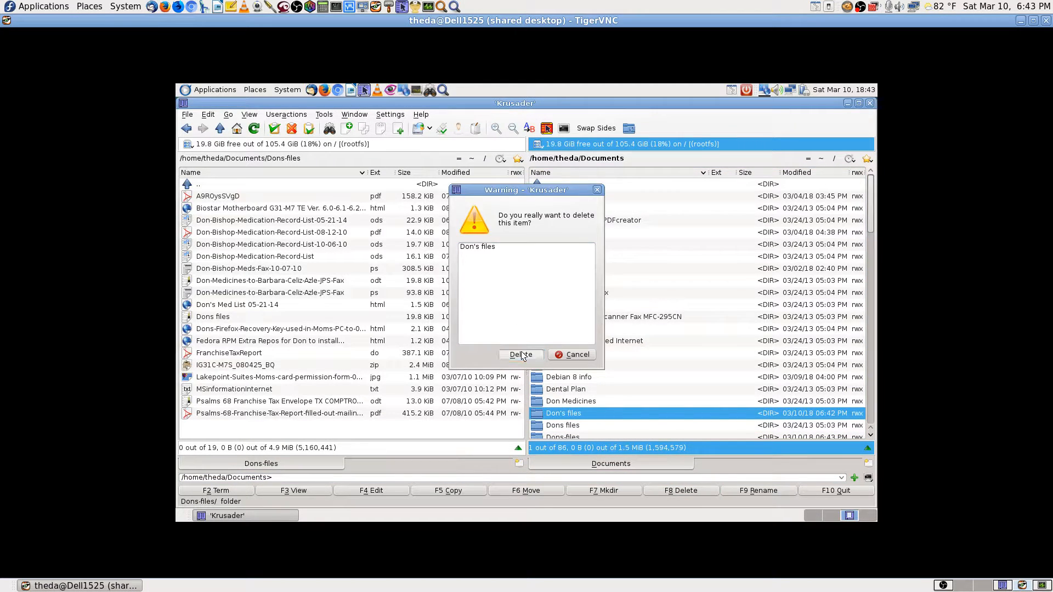
pyautogui.press('Return')
pyautogui.click(545, 288)
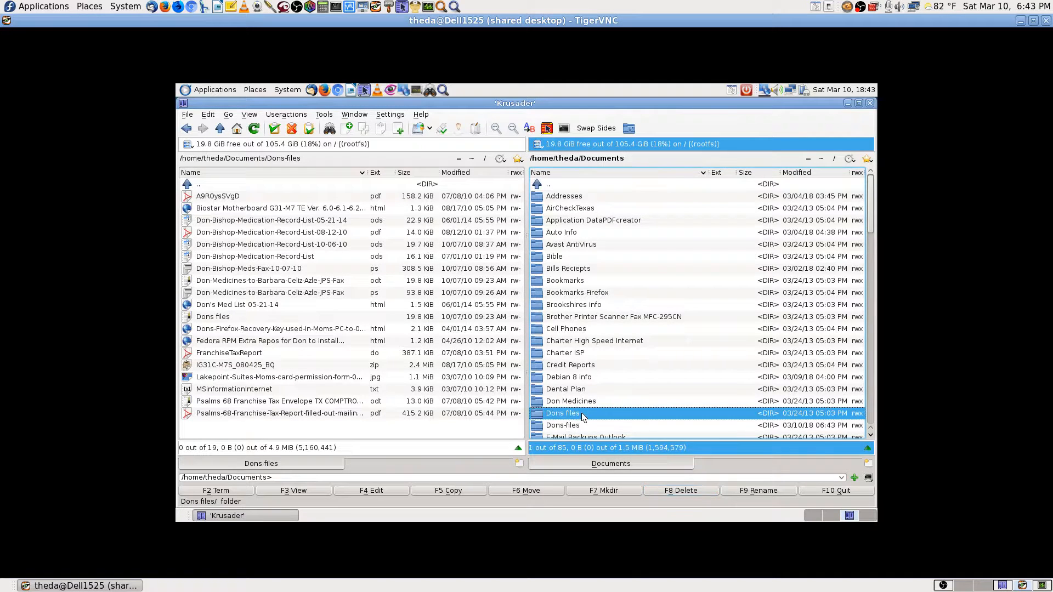
pyautogui.doubleClick(581, 413)
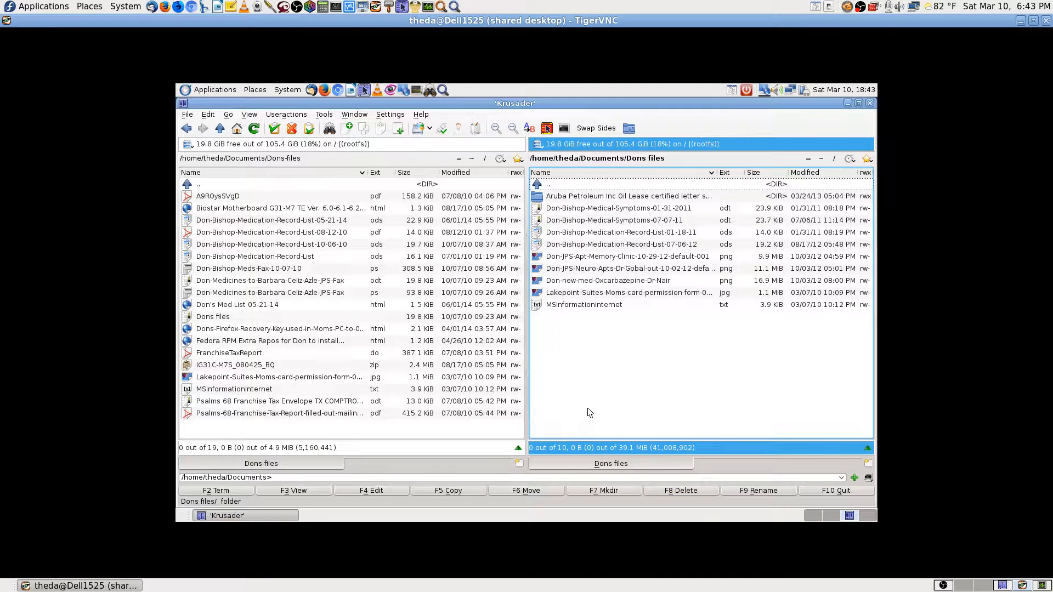
pyautogui.click(629, 128)
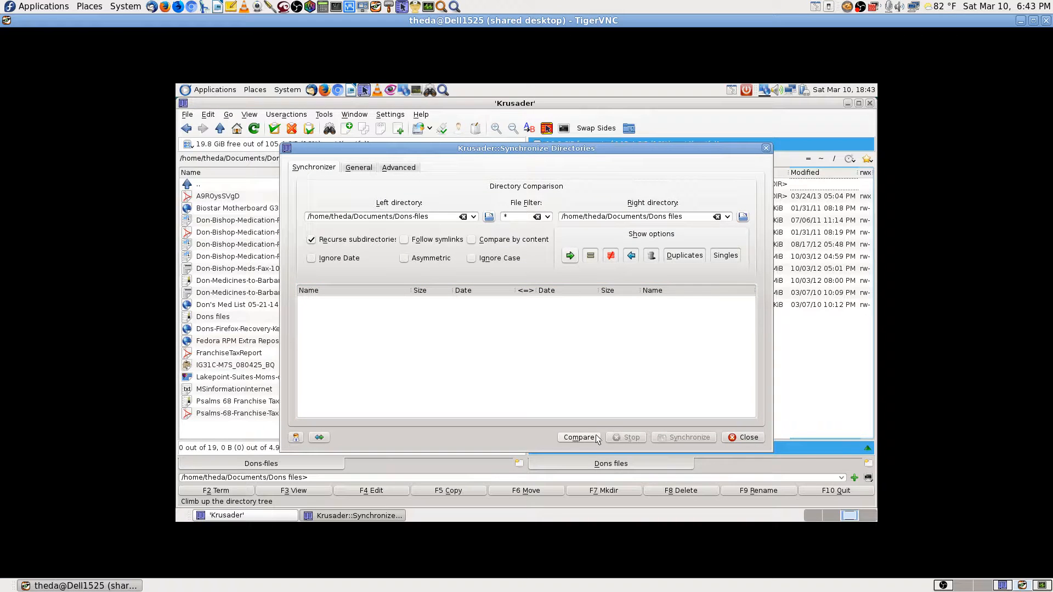
# Copy the 21 files from Dons files into Dons-files, recheck for nothing to do, and close the synchronizer.
pyautogui.click(701, 440)
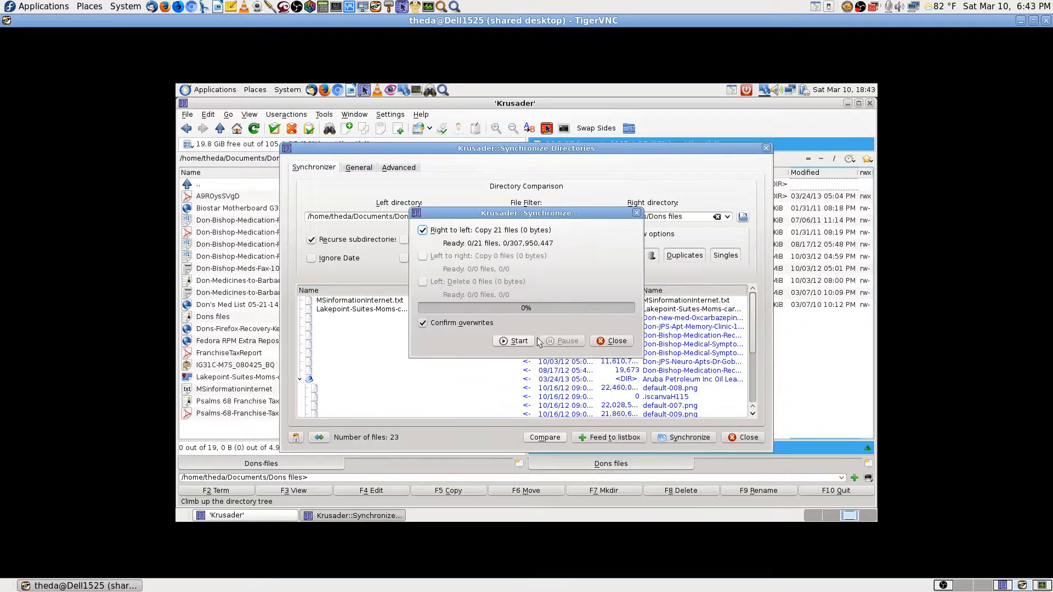
pyautogui.click(520, 342)
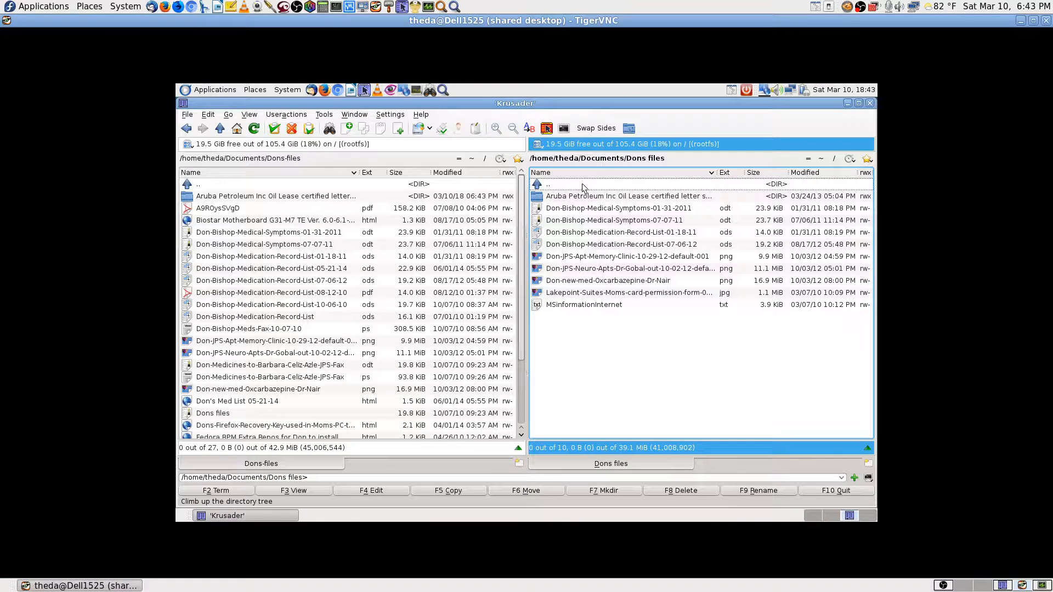
pyautogui.click(627, 130)
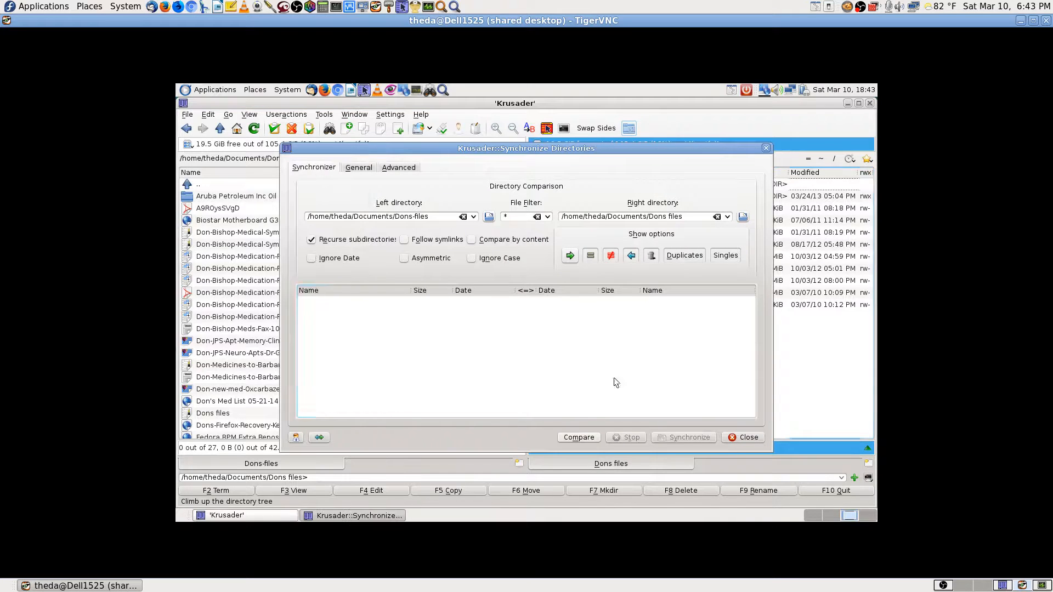
pyautogui.click(574, 438)
pyautogui.click(670, 439)
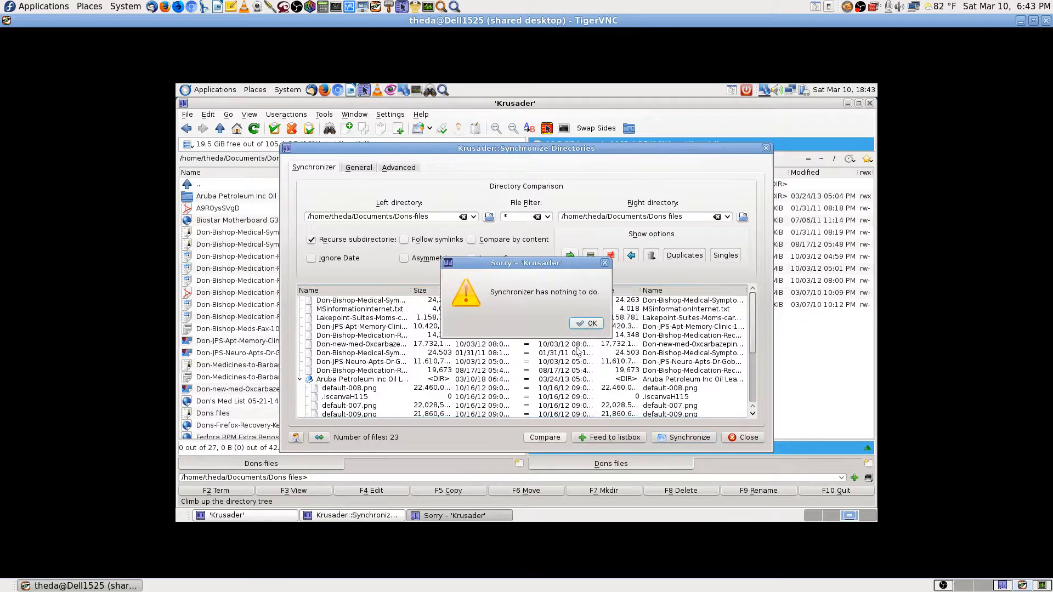
pyautogui.click(585, 323)
pyautogui.click(744, 437)
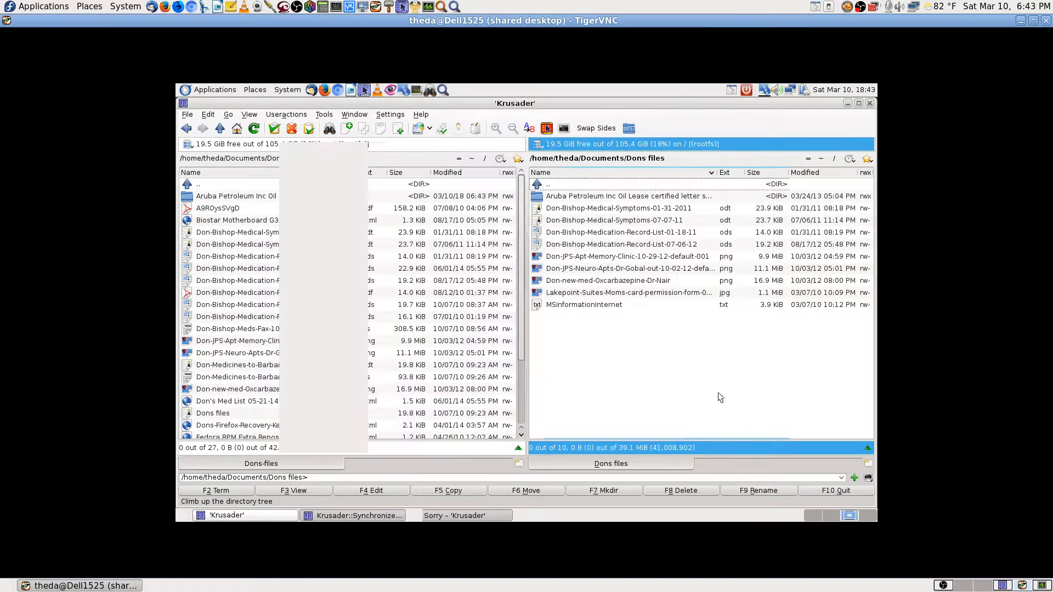
# Delete the Dons files folder and all its contents from Documents.
pyautogui.doubleClick(594, 186)
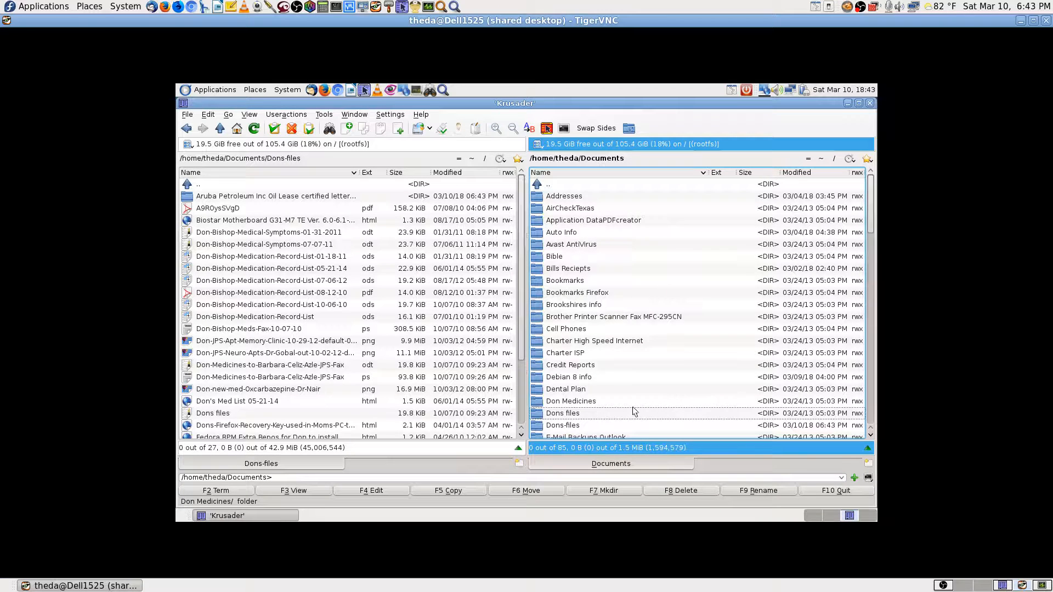
pyautogui.click(608, 412)
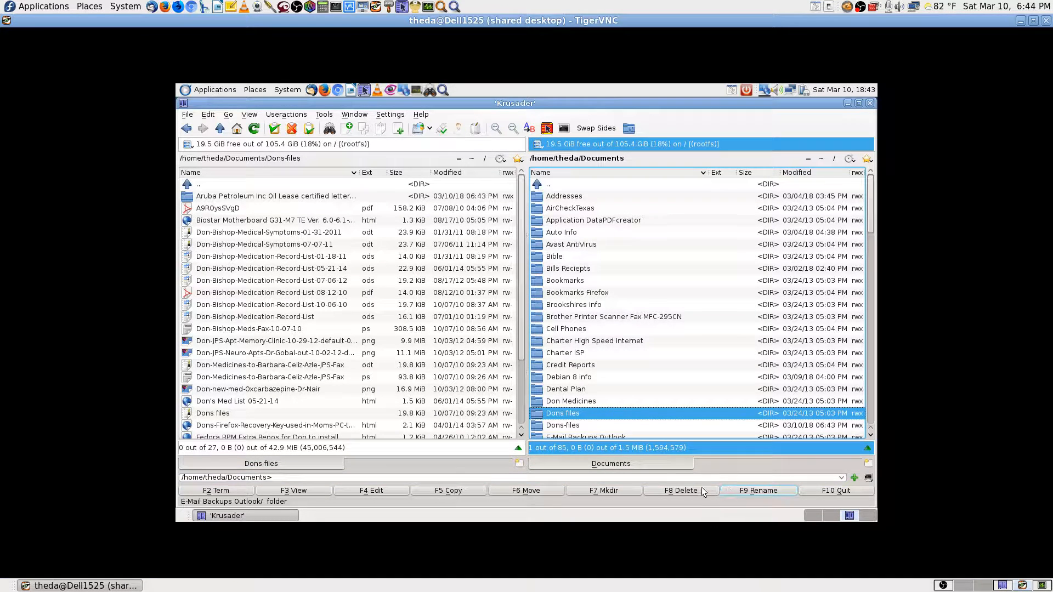
pyautogui.click(681, 490)
pyautogui.click(527, 345)
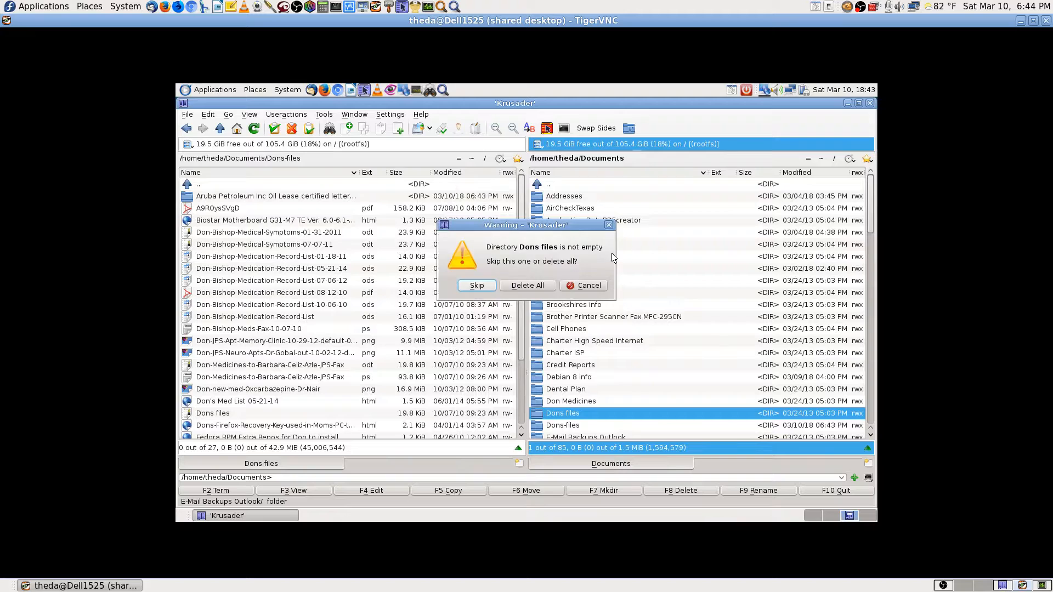
pyautogui.click(527, 284)
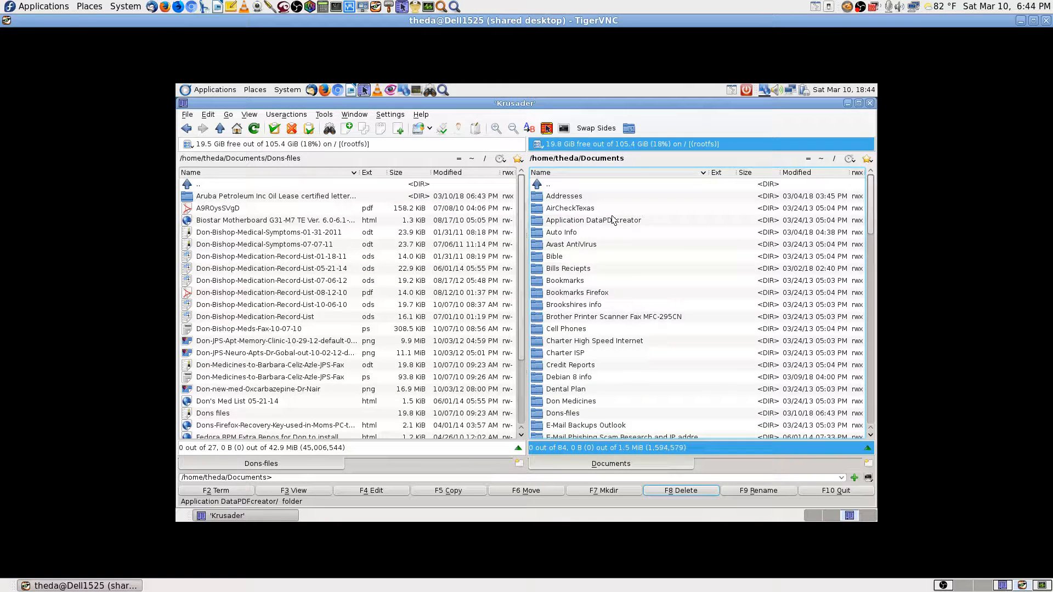
pyautogui.press('XF86AudioLowerVolume')
# Lower the system sound volume from the tray volume control.
pyautogui.click(777, 90)
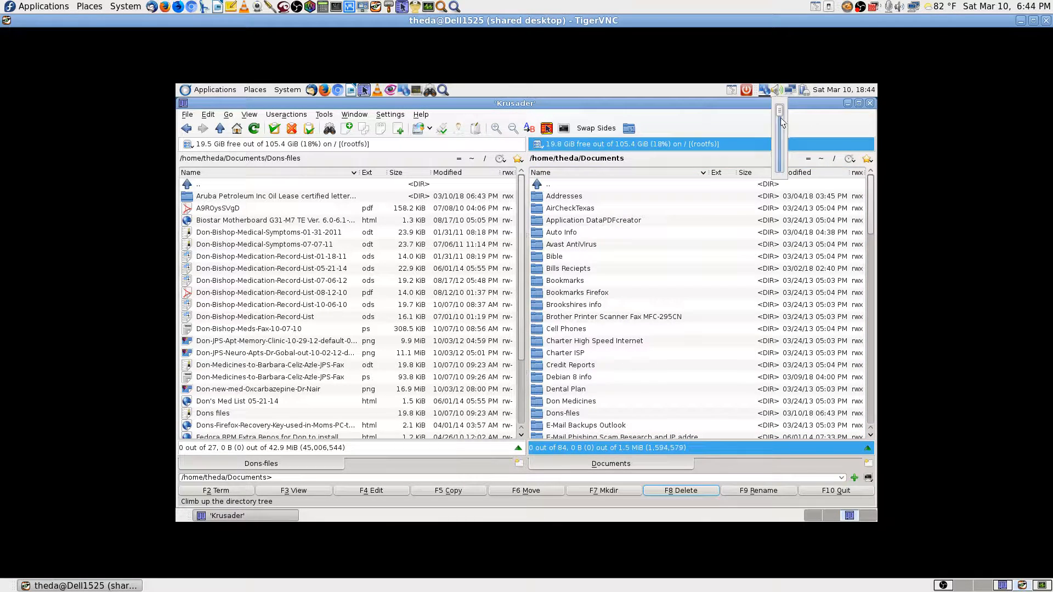
pyautogui.moveTo(781, 114); pyautogui.dragTo(778, 151)
pyautogui.click(683, 191)
# Check the contents of the Don Medicines folder in Documents, then return to Documents.
pyautogui.scroll(-2, 683, 337)
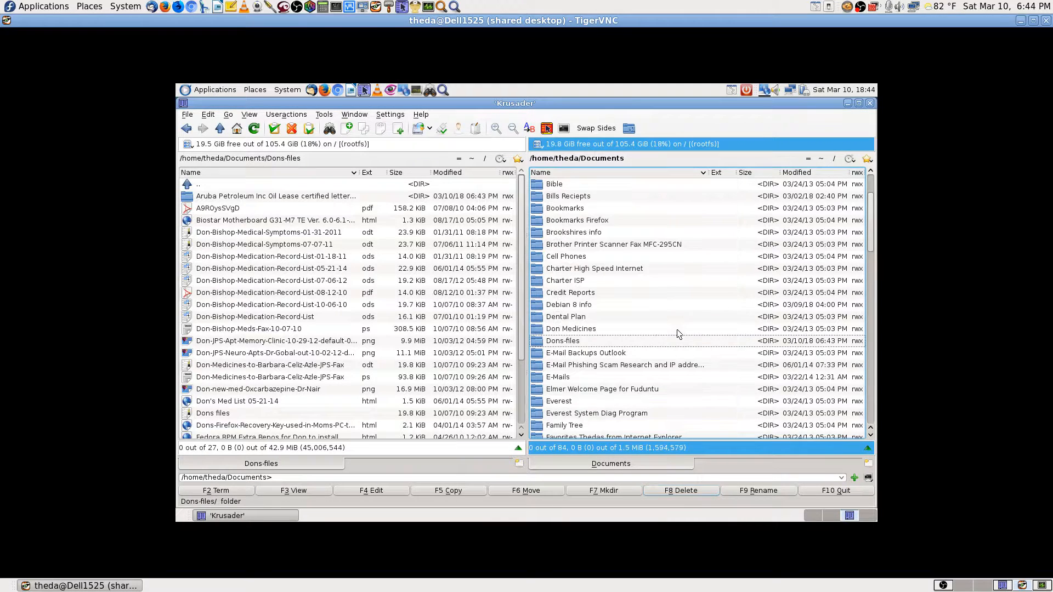
pyautogui.doubleClick(593, 330)
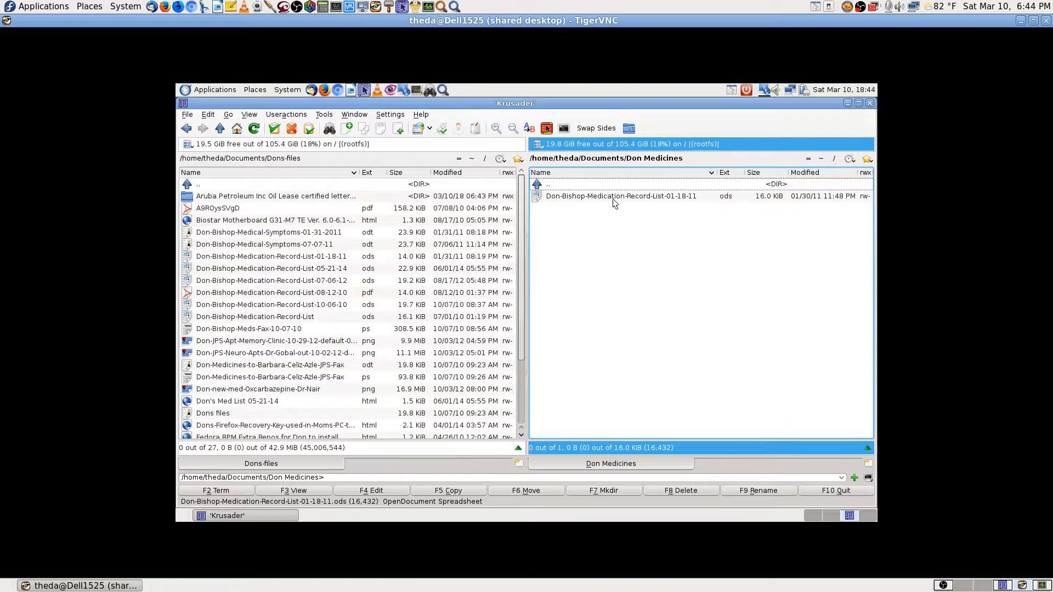
pyautogui.doubleClick(576, 186)
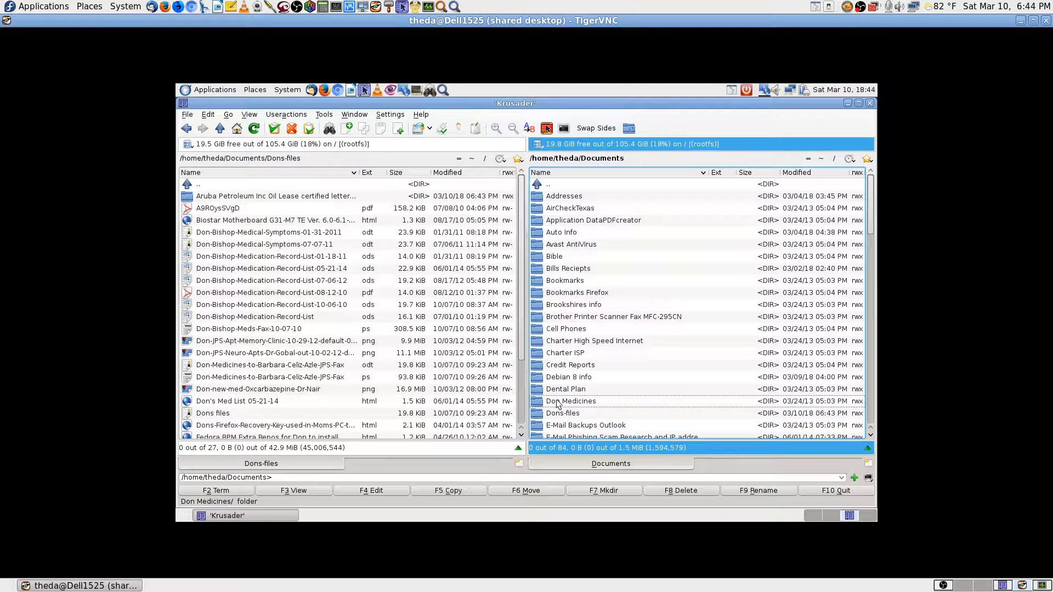
pyautogui.doubleClick(576, 401)
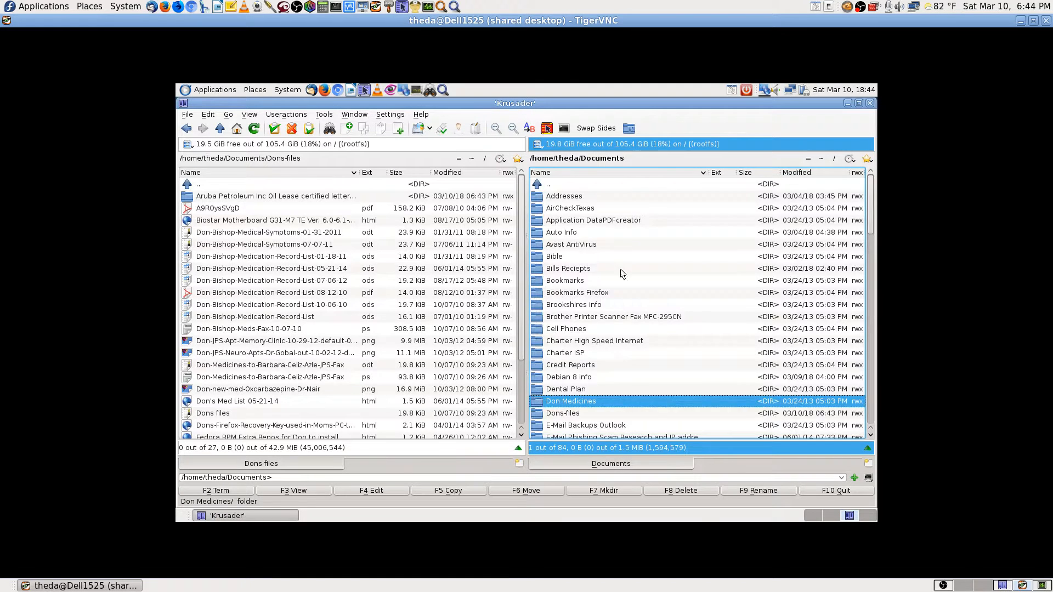
pyautogui.doubleClick(604, 186)
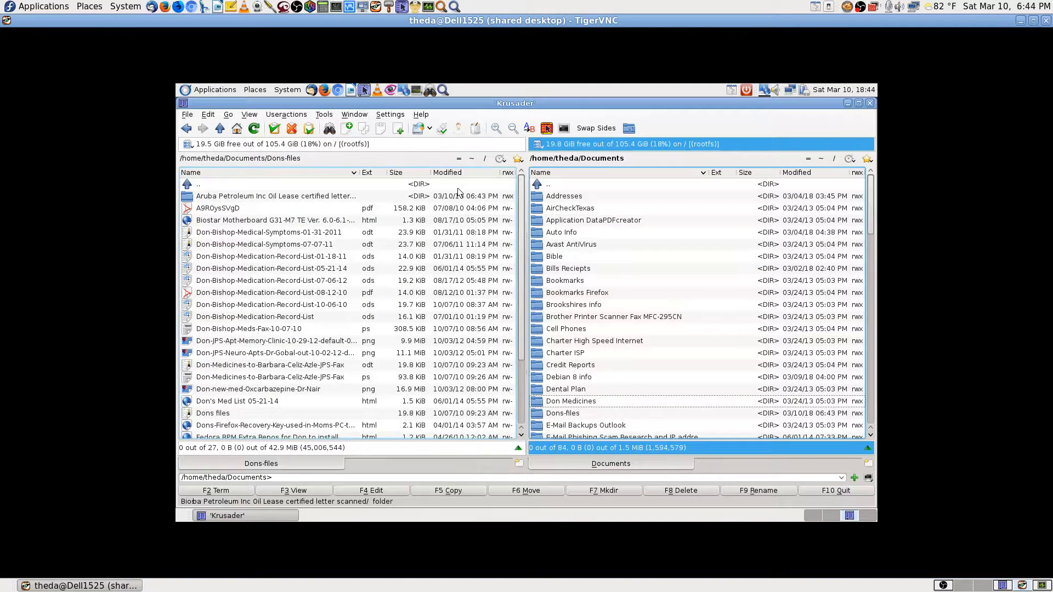
# Show Downloads in the left panel, recheck Don Medicines, then open Dons-files on the right.
pyautogui.click(472, 159)
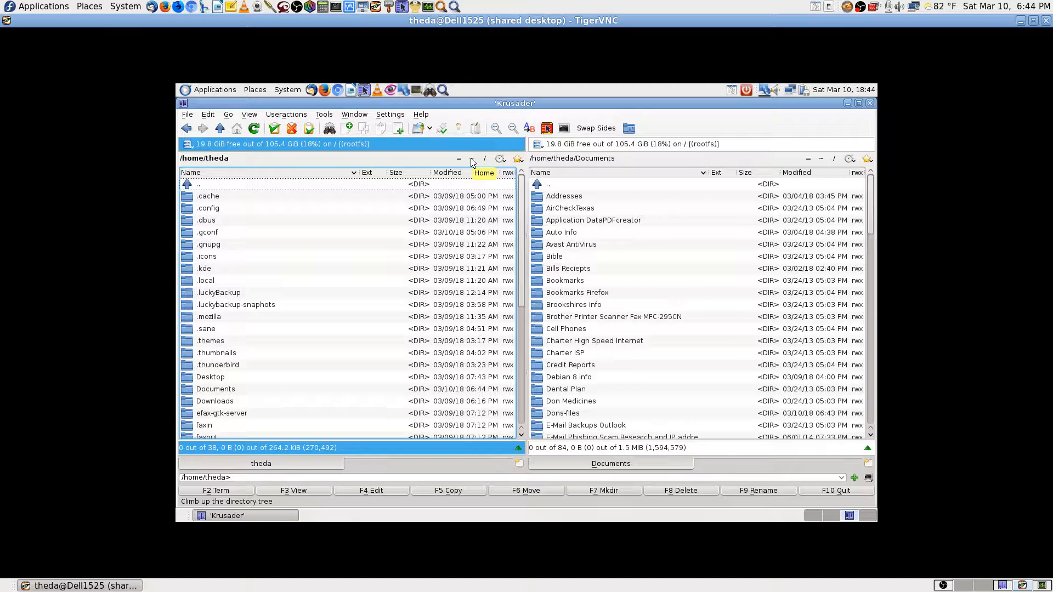
pyautogui.write('down')
pyautogui.press('Return')
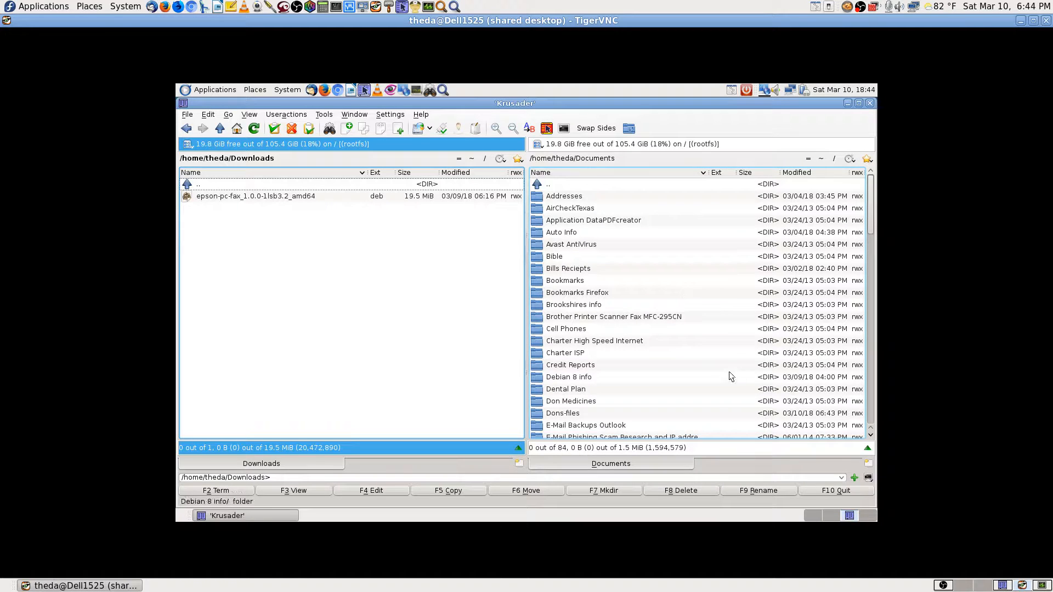
pyautogui.click(606, 405)
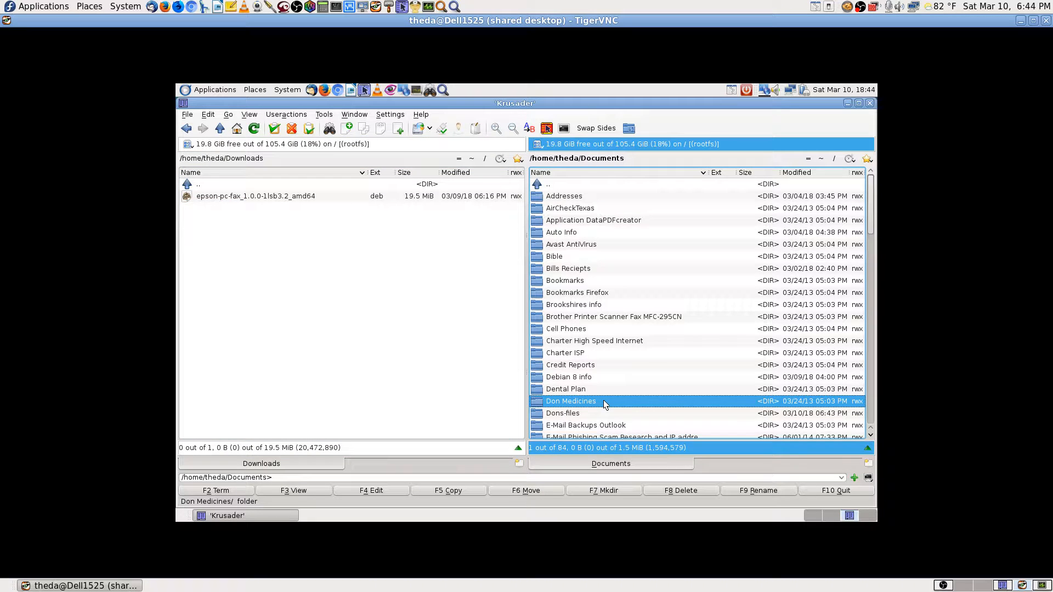
pyautogui.doubleClick(605, 405)
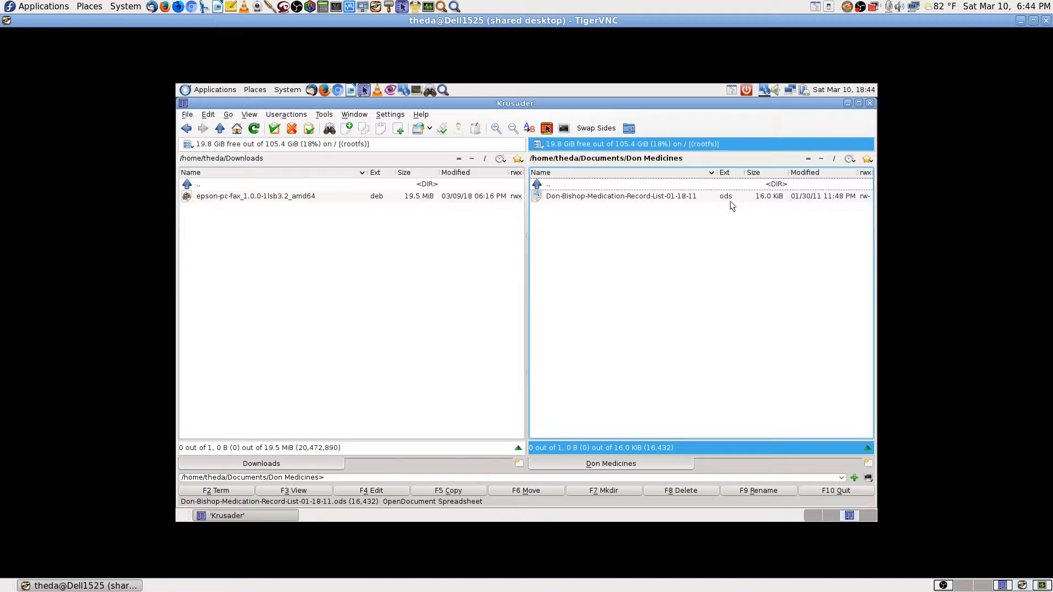
pyautogui.doubleClick(652, 188)
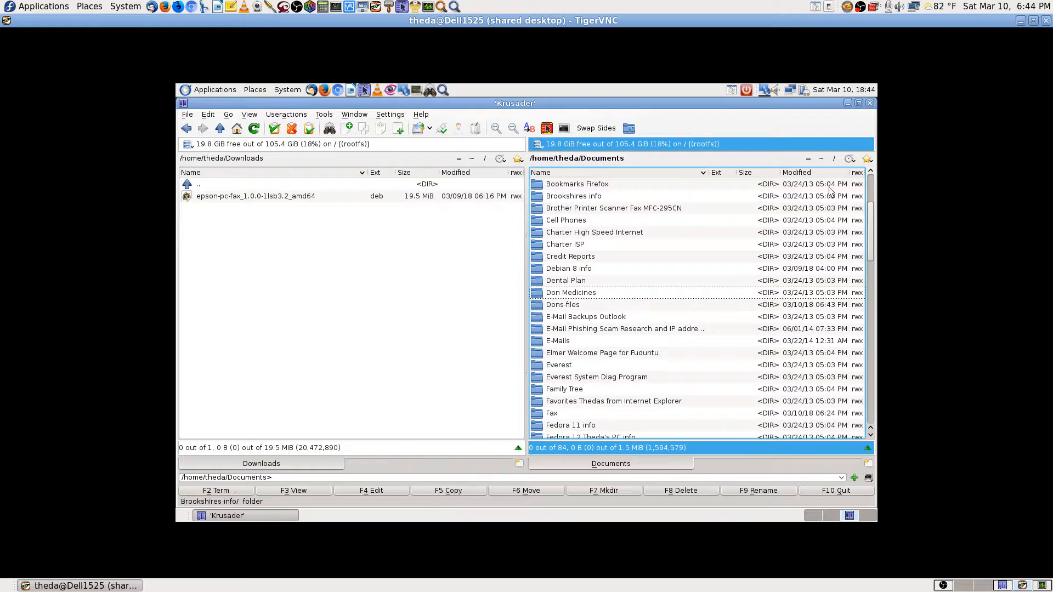
pyautogui.doubleClick(569, 306)
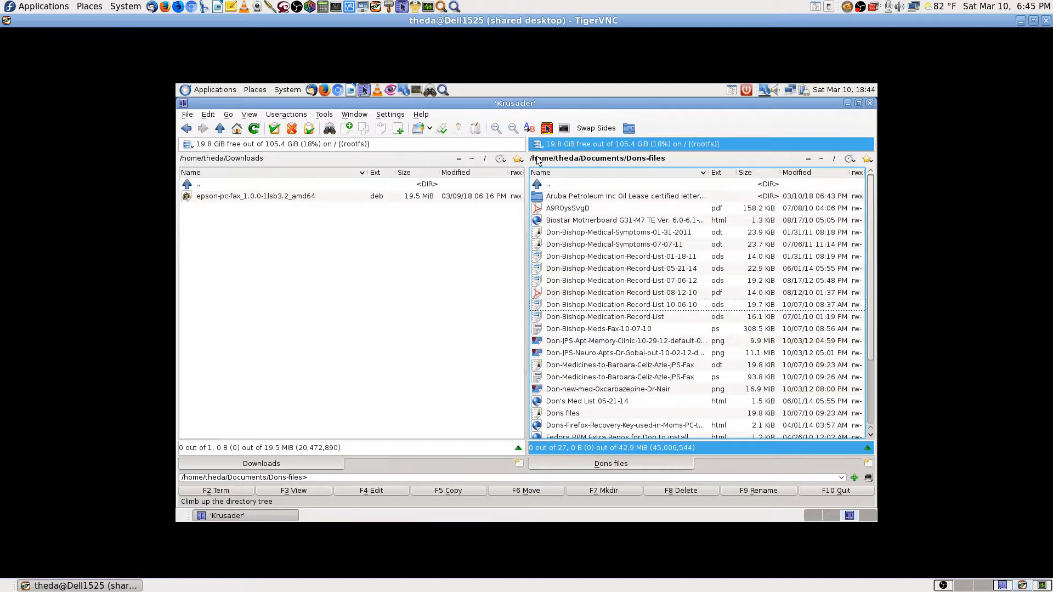
# Put Dons-files in the left panel, open Don Medicines on the right, and launch Synchronize Directories.
pyautogui.click(459, 159)
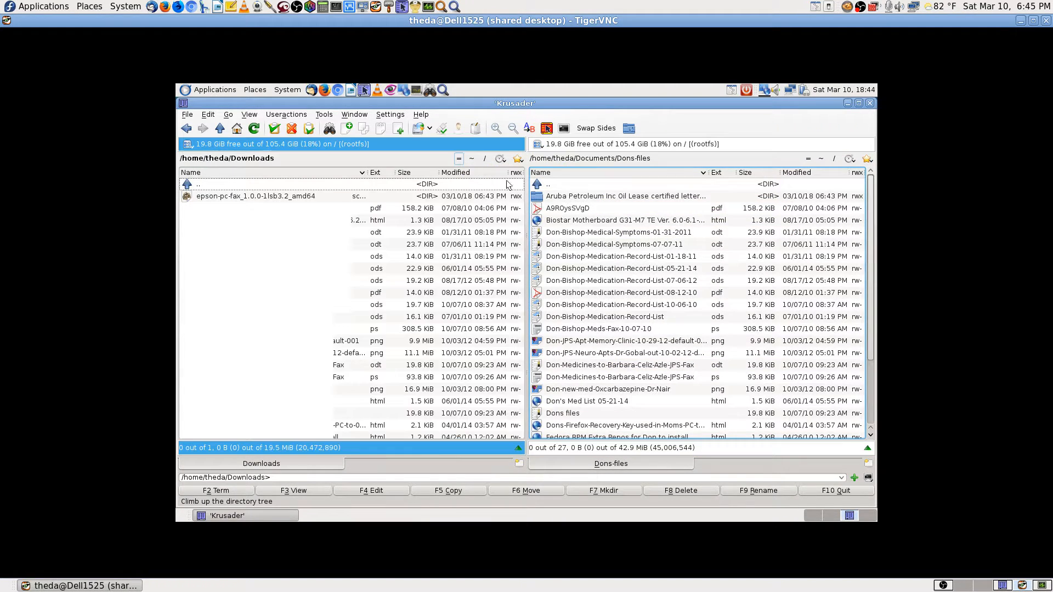
pyautogui.doubleClick(568, 185)
pyautogui.click(582, 401)
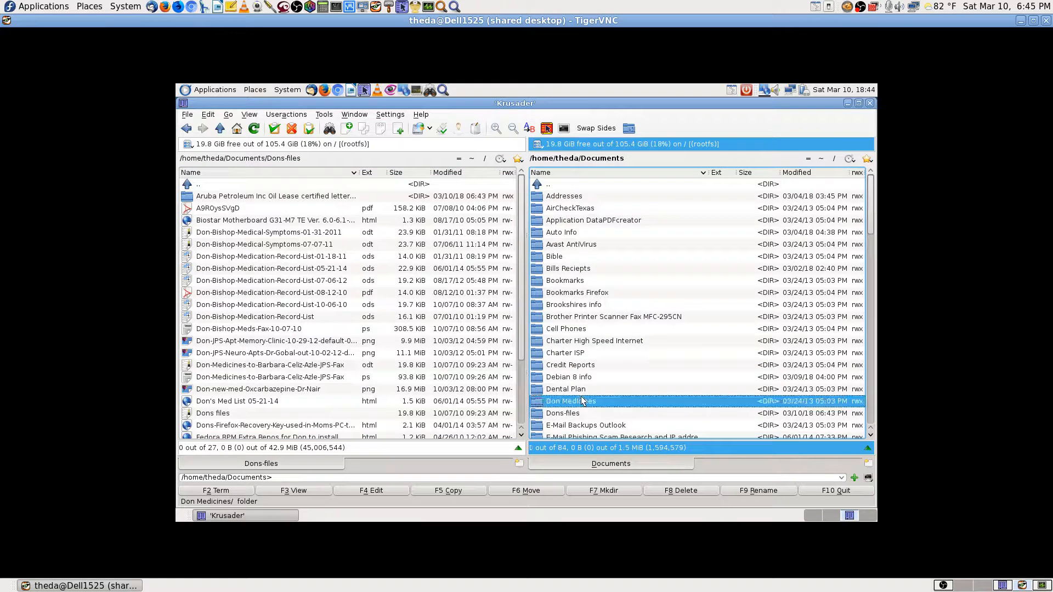
pyautogui.doubleClick(583, 401)
pyautogui.click(630, 128)
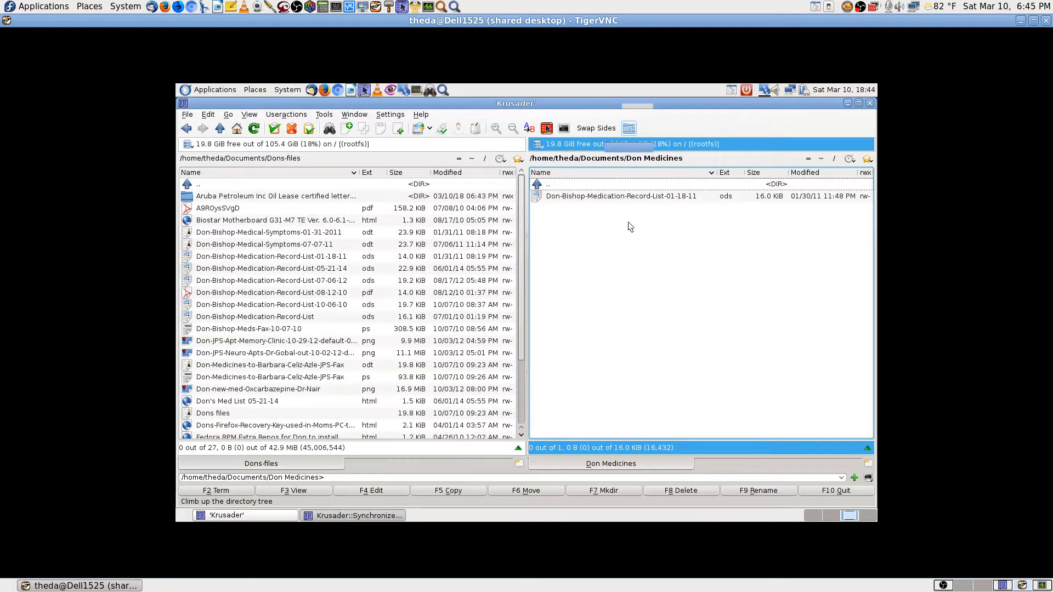
# Compare the two folders, then try copying the .ods spreadsheet to Dons-files, cancelling since a newer copy exists.
pyautogui.click(579, 437)
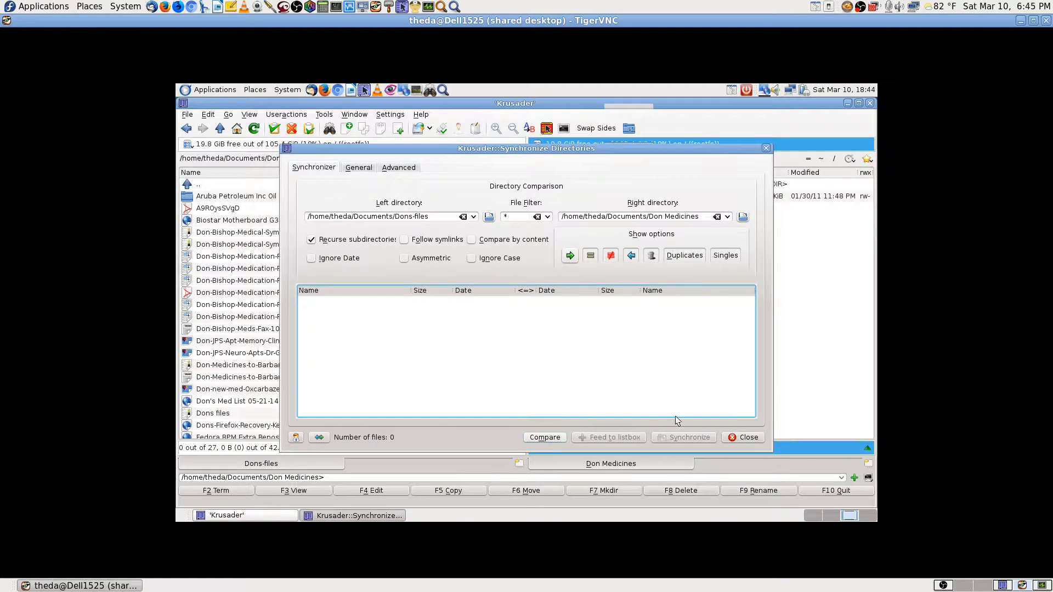
pyautogui.click(746, 437)
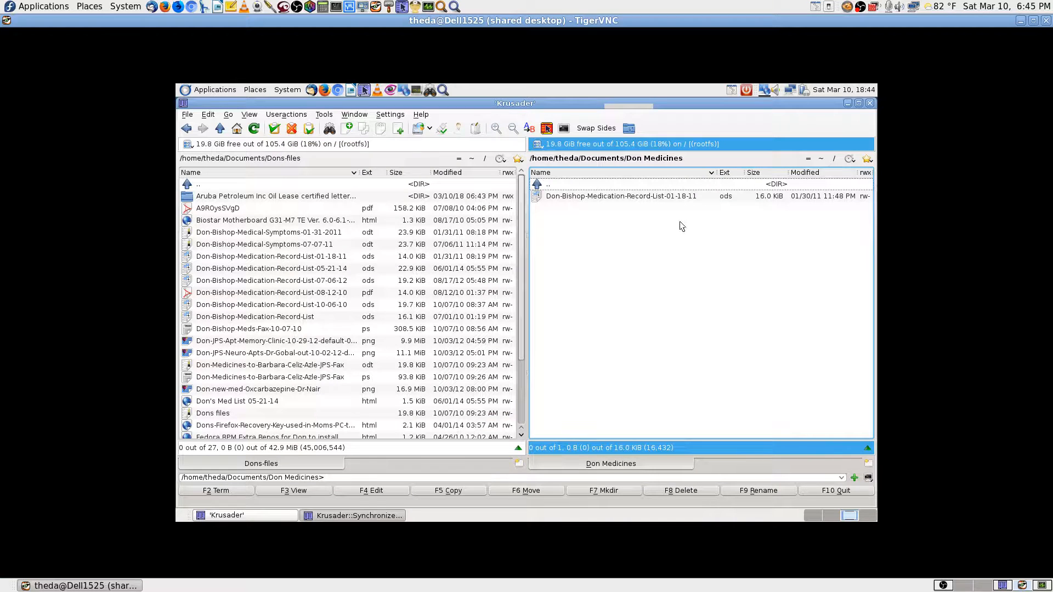
pyautogui.doubleClick(623, 187)
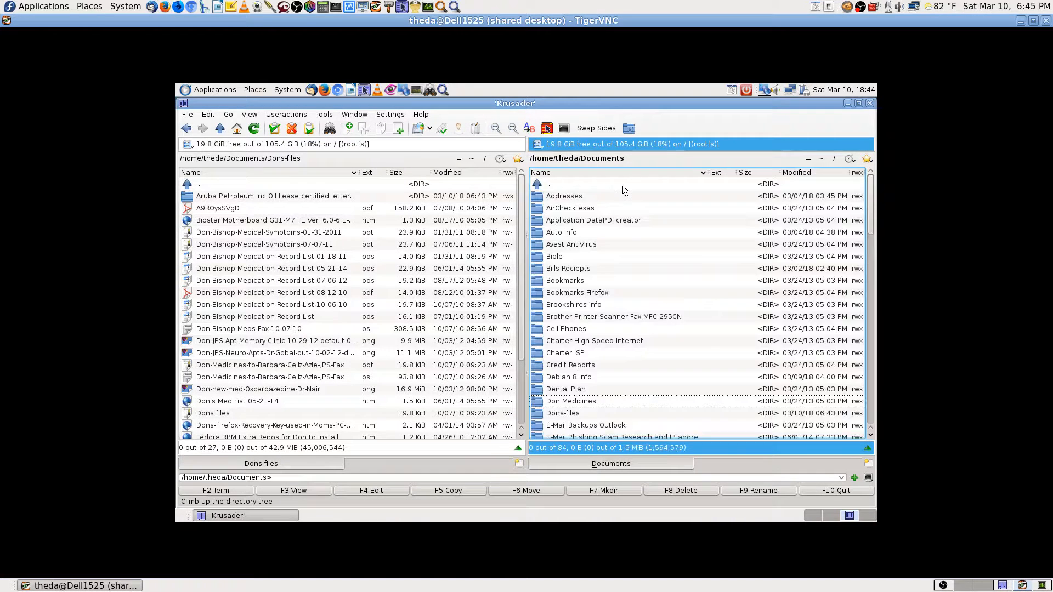
pyautogui.doubleClick(589, 392)
pyautogui.click(659, 196)
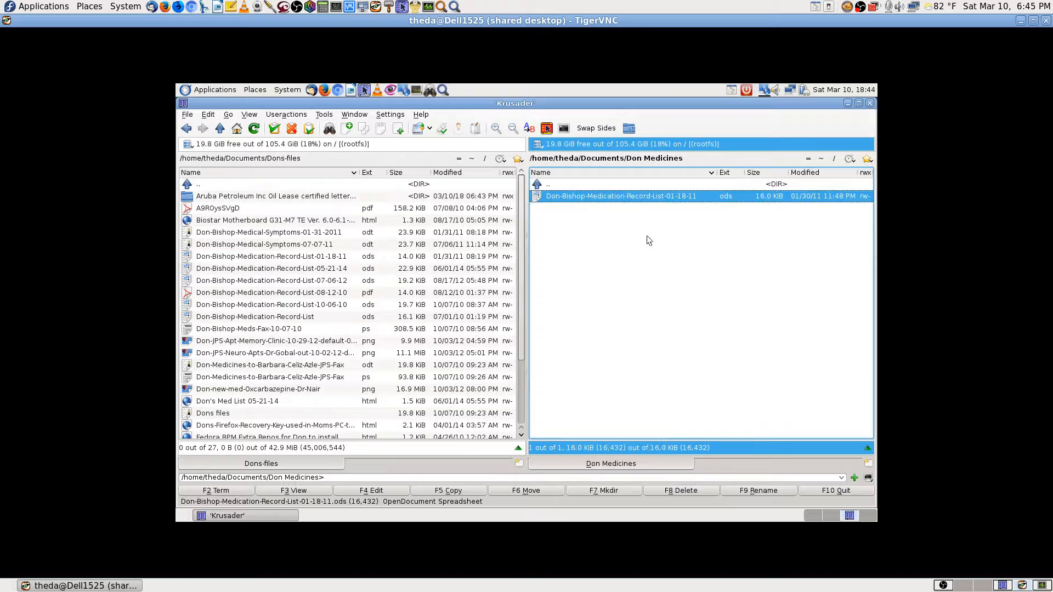
pyautogui.click(475, 490)
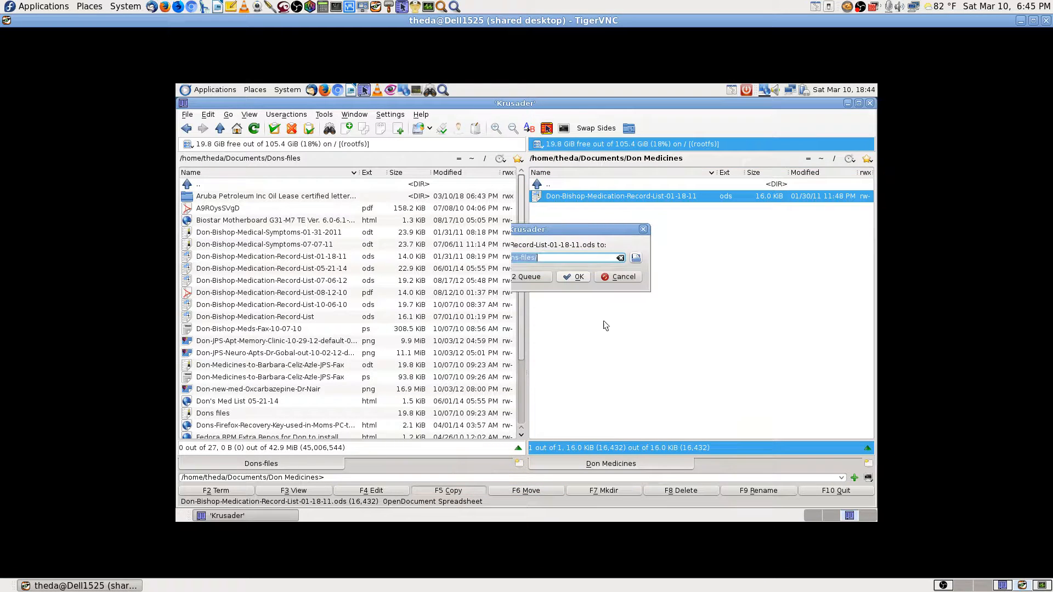
pyautogui.click(580, 278)
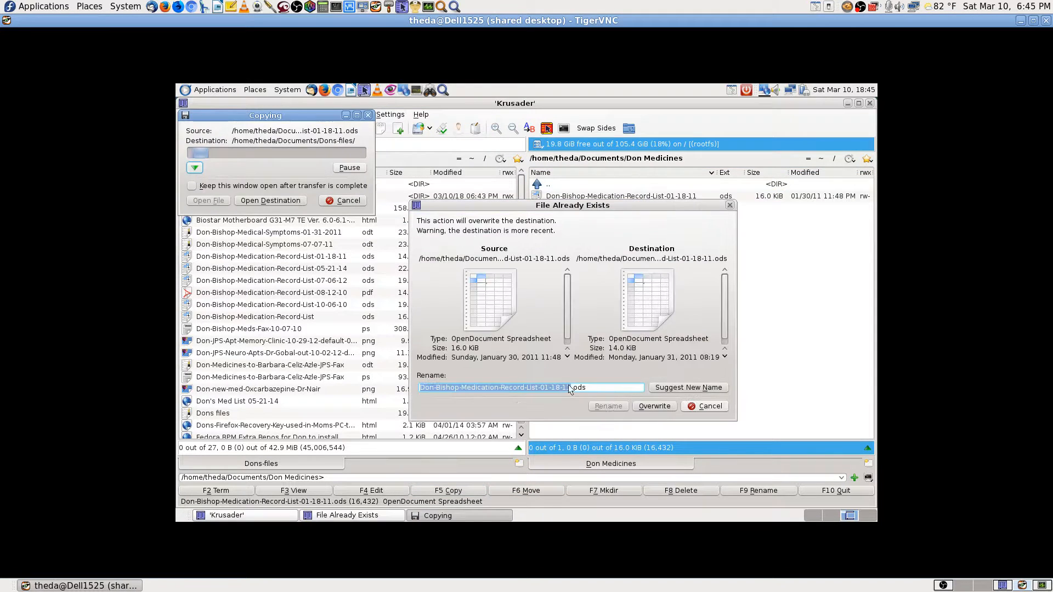
pyautogui.click(687, 407)
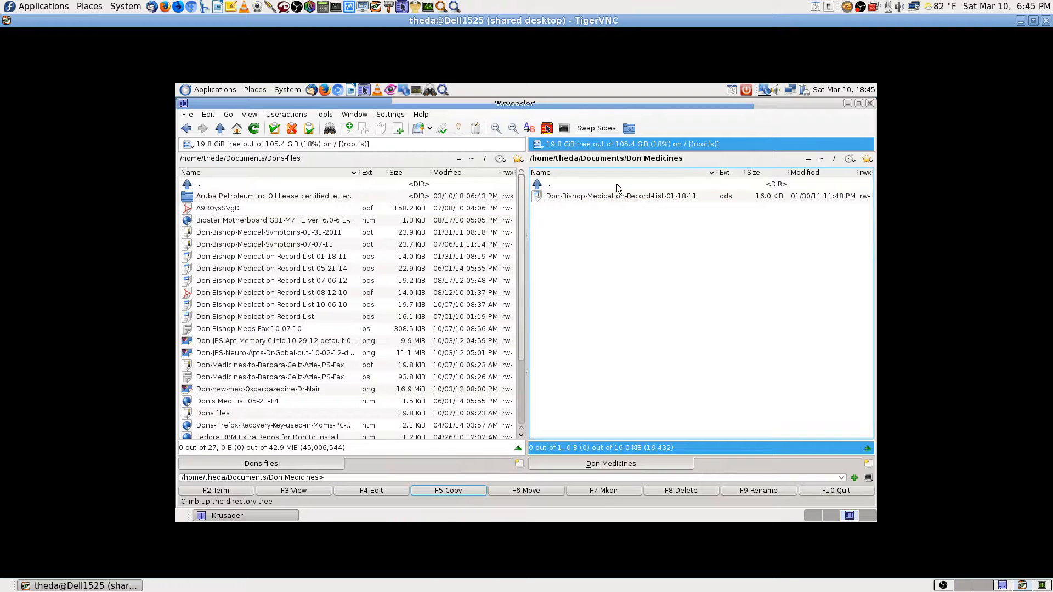
# Delete the Don Medicines folder with its contents from Documents, then open Dons-files.
pyautogui.press('BackSpace')
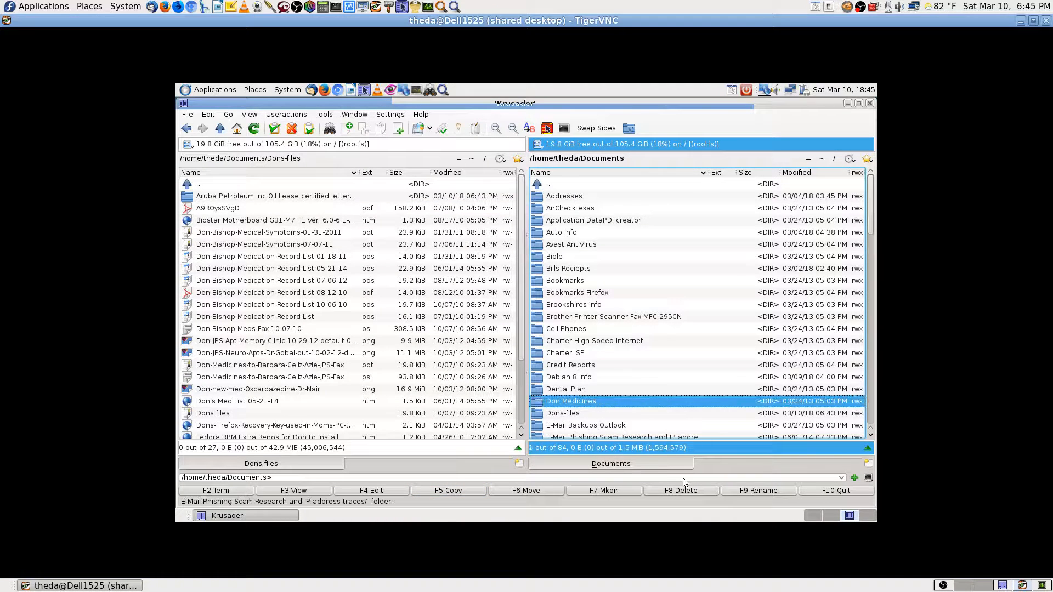
pyautogui.click(695, 489)
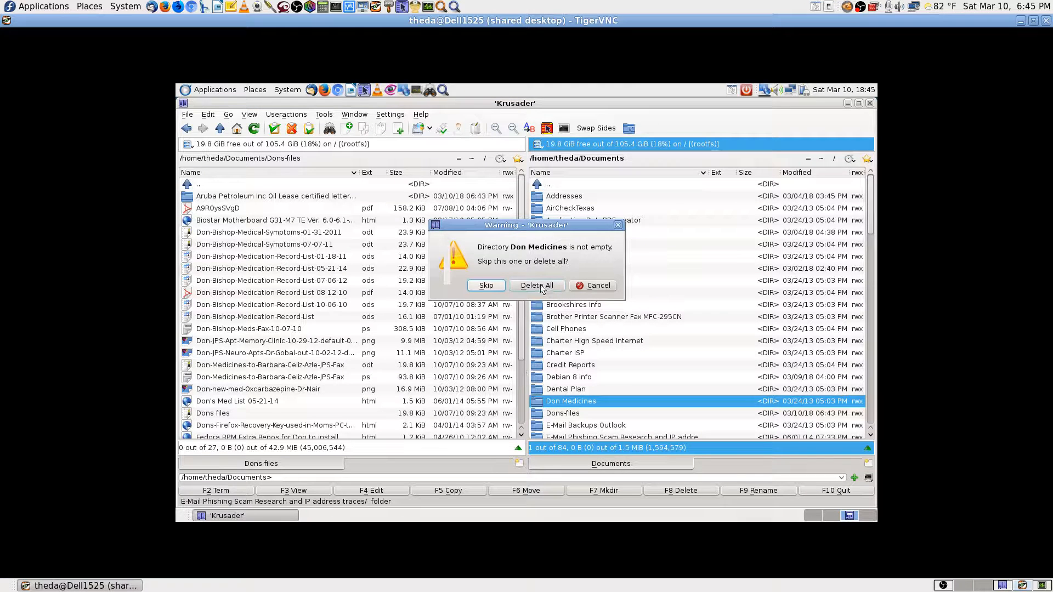
pyautogui.click(553, 290)
pyautogui.doubleClick(566, 401)
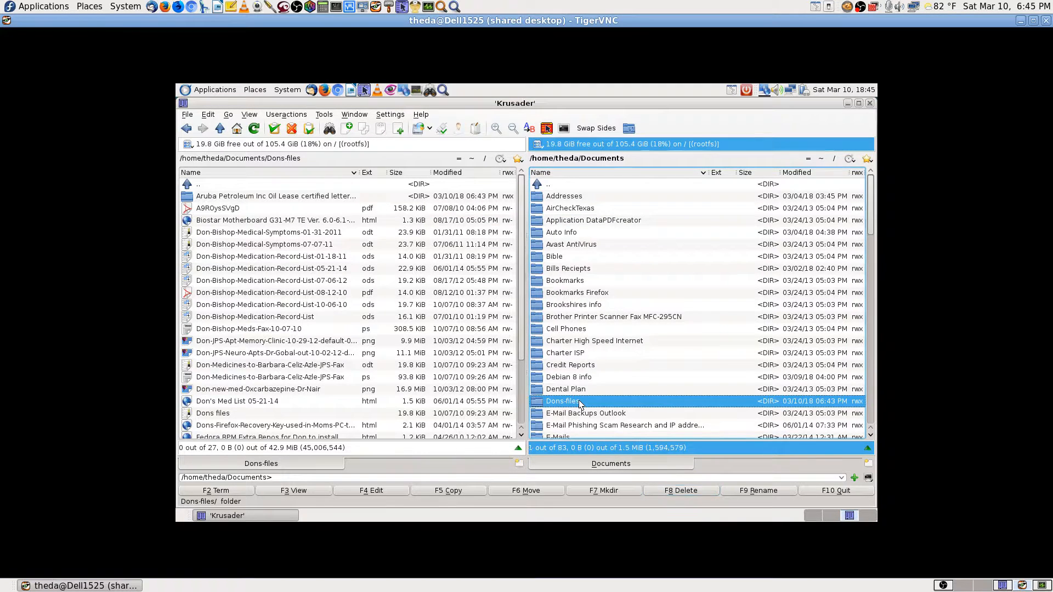
# Show Downloads in the left panel and sort both panels by modified date, newest first.
pyautogui.click(468, 162)
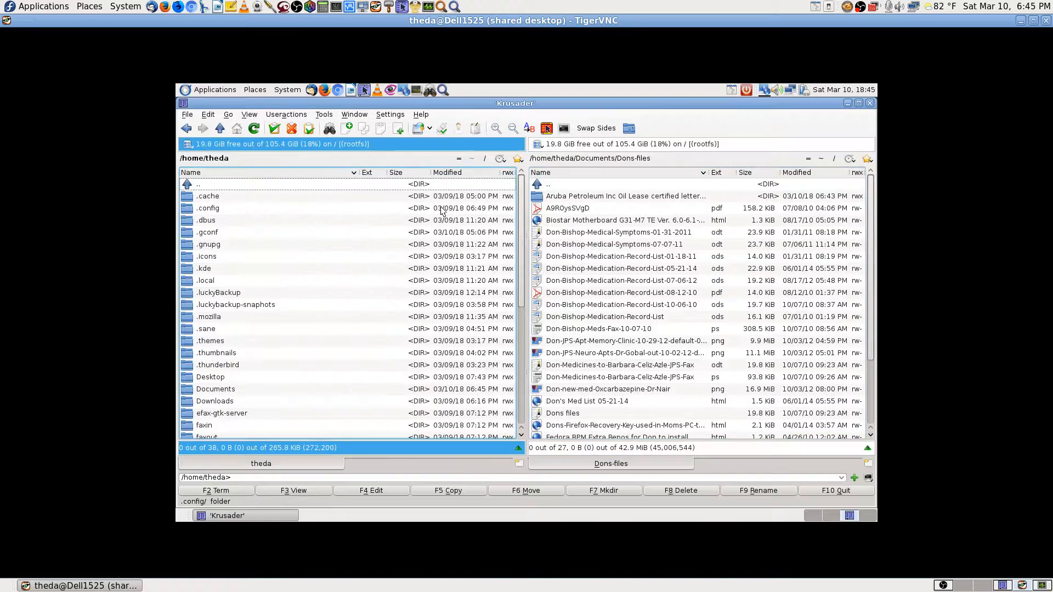
pyautogui.write('down')
pyautogui.press('Return')
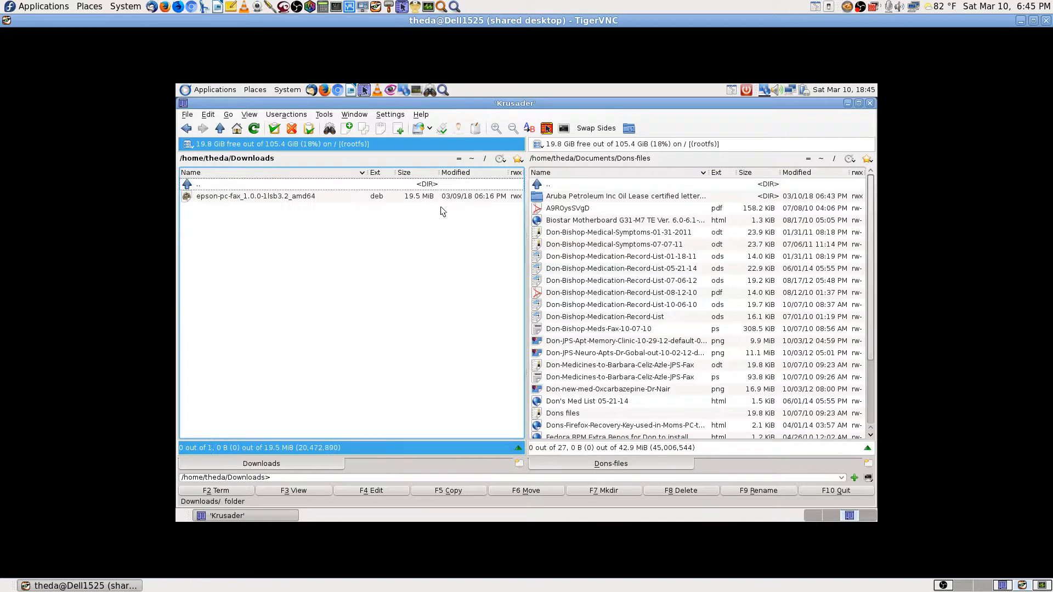
pyautogui.click(478, 173)
pyautogui.click(824, 174)
pyautogui.click(824, 173)
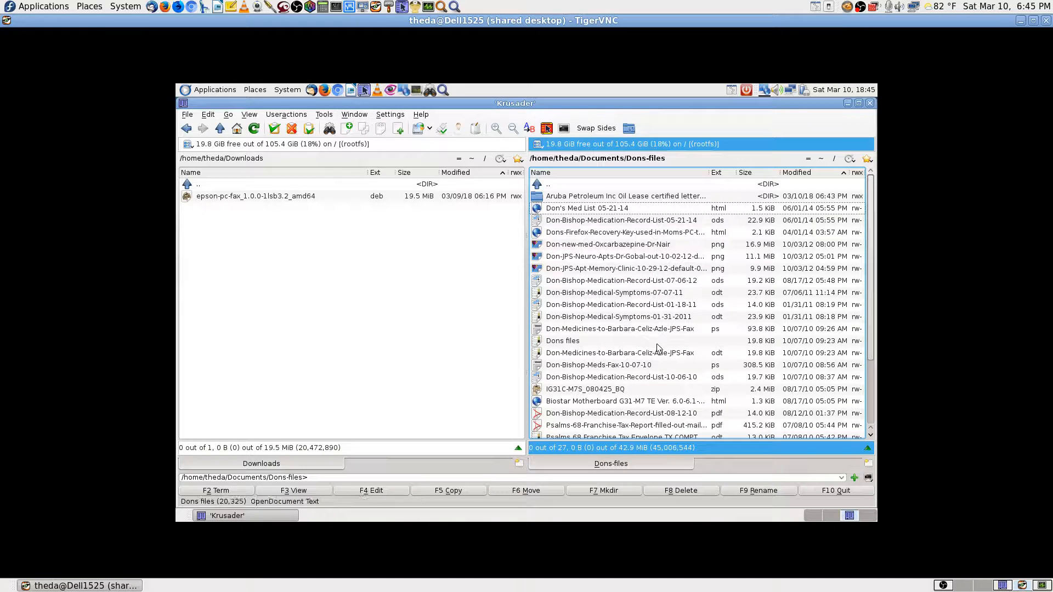
# Open the 05-21-14 medication record .ods spreadsheet from Dons-files in Calc.
pyautogui.click(708, 331)
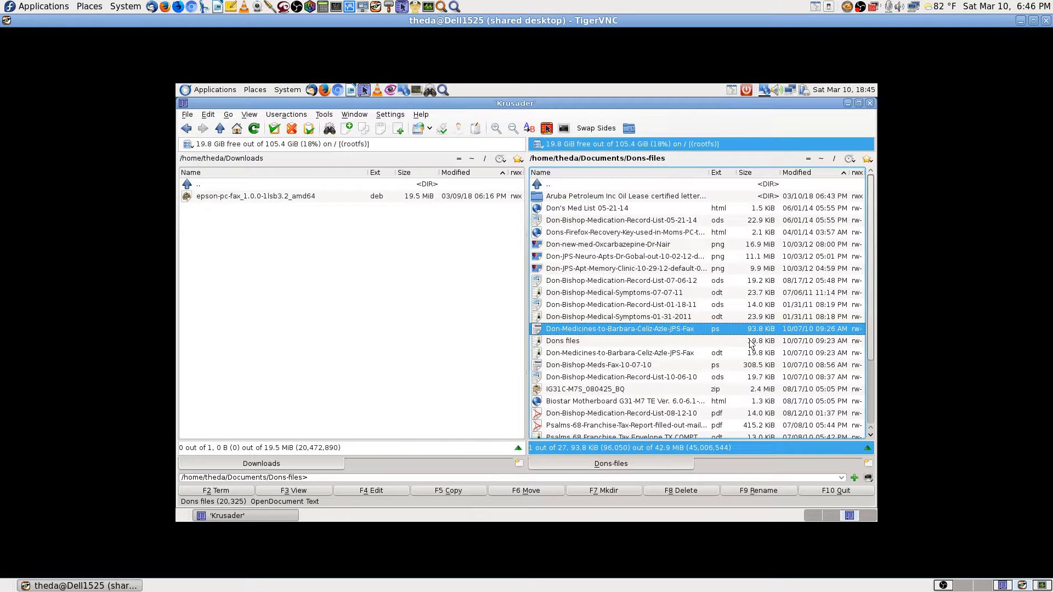
pyautogui.scroll(-2, 753, 342)
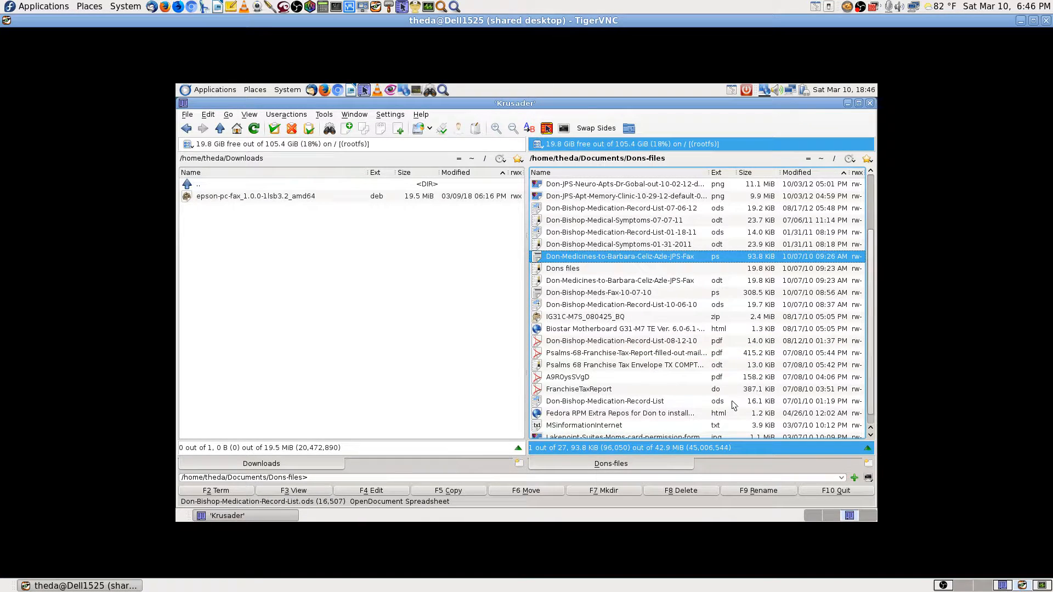
pyautogui.scroll(2, 734, 405)
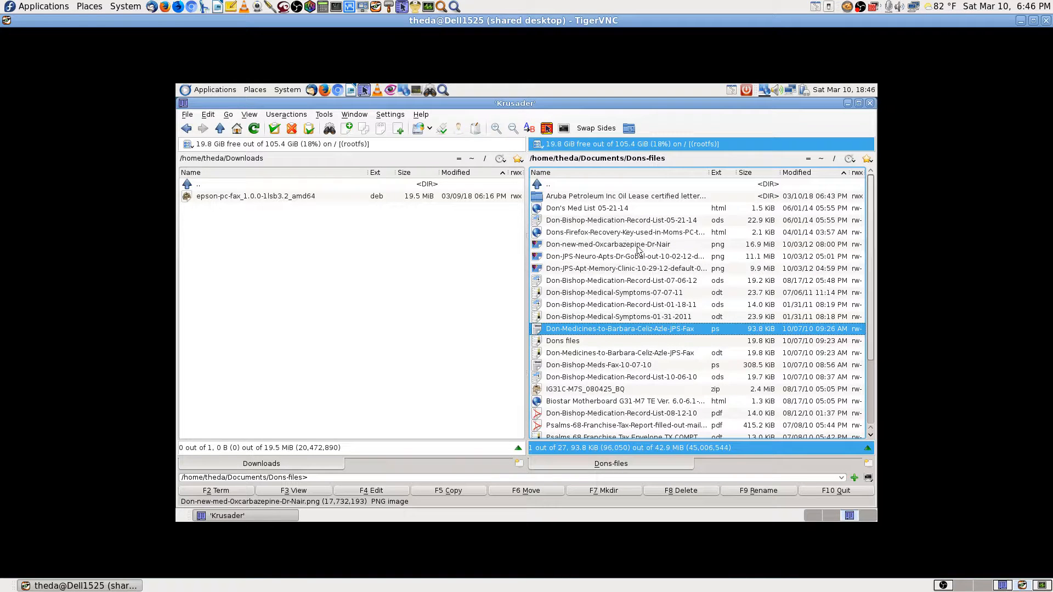
pyautogui.click(809, 211)
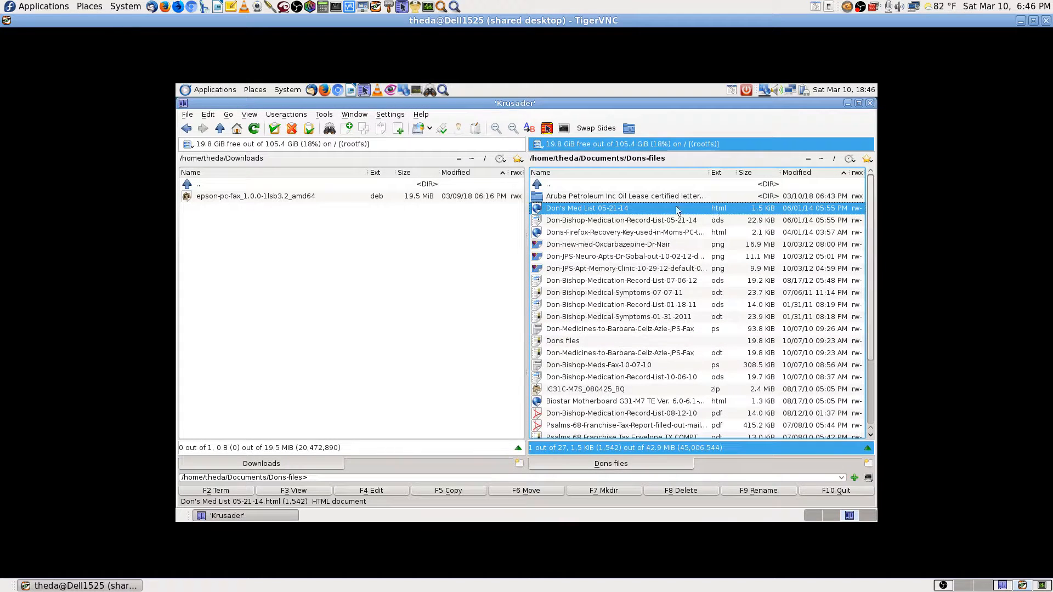
pyautogui.click(633, 223)
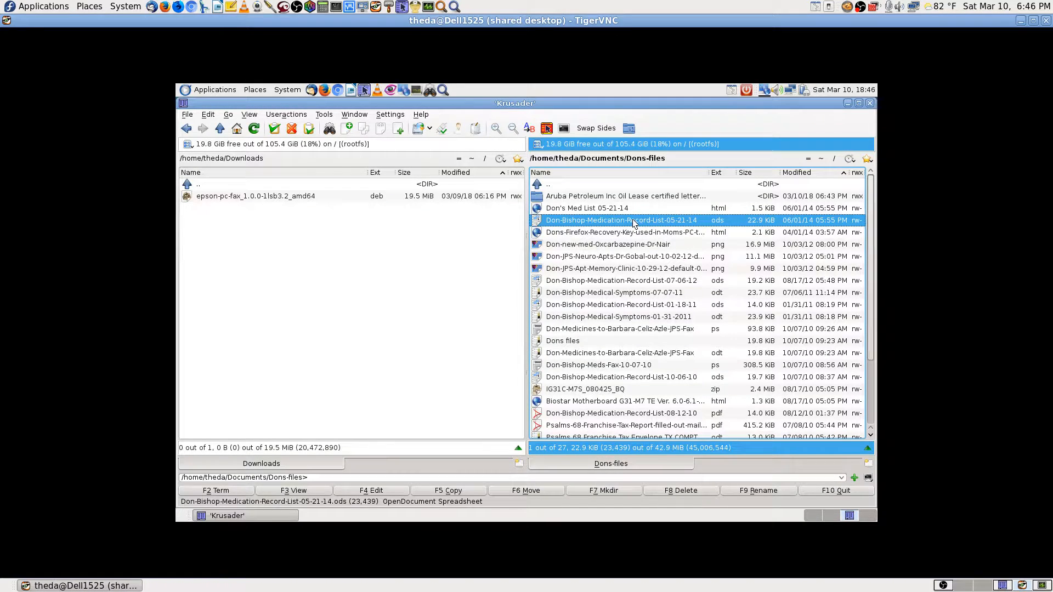
pyautogui.doubleClick(633, 220)
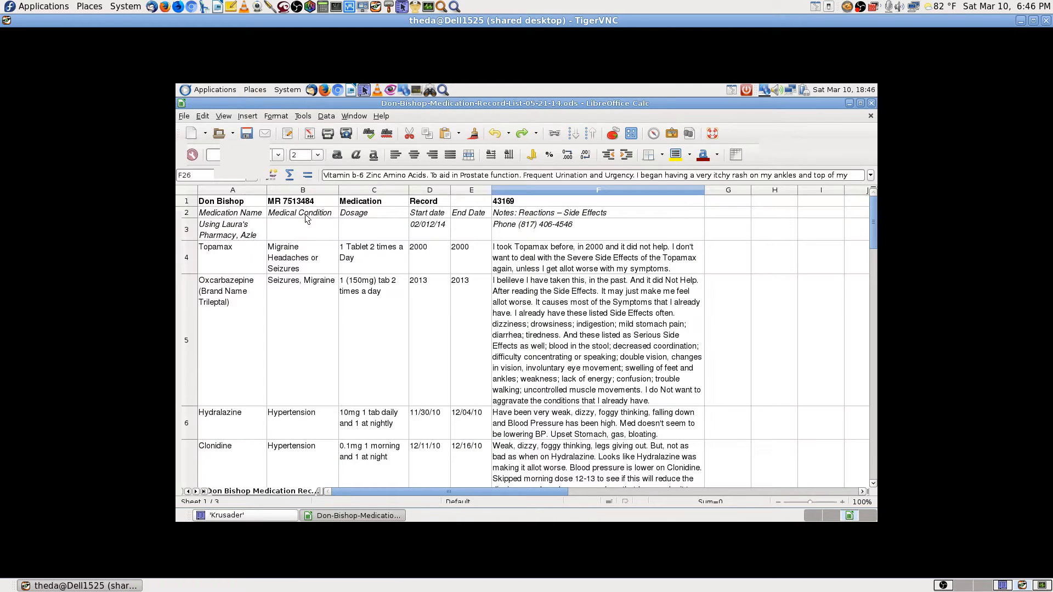
# Save the medication record as Microsoft Excel 97/2000/XP/2003 (.xls), keep Excel format, and close TigerVNC.
pyautogui.click(184, 118)
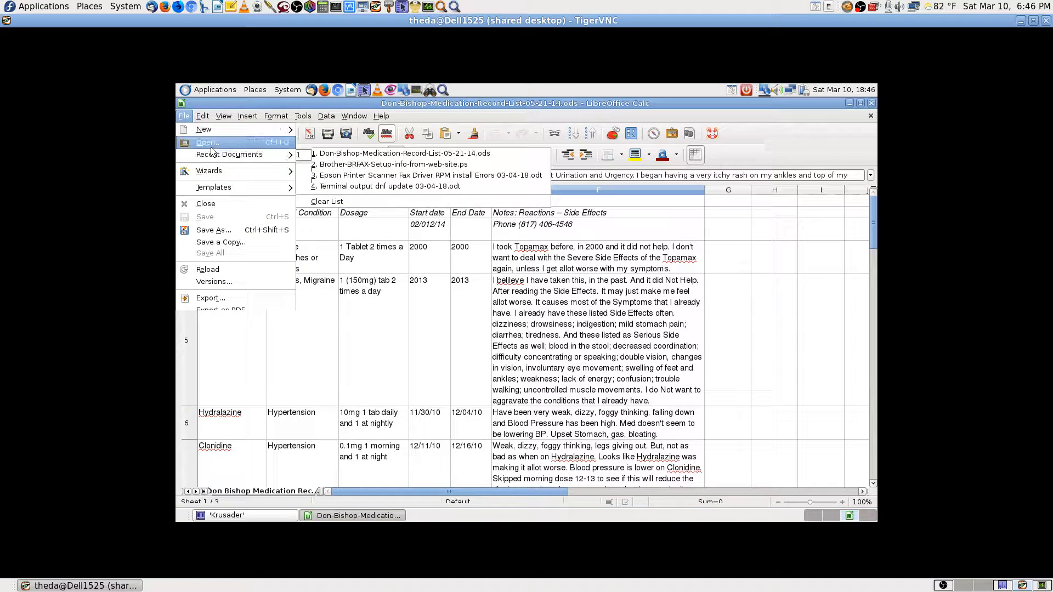
pyautogui.click(224, 236)
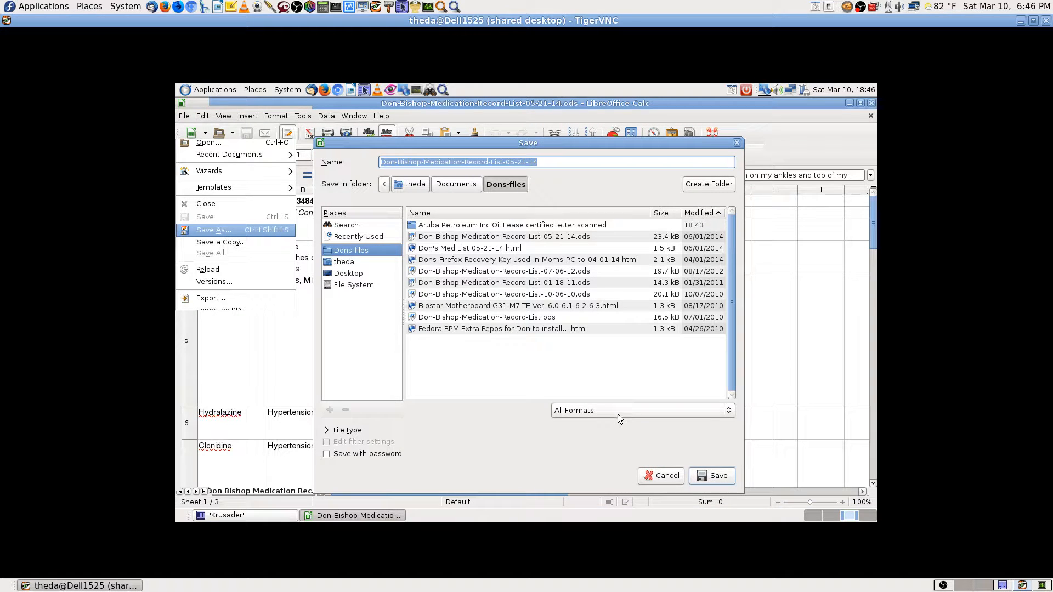
pyautogui.click(618, 414)
pyautogui.click(628, 438)
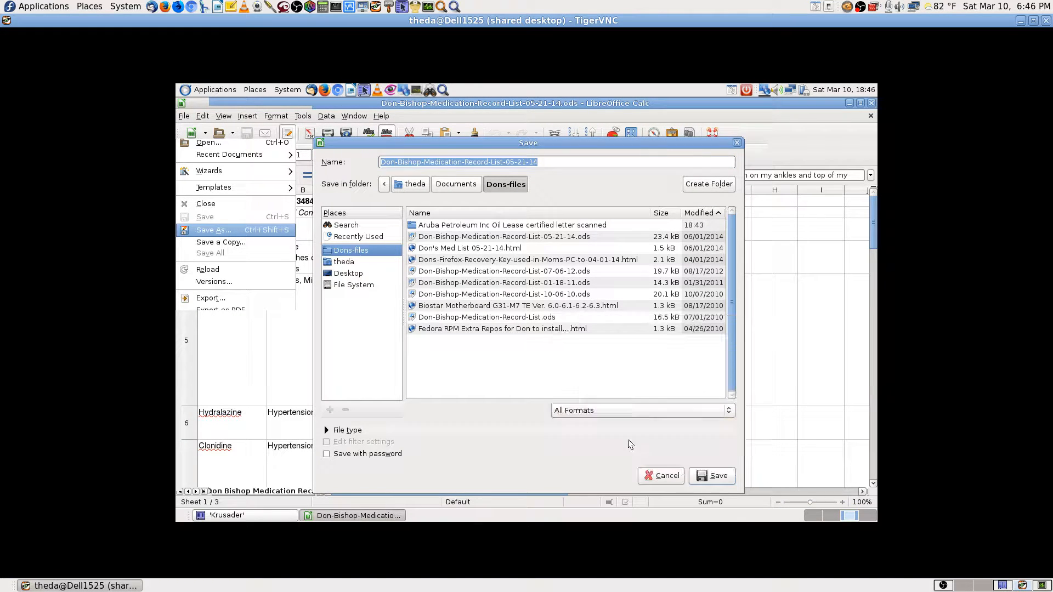
pyautogui.click(640, 414)
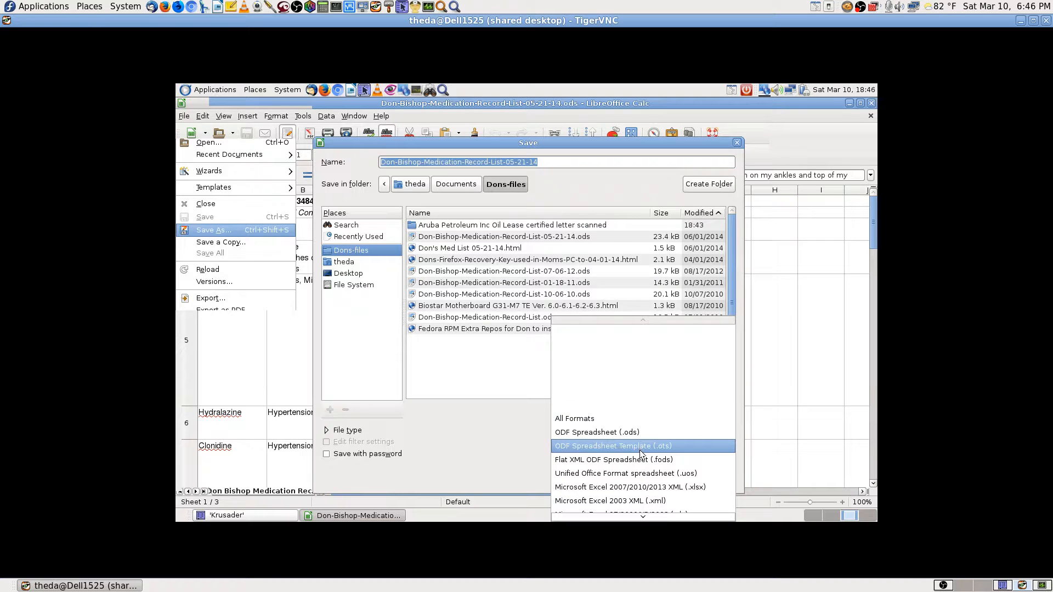
pyautogui.click(640, 450)
pyautogui.click(625, 413)
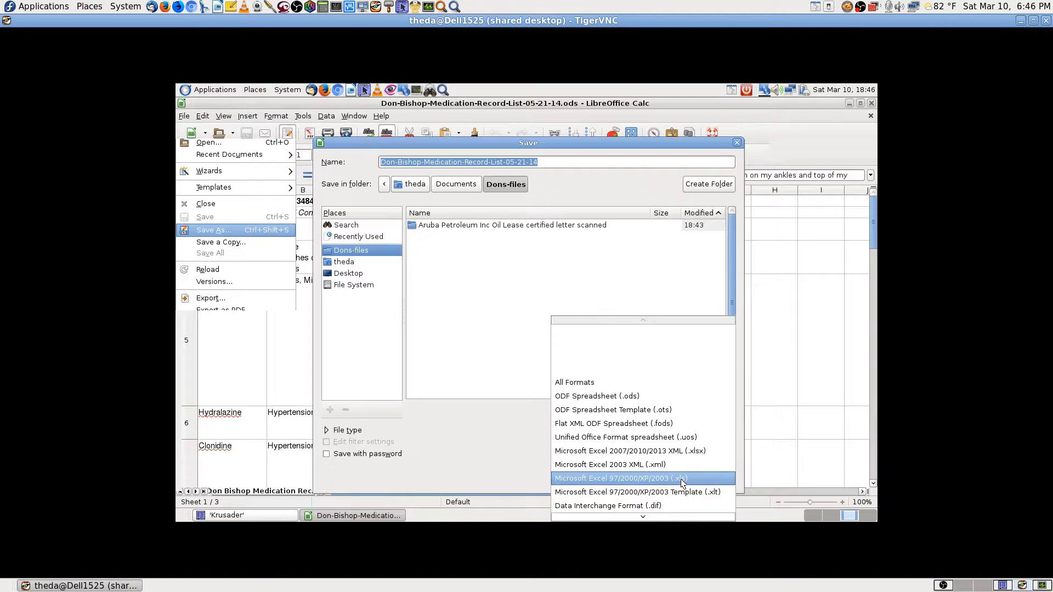
pyautogui.click(681, 479)
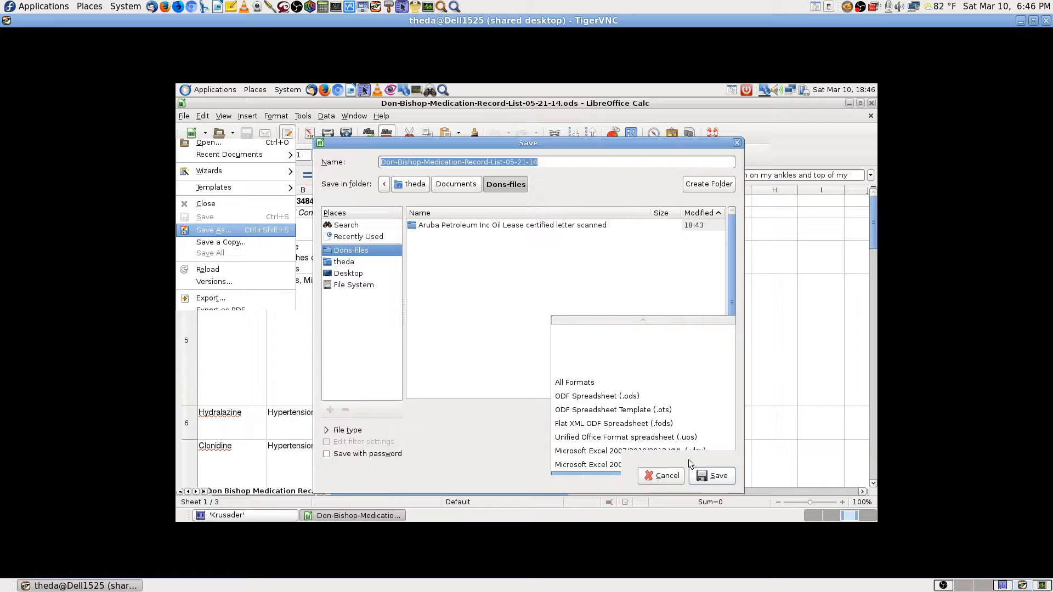
pyautogui.click(705, 476)
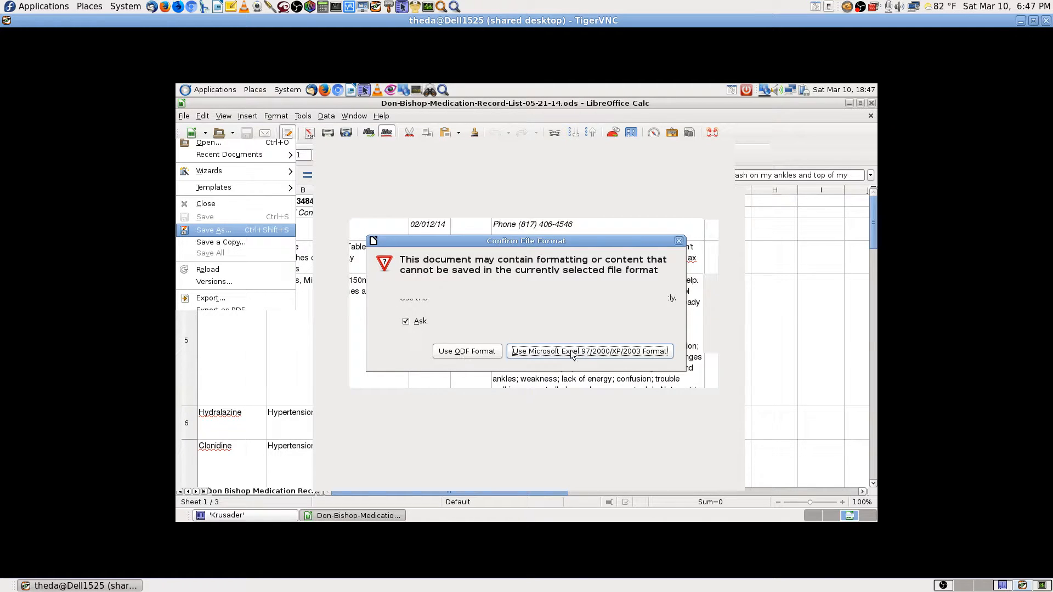
pyautogui.click(589, 352)
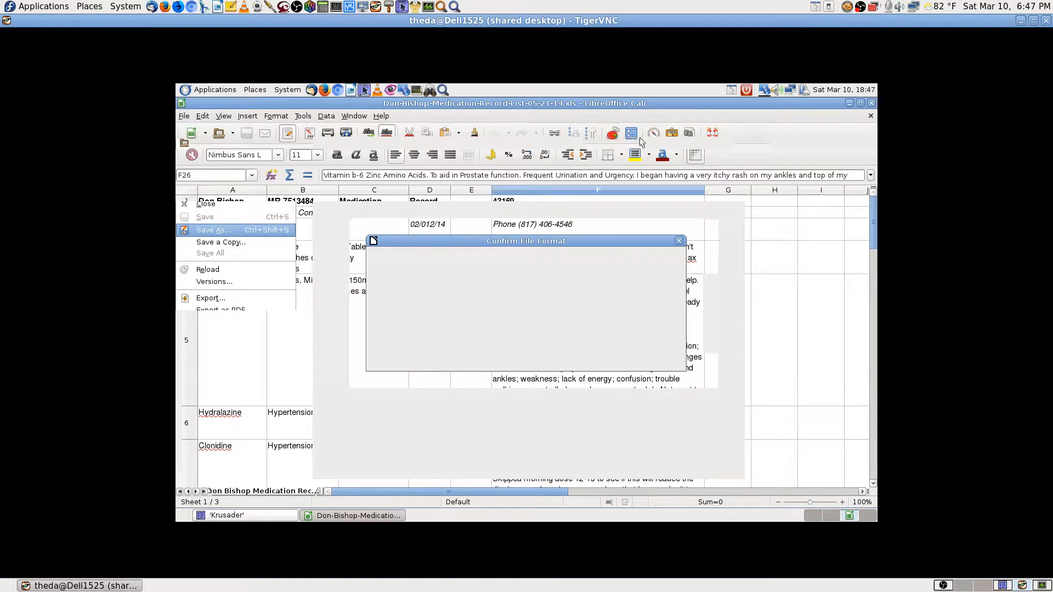
pyautogui.click(1046, 21)
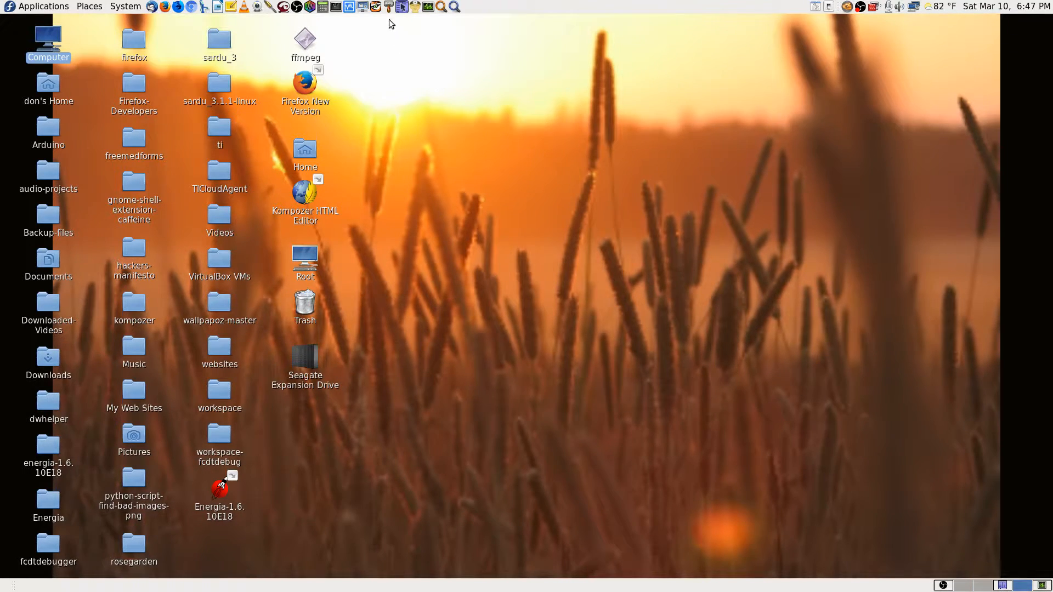
# Reconnect TigerVNC to the remote desktop at 192.168.0.110 using the password, and maximize the viewer.
pyautogui.click(376, 6)
pyautogui.click(174, 84)
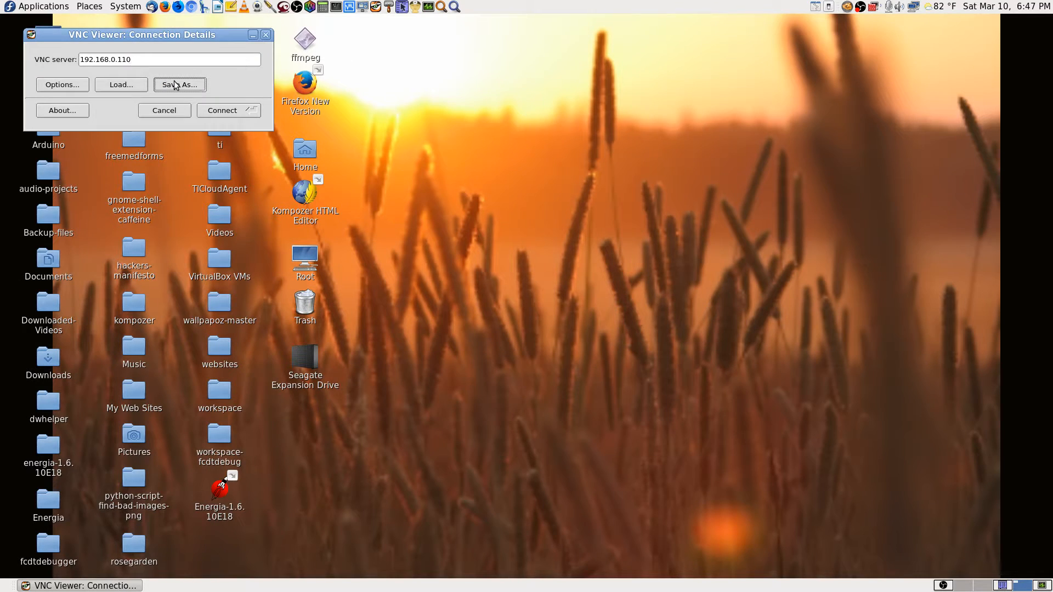
pyautogui.click(282, 228)
pyautogui.click(221, 109)
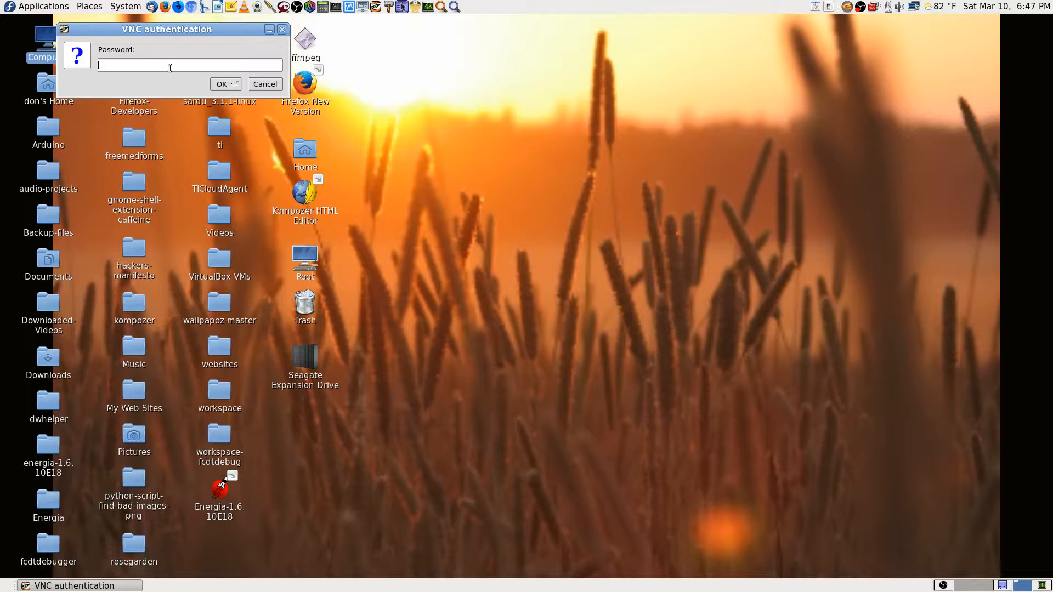
pyautogui.write('*')
pyautogui.press('Return')
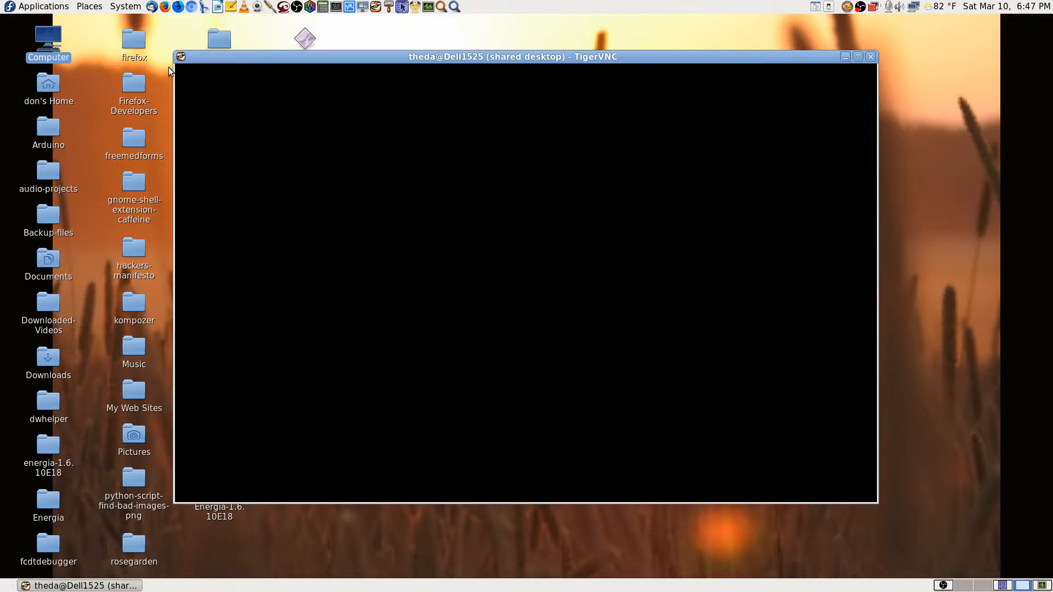
pyautogui.click(856, 57)
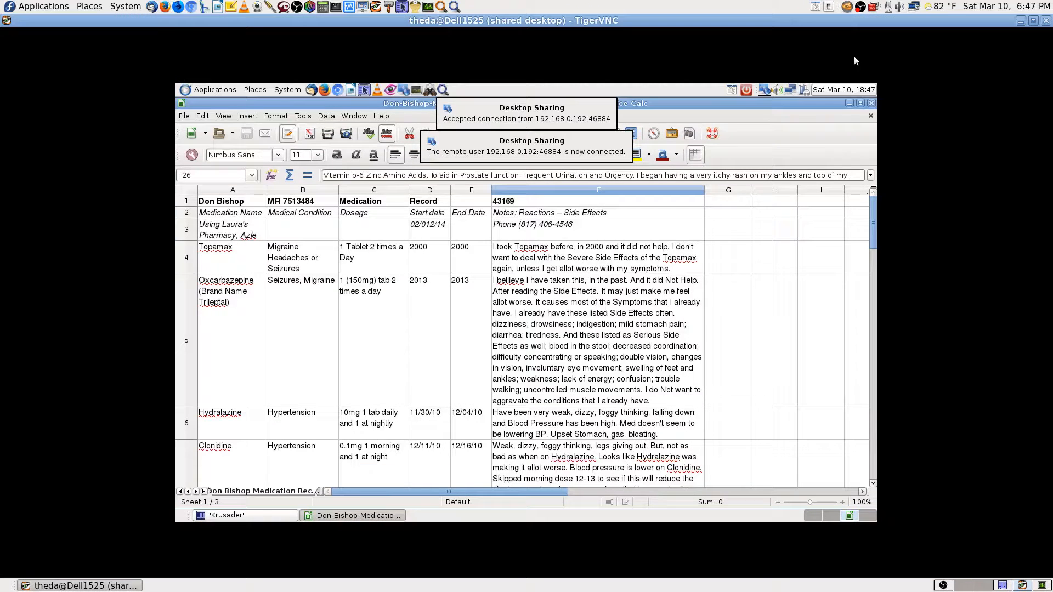
# Close Calc, open the new 32.0 KiB .xls file to verify it, close it, and go up to Documents.
pyautogui.click(872, 103)
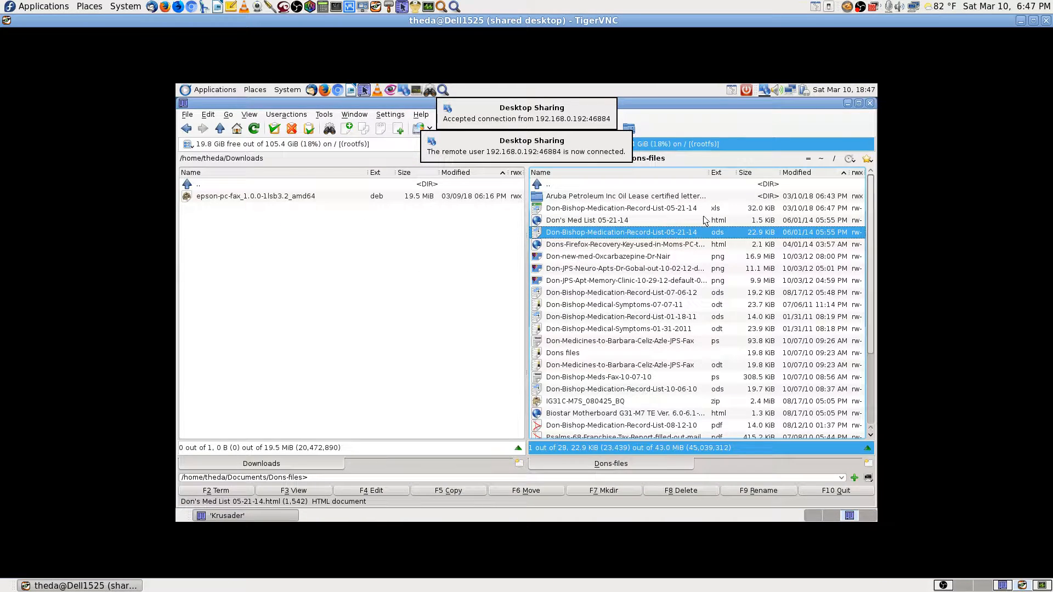
pyautogui.click(662, 212)
pyautogui.doubleClick(662, 208)
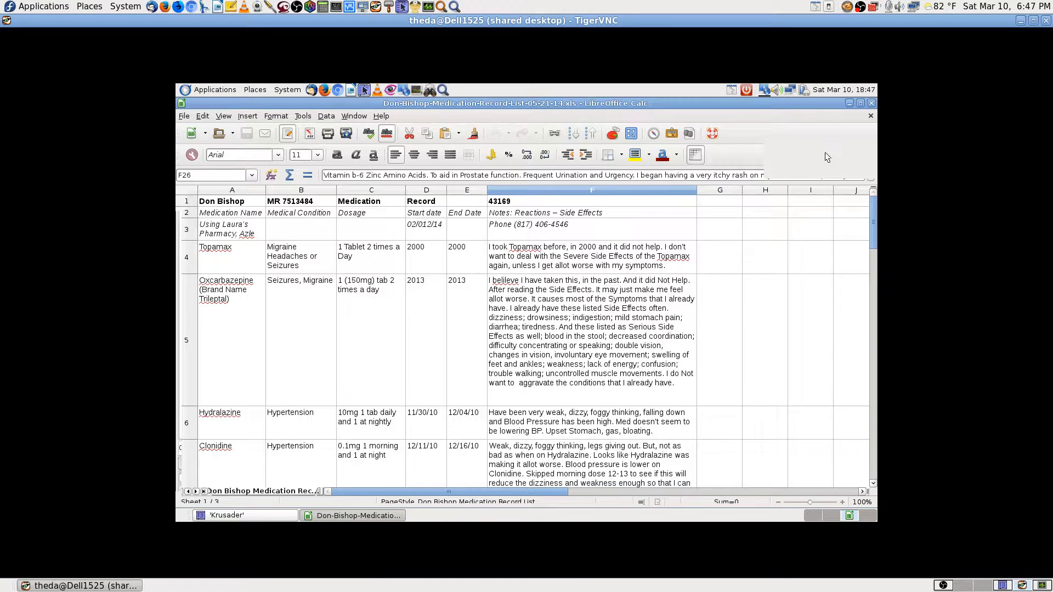
pyautogui.hotkey('ctrl', 'q')
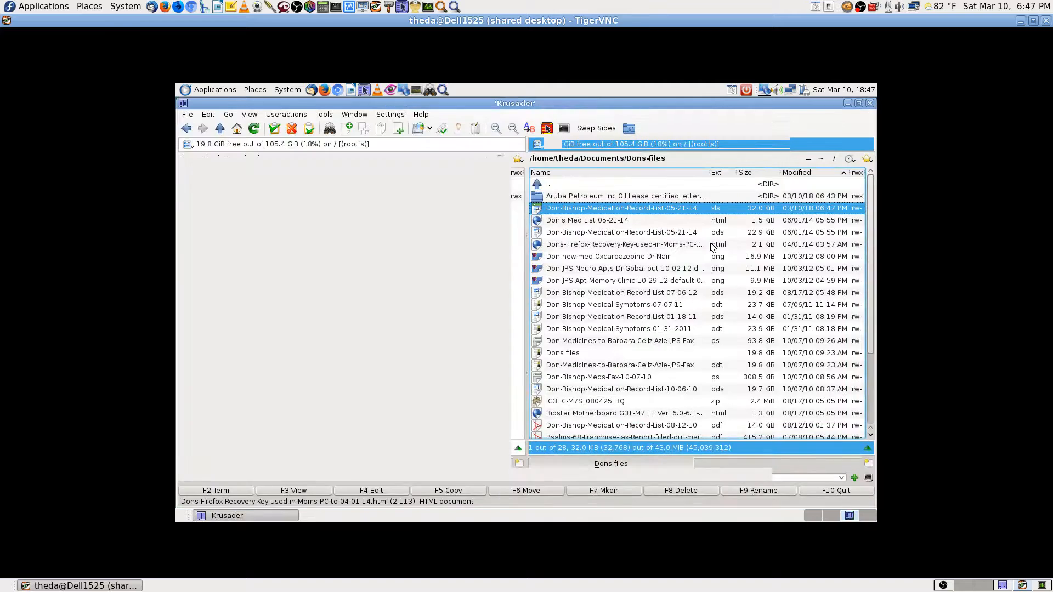
pyautogui.click(581, 187)
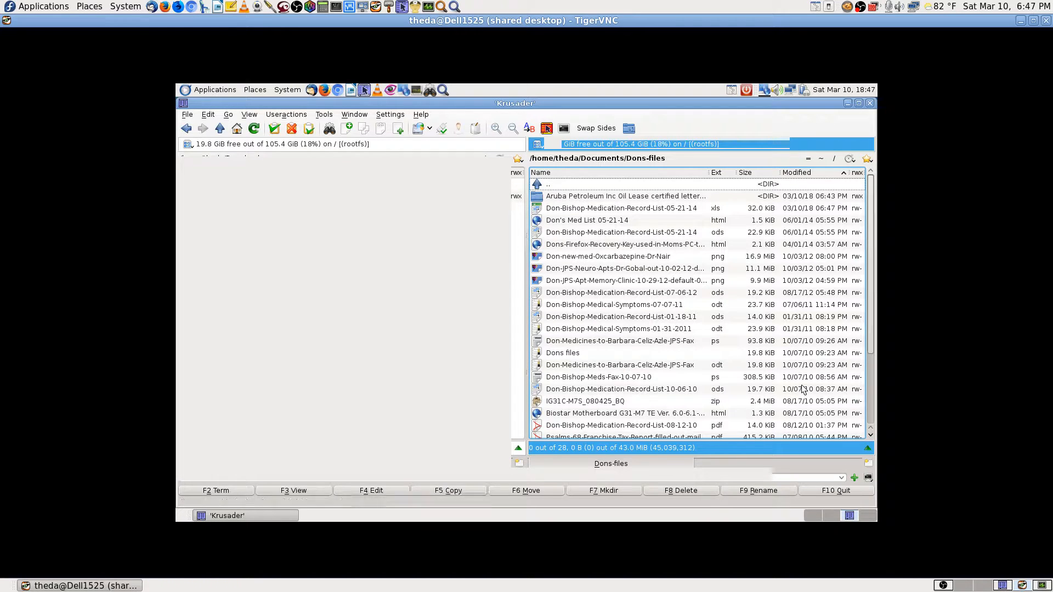
pyautogui.doubleClick(585, 186)
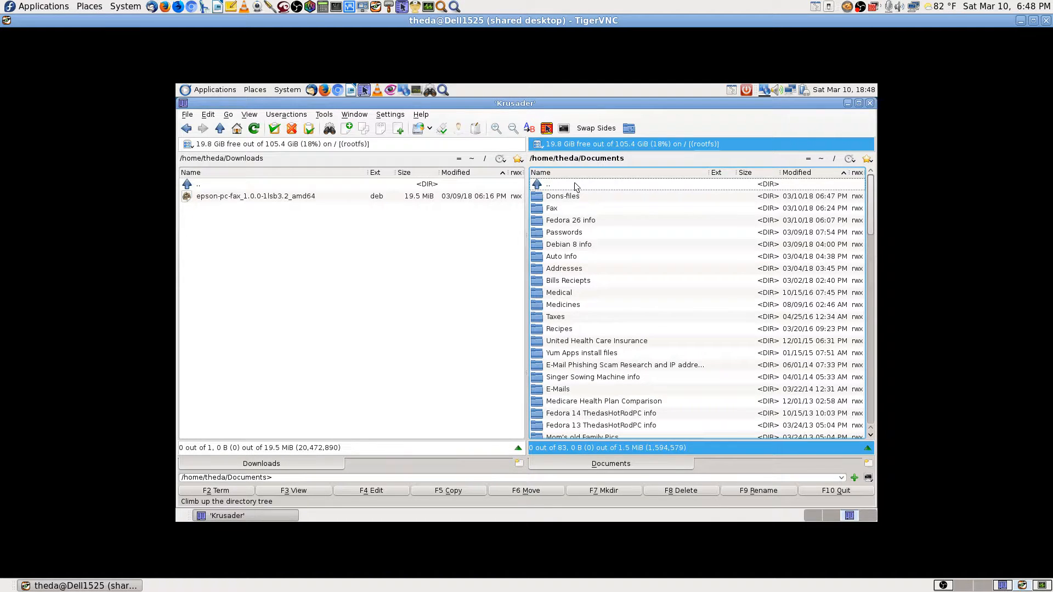
# Scroll the right panel's Documents list down to its last image, .odt and .pdf entries.
pyautogui.scroll(-3, 585, 270)
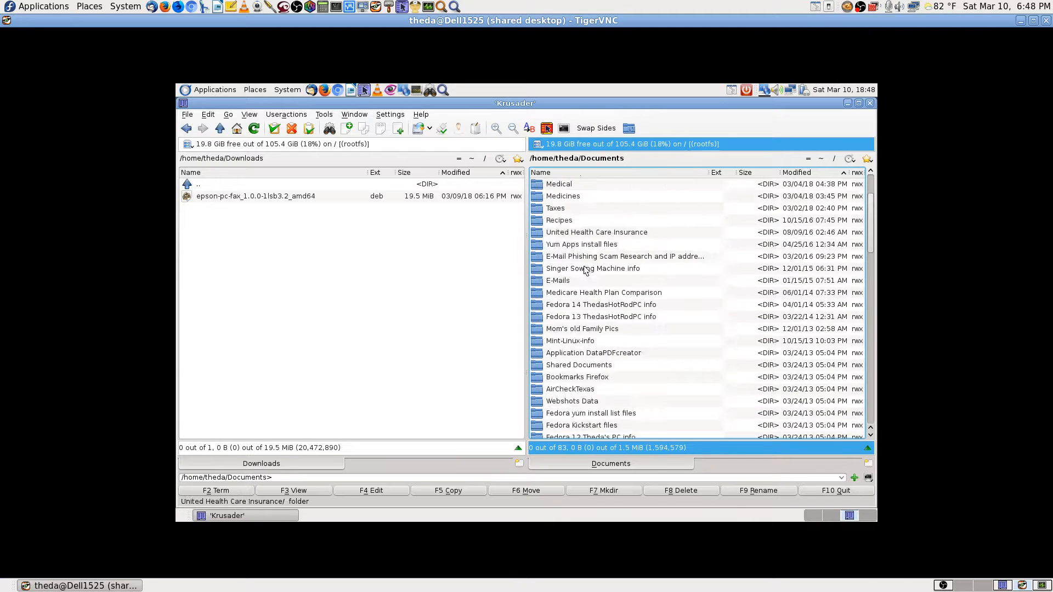
pyautogui.scroll(3, 585, 270)
pyautogui.moveTo(874, 224); pyautogui.dragTo(893, 434)
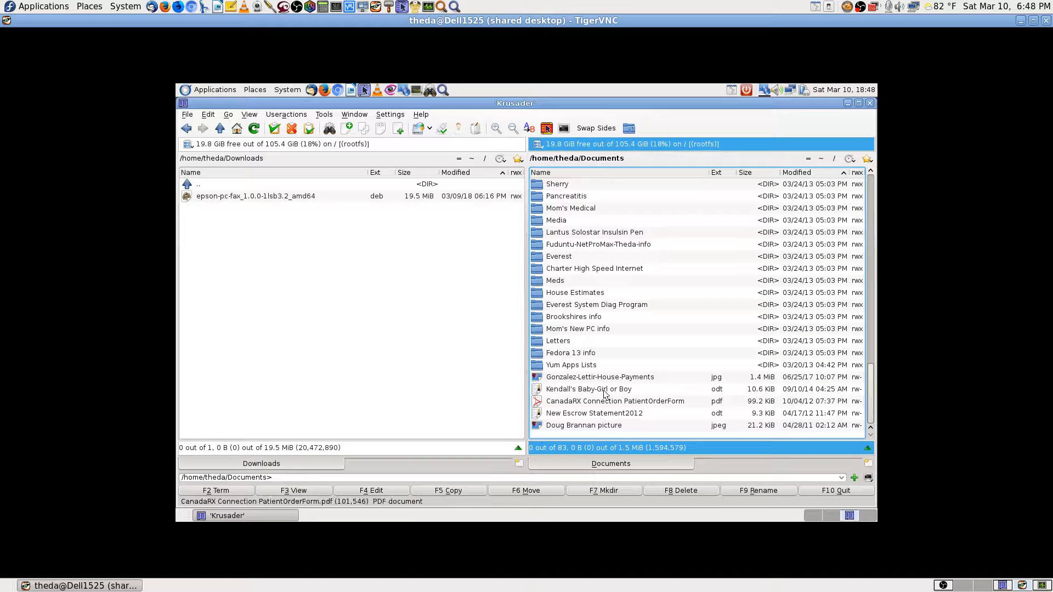
pyautogui.scroll(6, 625, 313)
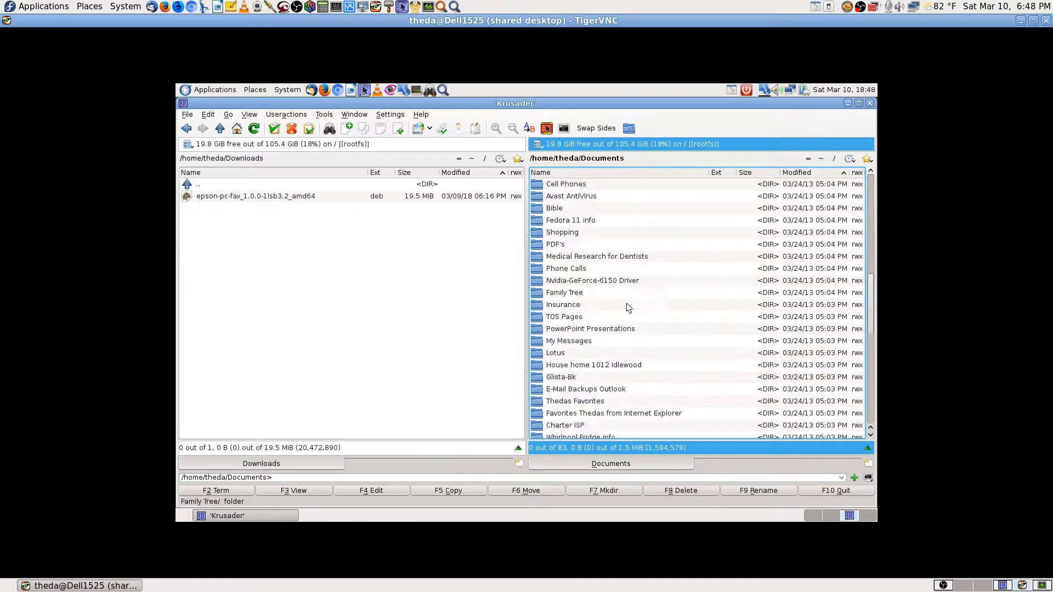
pyautogui.scroll(-3, 628, 306)
pyautogui.scroll(-3, 627, 395)
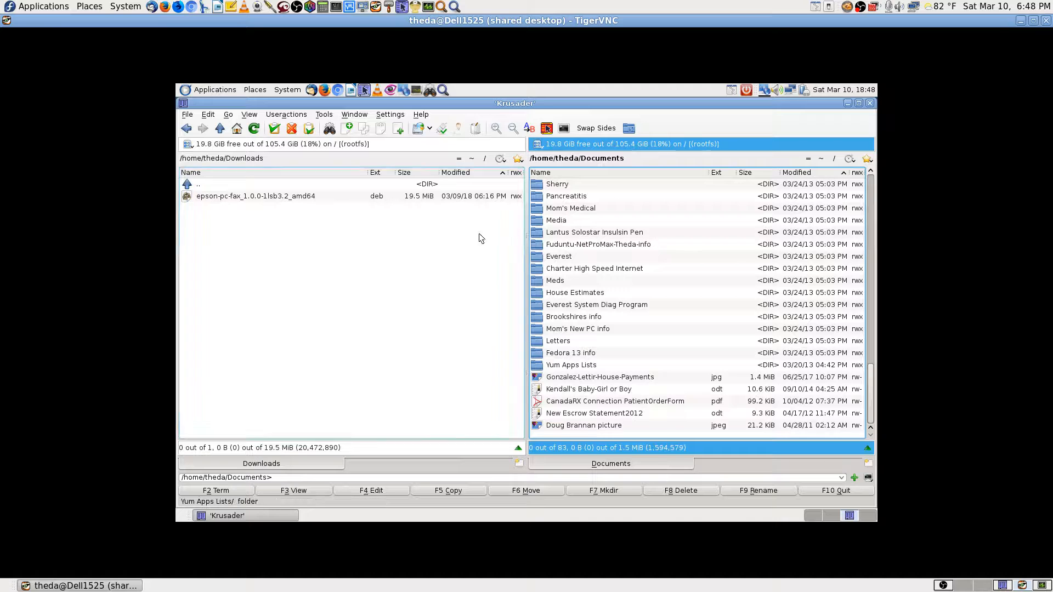
# Show Documents in the left panel and open Pictures/Friends in the right panel.
pyautogui.click(459, 158)
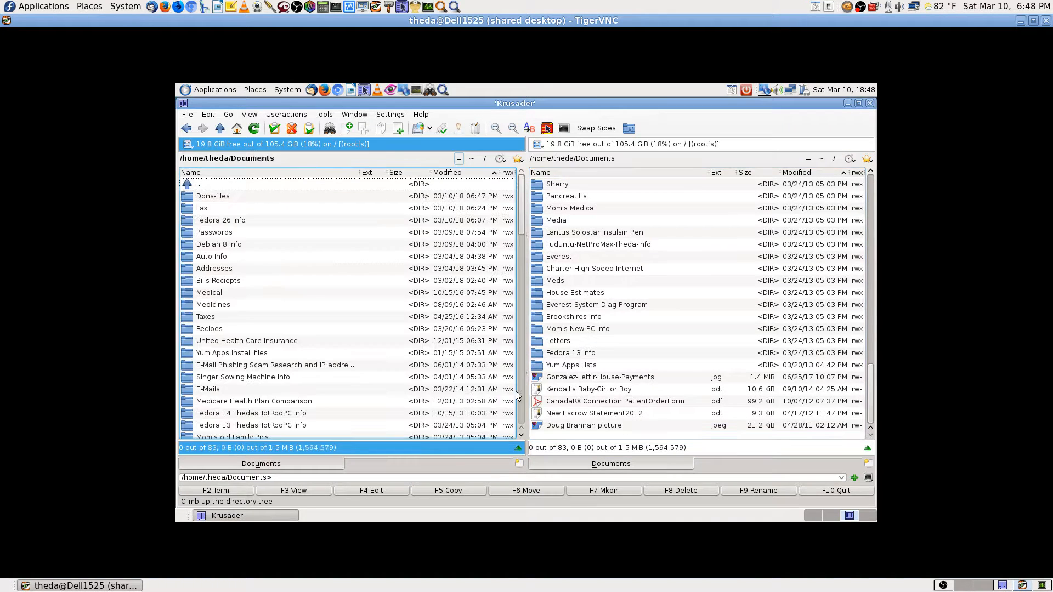
pyautogui.click(821, 159)
pyautogui.write('pi')
pyautogui.press('Return')
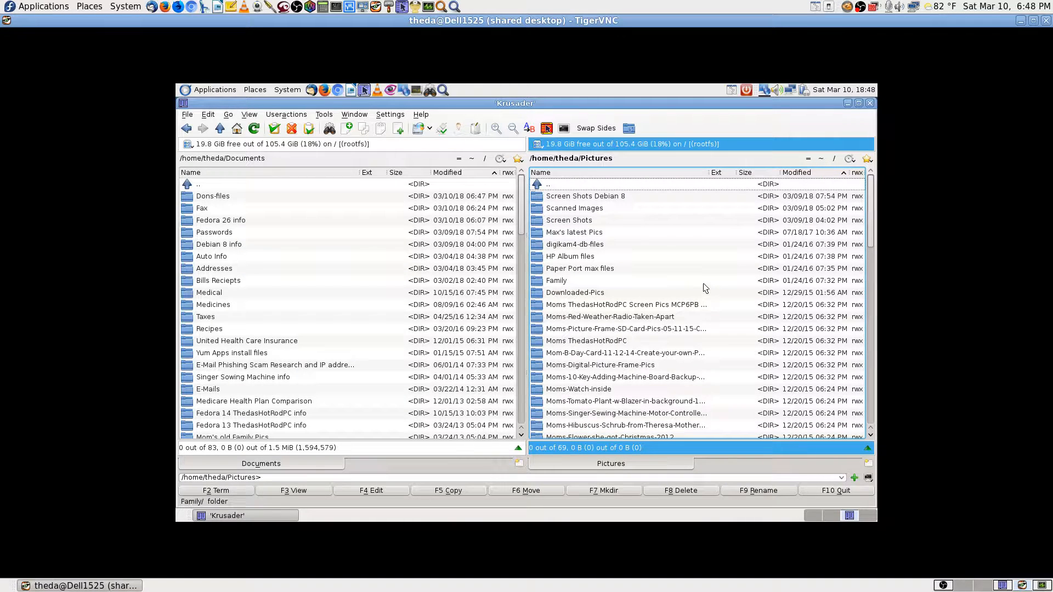
pyautogui.write('frien')
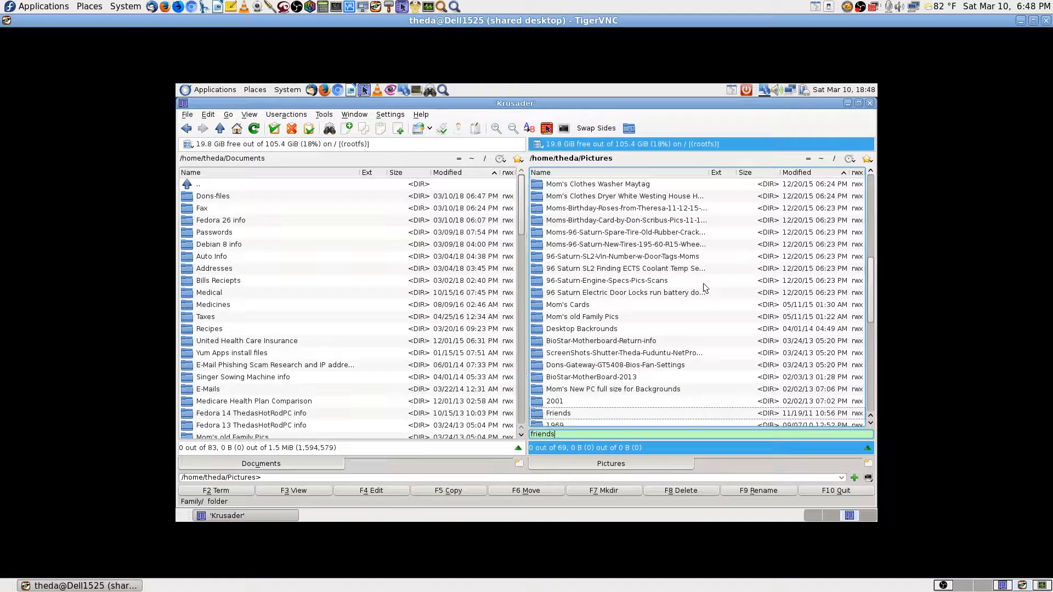
pyautogui.write('ds')
pyautogui.press('Return')
# Move the stray 21.2 KiB .jpeg from Documents into Pictures/Friends with F6.
pyautogui.click(367, 384)
pyautogui.scroll(-7, 367, 384)
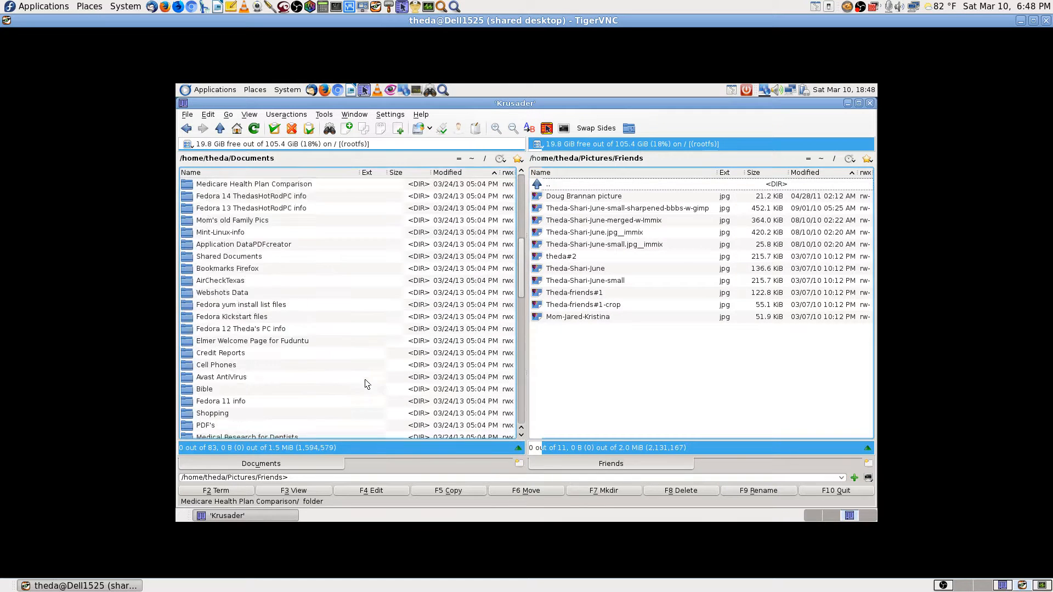
pyautogui.scroll(-14, 367, 384)
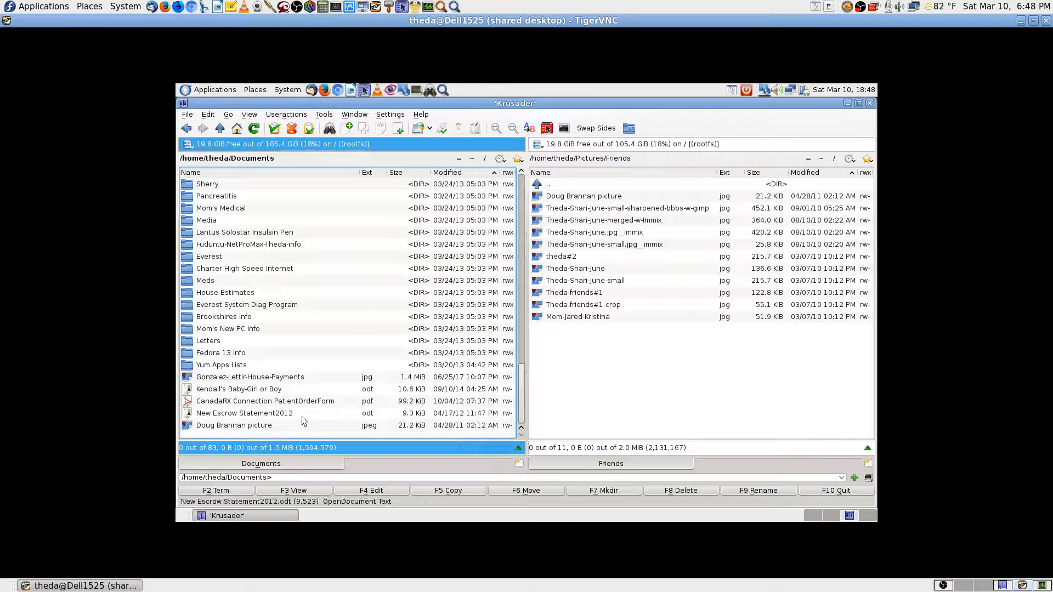
pyautogui.click(259, 428)
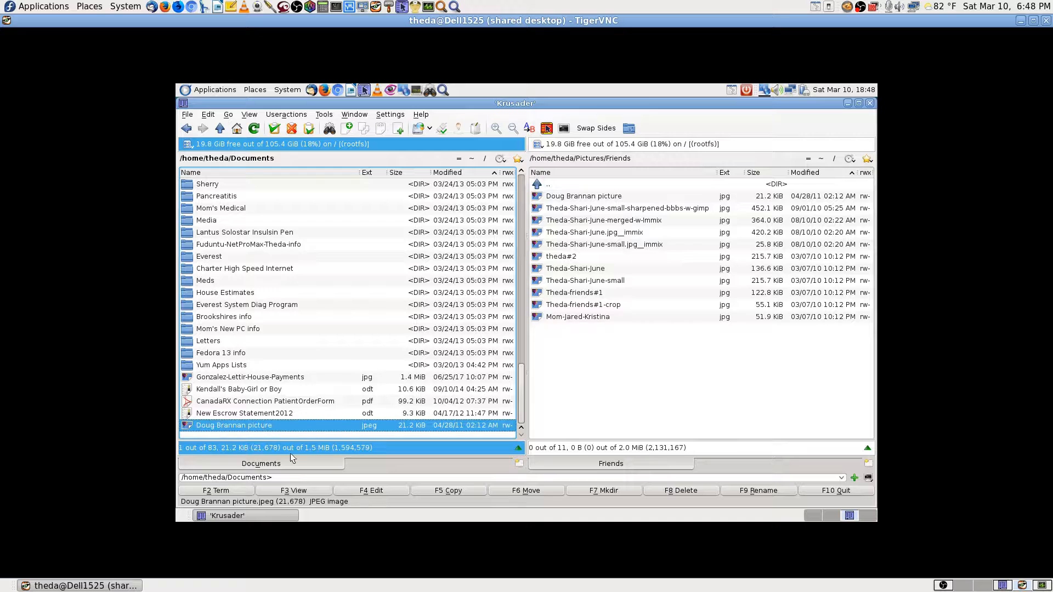
pyautogui.click(526, 491)
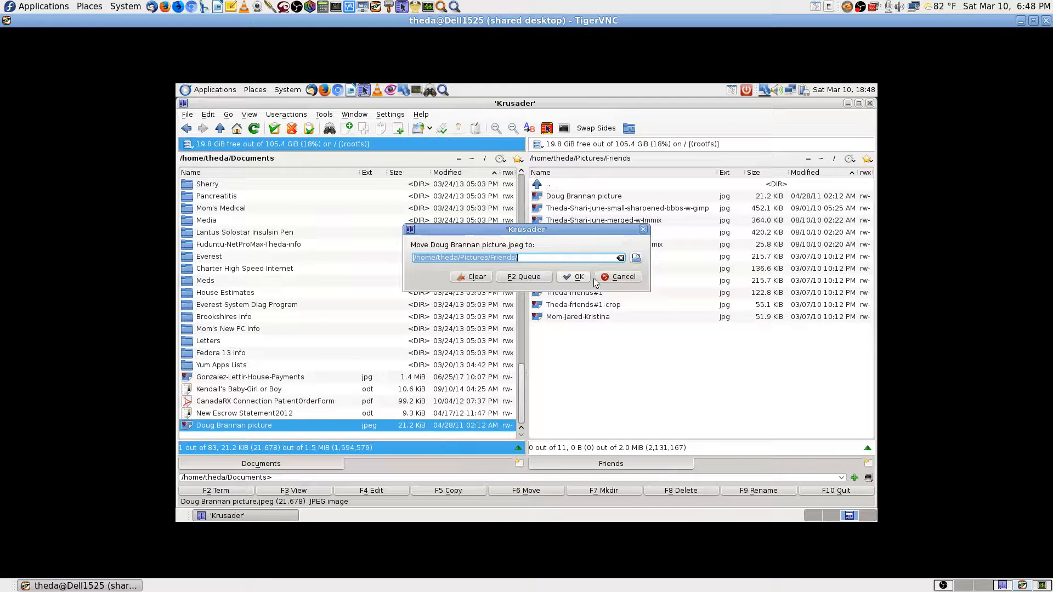
pyautogui.click(579, 276)
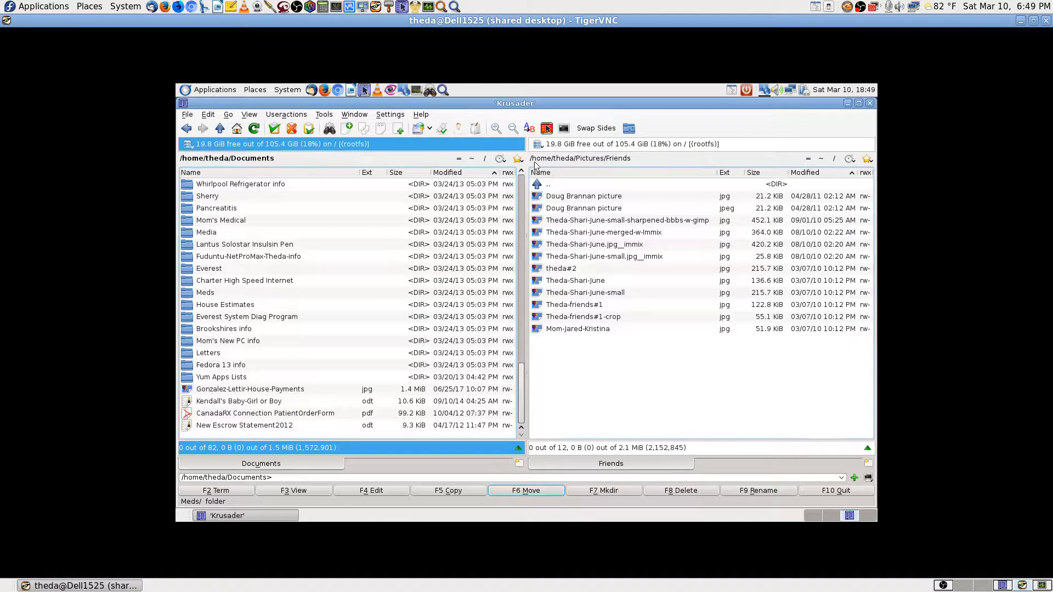
# Open Downloads in the left panel and Pictures in the right panel.
pyautogui.click(470, 159)
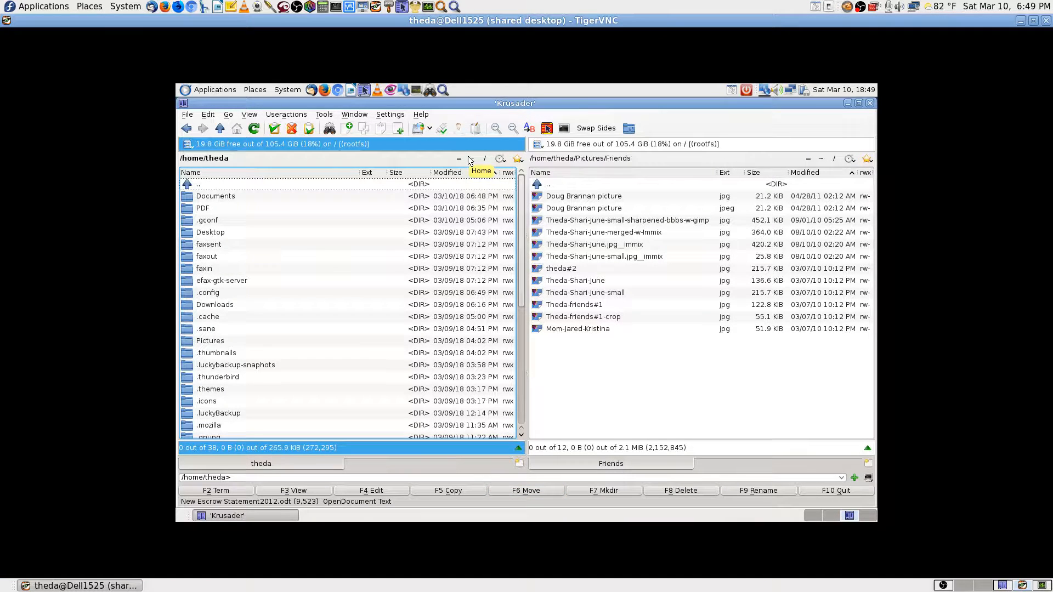
pyautogui.write('down')
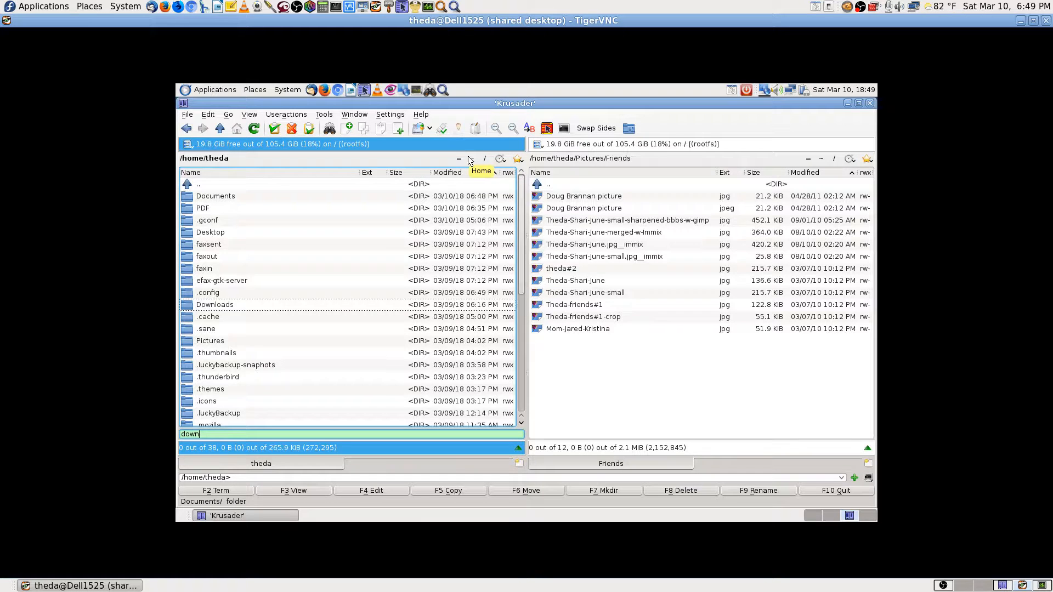
pyautogui.press('Return')
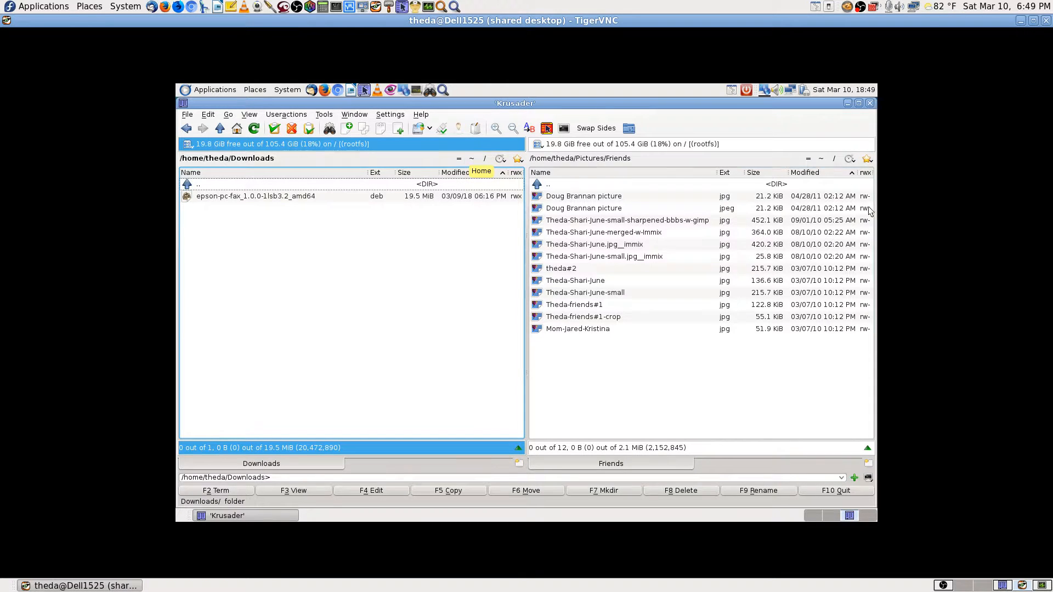
pyautogui.click(817, 160)
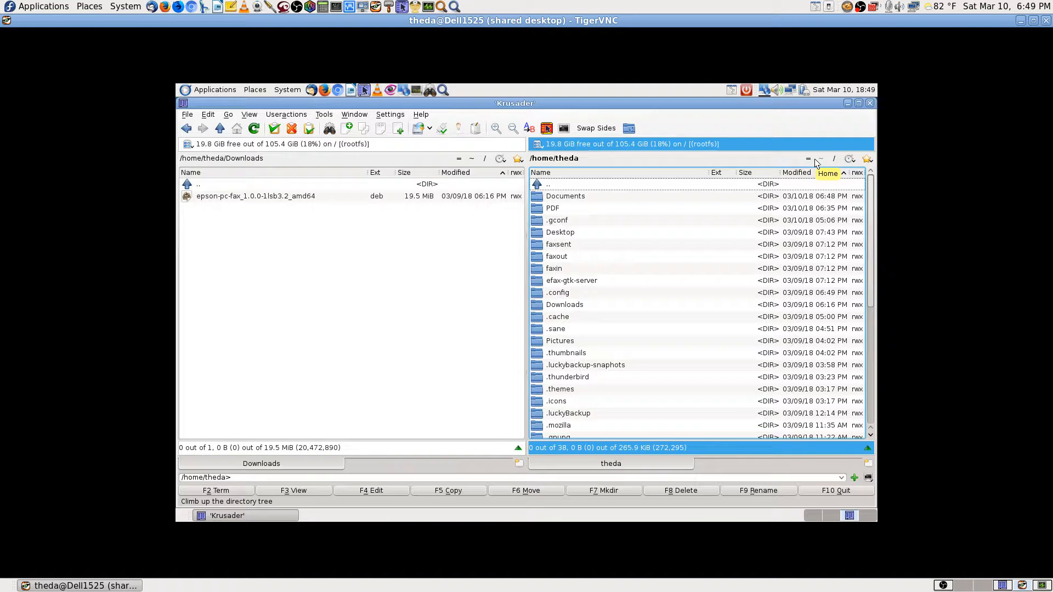
pyautogui.write('pic')
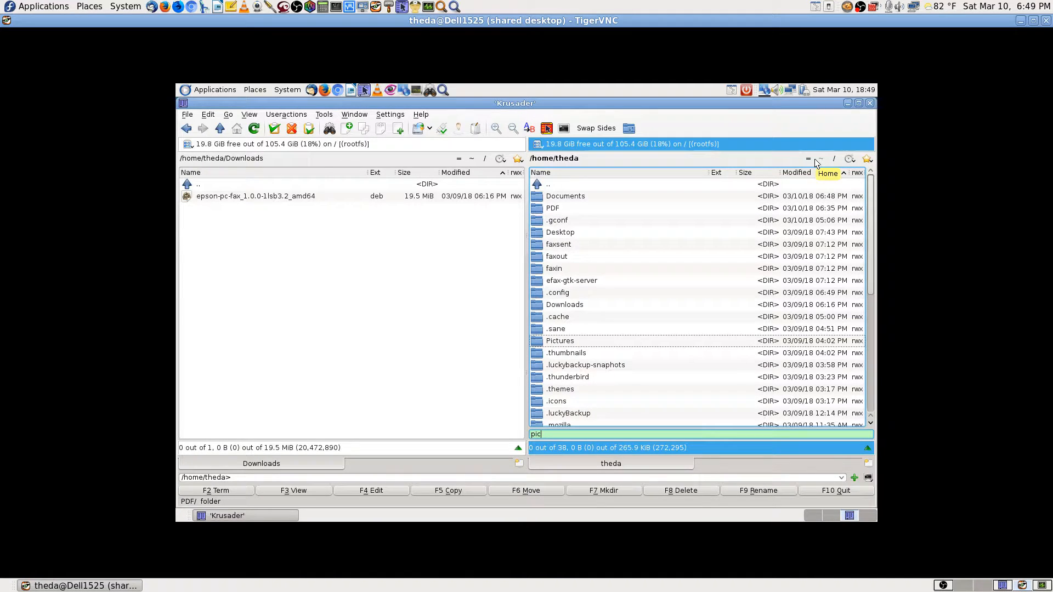
pyautogui.press('Return')
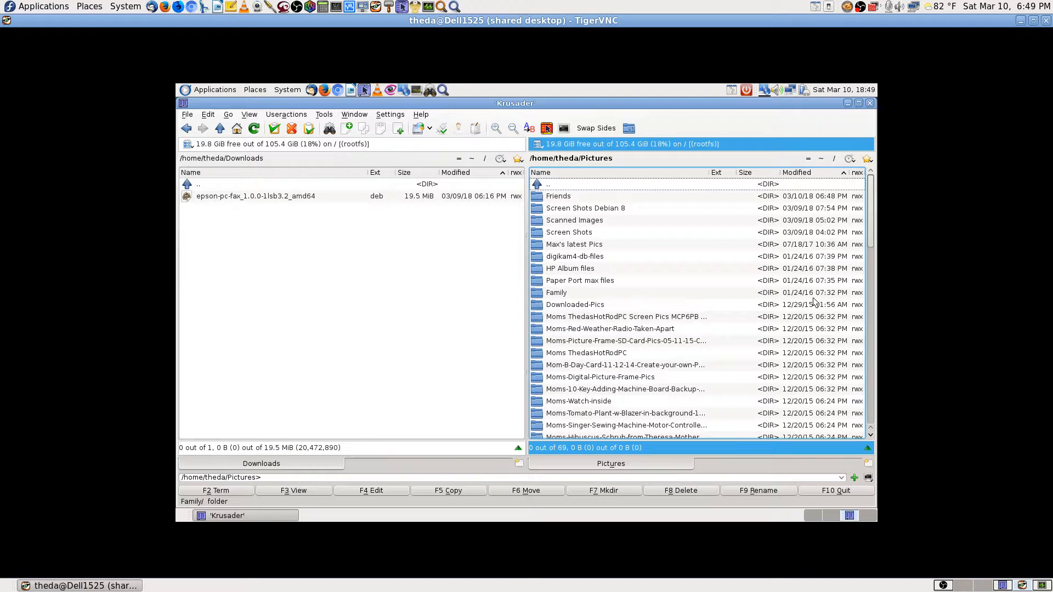
# Step through the Pictures subfolders such as Friends and Family, then close Krusader.
pyautogui.press('Down')
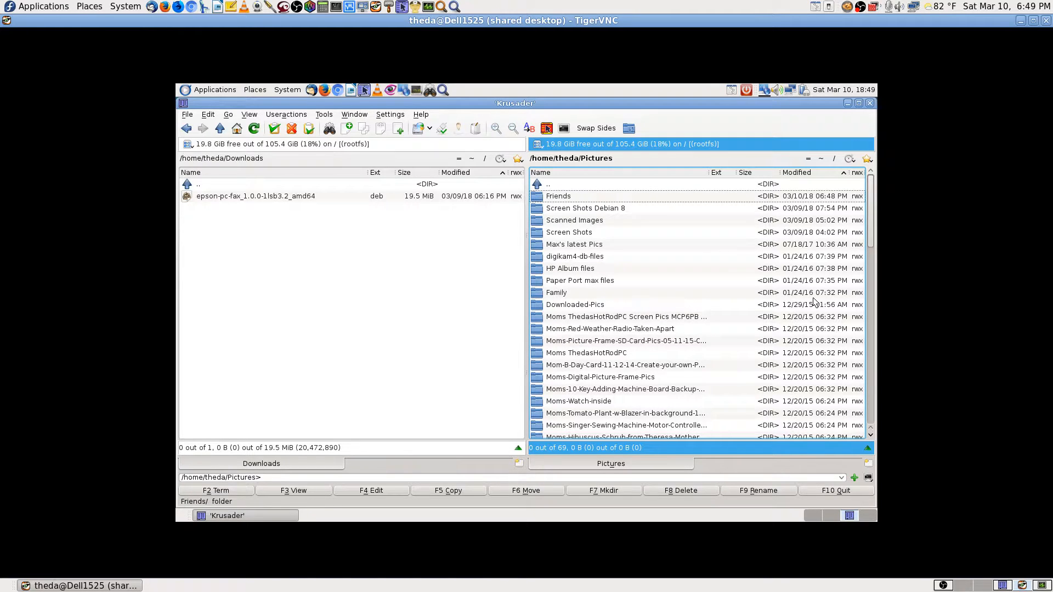
pyautogui.press('Down')
pyautogui.press('Down')
pyautogui.press('Down')
pyautogui.press('Down')
pyautogui.press('Down')
pyautogui.press('Down')
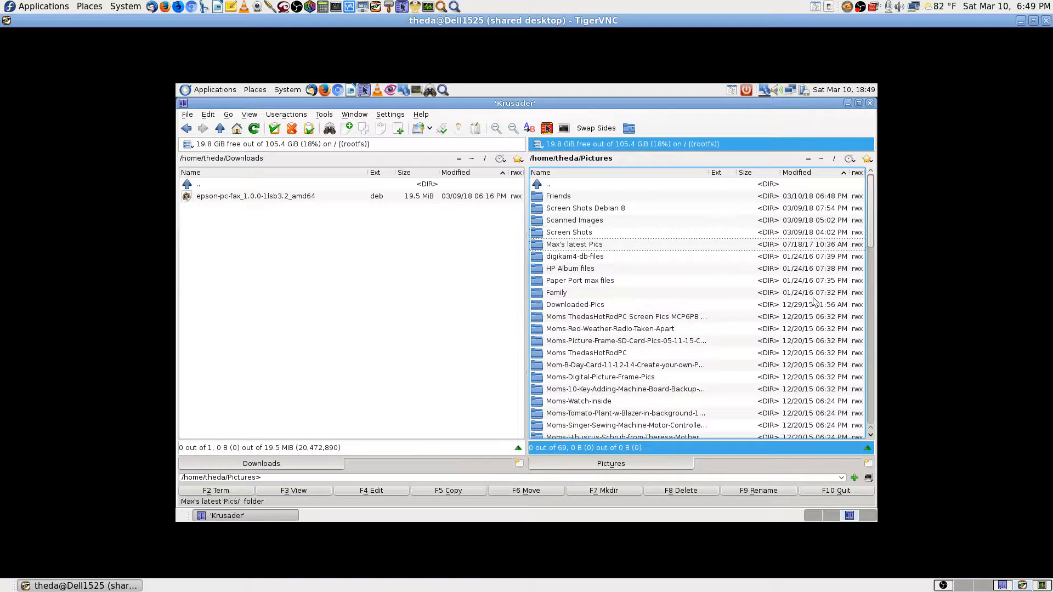
pyautogui.press('Down')
pyautogui.press('Down')
pyautogui.press('Home')
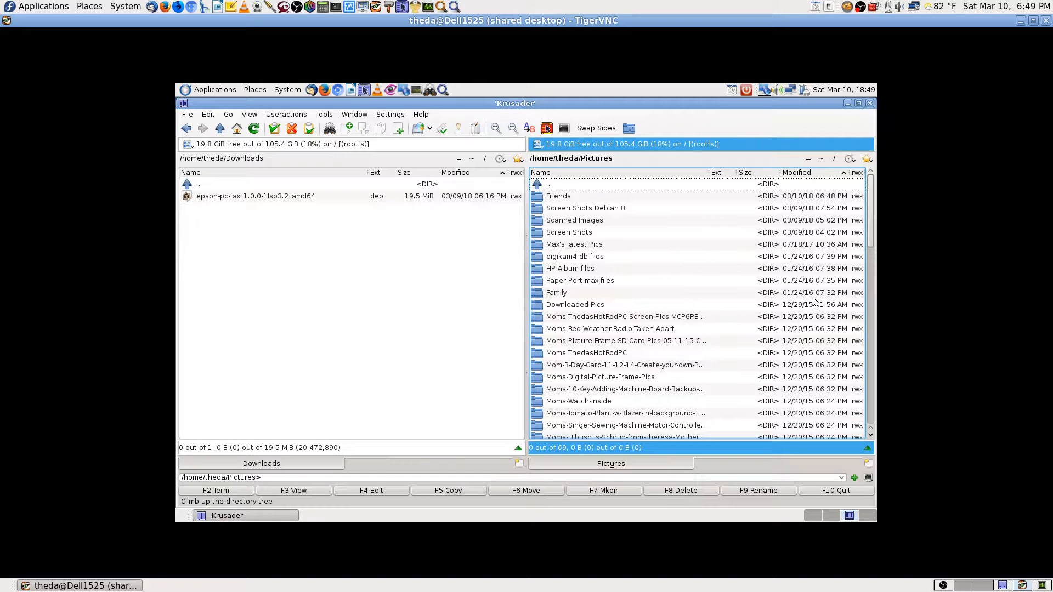
pyautogui.click(392, 351)
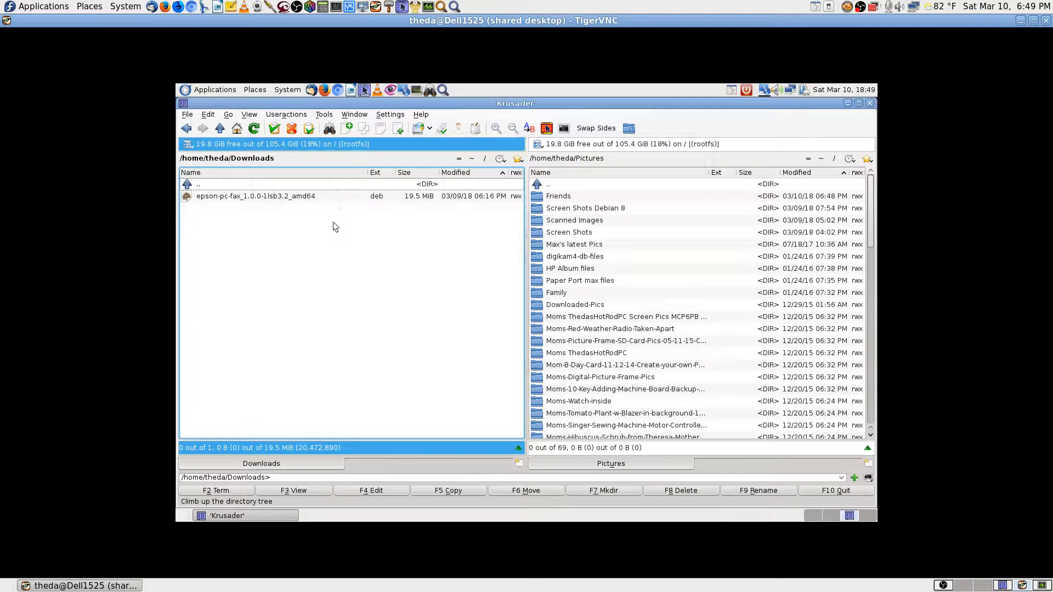
pyautogui.click(871, 104)
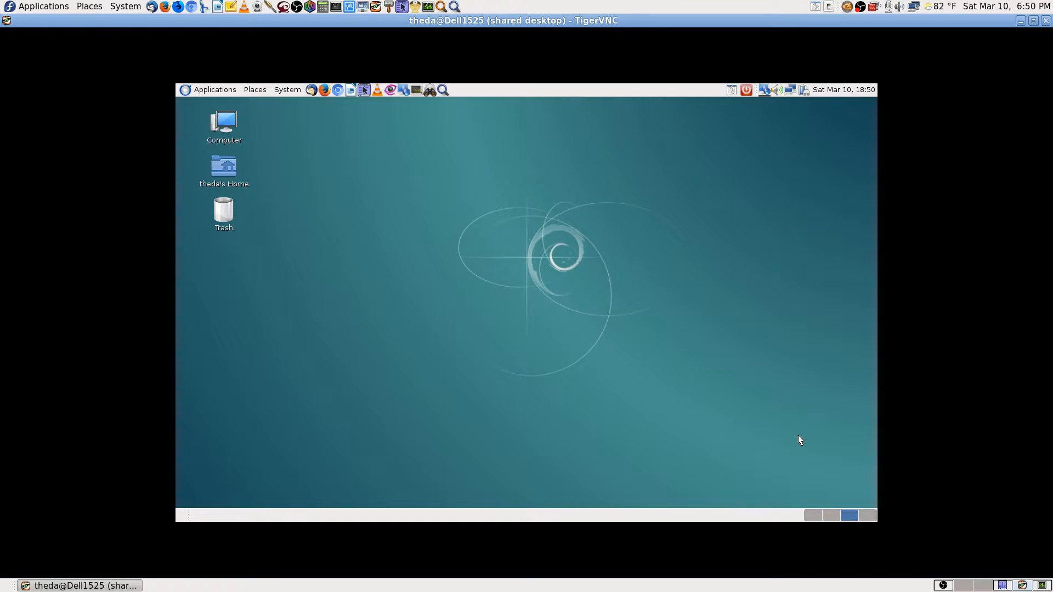
# Launch Firefox on workspace 2, then return to the empty workspace 1.
pyautogui.click(828, 517)
pyautogui.click(322, 89)
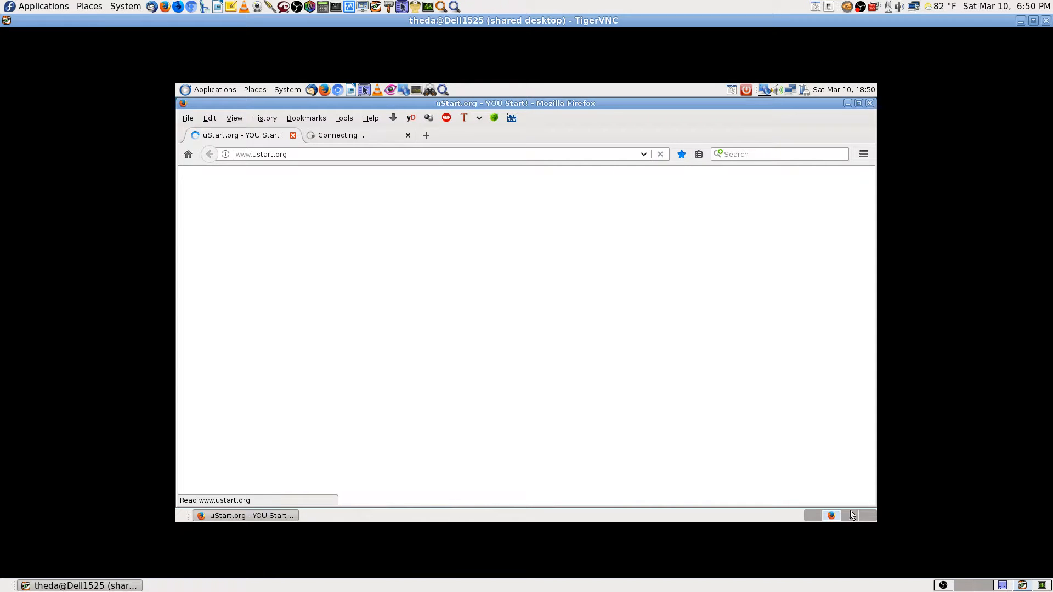
pyautogui.click(811, 514)
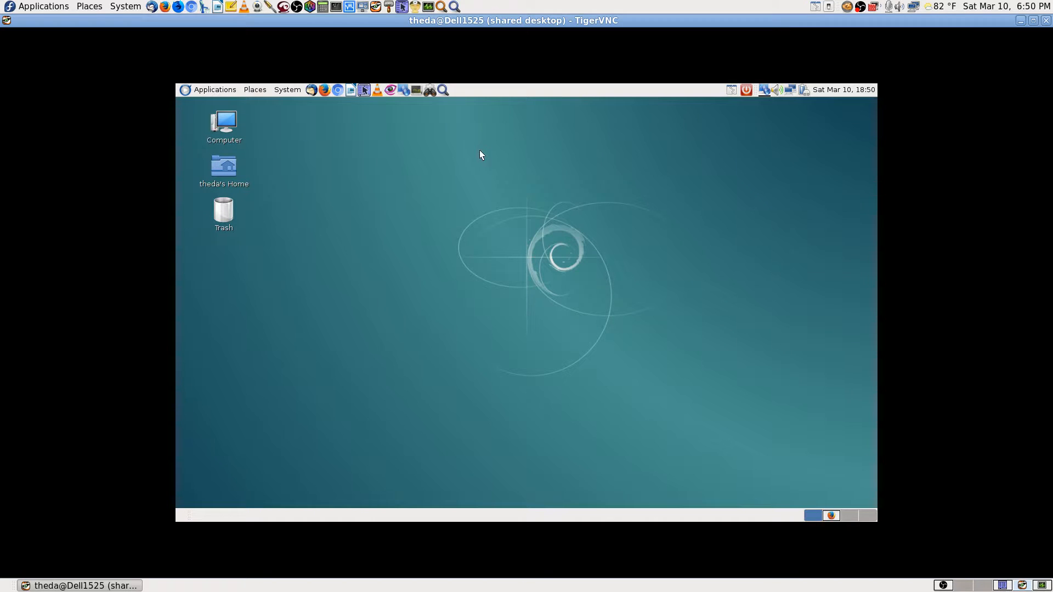
# Search for 'skype' in Application Finder and launch Skype.
pyautogui.click(444, 89)
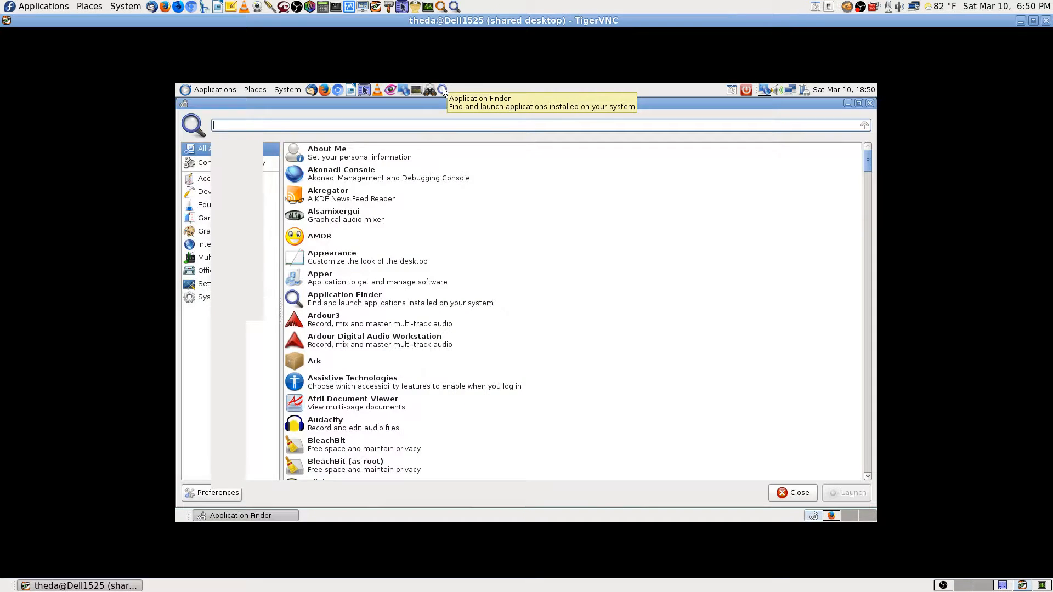
pyautogui.write('skype')
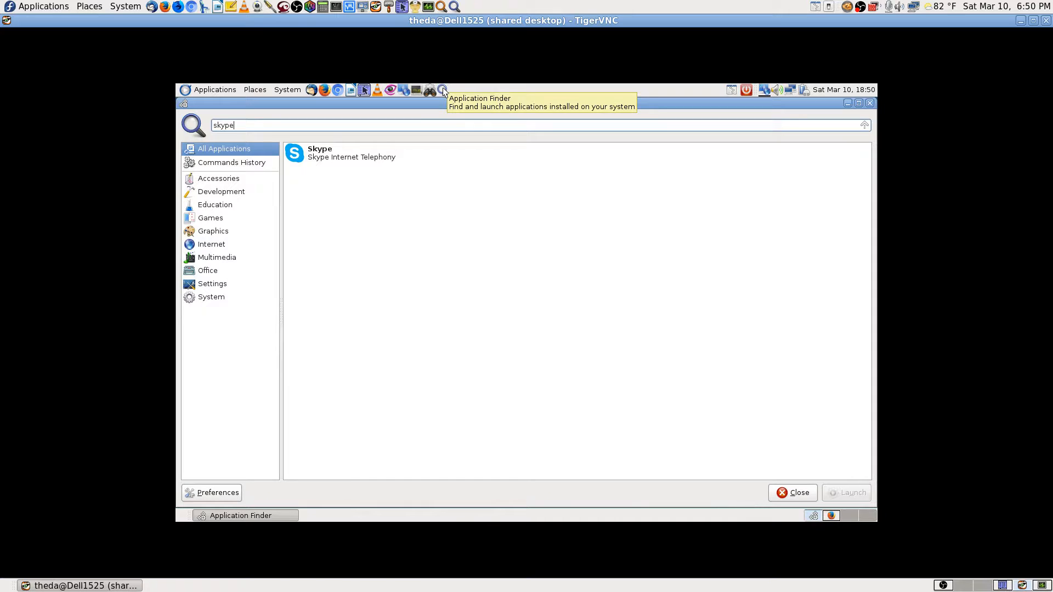
pyautogui.press('Down')
pyautogui.press('Return')
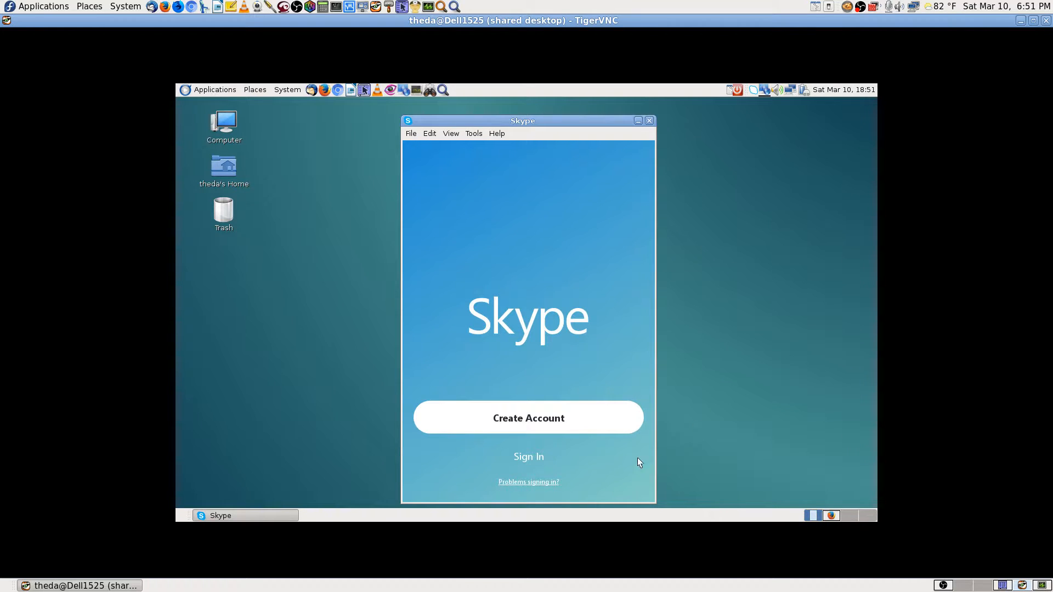
# Open Skype's sign-in page, close it, then quit Skype from its tray icon.
pyautogui.click(528, 458)
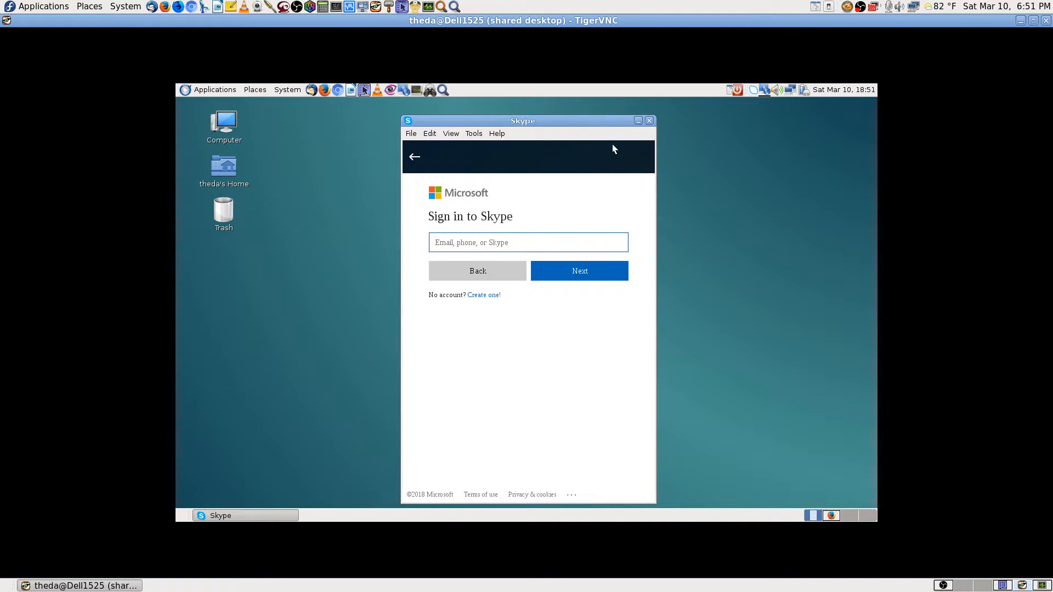
pyautogui.click(649, 120)
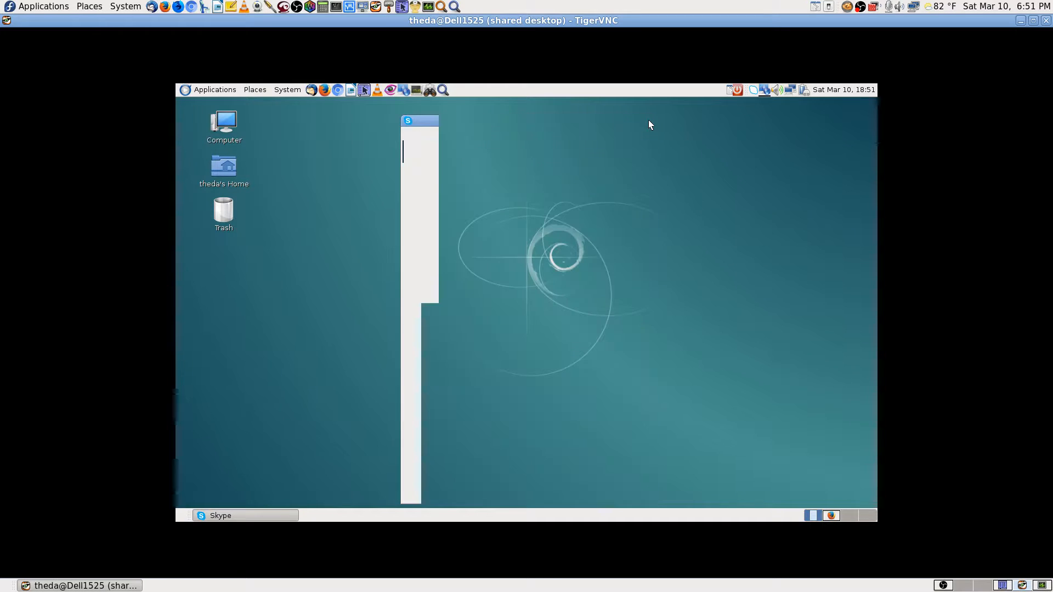
pyautogui.rightClick(756, 89)
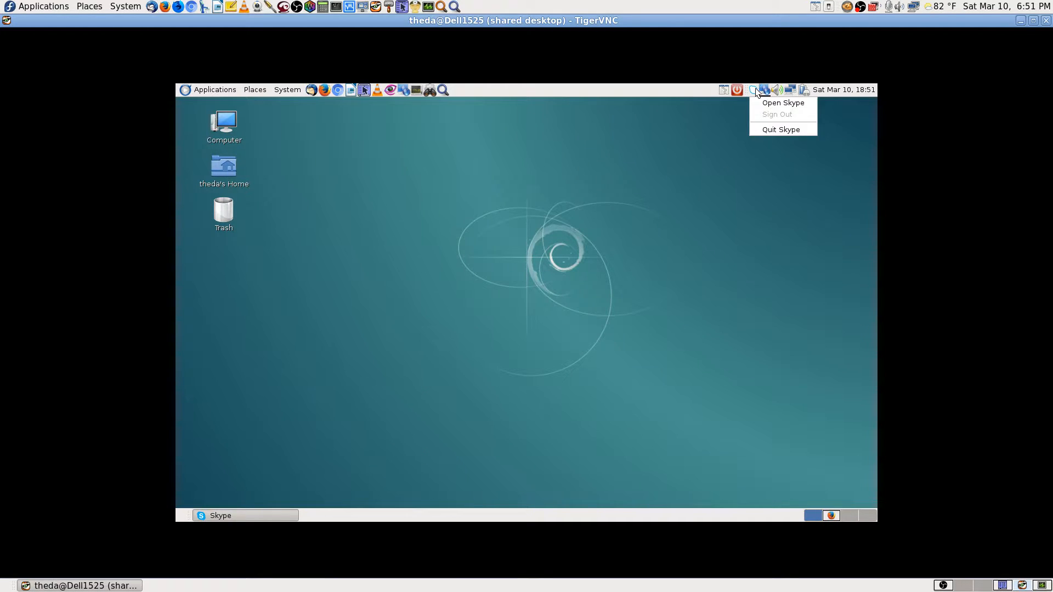
pyautogui.click(772, 129)
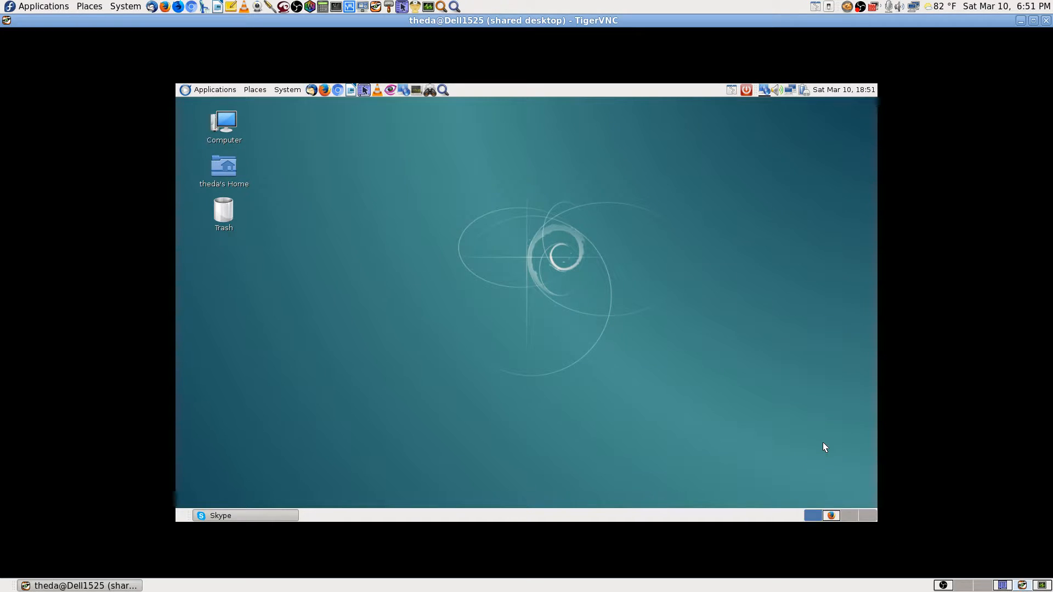
# Switch to the OBS Studio workspace and put the Cams Both 1 & 2 scene live.
pyautogui.click(942, 586)
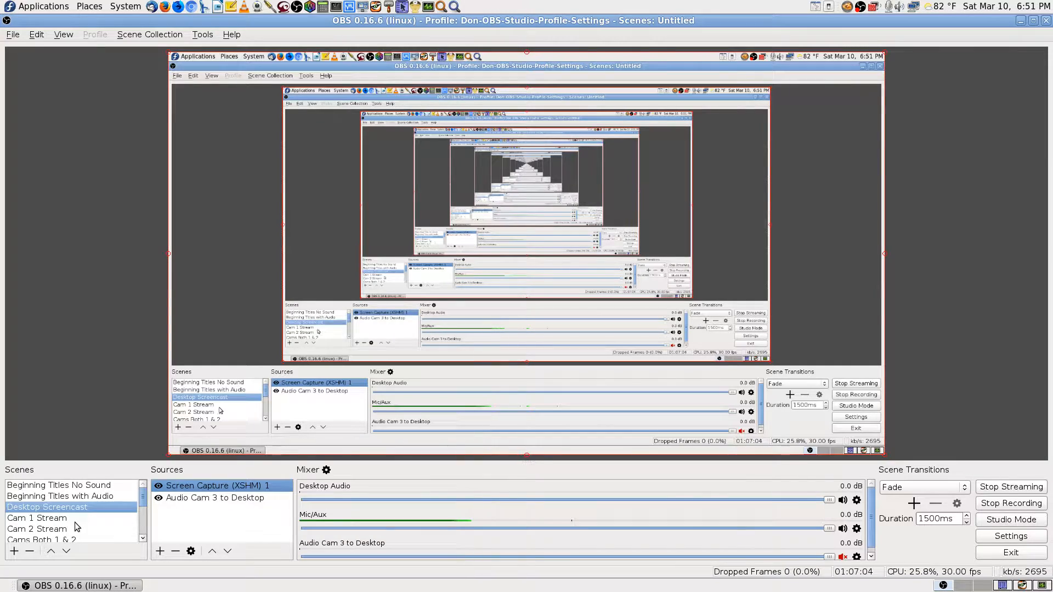
pyautogui.click(67, 540)
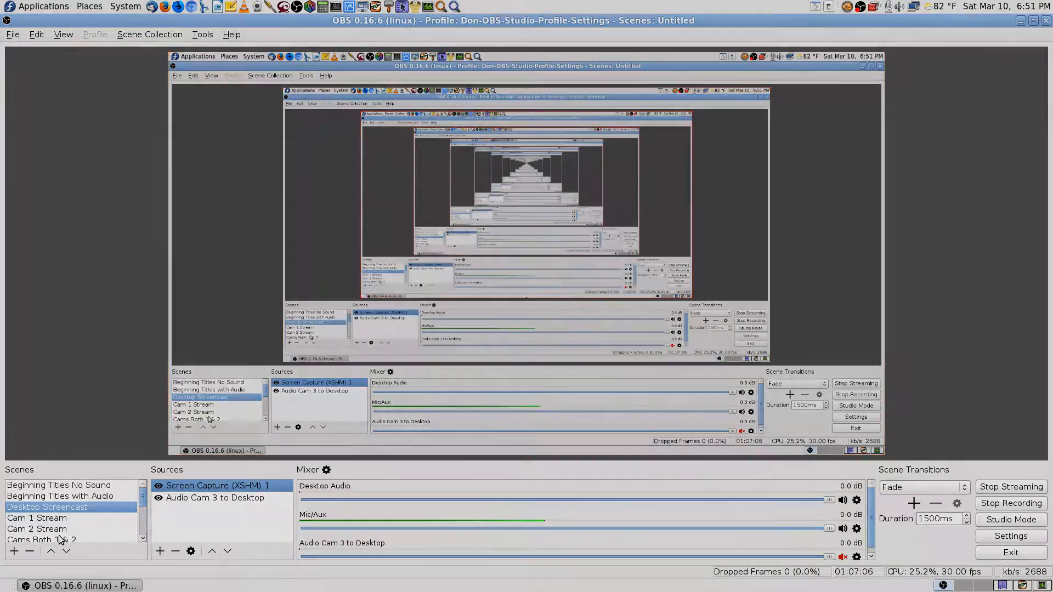
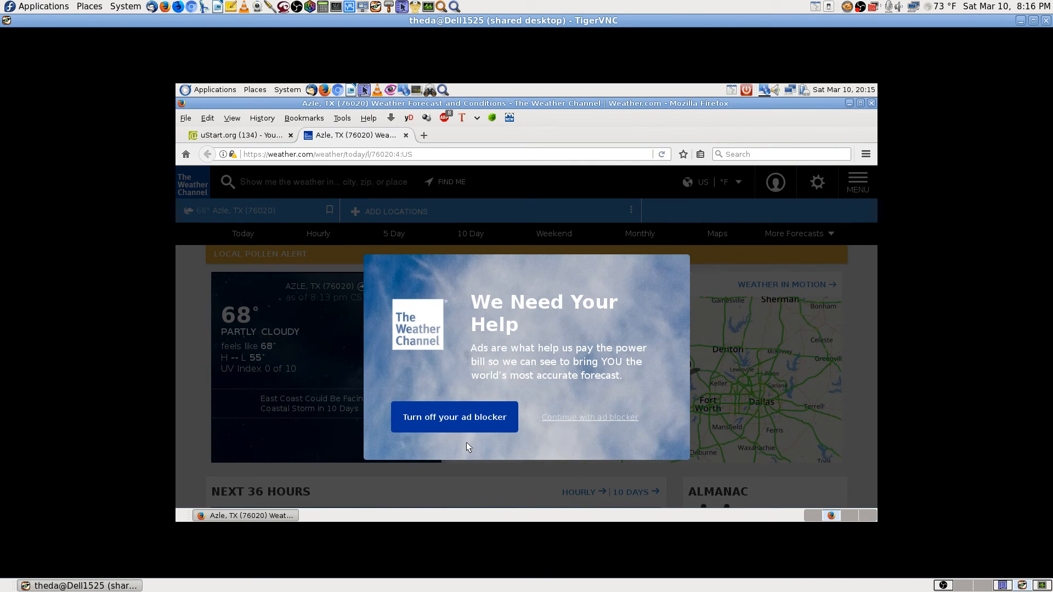
# Close the remote weather.com tab, minimize TigerVNC, and close the local Google tab.
pyautogui.click(406, 136)
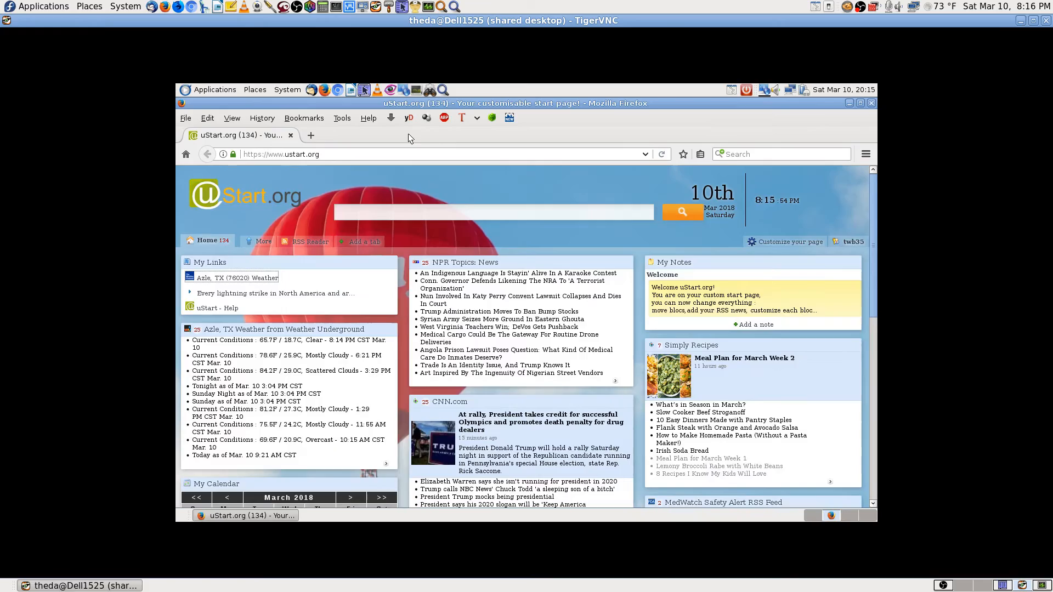
pyautogui.click(966, 582)
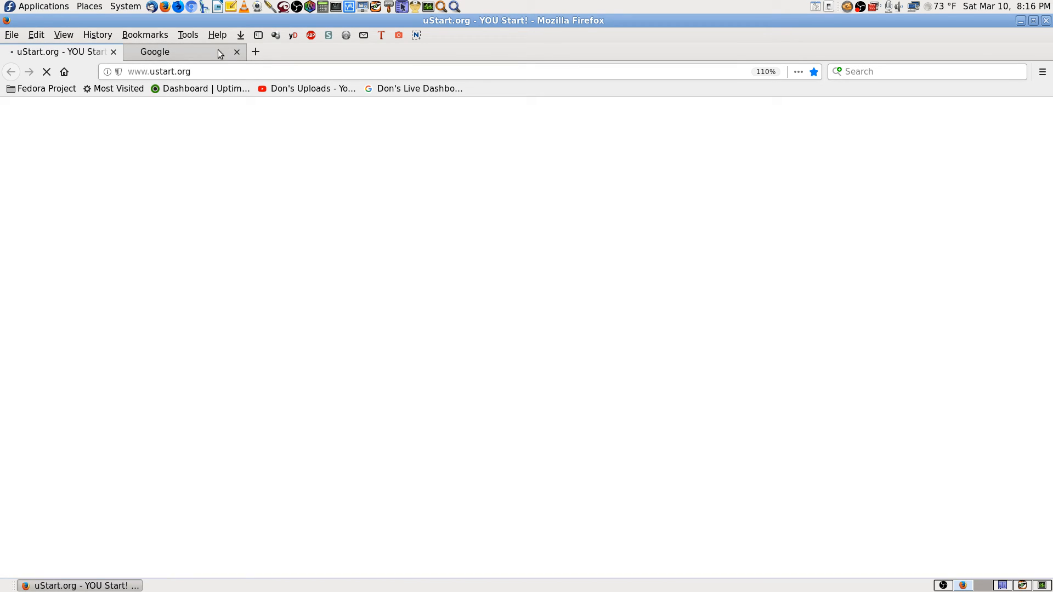
pyautogui.click(237, 51)
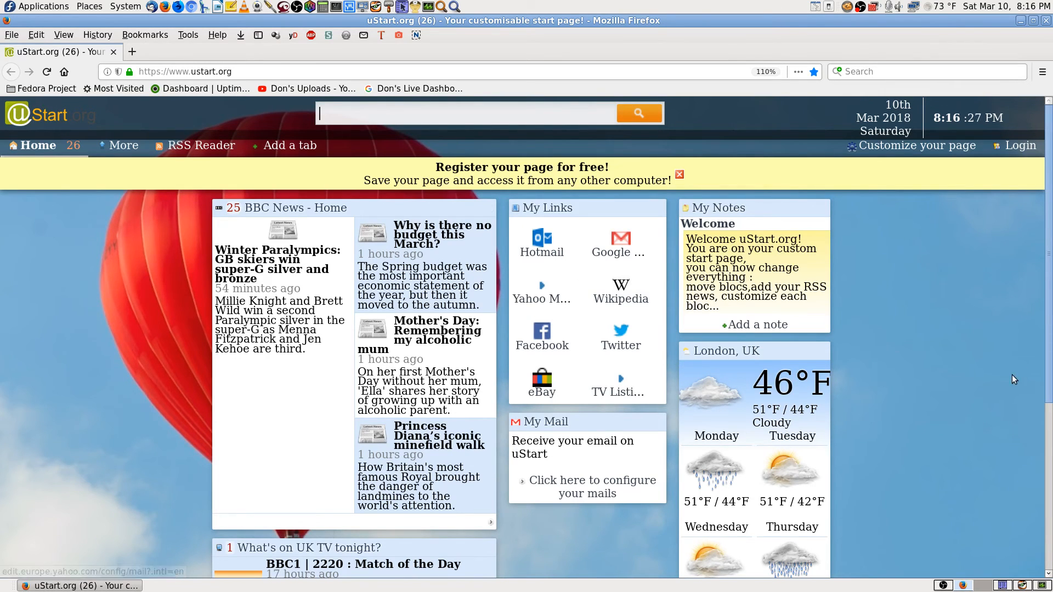
# Log in with the saved account, open Weather Azle Texas Air Sports, and copy its URL.
pyautogui.click(1020, 146)
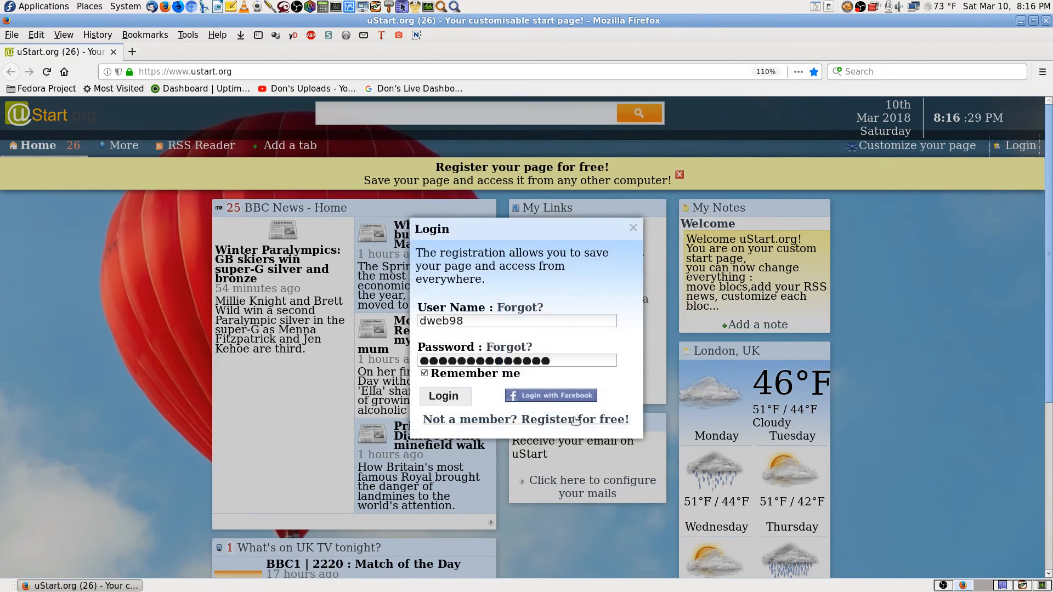
pyautogui.click(451, 398)
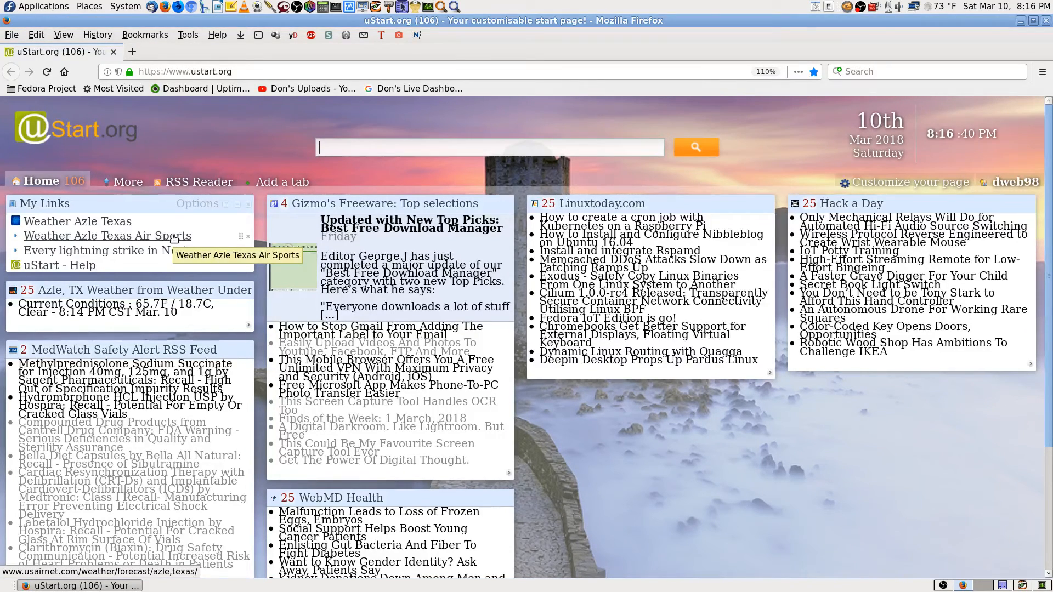
pyautogui.click(174, 238)
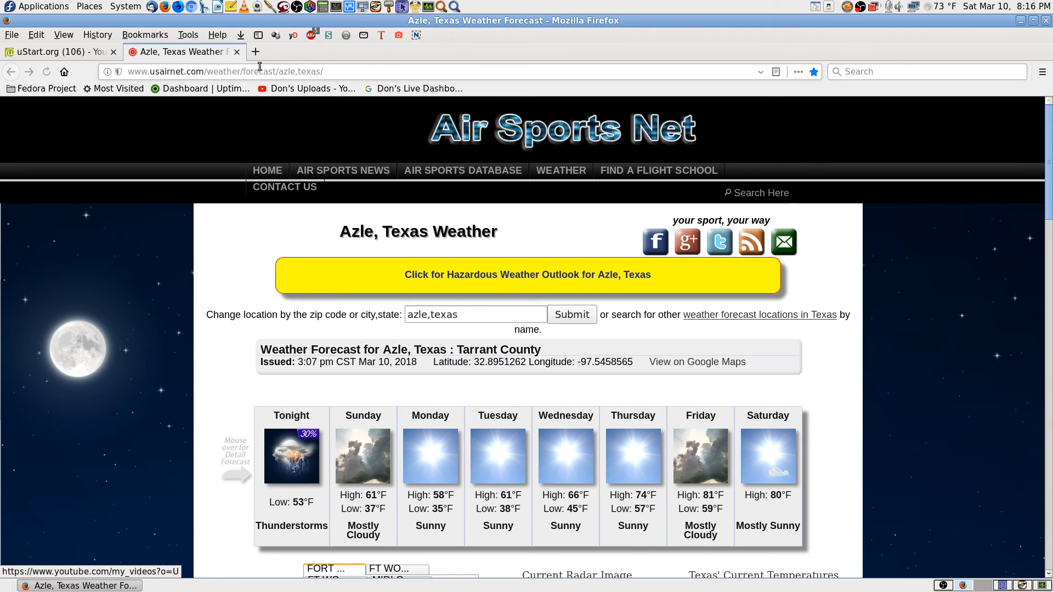
pyautogui.click(260, 66)
pyautogui.rightClick(262, 70)
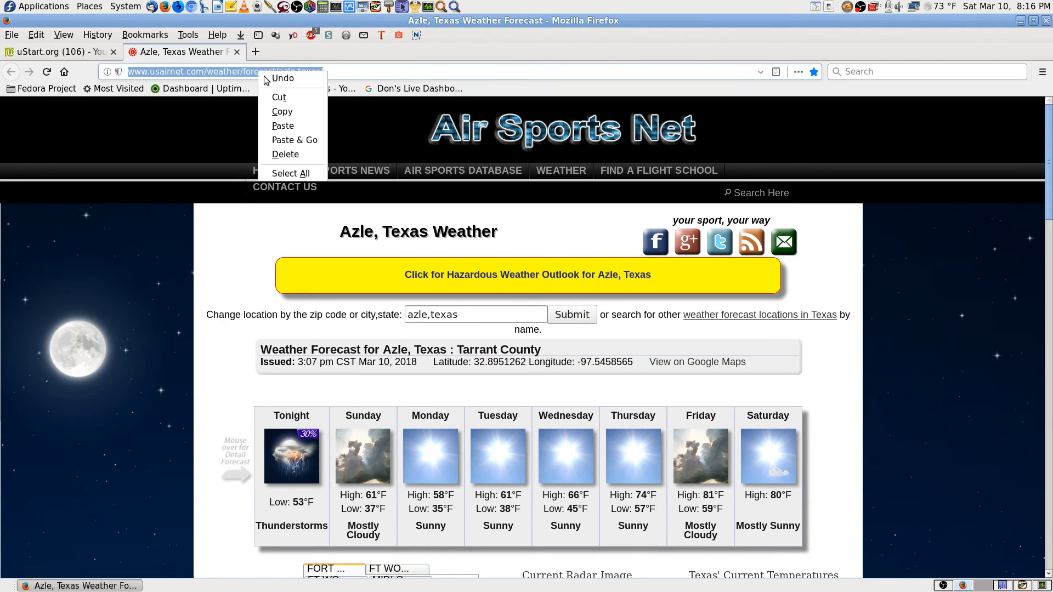
pyautogui.click(297, 115)
# Back on the remote start page, delete the old Azle, TX (76020) Weather link.
pyautogui.click(1022, 586)
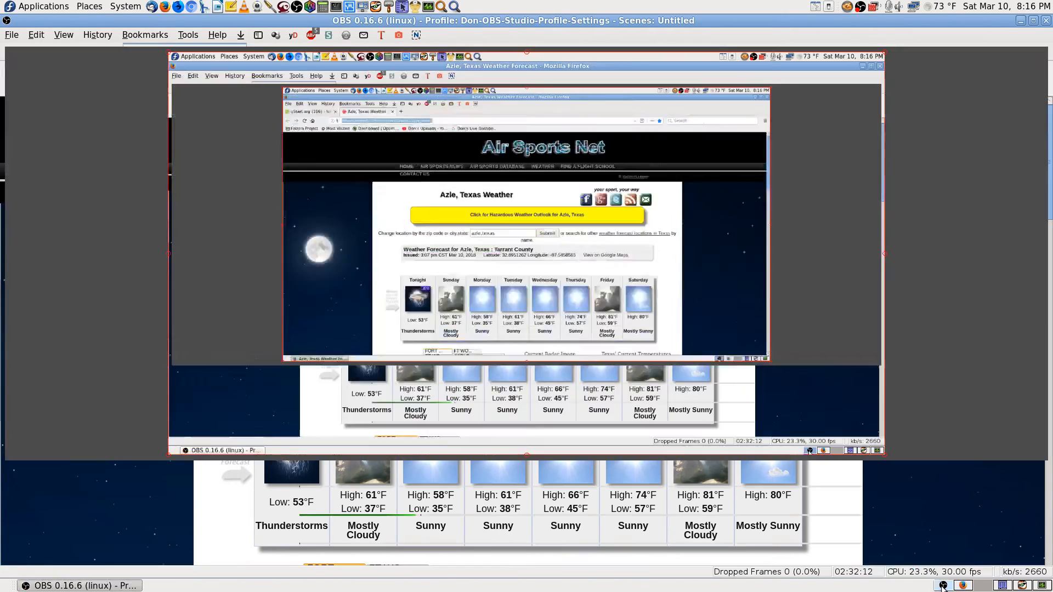
pyautogui.click(1022, 586)
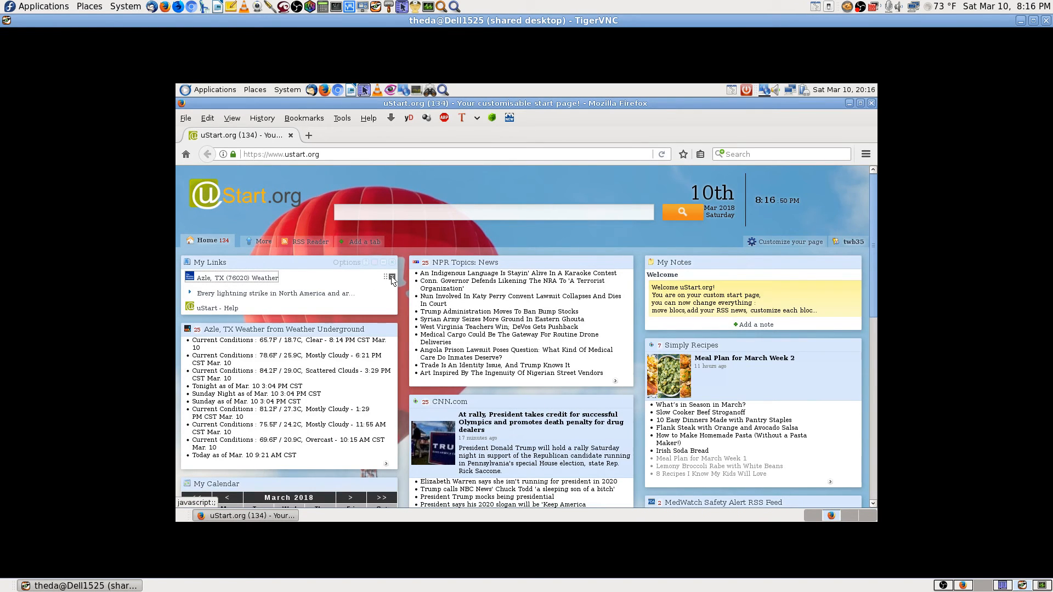
pyautogui.click(392, 277)
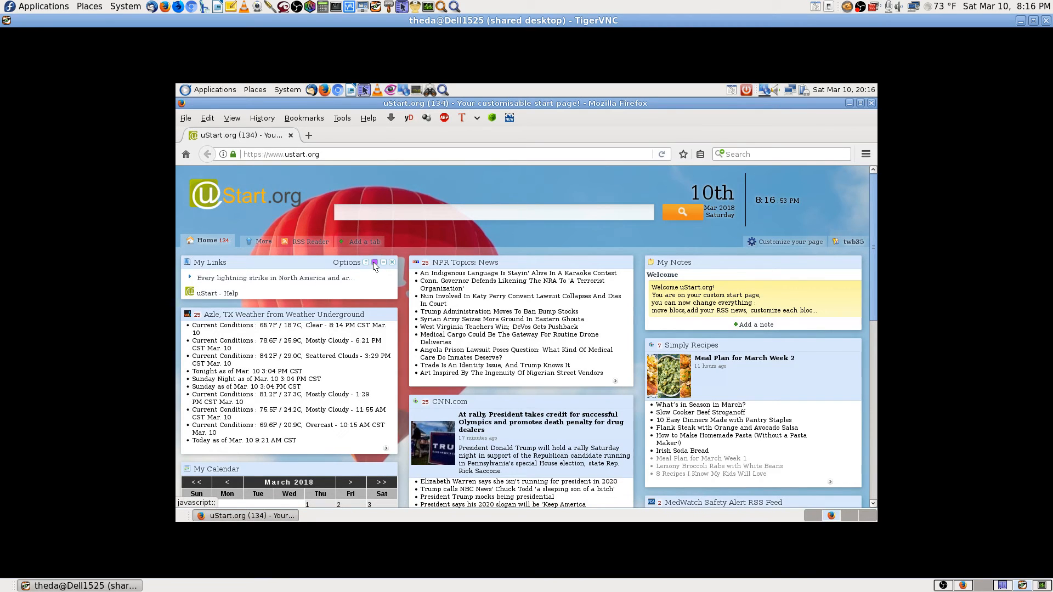
# Enter a new My Links link with the copied usairnet Azle URL, named Azle TX Weather.
pyautogui.click(374, 262)
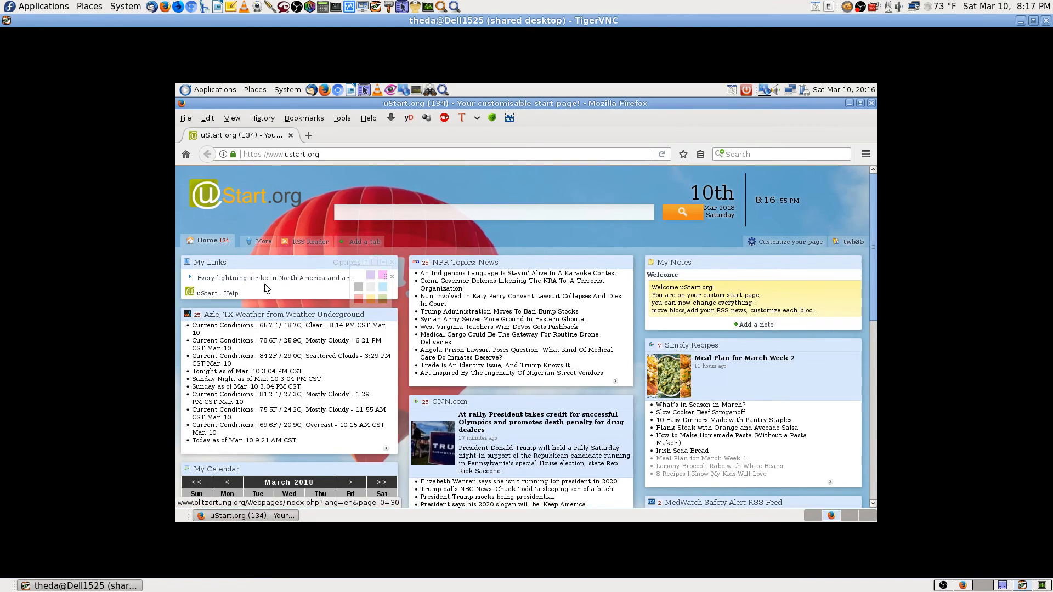
pyautogui.click(341, 262)
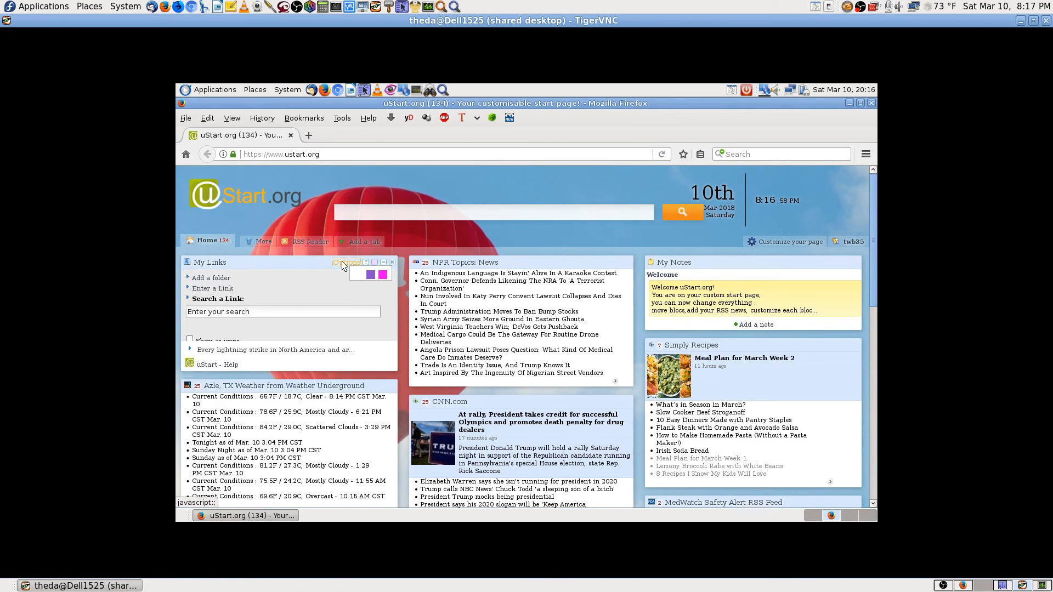
pyautogui.click(226, 290)
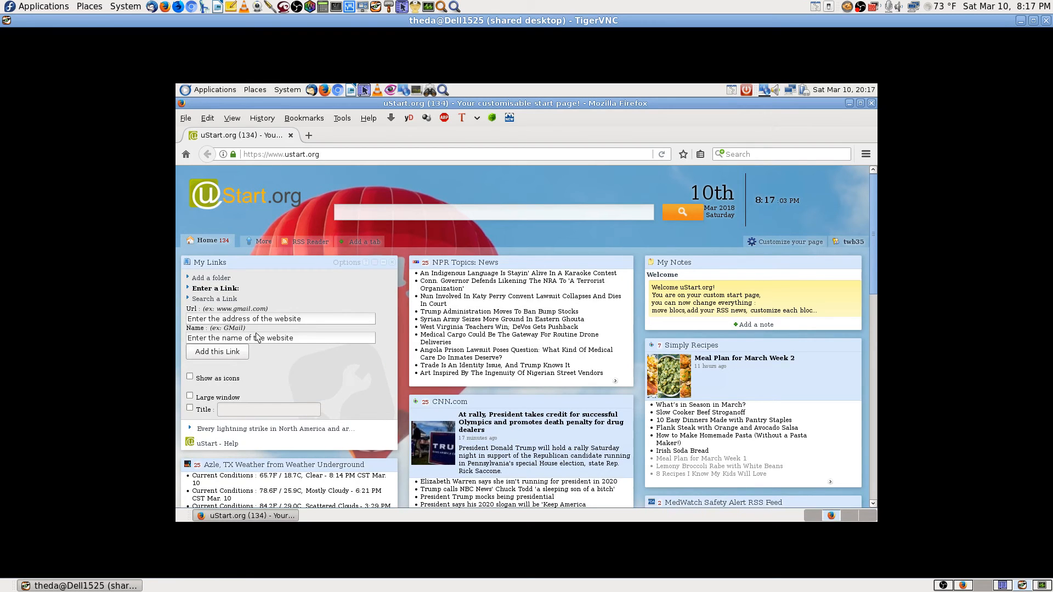
pyautogui.click(315, 322)
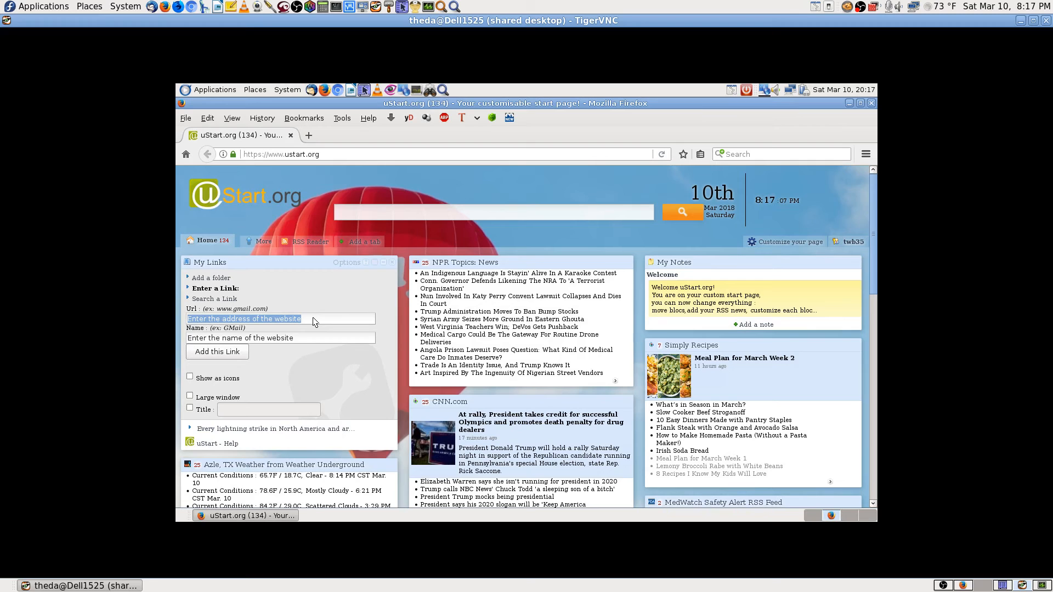
pyautogui.hotkey('ctrl', 'v')
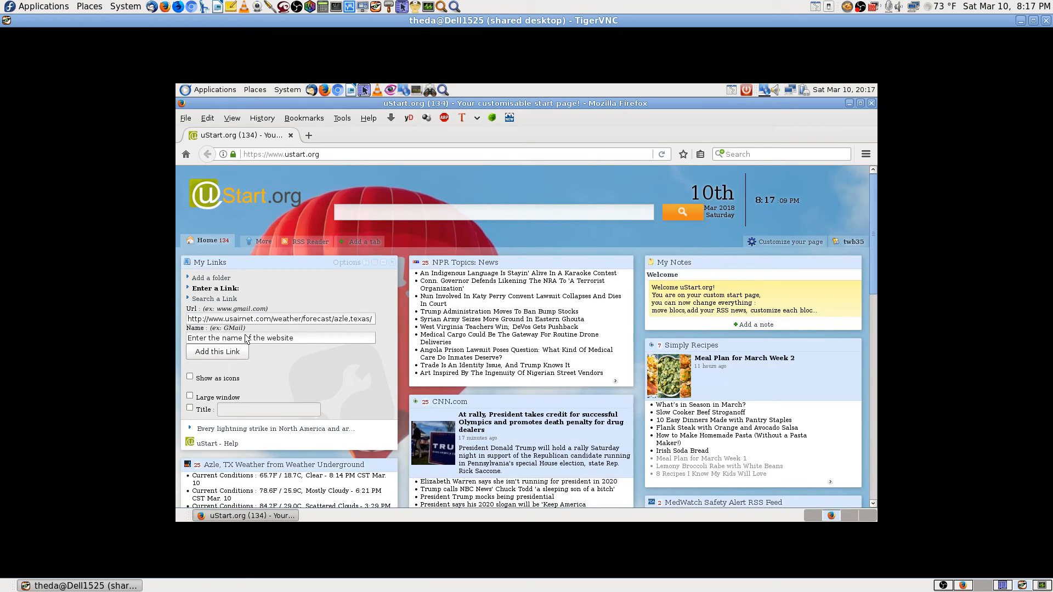
pyautogui.click(246, 340)
pyautogui.write('Azle TX Weather')
pyautogui.tripleClick(257, 339)
pyautogui.click(257, 339)
pyautogui.click(945, 586)
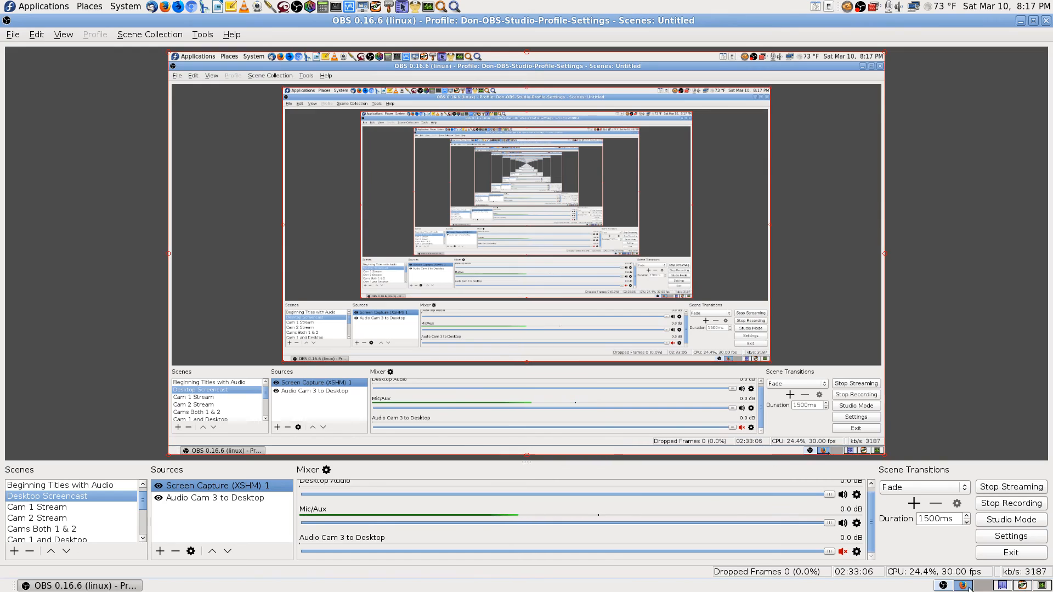
# Copy the 'Weather Azle Texas Air Sports' link name from the local uStart.org page.
pyautogui.click(968, 586)
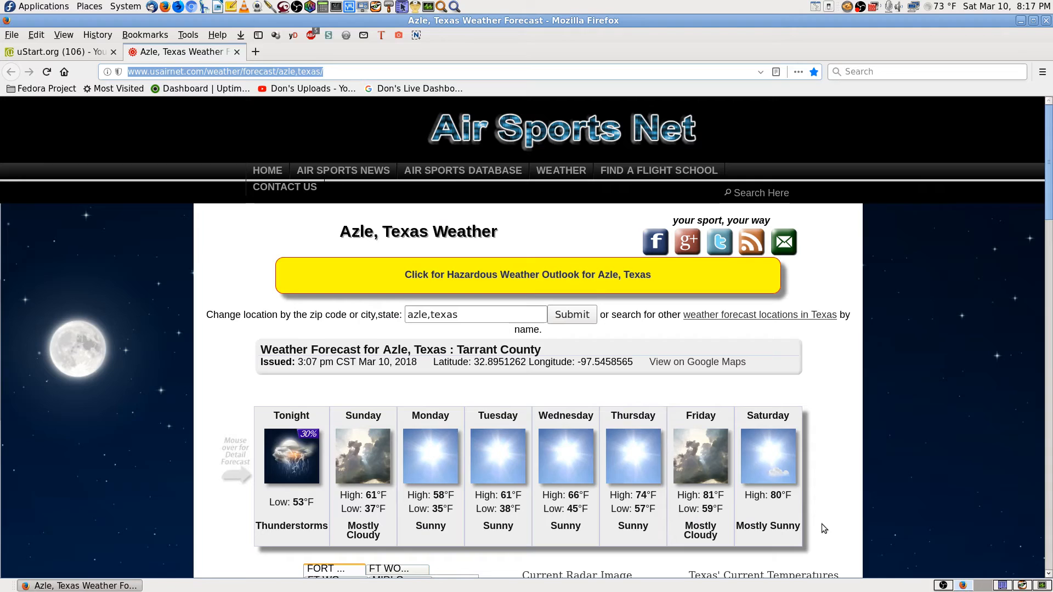
pyautogui.click(99, 56)
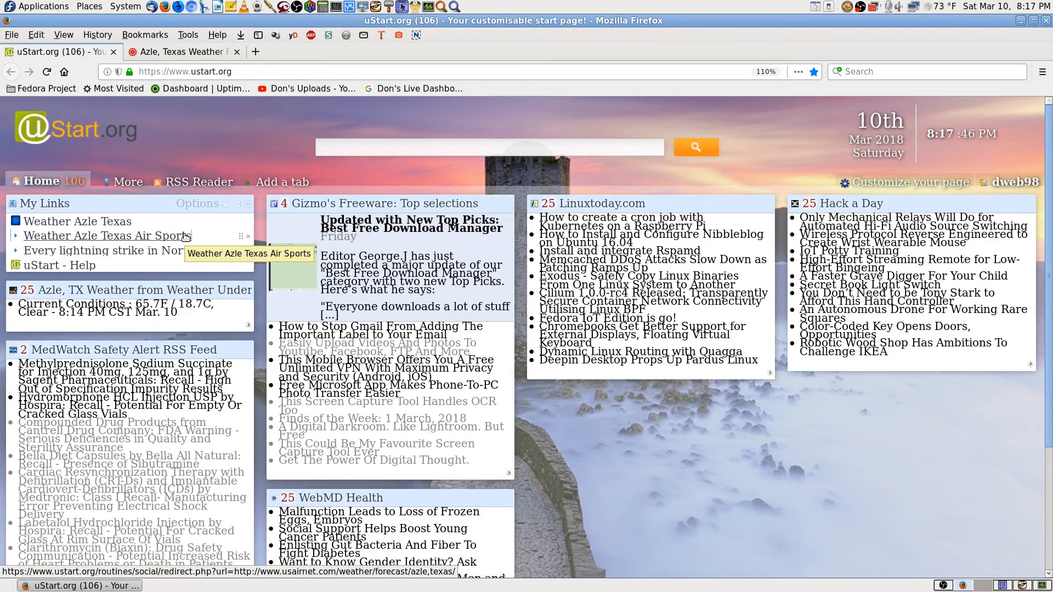
pyautogui.moveTo(187, 237); pyautogui.dragTo(29, 237)
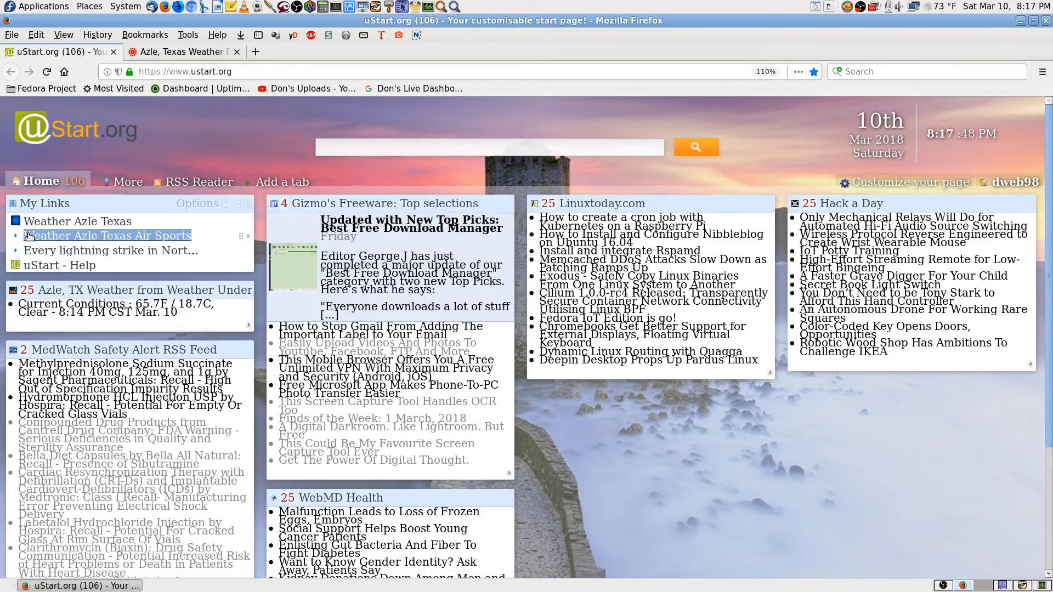
pyautogui.rightClick(30, 236)
pyautogui.click(84, 354)
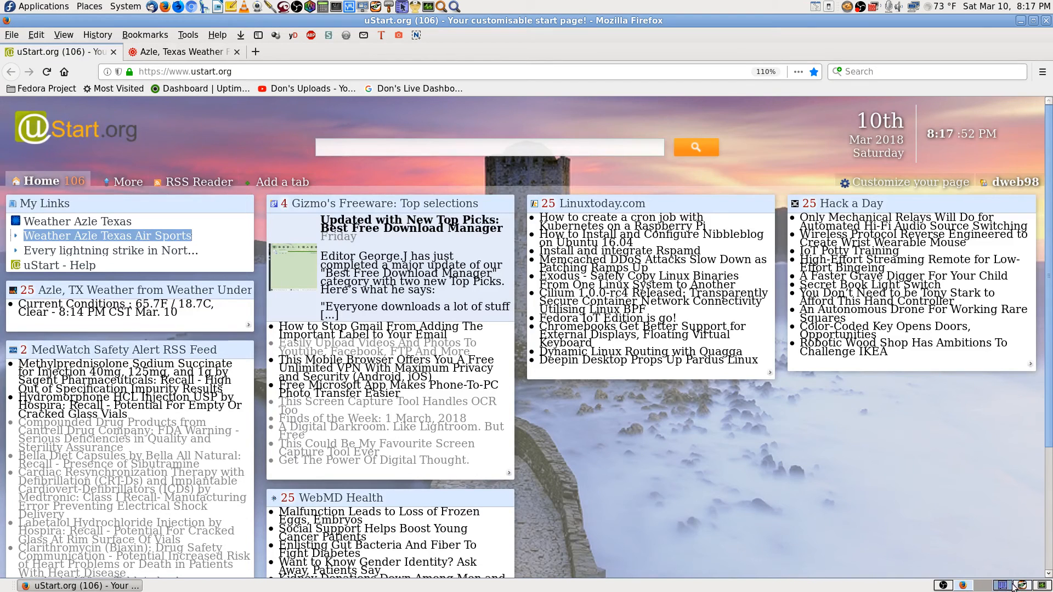
# Paste that name over the remote link's name and add the link to My Links.
pyautogui.click(1014, 587)
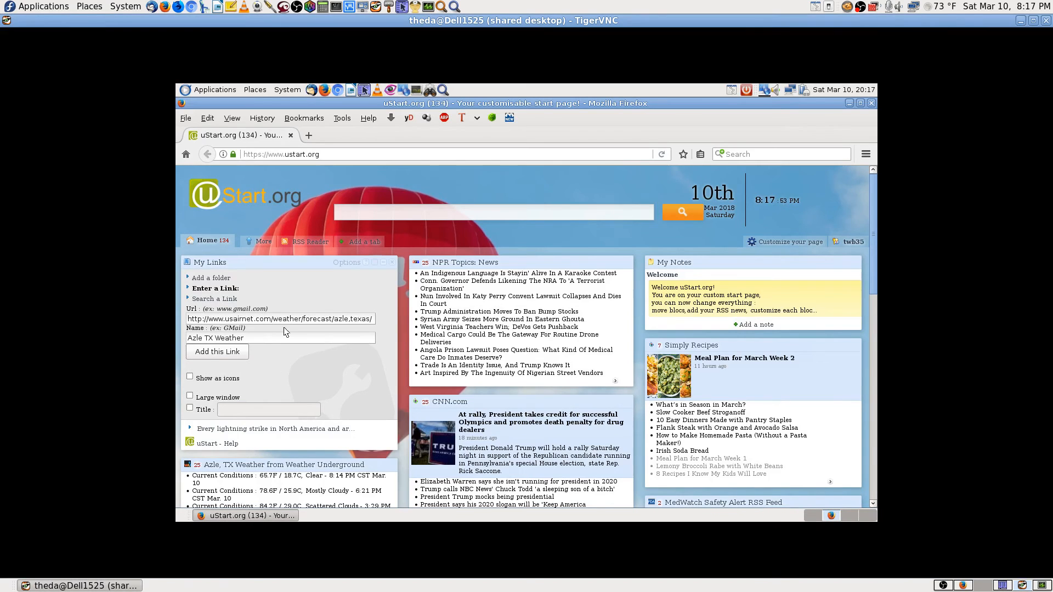
pyautogui.tripleClick(260, 339)
pyautogui.hotkey('ctrl', 'v')
pyautogui.click(228, 351)
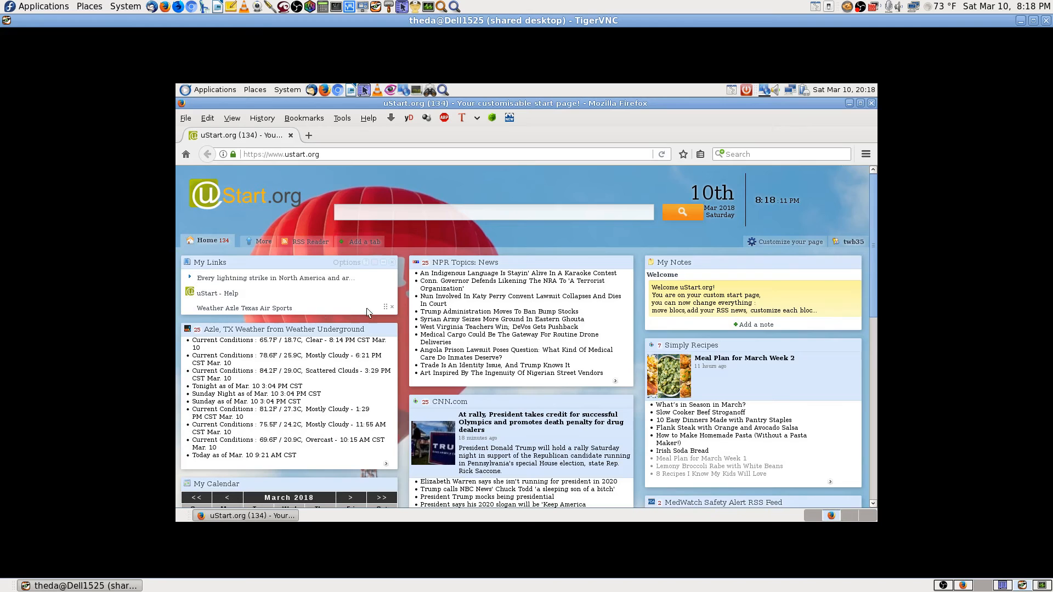
pyautogui.moveTo(320, 306); pyautogui.dragTo(318, 277)
pyautogui.click(327, 303)
# Open Firefox Preferences at the Content settings page.
pyautogui.click(207, 118)
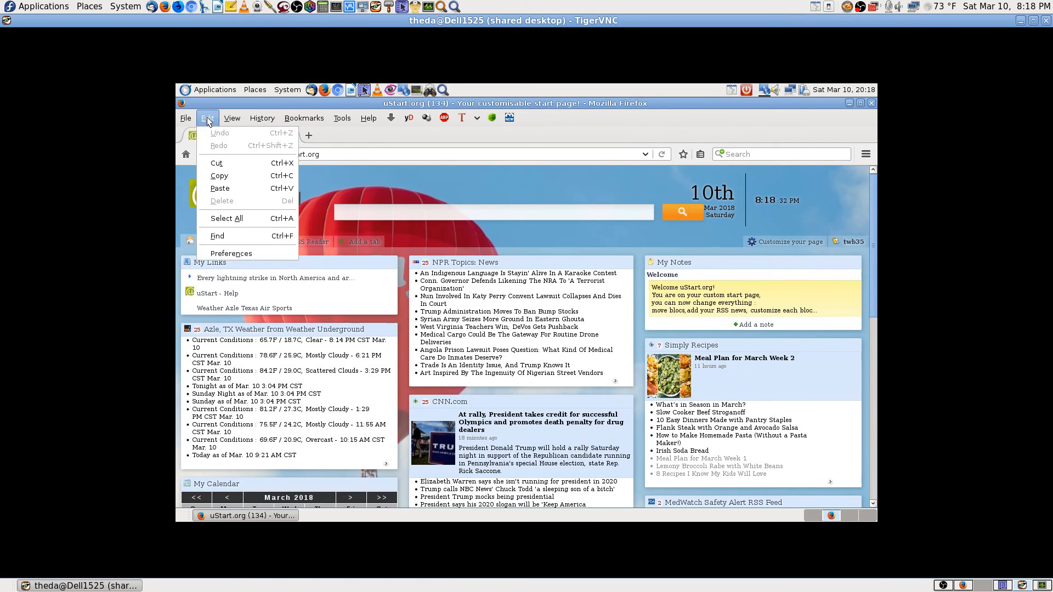
pyautogui.click(229, 253)
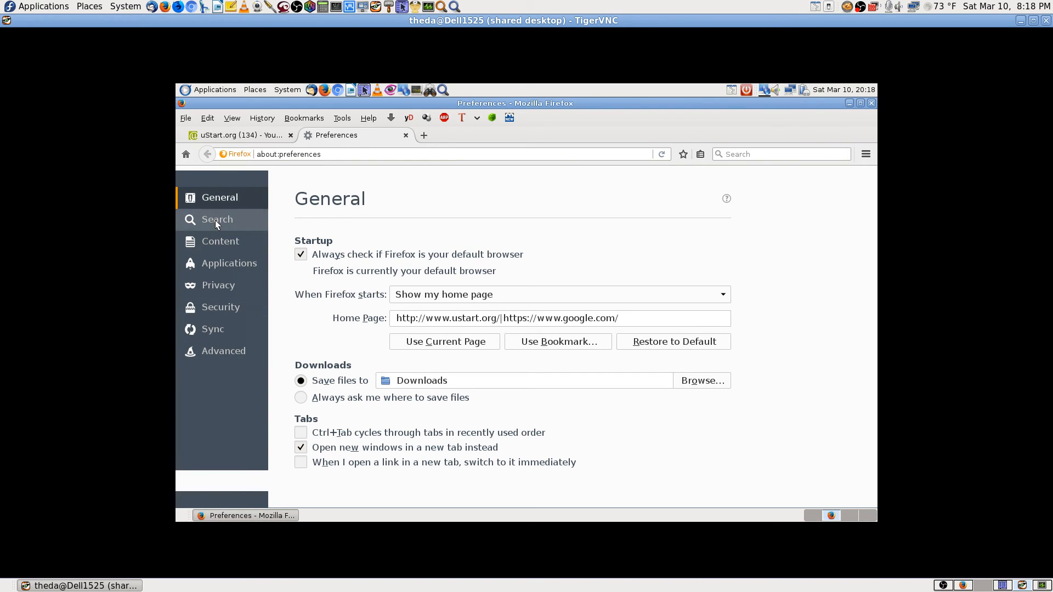
pyautogui.click(231, 242)
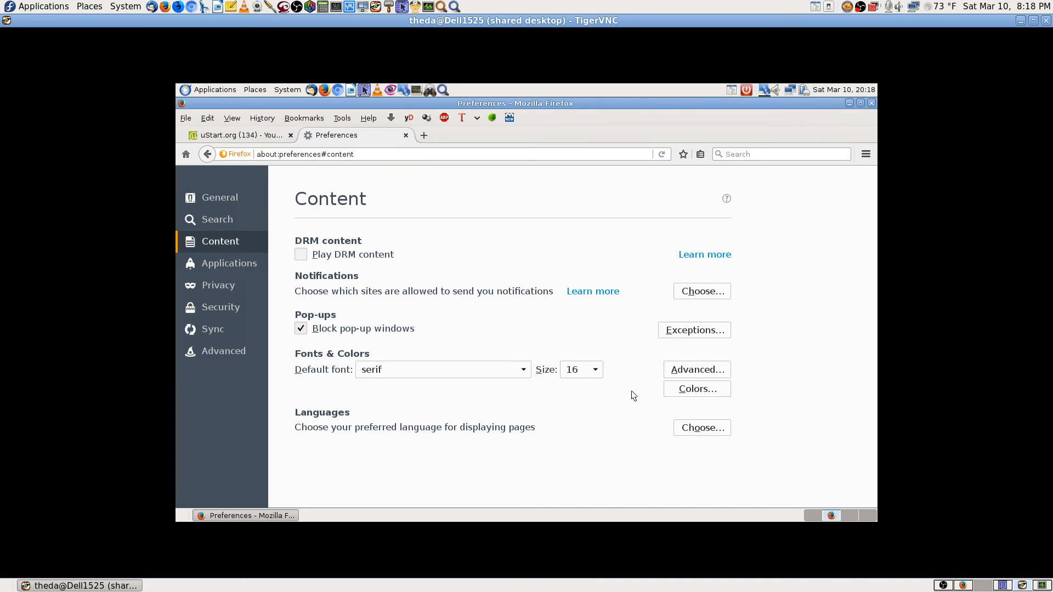
# In the Fonts dialog set monospace and minimum font sizes to 16, then return to uStart.org.
pyautogui.click(698, 371)
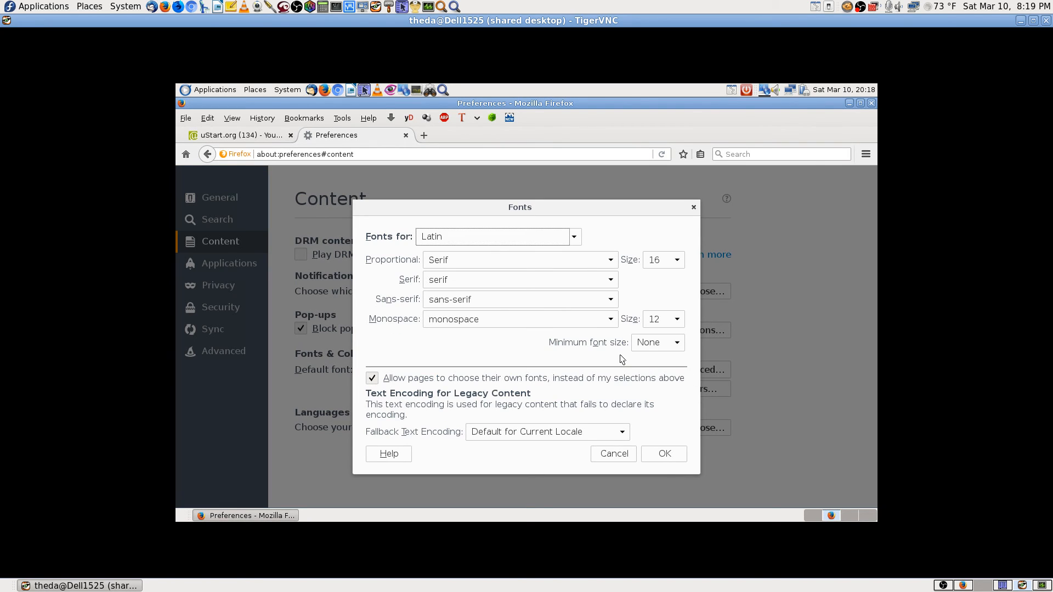
pyautogui.click(677, 321)
pyautogui.click(656, 429)
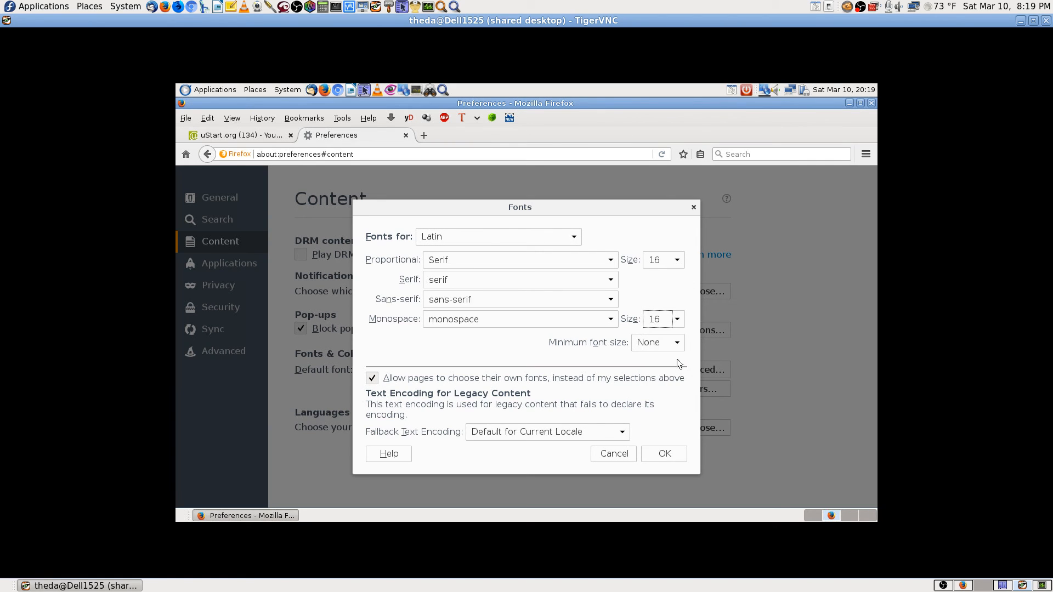
pyautogui.click(675, 343)
pyautogui.scroll(-3, 654, 454)
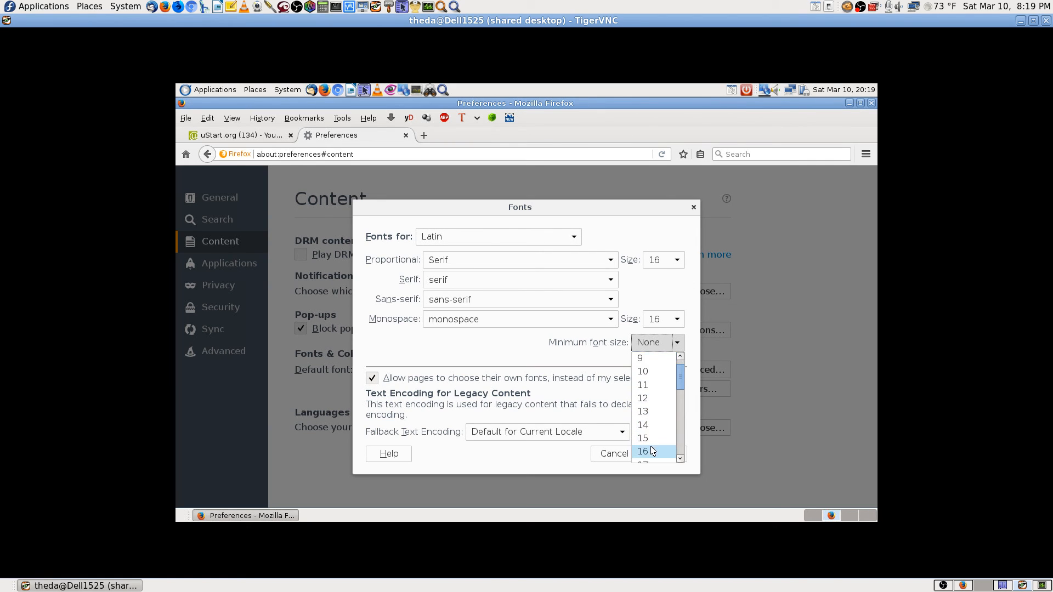
pyautogui.click(656, 425)
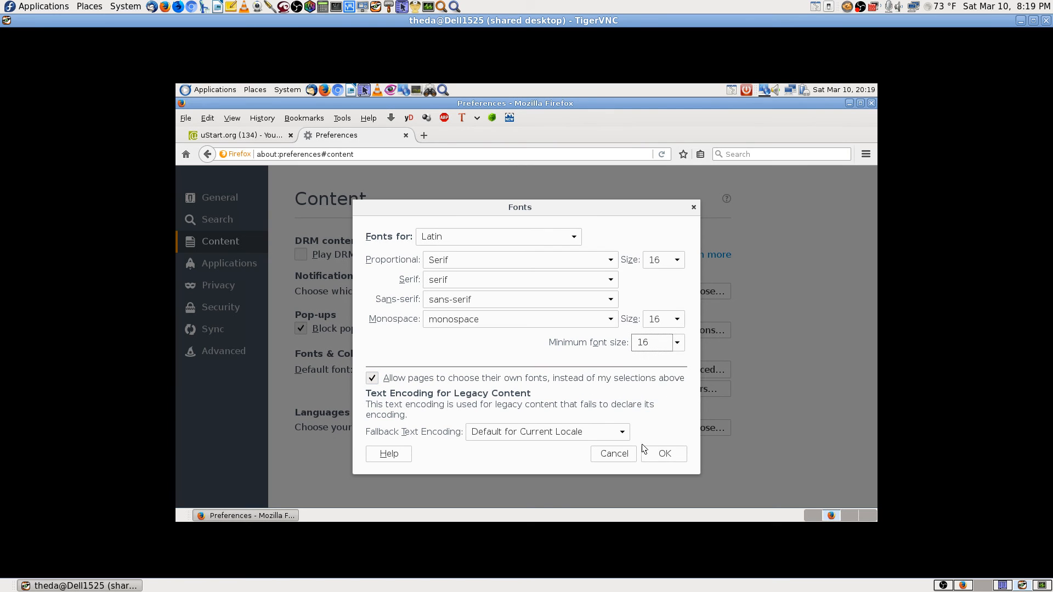
pyautogui.click(667, 452)
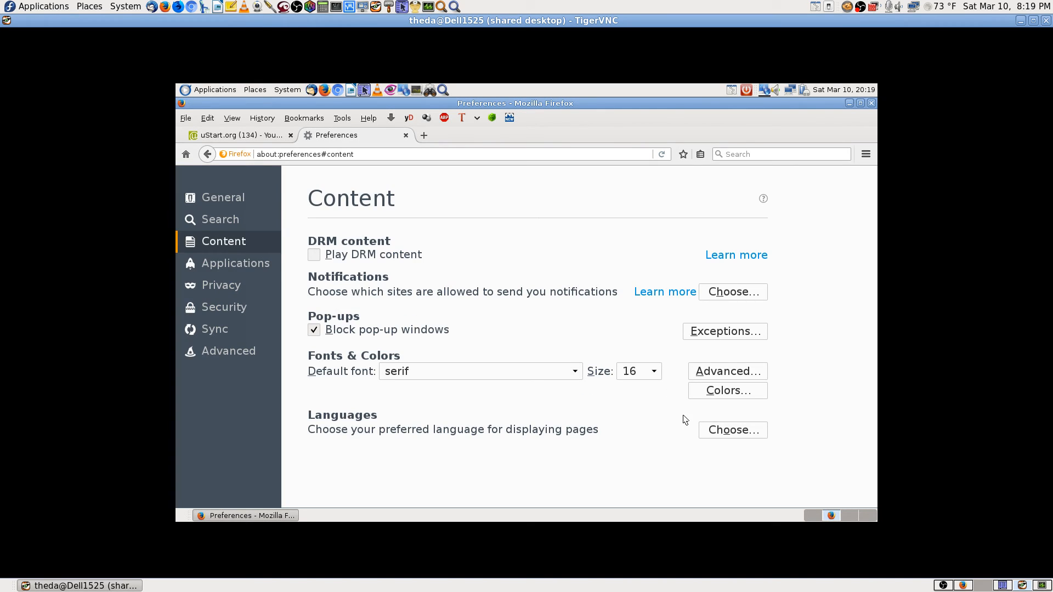
pyautogui.click(250, 136)
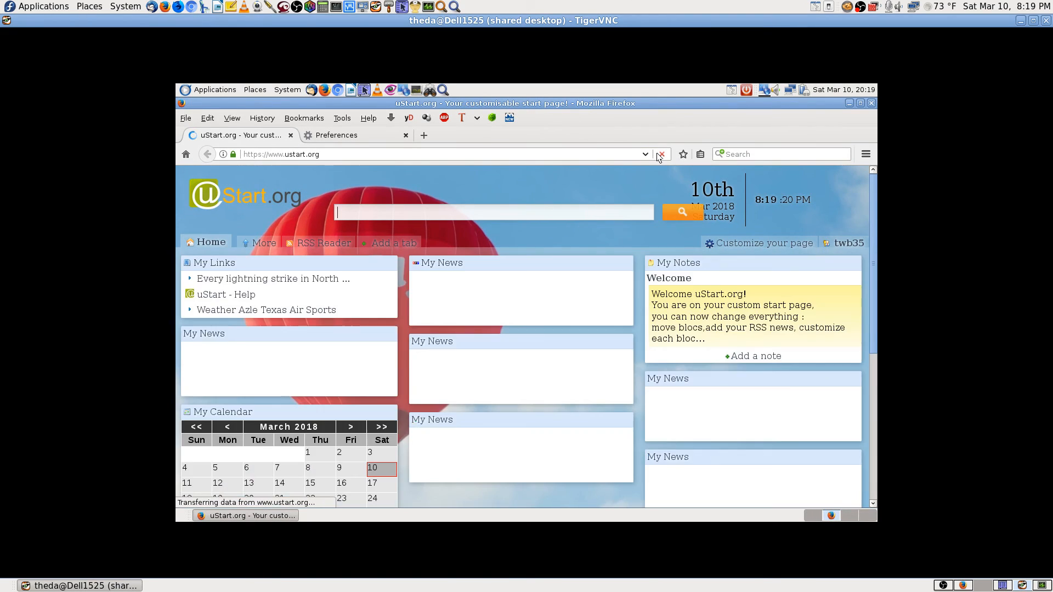
# Close the remote Preferences tab, review the start page, and switch to the local Firefox.
pyautogui.click(406, 135)
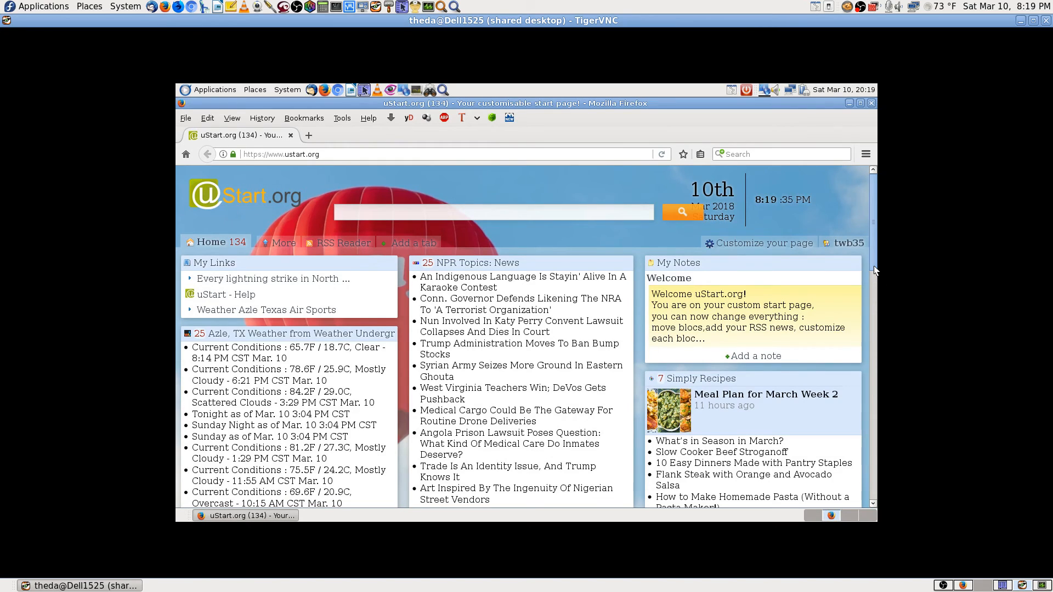
pyautogui.scroll(-3, 870, 344)
pyautogui.scroll(-10, 869, 340)
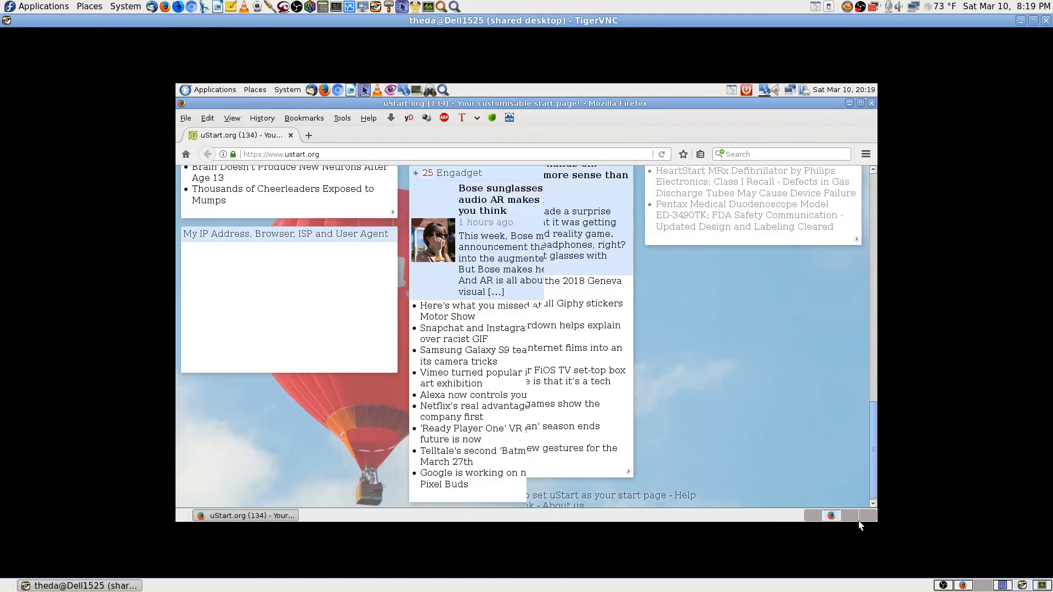
pyautogui.scroll(15, 860, 476)
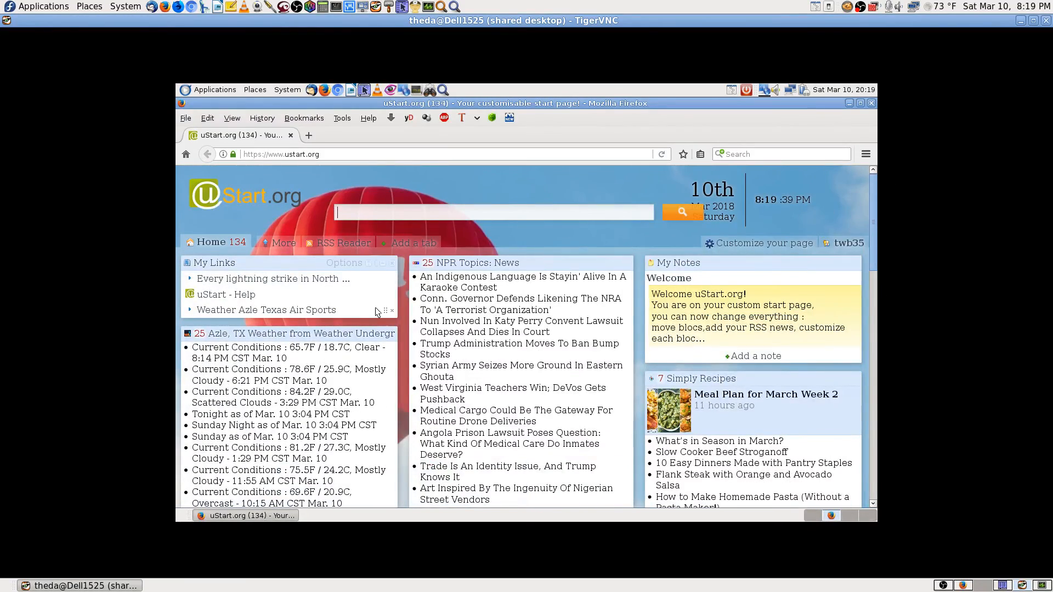
pyautogui.click(964, 586)
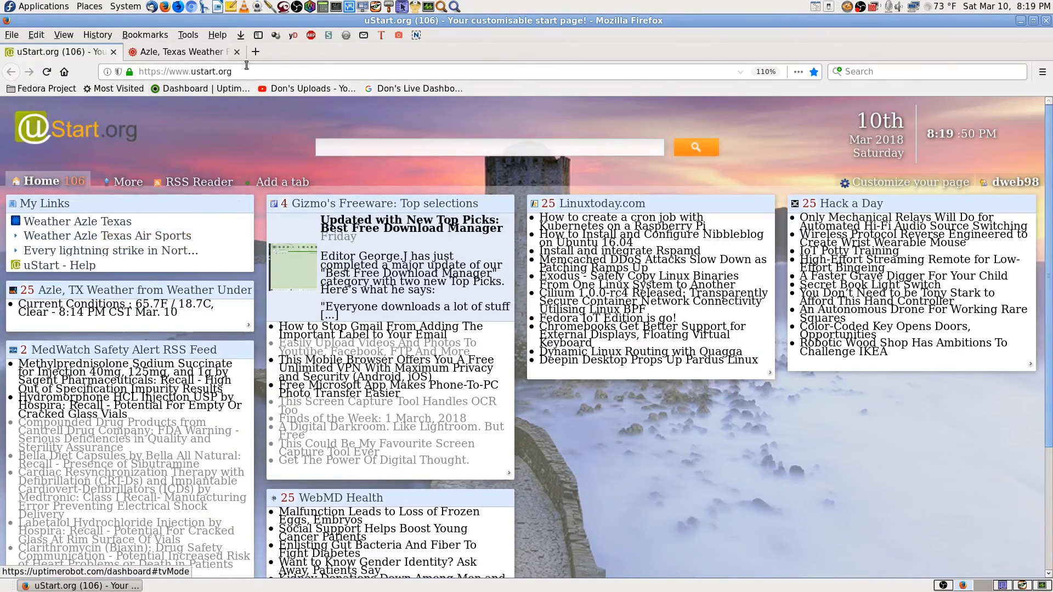
# Locally, close the old Azle page, open Weather Azle Texas, and copy its address.
pyautogui.click(181, 52)
pyautogui.click(237, 51)
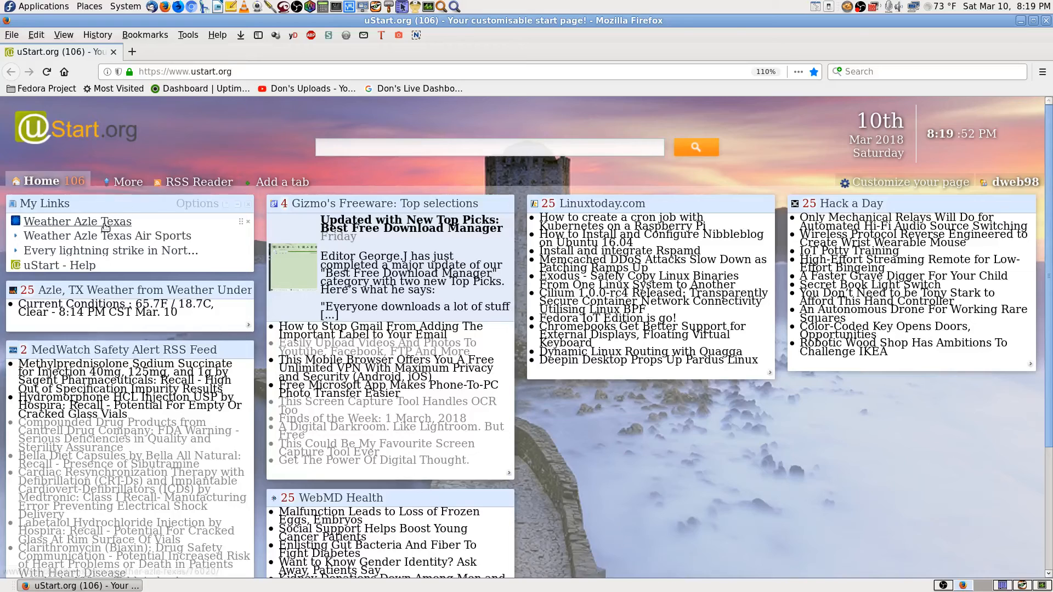
pyautogui.click(77, 221)
pyautogui.click(189, 53)
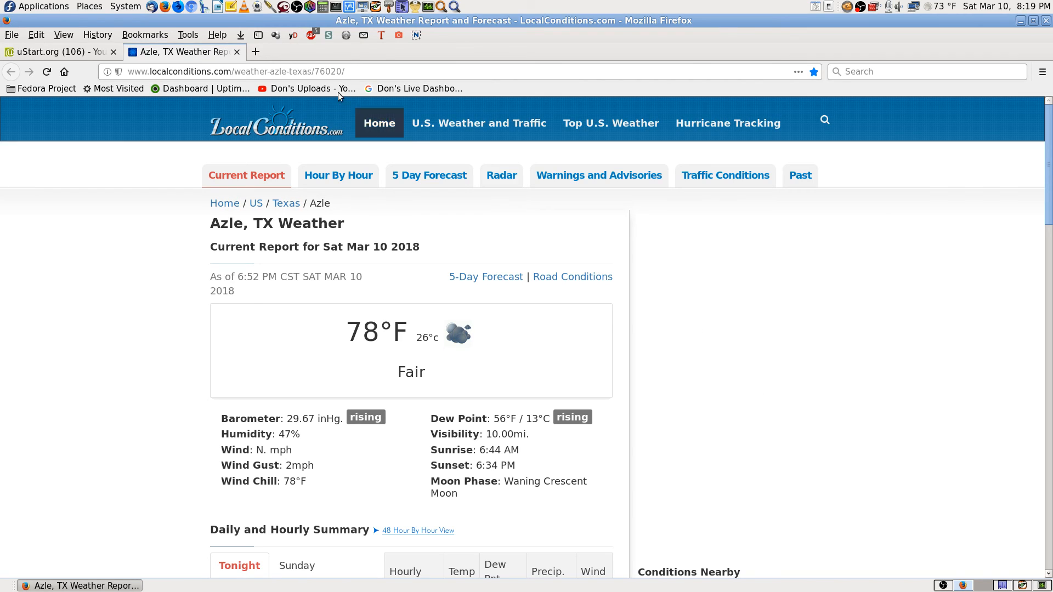
pyautogui.click(320, 71)
pyautogui.rightClick(320, 72)
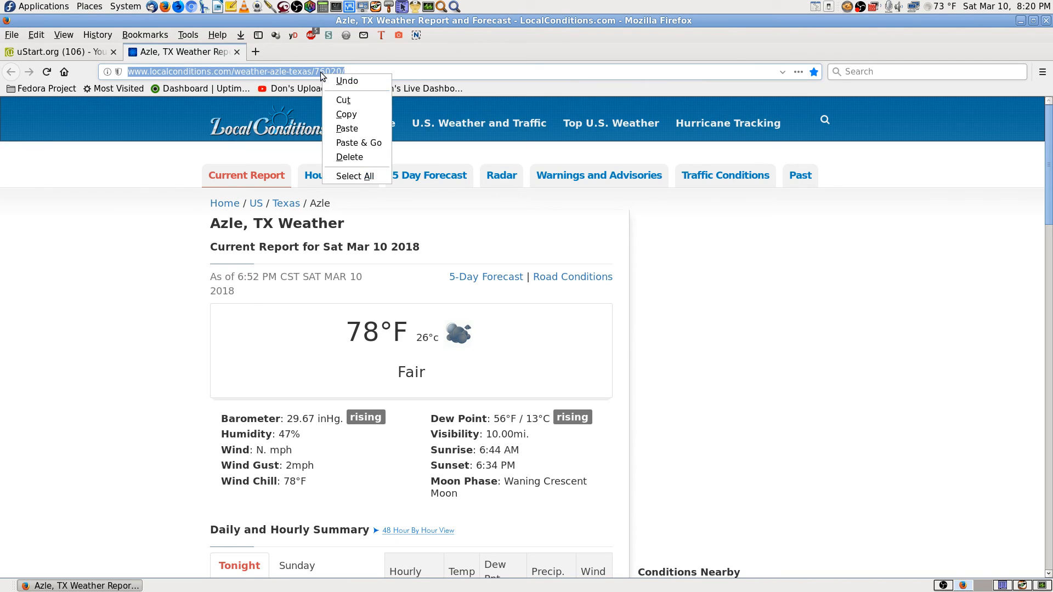
pyautogui.click(354, 118)
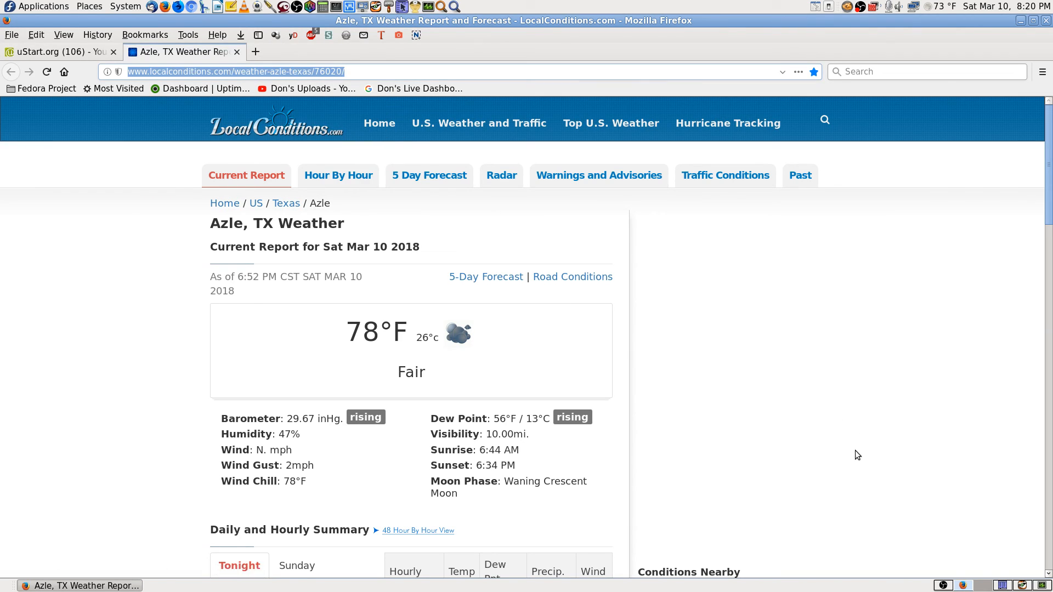
# In the remote My Links, start a new link and paste the address as its Url.
pyautogui.click(1023, 586)
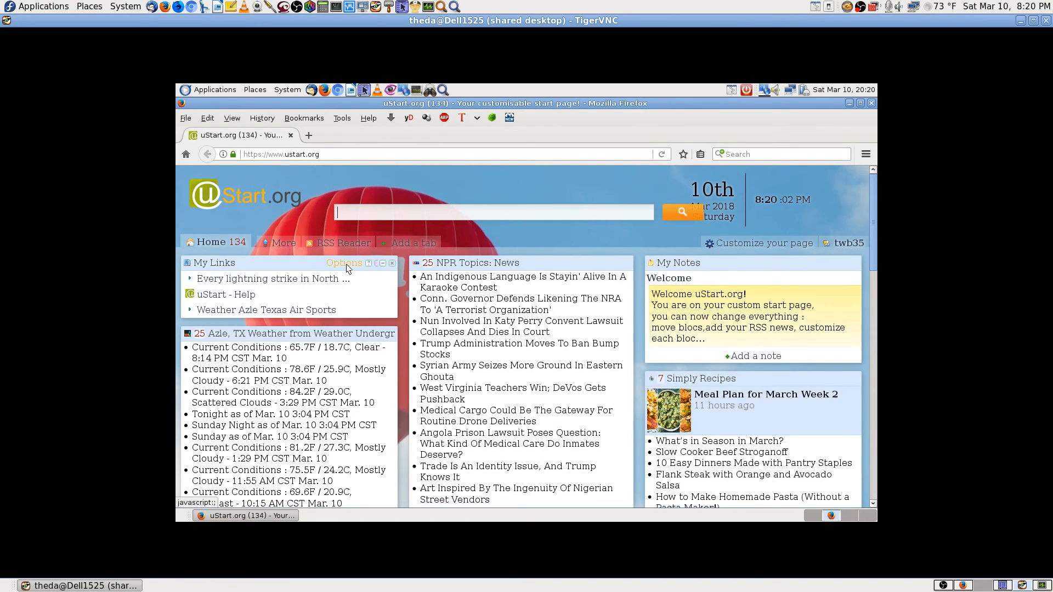
pyautogui.click(345, 264)
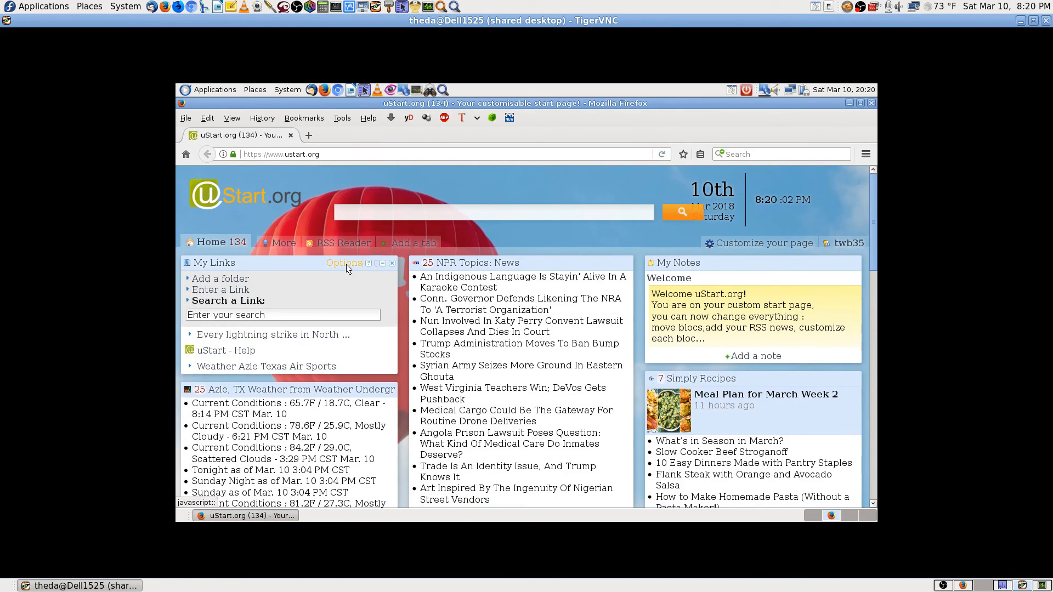
pyautogui.click(233, 290)
pyautogui.click(240, 329)
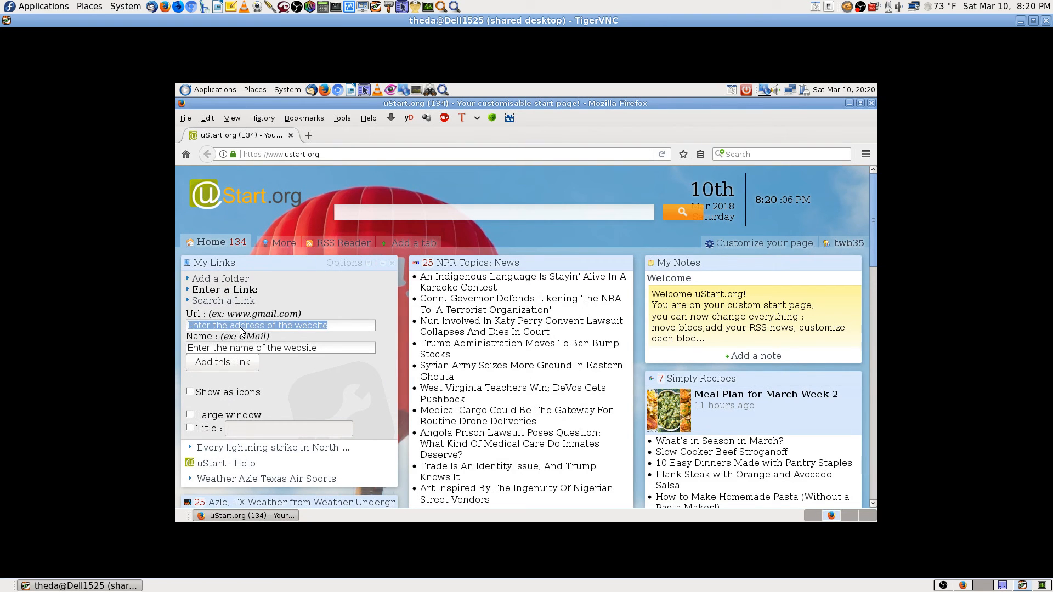
pyautogui.hotkey('ctrl', 'v')
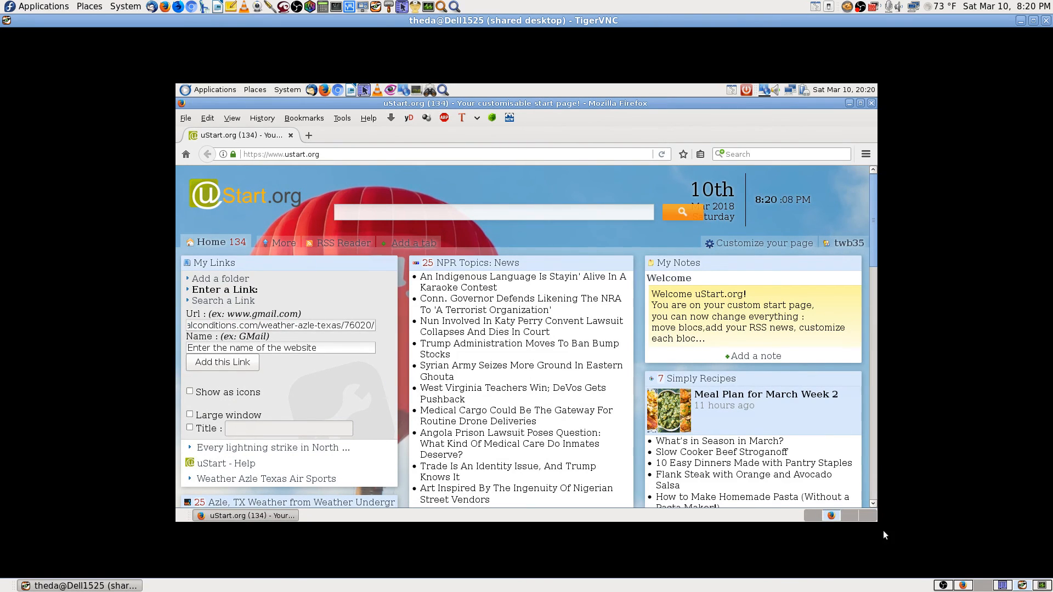
# Copy the 'Azle, TX Weather' heading from the local weather page.
pyautogui.click(958, 585)
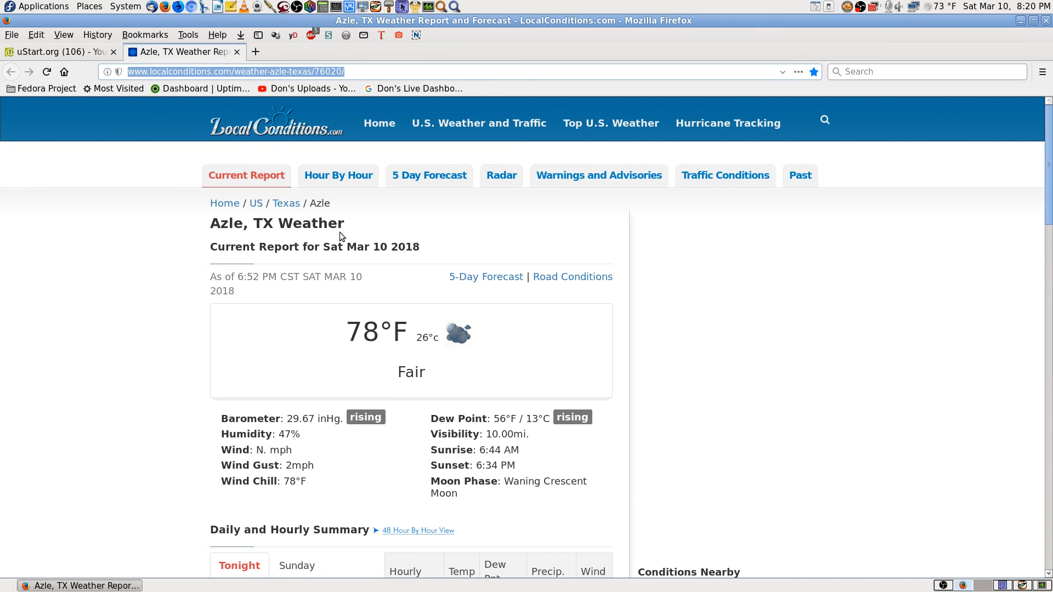
pyautogui.moveTo(345, 225); pyautogui.dragTo(211, 218)
pyautogui.rightClick(241, 221)
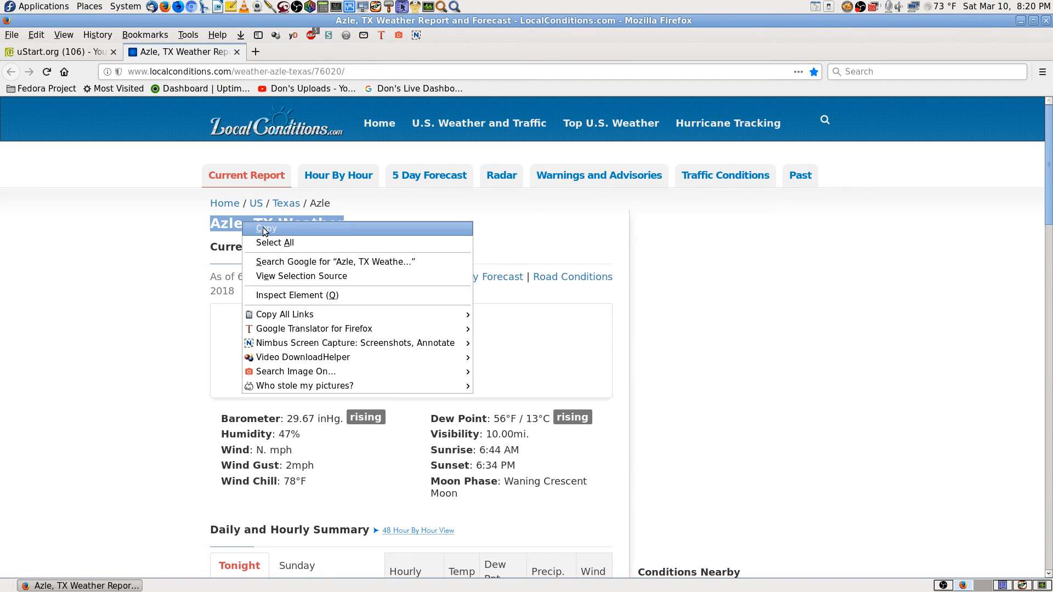
pyautogui.click(264, 229)
pyautogui.click(383, 216)
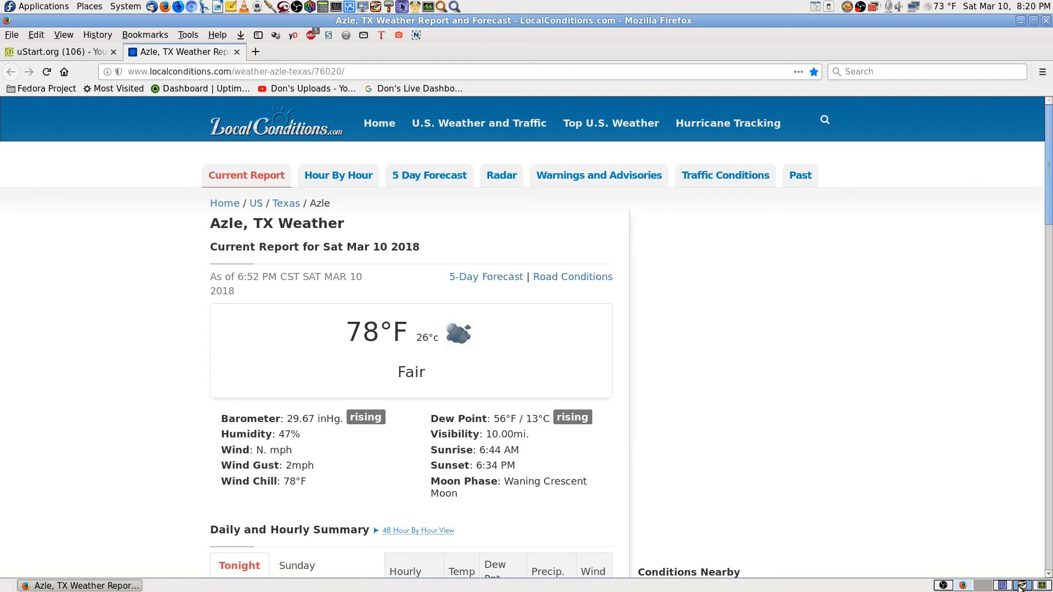
# Name the remote link 'Azle, TX Weather' and add it to My Links.
pyautogui.click(1022, 586)
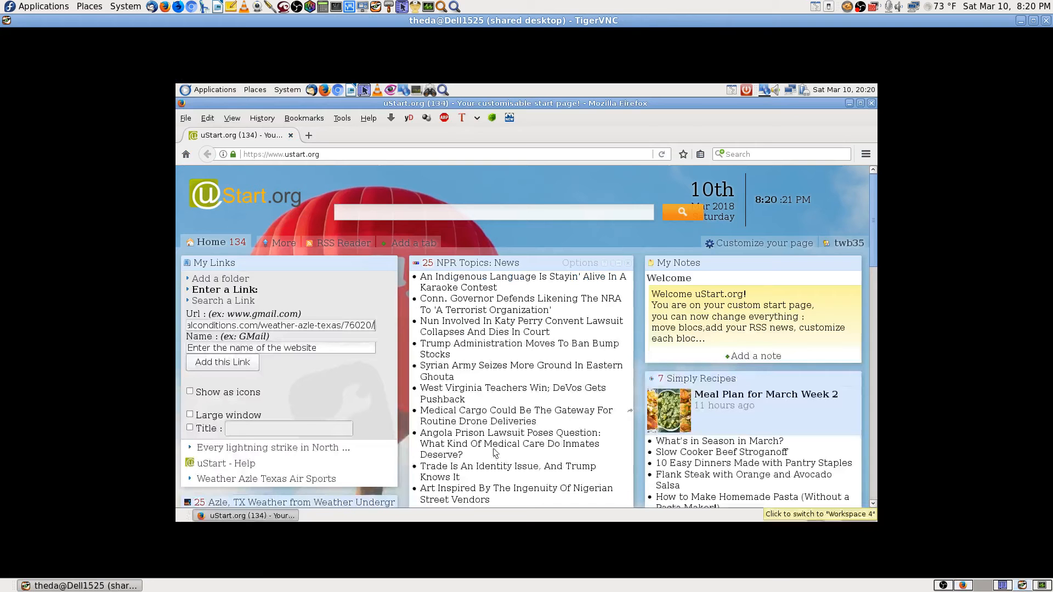
pyautogui.click(235, 349)
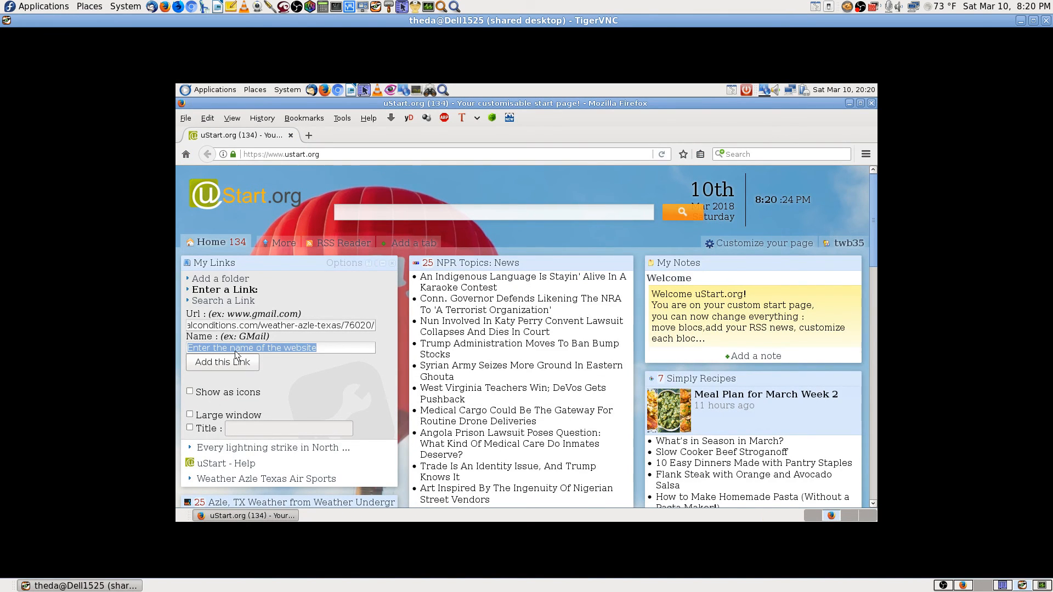
pyautogui.write('Azle, TX Weather')
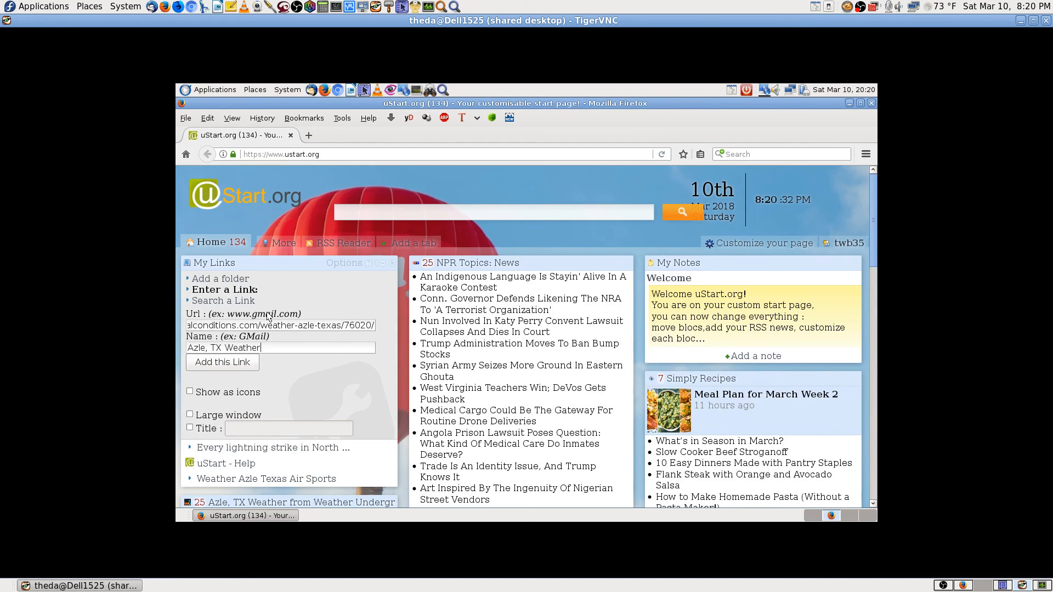
pyautogui.write('Local')
pyautogui.press('BackSpace')
pyautogui.press('BackSpace')
pyautogui.press('BackSpace')
pyautogui.press('BackSpace')
pyautogui.press('BackSpace')
pyautogui.press('BackSpace')
pyautogui.click(243, 362)
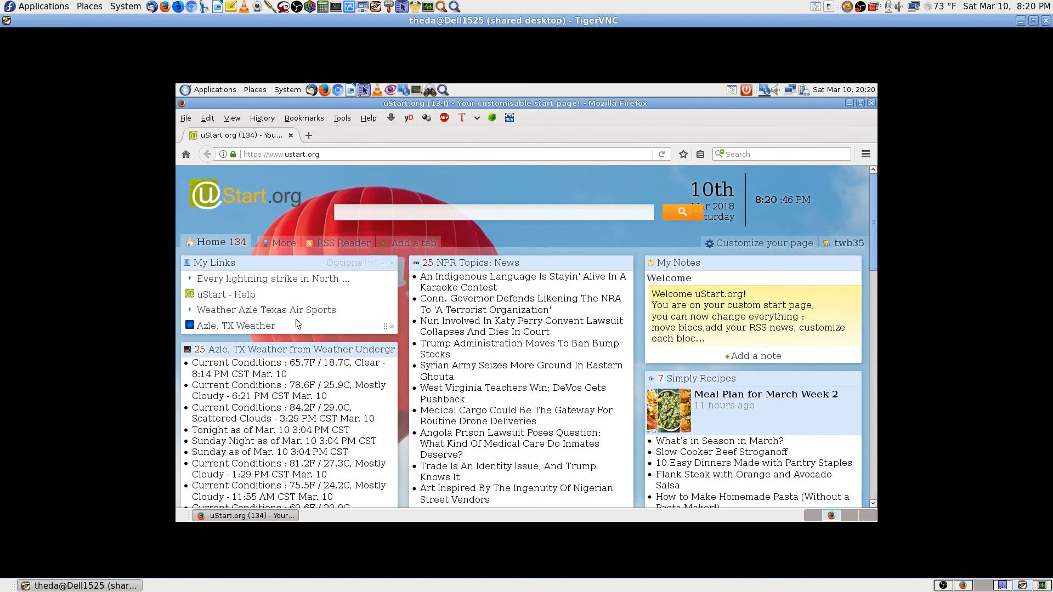
# Test the new Weather Azle Texas Air Sports link in the remote My Links.
pyautogui.click(238, 311)
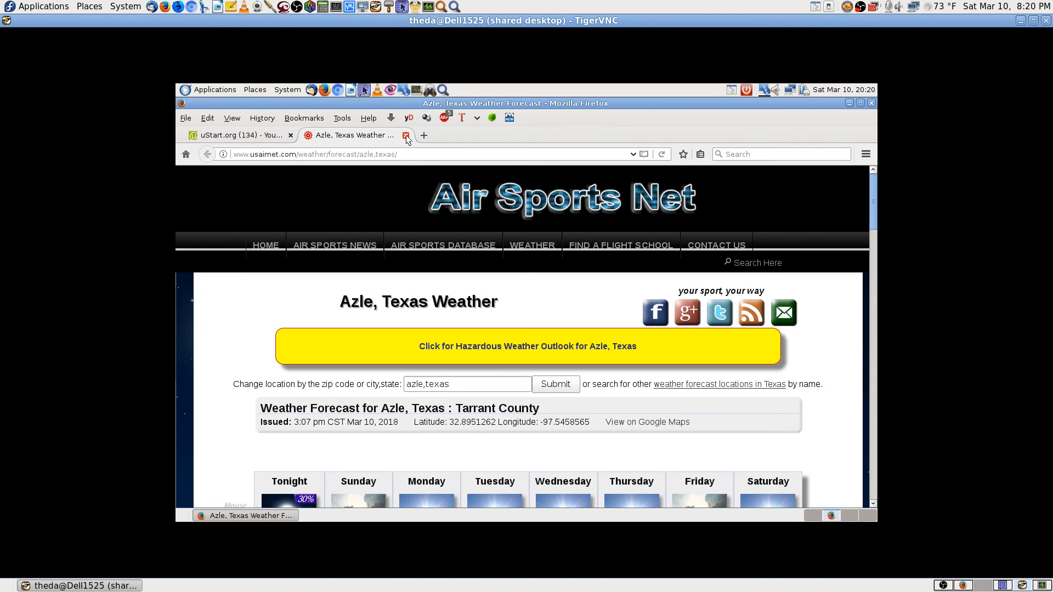
pyautogui.click(406, 136)
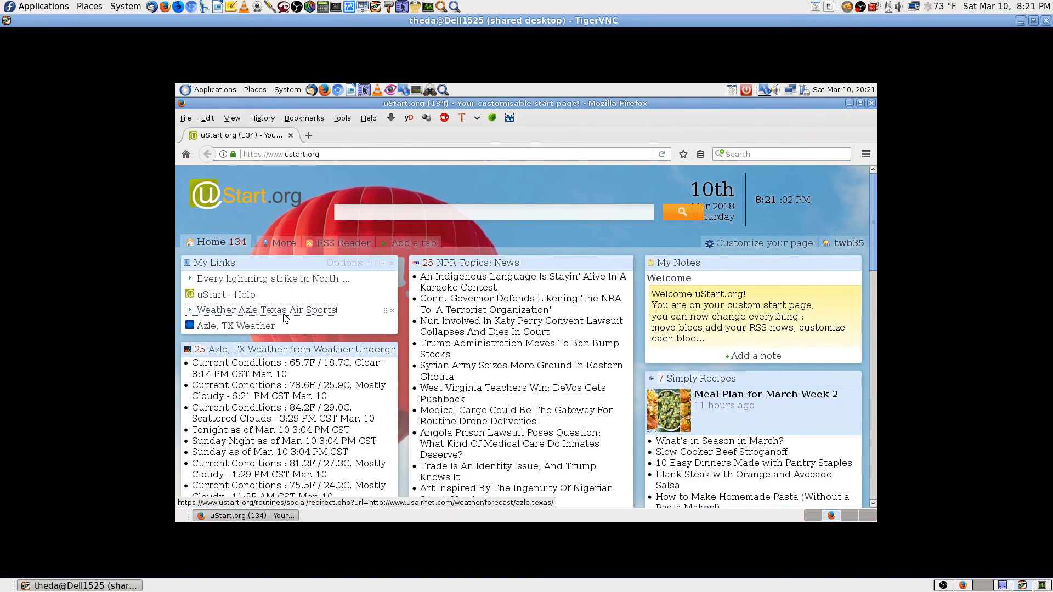
pyautogui.click(309, 314)
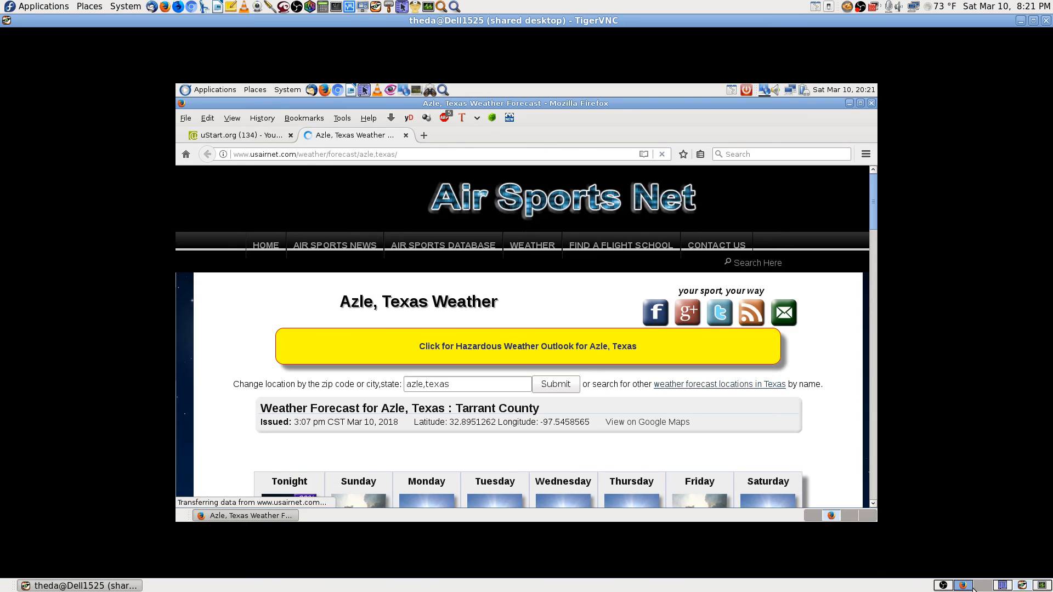
# Locally, check the Air Sports link, close the Azle weather tabs, and open the Live Dashboard bookmark.
pyautogui.click(964, 586)
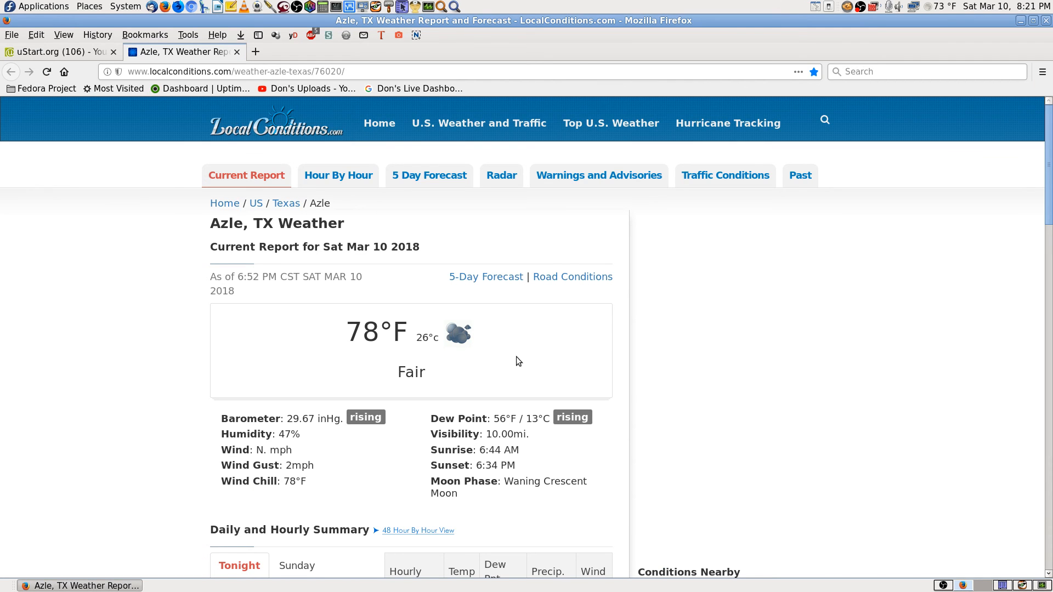
pyautogui.scroll(-1, 825, 359)
pyautogui.scroll(-3, 825, 360)
pyautogui.moveTo(1048, 251); pyautogui.dragTo(1048, 145)
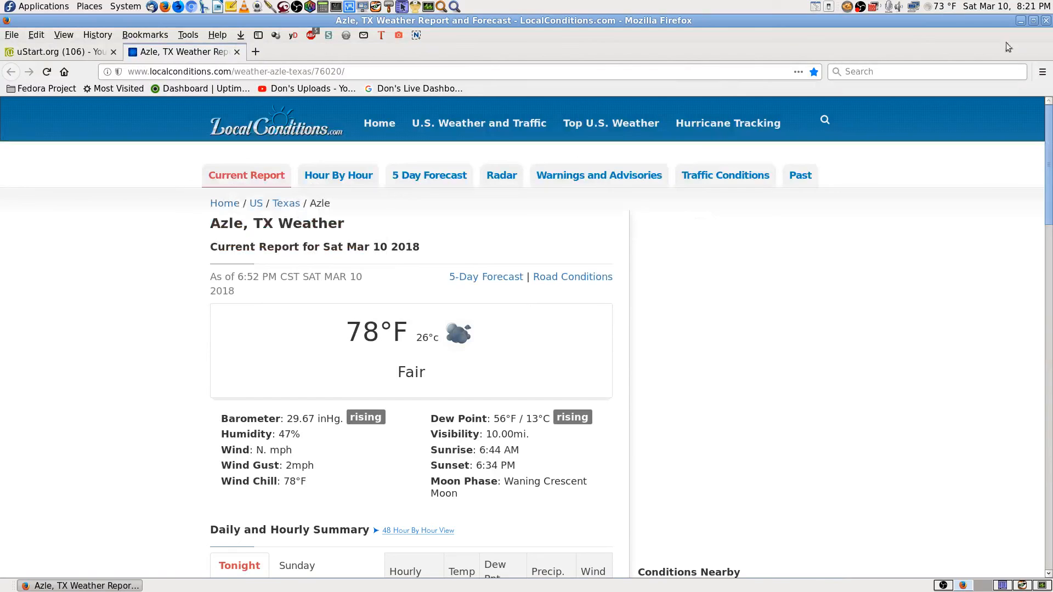
pyautogui.click(237, 52)
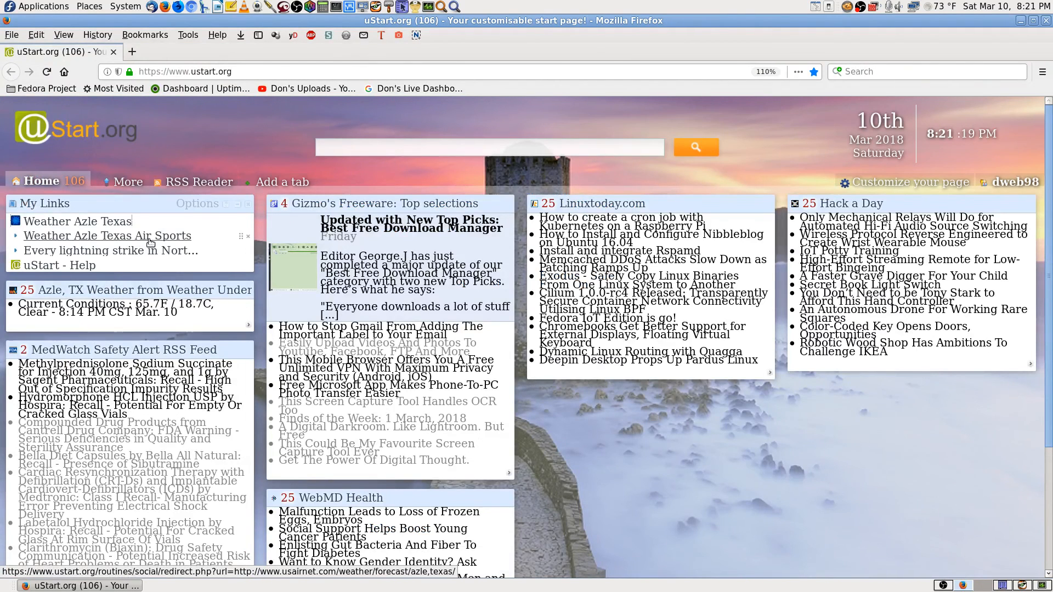
pyautogui.click(147, 248)
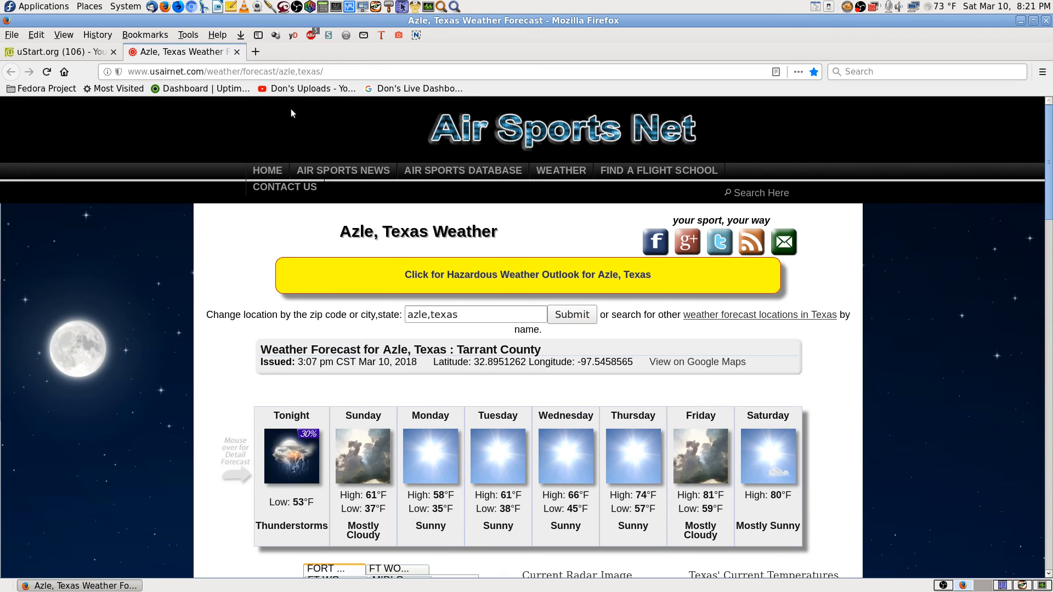
pyautogui.click(237, 51)
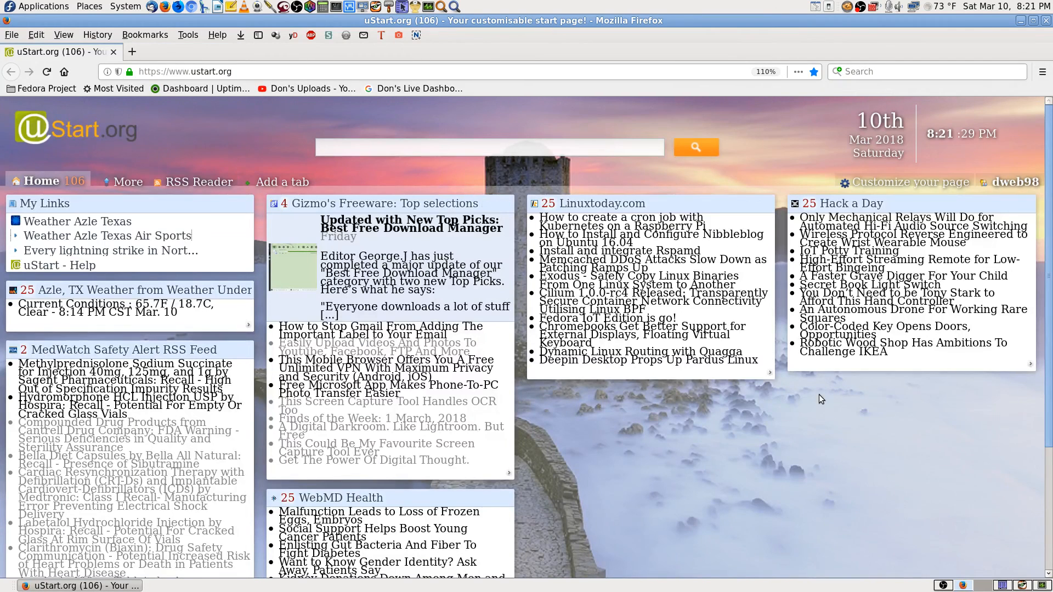
pyautogui.click(421, 90)
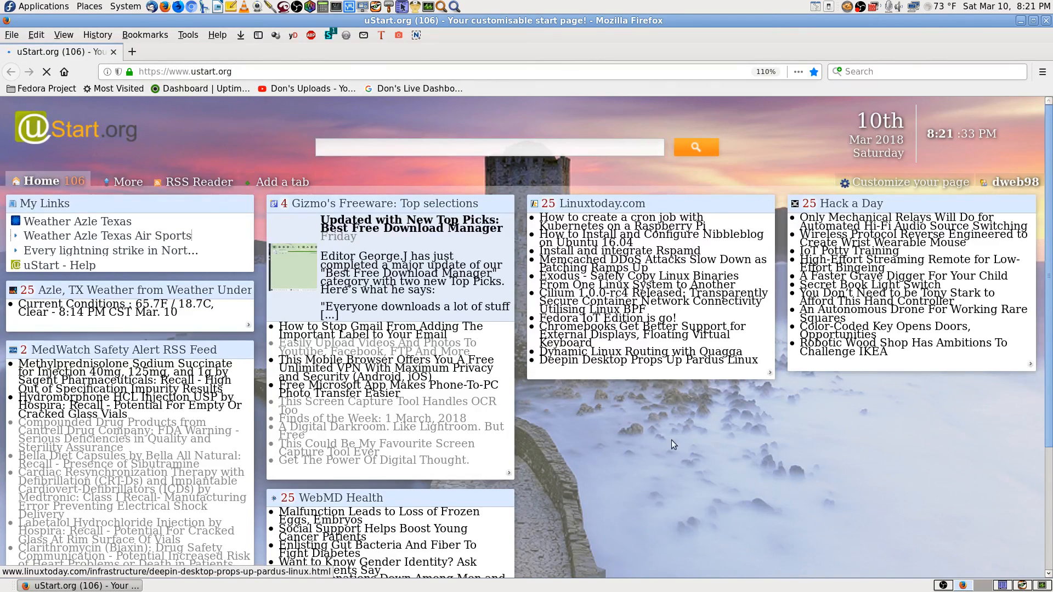
# On the remote browser, close the Azle tab, load the home pages, then close Firefox with both tabs.
pyautogui.click(1023, 585)
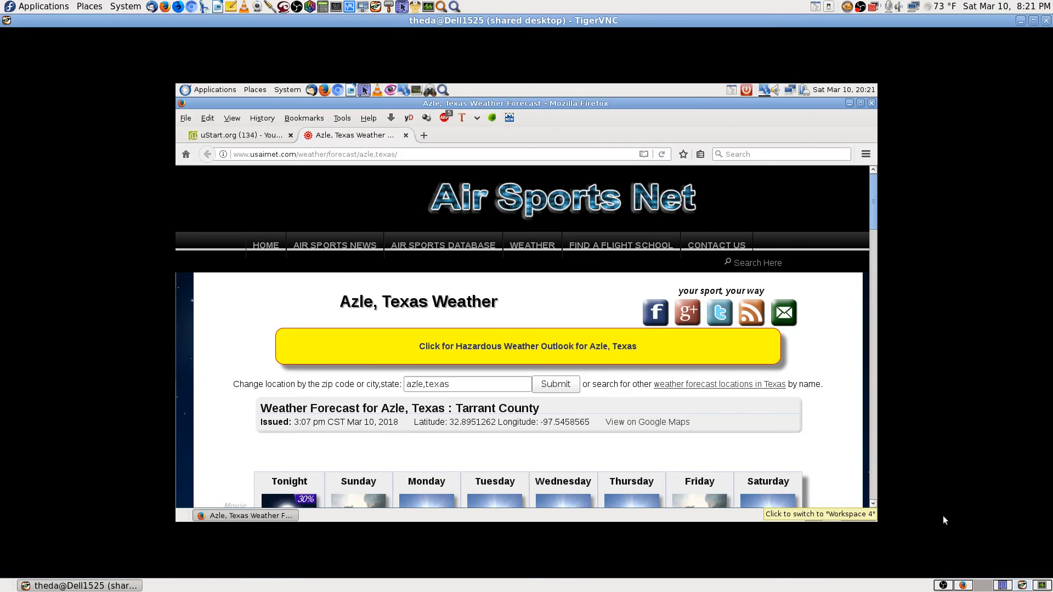
pyautogui.click(406, 136)
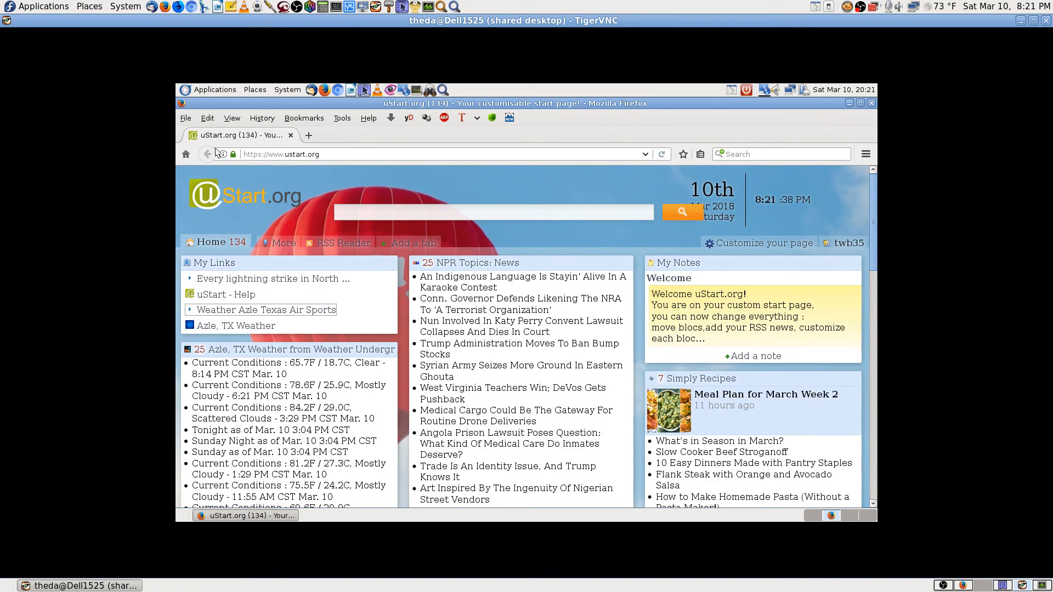
pyautogui.click(189, 155)
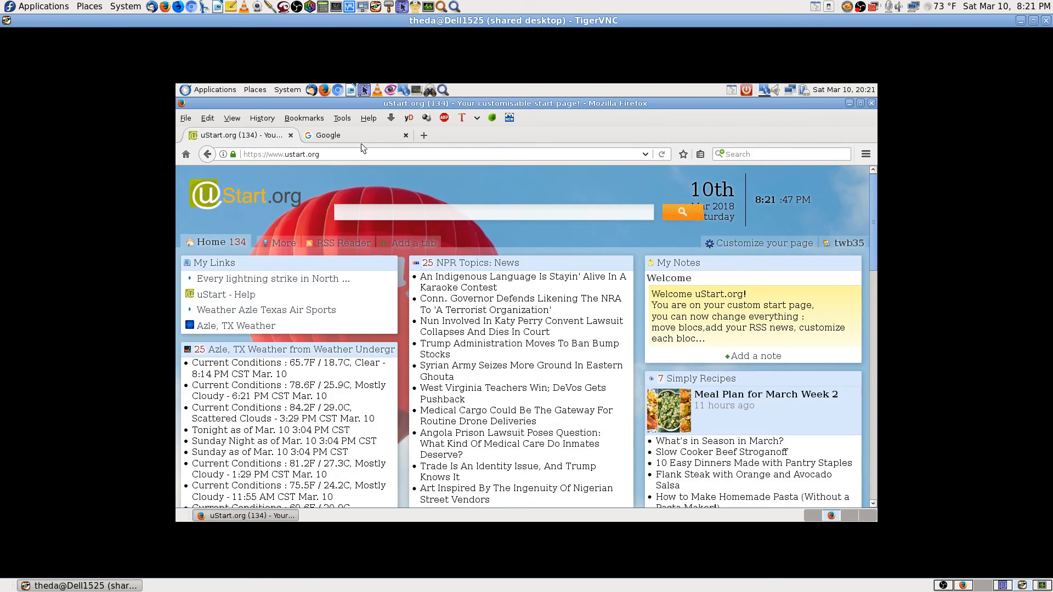
pyautogui.click(361, 134)
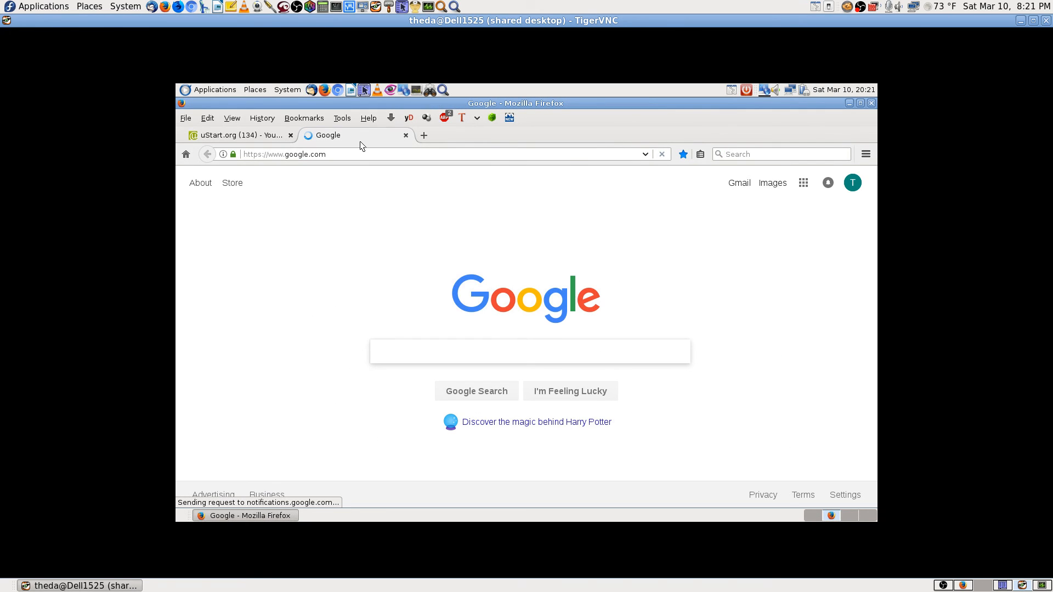
pyautogui.click(254, 137)
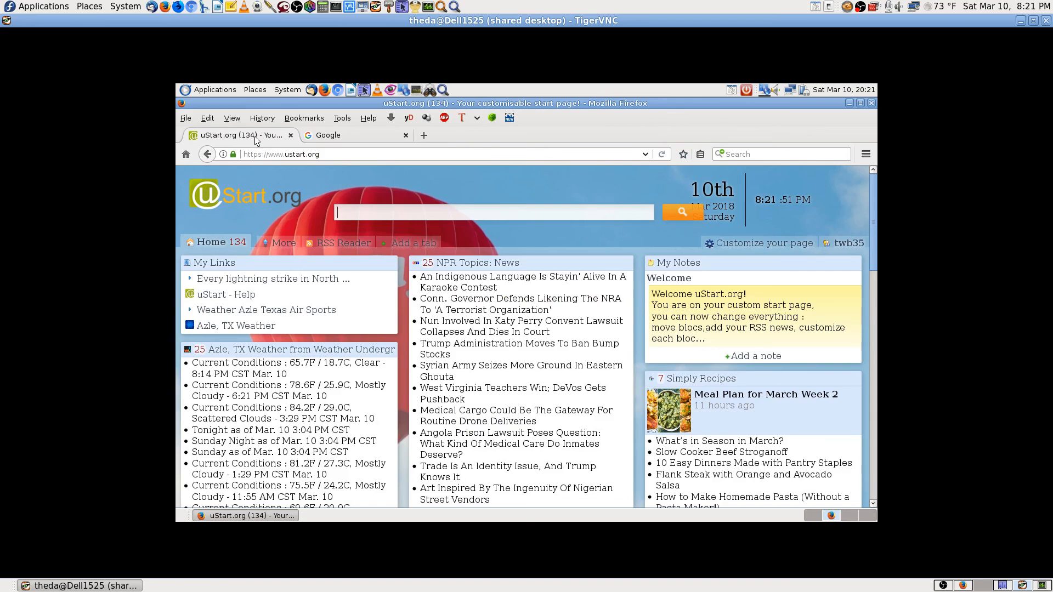
pyautogui.click(337, 137)
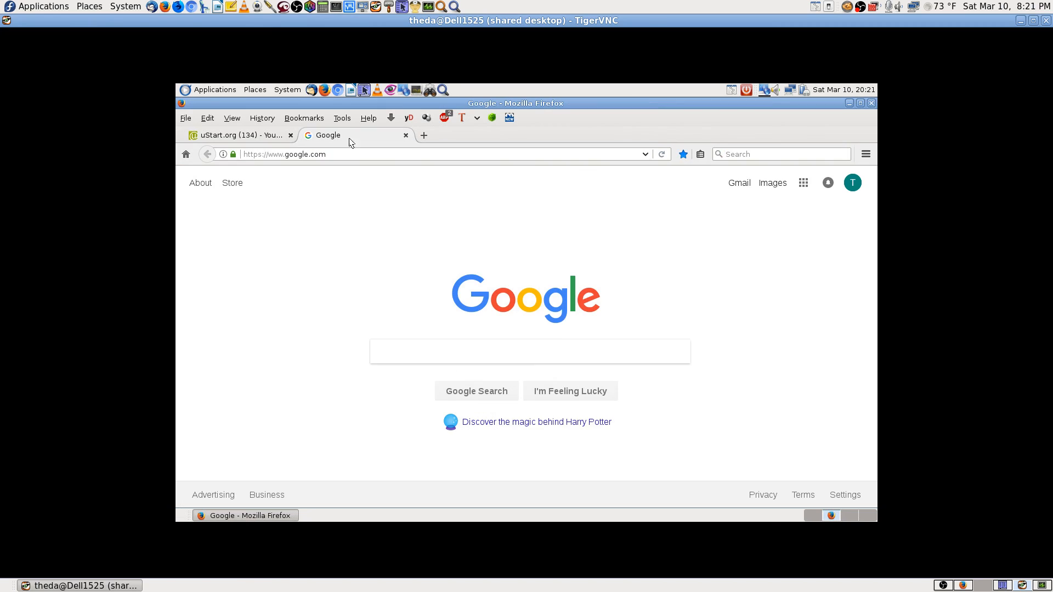
pyautogui.click(871, 104)
pyautogui.click(635, 331)
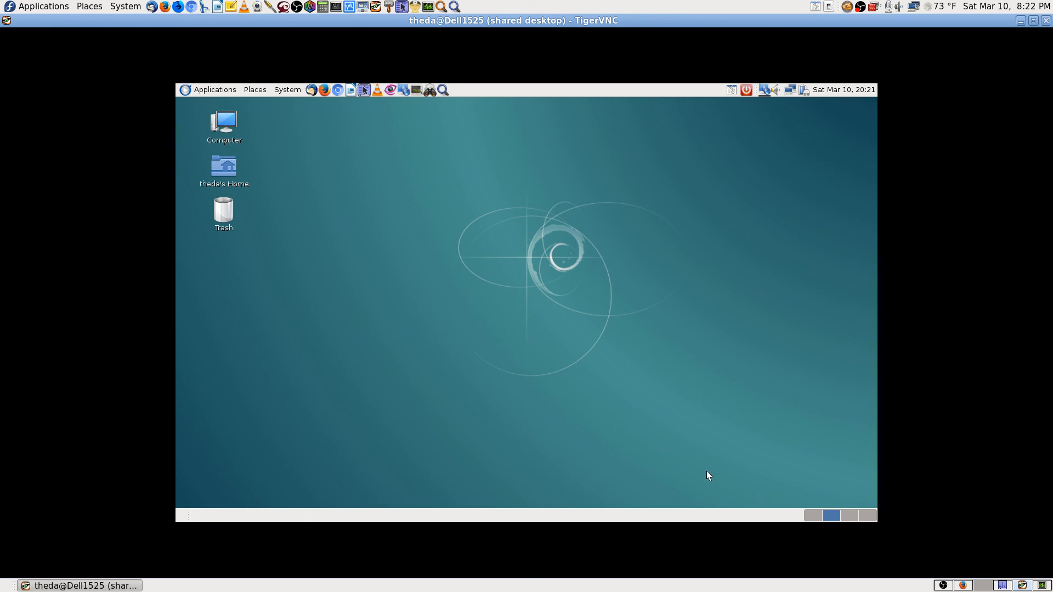
# Unmute the YouTube Live Dashboard stream preview and adjust the system volume to about 35%.
pyautogui.click(963, 586)
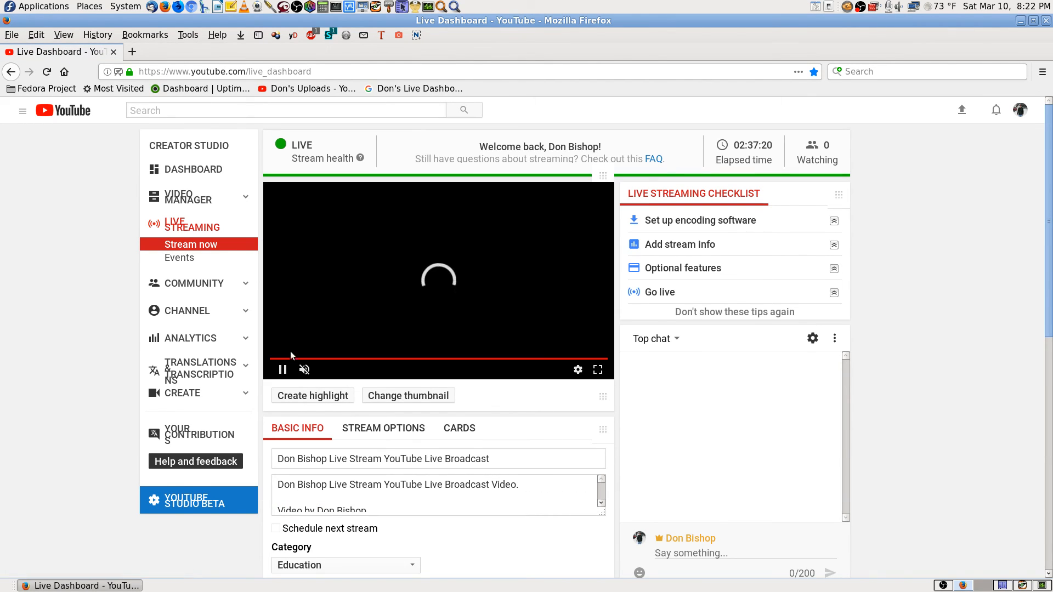
pyautogui.click(303, 370)
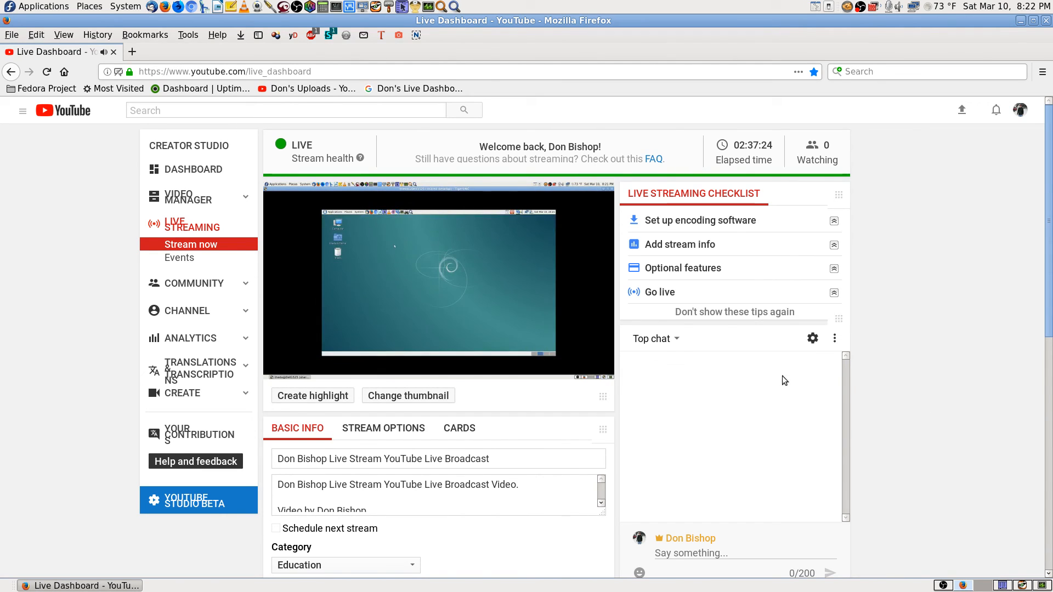
pyautogui.press('XF86AudioRaiseVolume')
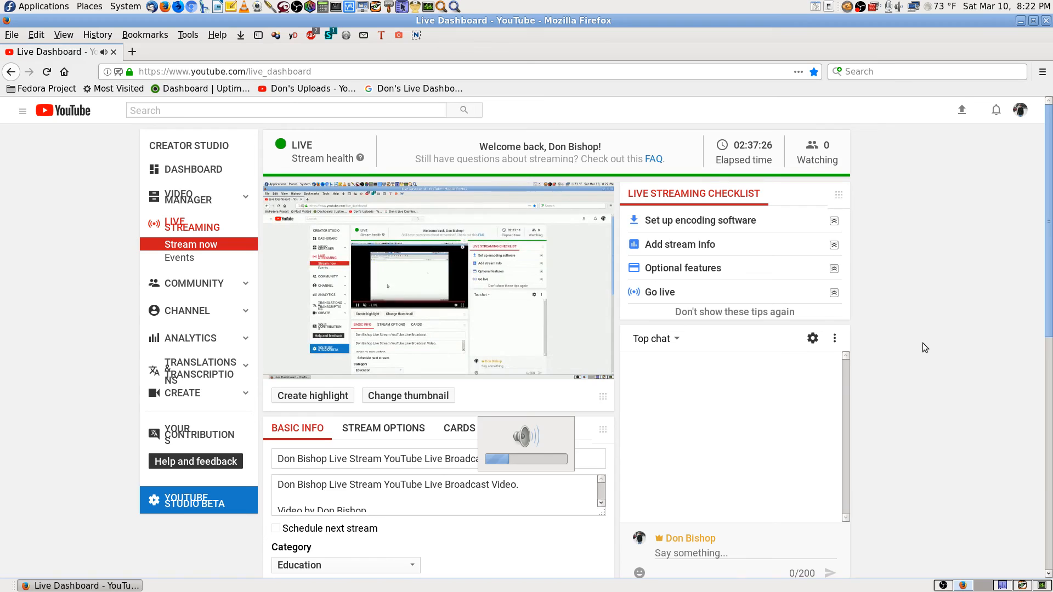
pyautogui.press('XF86AudioRaiseVolume')
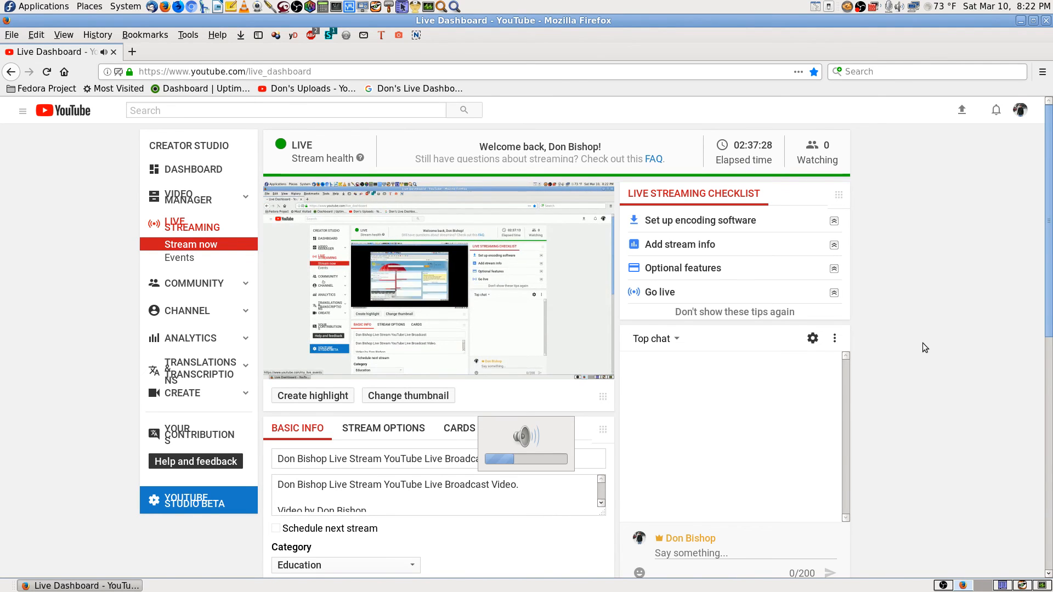
pyautogui.press('XF86AudioLowerVolume')
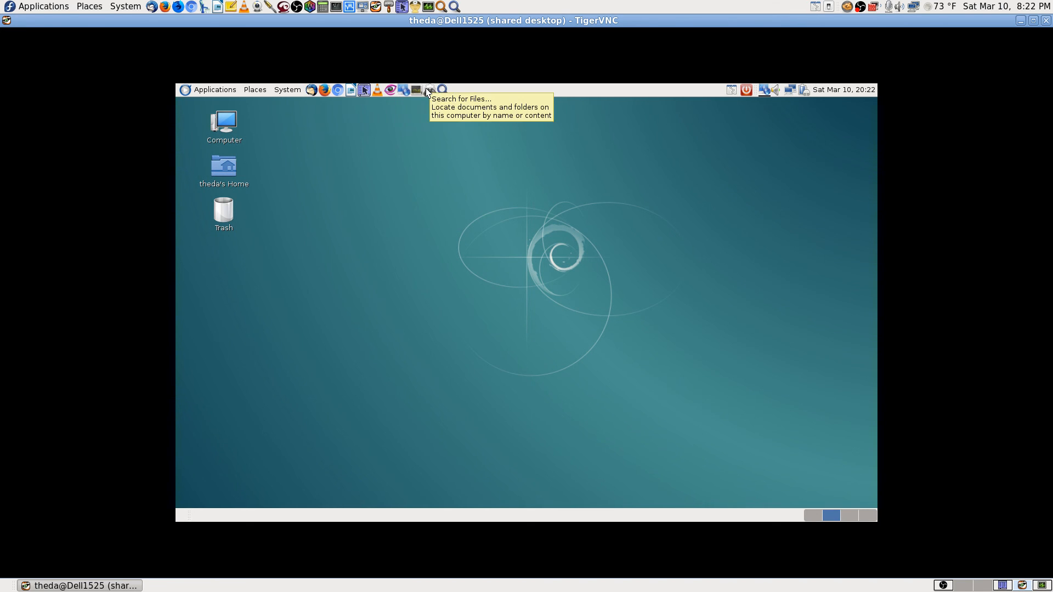
# Open Search for Files and enter a first name as the file name to find.
pyautogui.click(430, 90)
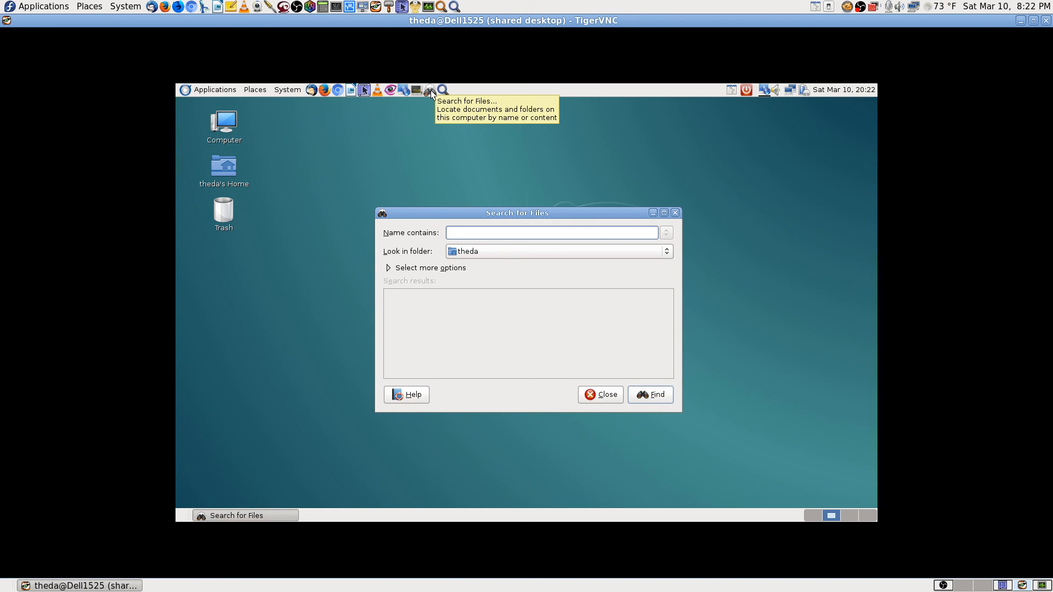
pyautogui.write('dpm')
pyautogui.press('BackSpace')
pyautogui.press('BackSpace')
pyautogui.press('BackSpace')
pyautogui.write('rp')
pyautogui.press('BackSpace')
pyautogui.press('BackSpace')
pyautogui.write('th')
pyautogui.press('BackSpace')
pyautogui.press('BackSpace')
pyautogui.write('don')
# Maximize the window, show extra options, run the search listing 388 files, then close it.
pyautogui.click(664, 213)
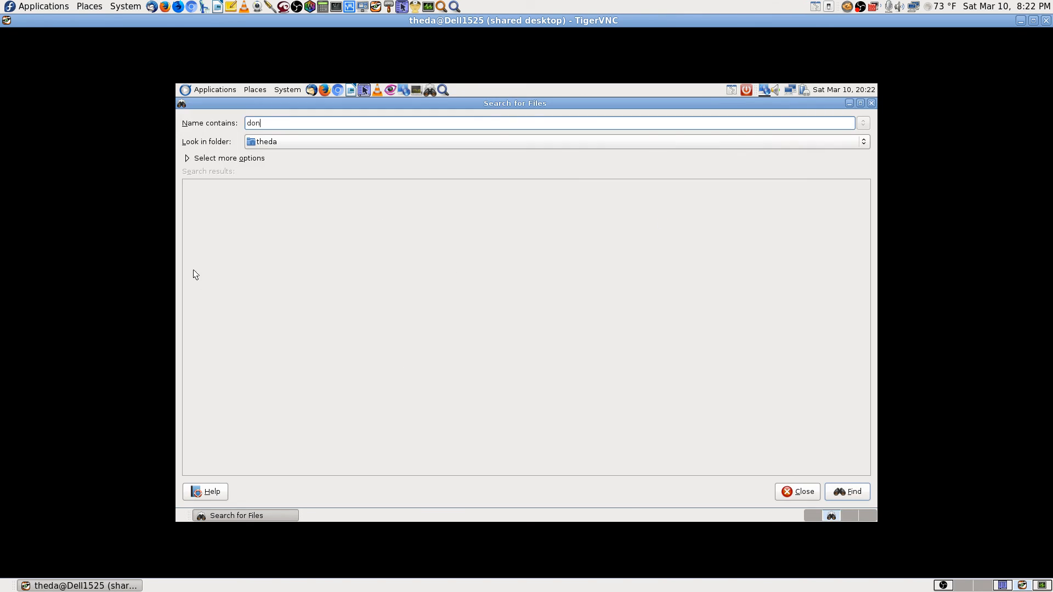
pyautogui.click(188, 158)
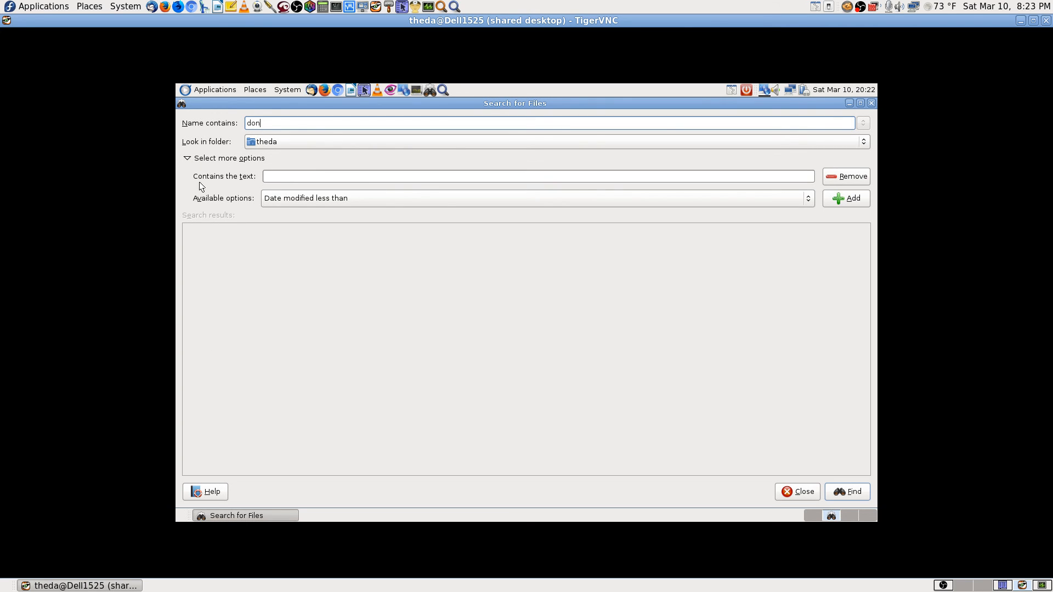
pyautogui.click(845, 490)
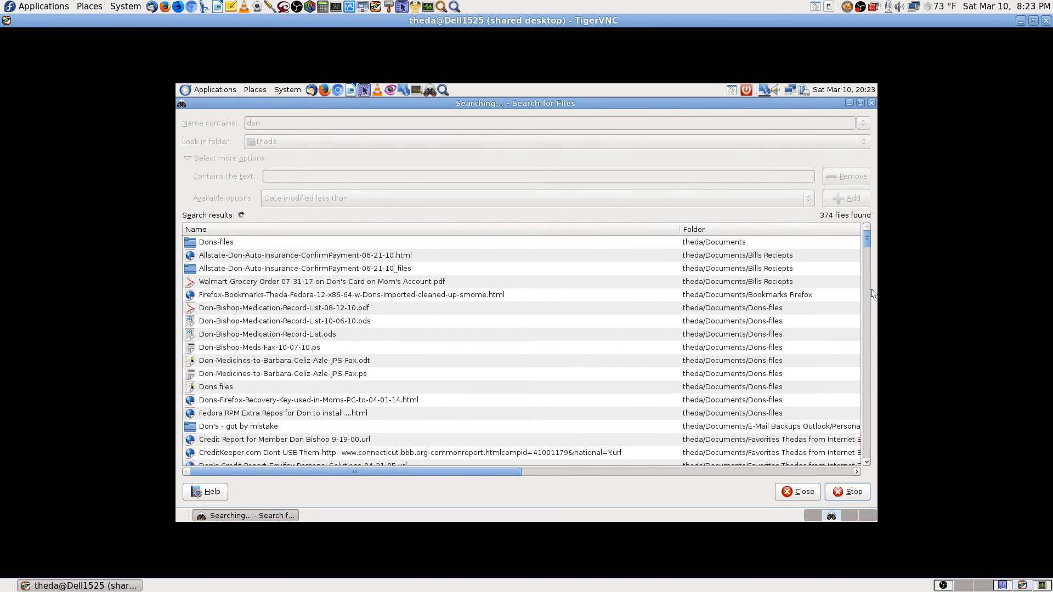
pyautogui.moveTo(867, 242); pyautogui.dragTo(882, 71)
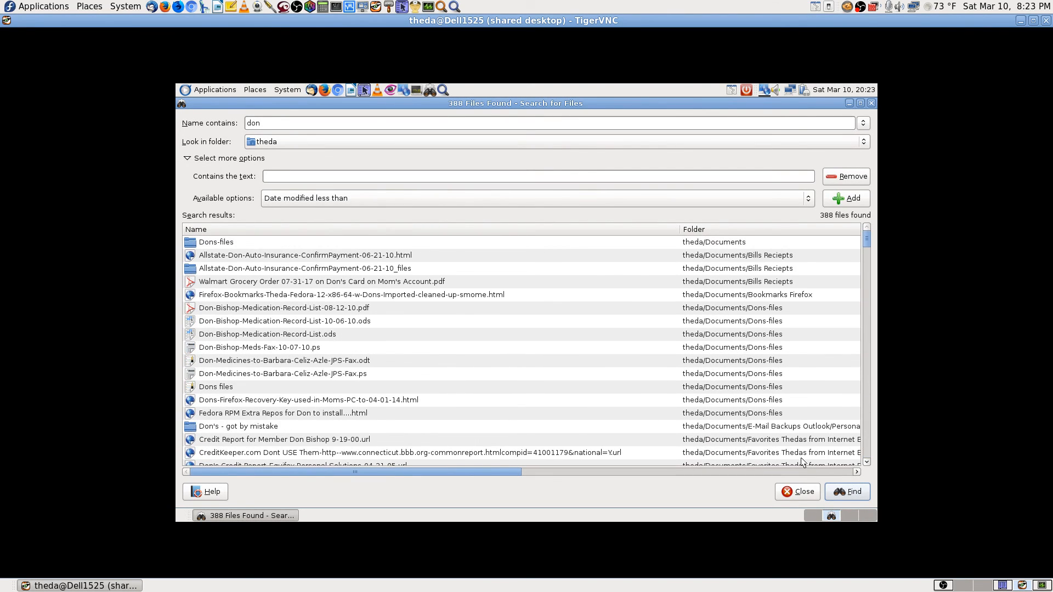
pyautogui.click(798, 492)
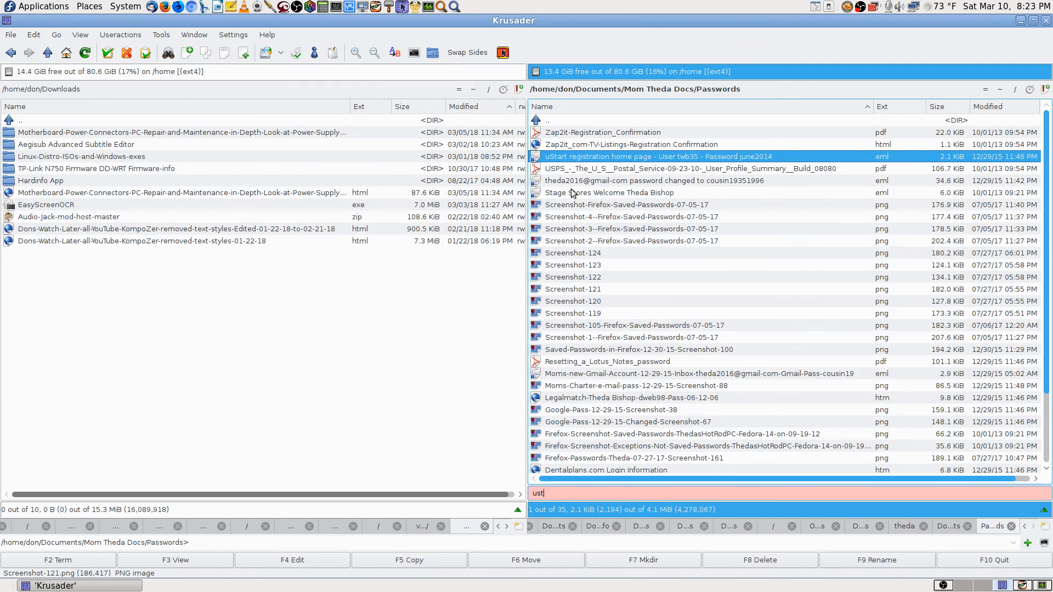
# Deselect the uStart registration file in Krusader's right panel.
pyautogui.click(571, 120)
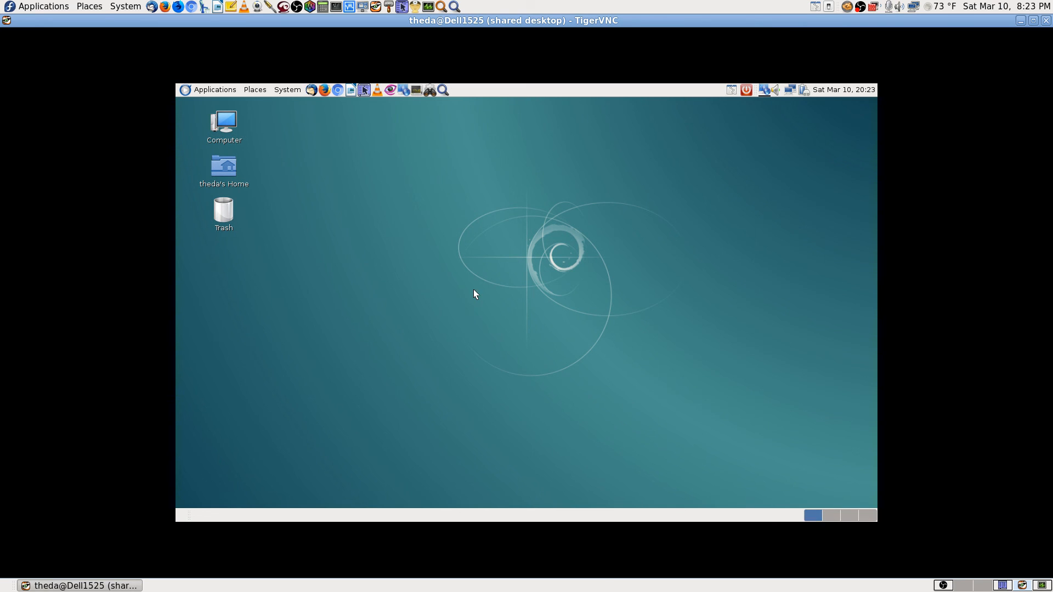
# Browse the remote Applications, Places and System menus without choosing anything.
pyautogui.click(196, 91)
pyautogui.click(425, 270)
pyautogui.click(204, 91)
pyautogui.click(368, 190)
pyautogui.click(261, 89)
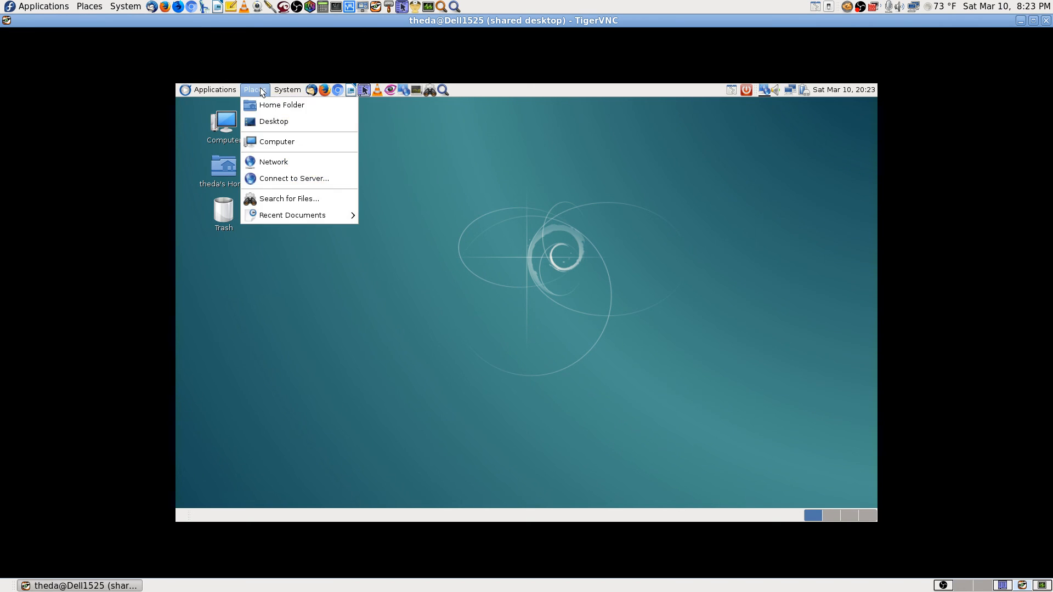
pyautogui.click(466, 189)
pyautogui.click(291, 92)
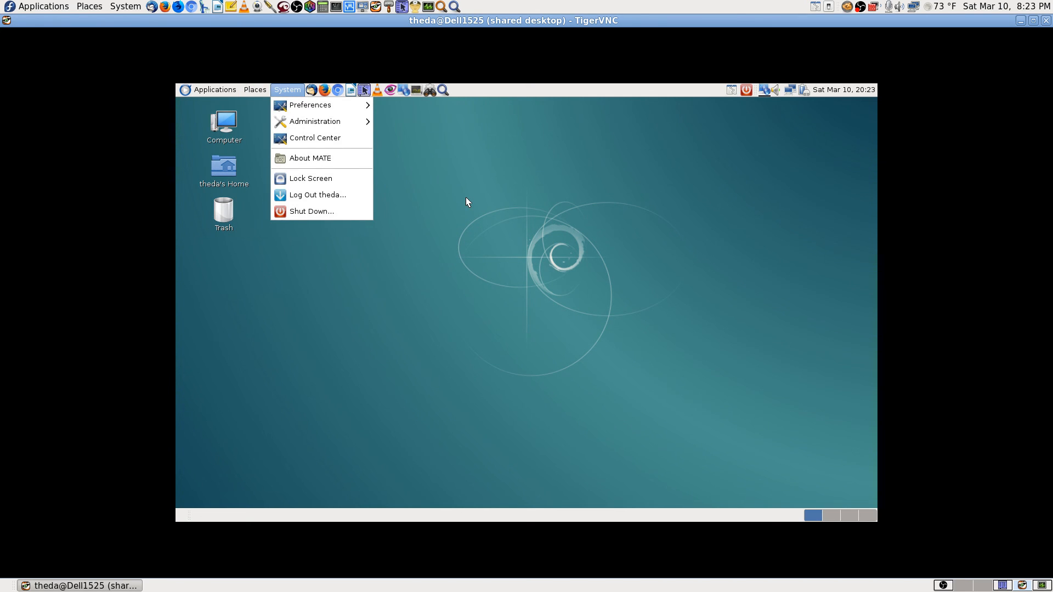
pyautogui.moveTo(344, 110)
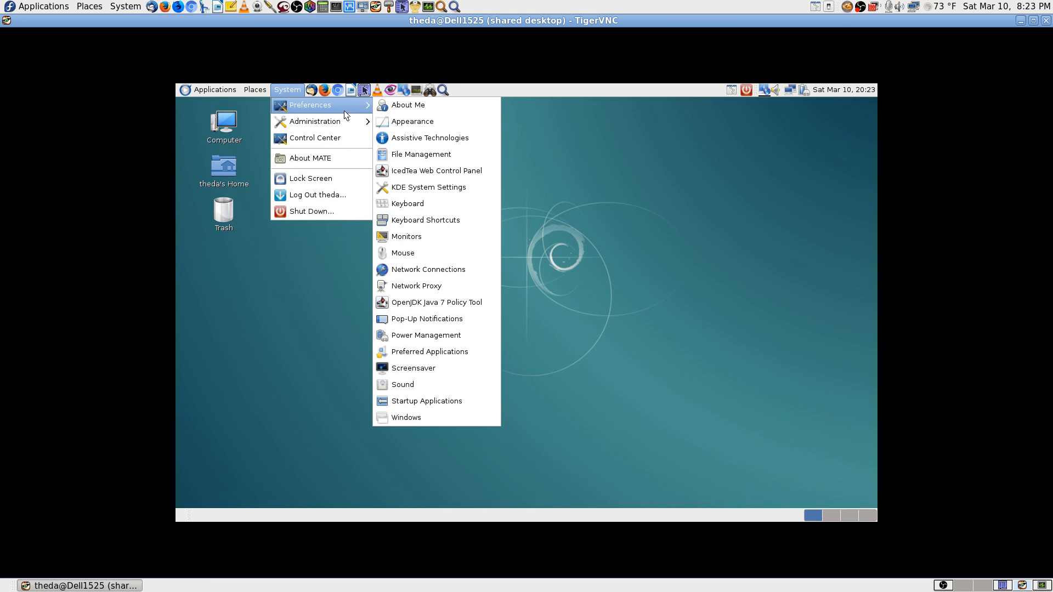
pyautogui.click(545, 189)
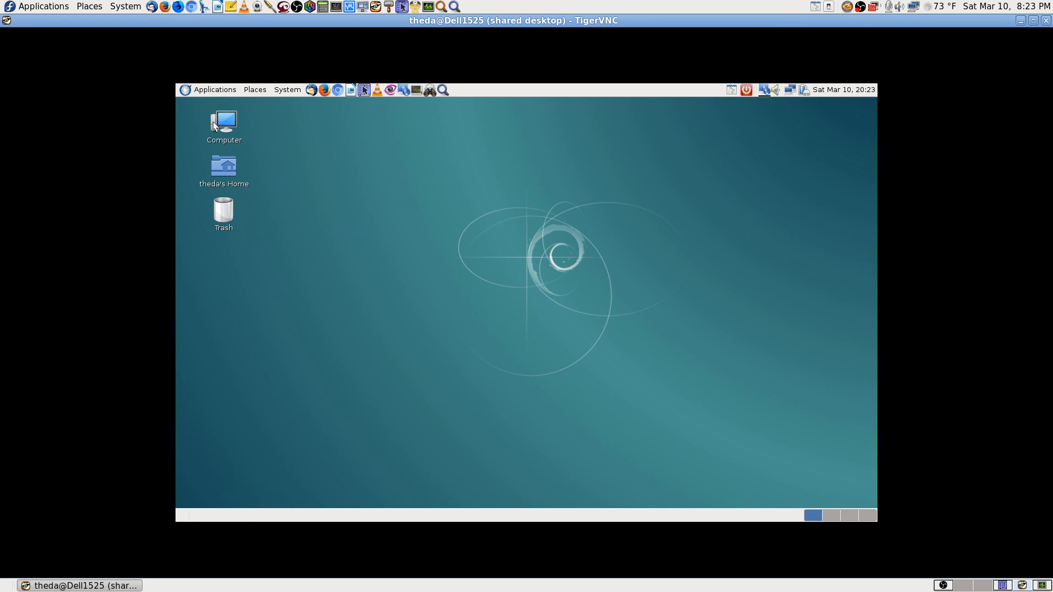
# Glance at the Applications menu again, then view remote workspace four and return to workspace one.
pyautogui.click(221, 92)
pyautogui.click(467, 171)
pyautogui.click(867, 515)
pyautogui.click(812, 514)
# Close TigerVNC and put OBS Studio on the Cams Both 1 & 2 scene.
pyautogui.click(1046, 20)
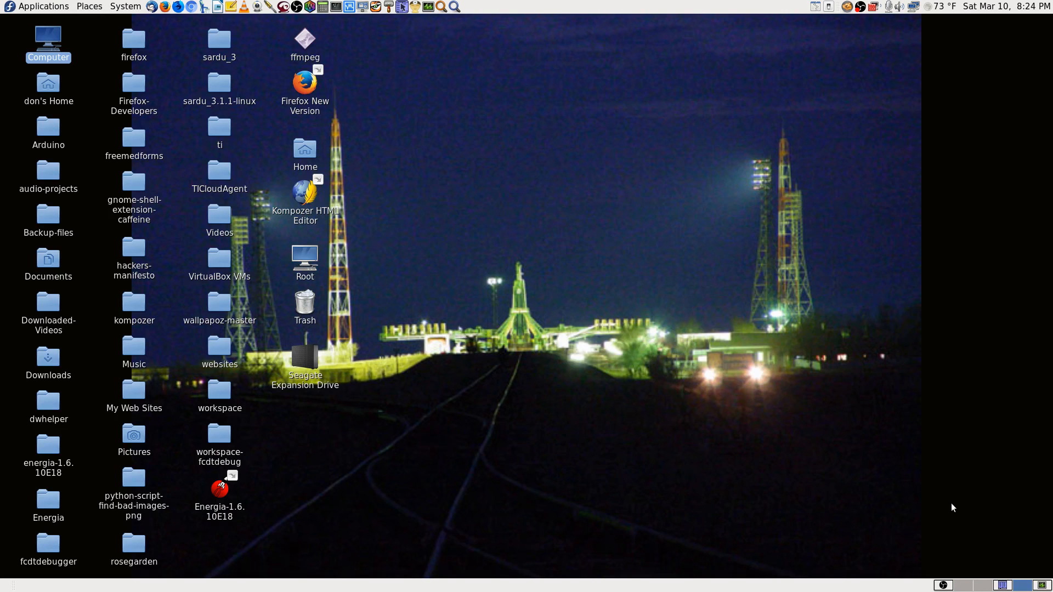
pyautogui.click(944, 585)
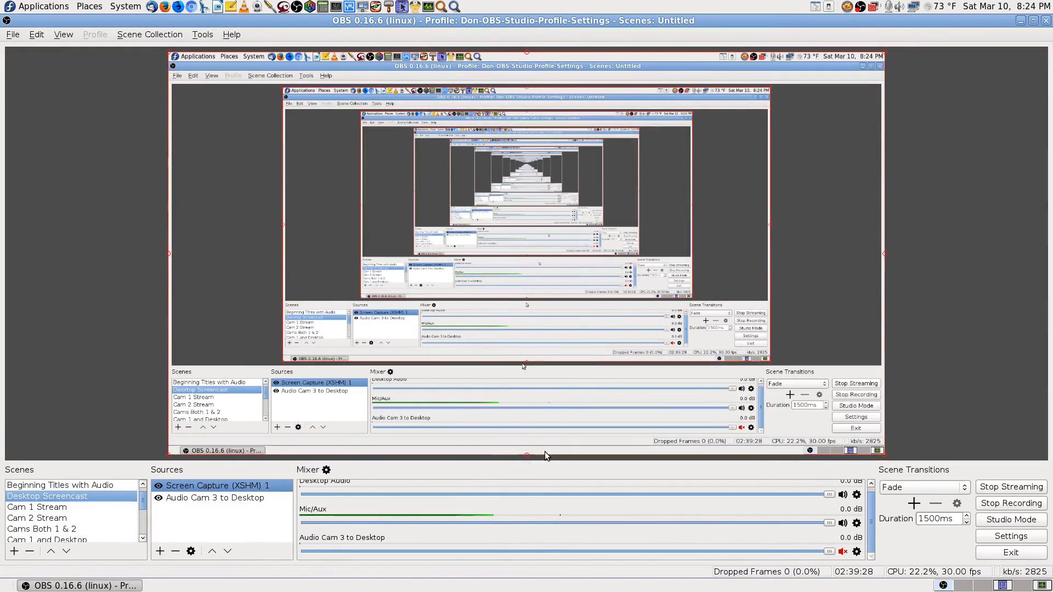
pyautogui.click(131, 529)
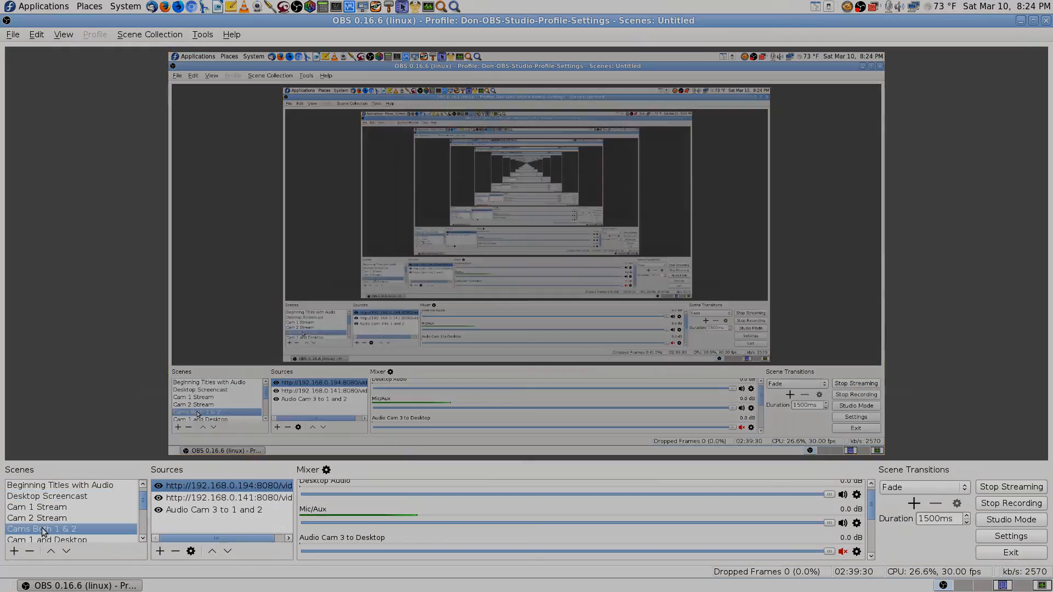